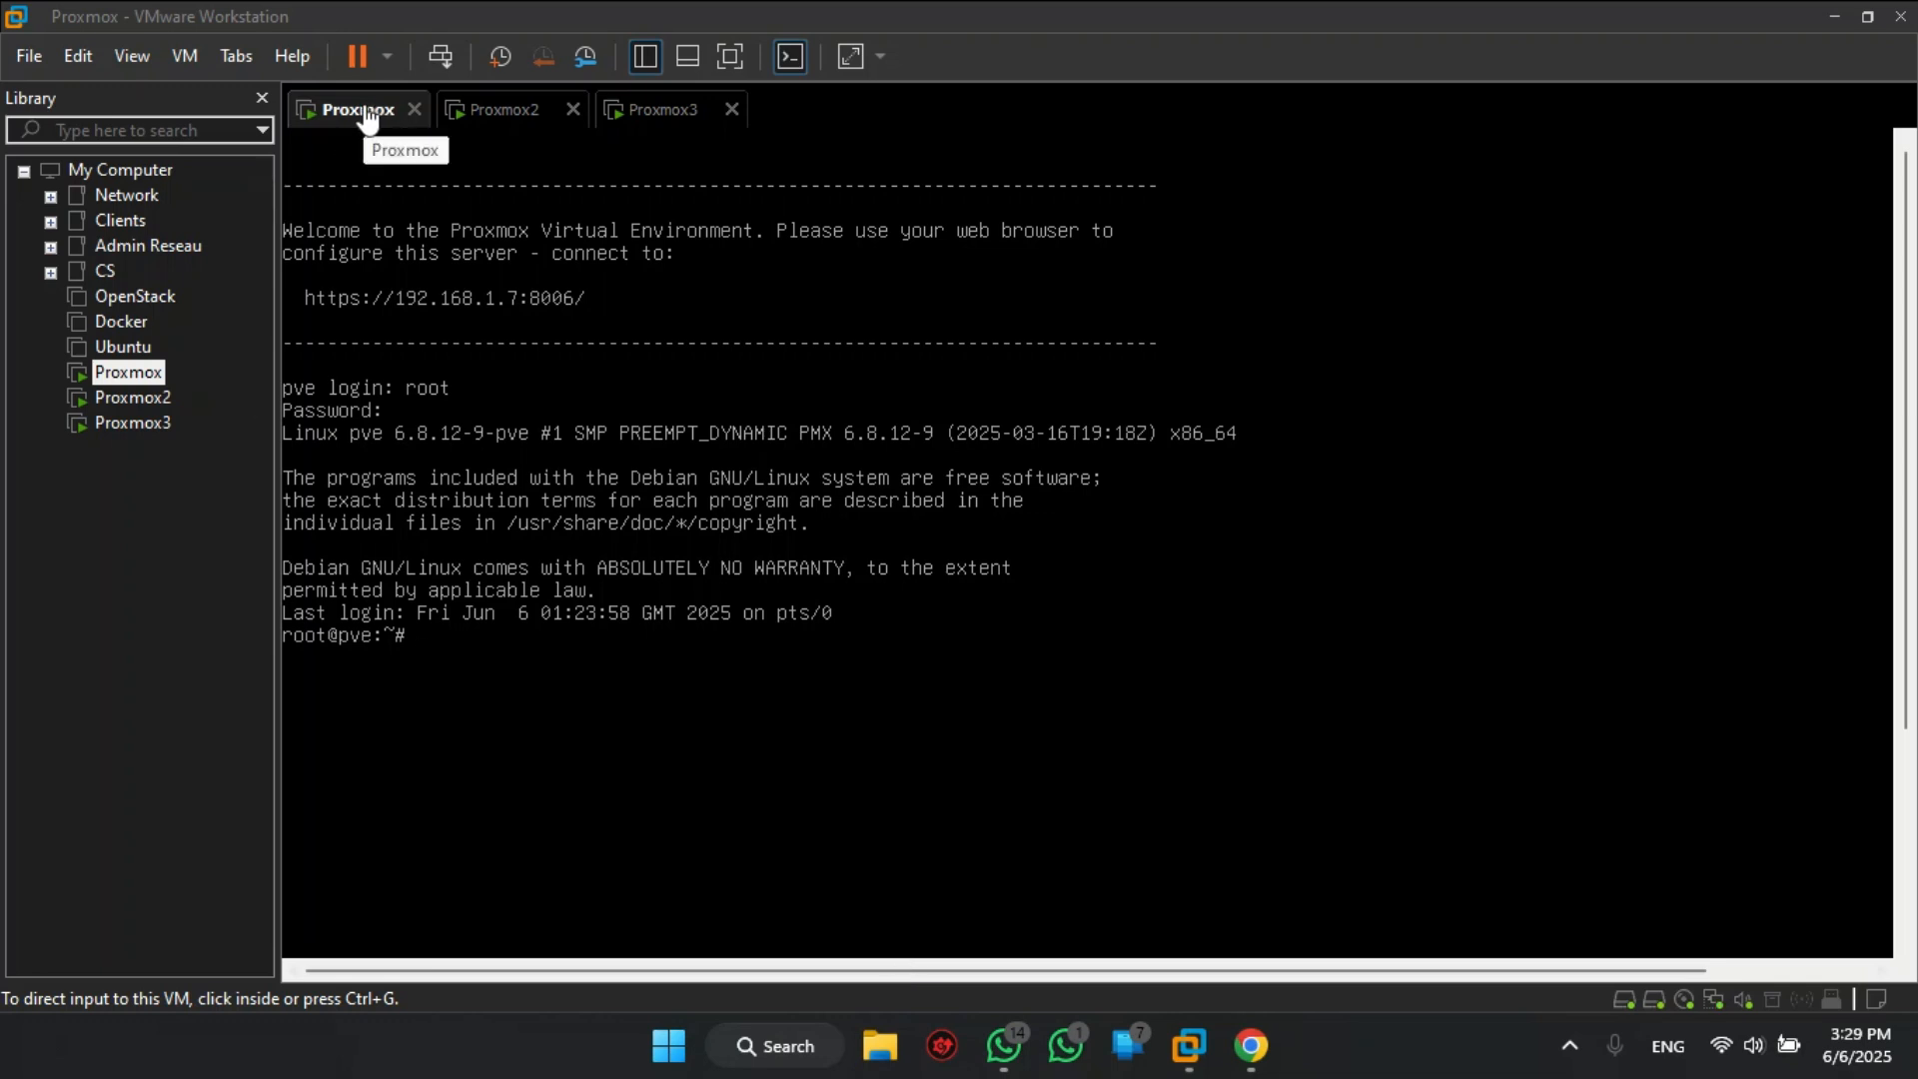
- Switch between the Proxmox, Proxmox2 and Proxmox3 VM consoles to check each node's address and login
left_click(498, 124)
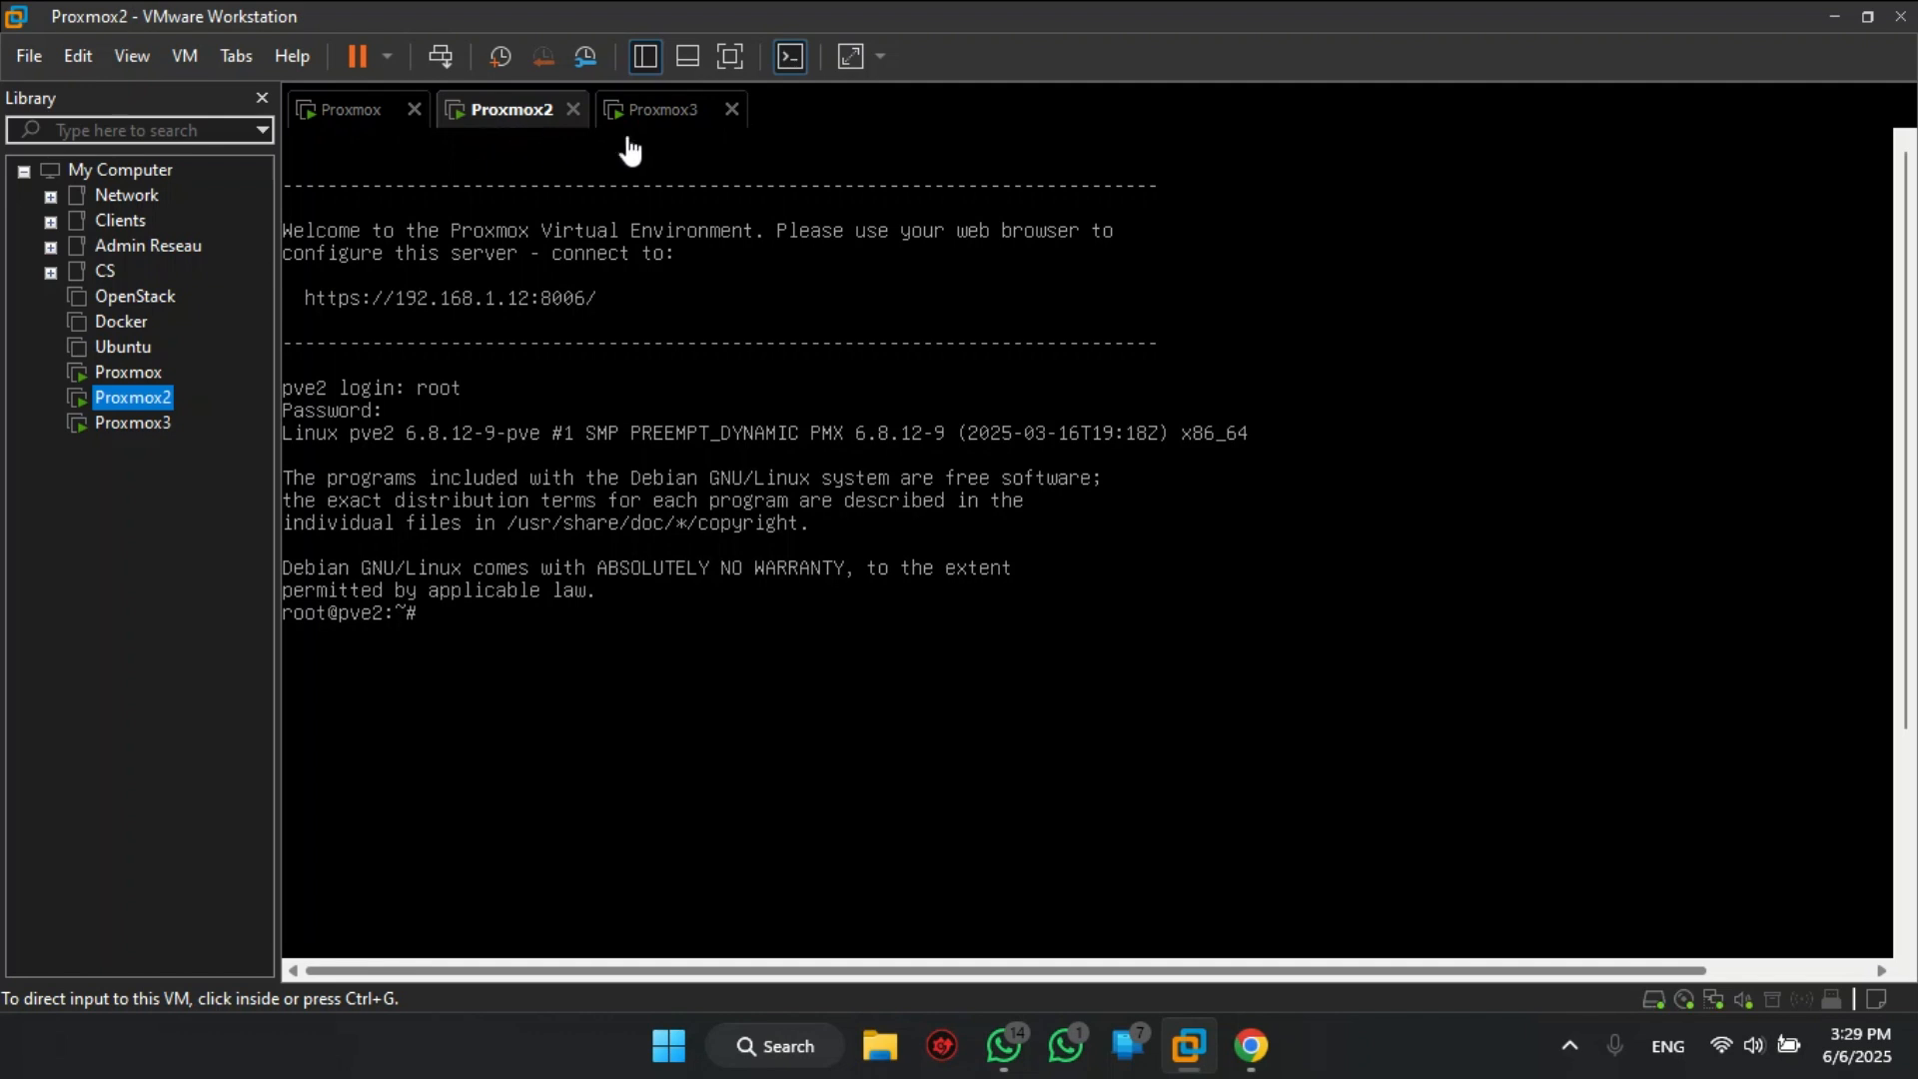
left_click(657, 125)
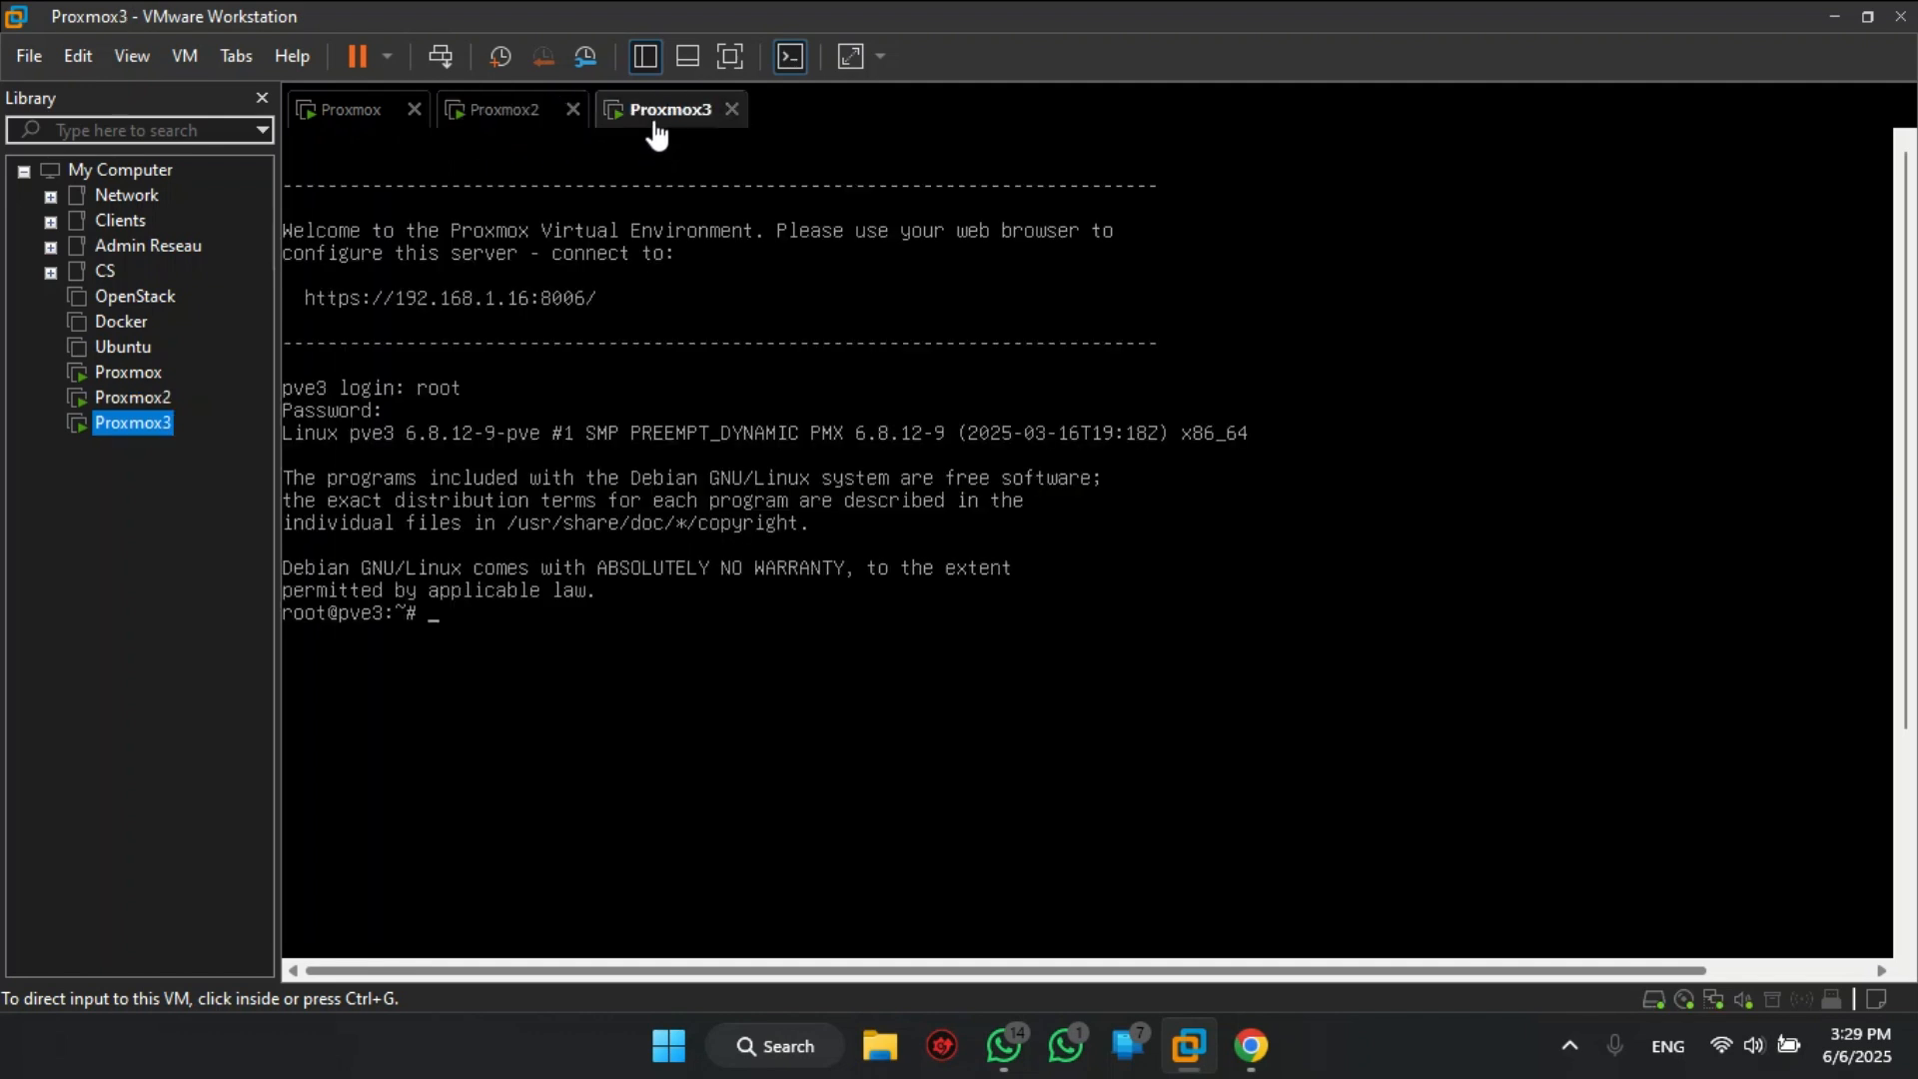
left_click(338, 124)
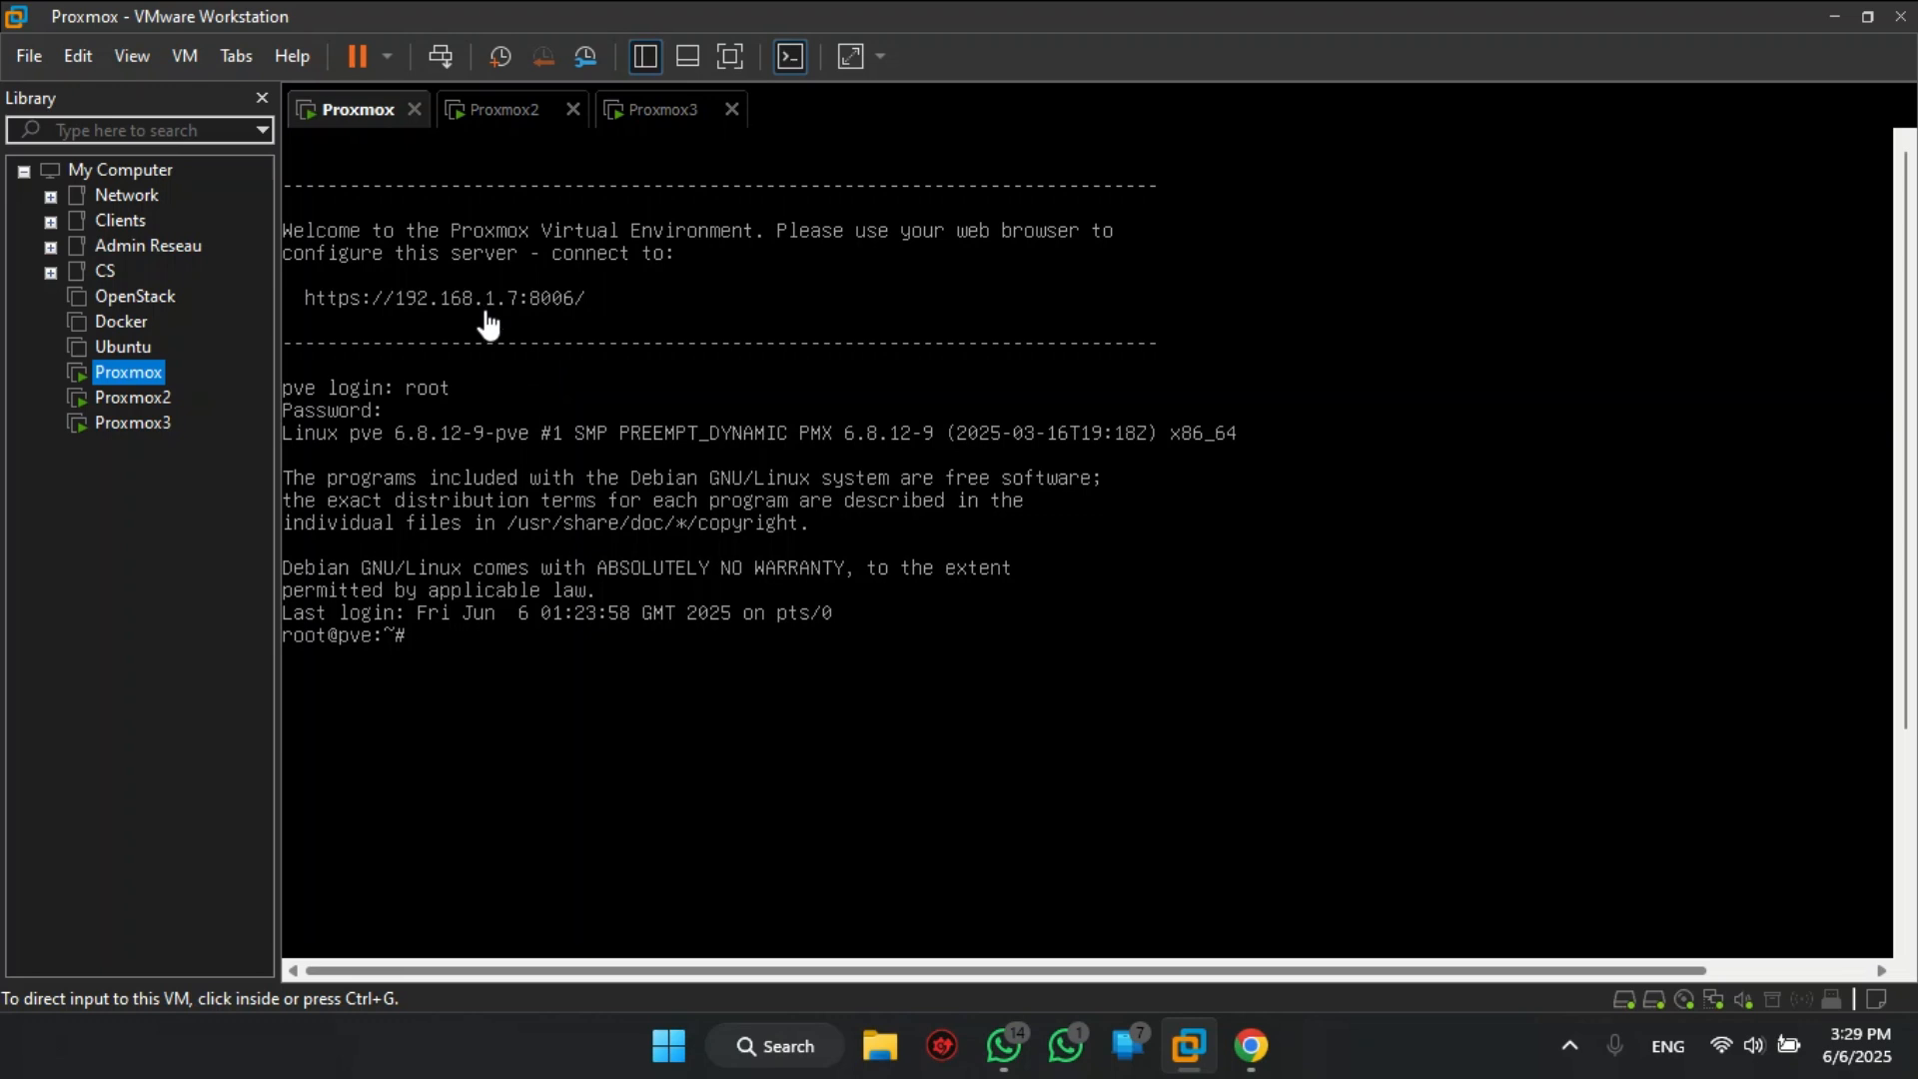
left_click(510, 118)
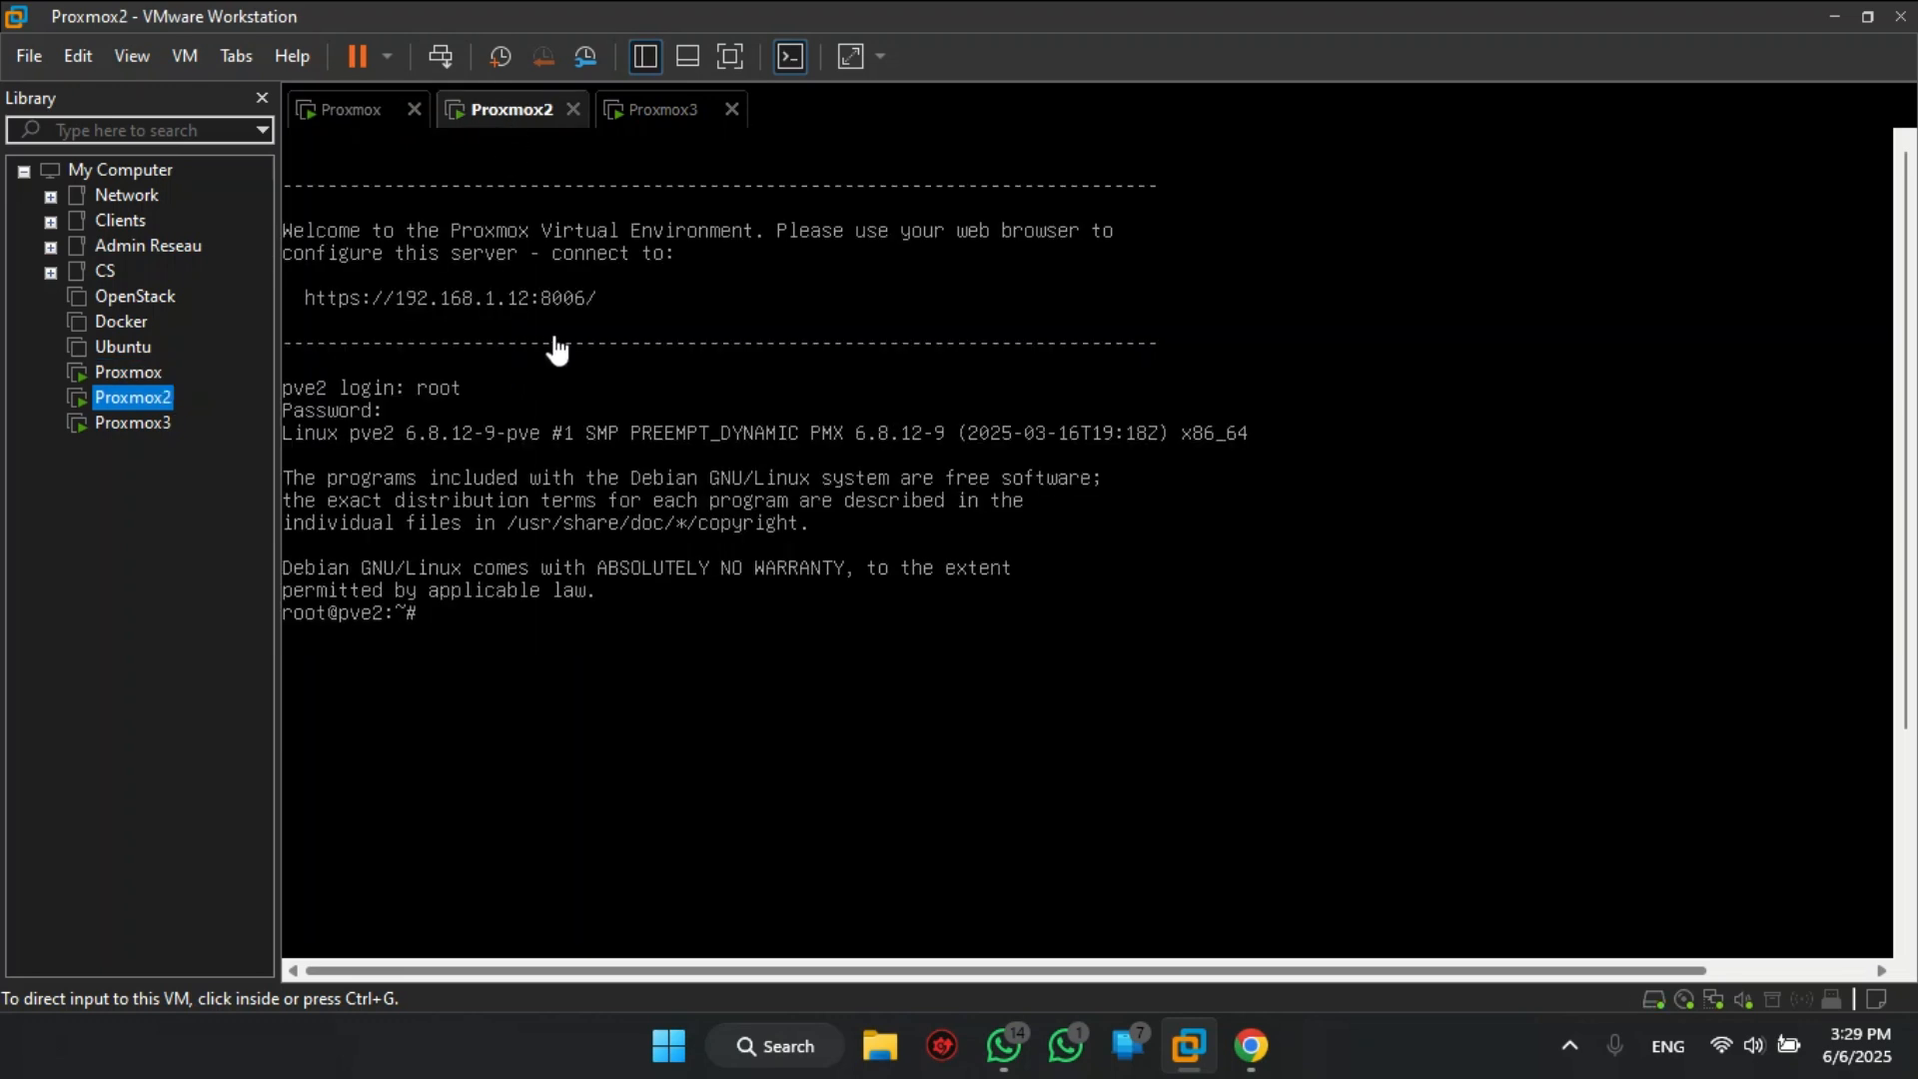
left_click(660, 112)
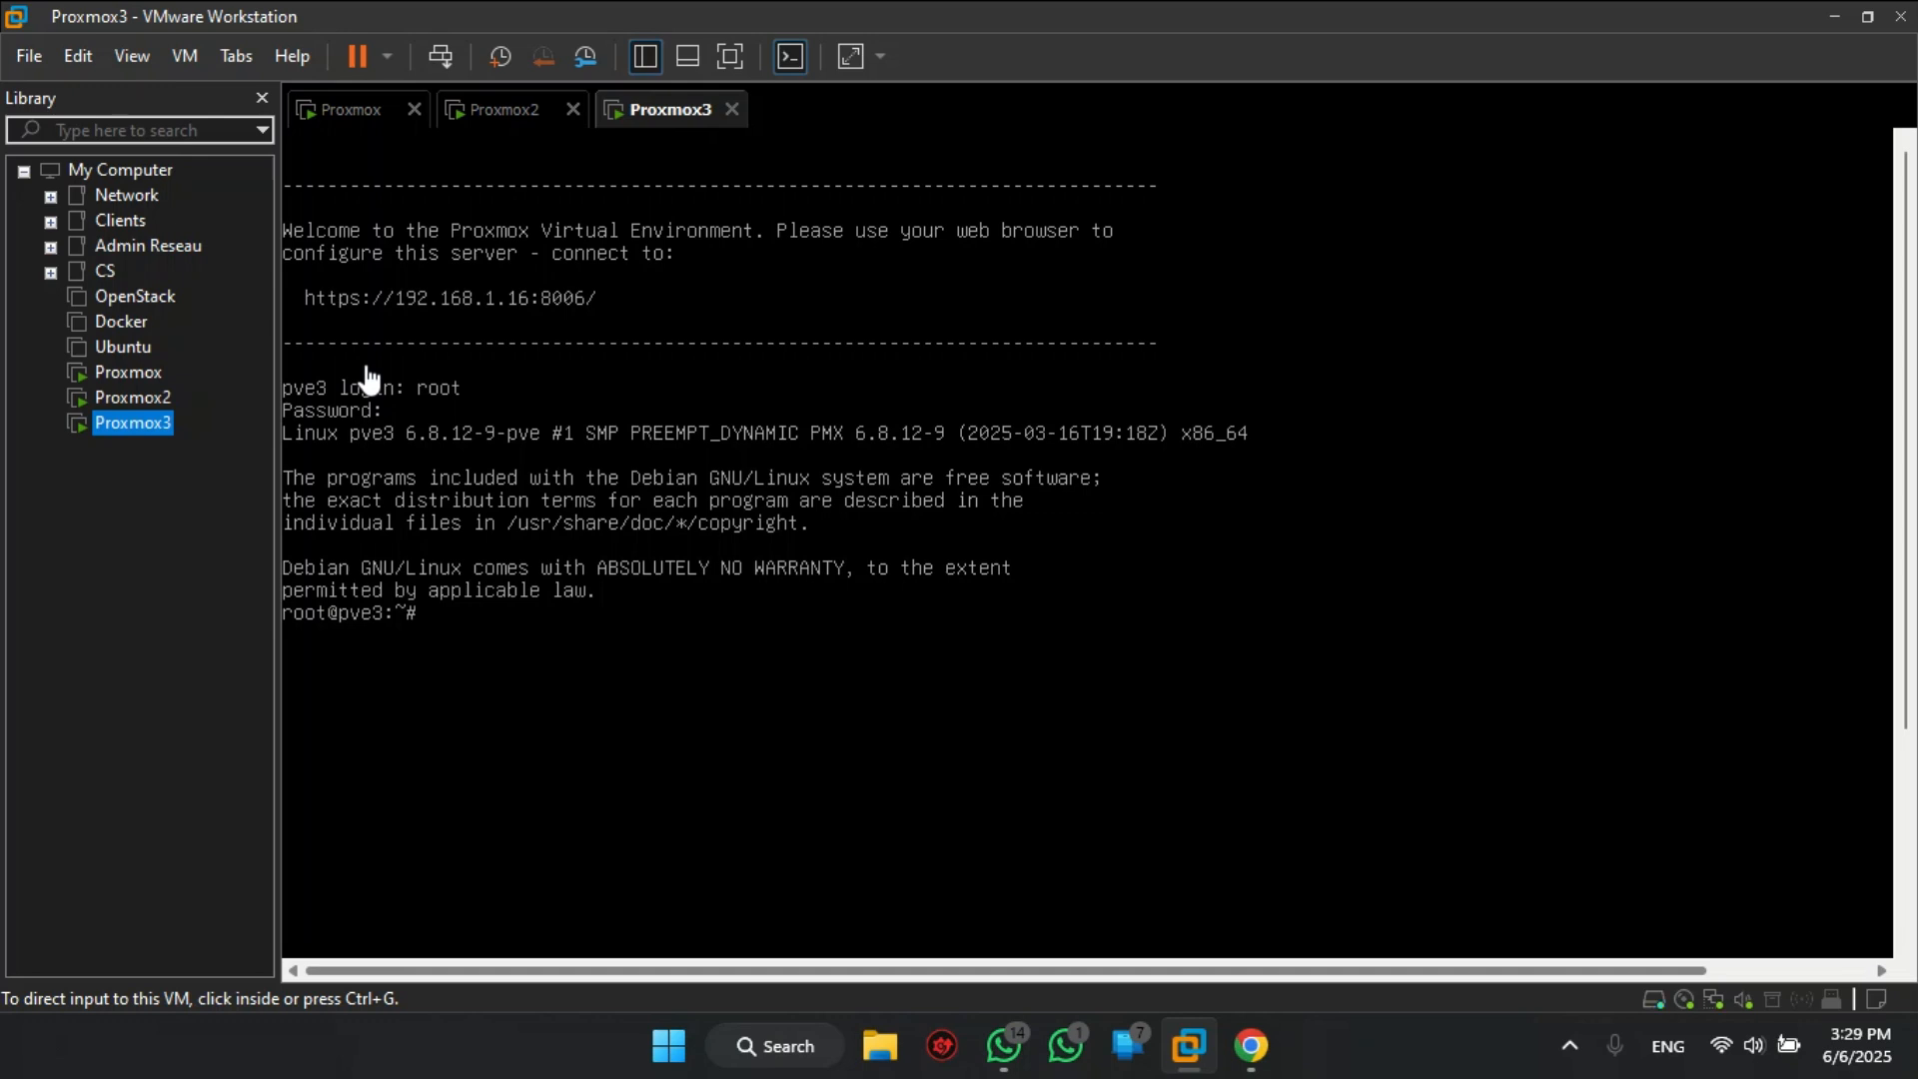
left_click(355, 113)
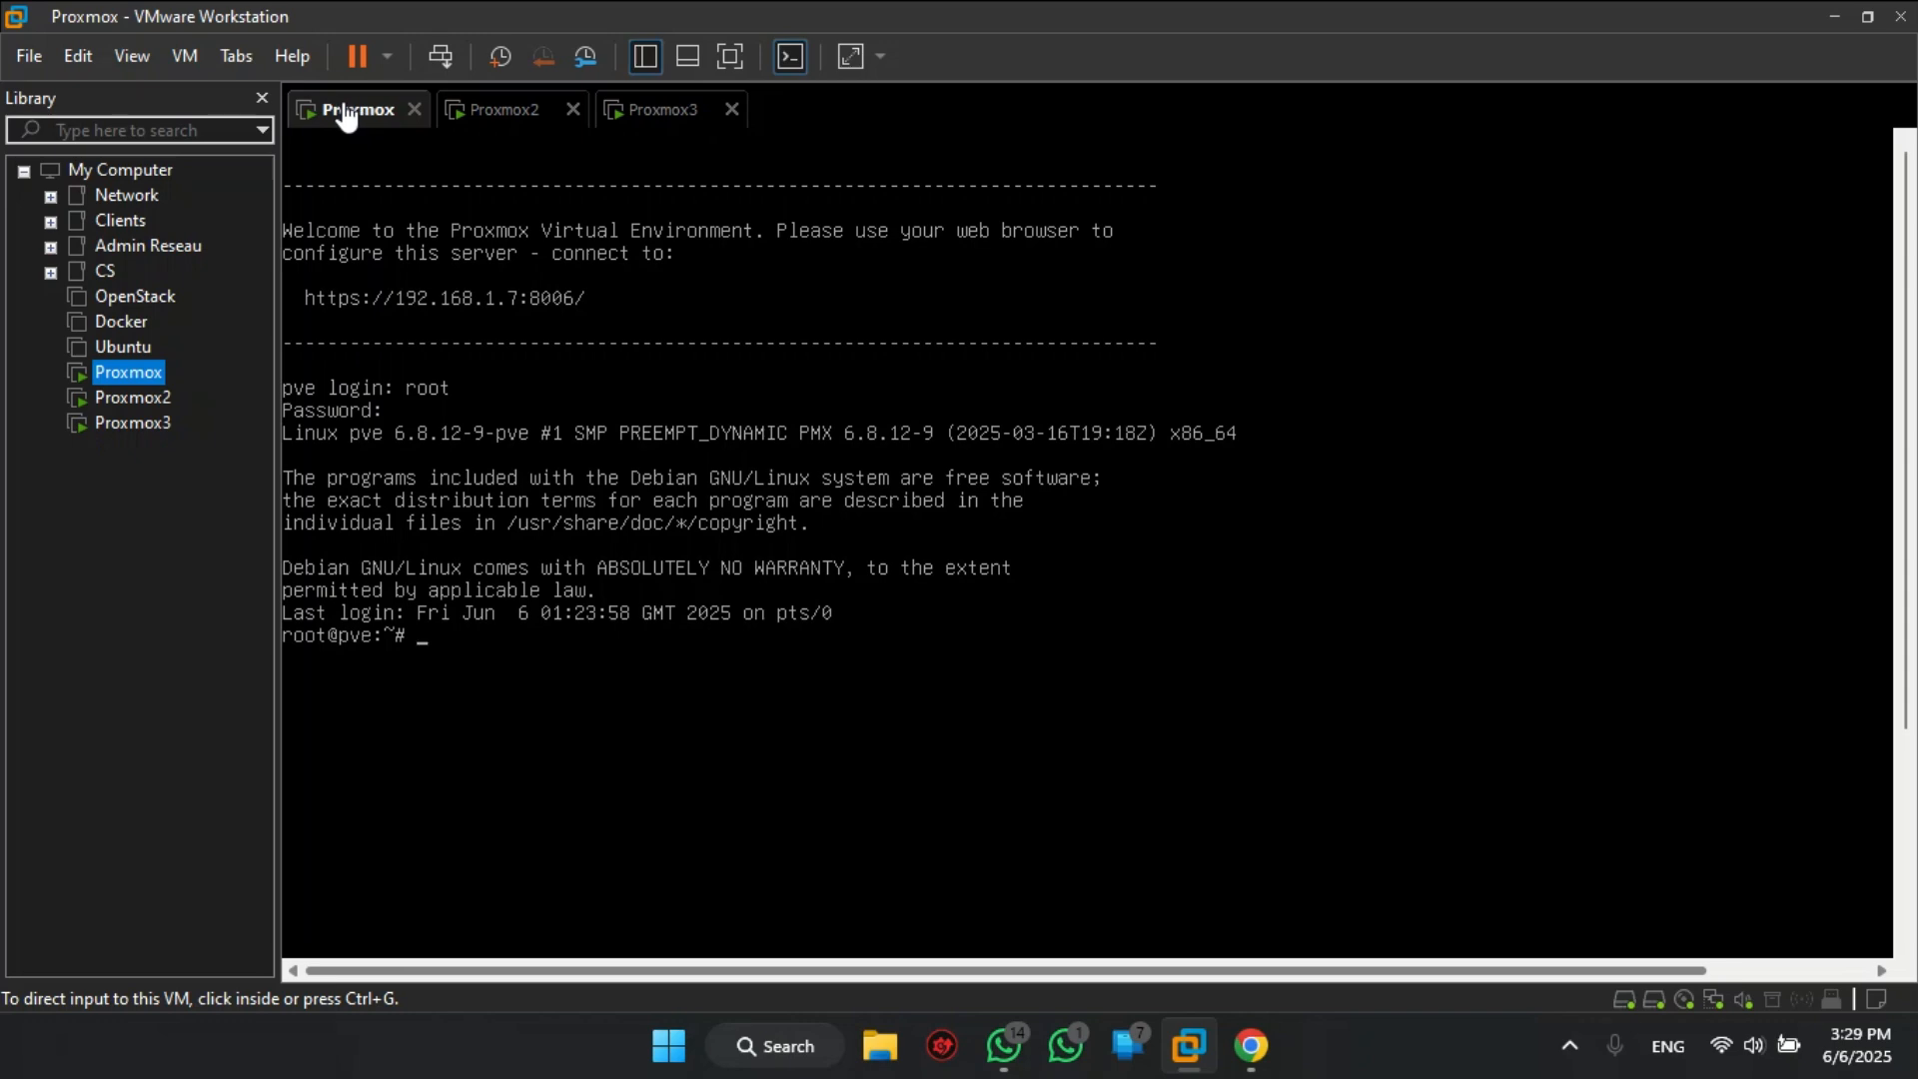
- Open the Proxmox VM's settings to inspect its second 30 GB SCSI hard disk, then close them
right_click(347, 117)
left_click(422, 519)
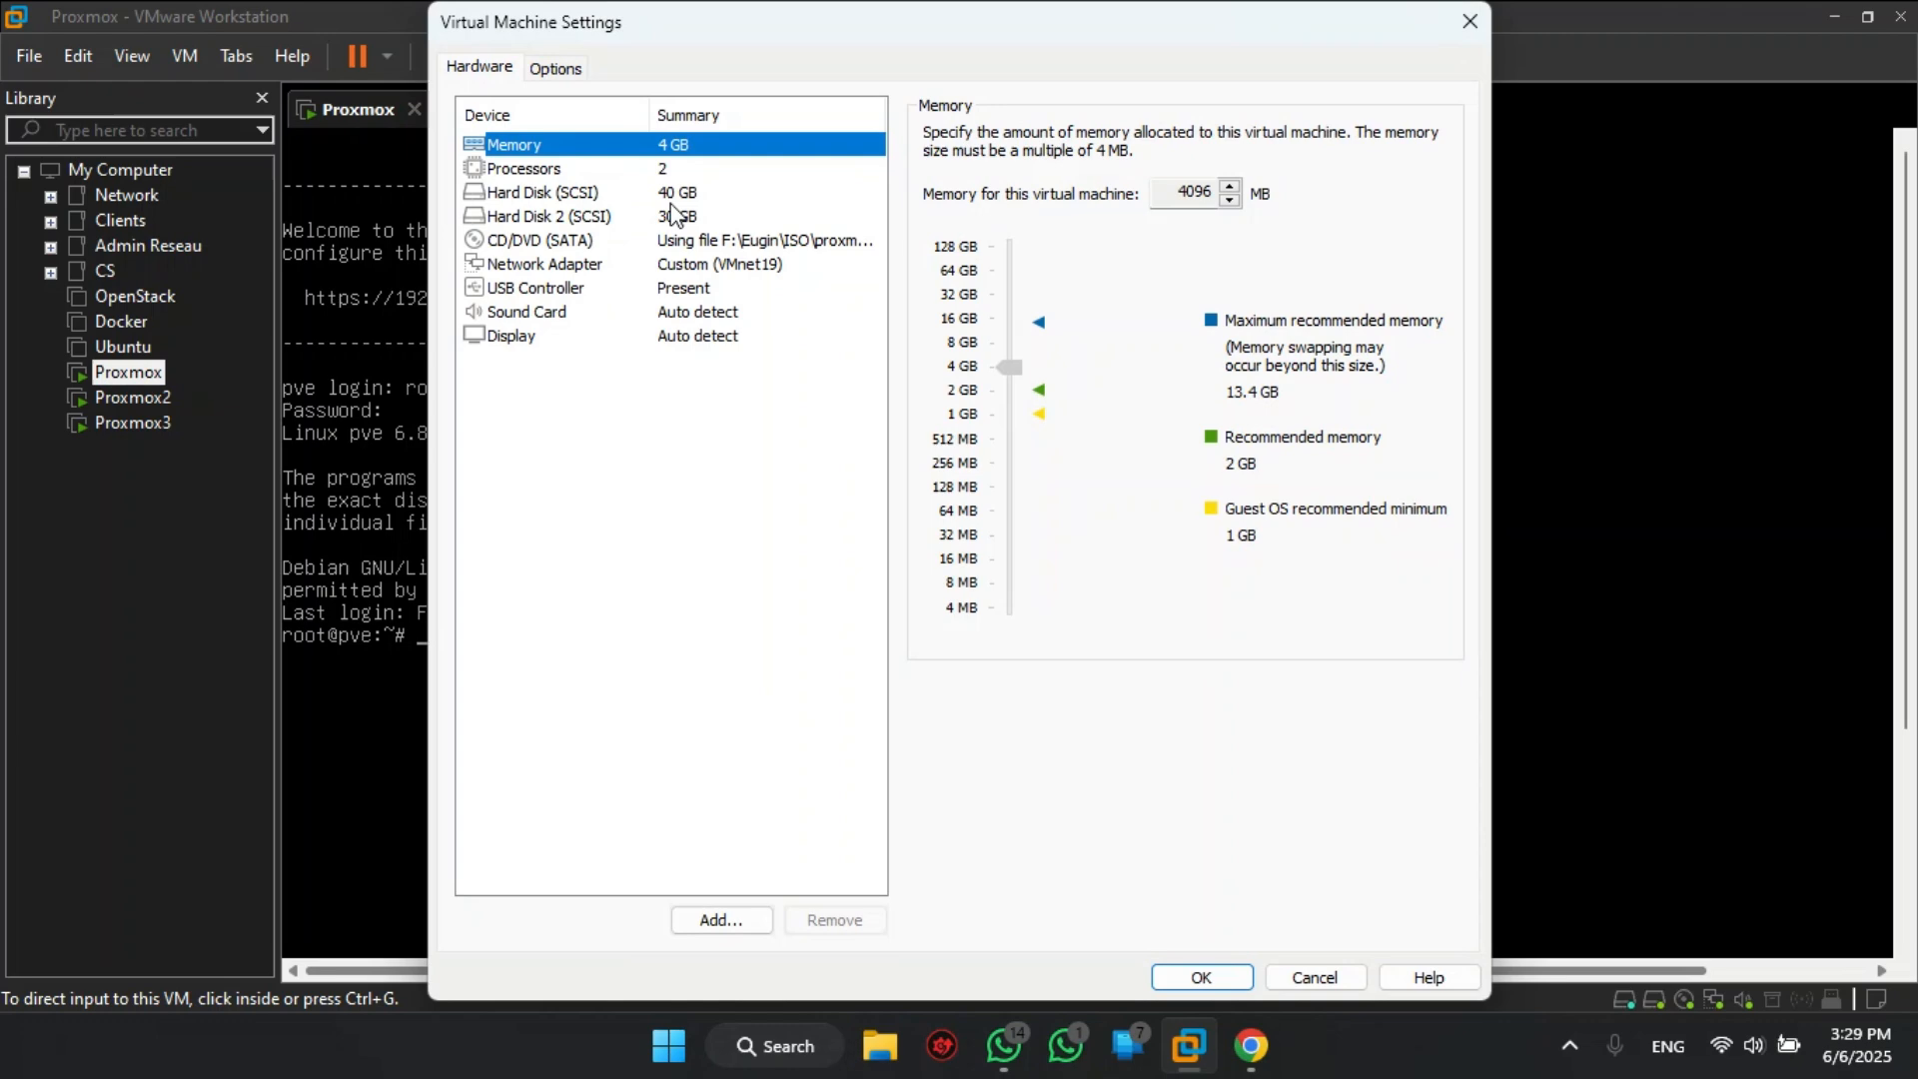
left_click(683, 222)
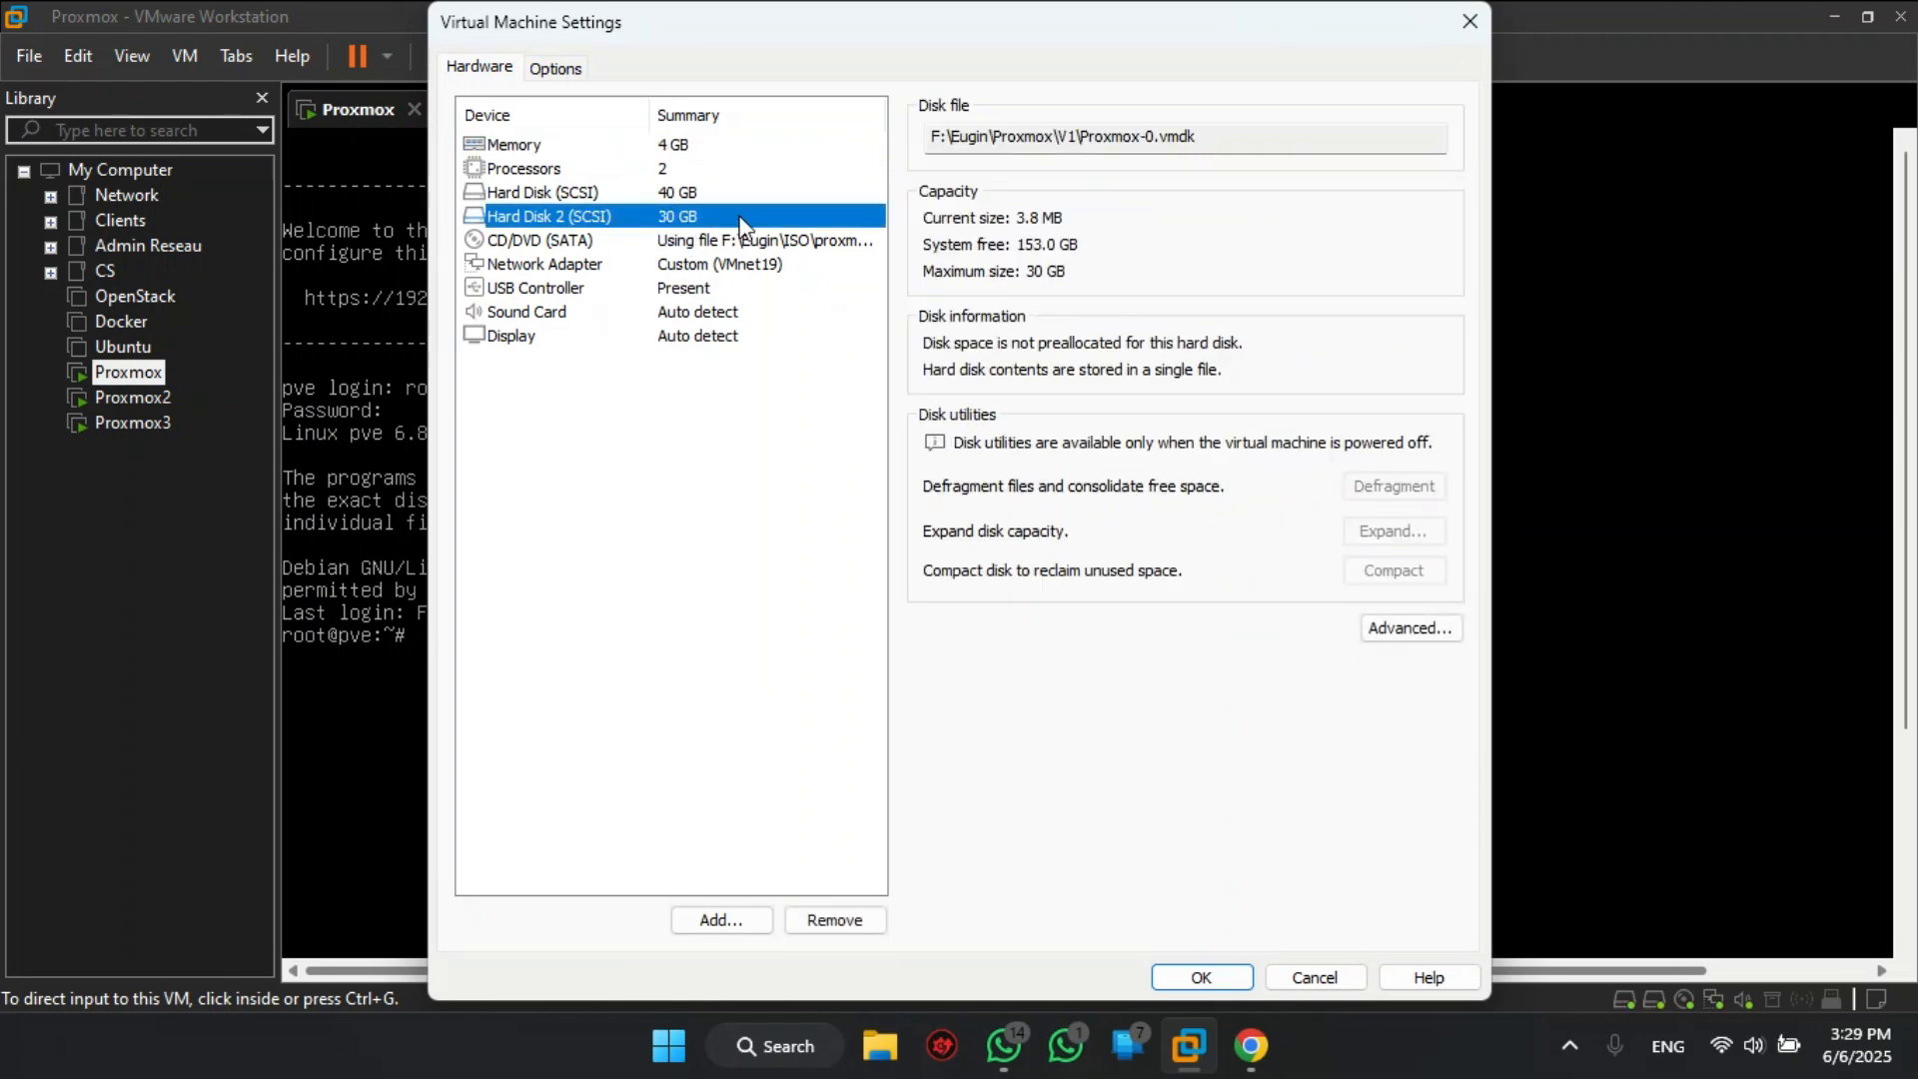
left_click(1470, 21)
- Add a new 30 GB SCSI hard disk to Proxmox2, stored as a single file
left_click(110, 398)
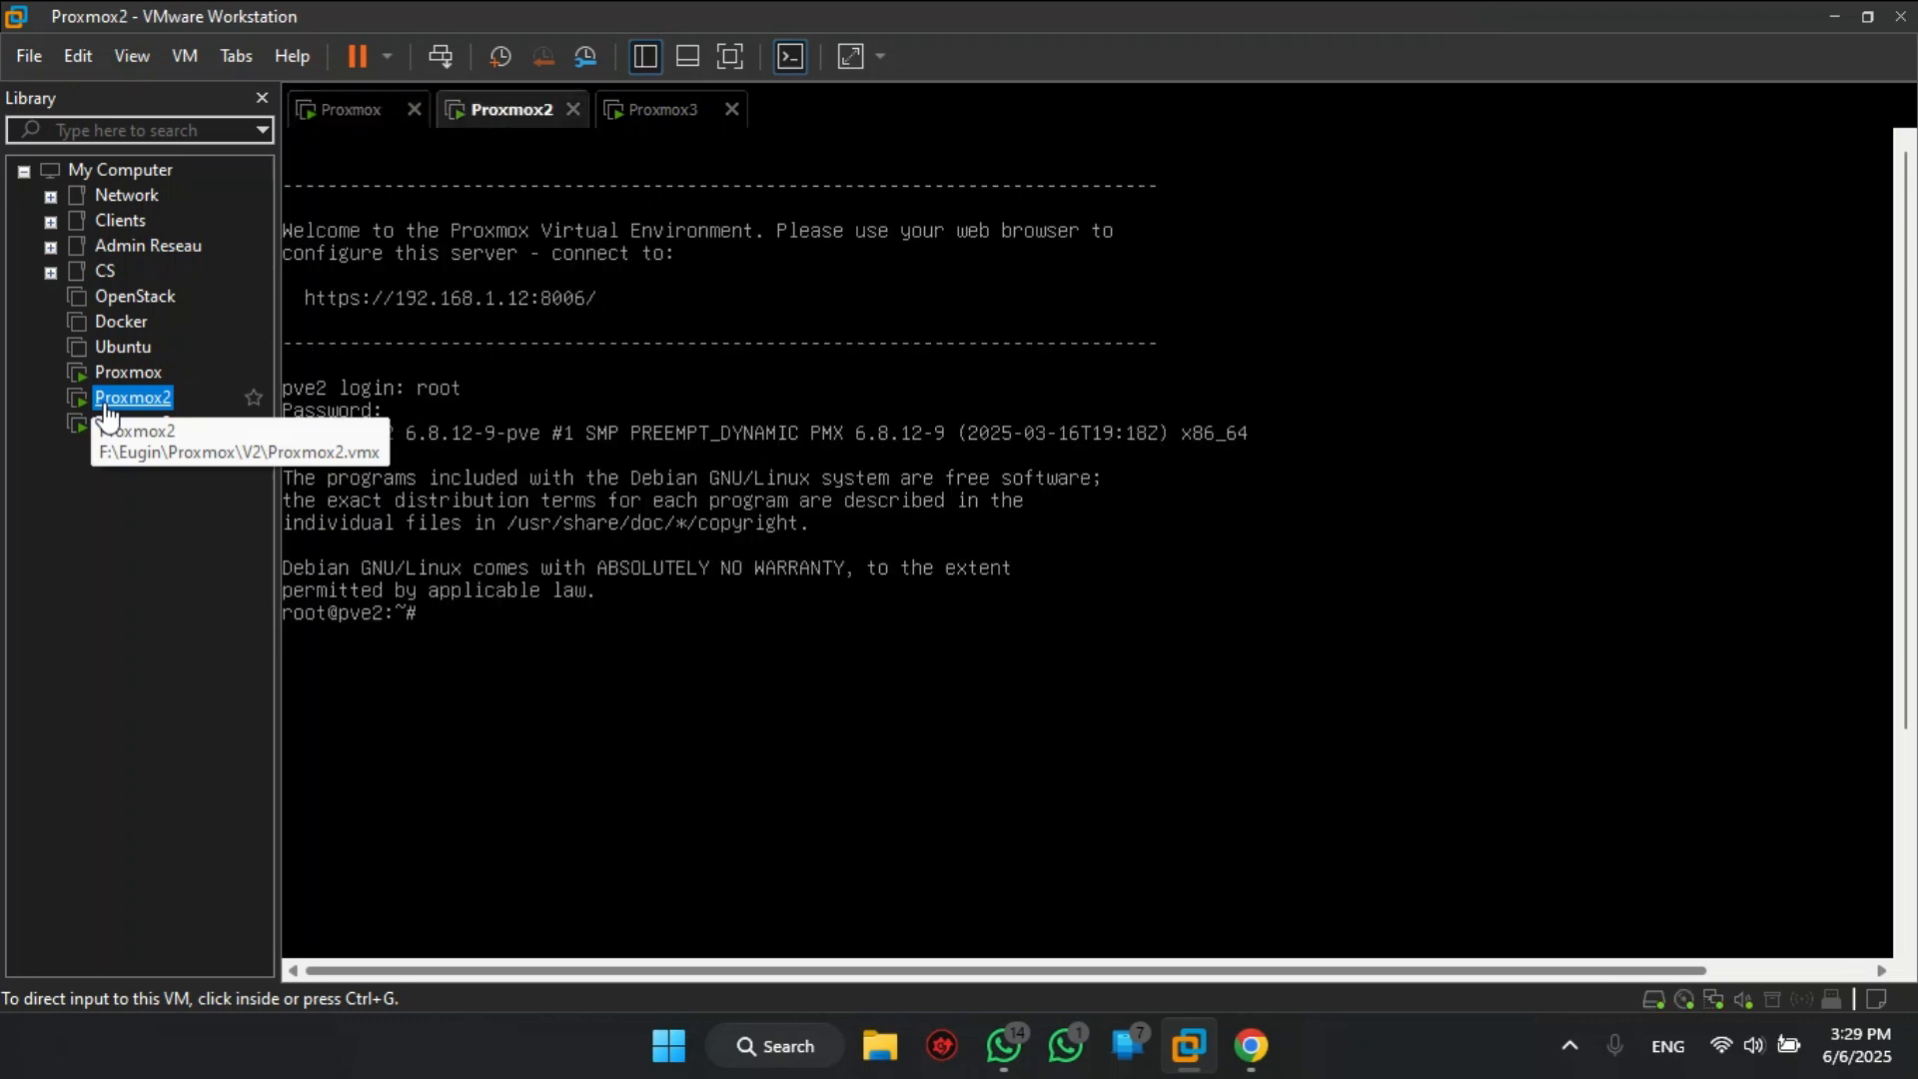
right_click(477, 113)
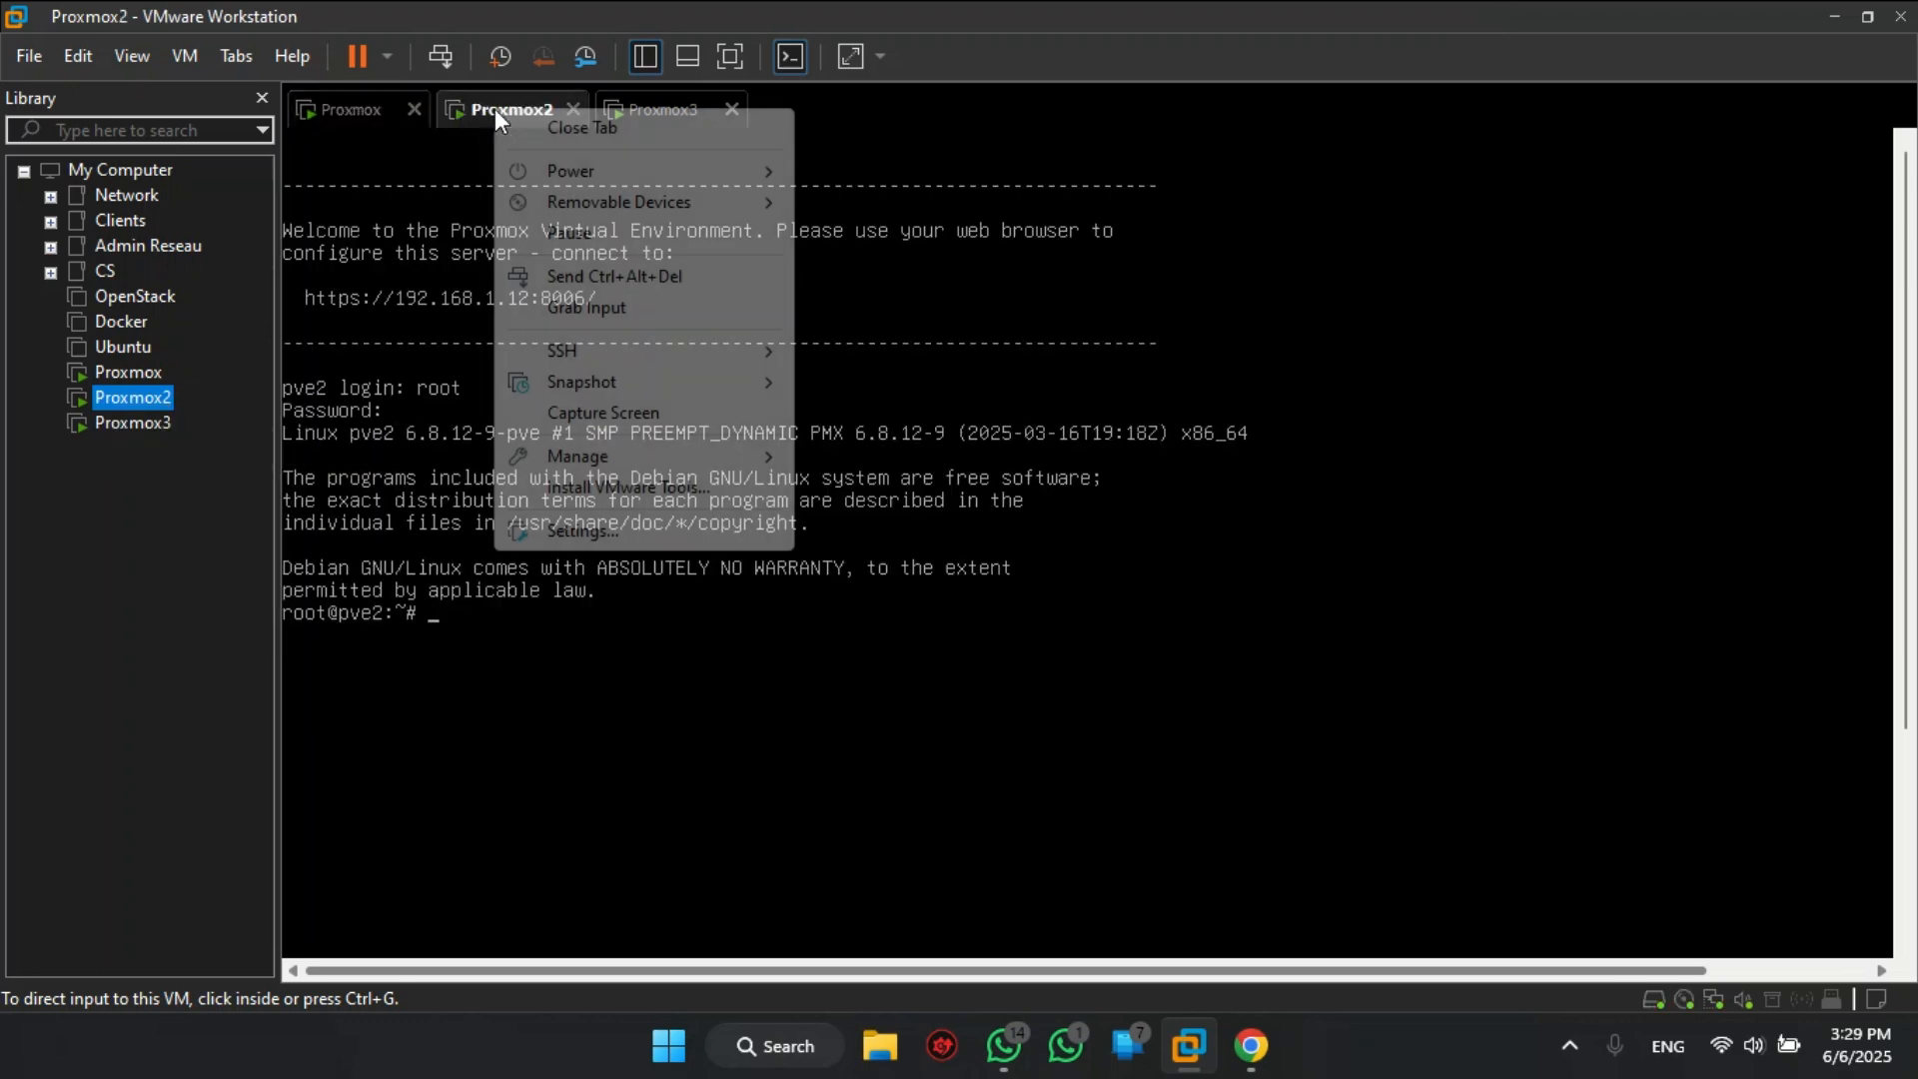
left_click(622, 527)
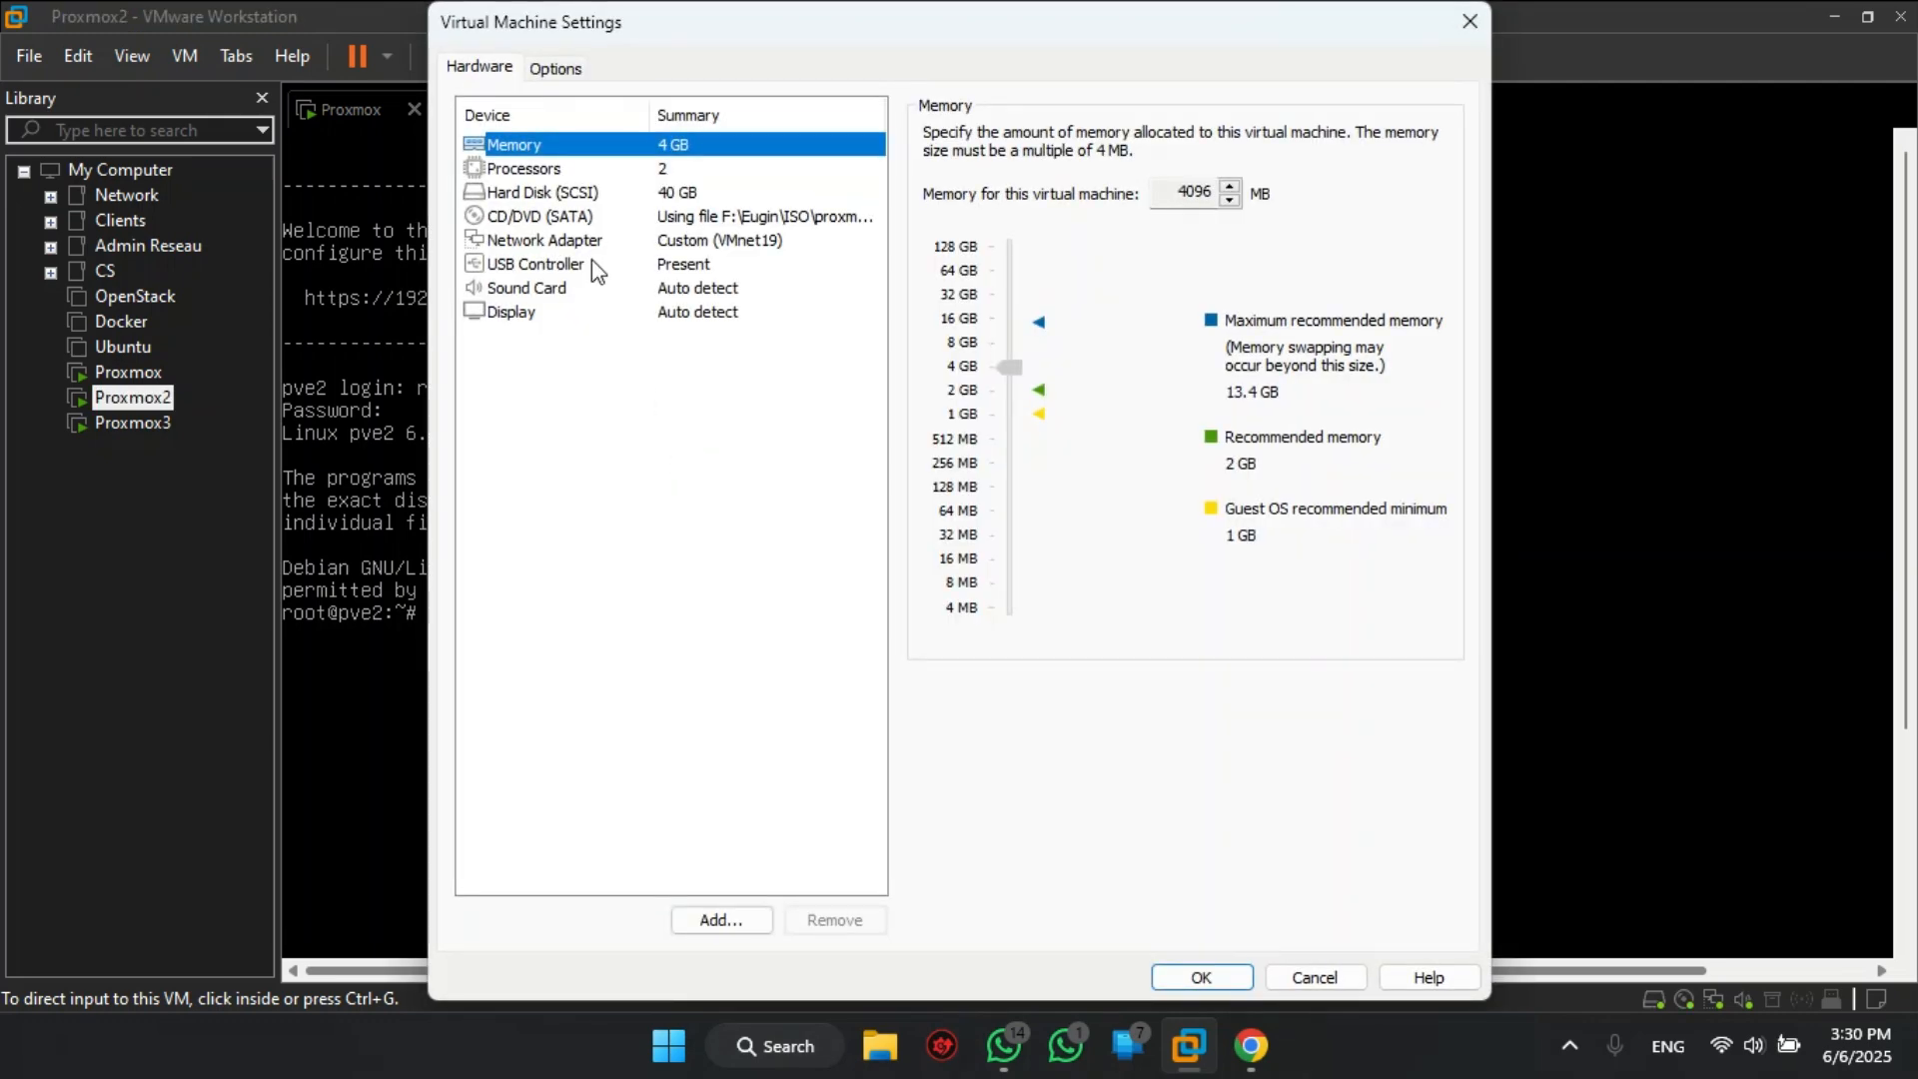
left_click(722, 920)
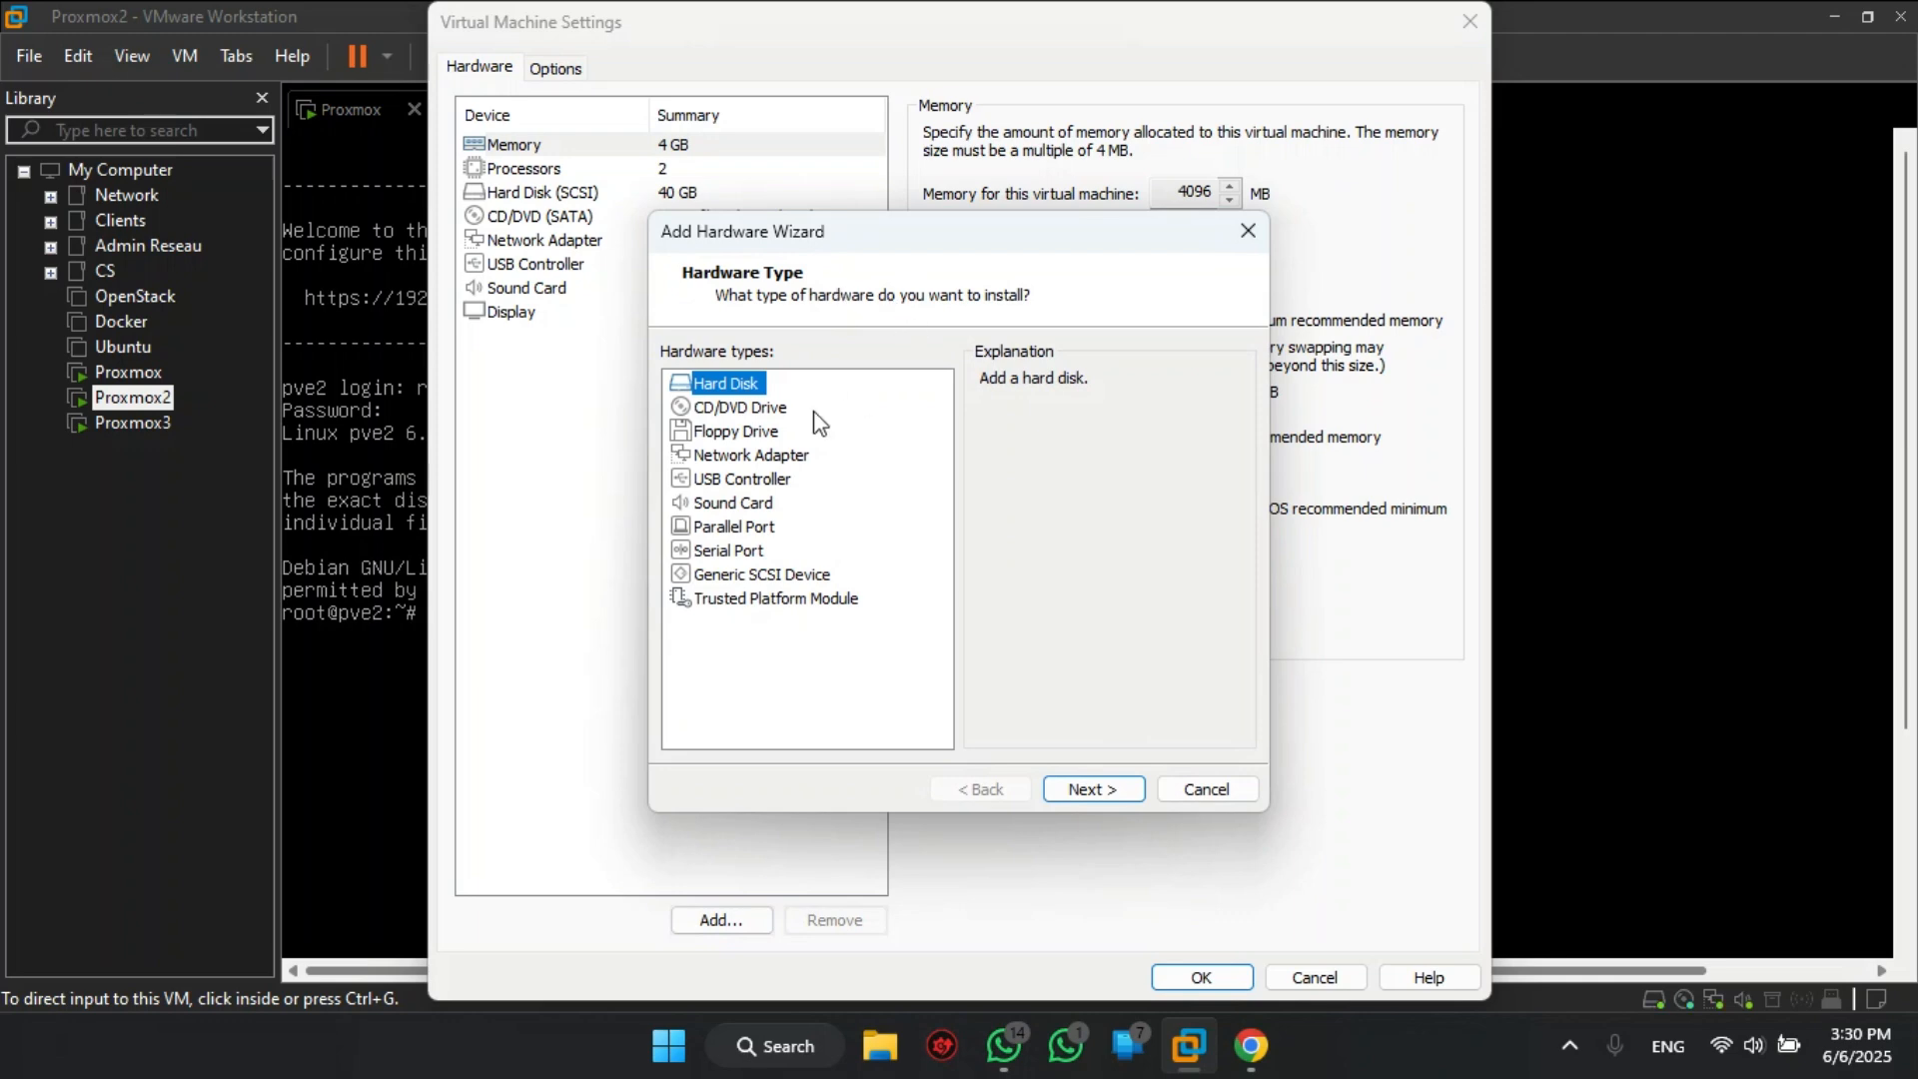
left_click(1087, 781)
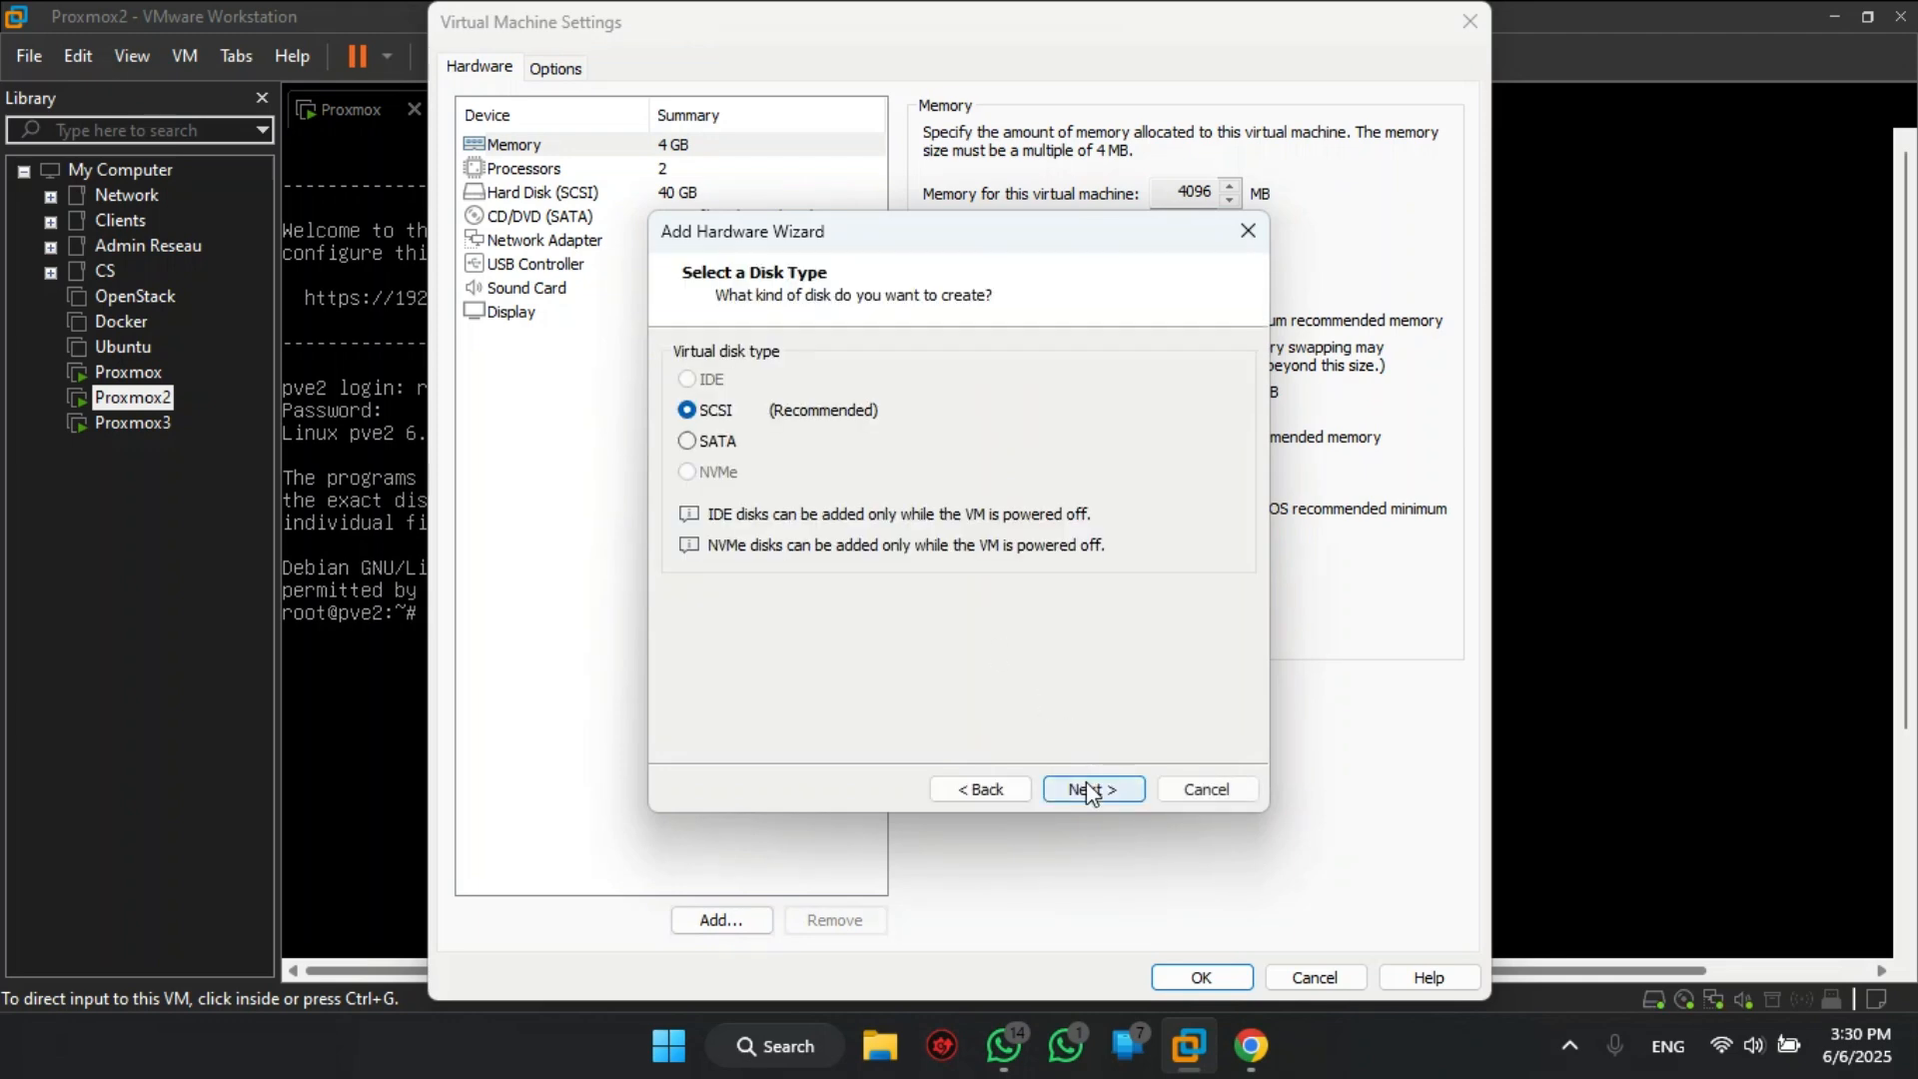
left_click(1087, 781)
left_click(1087, 789)
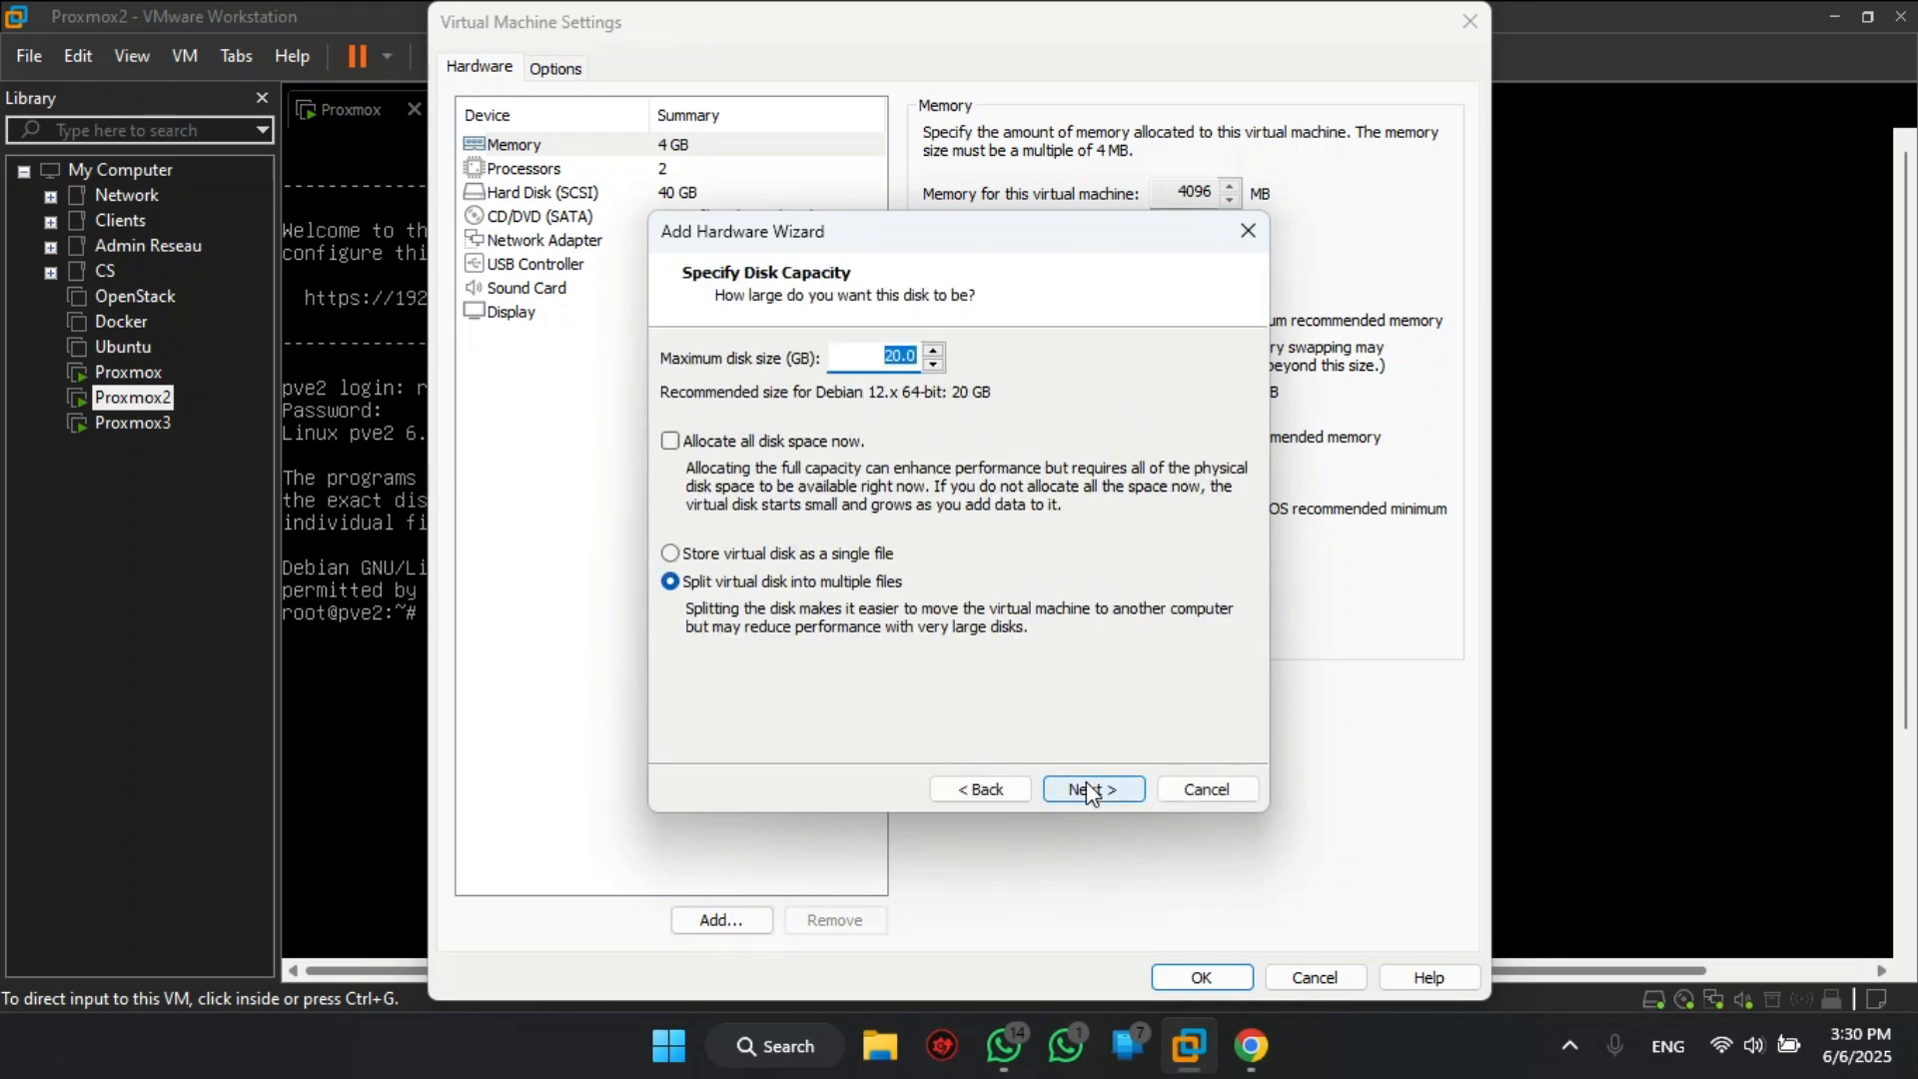
type("30")
left_click(762, 555)
left_click(1085, 790)
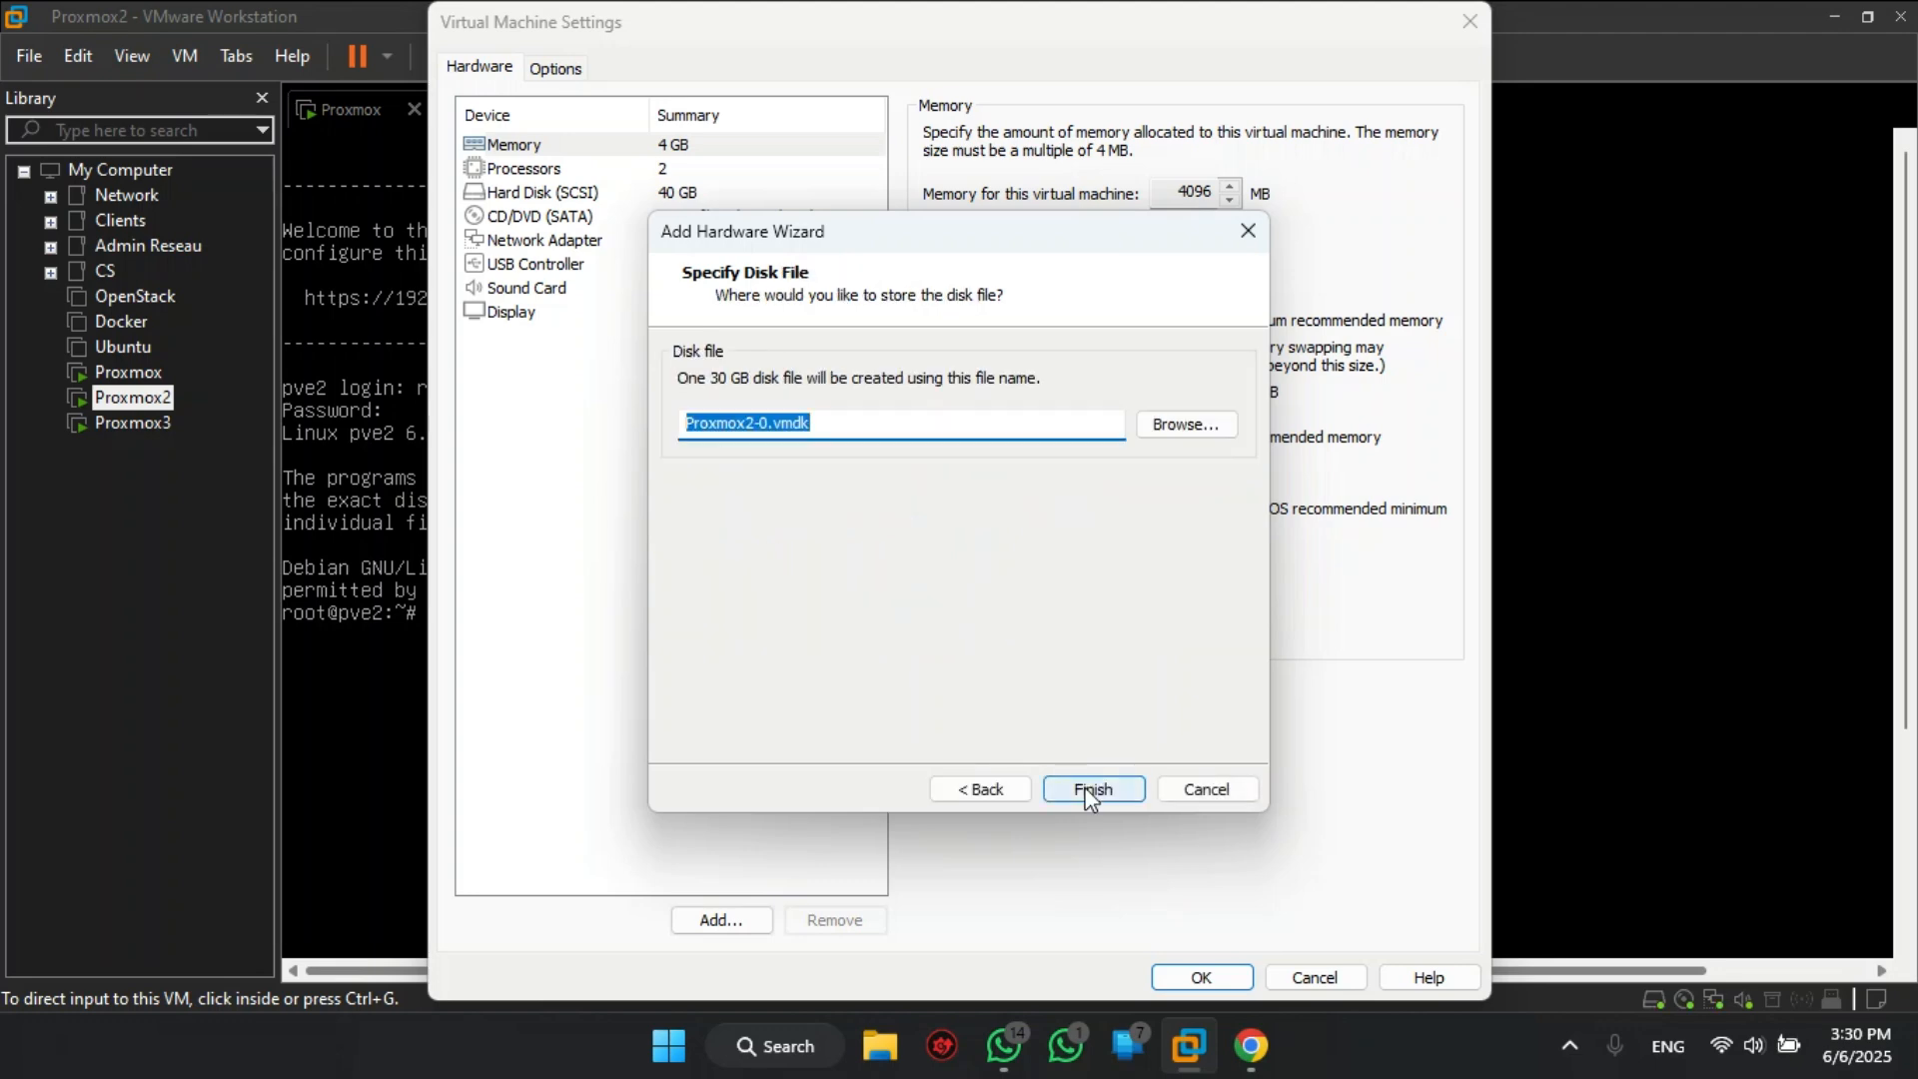
left_click(1092, 791)
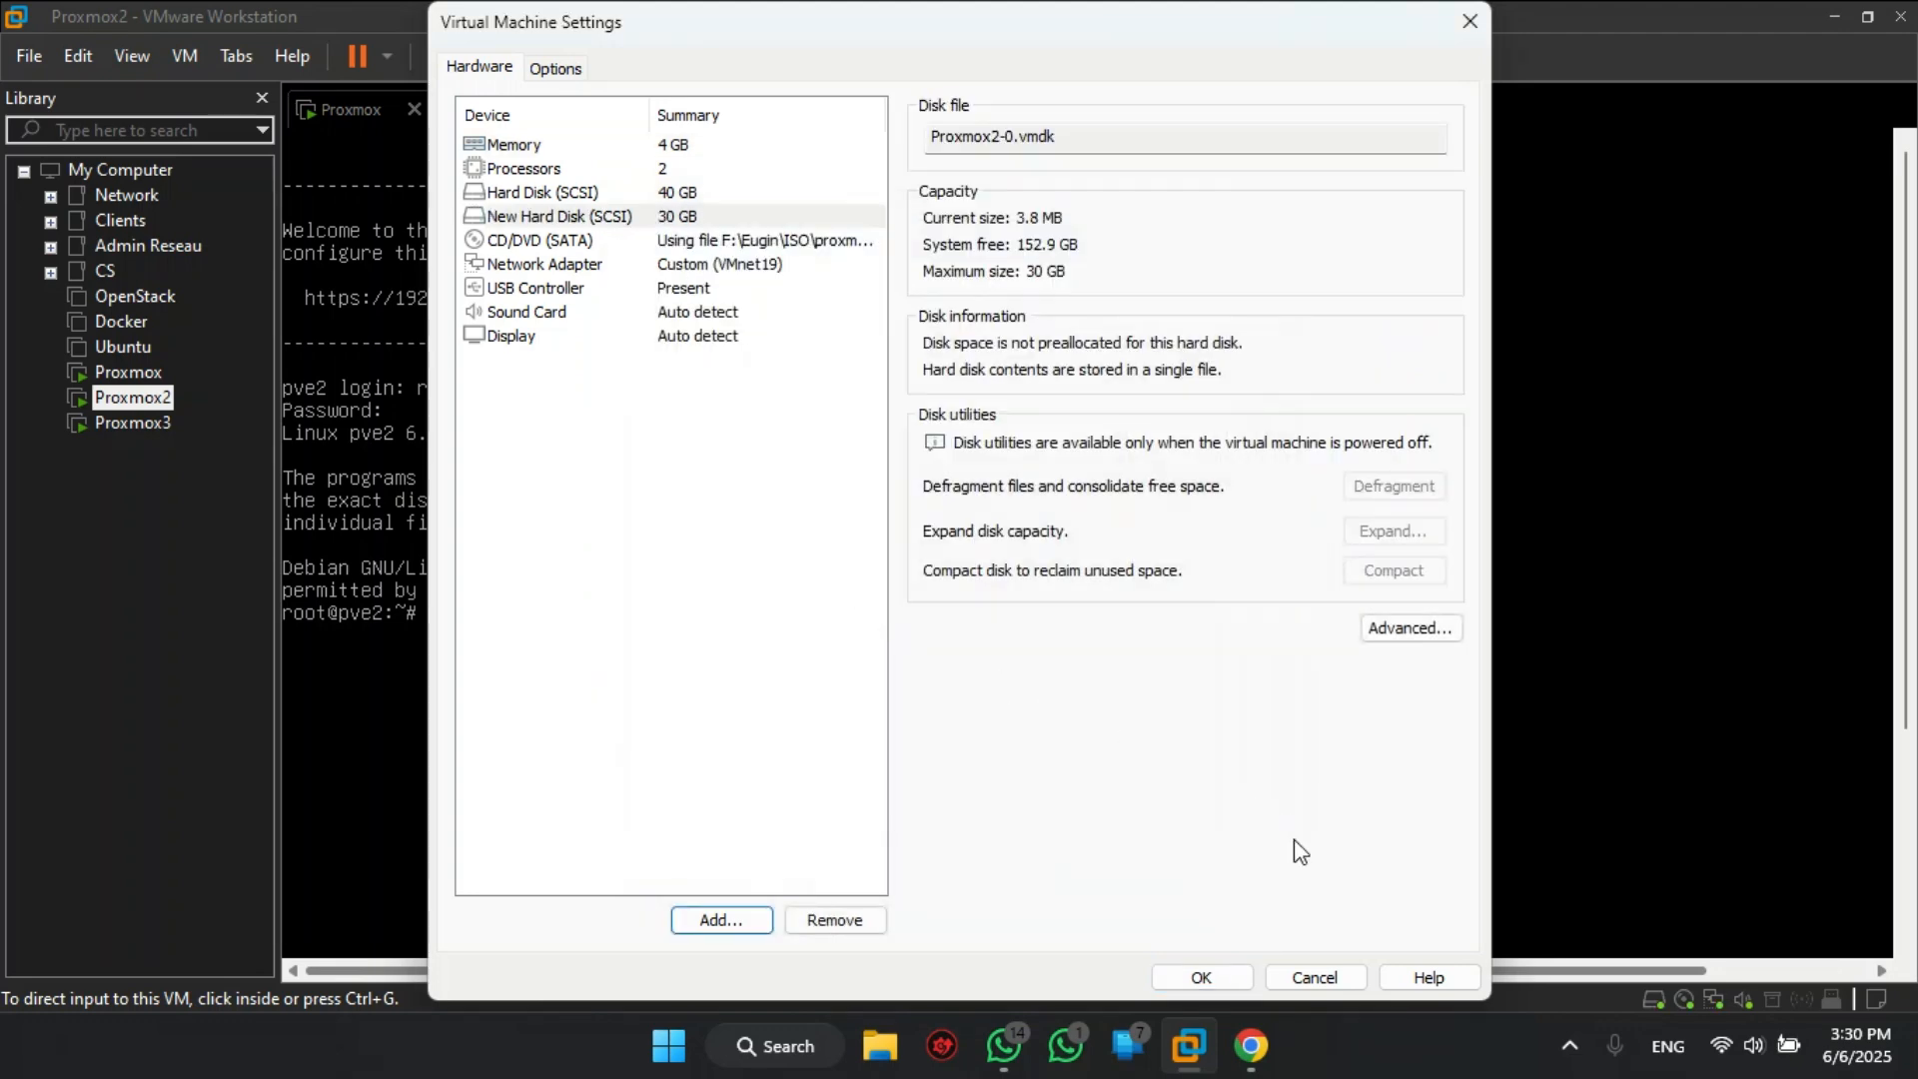
left_click(1201, 975)
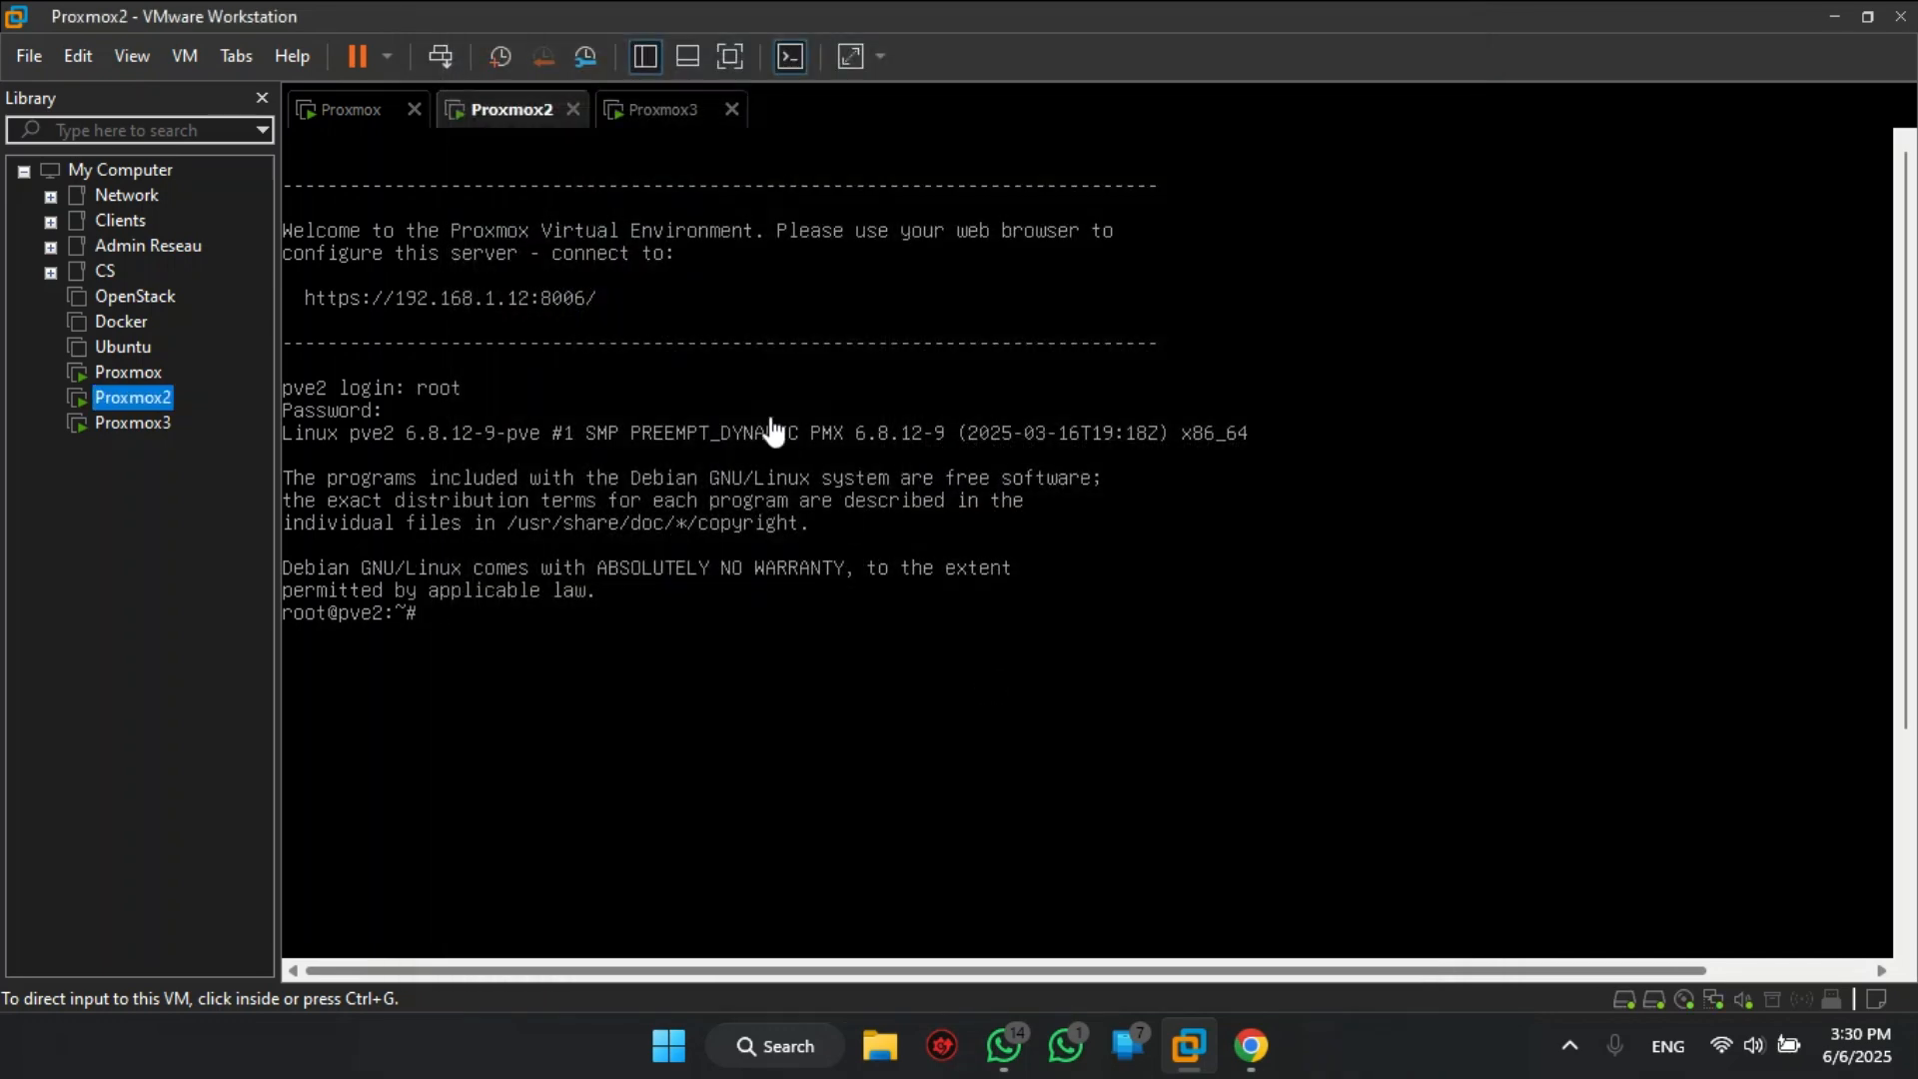
- Shut down the Proxmox2 node with the command init 0
left_click(672, 108)
right_click(684, 113)
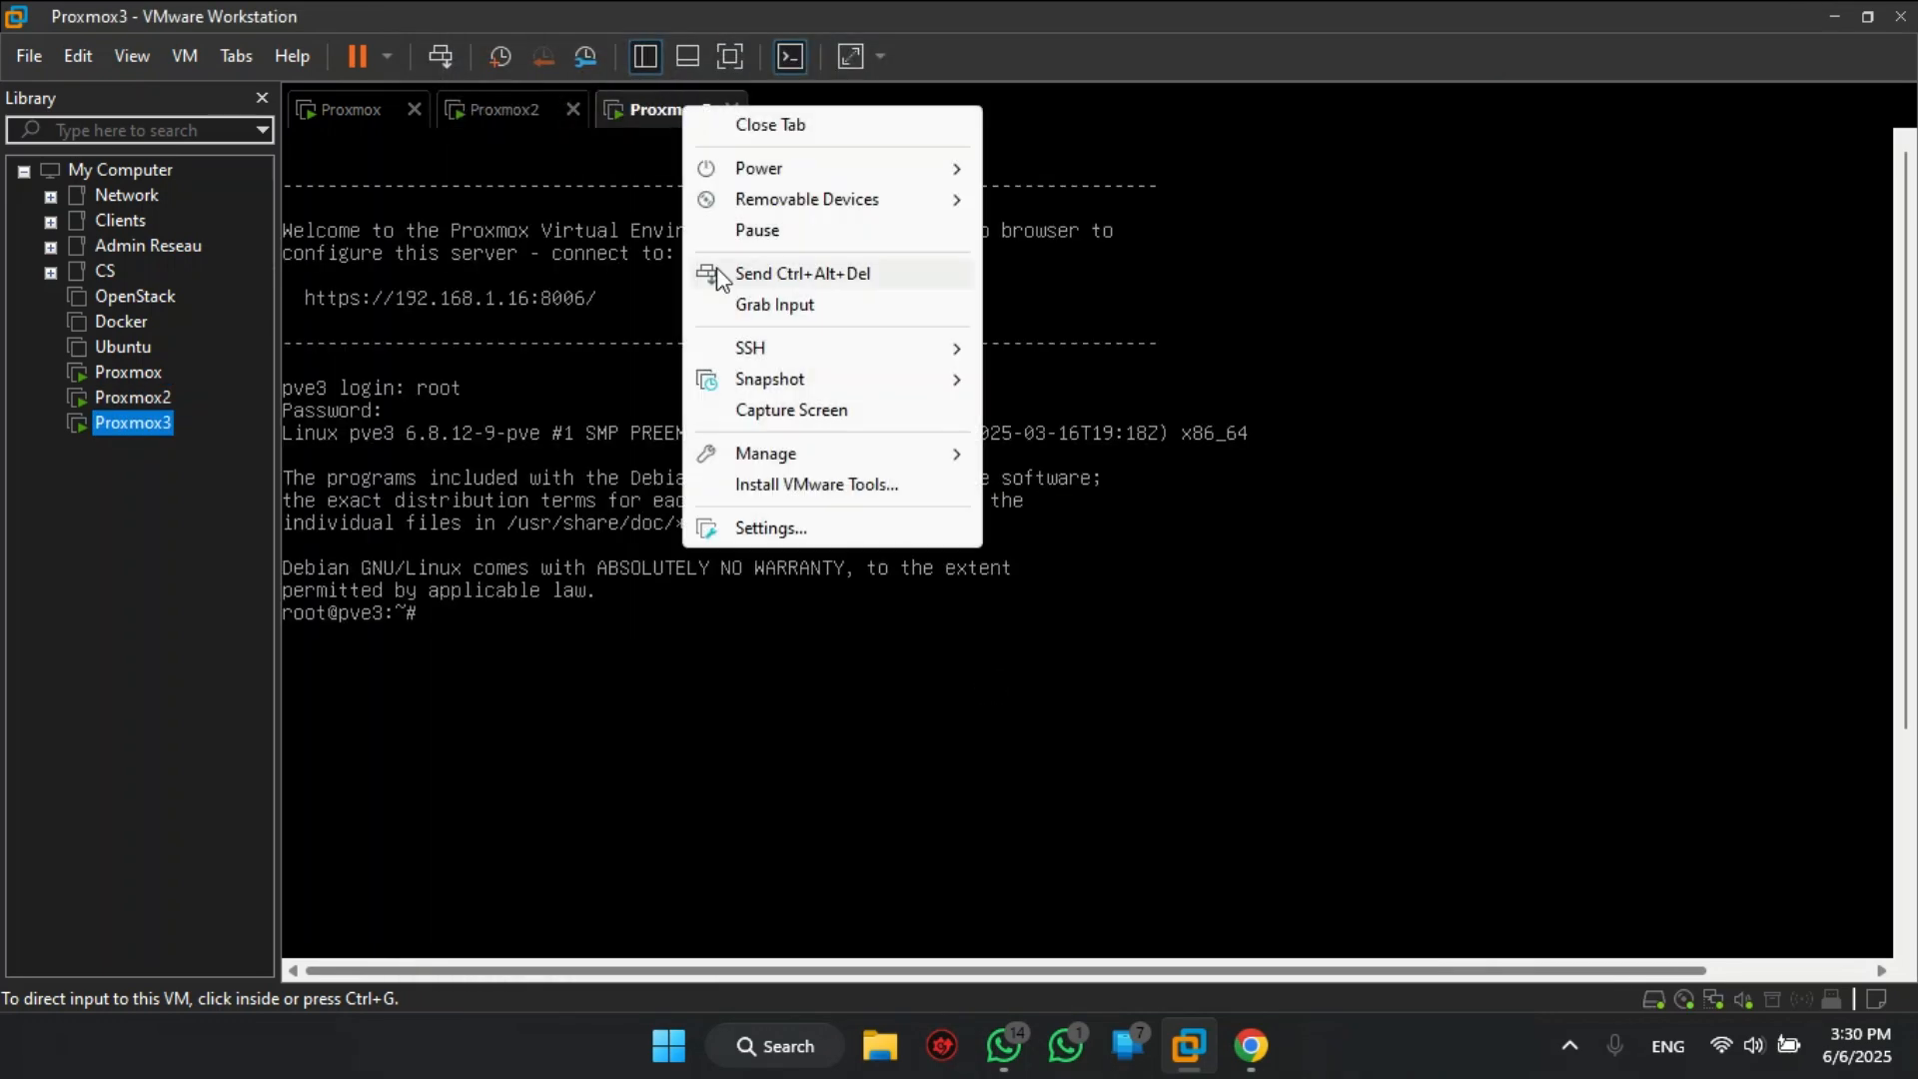
left_click(505, 108)
left_click(509, 145)
type("init ")
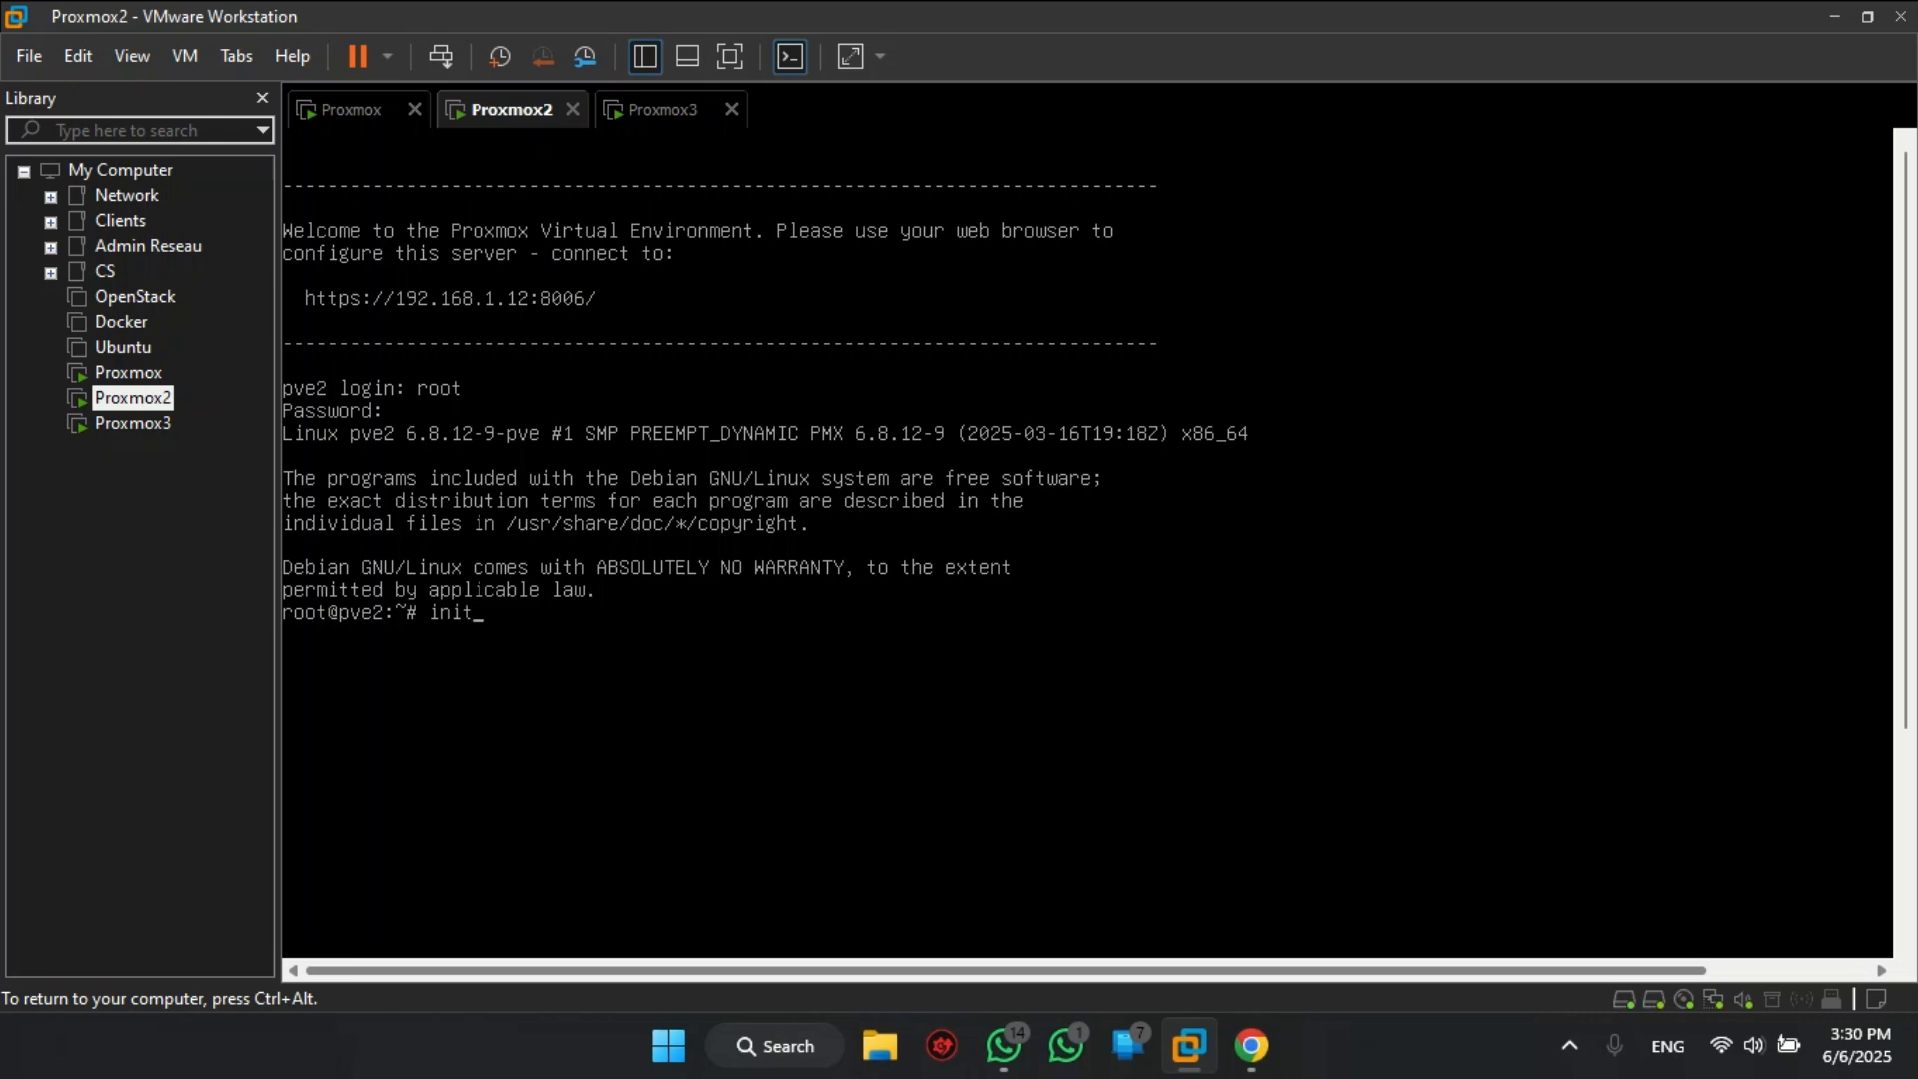
type("0")
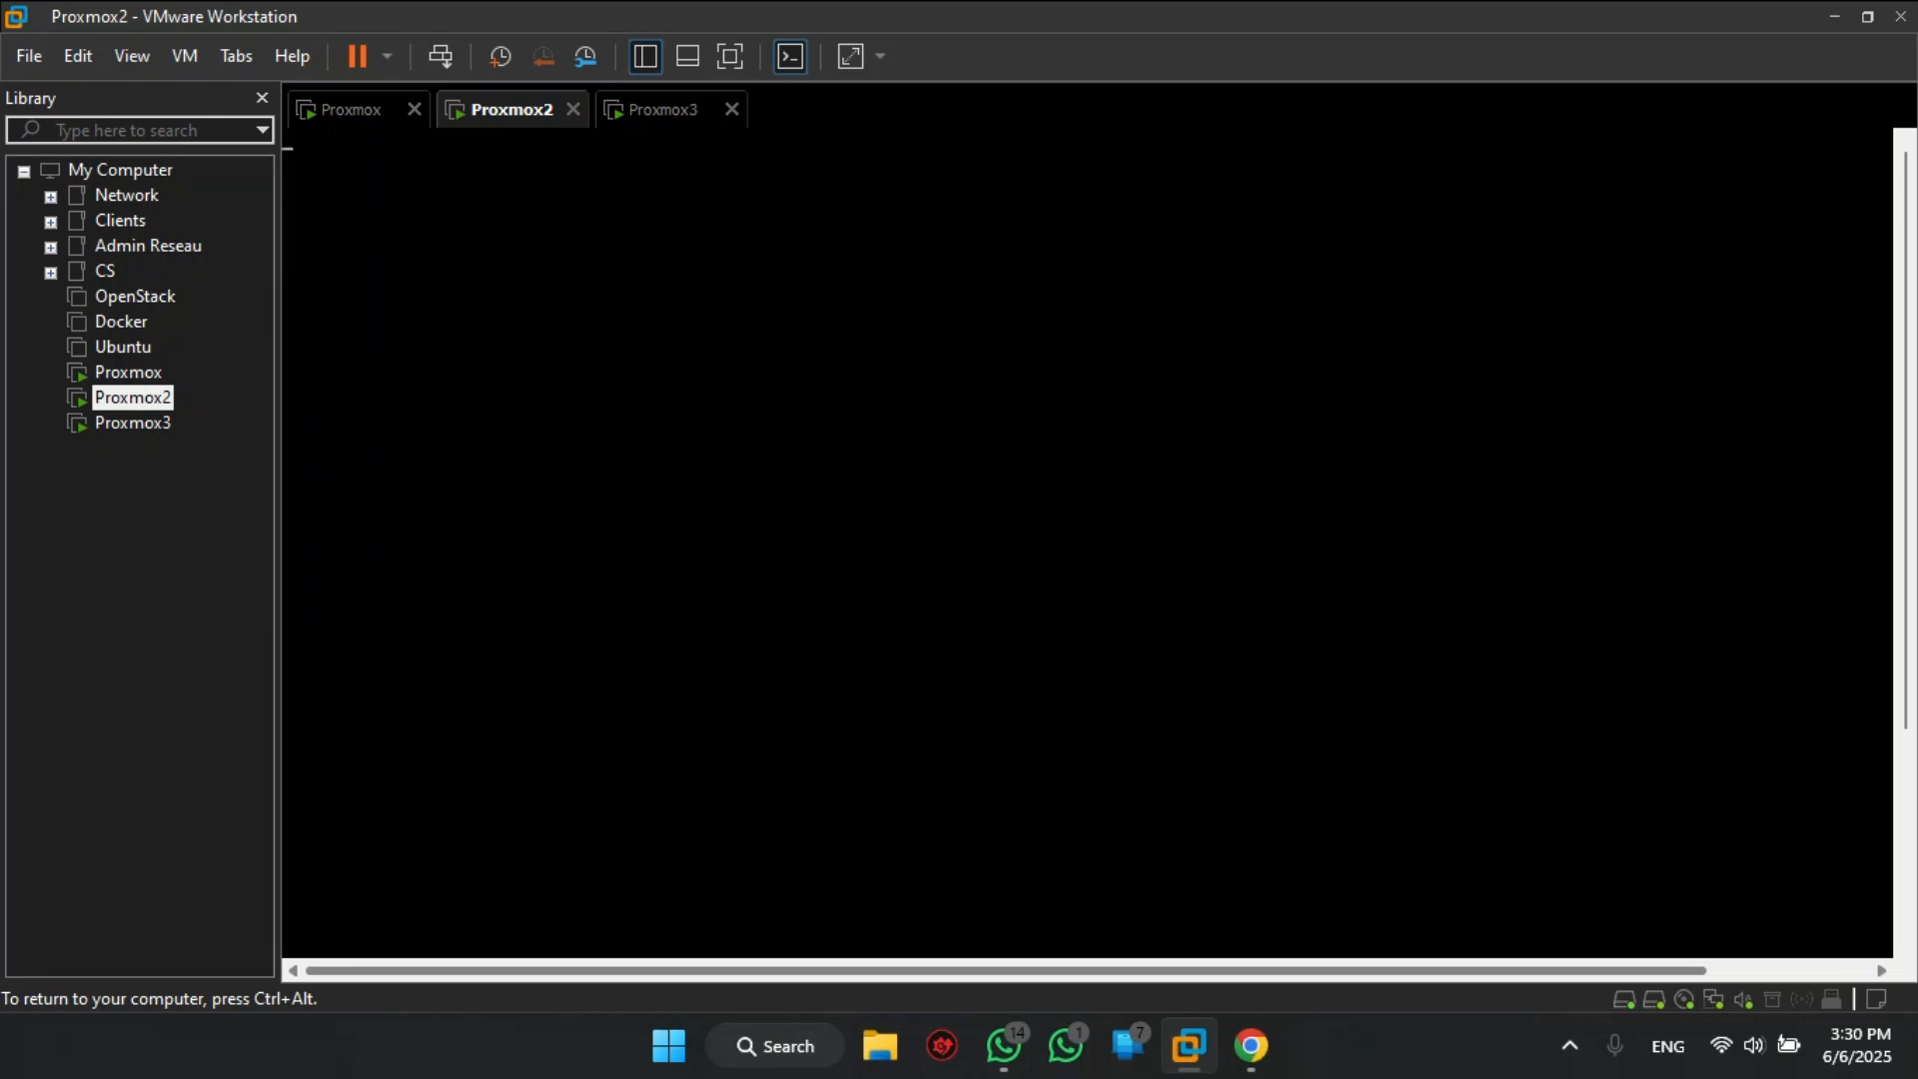
key("ctrl+alt")
- Add a new 30 GB SCSI hard disk to Proxmox3, stored as a single file
left_click(685, 118)
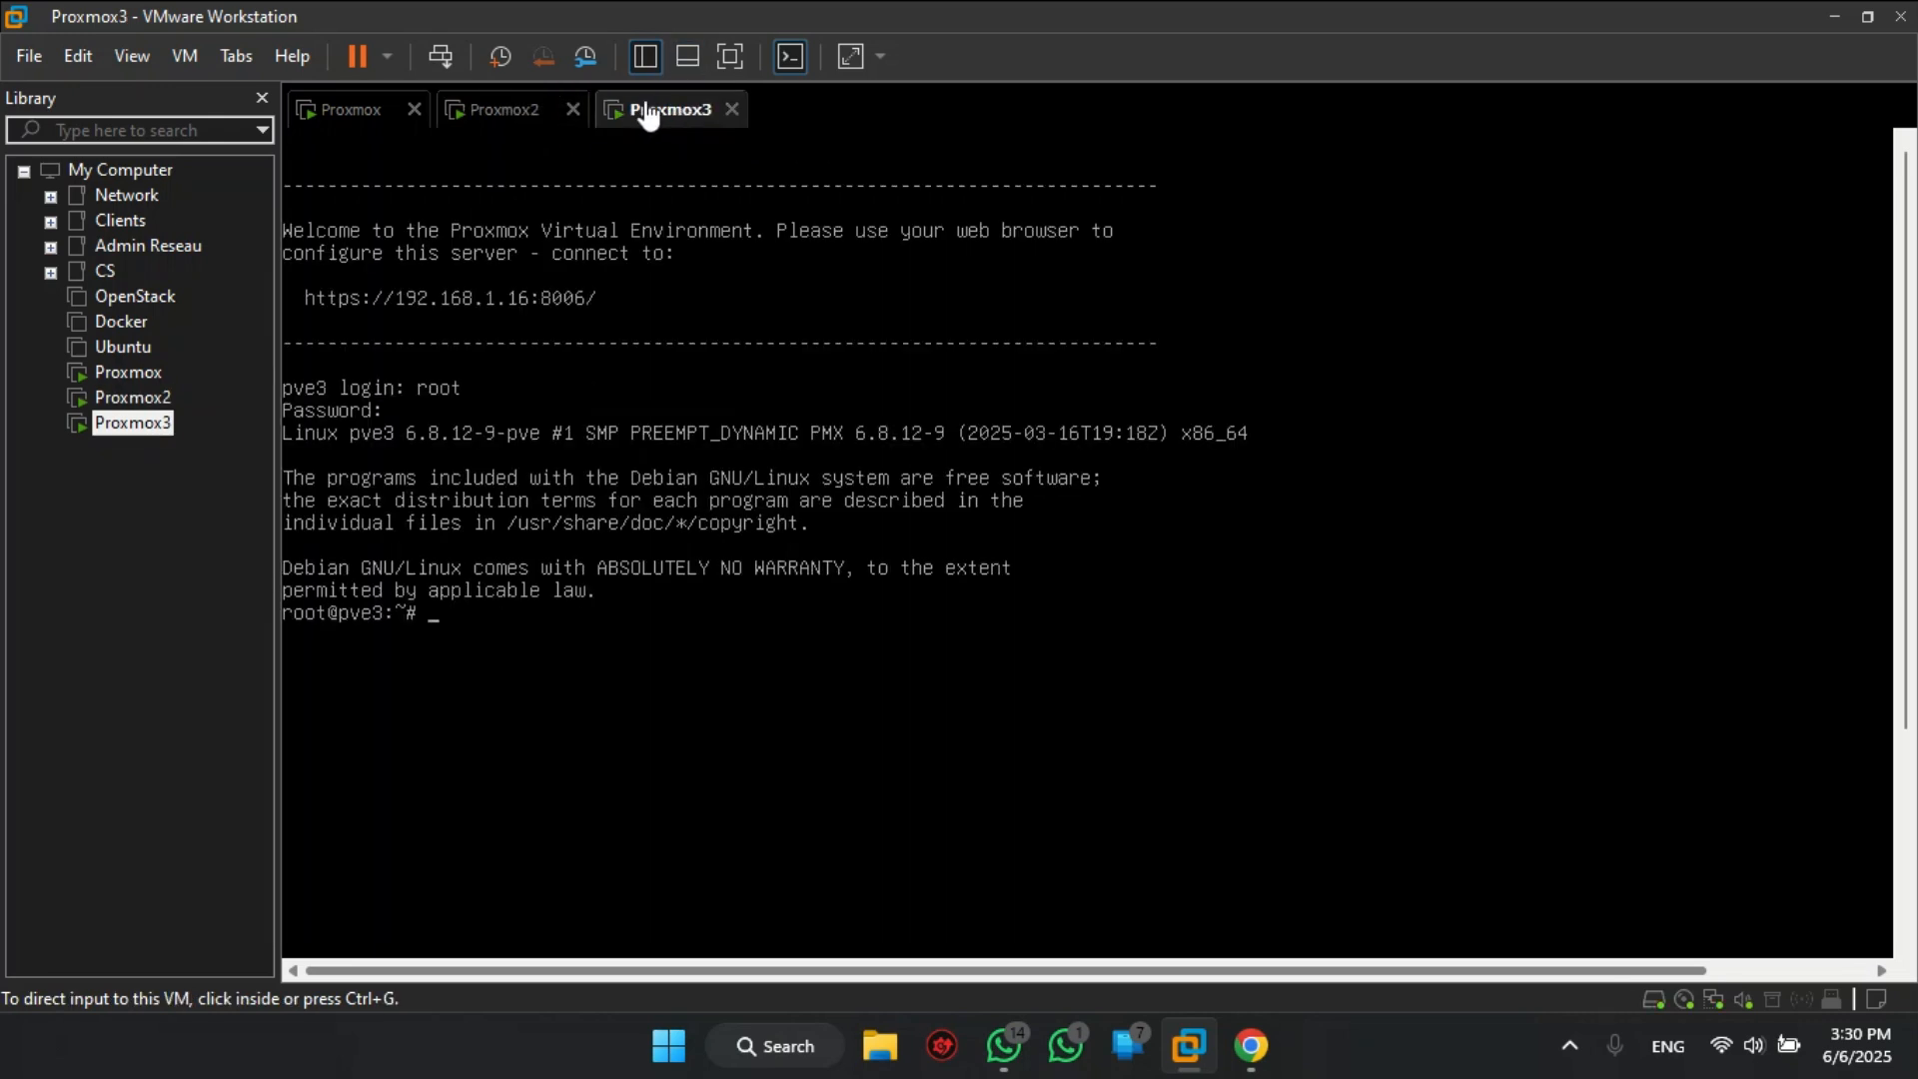
right_click(651, 116)
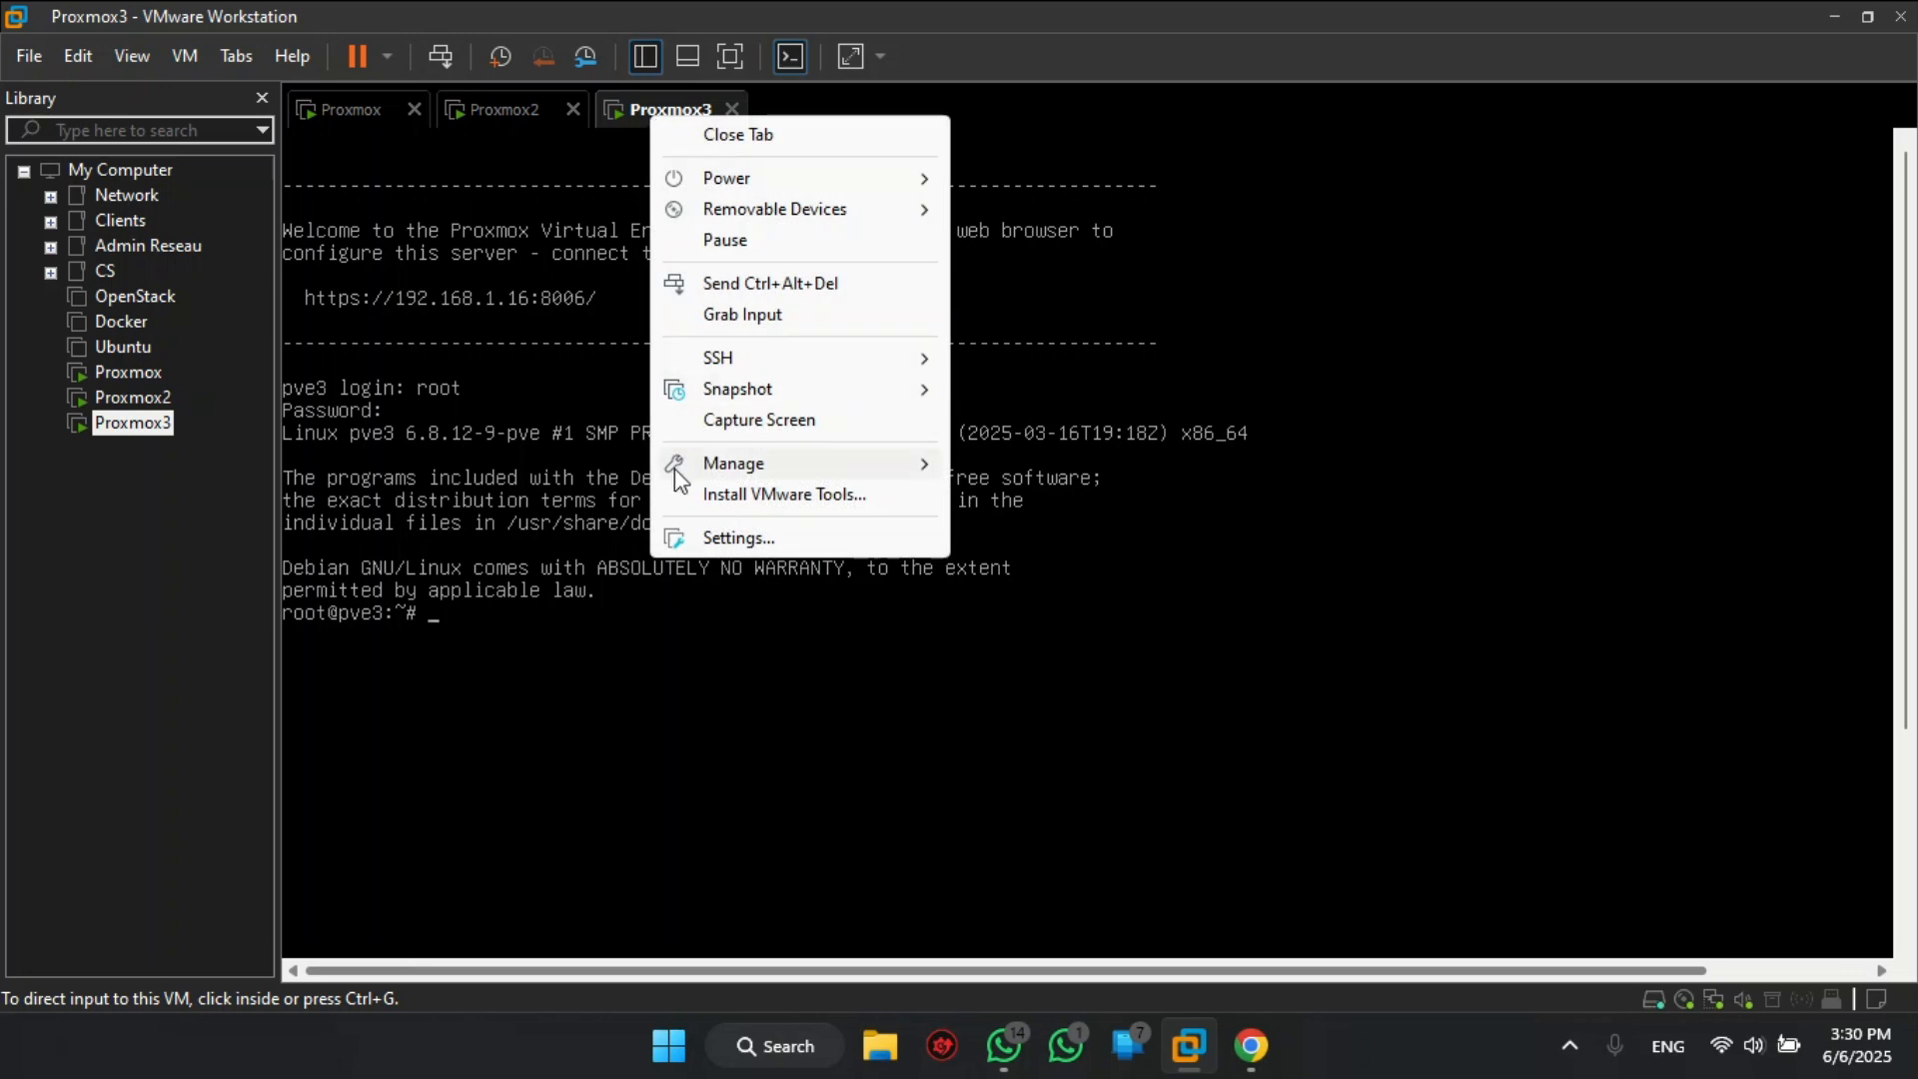
left_click(715, 542)
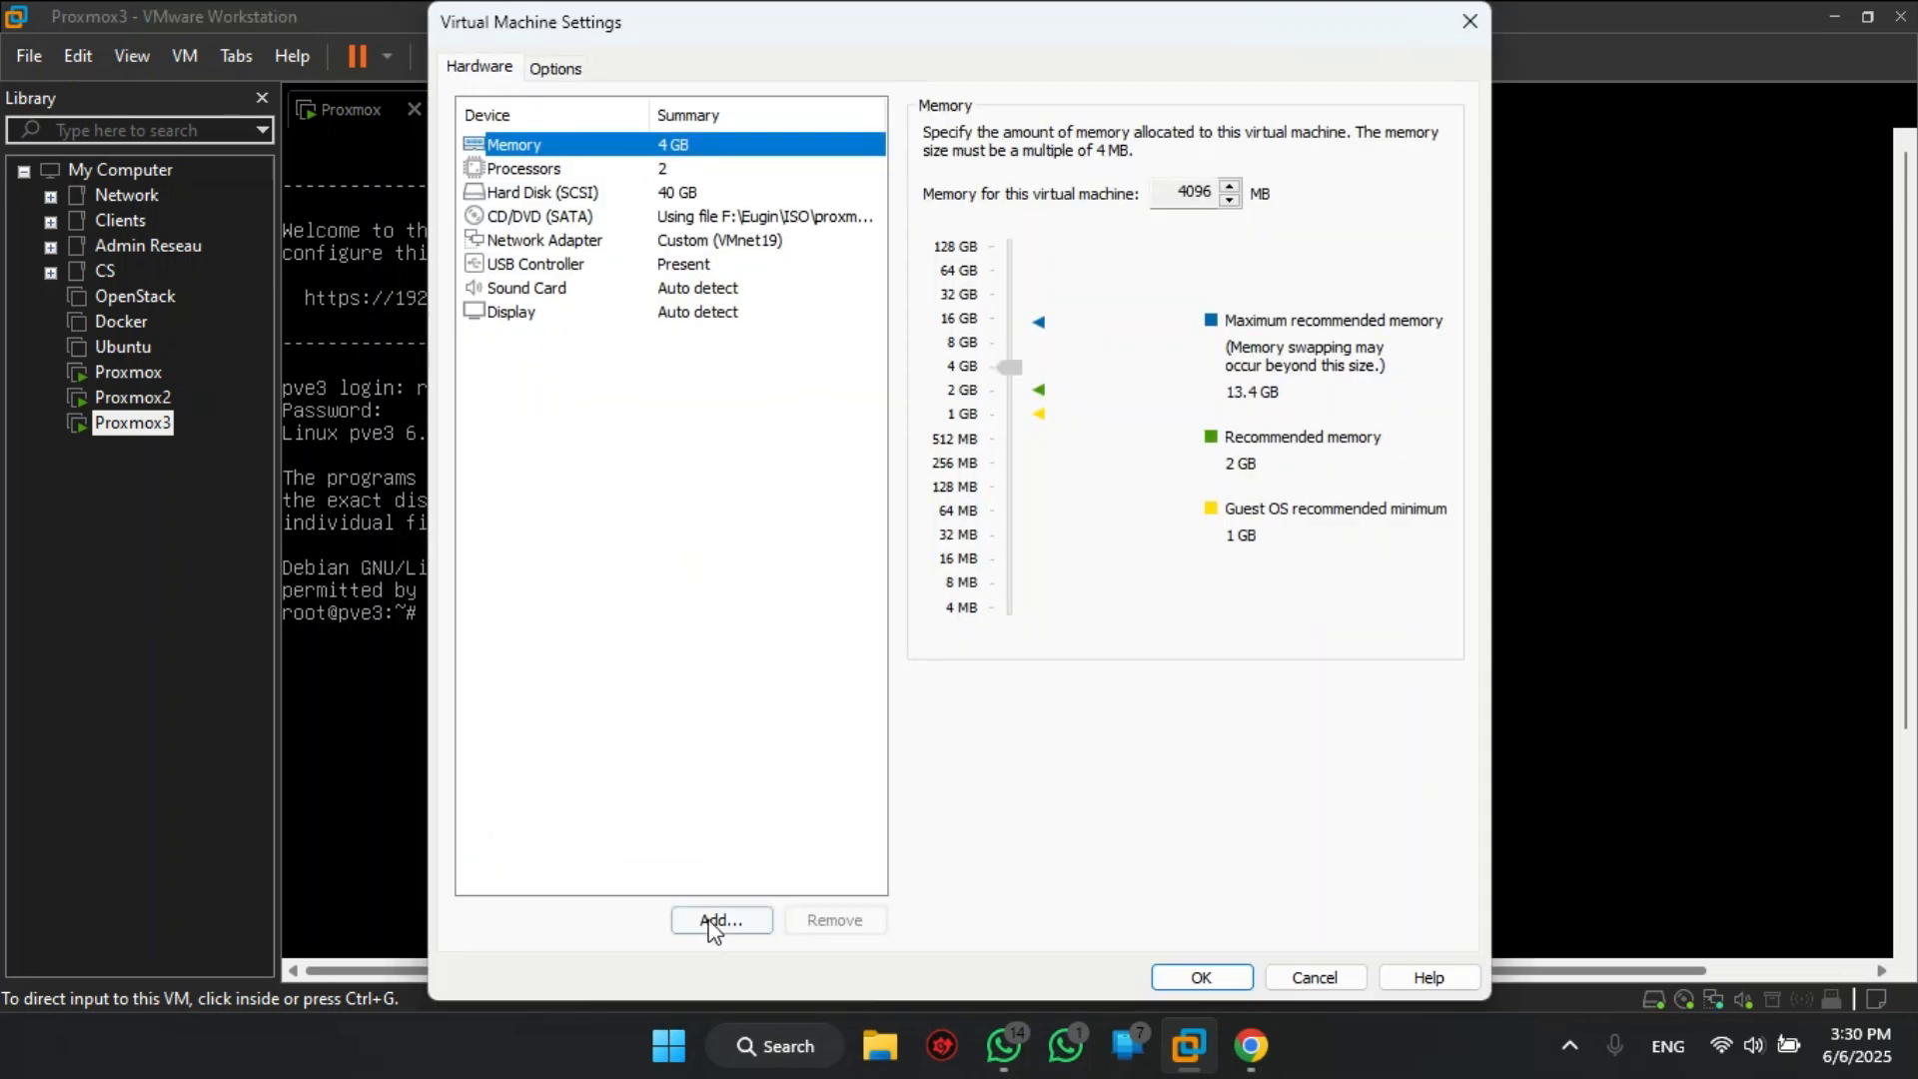
left_click(715, 921)
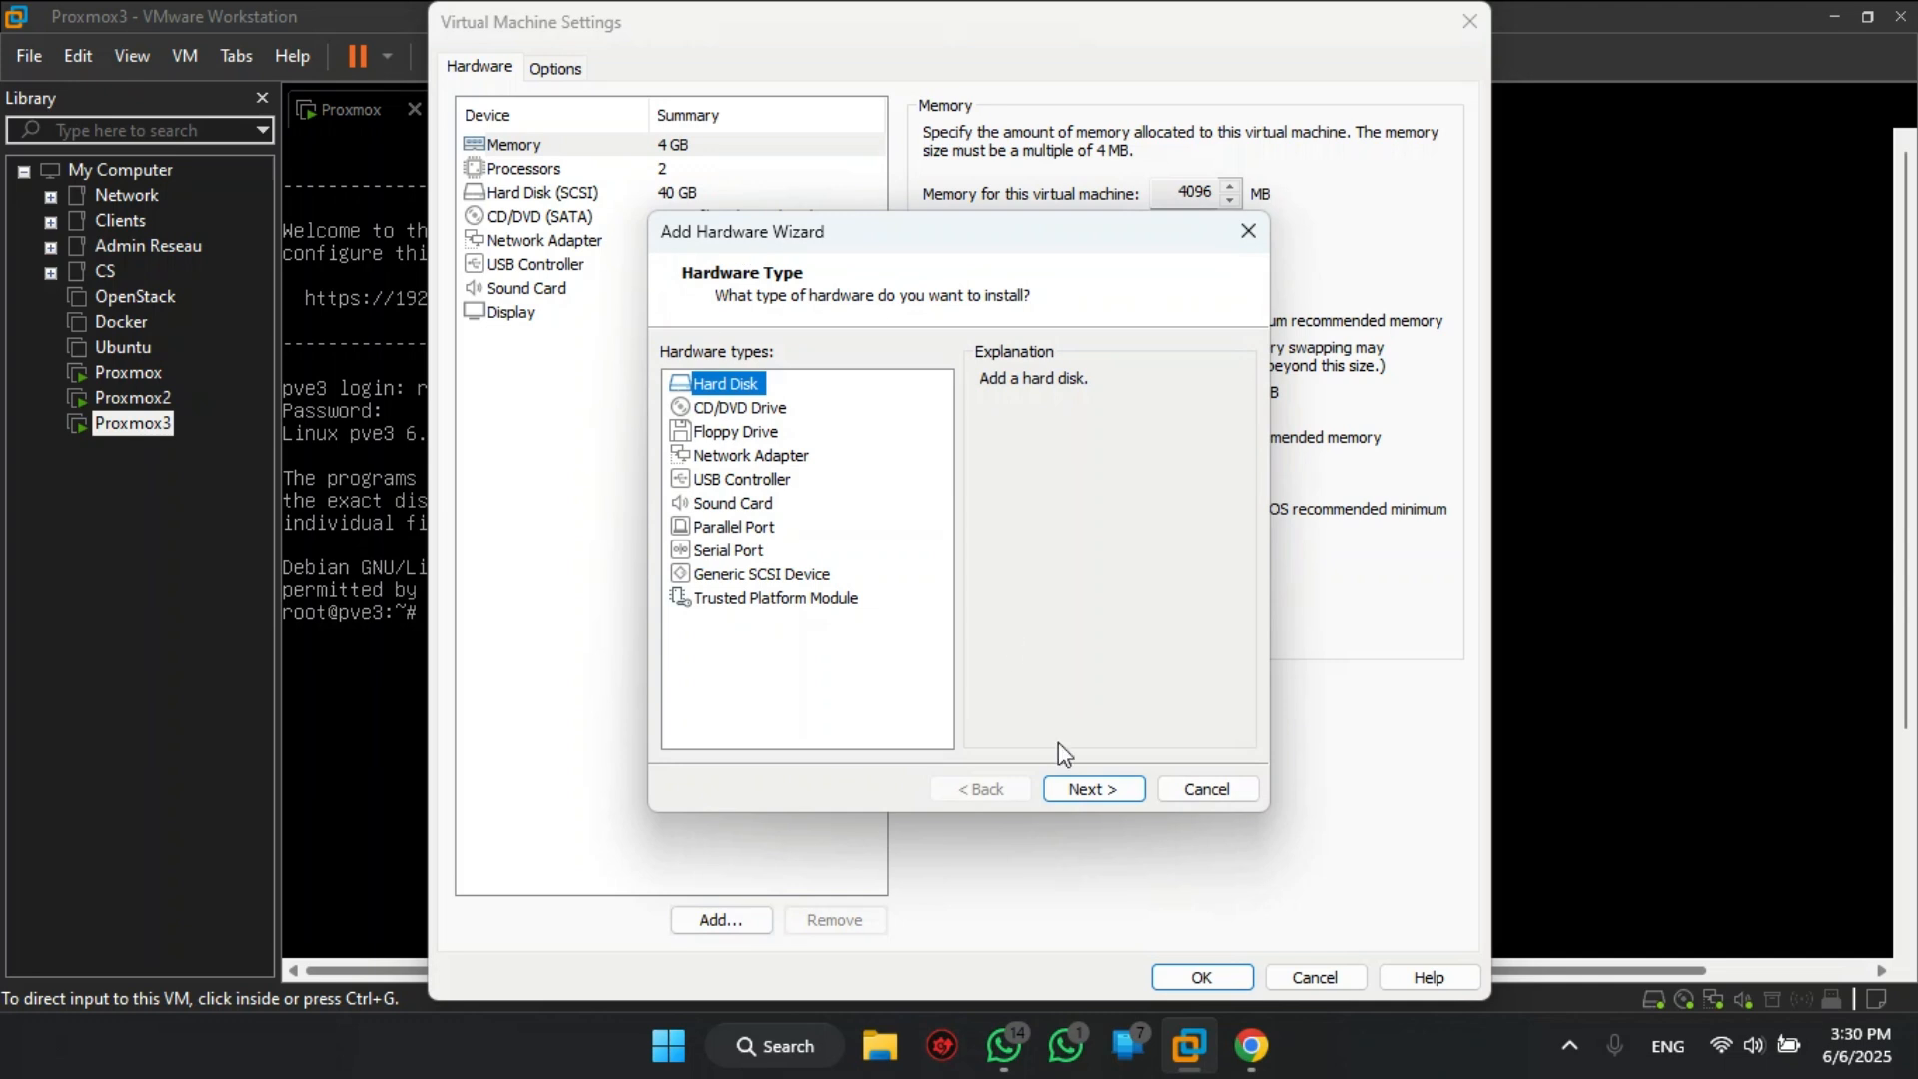
left_click(1119, 789)
left_click(1121, 787)
left_click(1121, 787)
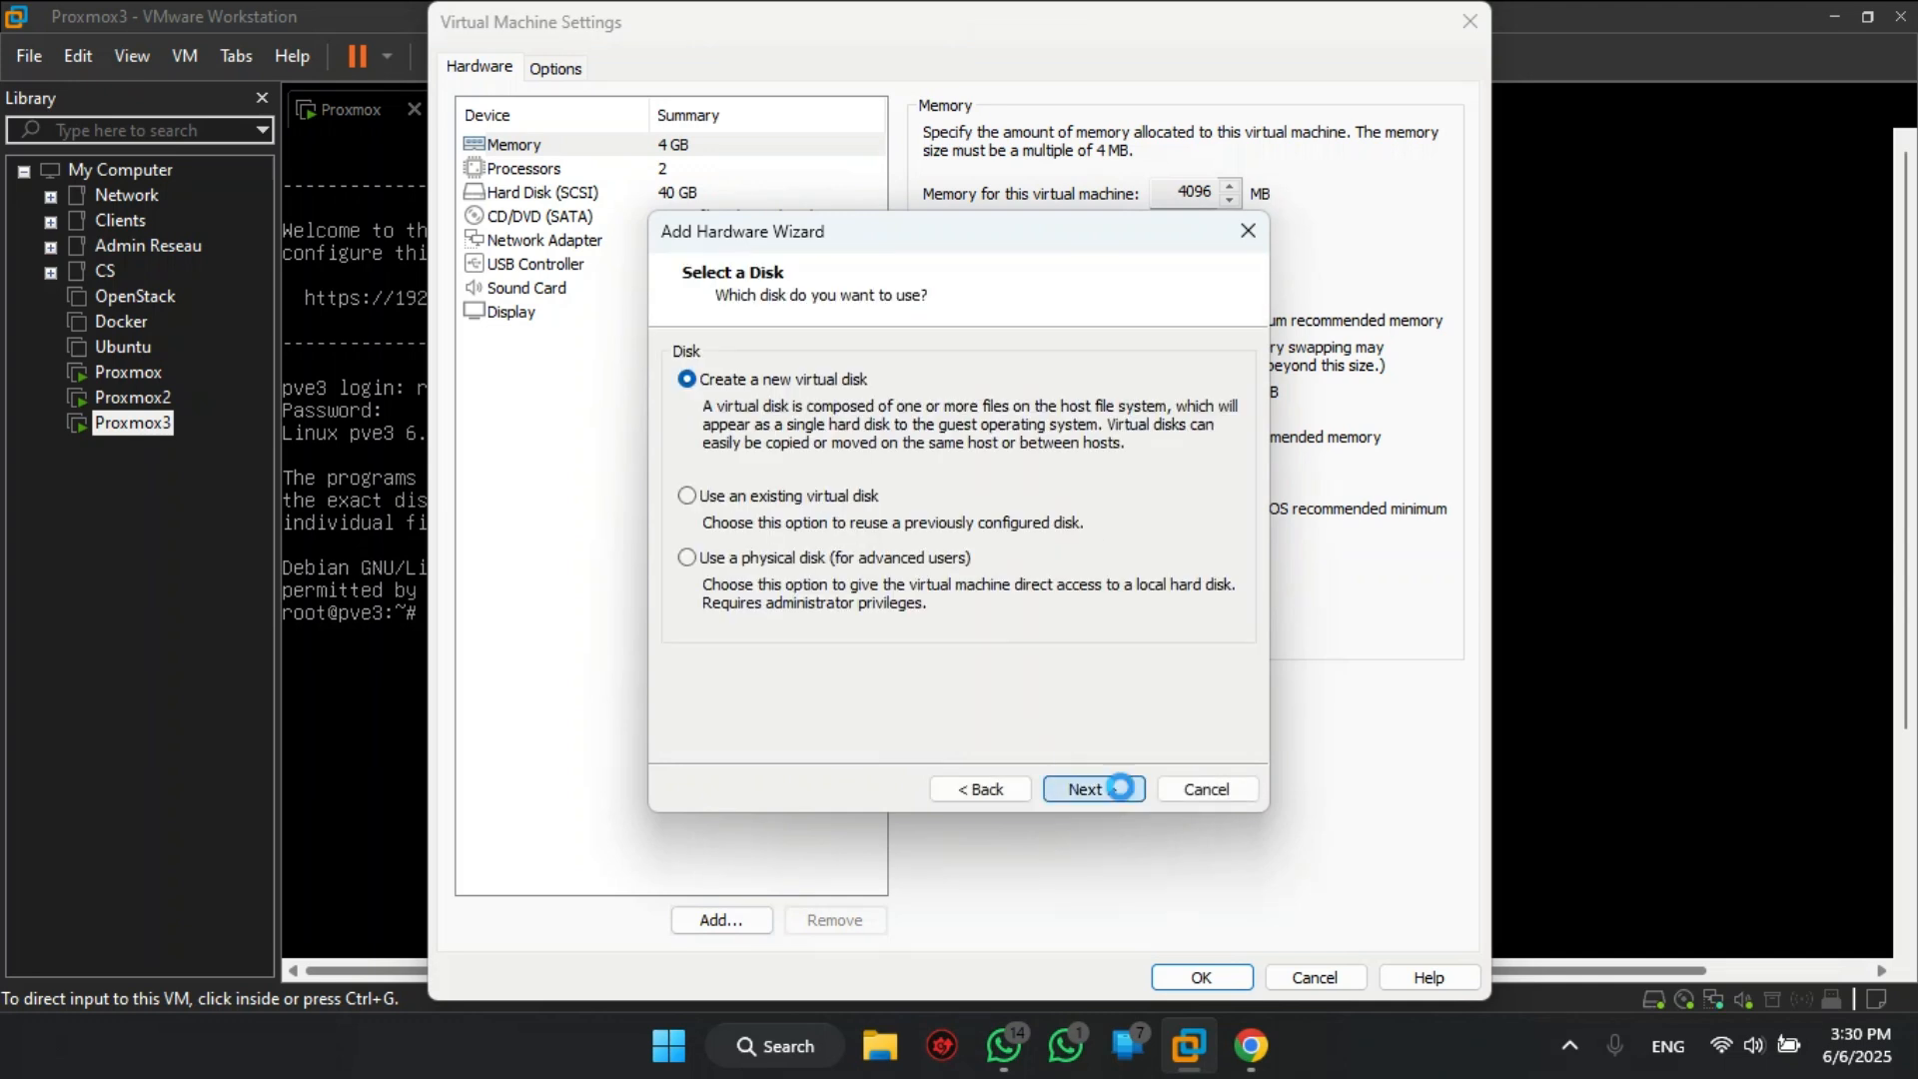
type("30")
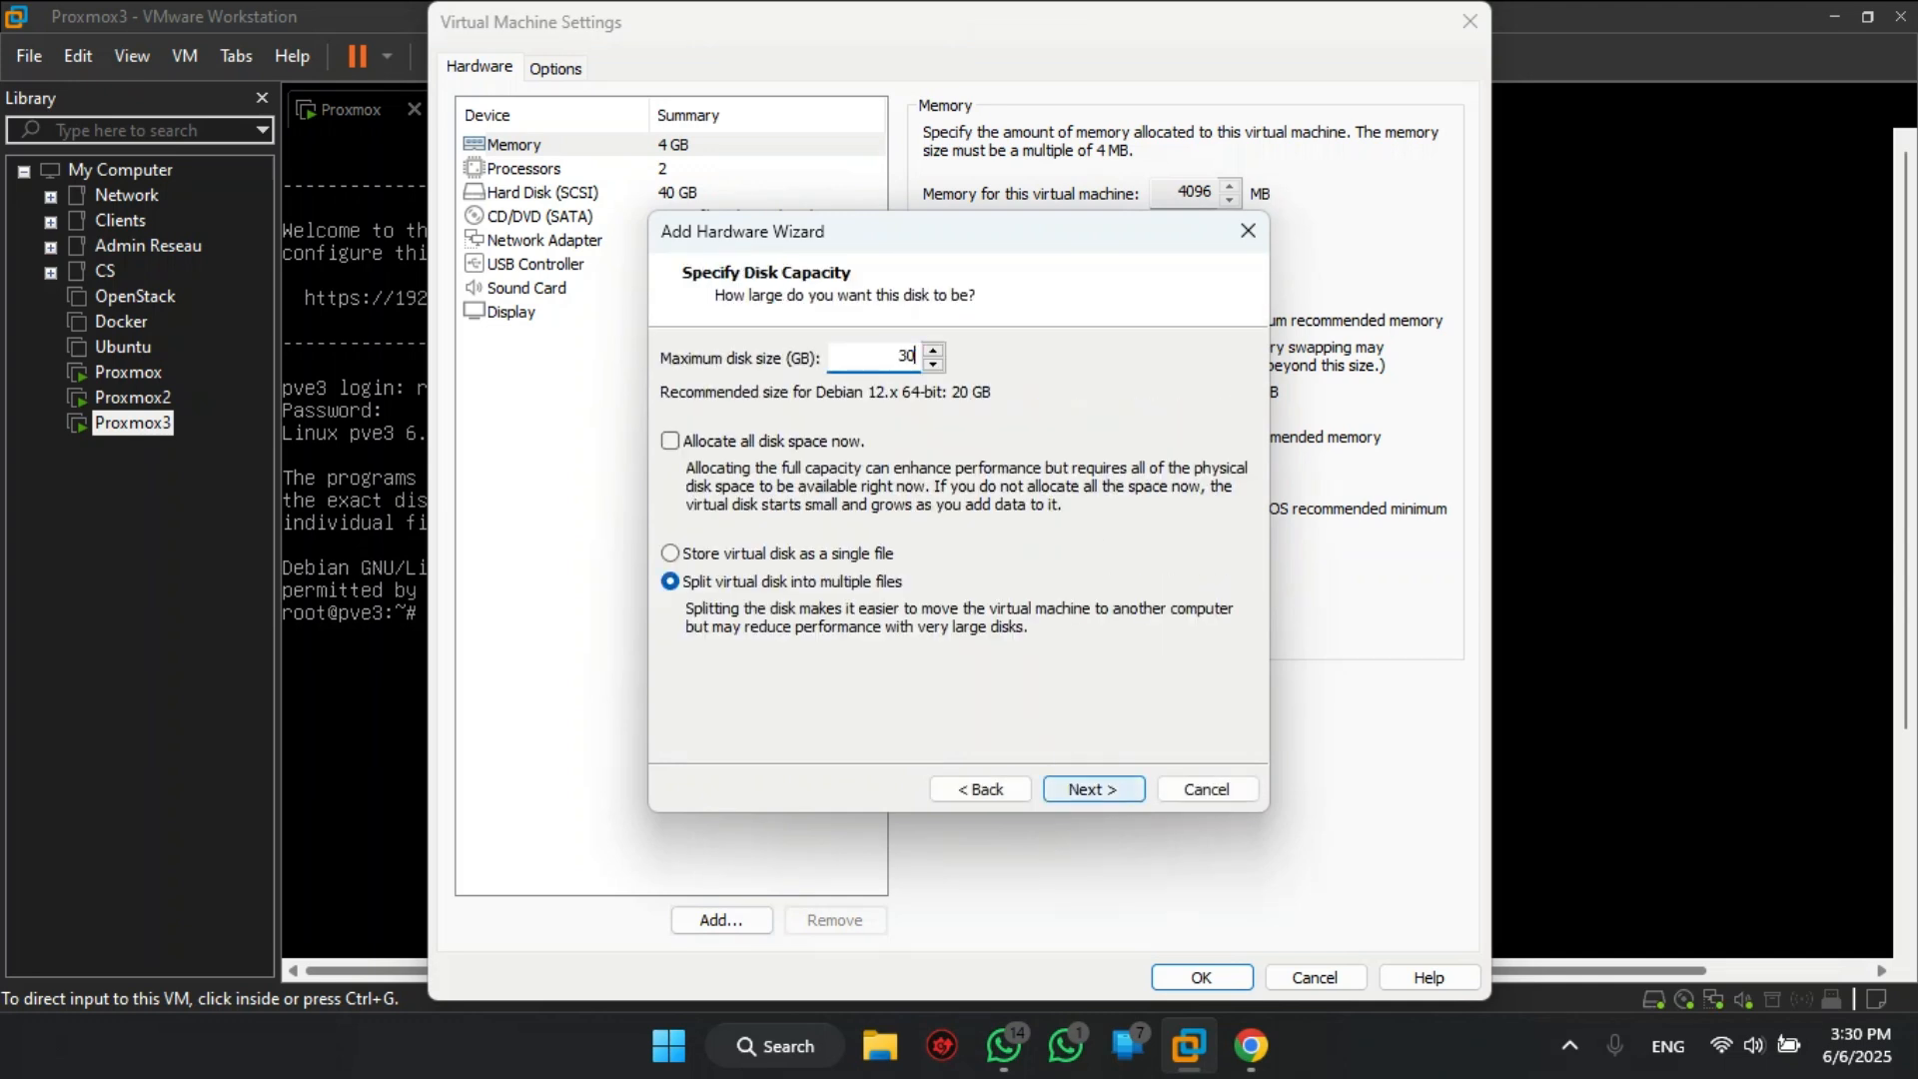
left_click(819, 554)
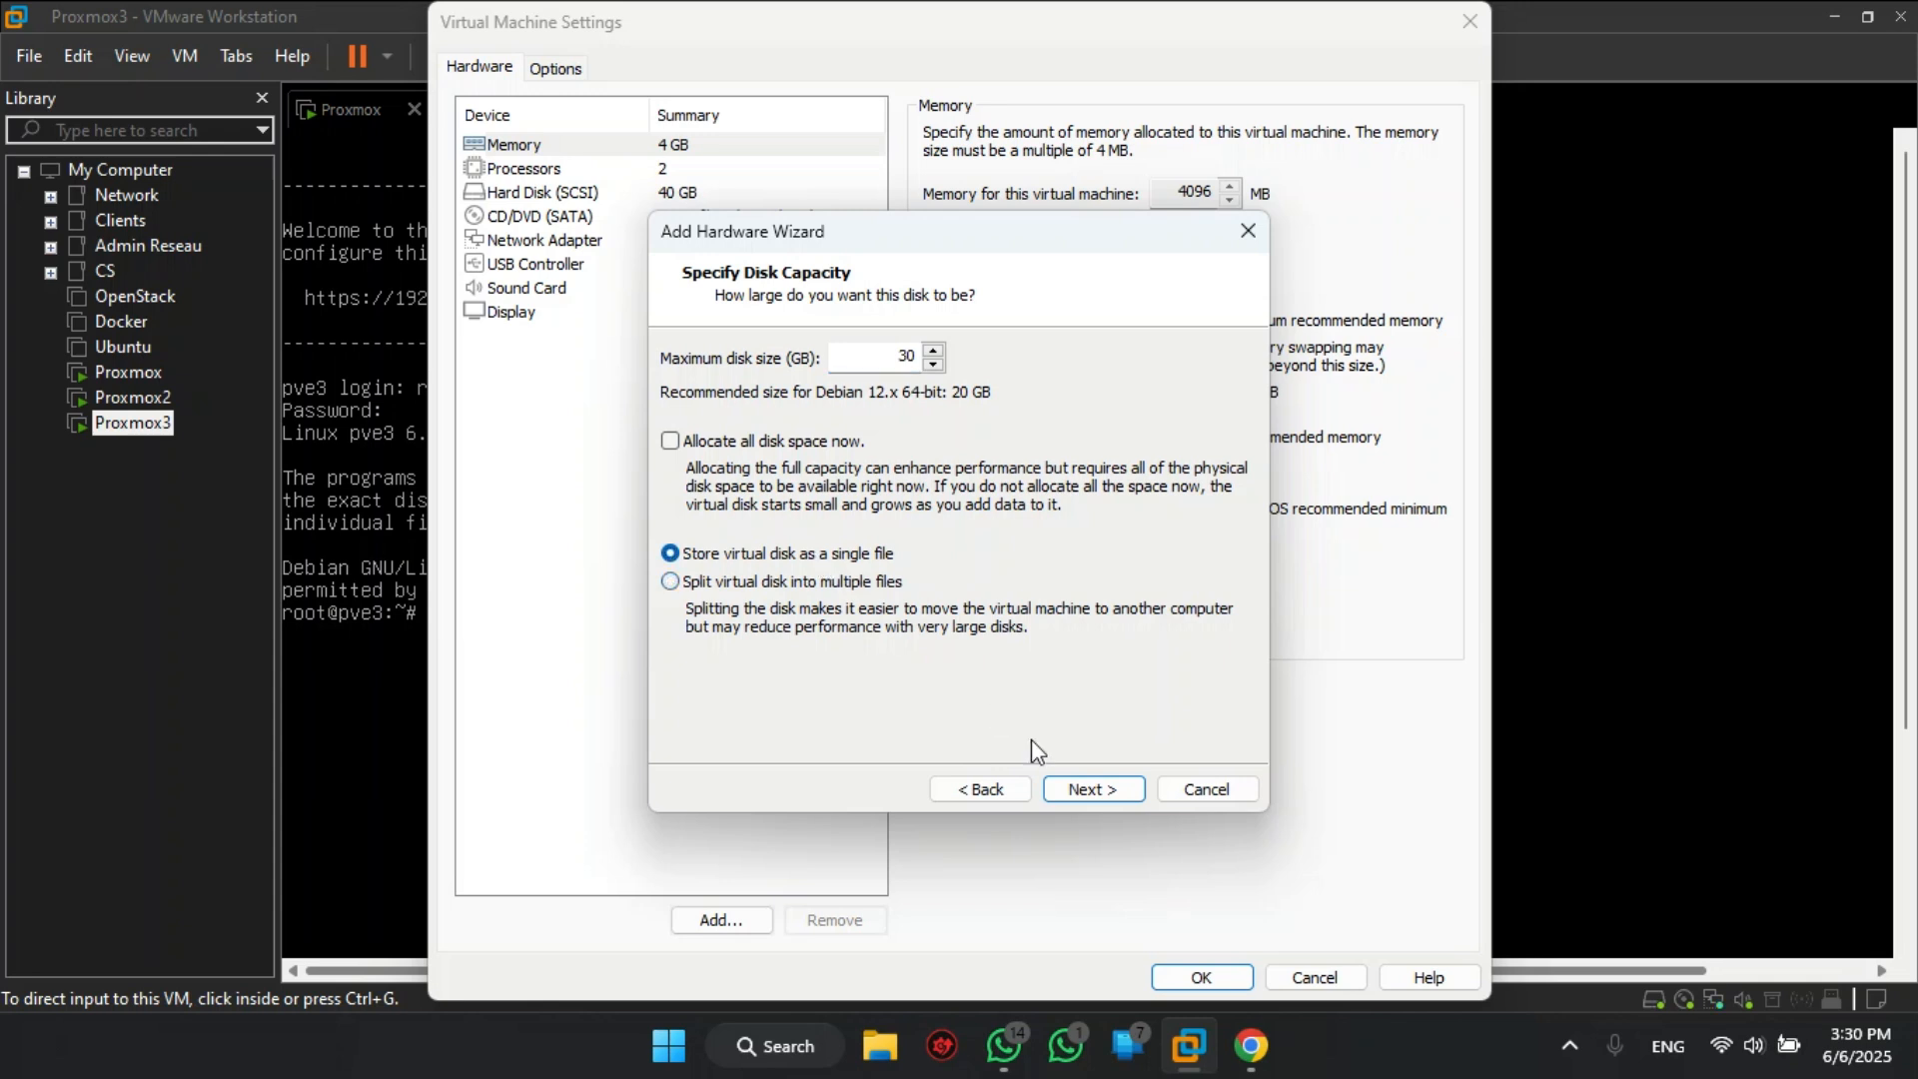
left_click(1094, 791)
left_click(1096, 792)
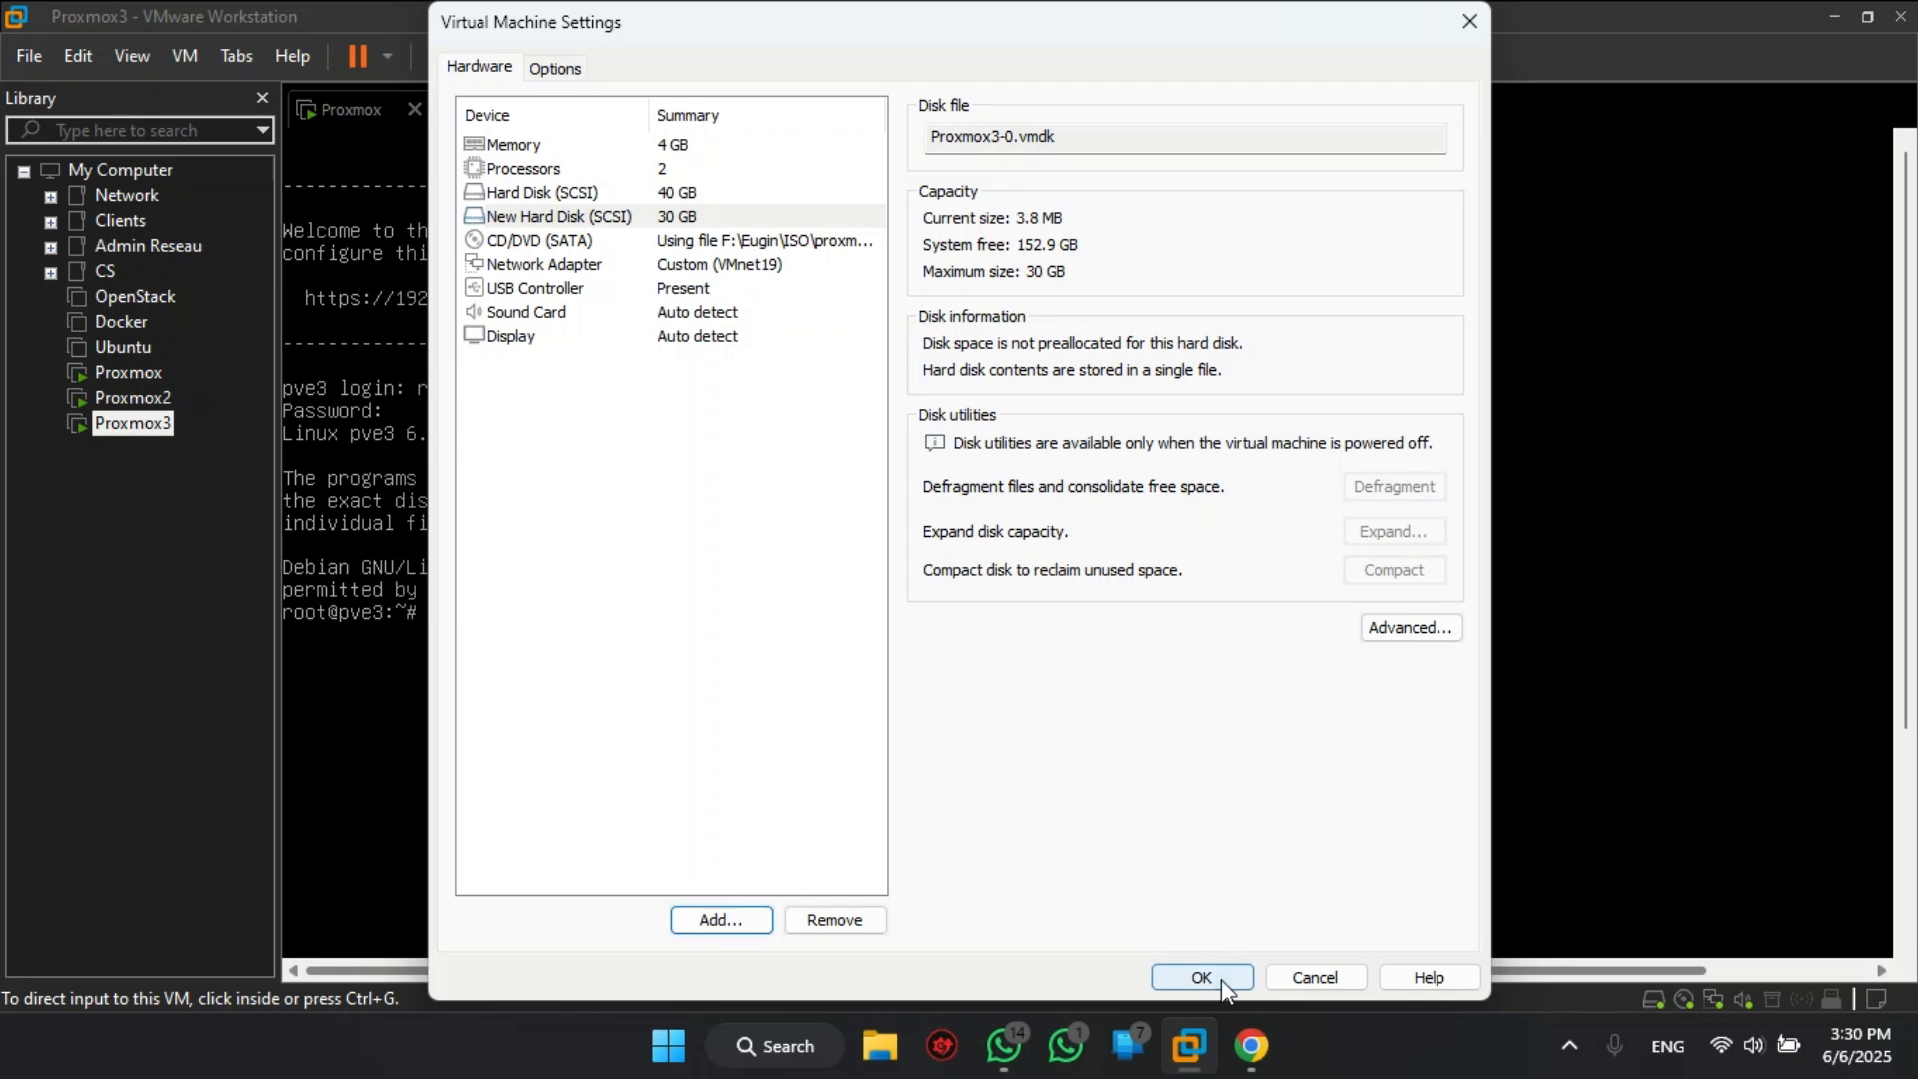
left_click(1219, 979)
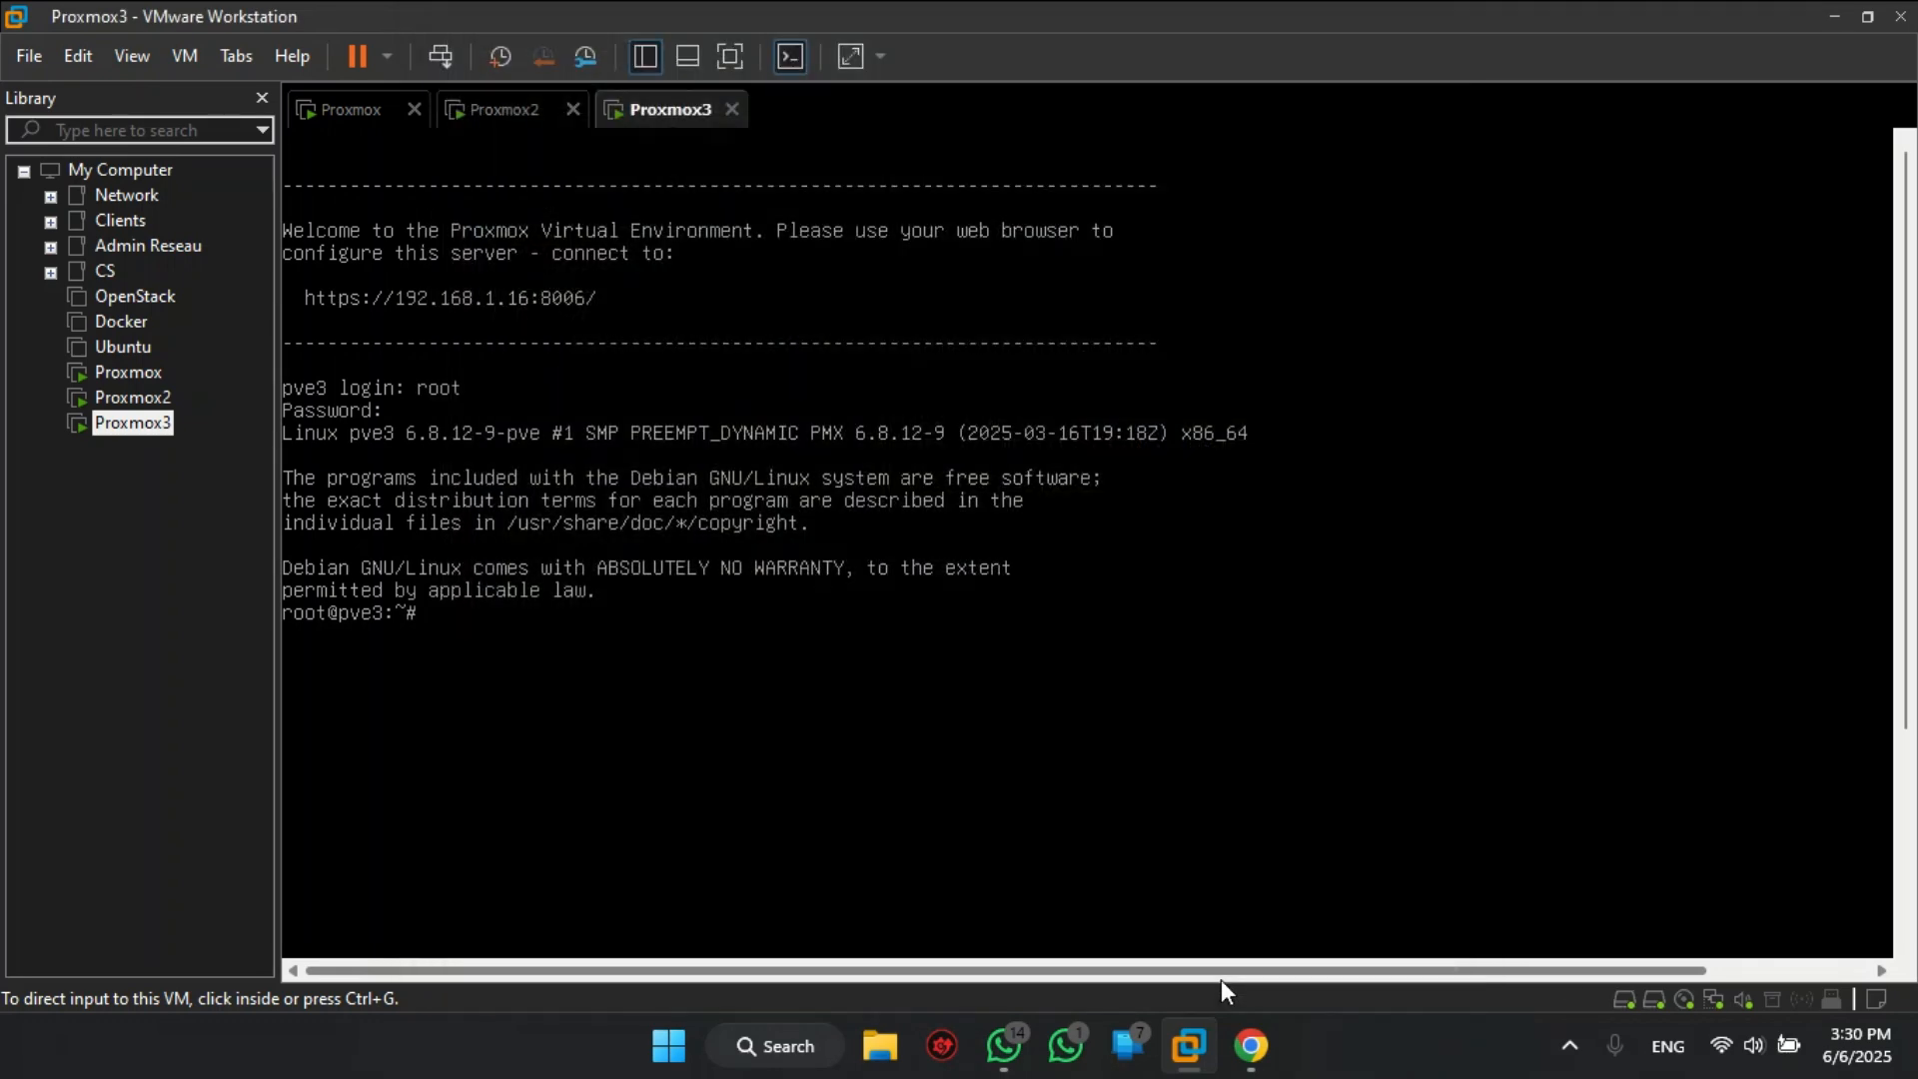
- Shut down the Proxmox3 node with the command init 0
left_click(634, 560)
type("init ")
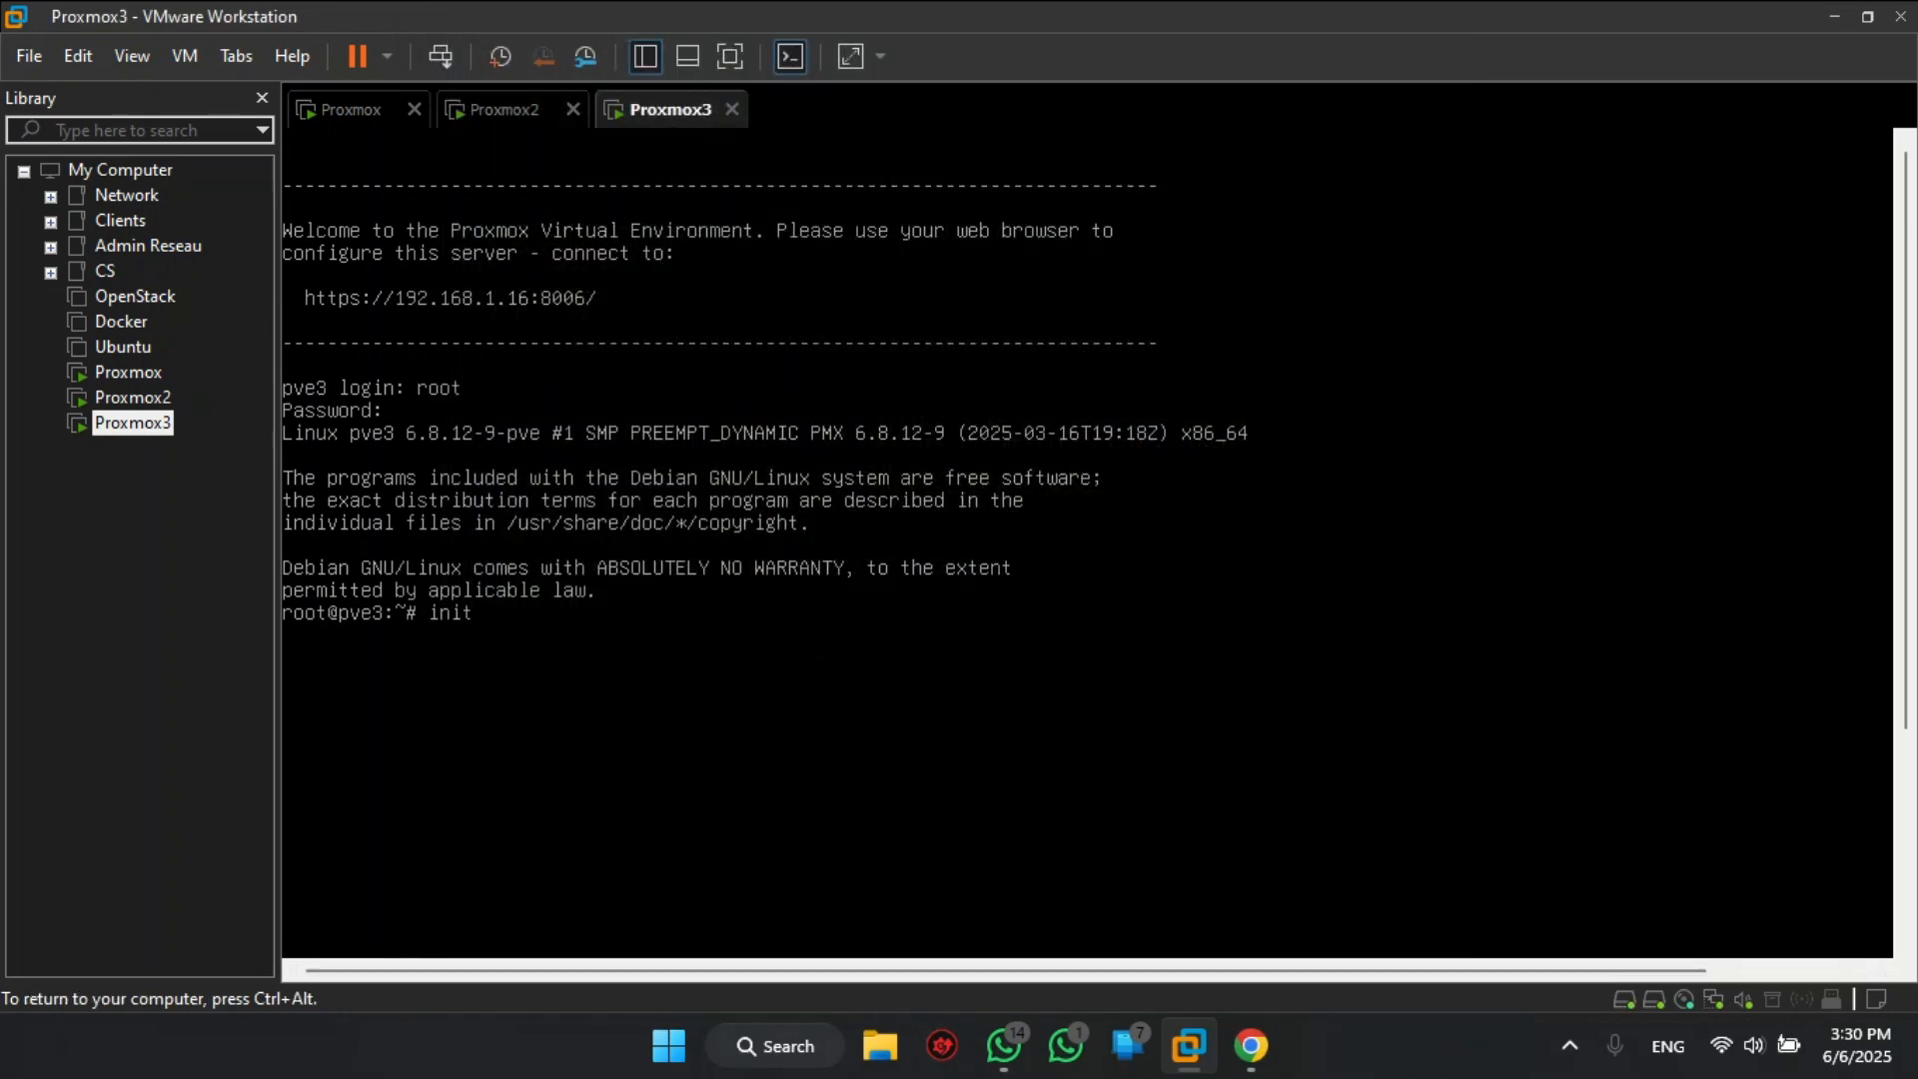
type("0")
key("Return")
key("ctrl+alt")
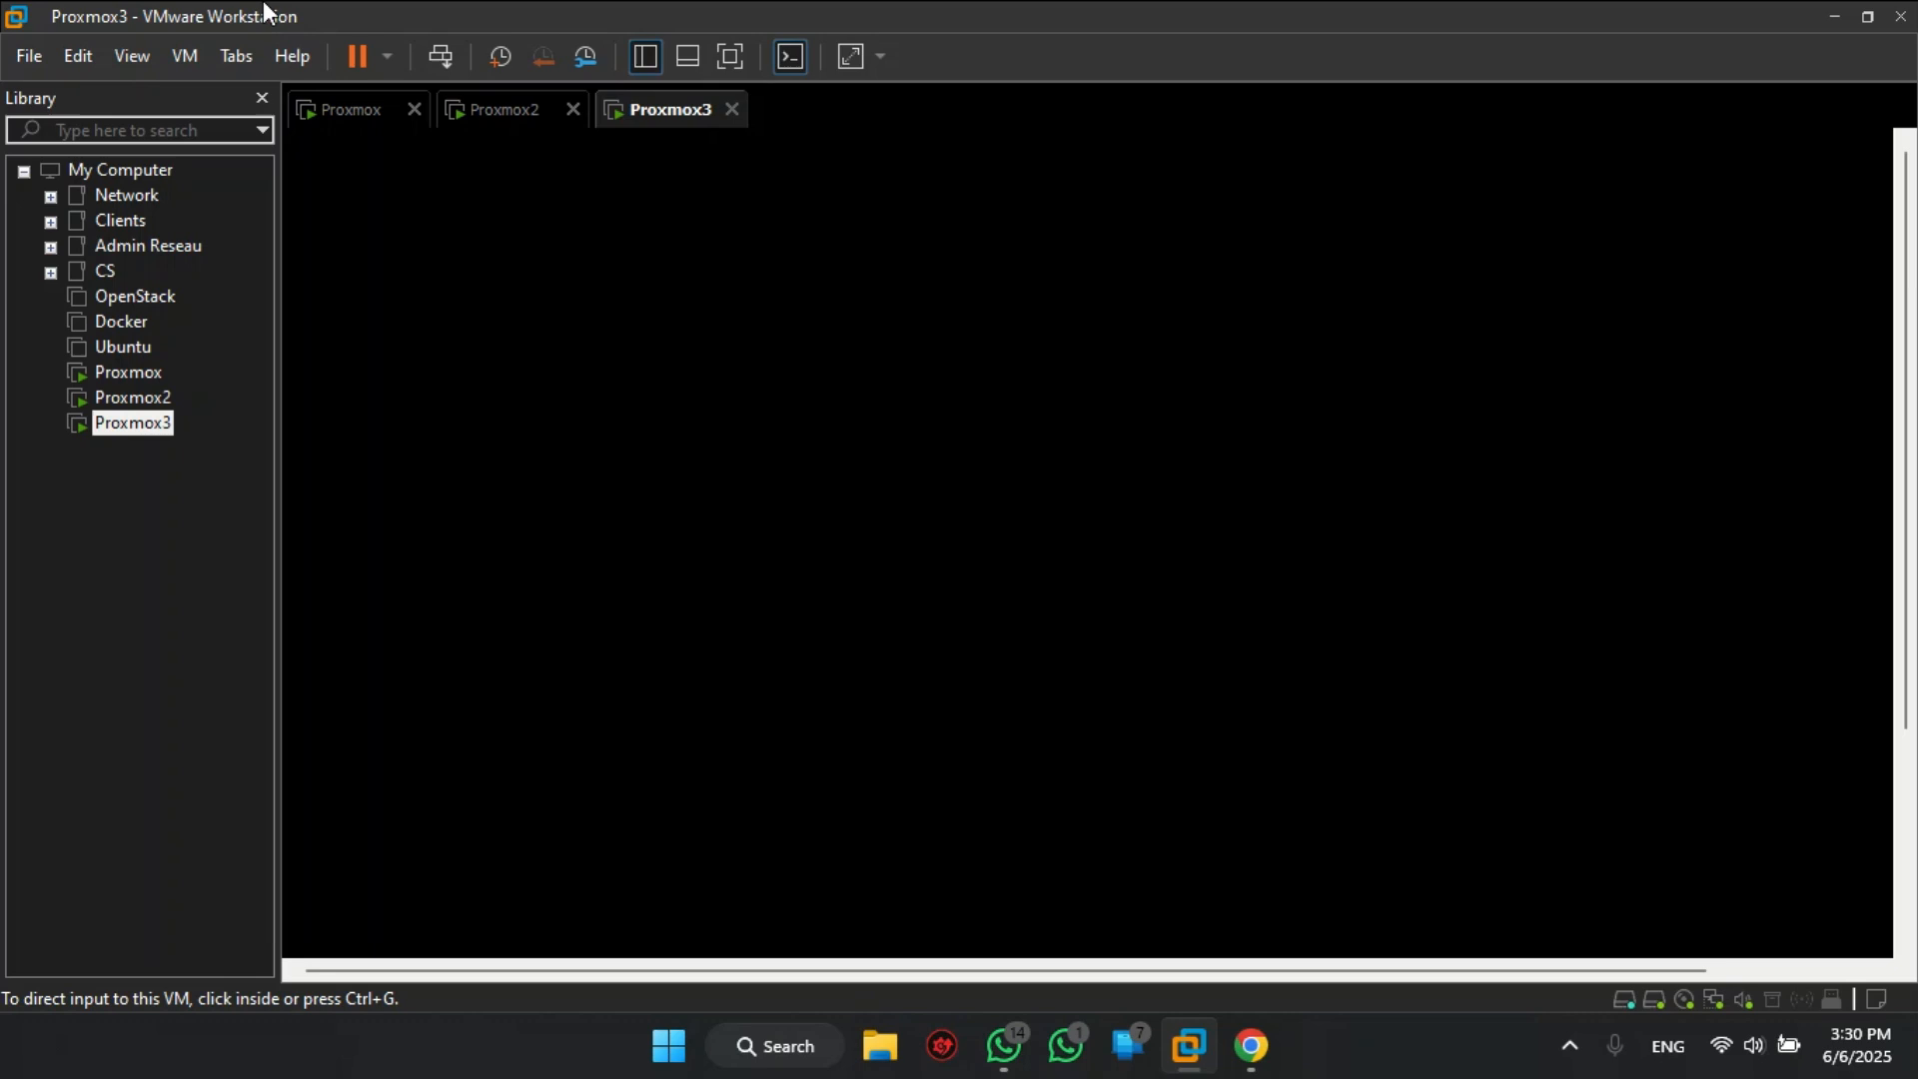
- Switch to the browser's pve web interface and open the Datacenter cluster (Grappe de serveurs) page
left_click(488, 114)
left_click(362, 114)
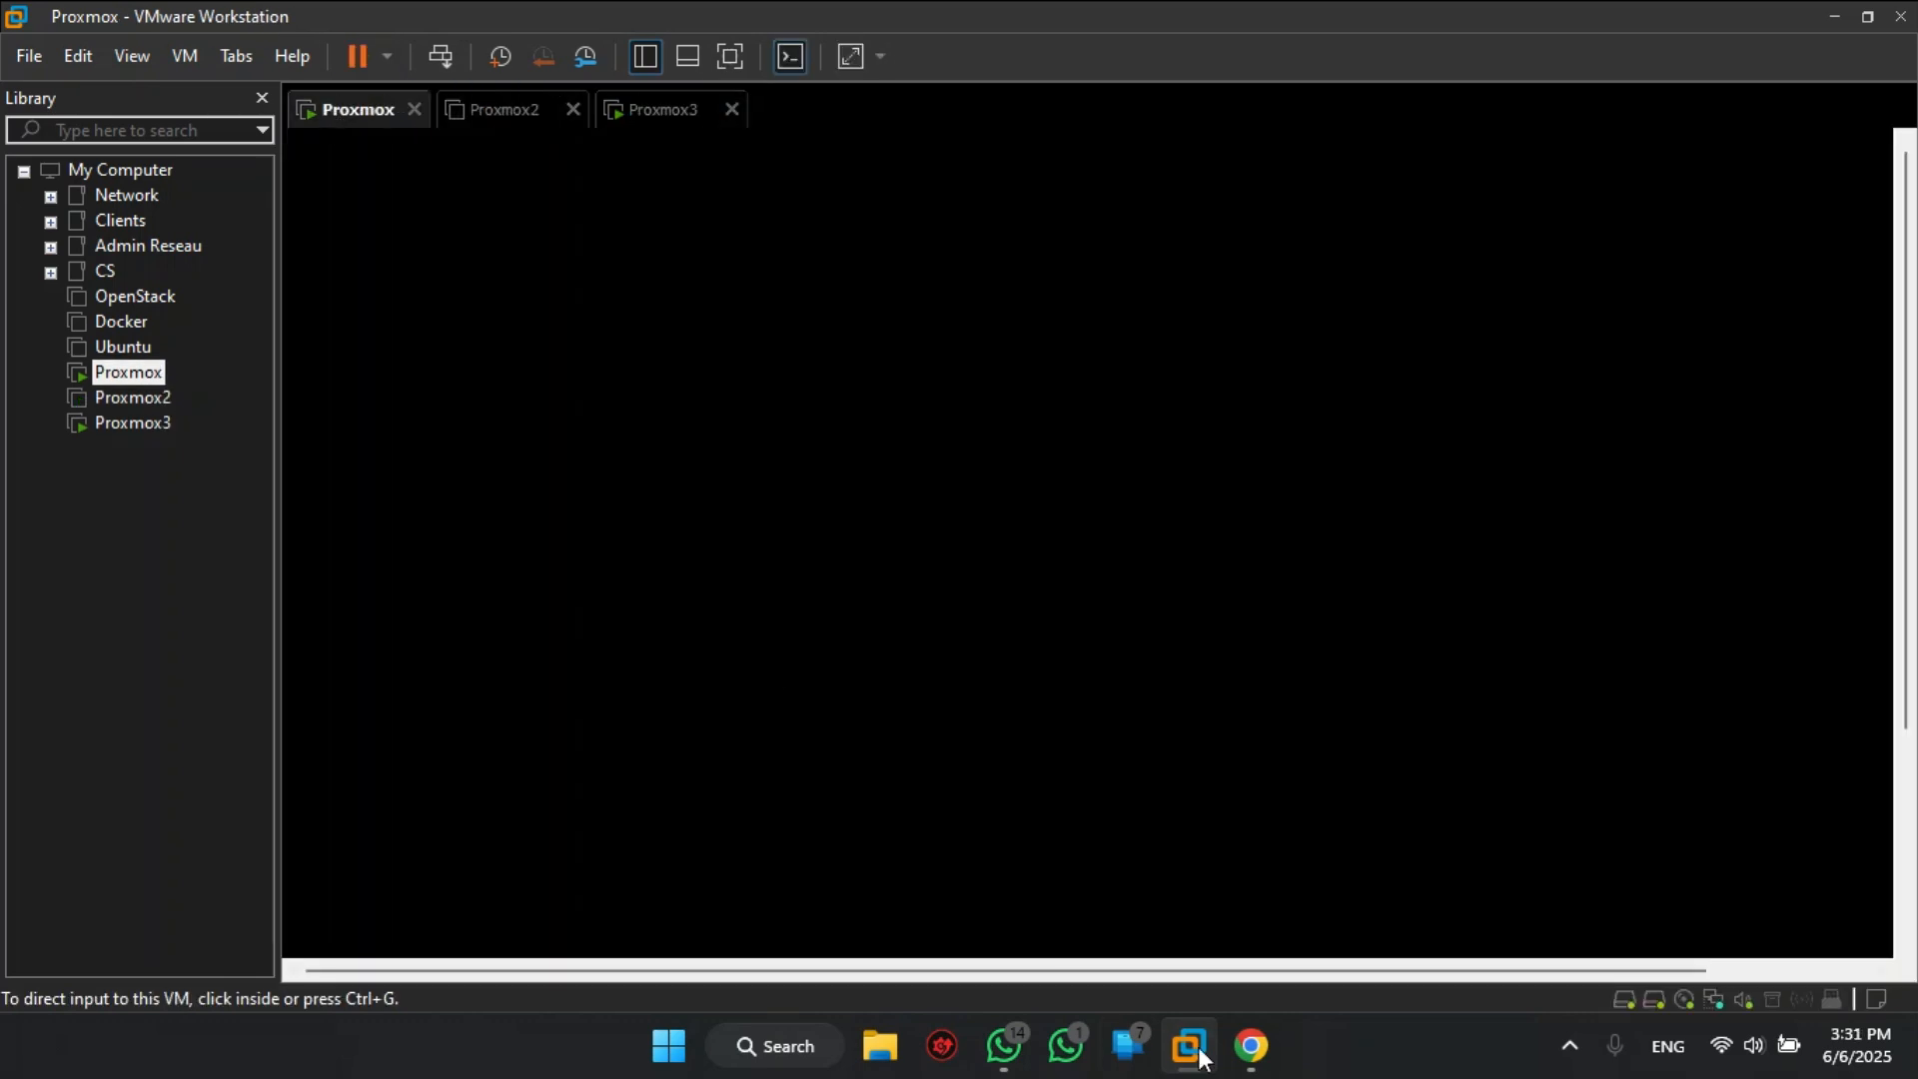
left_click(1252, 1046)
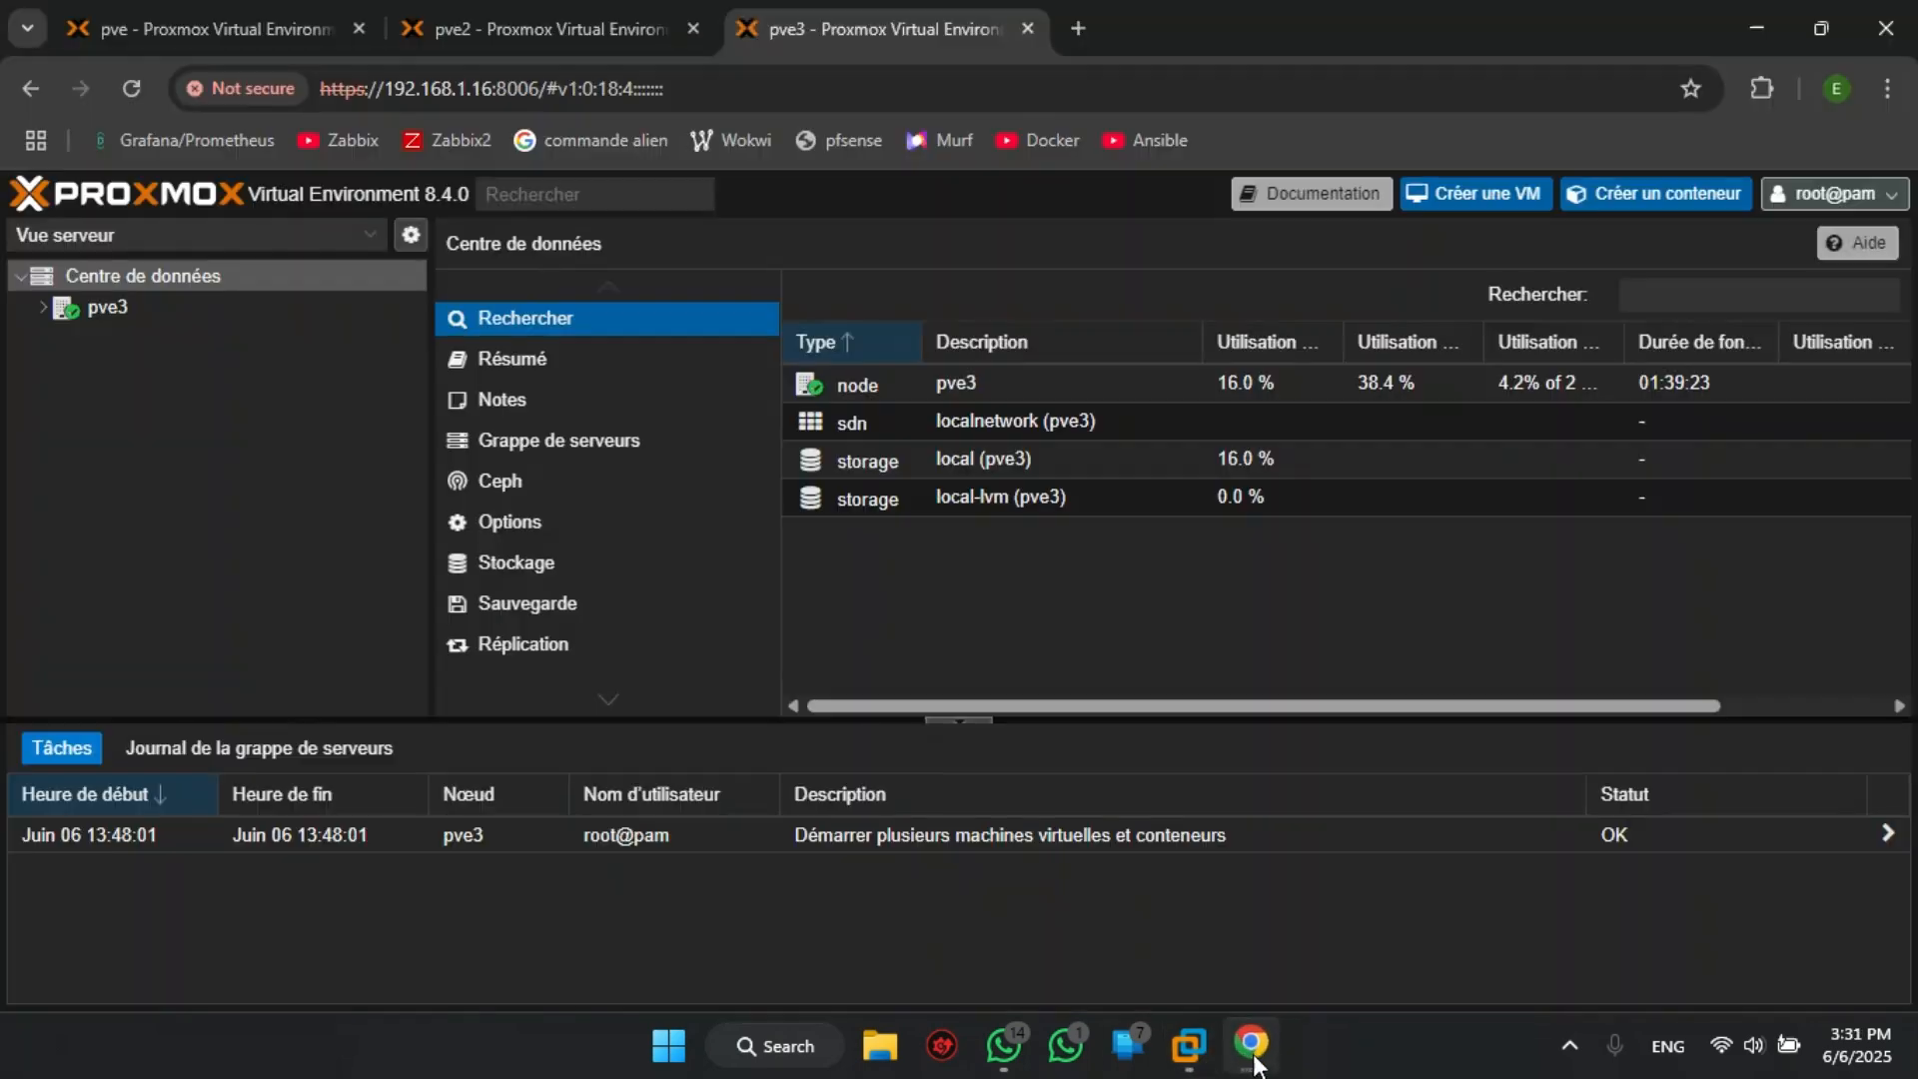
left_click(272, 26)
left_click(521, 30)
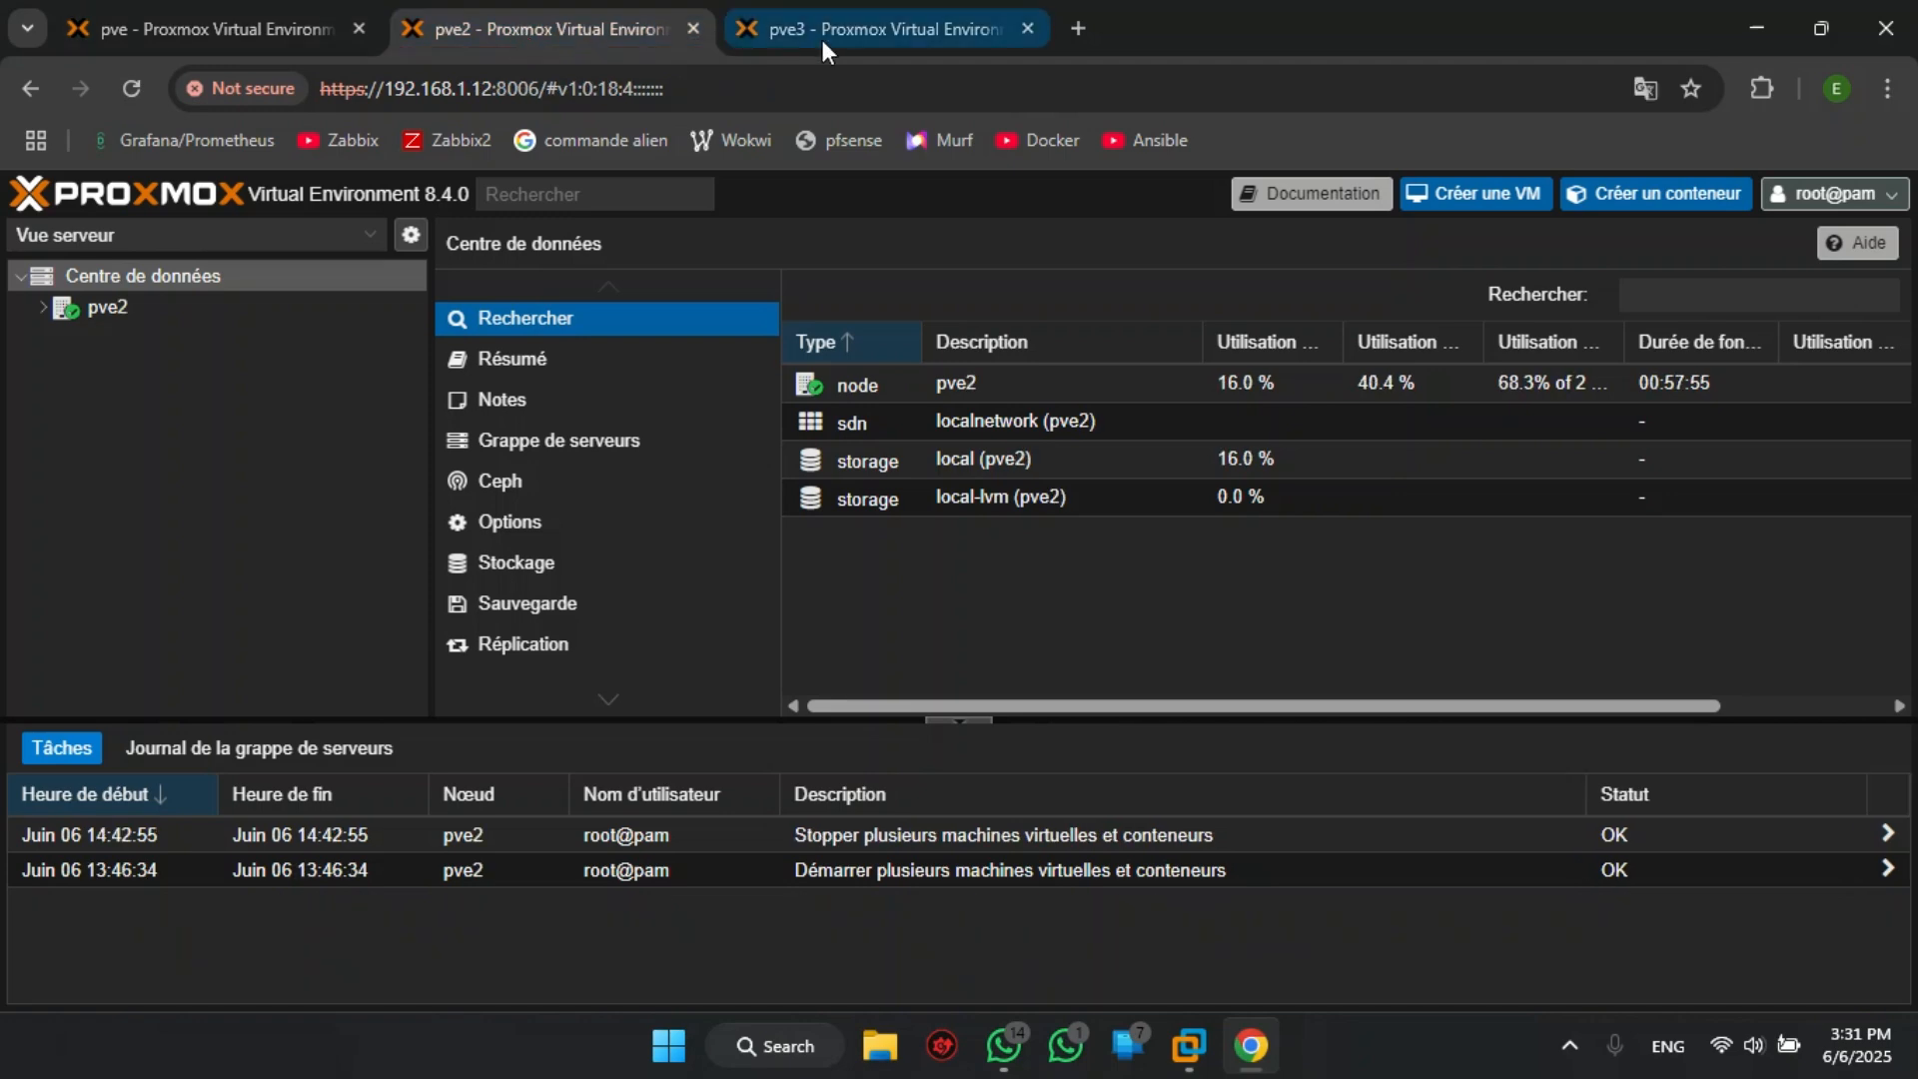
left_click(821, 36)
left_click(602, 40)
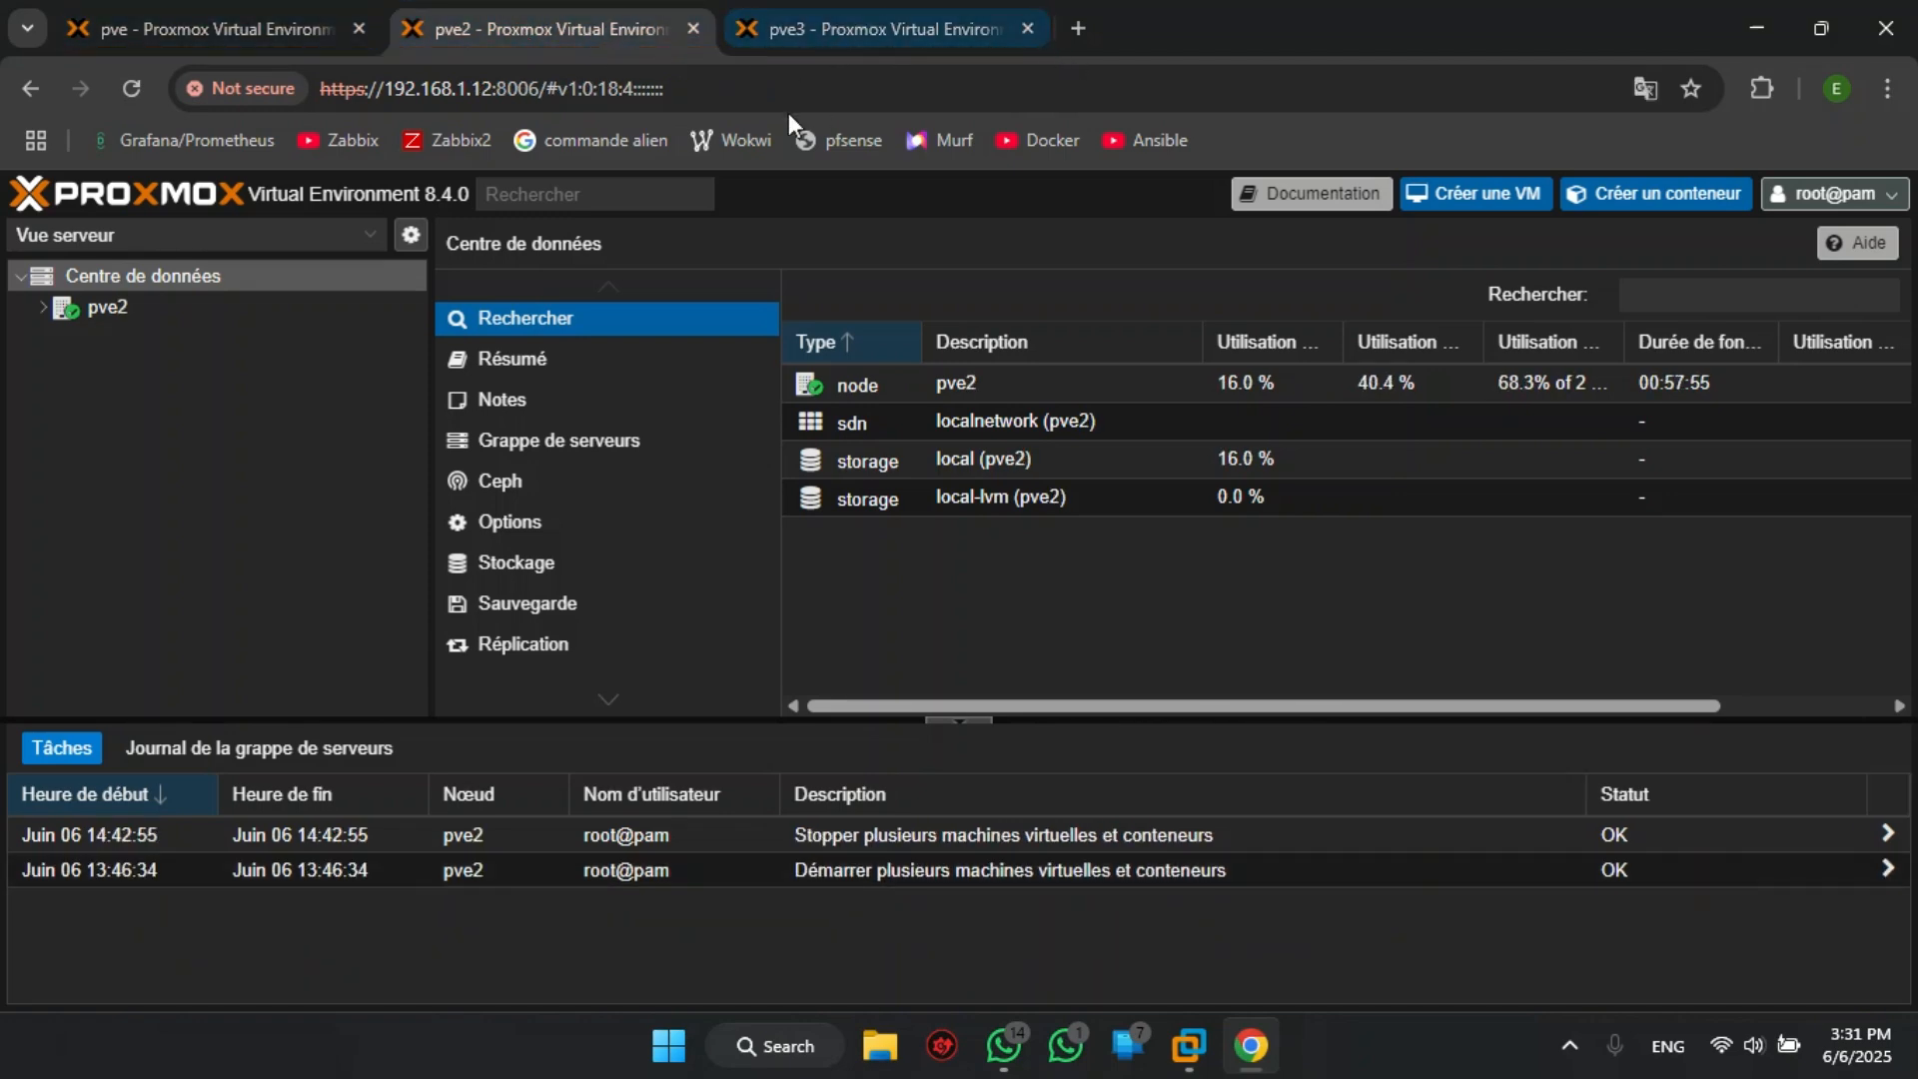
left_click(233, 28)
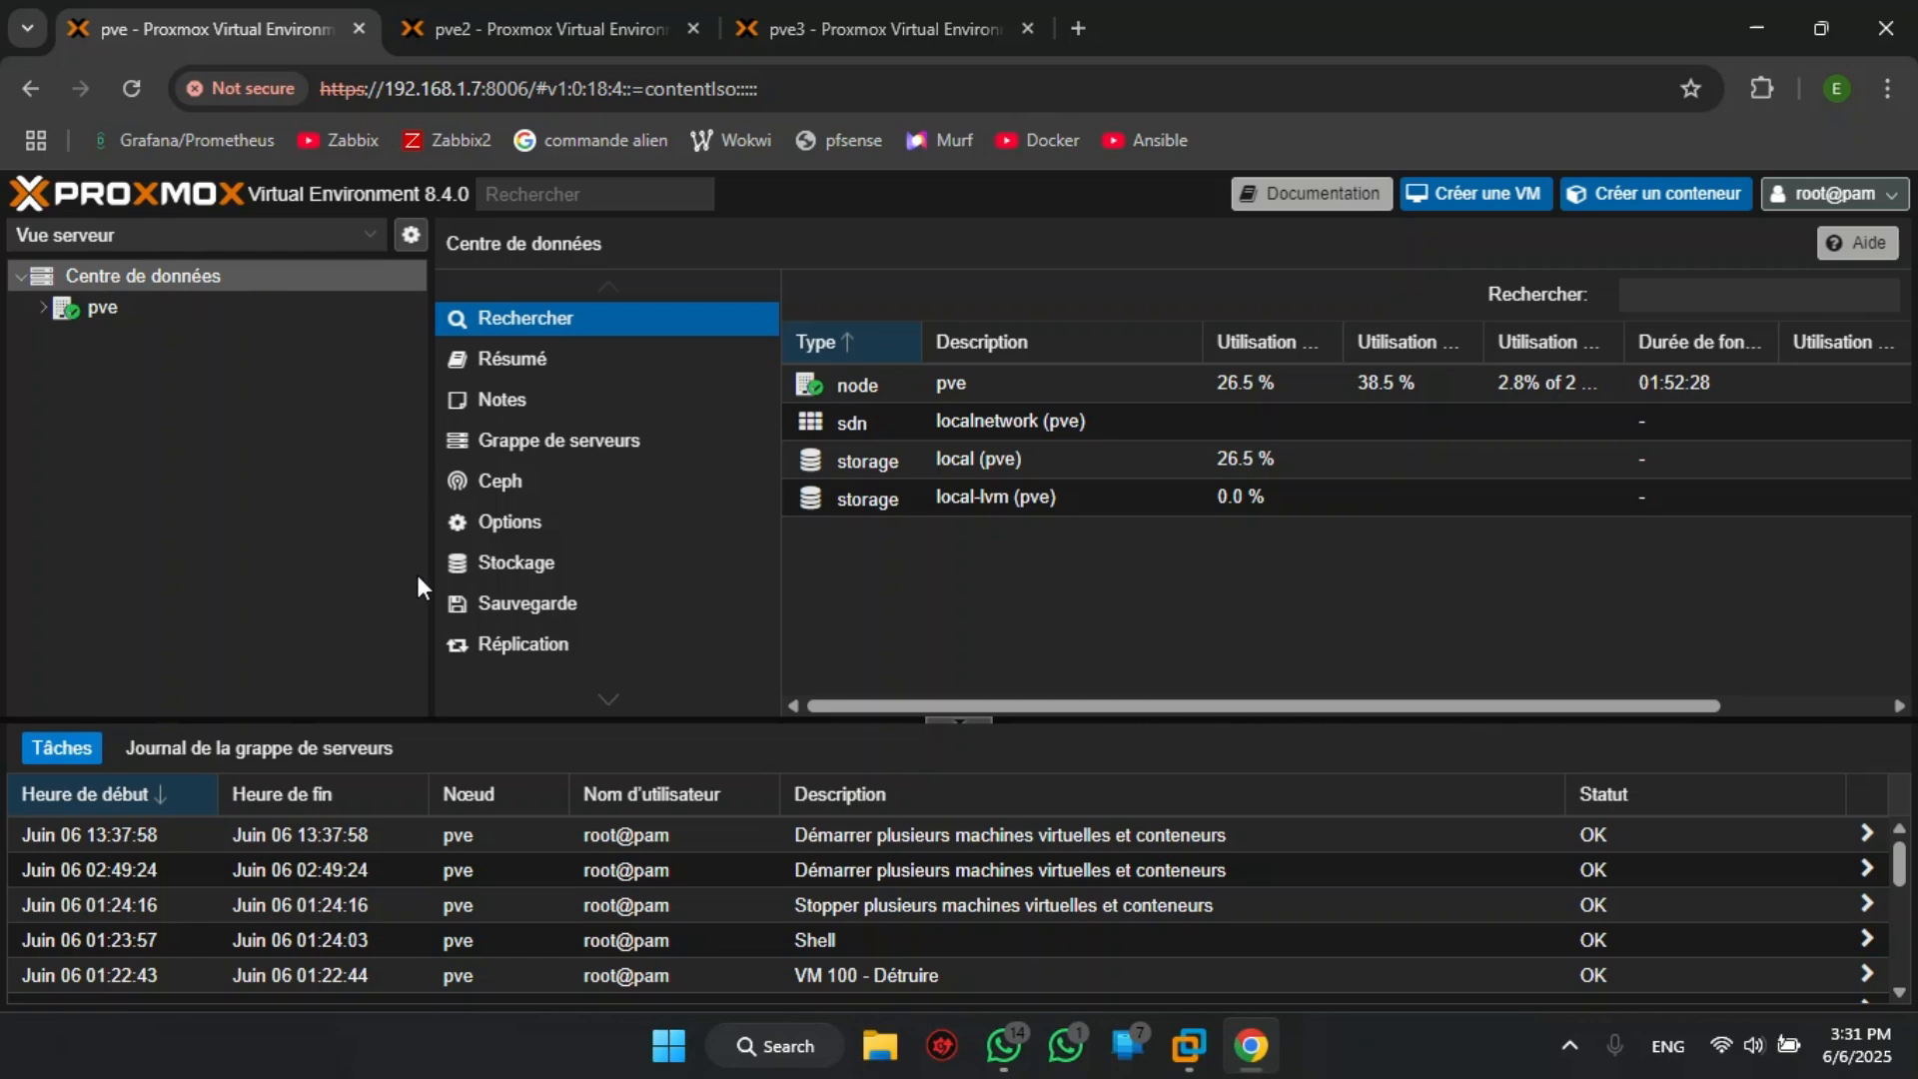
left_click(588, 463)
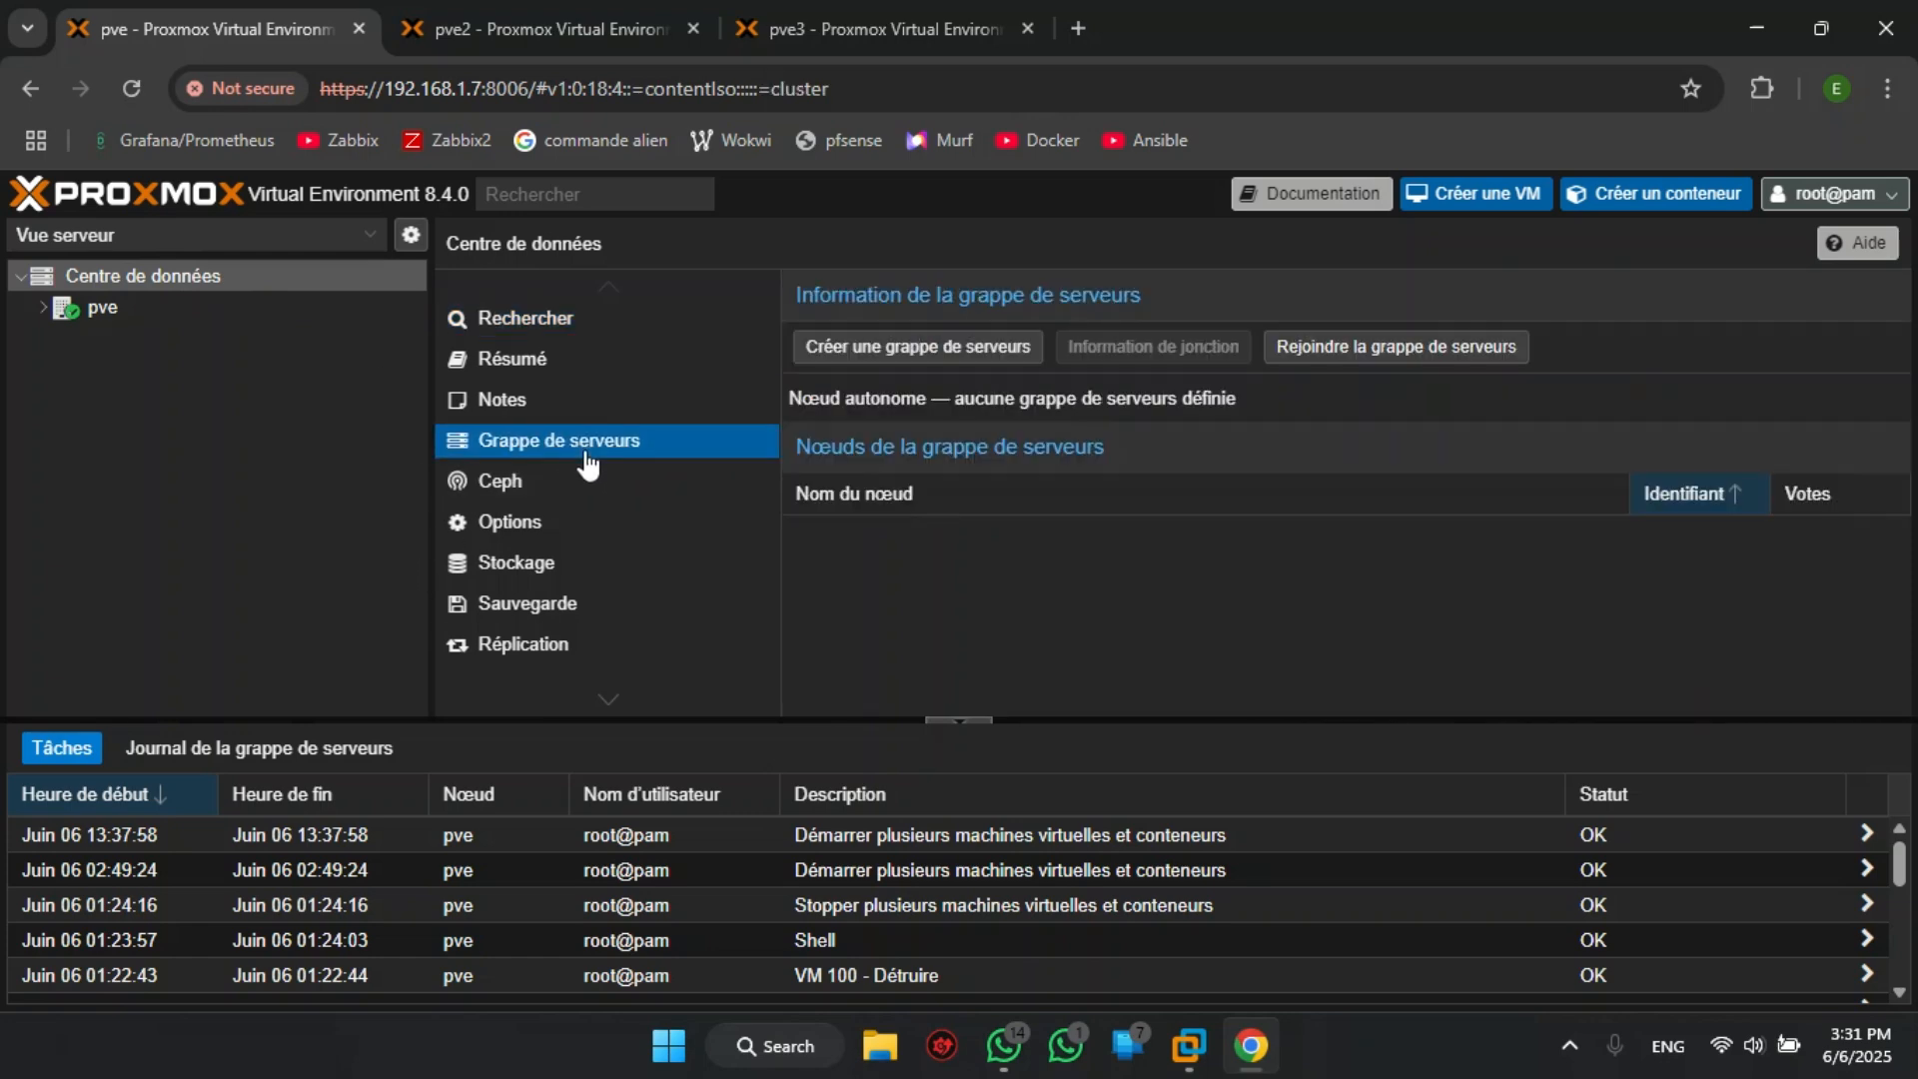
- Create a cluster named cluster on link 0 with the address 192.168.1.7
left_click(947, 350)
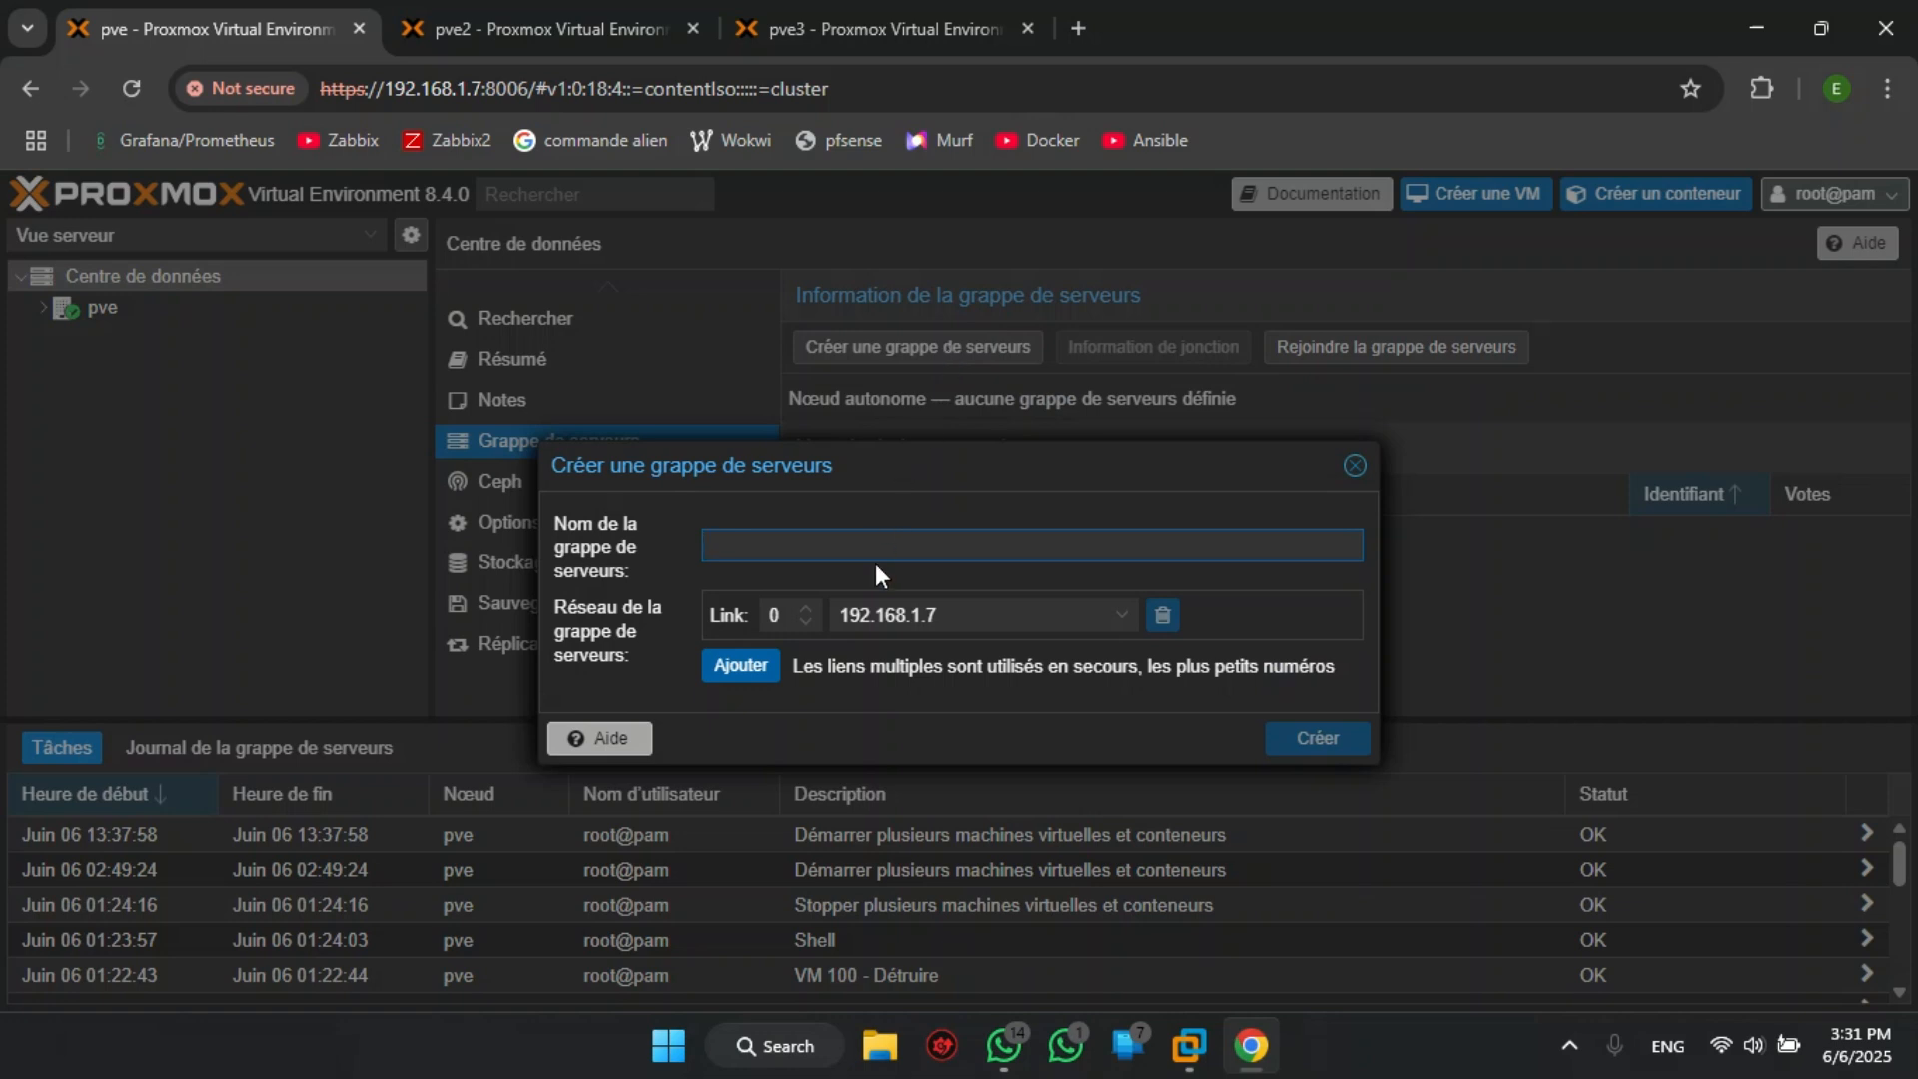
type("cluster")
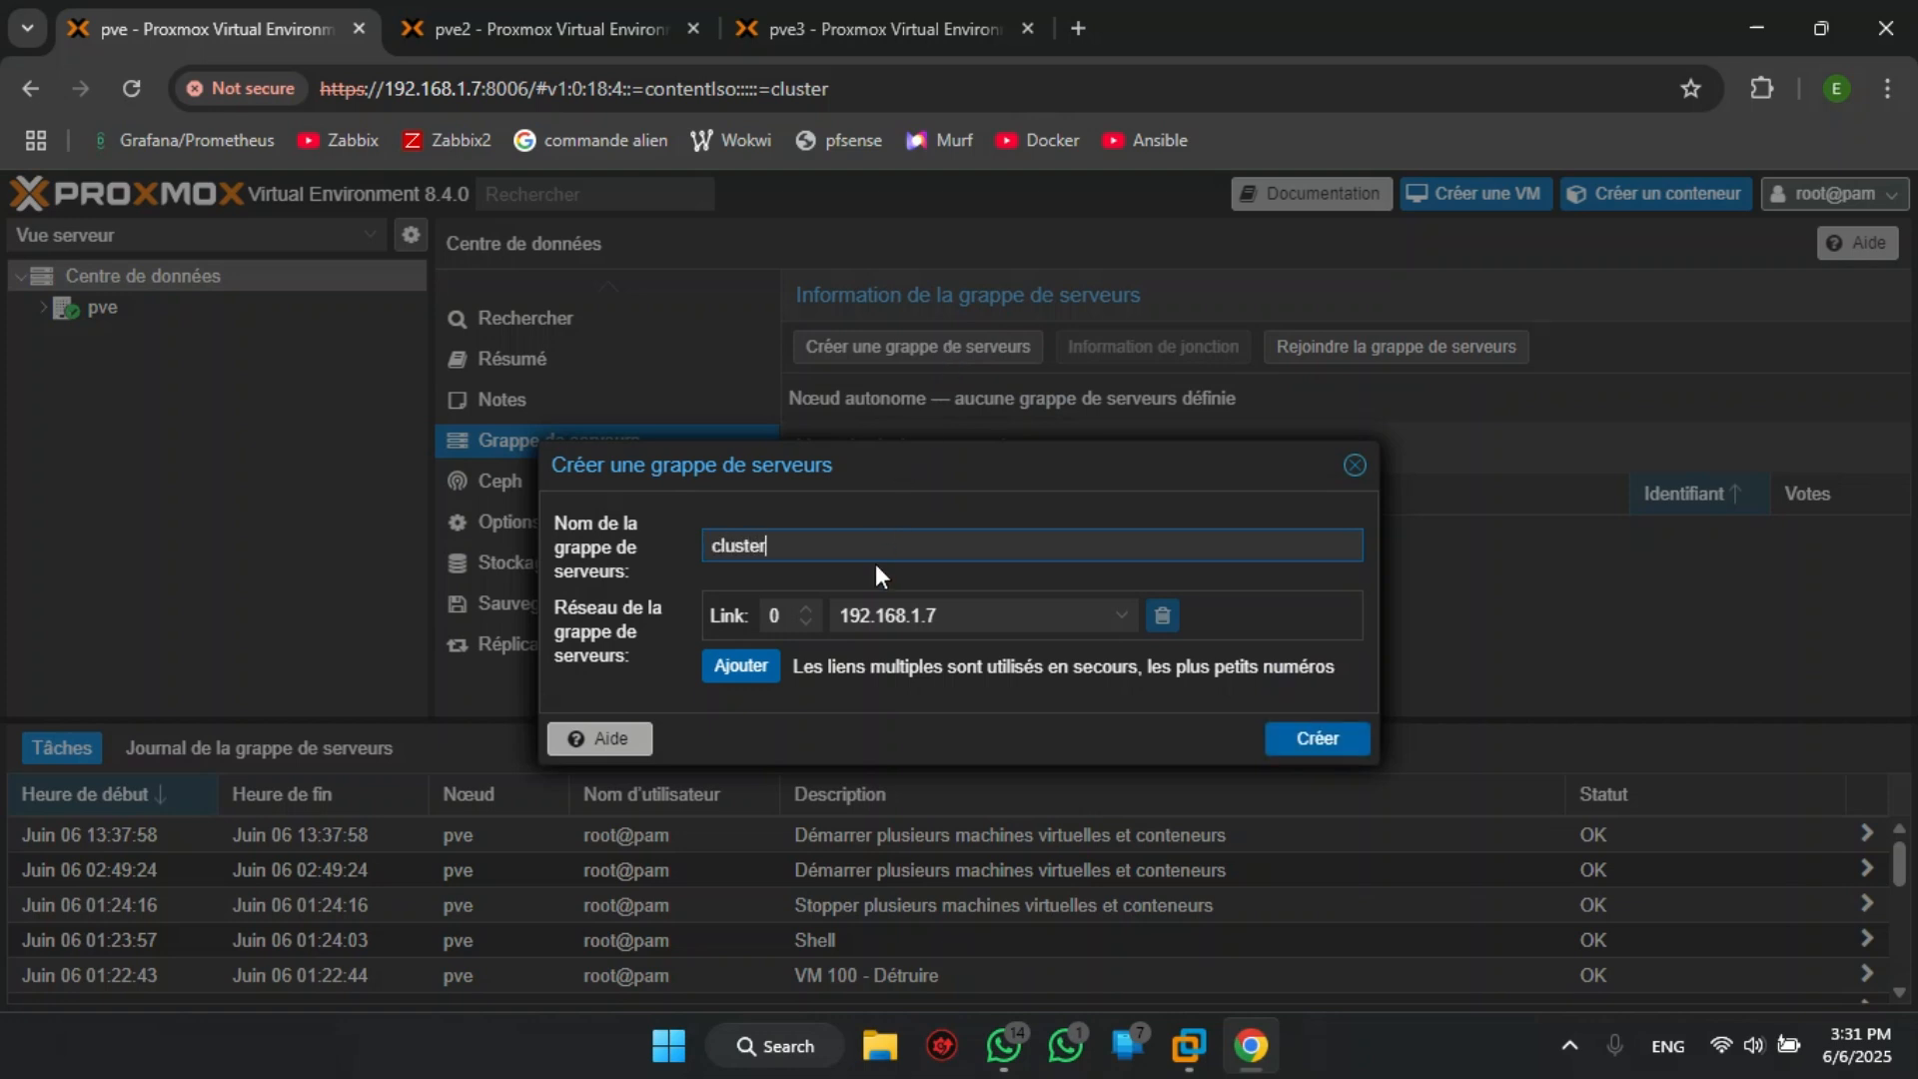
left_click_drag(941, 617, 925, 618)
left_click(990, 624)
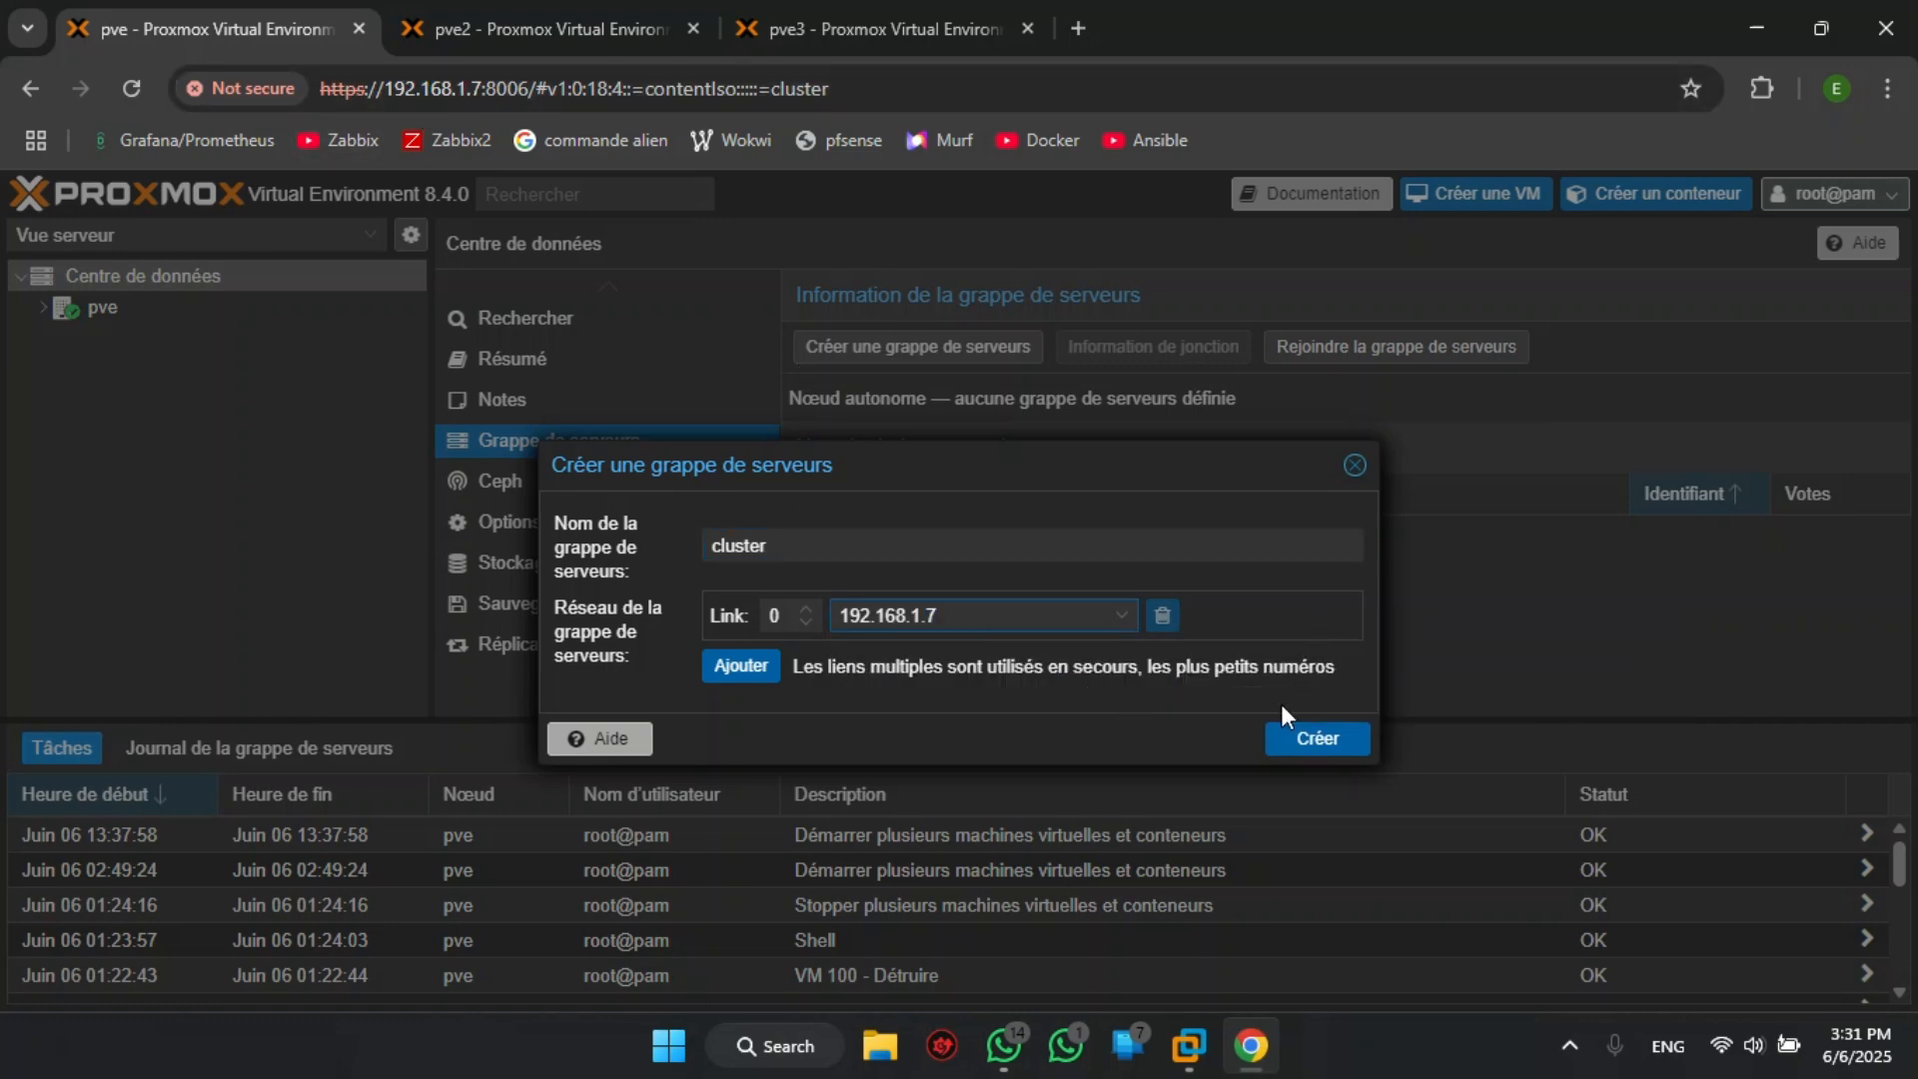
left_click(1320, 741)
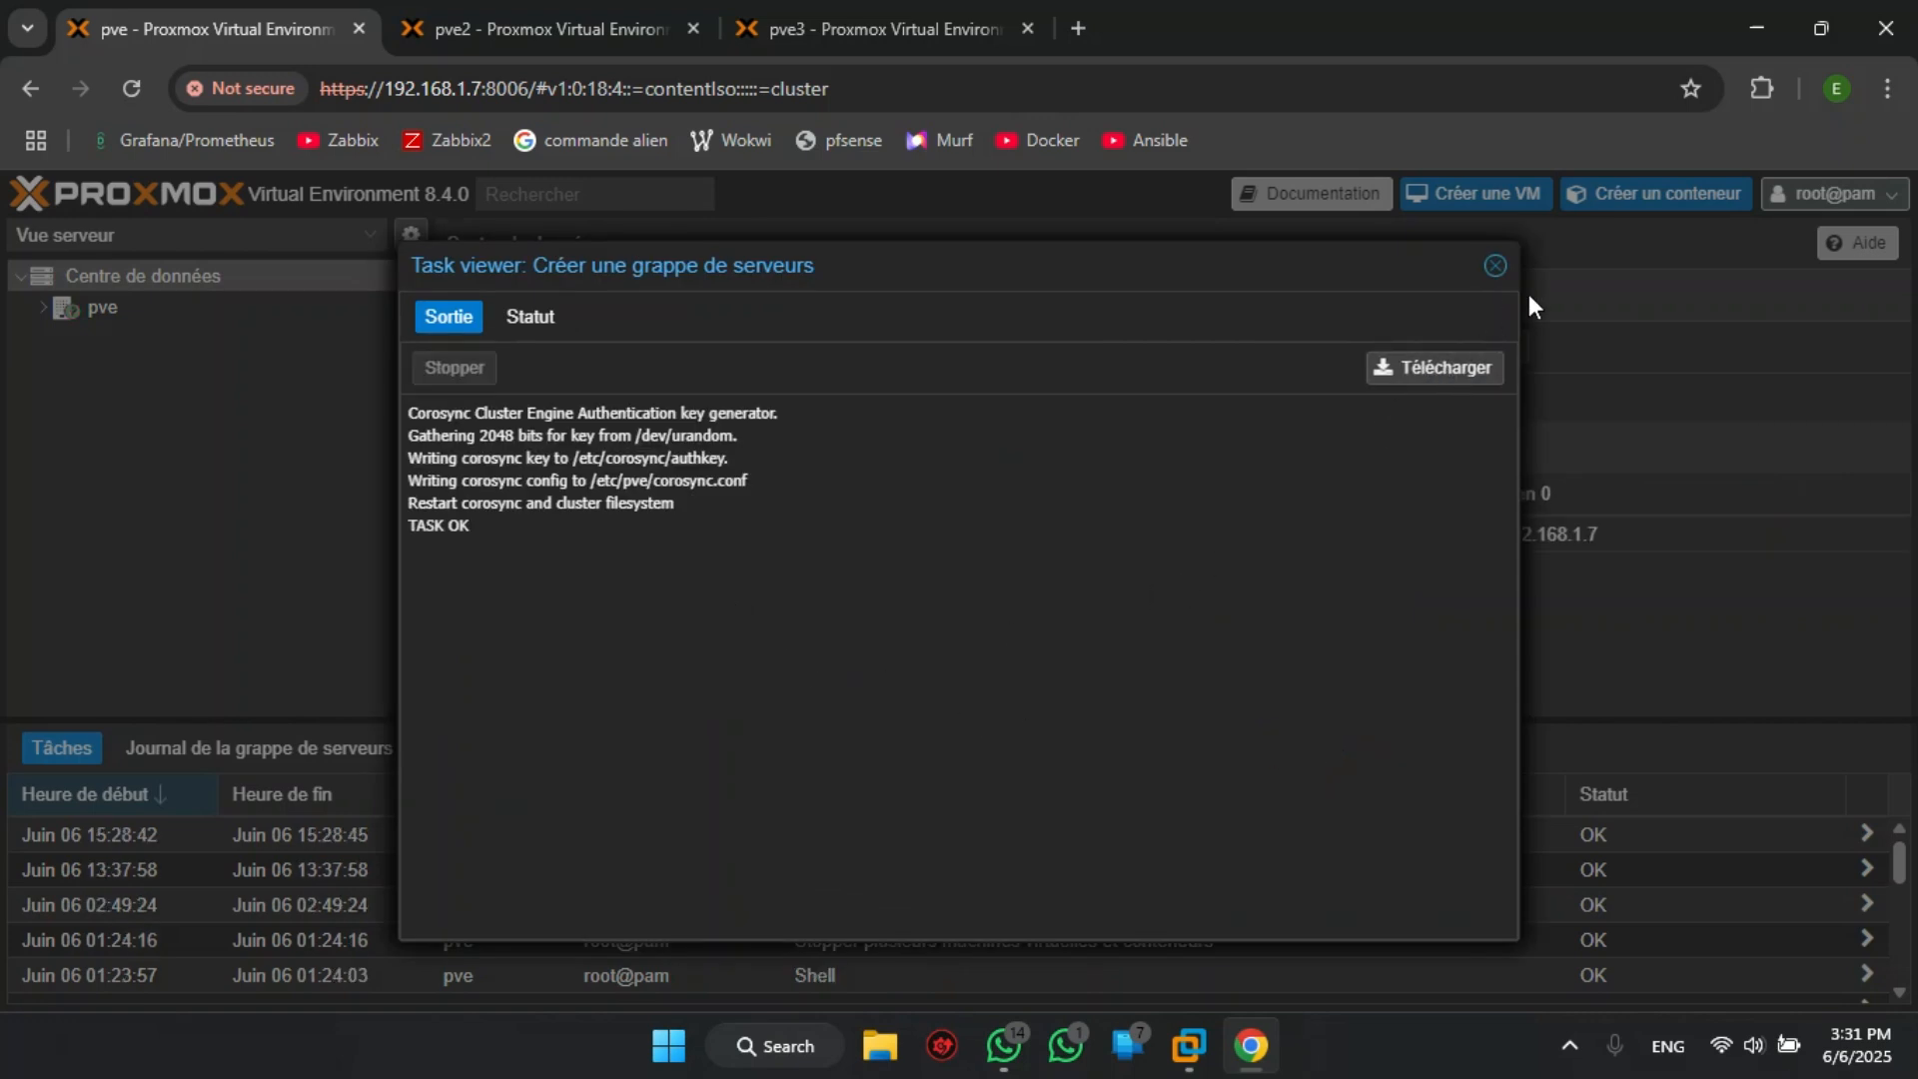
left_click(1495, 265)
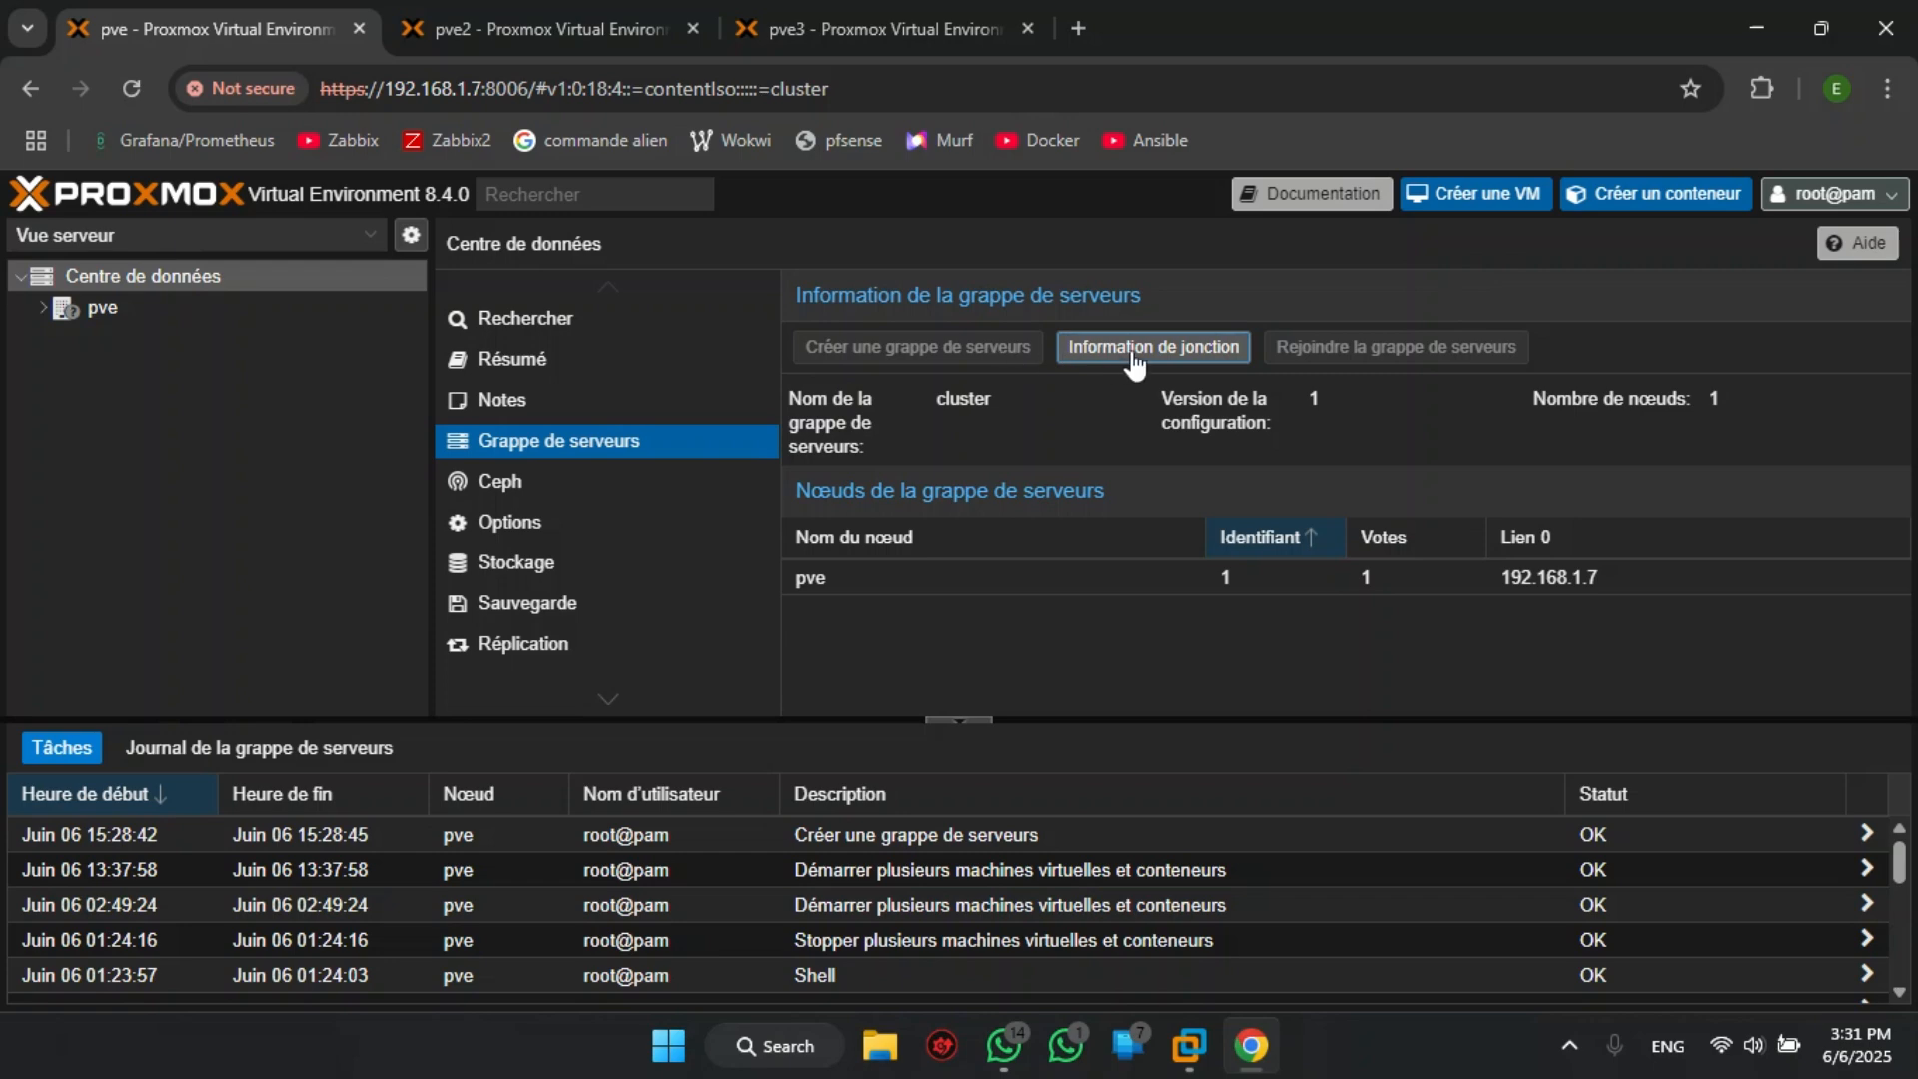
- Copy the cluster join information from the pve node
left_click(1209, 352)
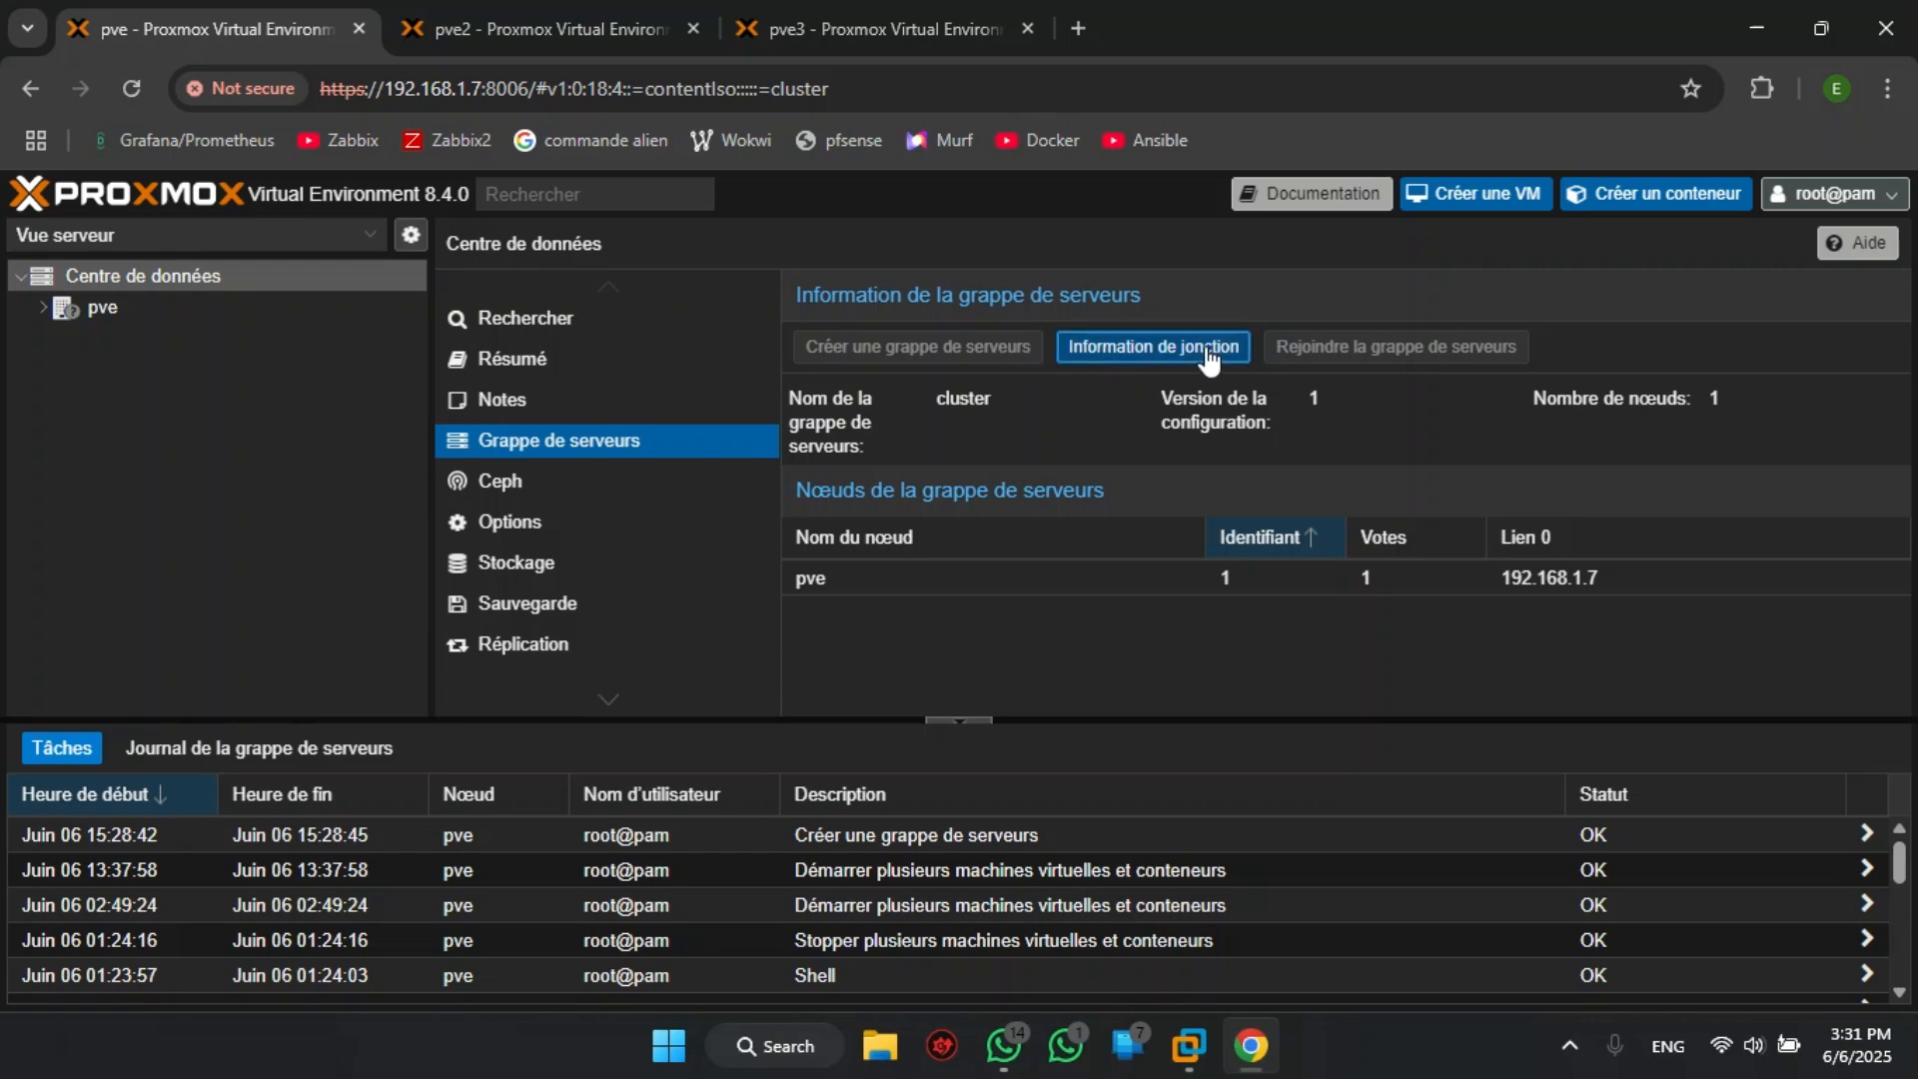
left_click(536, 740)
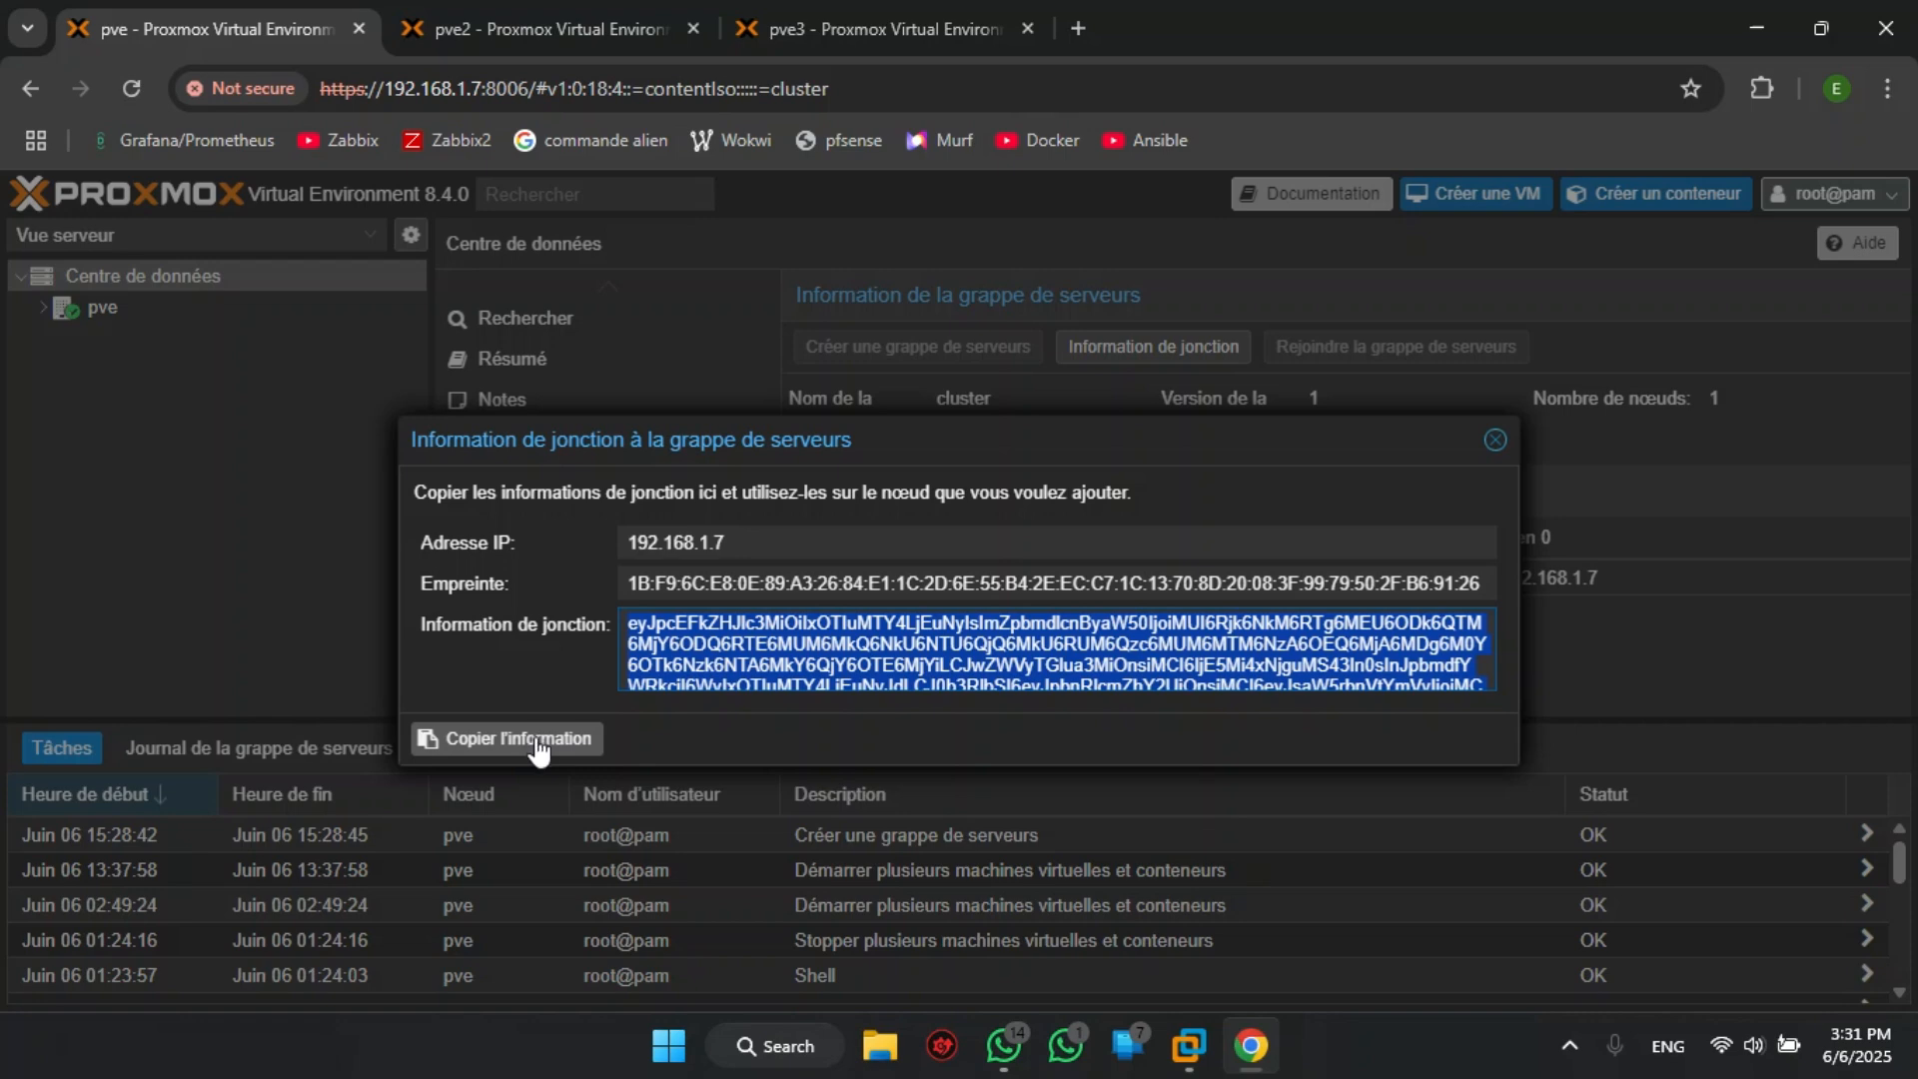
left_click(1495, 440)
- Power on the Proxmox2 and Proxmox3 virtual machines in VMware Workstation
left_click(494, 44)
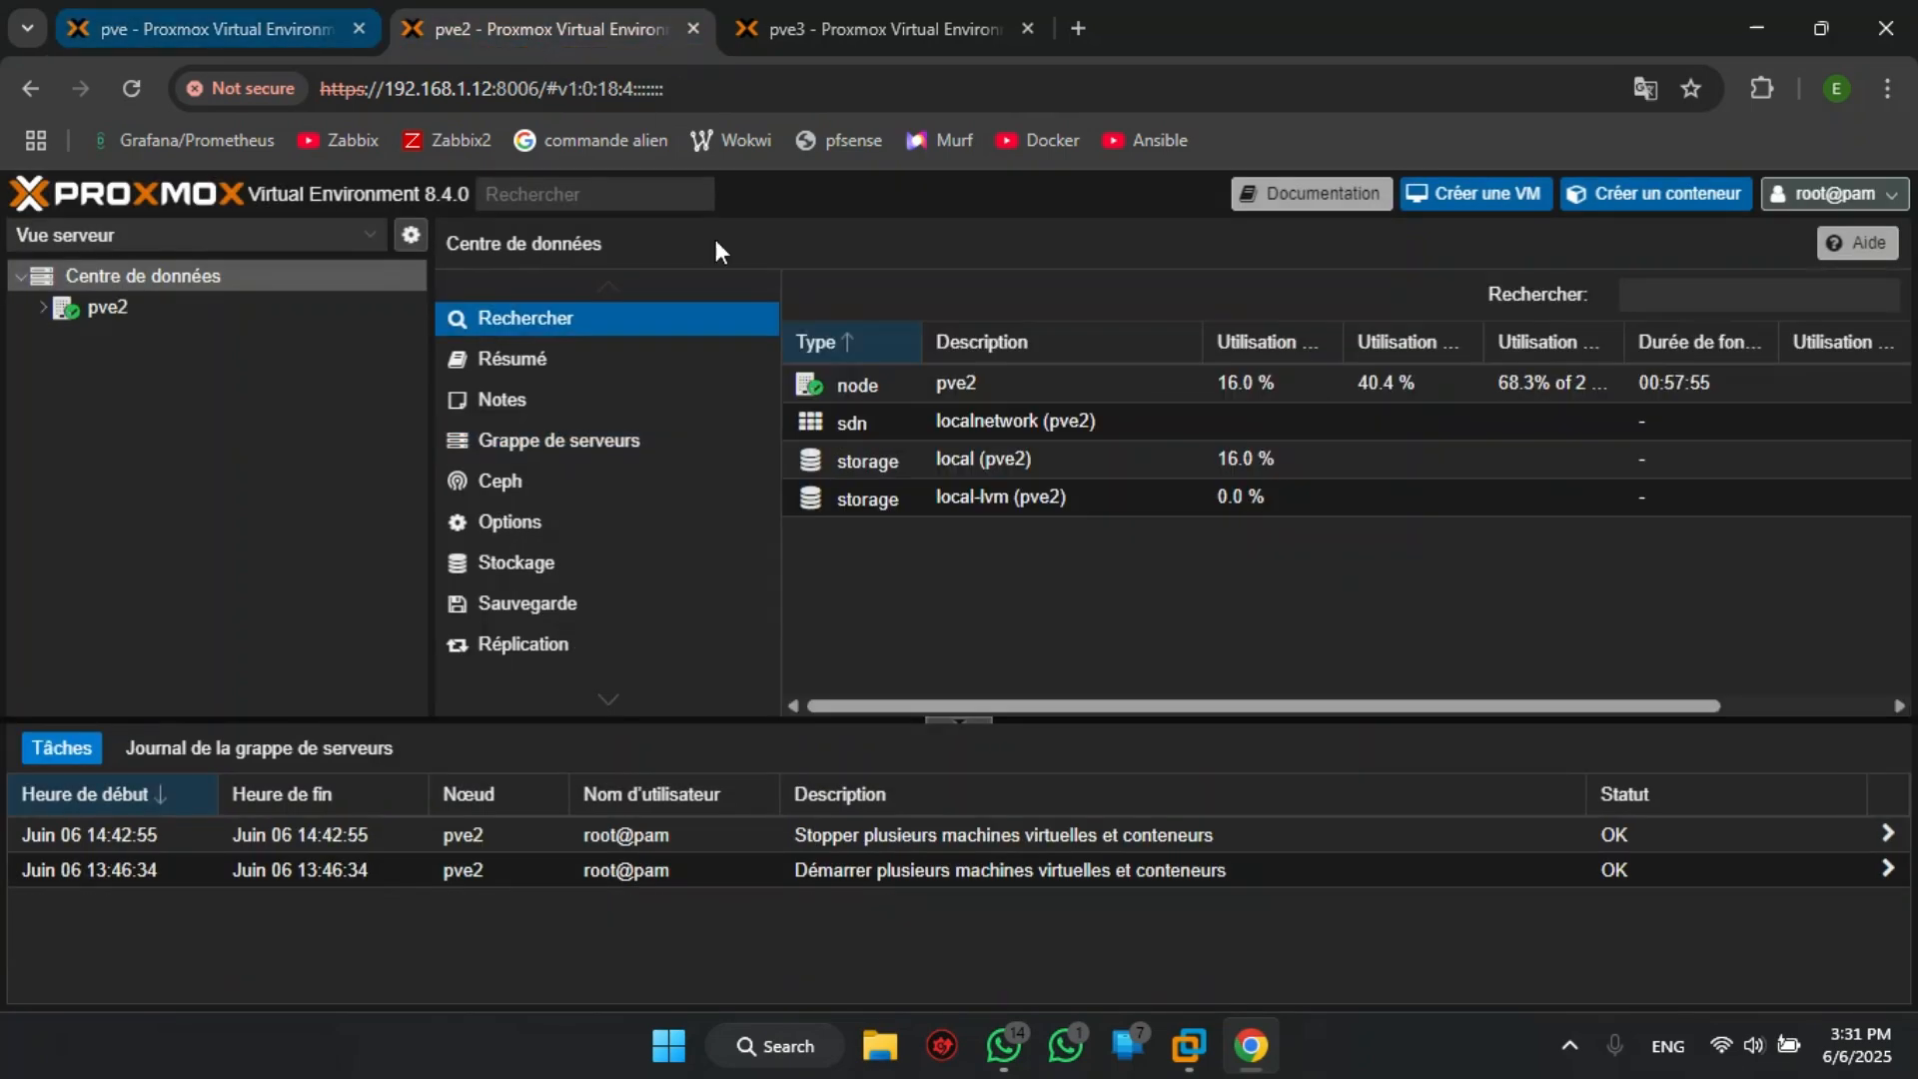
left_click(1189, 1049)
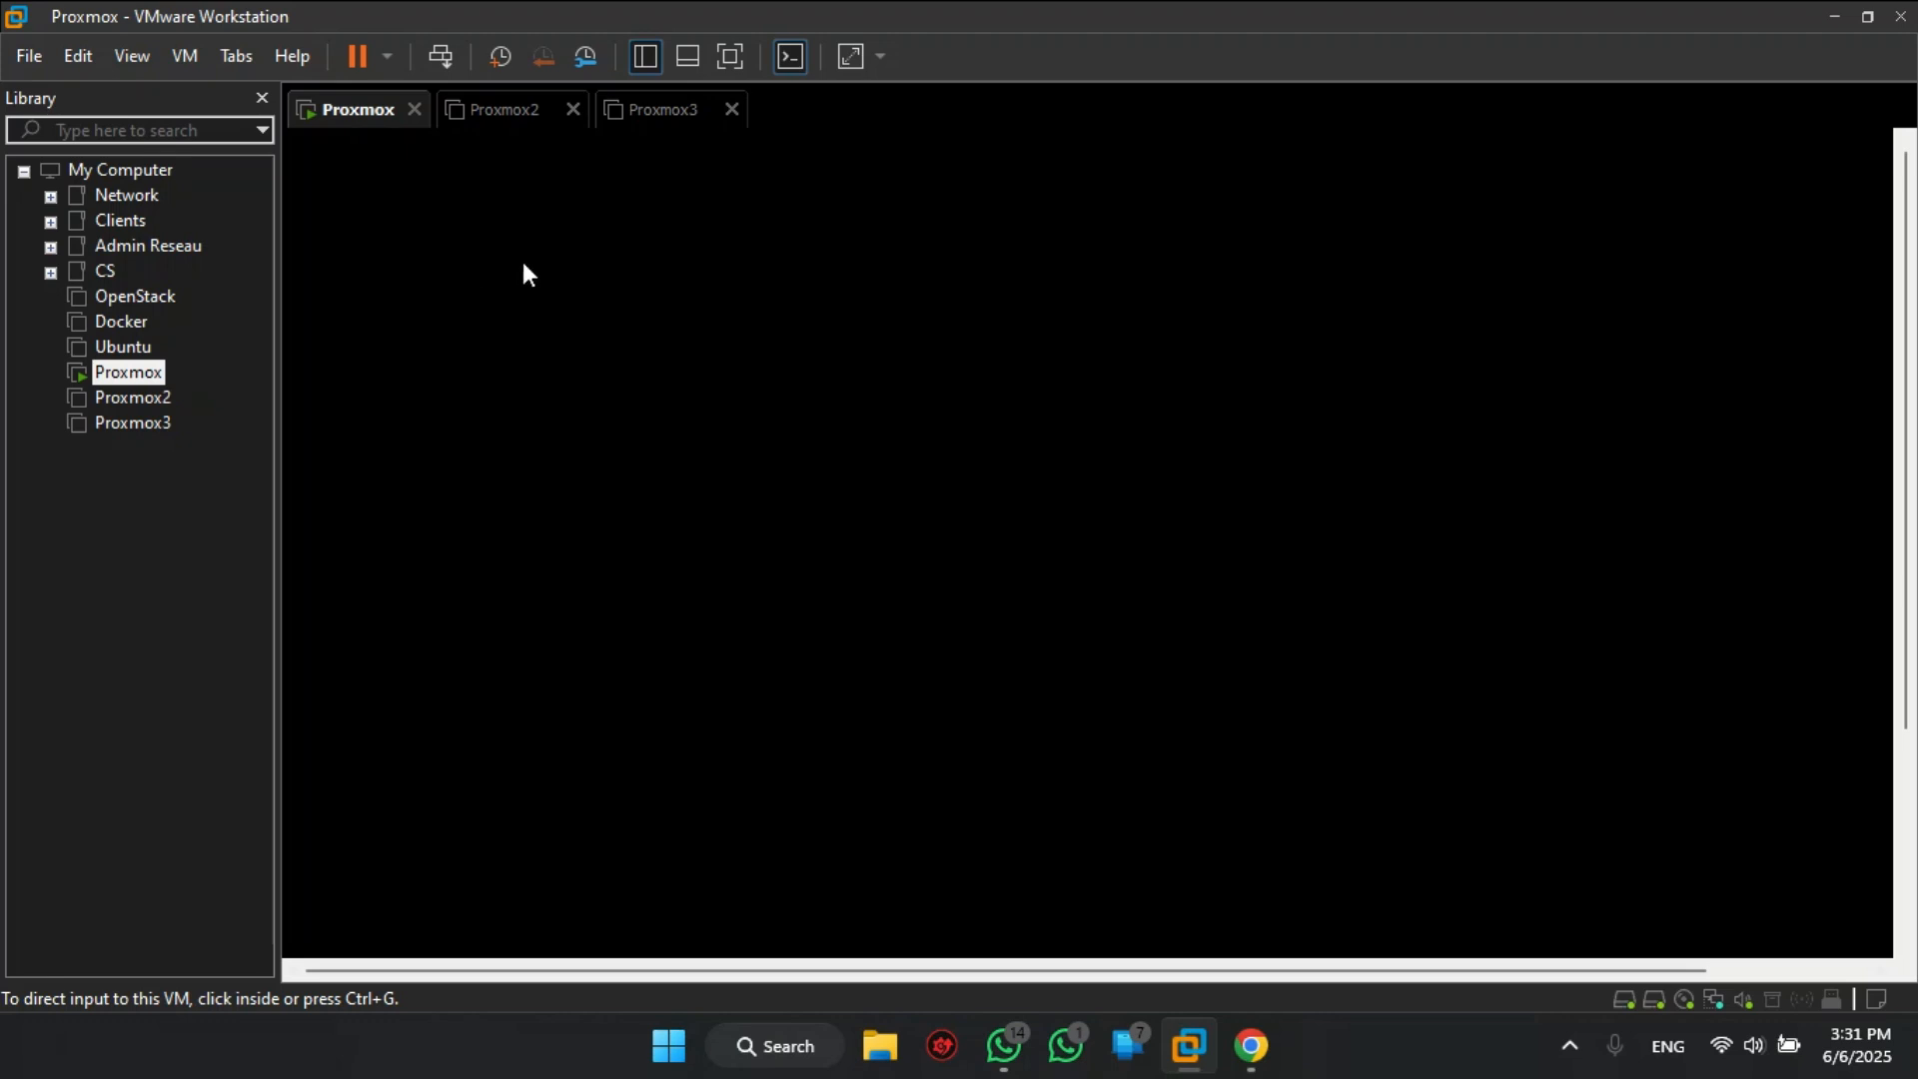
left_click(517, 125)
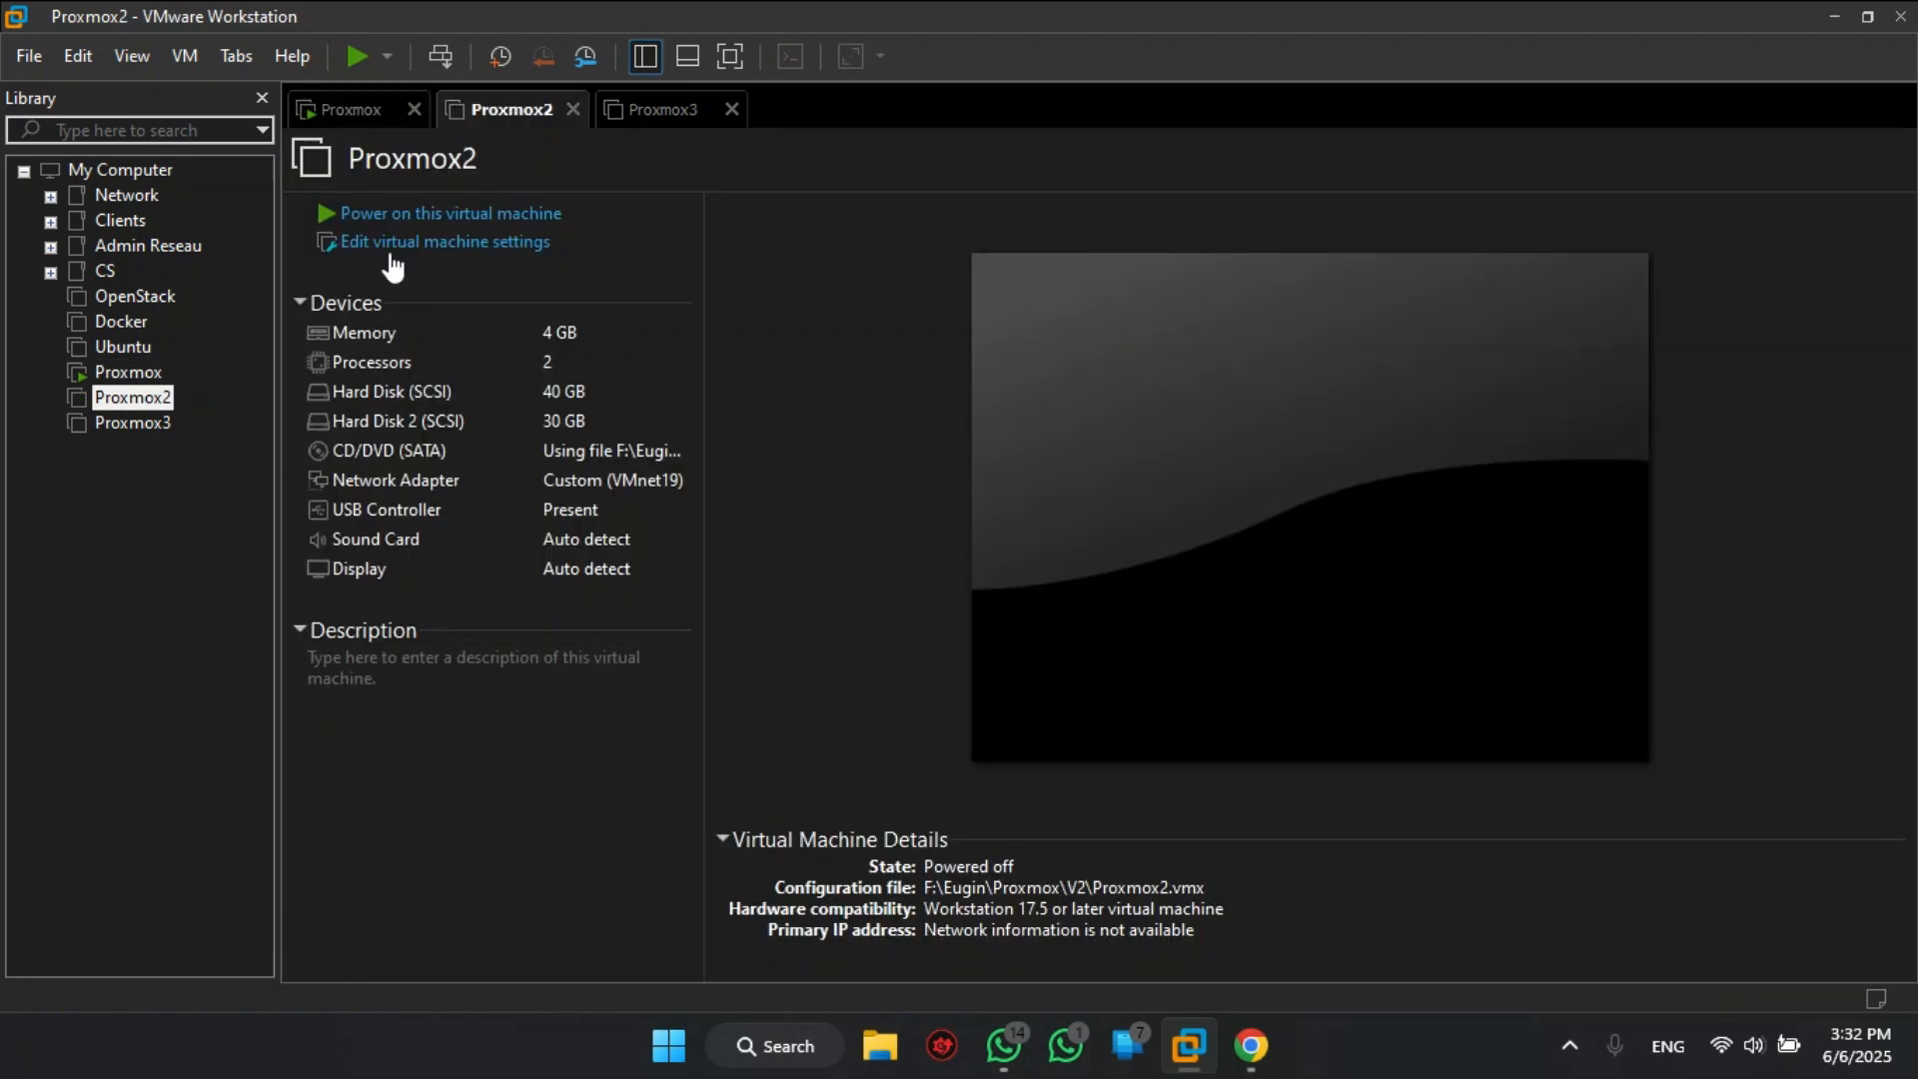
left_click(659, 122)
left_click(454, 213)
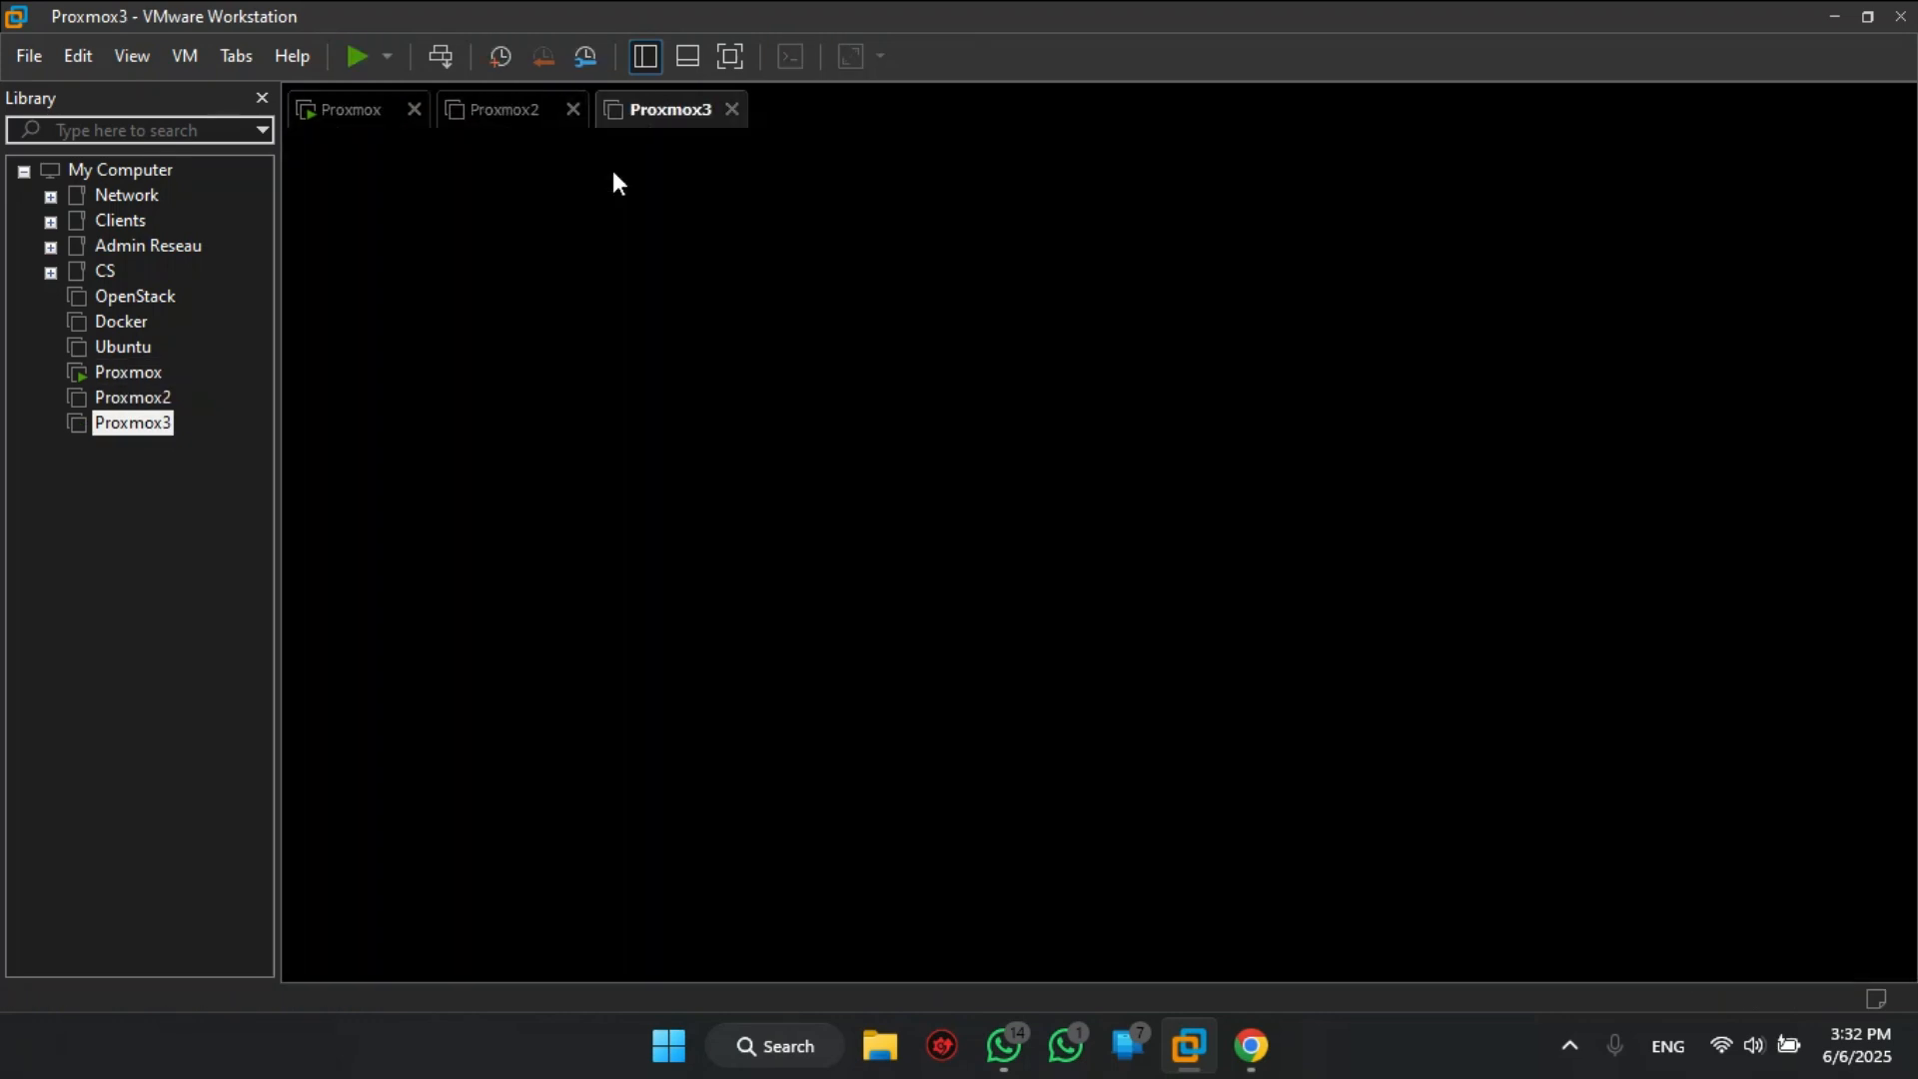
left_click(487, 110)
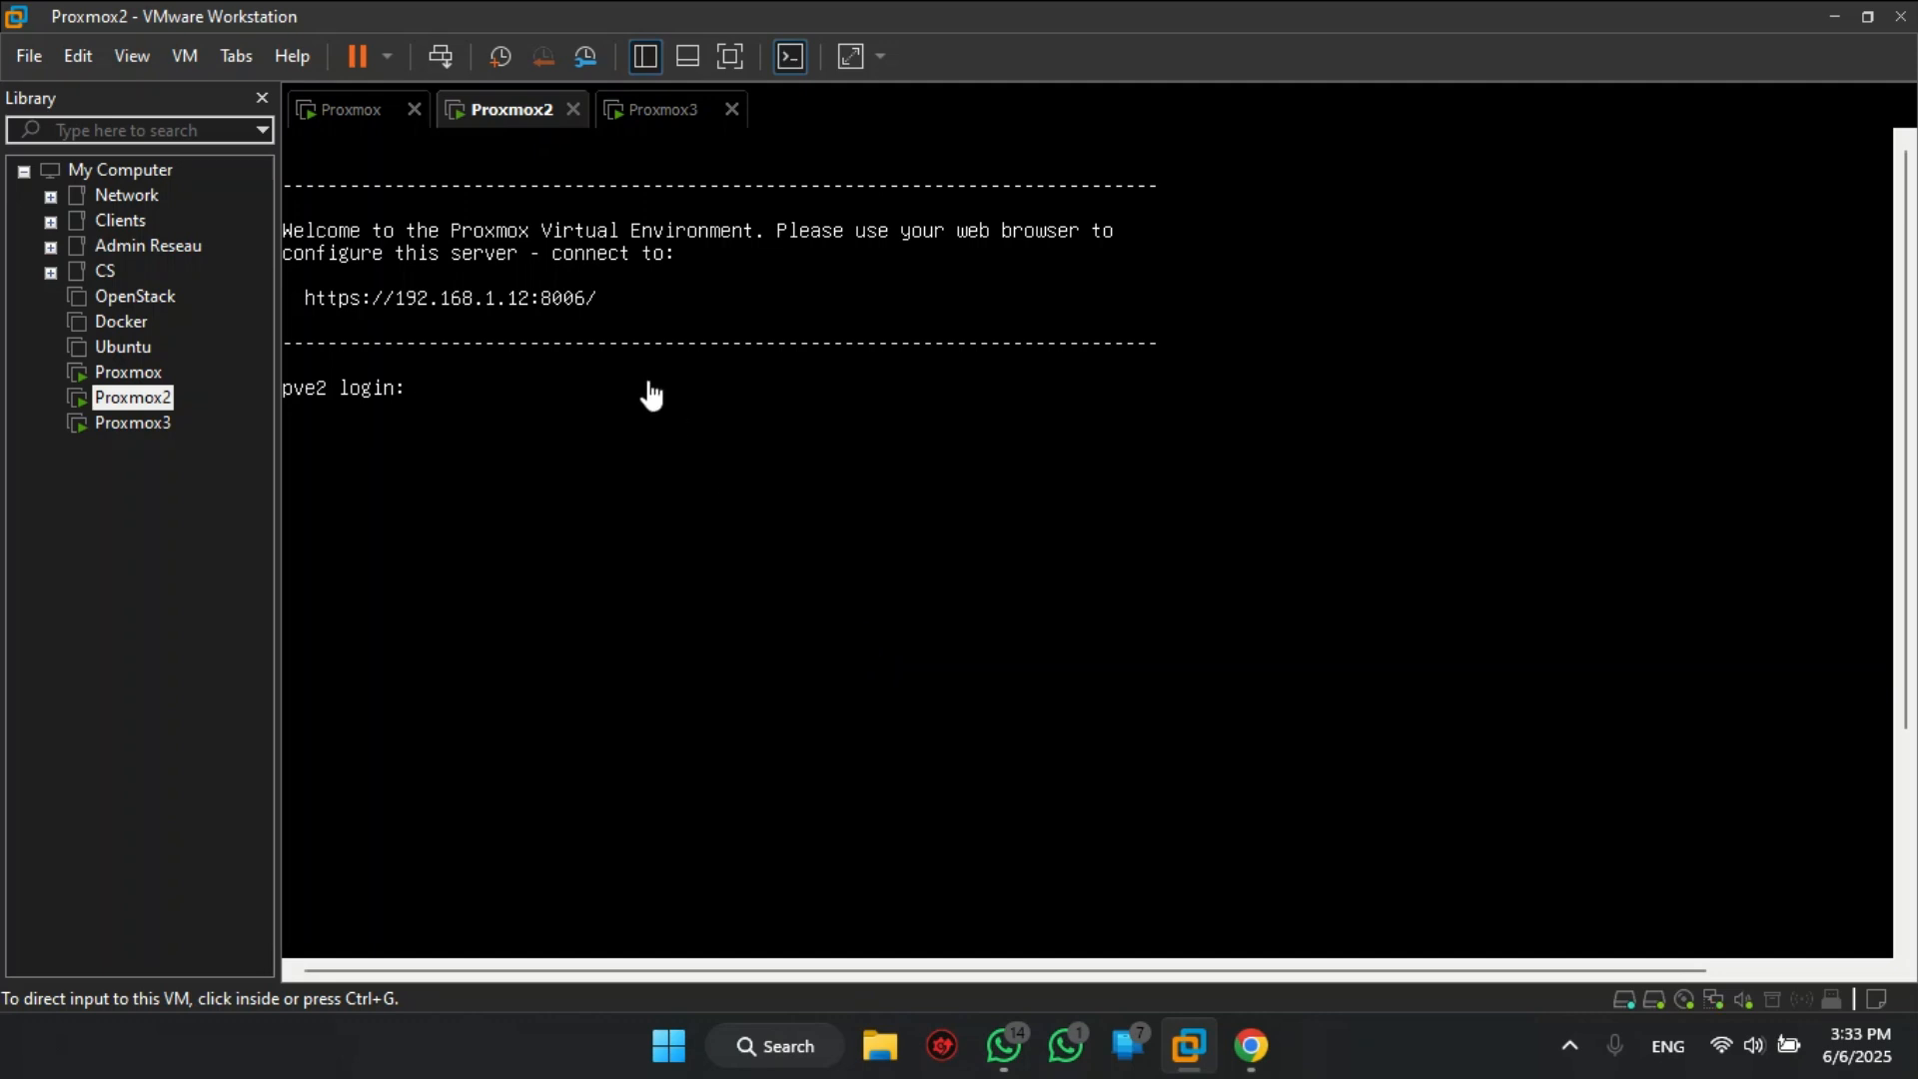
- Log in to the Proxmox2 console as root
left_click(651, 394)
type("root")
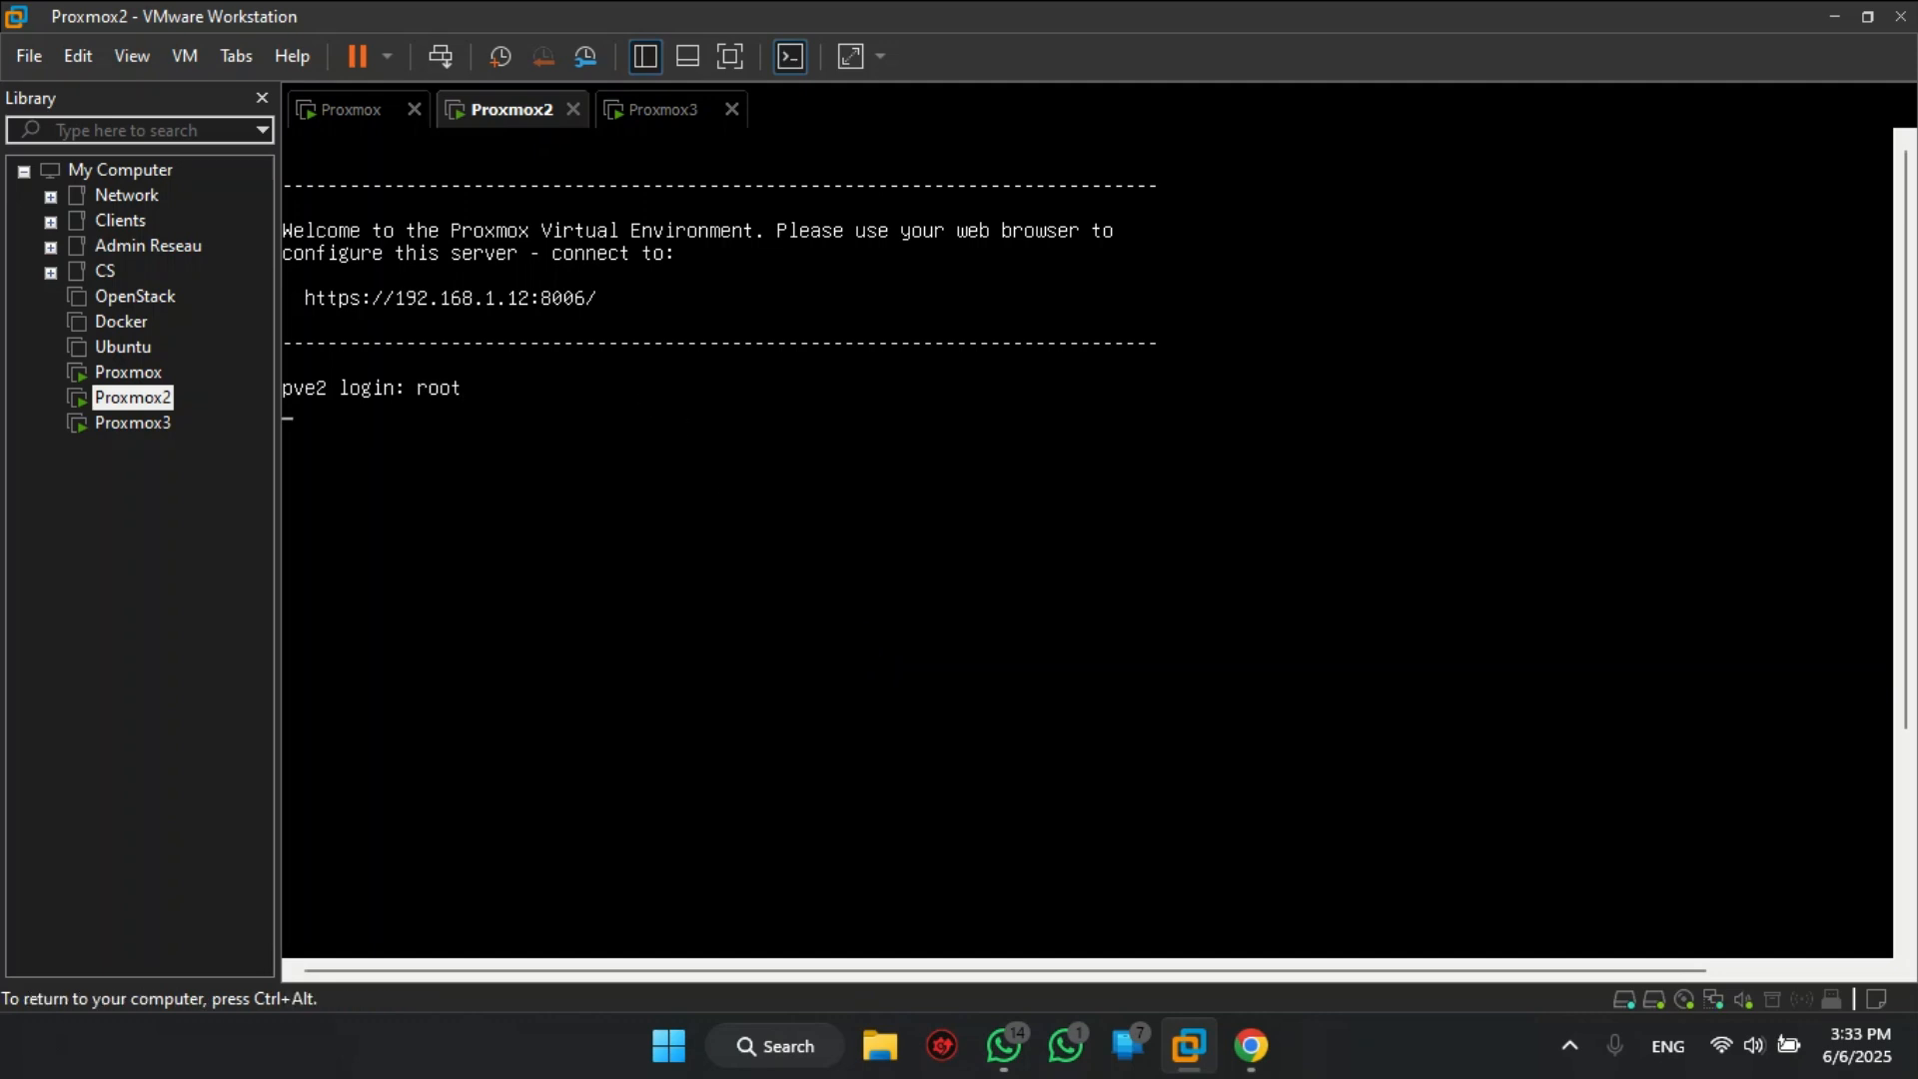
key("Return")
key("ctrl+alt")
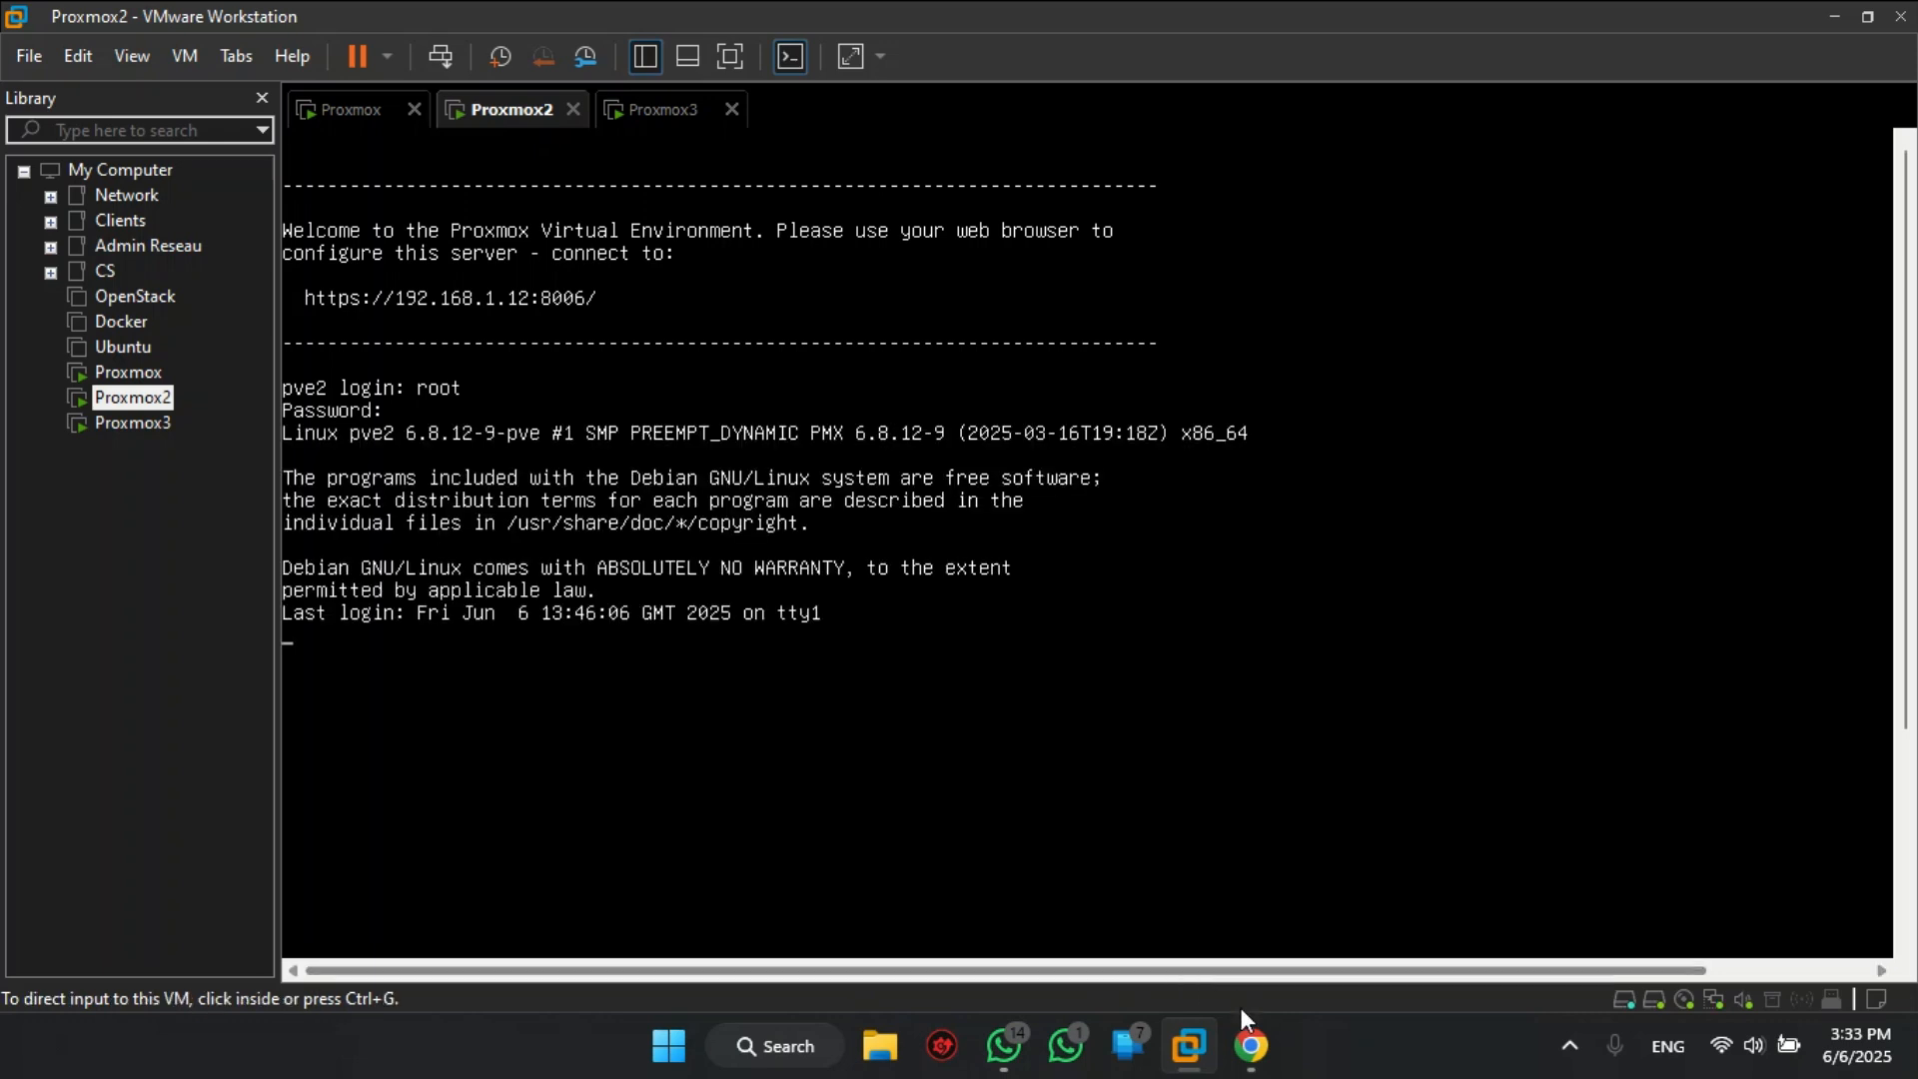
- Open the join-cluster dialog on pve2's Datacenter cluster page
left_click(1248, 1046)
left_click(136, 84)
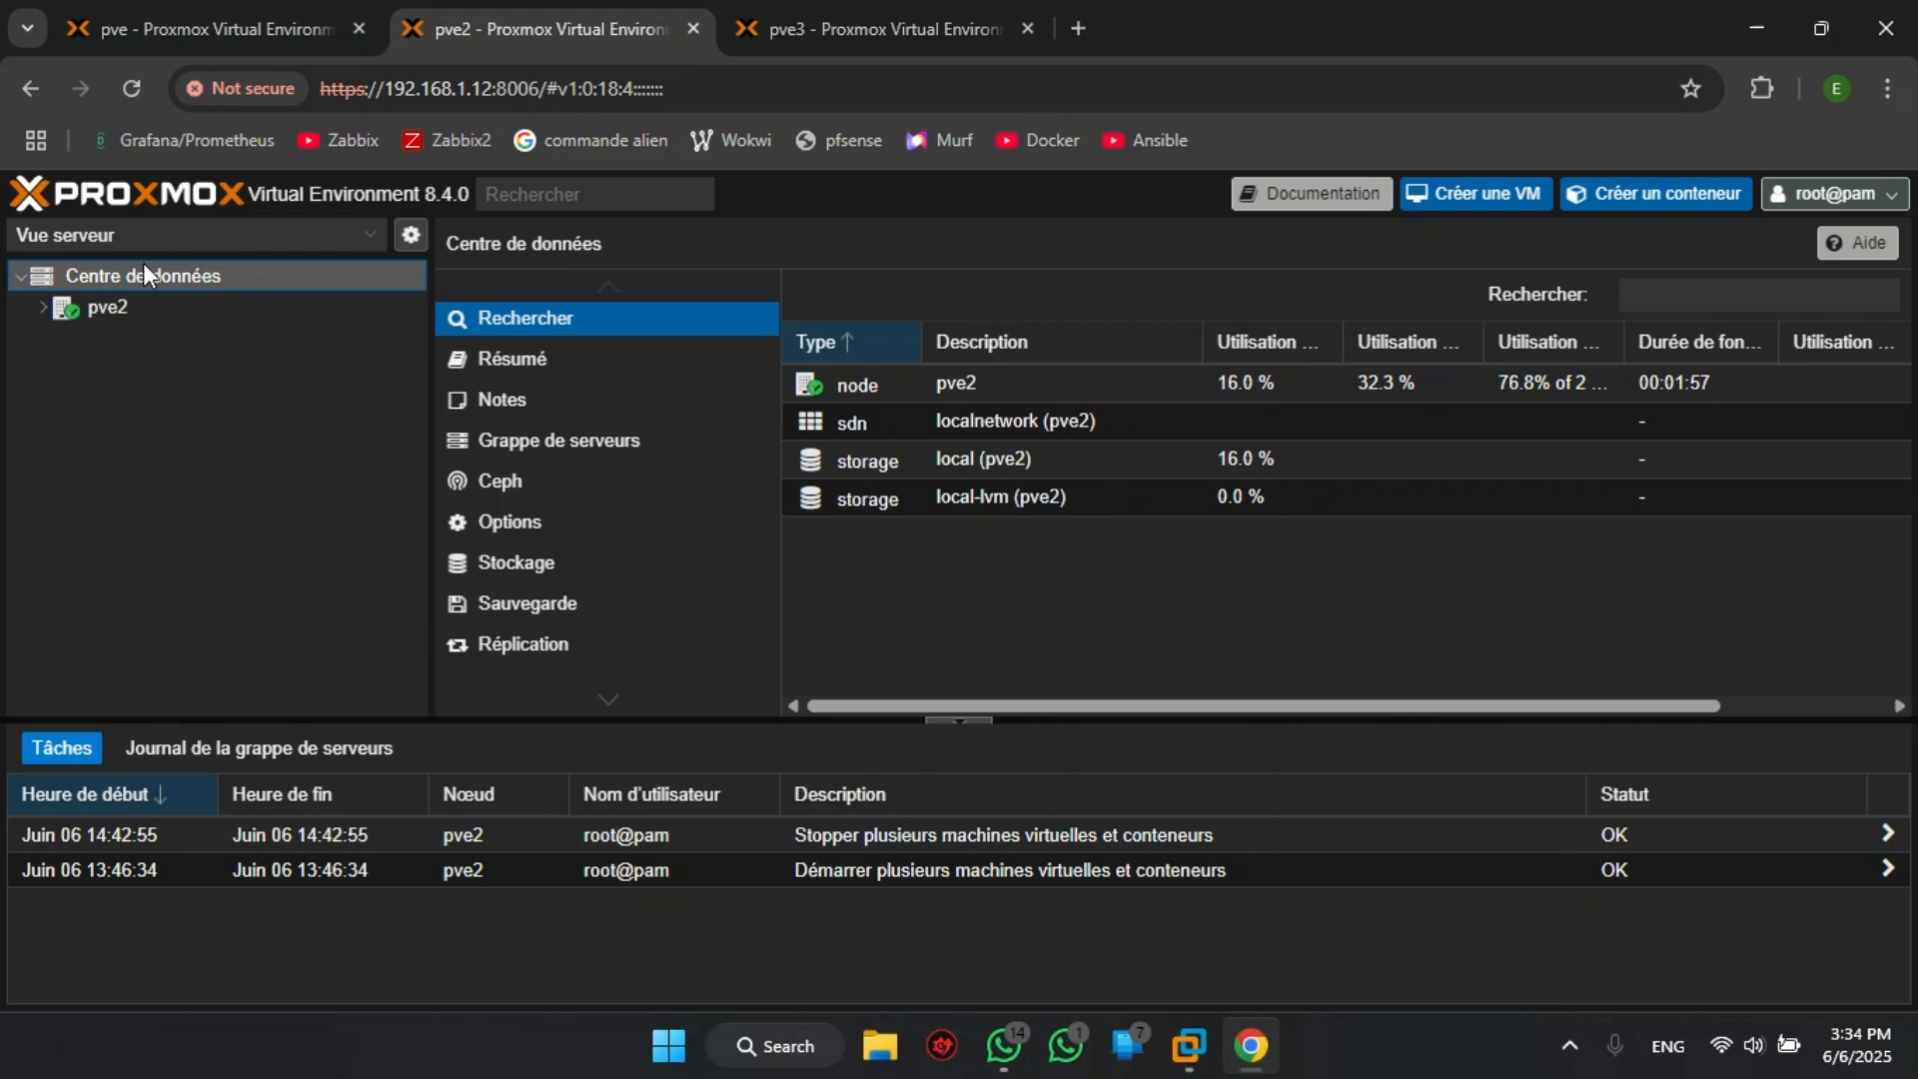
left_click(567, 449)
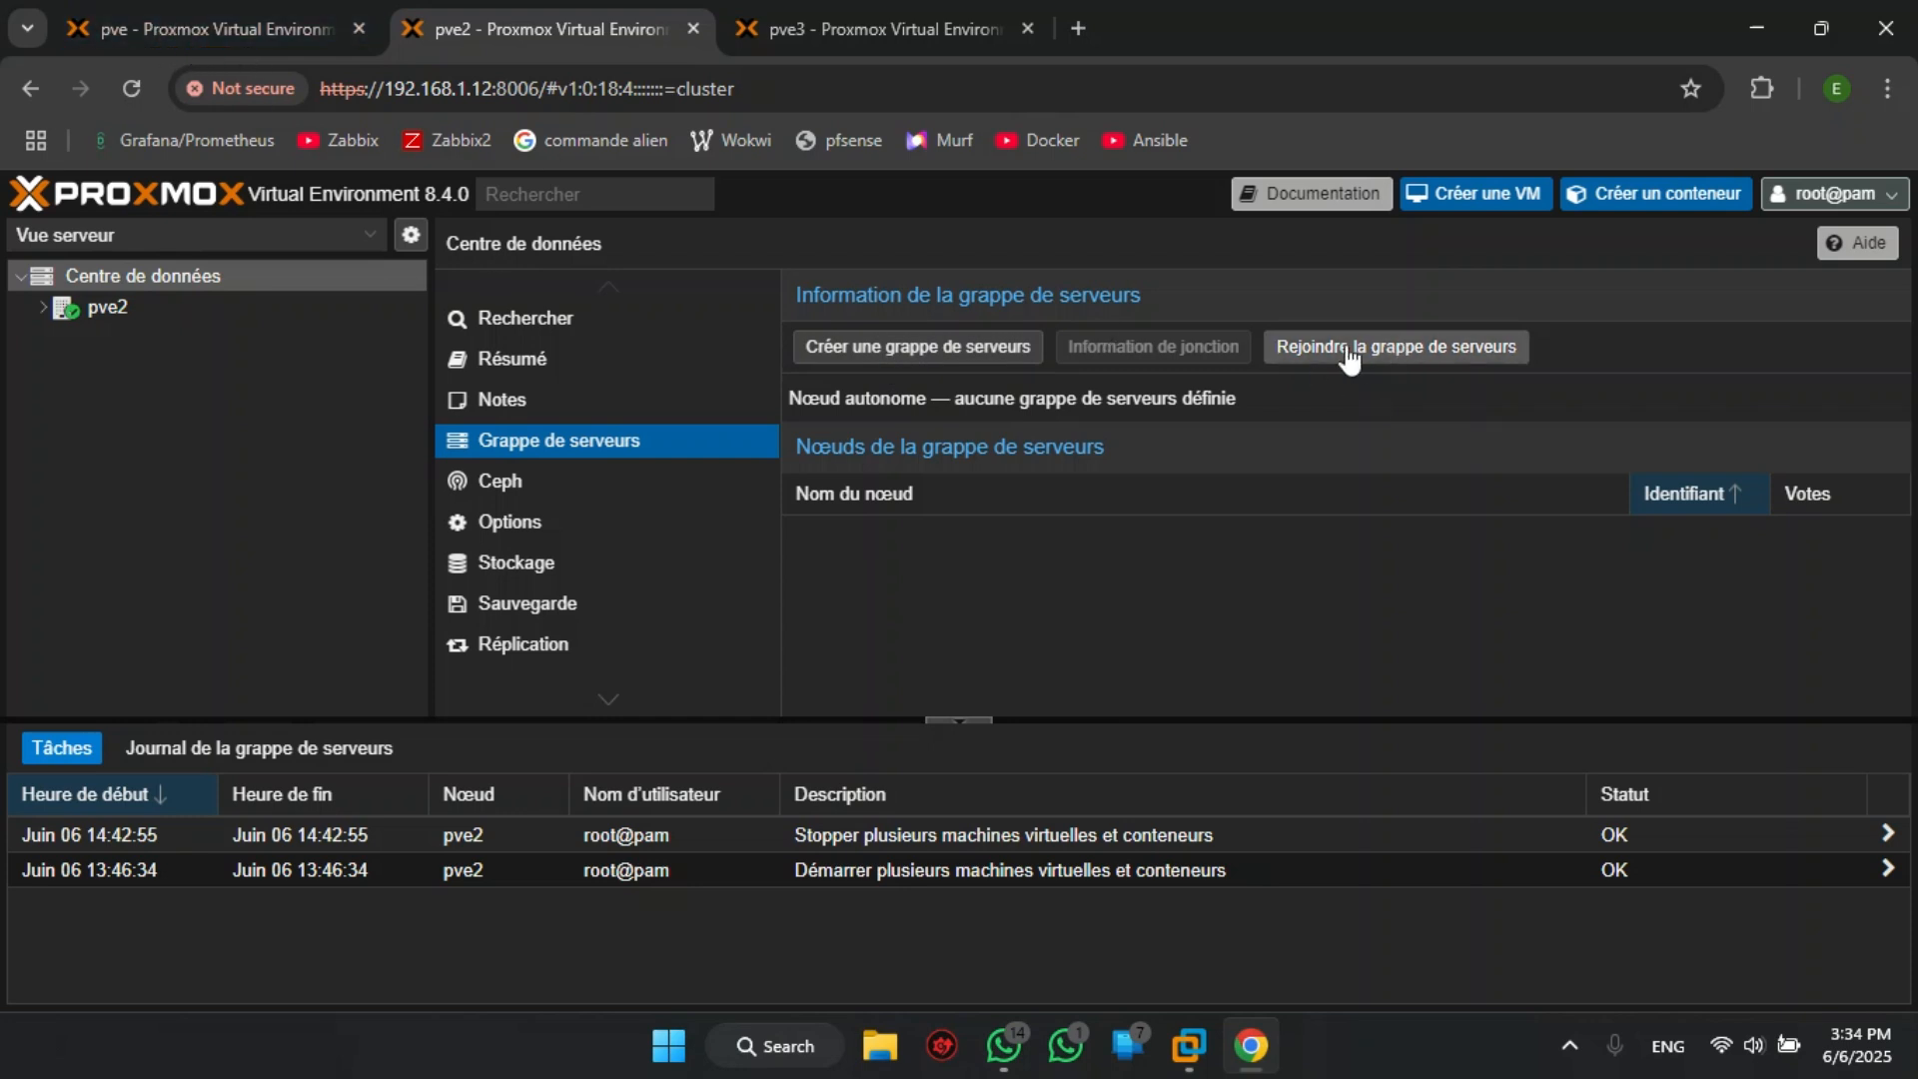
left_click(1405, 351)
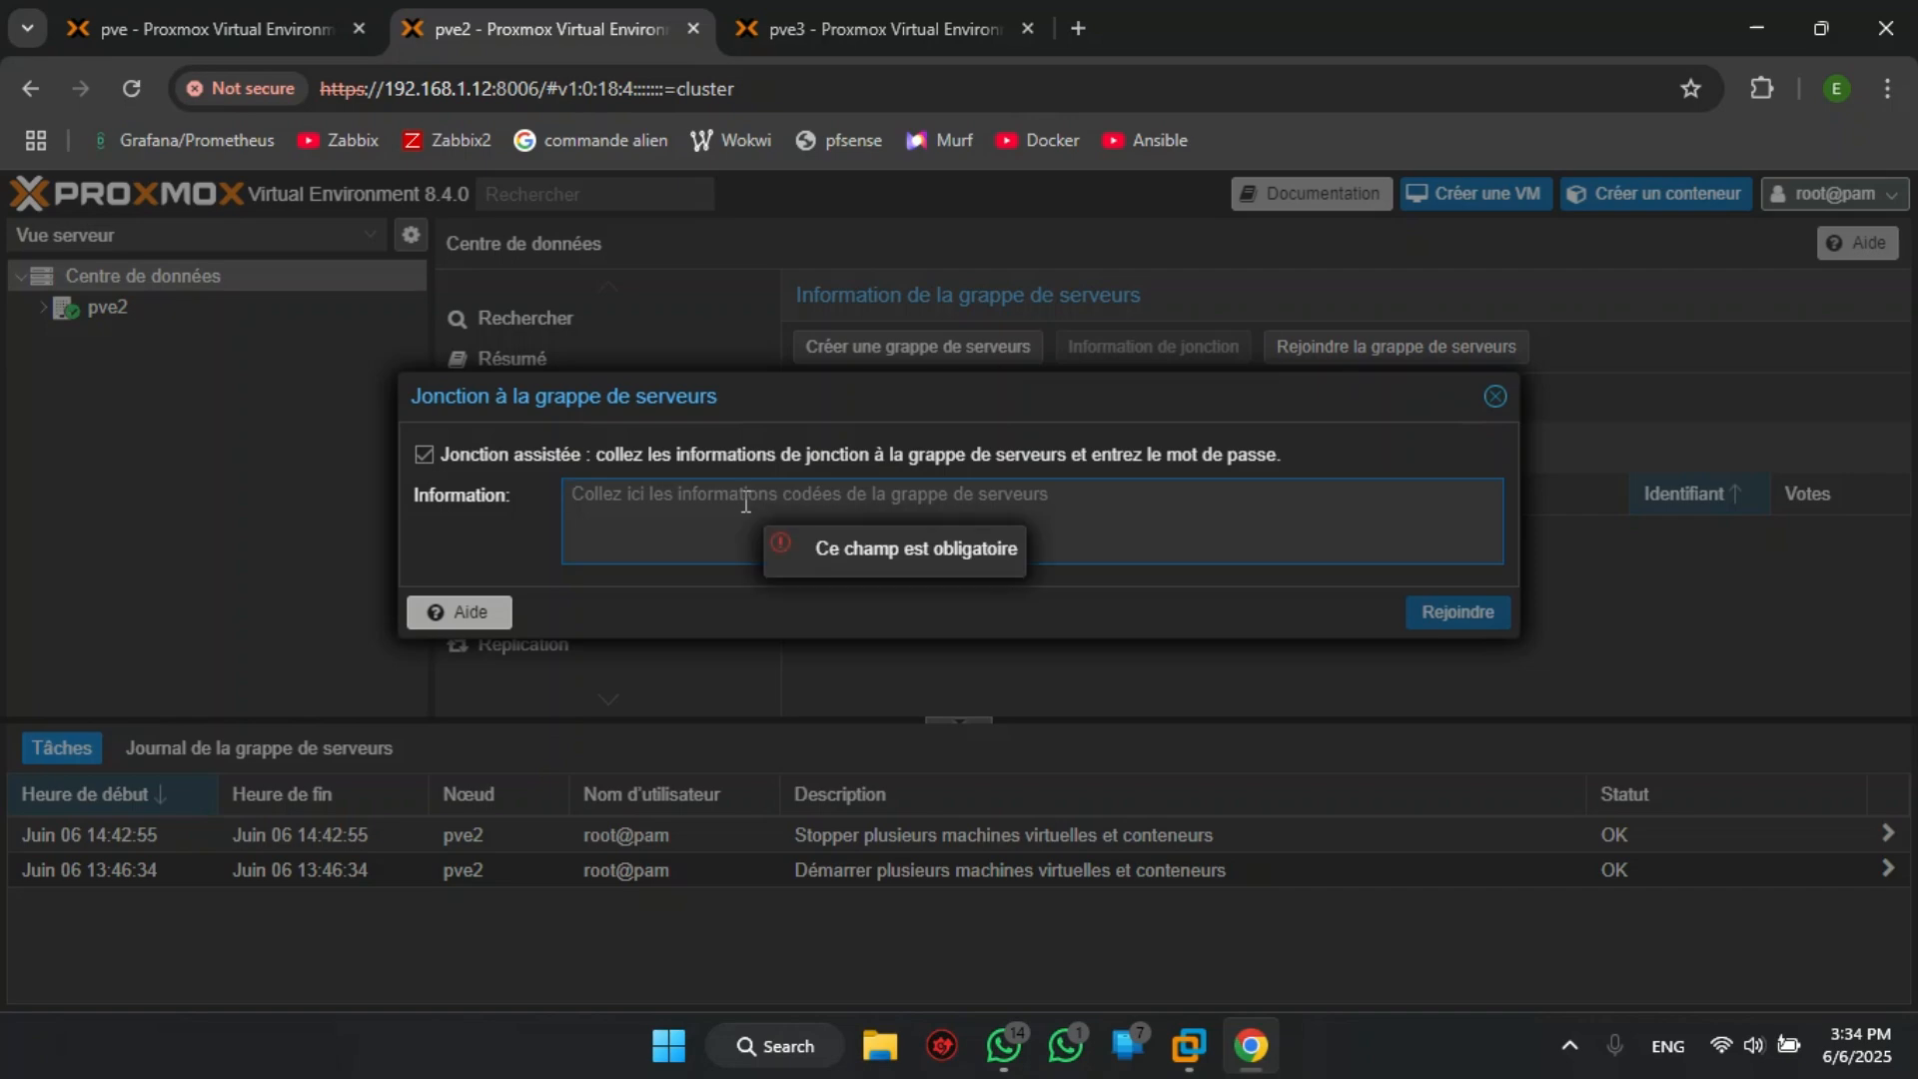
- Copy the join information again from the pve node's cluster page
left_click(268, 14)
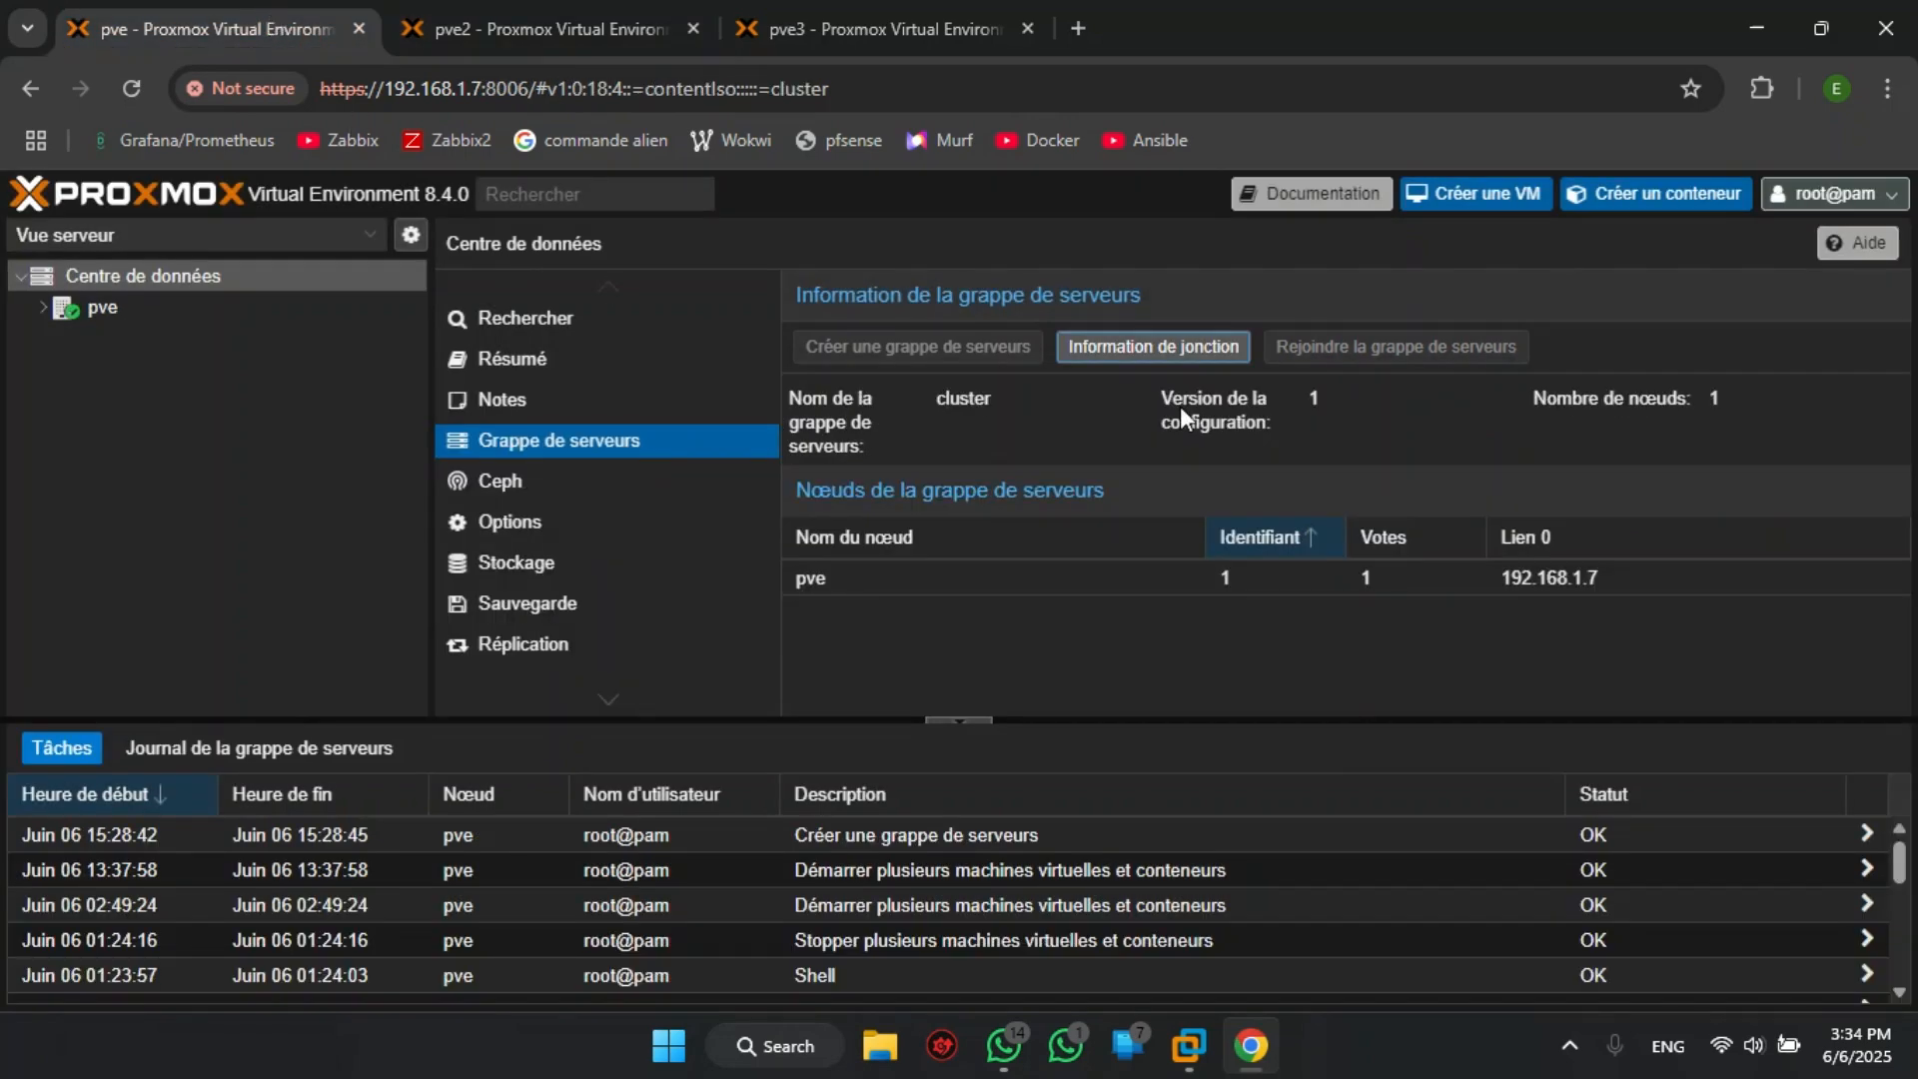
left_click(1153, 347)
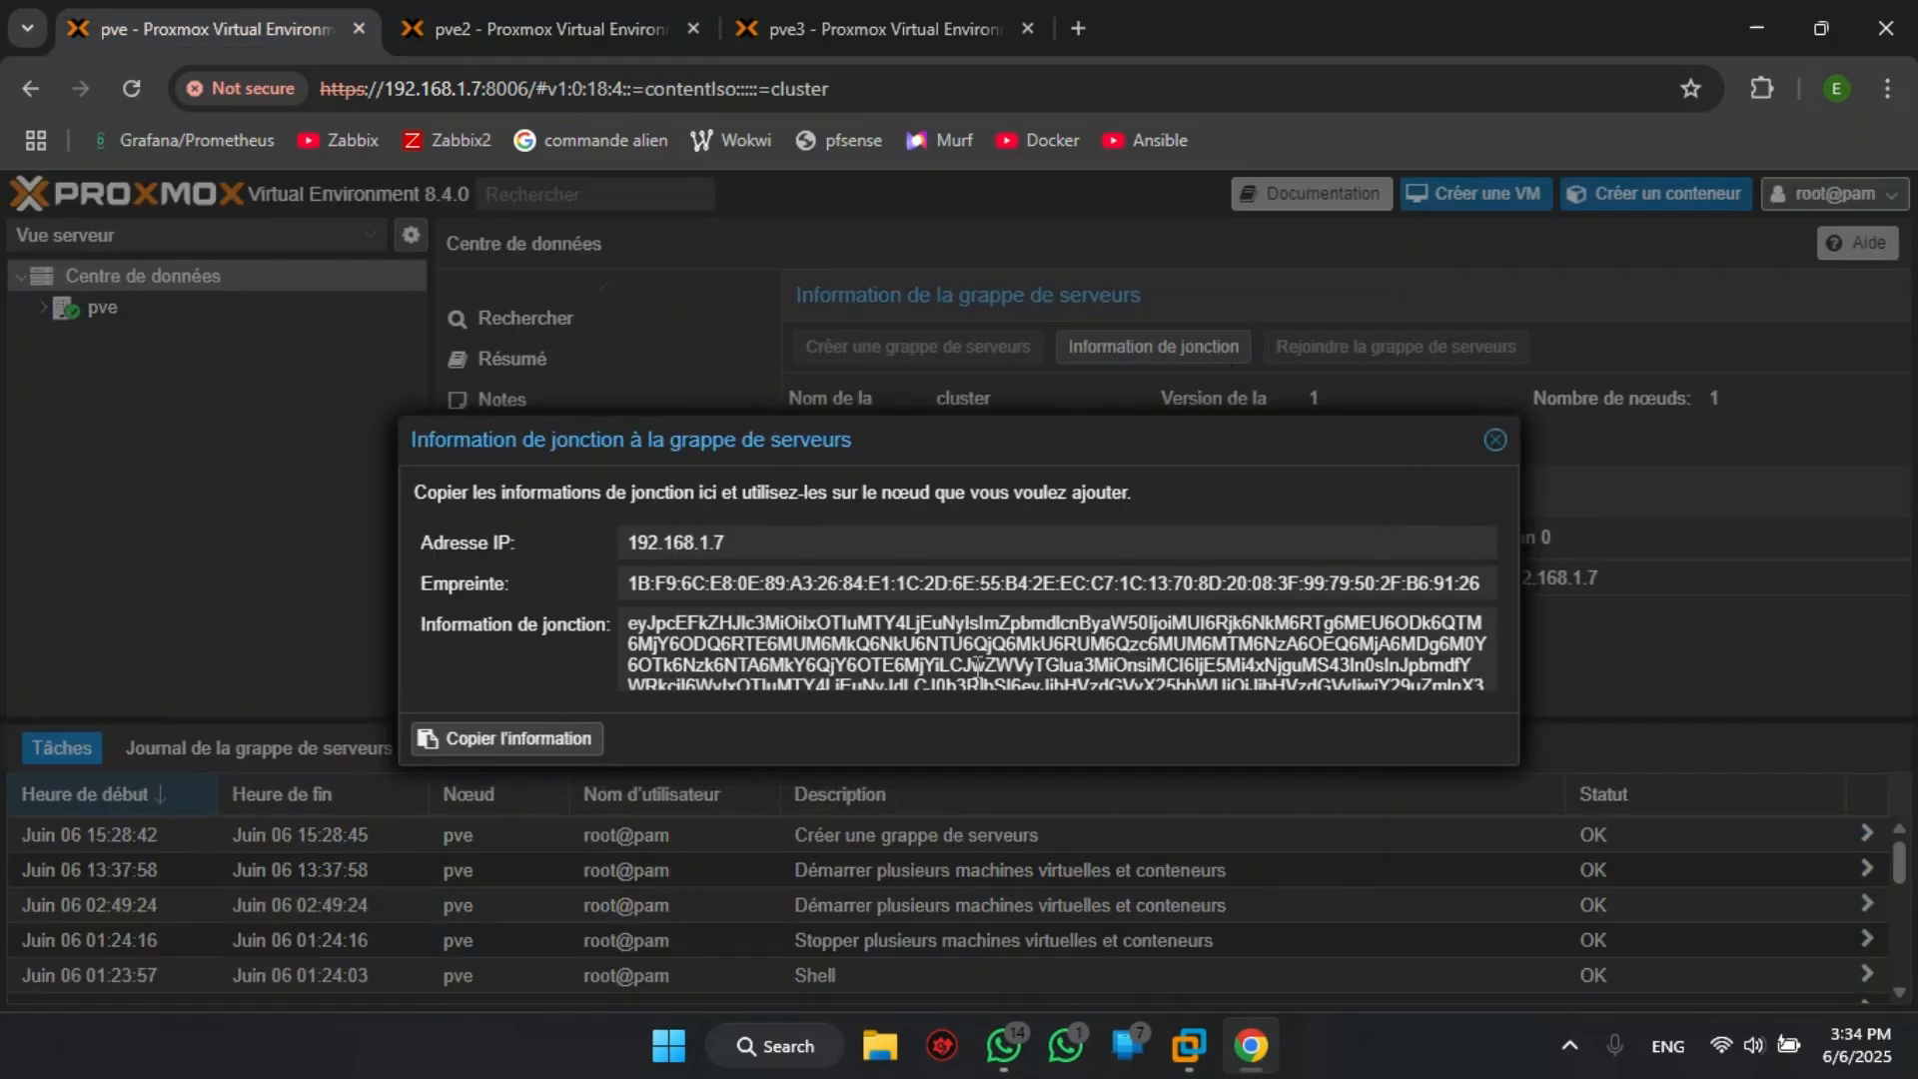
left_click(465, 734)
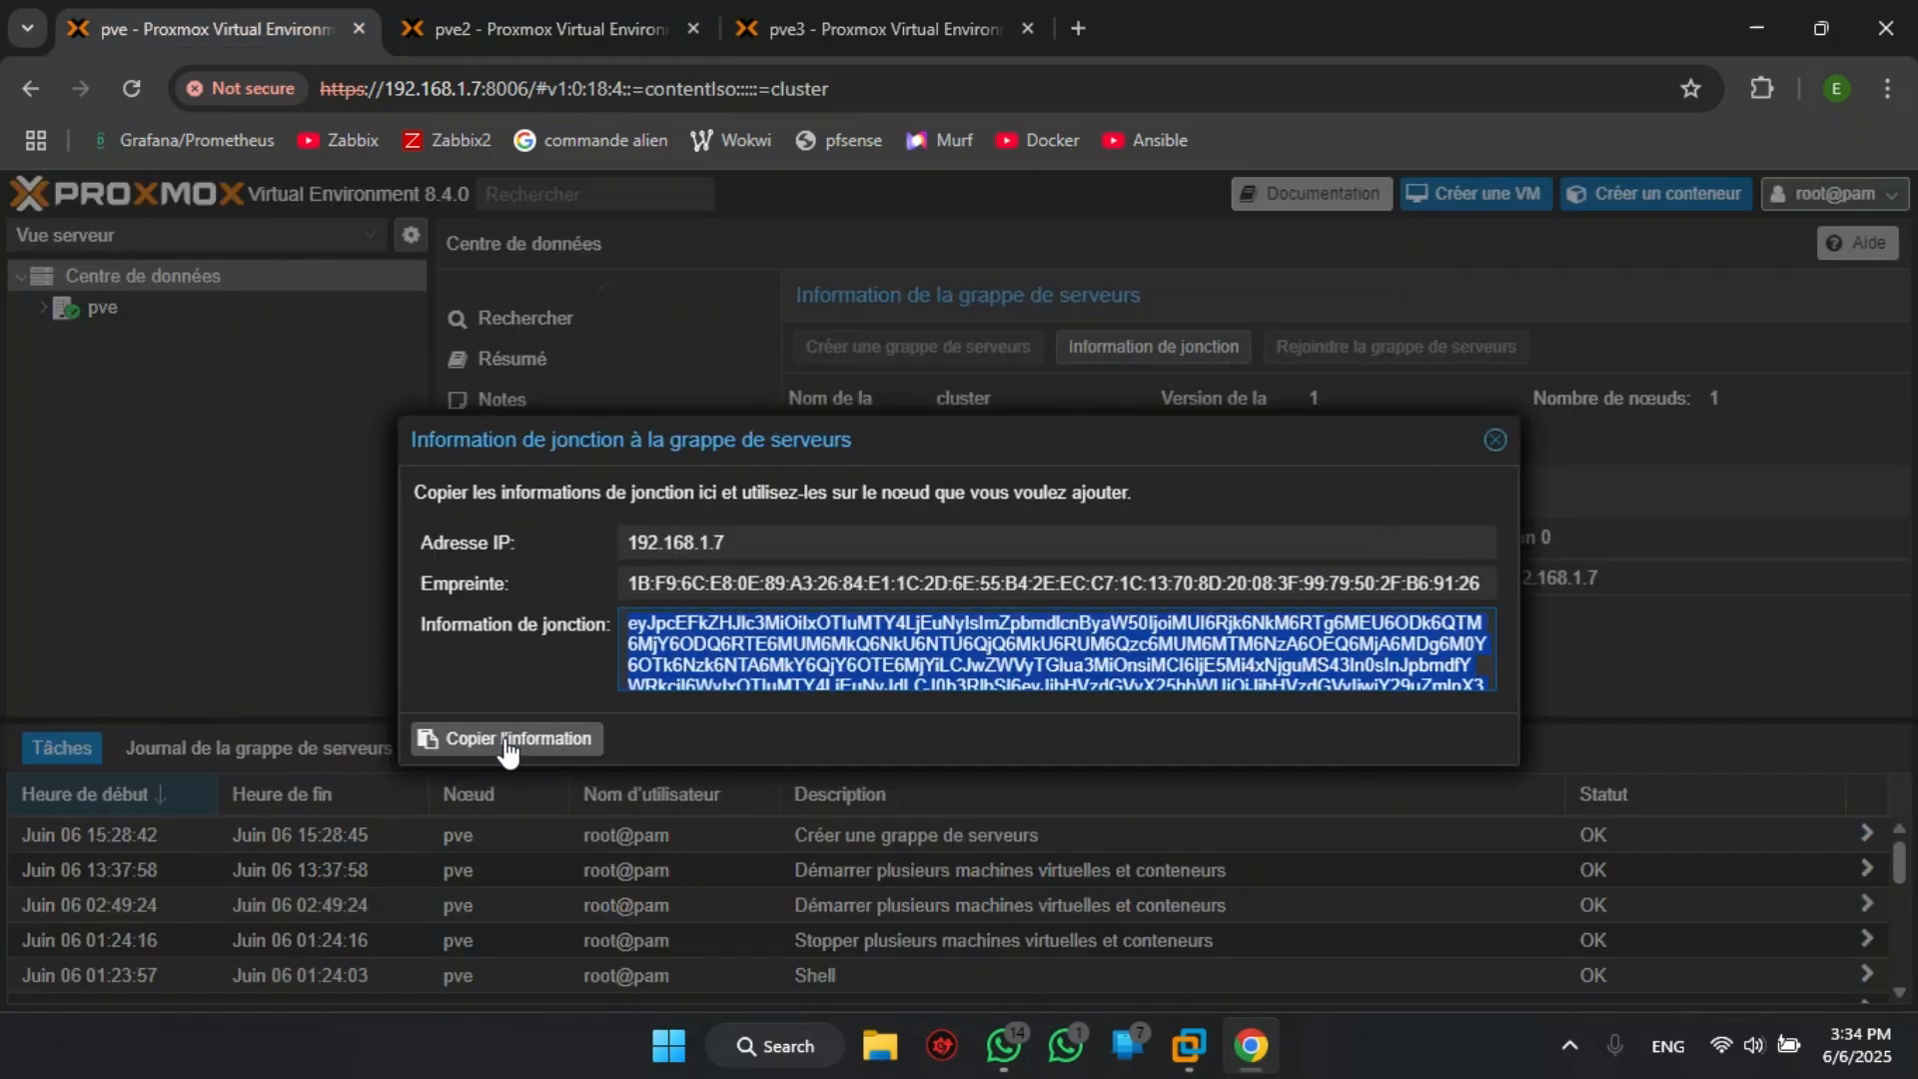
left_click(1496, 444)
- Paste the join information into pve2's join dialog and enter the peer node's root password
left_click(567, 20)
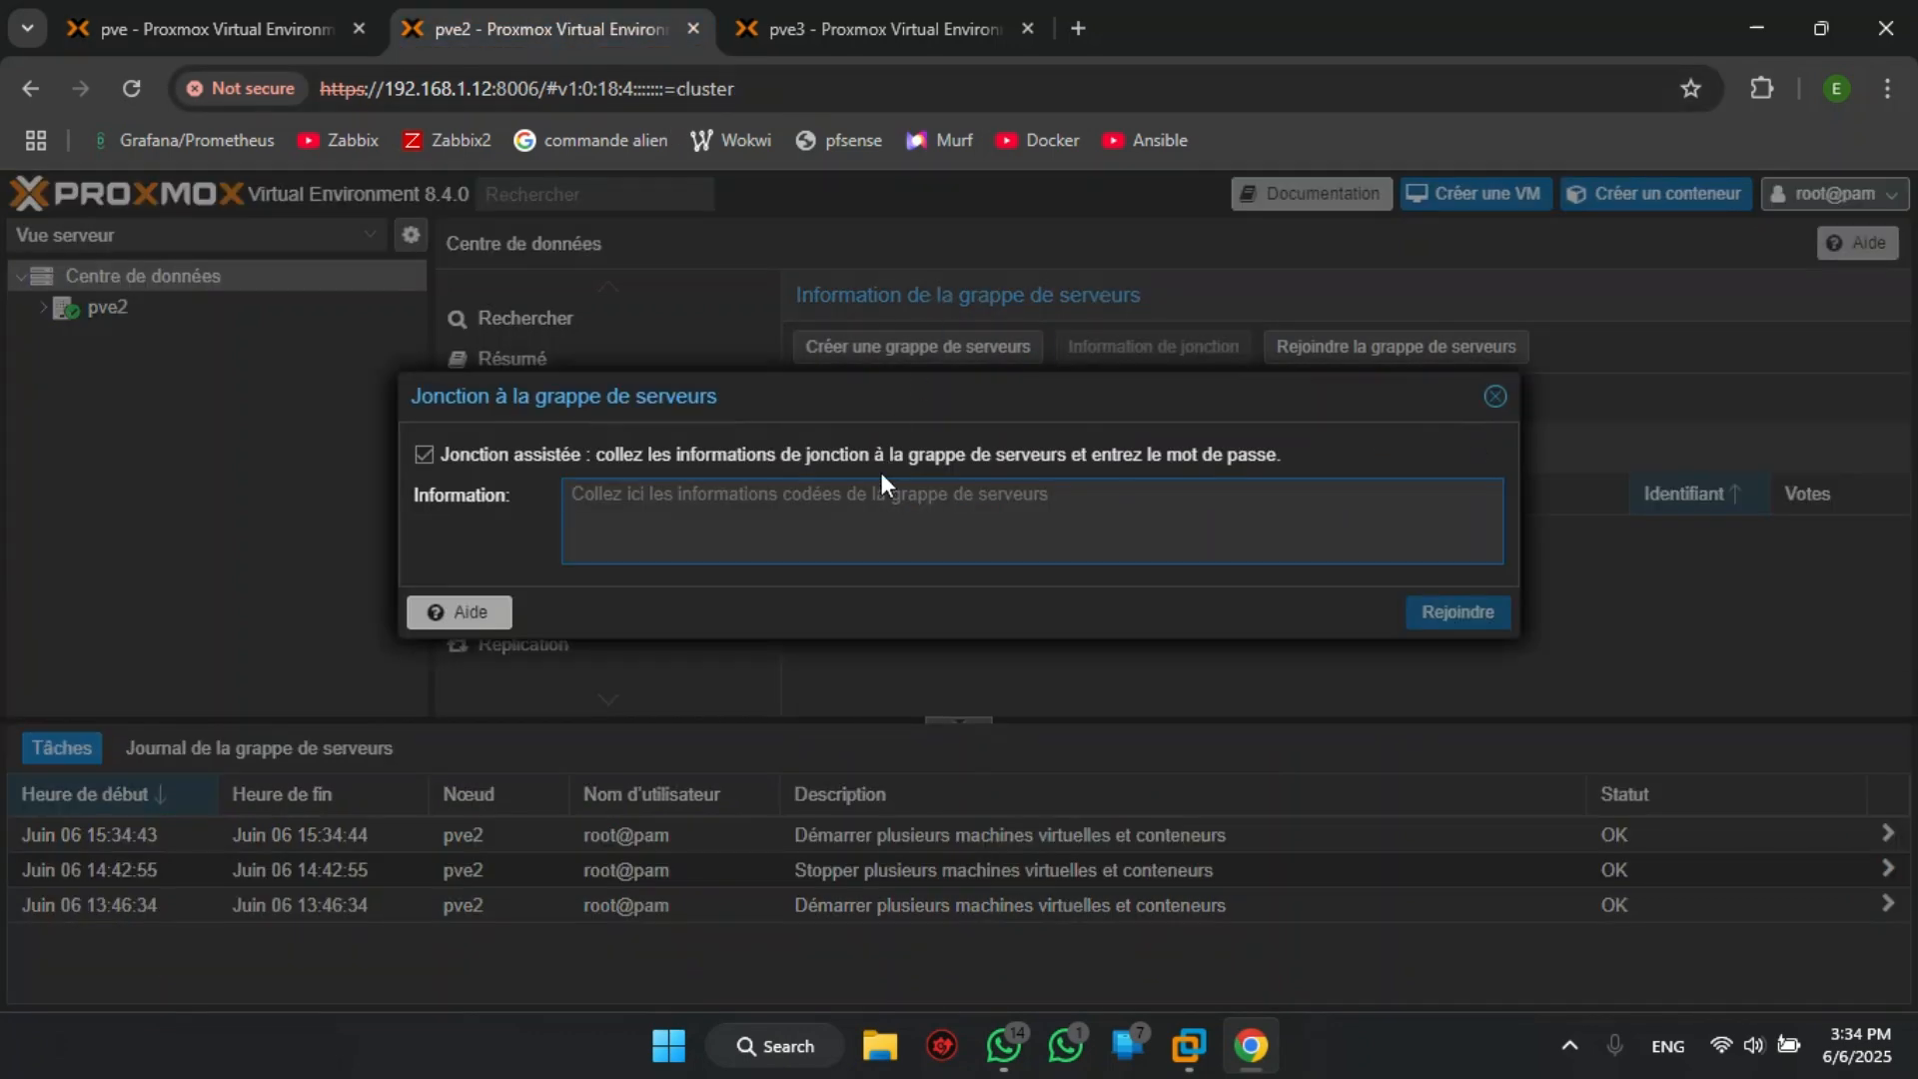
key("ctrl+v")
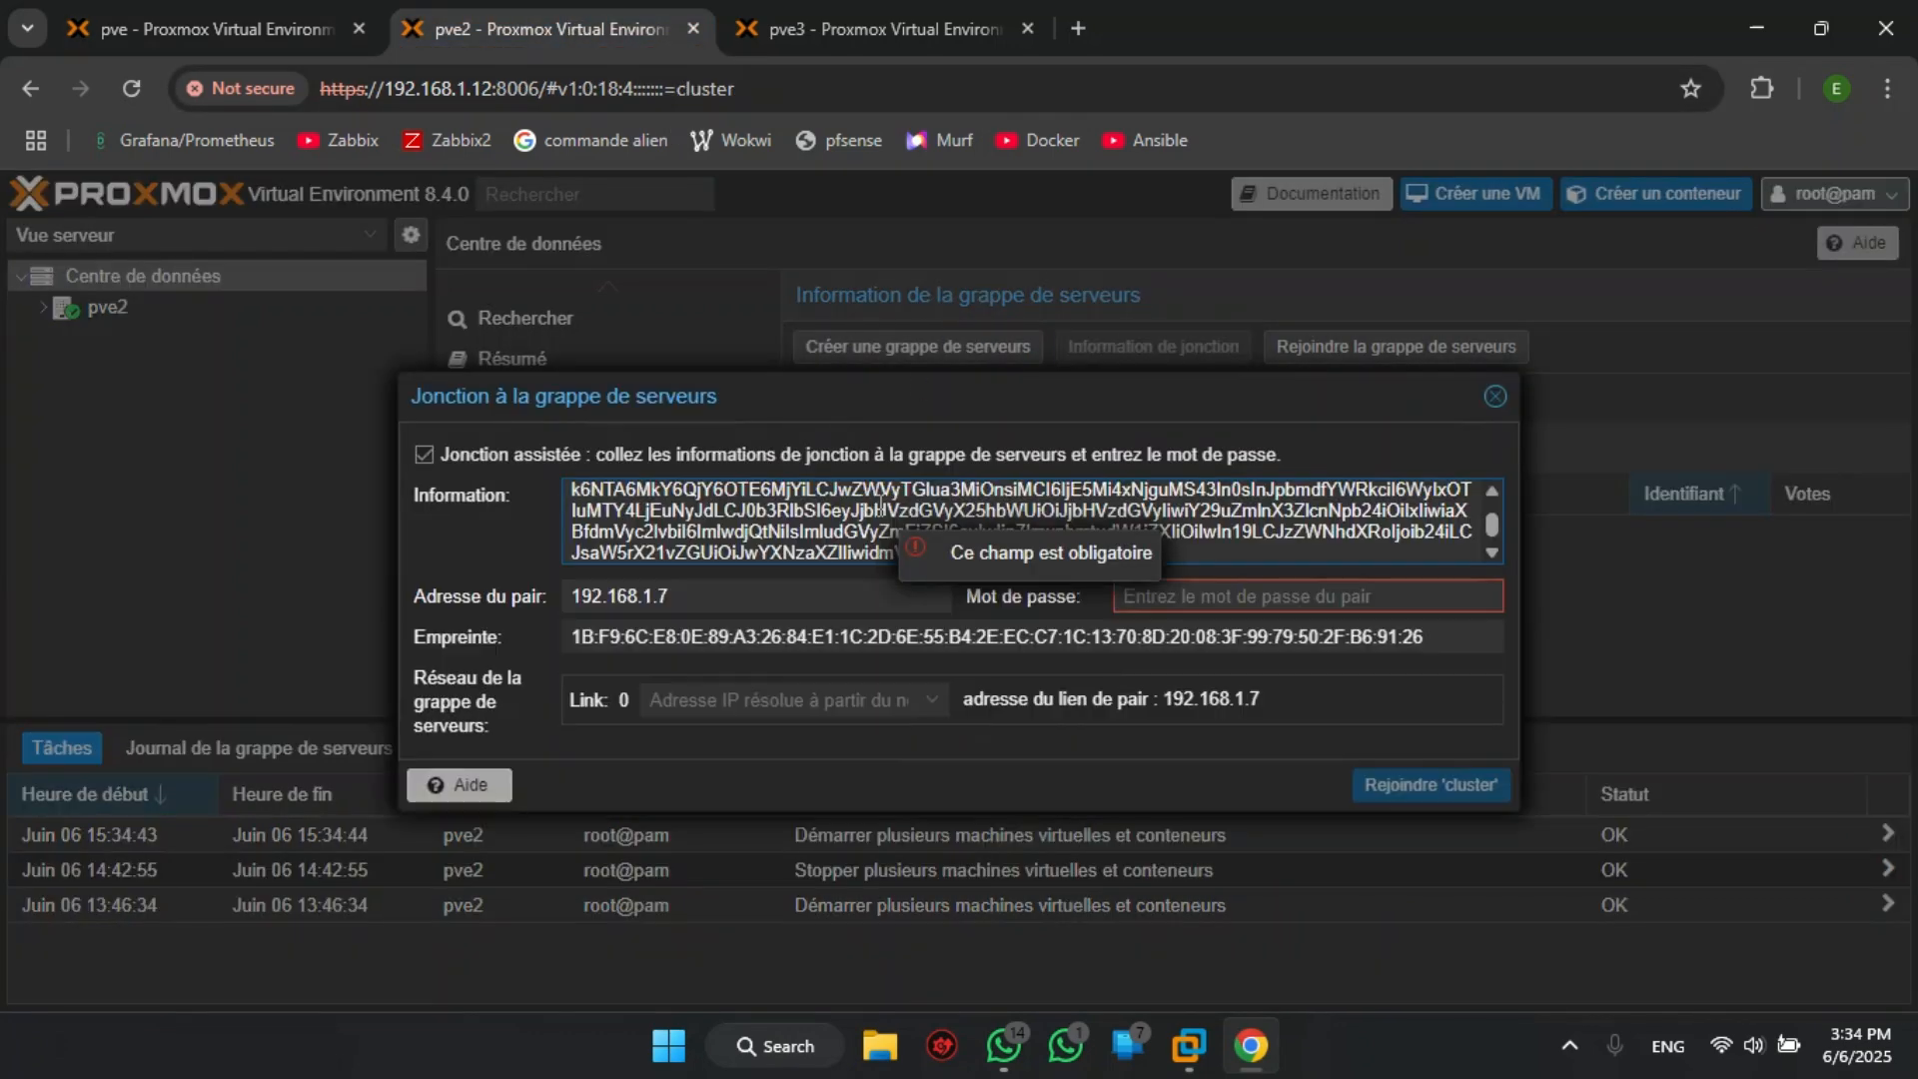
left_click(1247, 602)
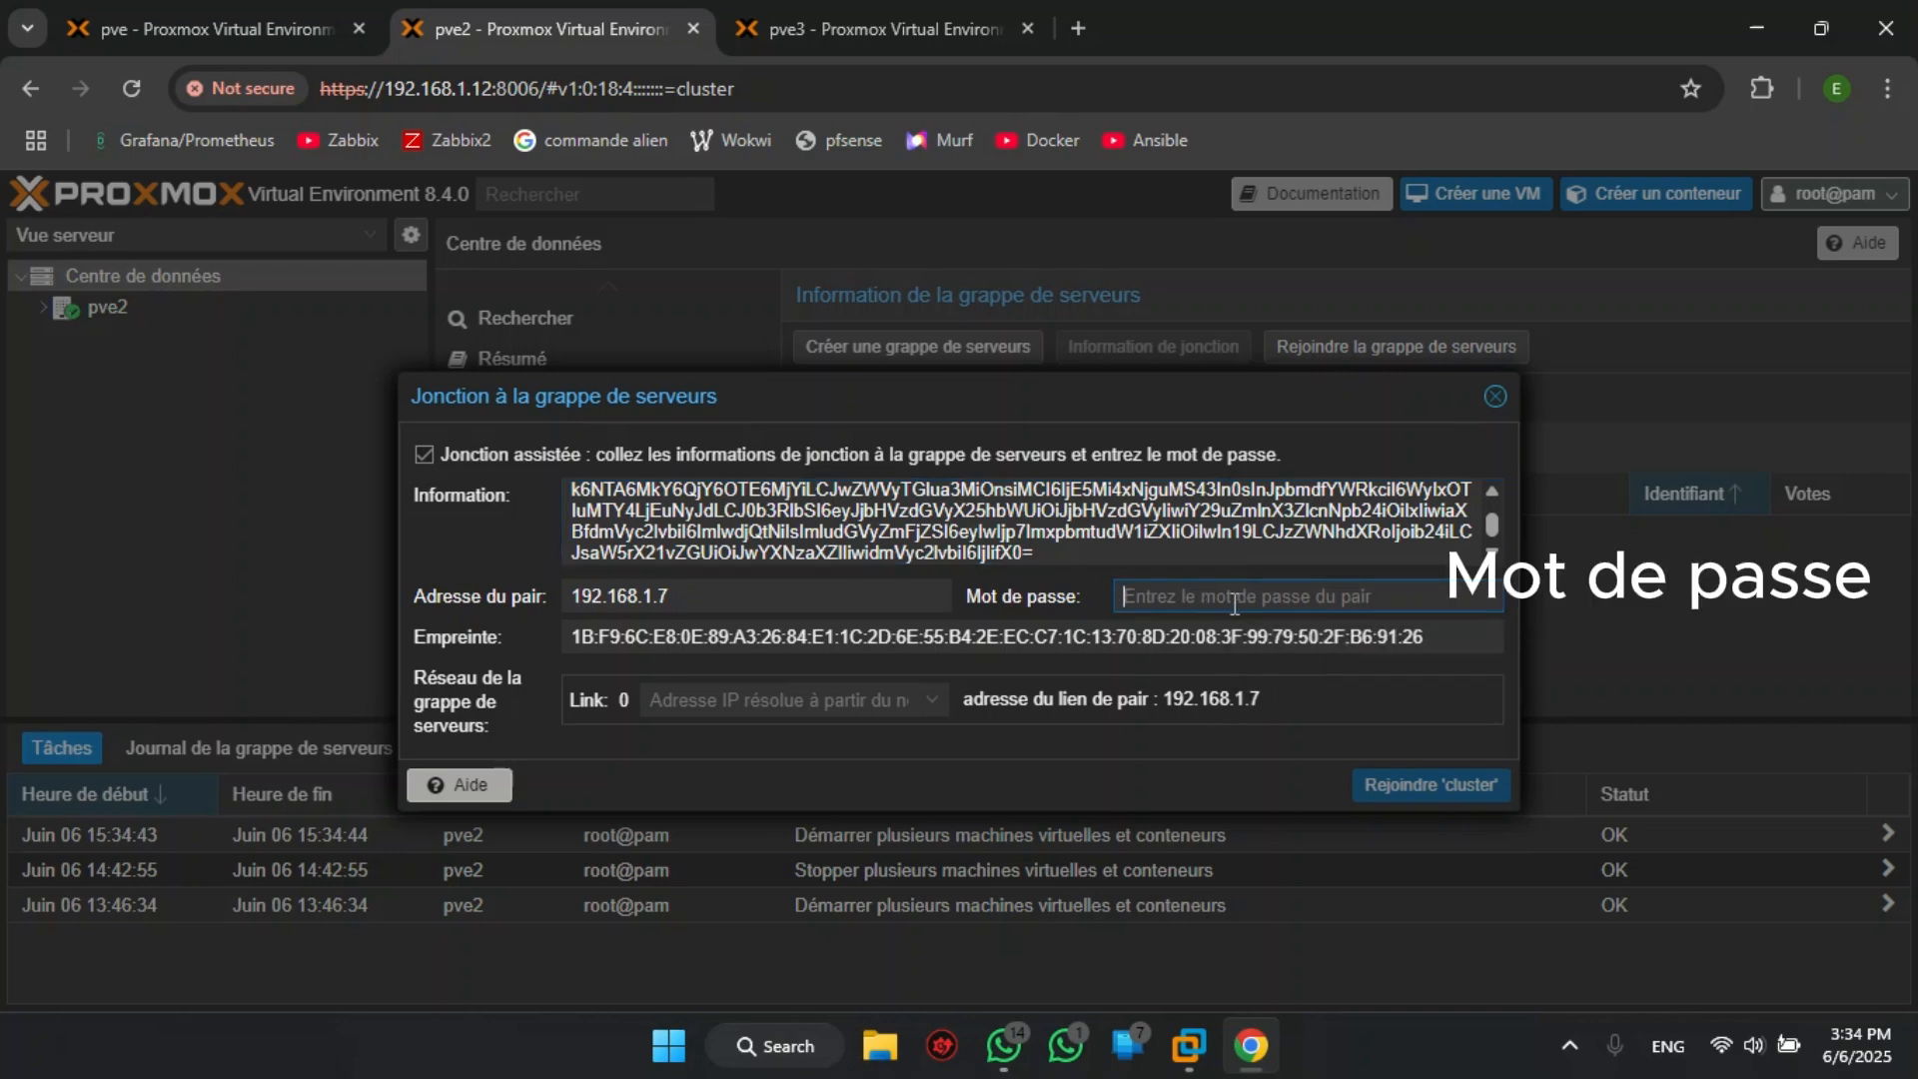
type("•••••••")
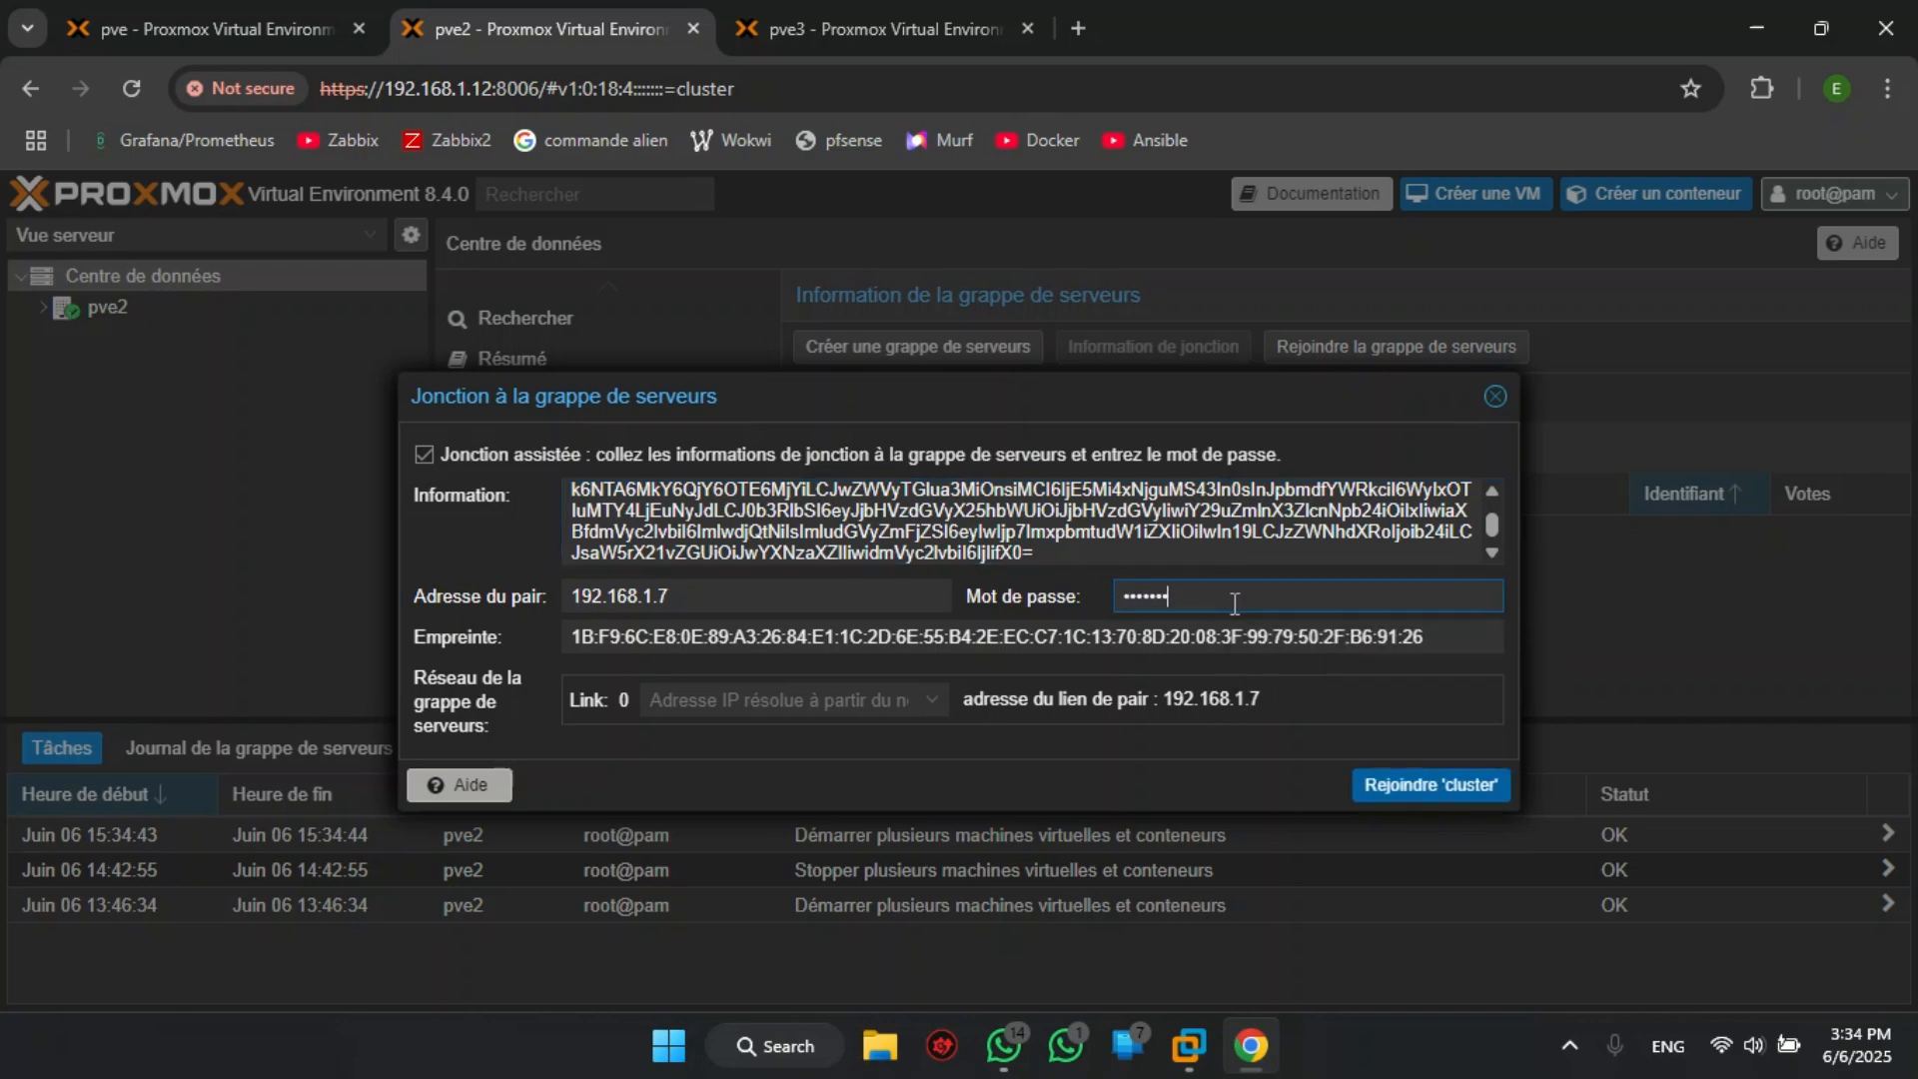
left_click(783, 599)
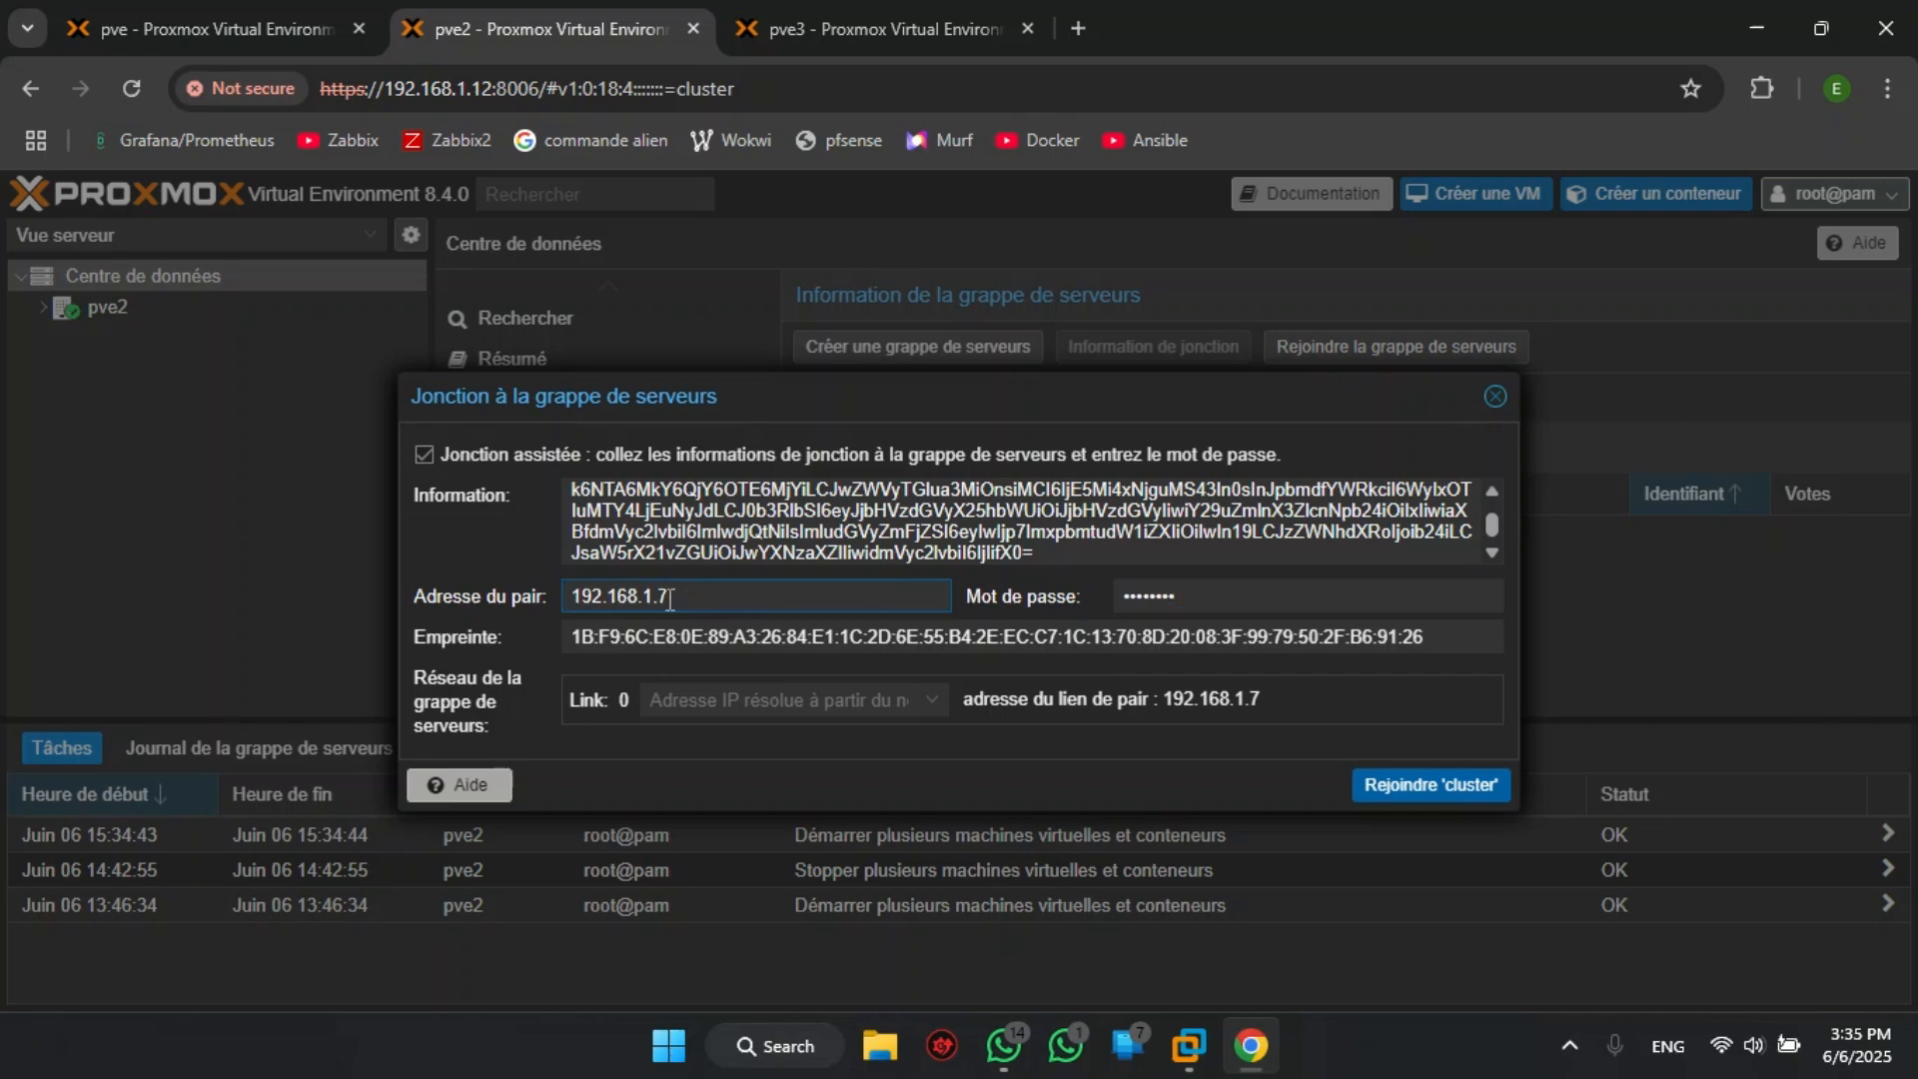
left_click(1292, 598)
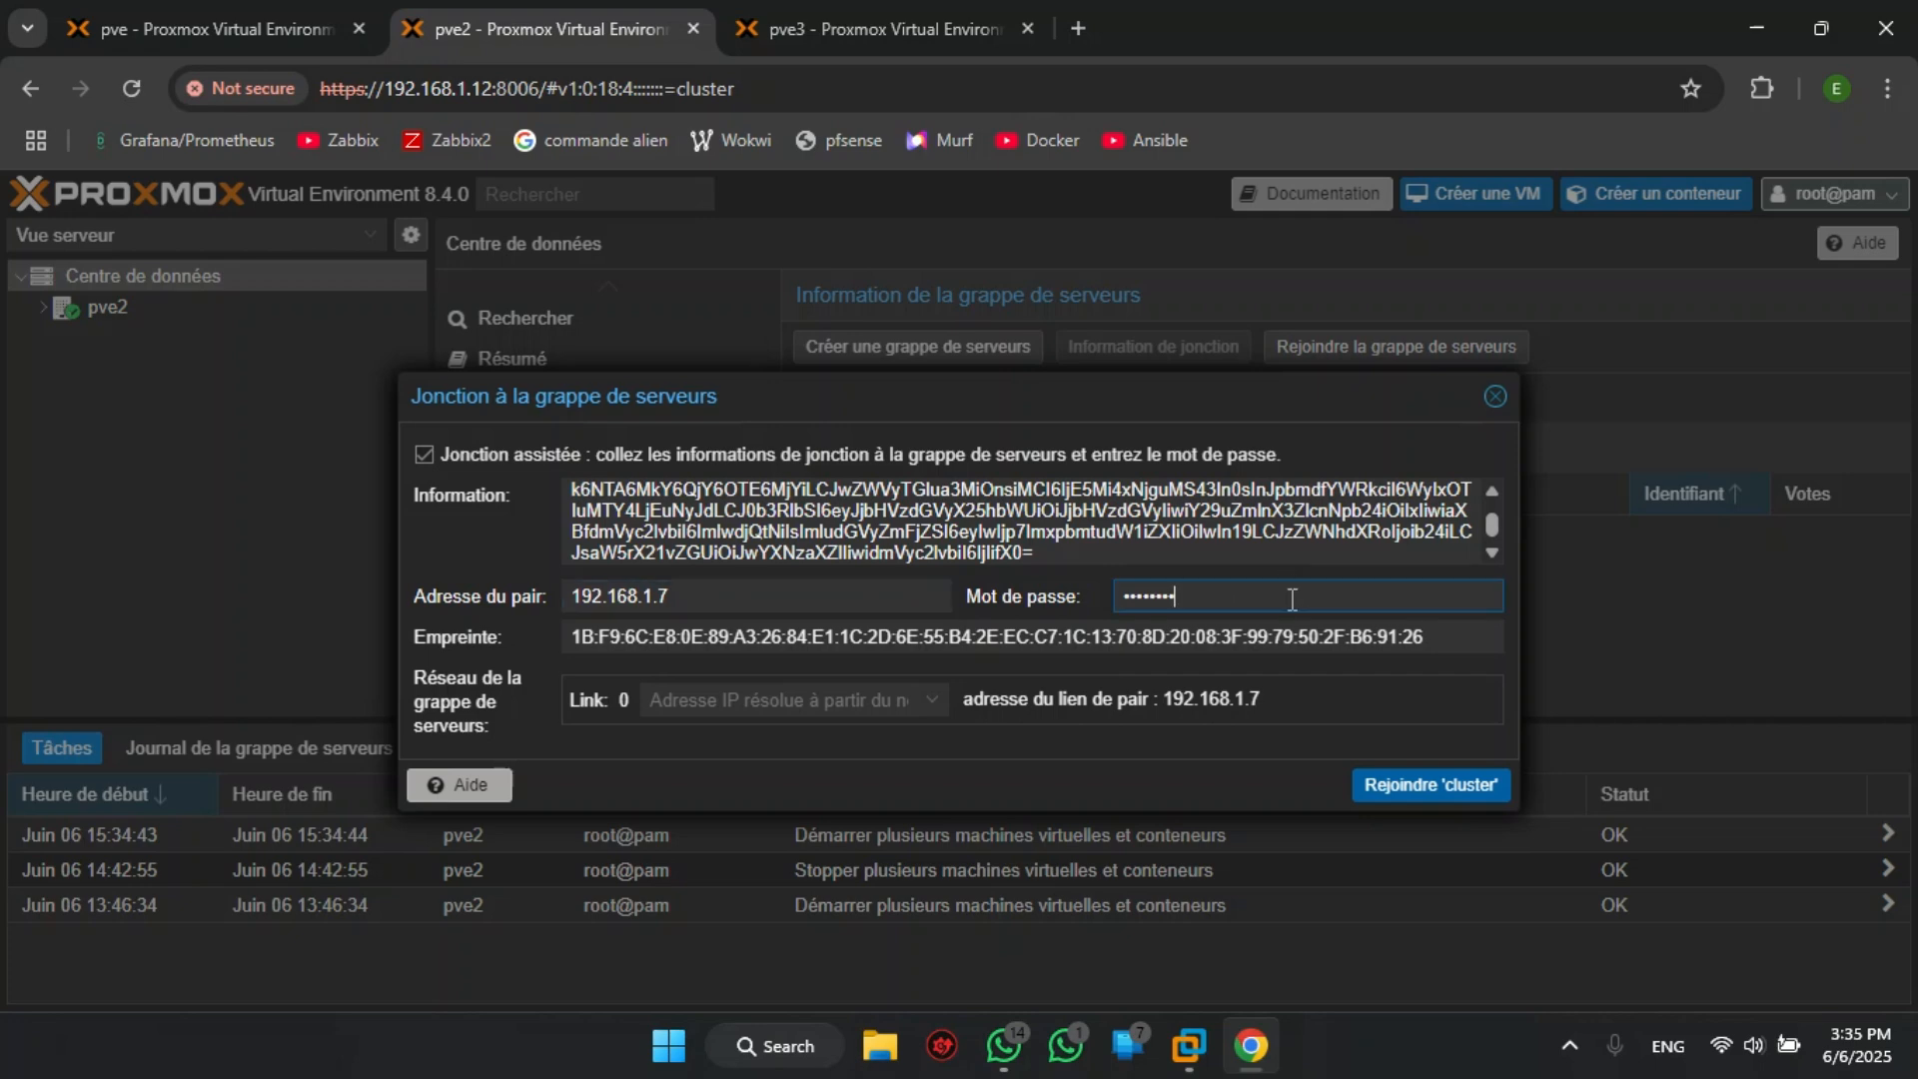
key("ctrl+a")
key("BackSpace")
type("••")
- Set link 0 to 192.168.1.12 and join pve2 to the cluster
left_click(925, 709)
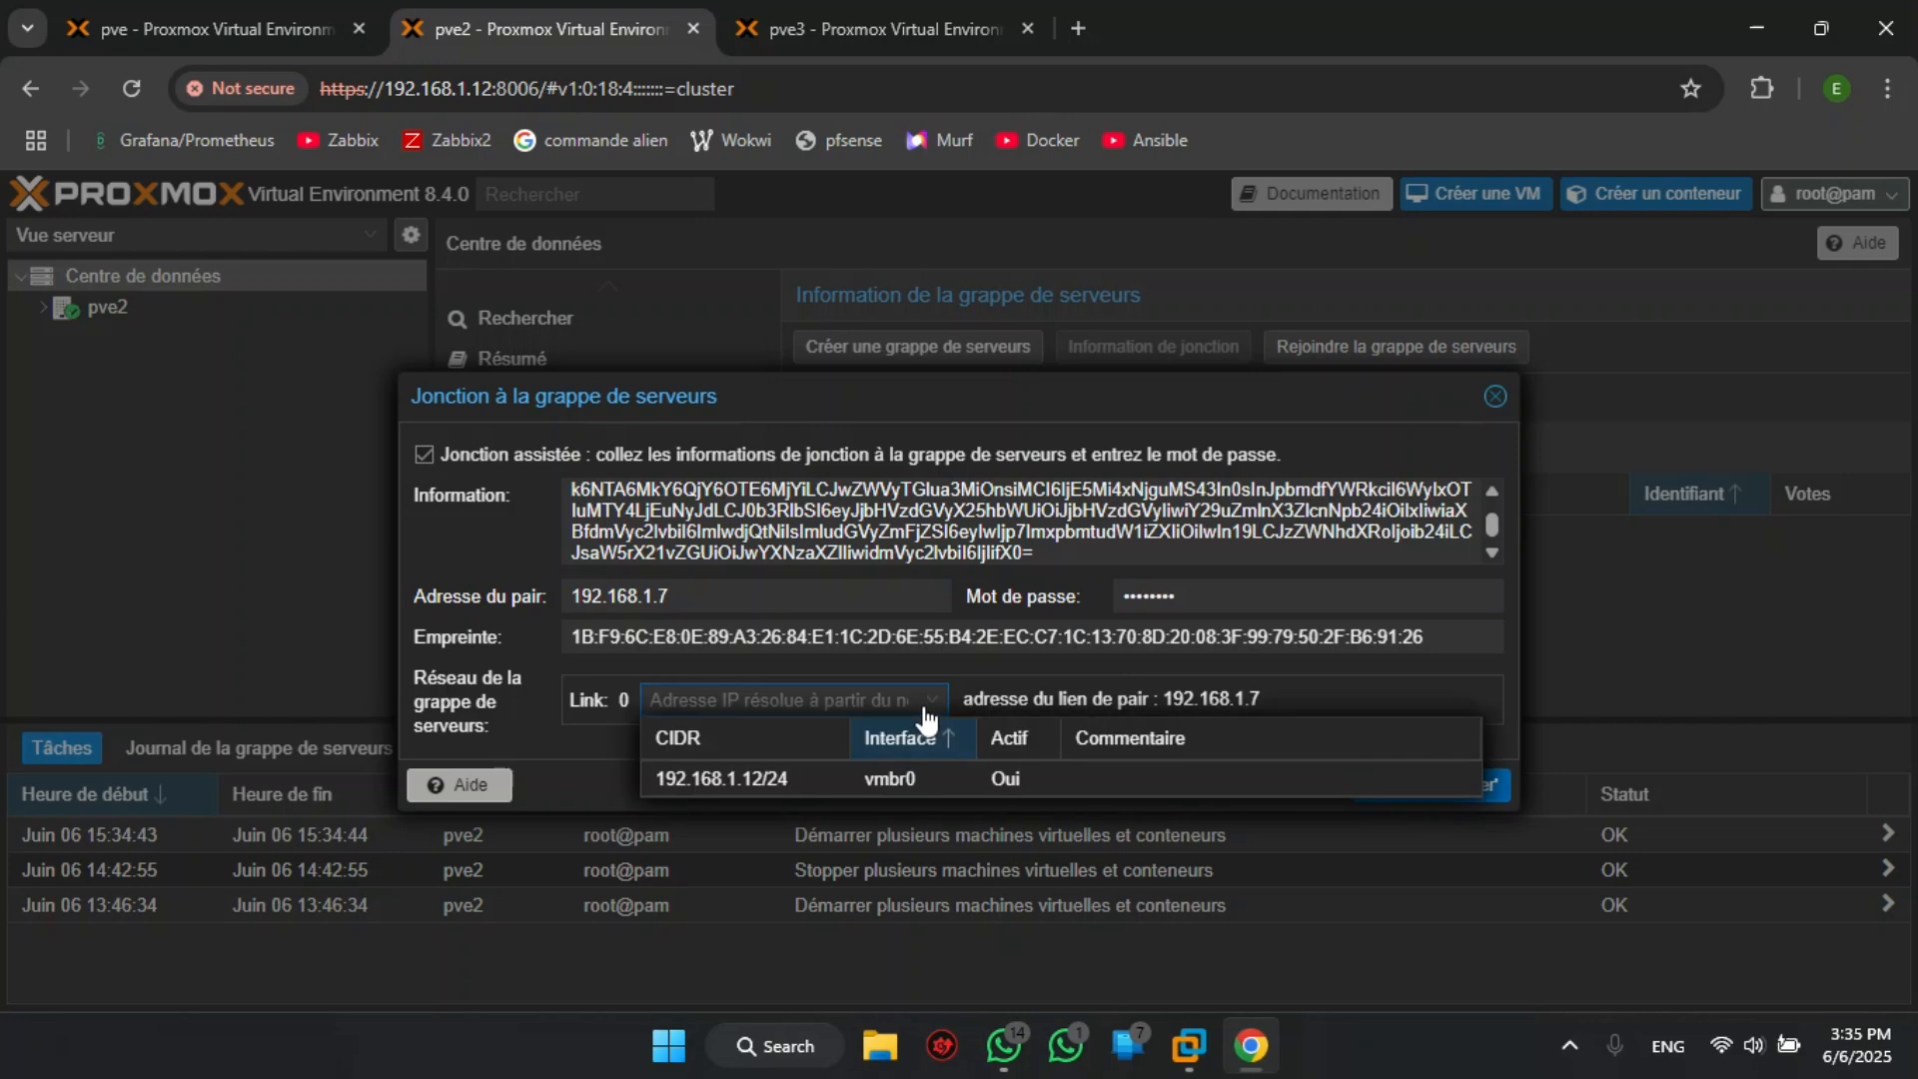
left_click(825, 786)
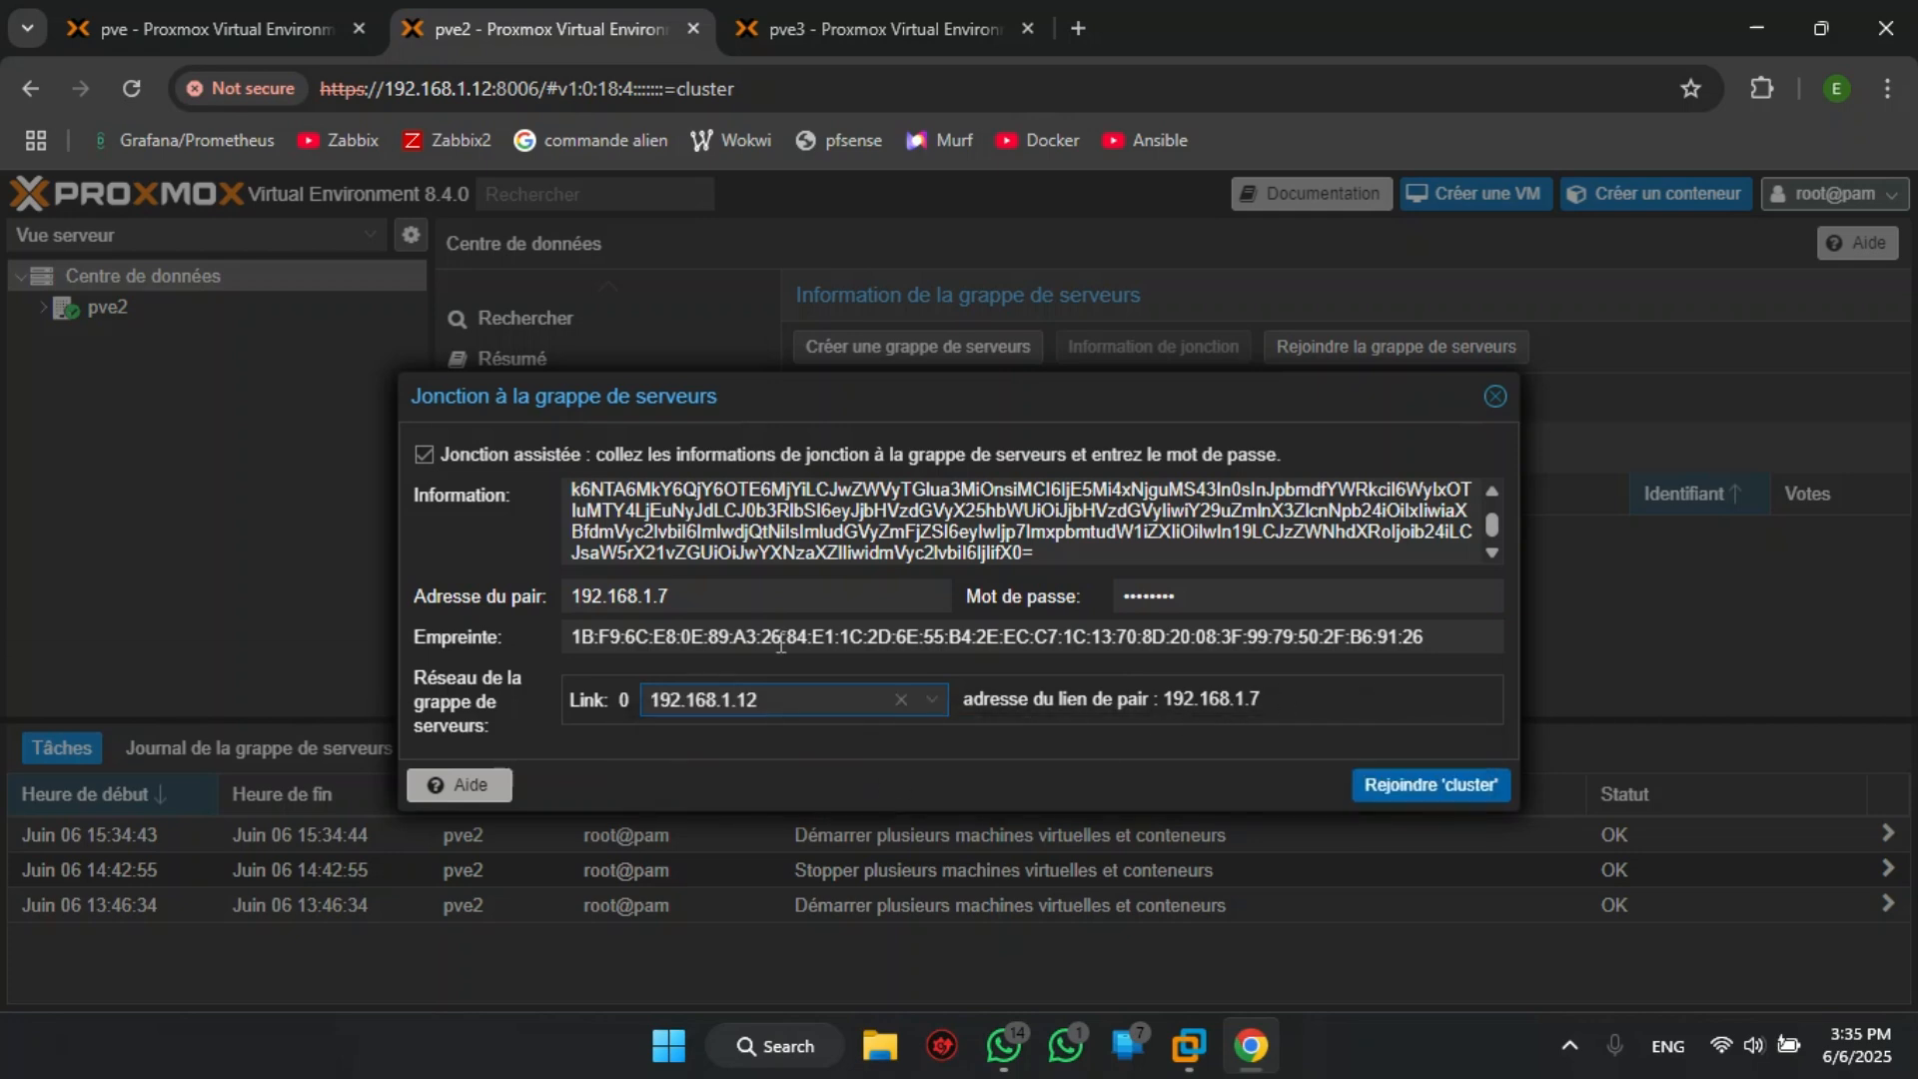
left_click(1417, 787)
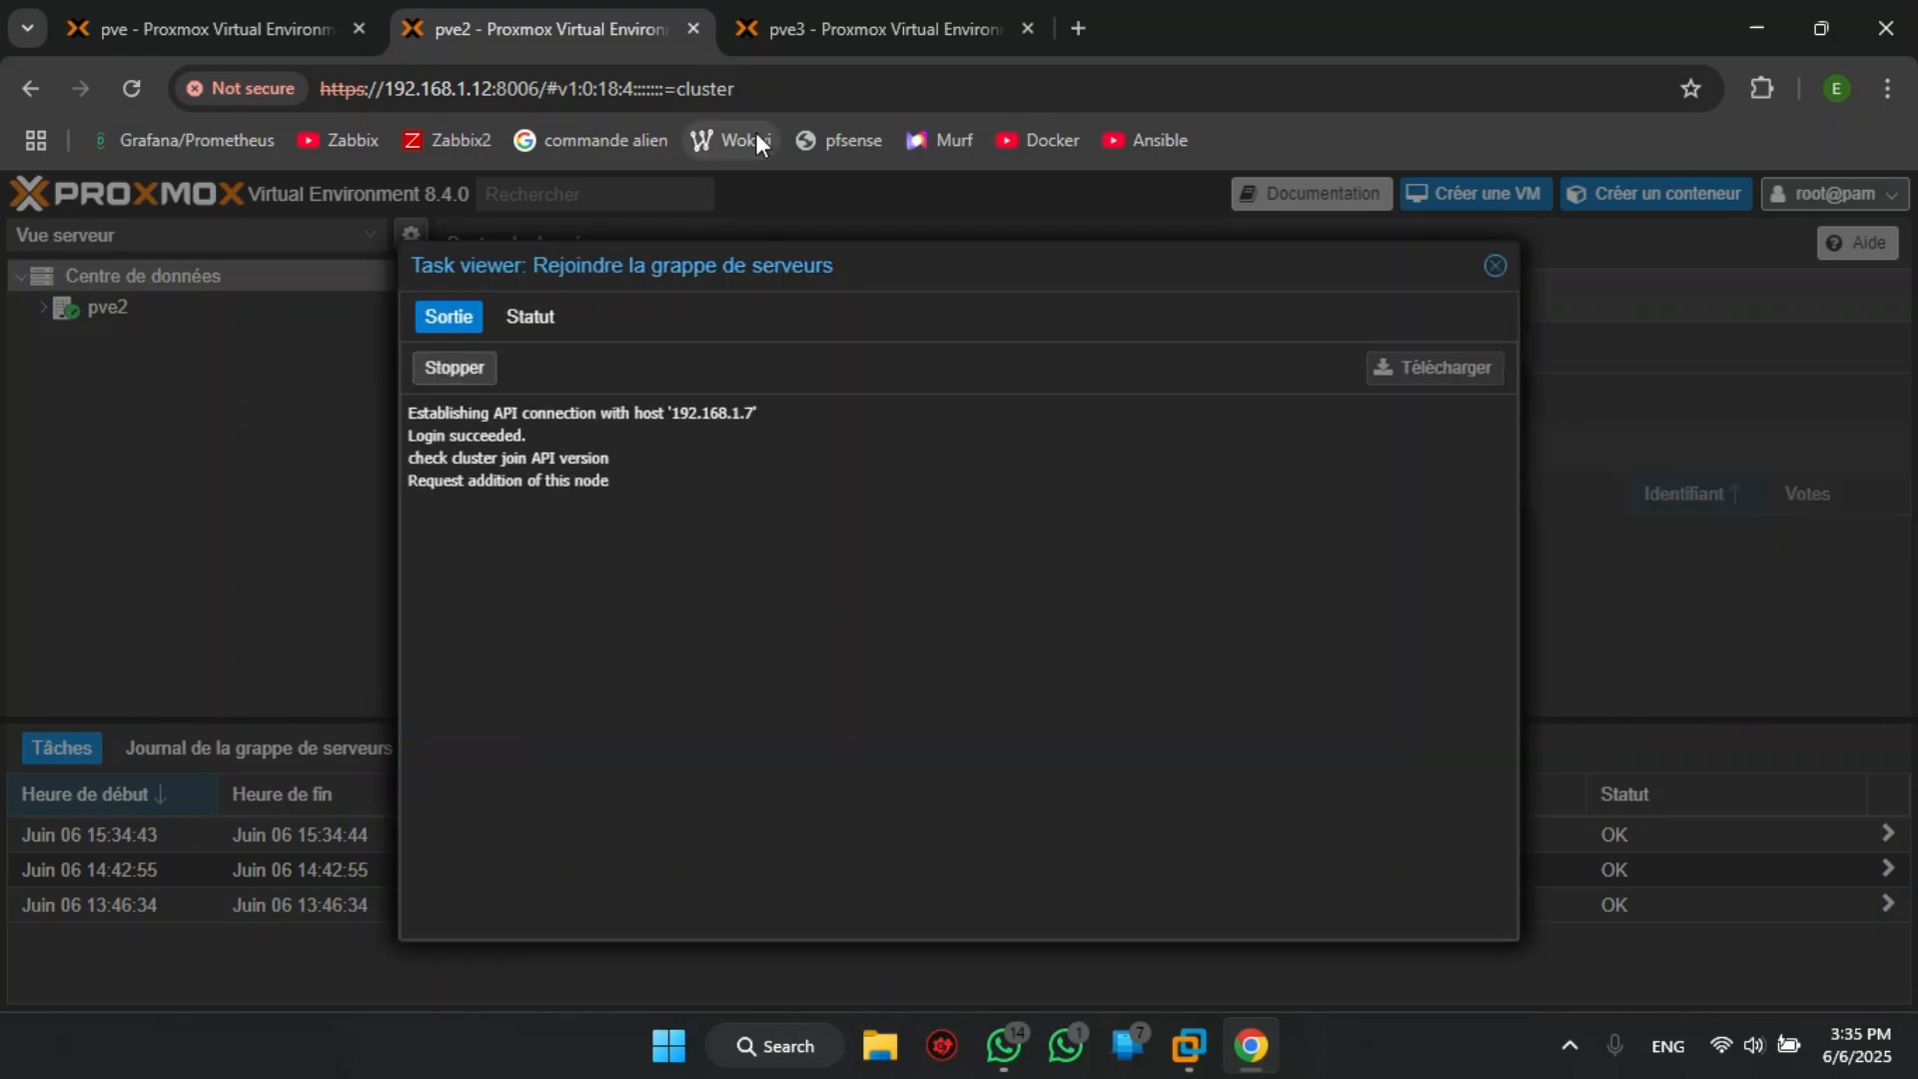
- Check the Proxmox3 console, the pve3 web page and pve2's join task output
left_click(883, 27)
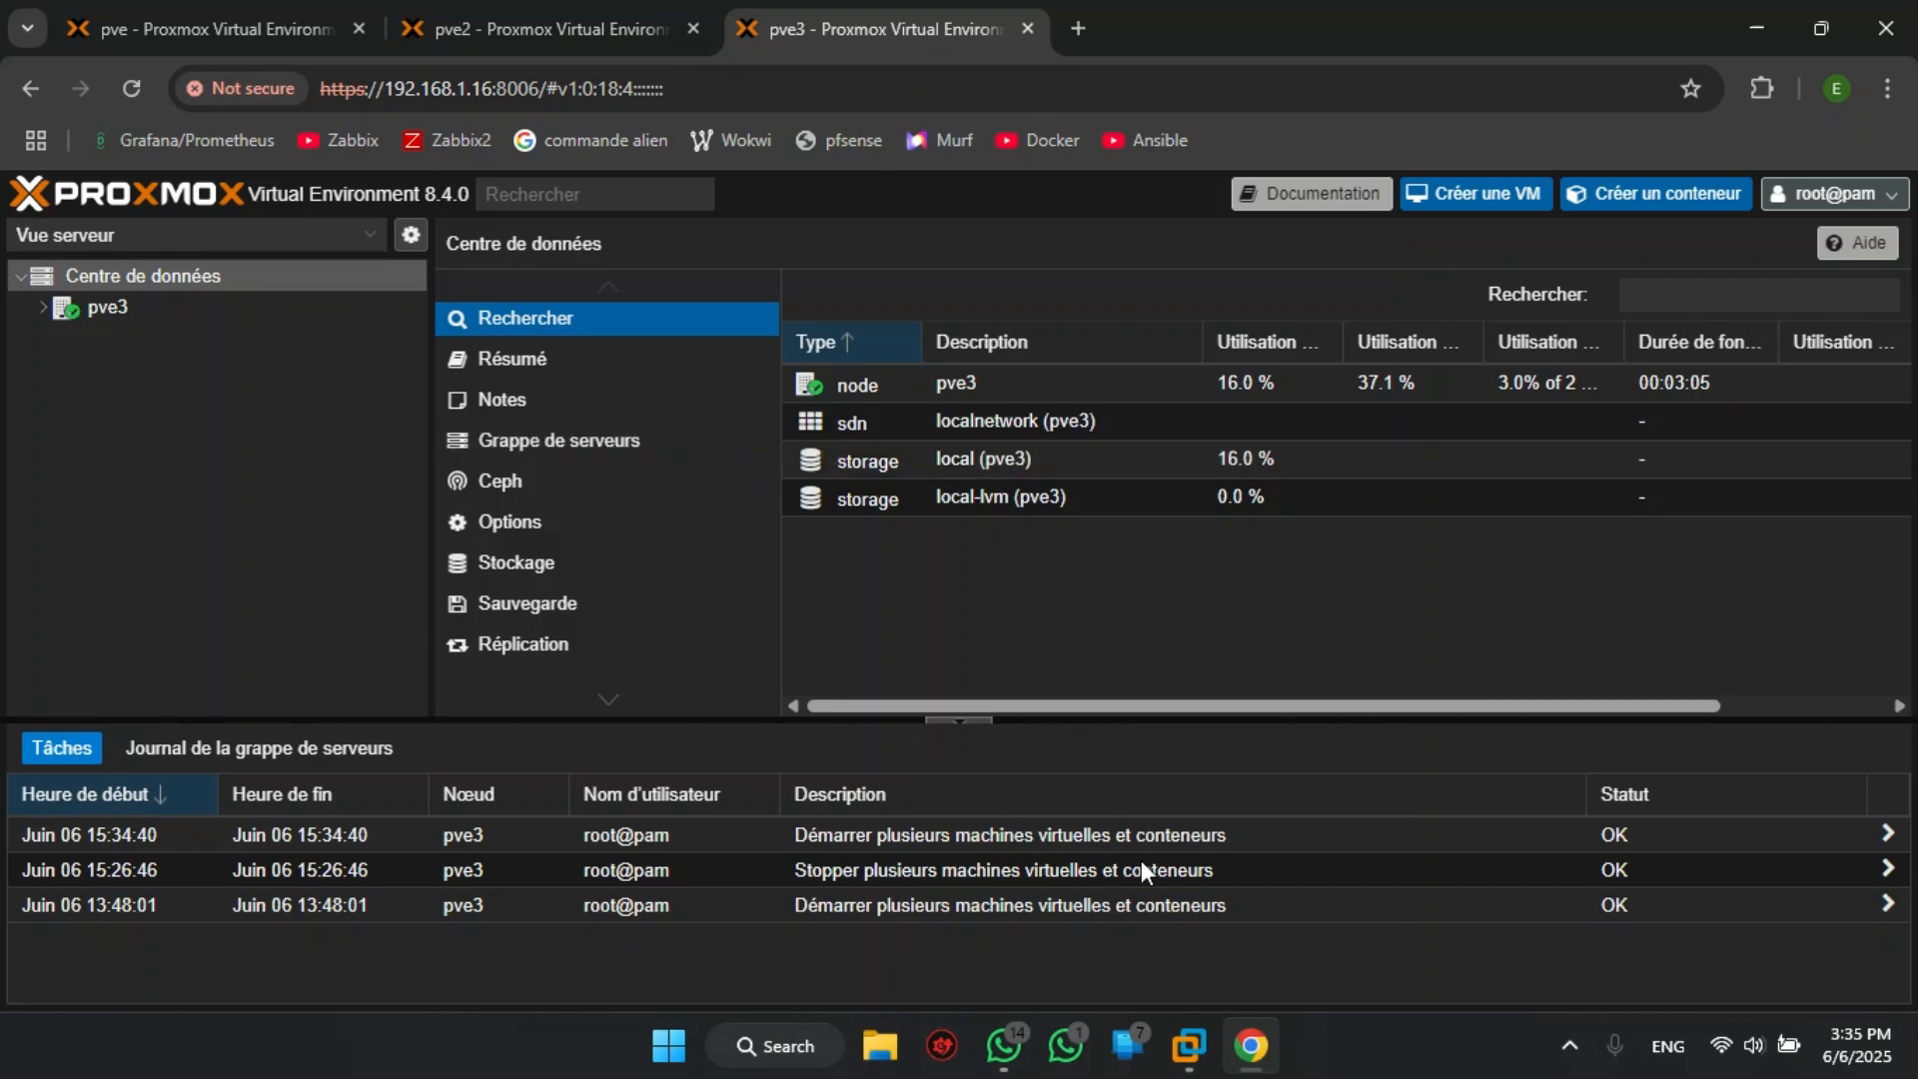
mouse_move(1188, 1046)
left_click(1165, 939)
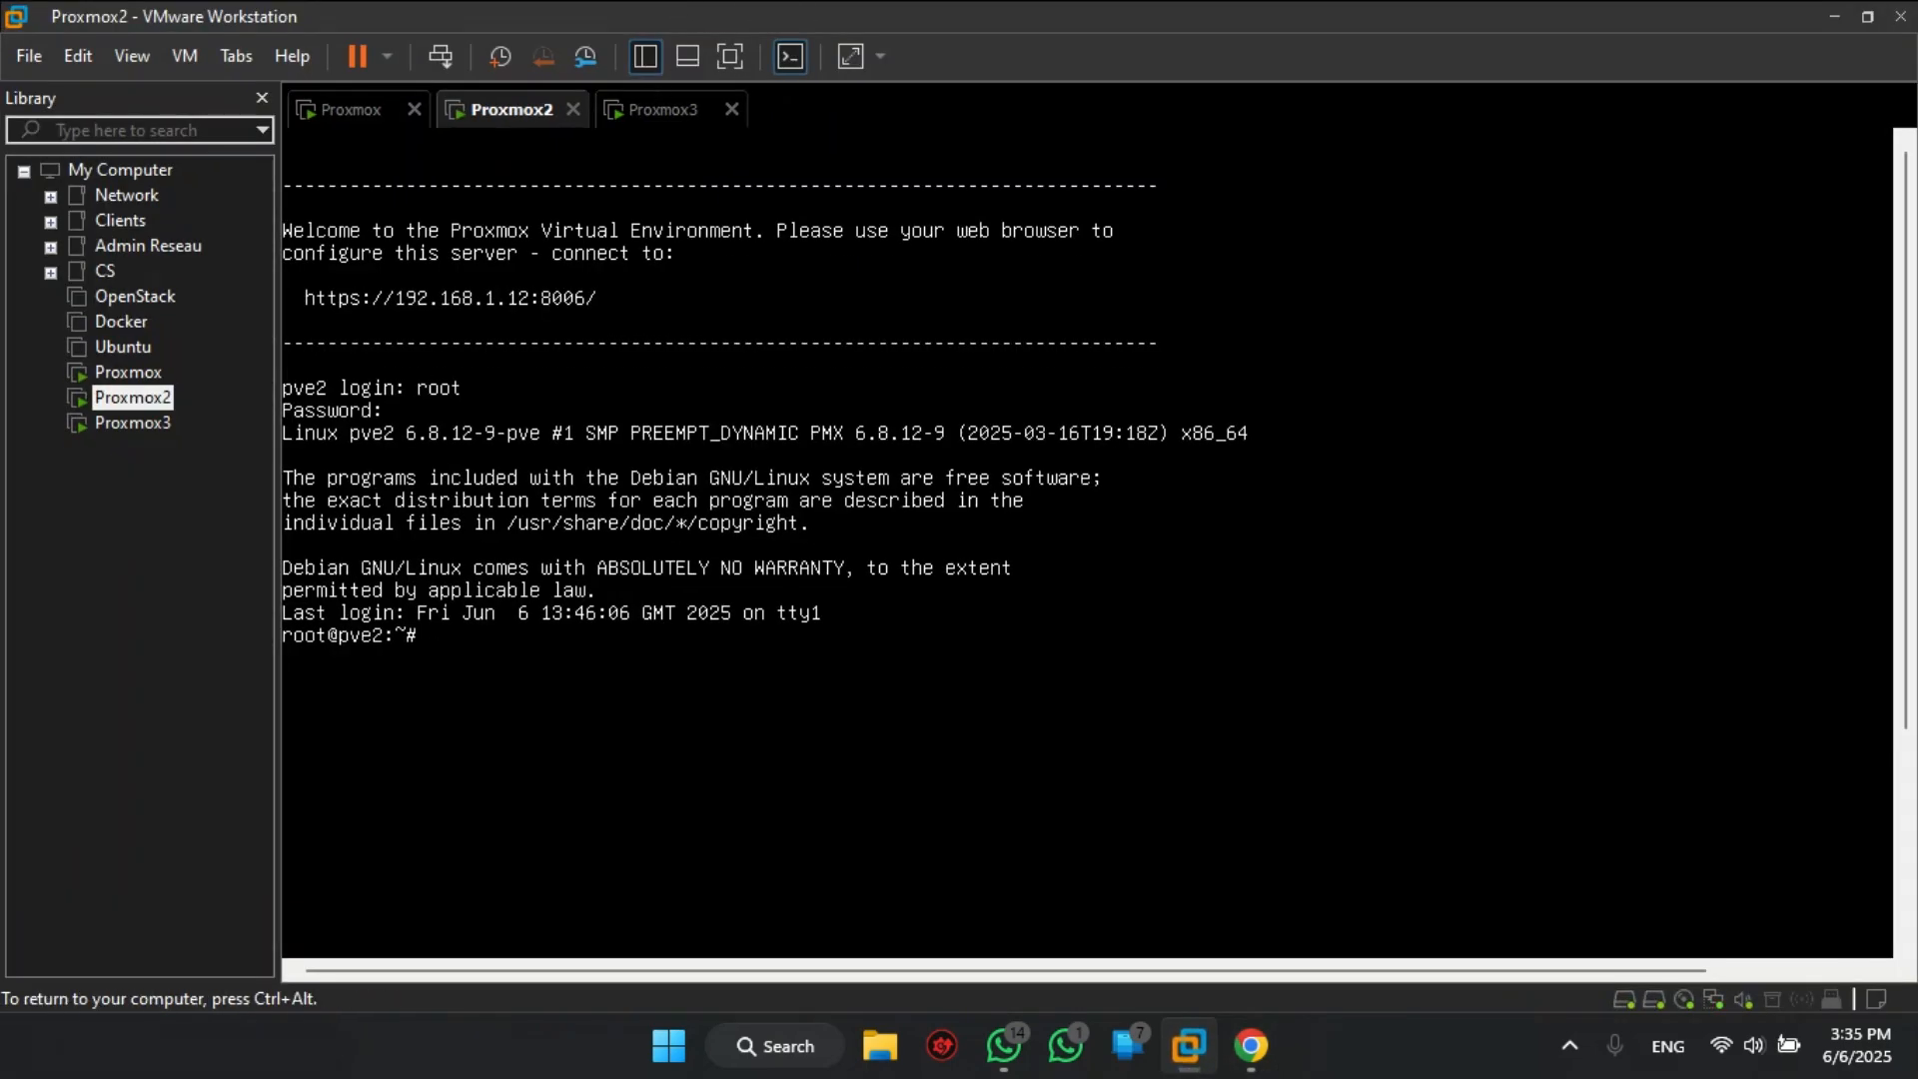
left_click(667, 112)
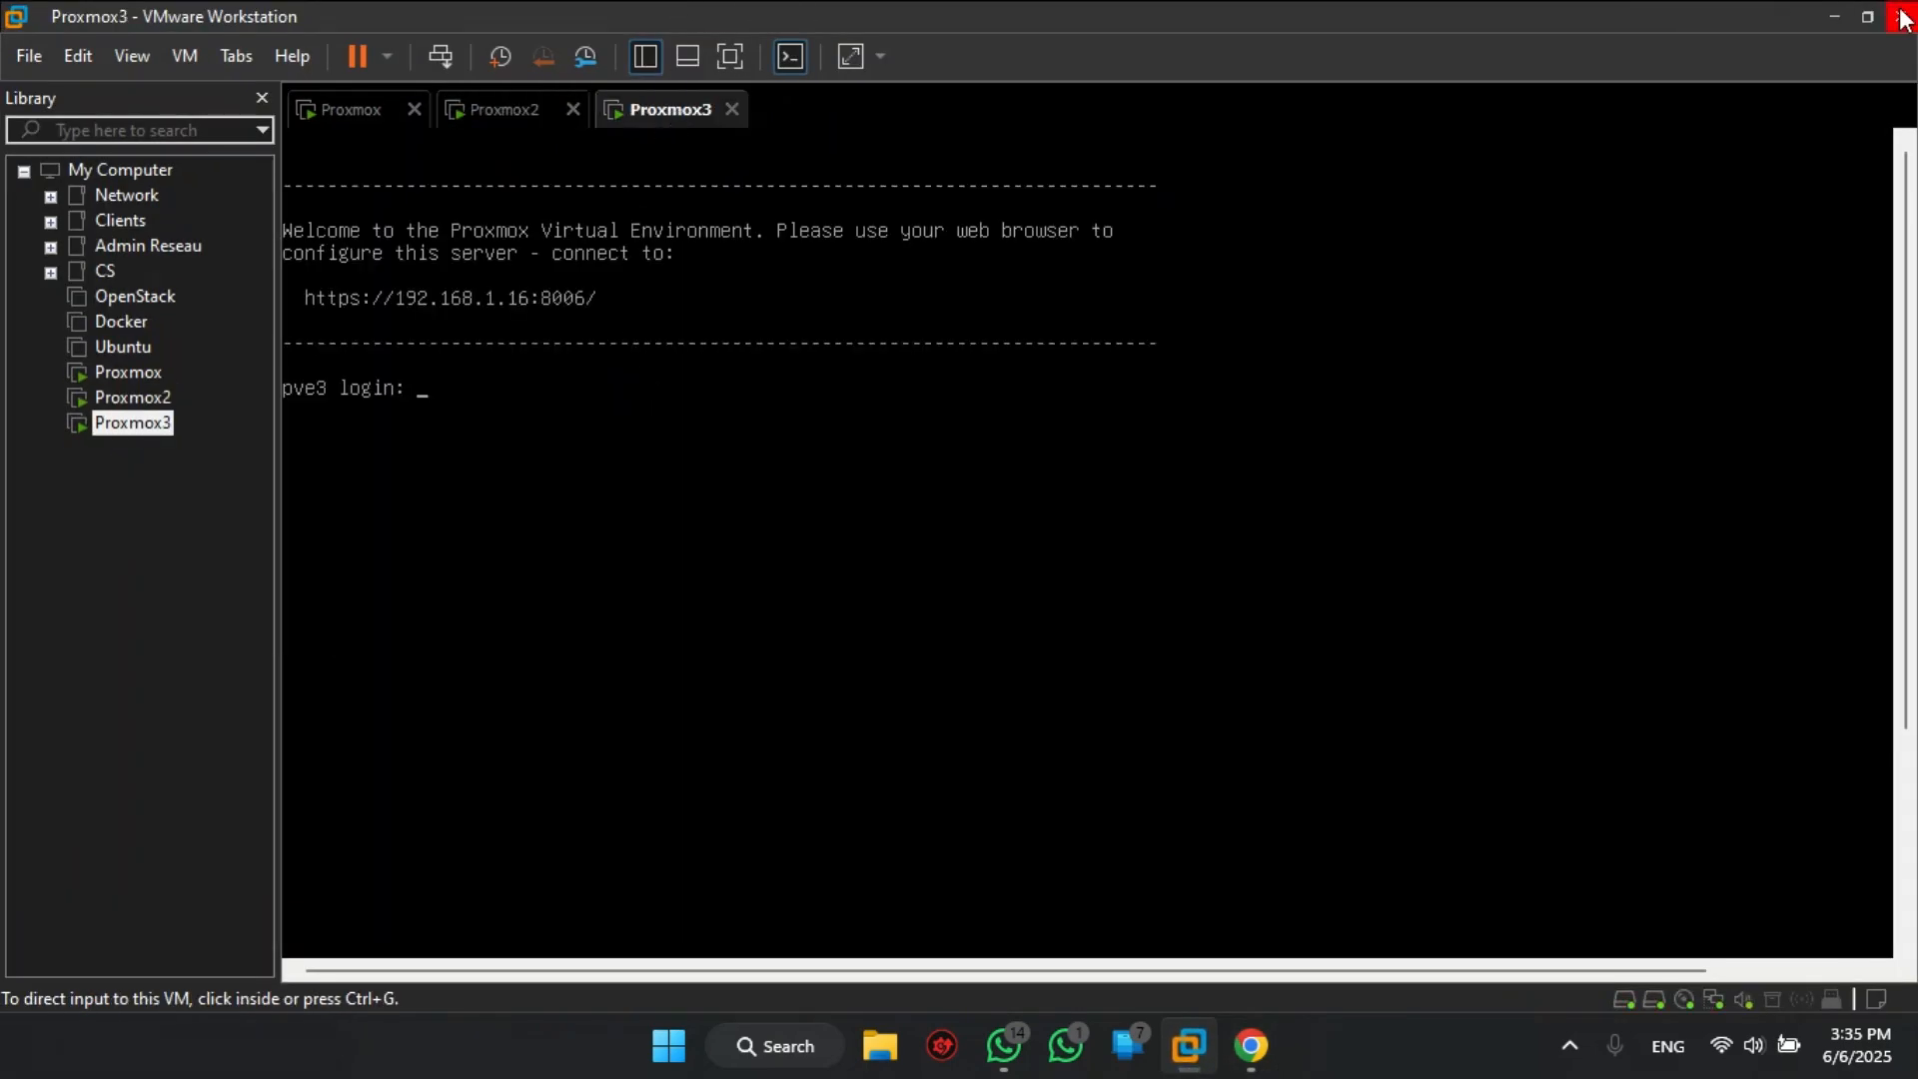
left_click(1834, 16)
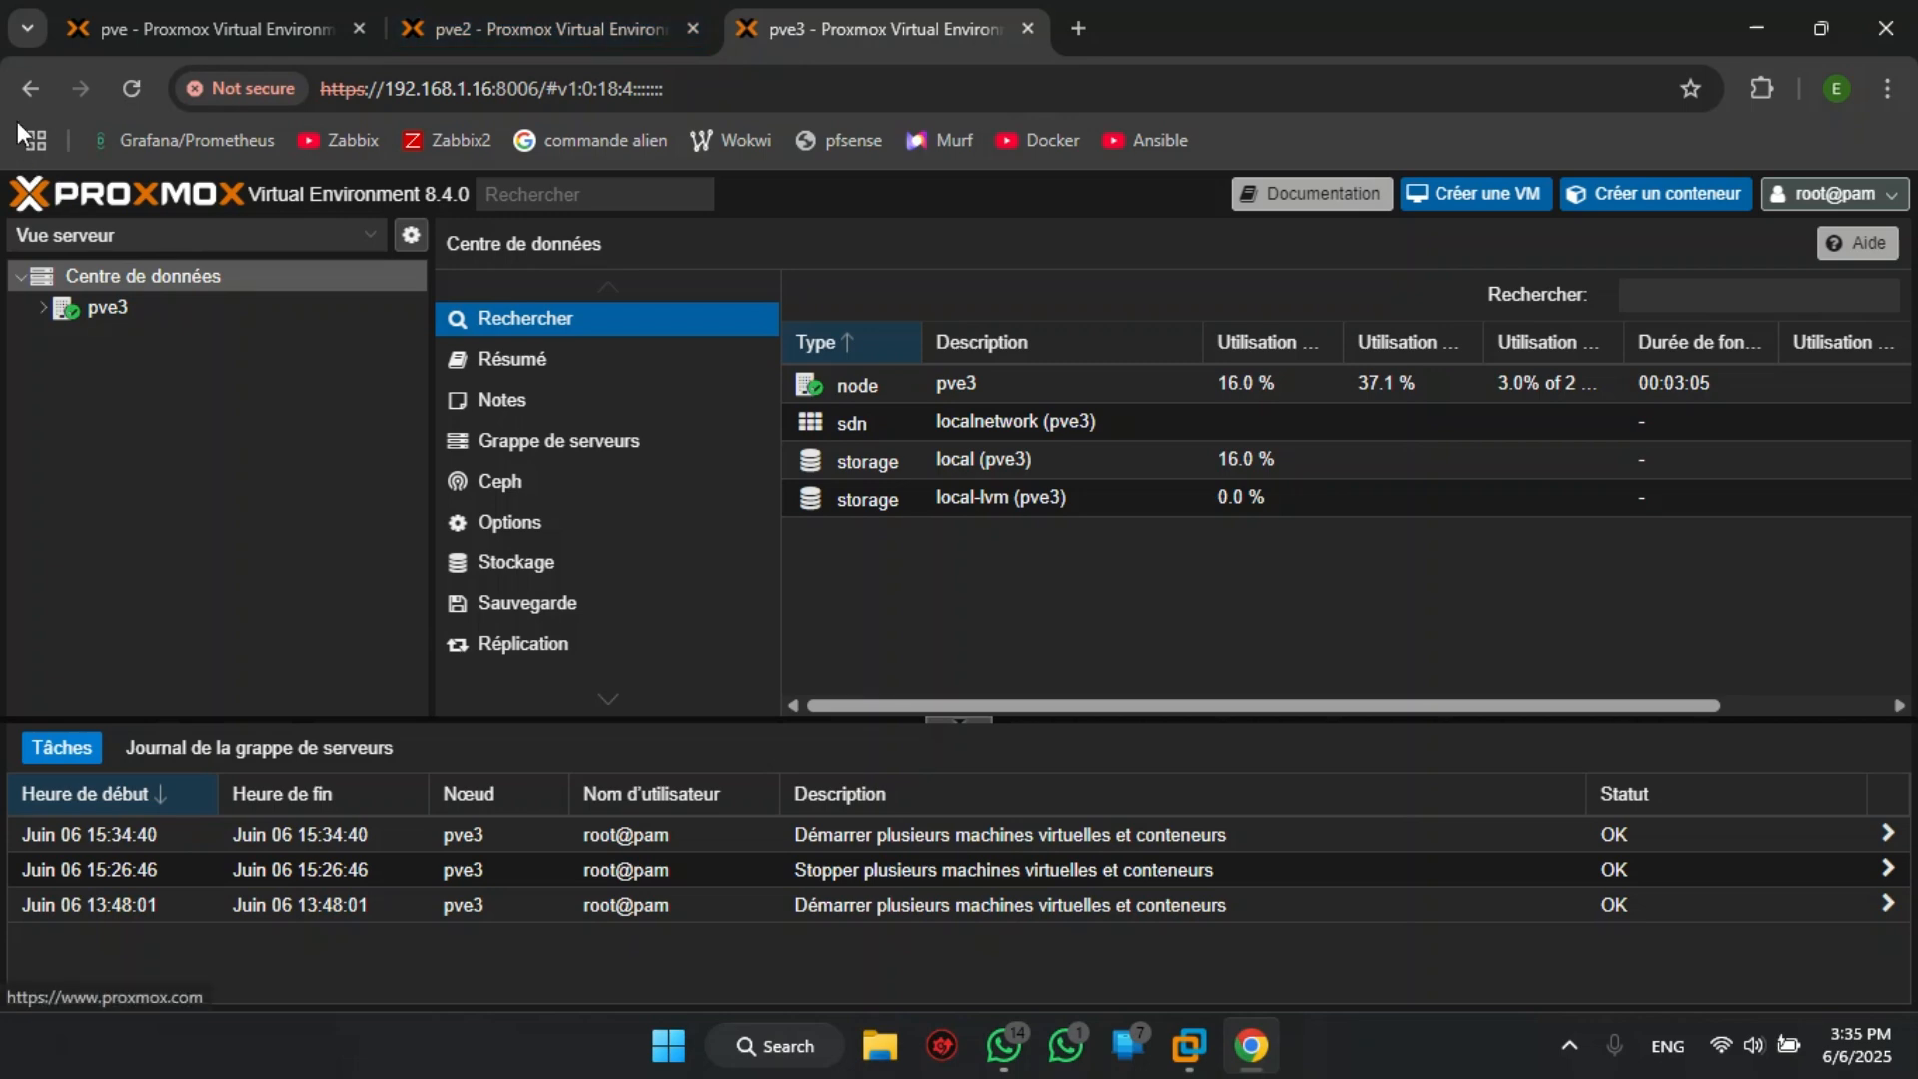
left_click(122, 88)
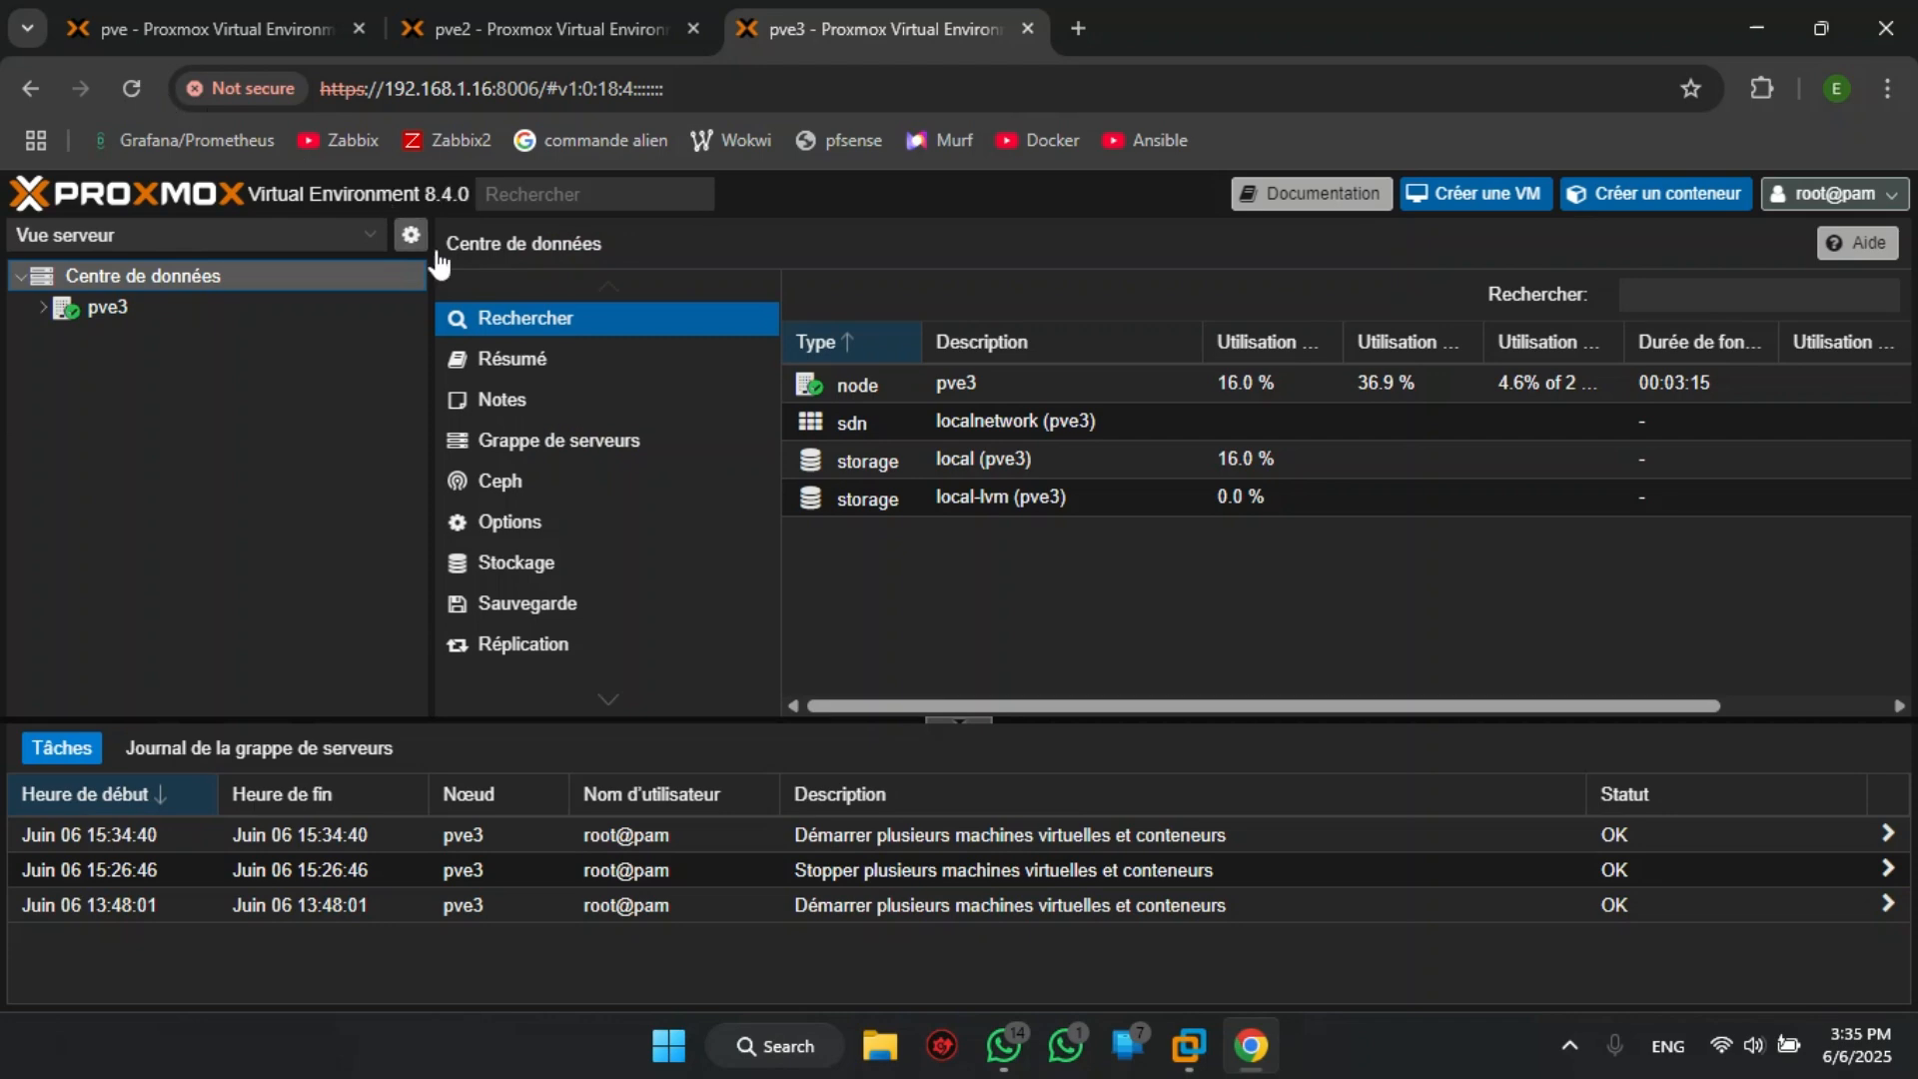
left_click(516, 34)
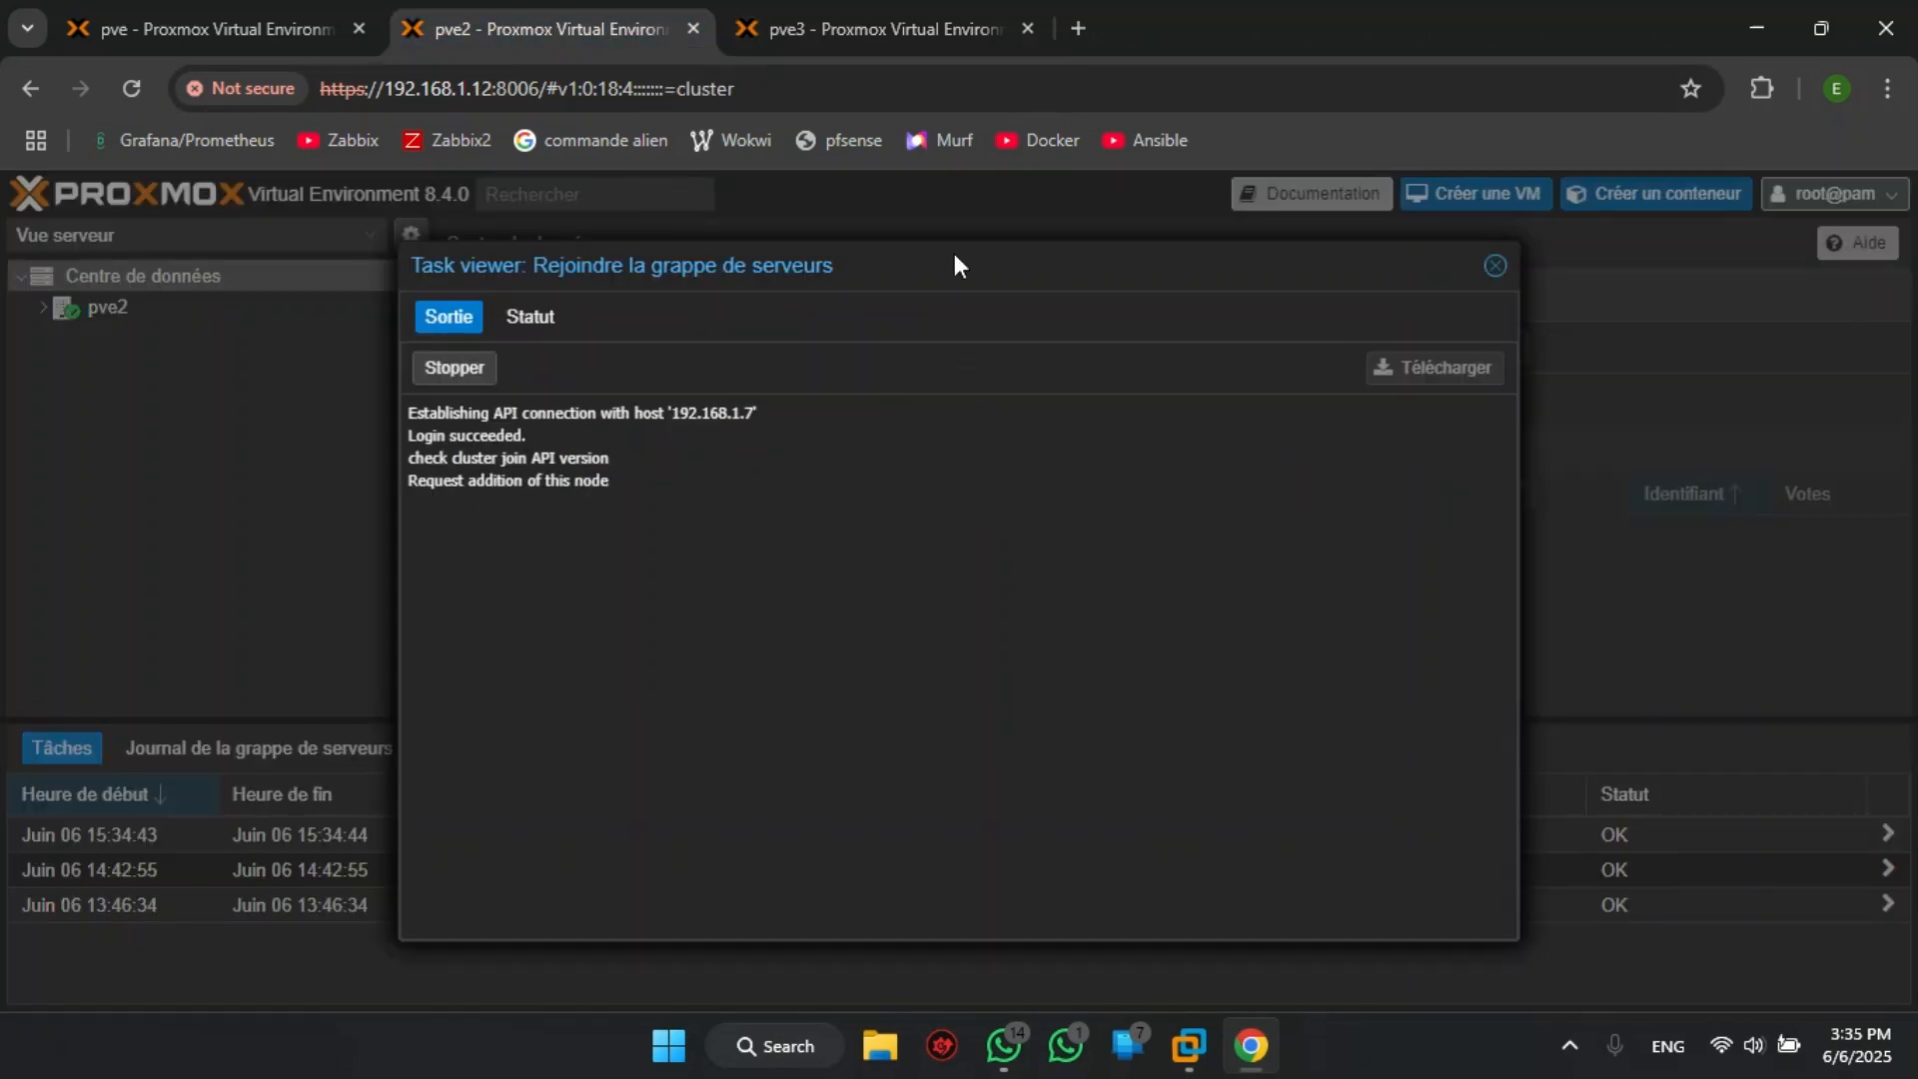
- Open pve3's cluster join dialog, paste the join information and enter the peer node's root password
left_click(926, 32)
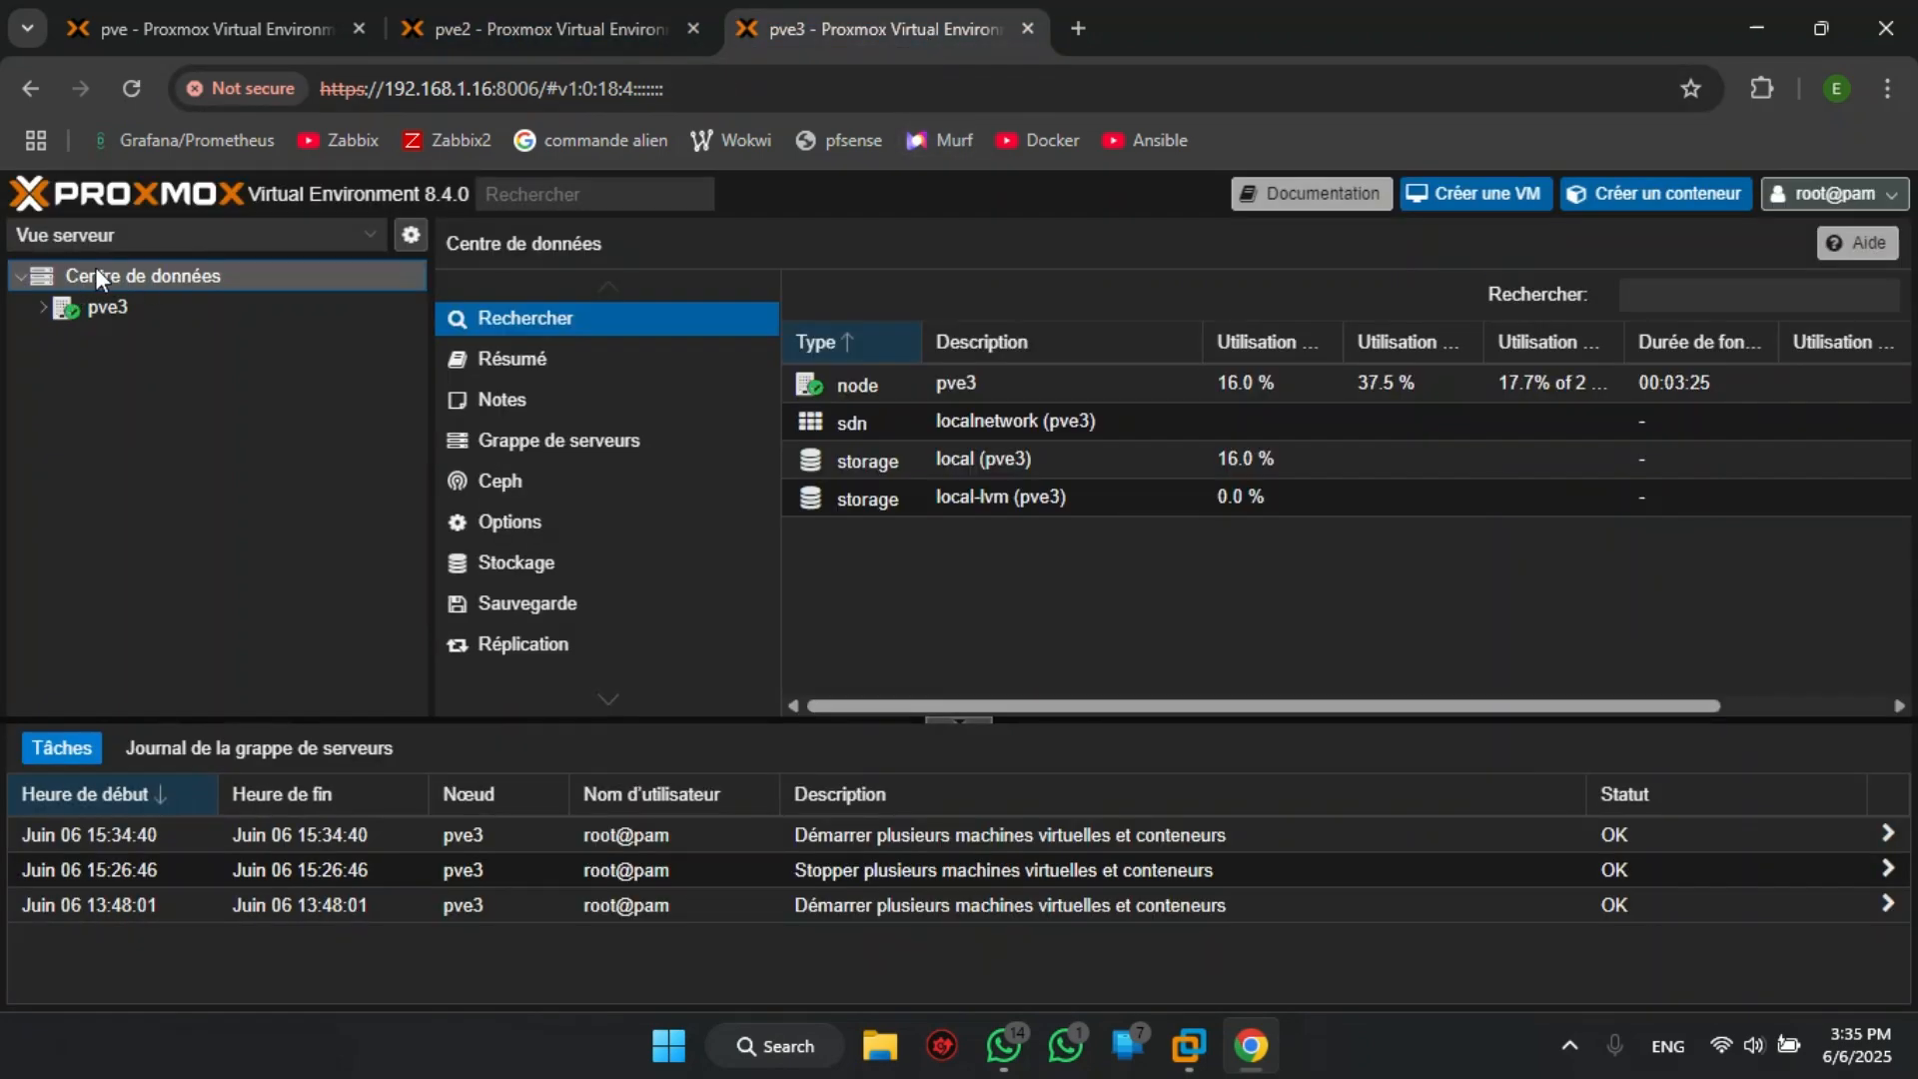
left_click(535, 452)
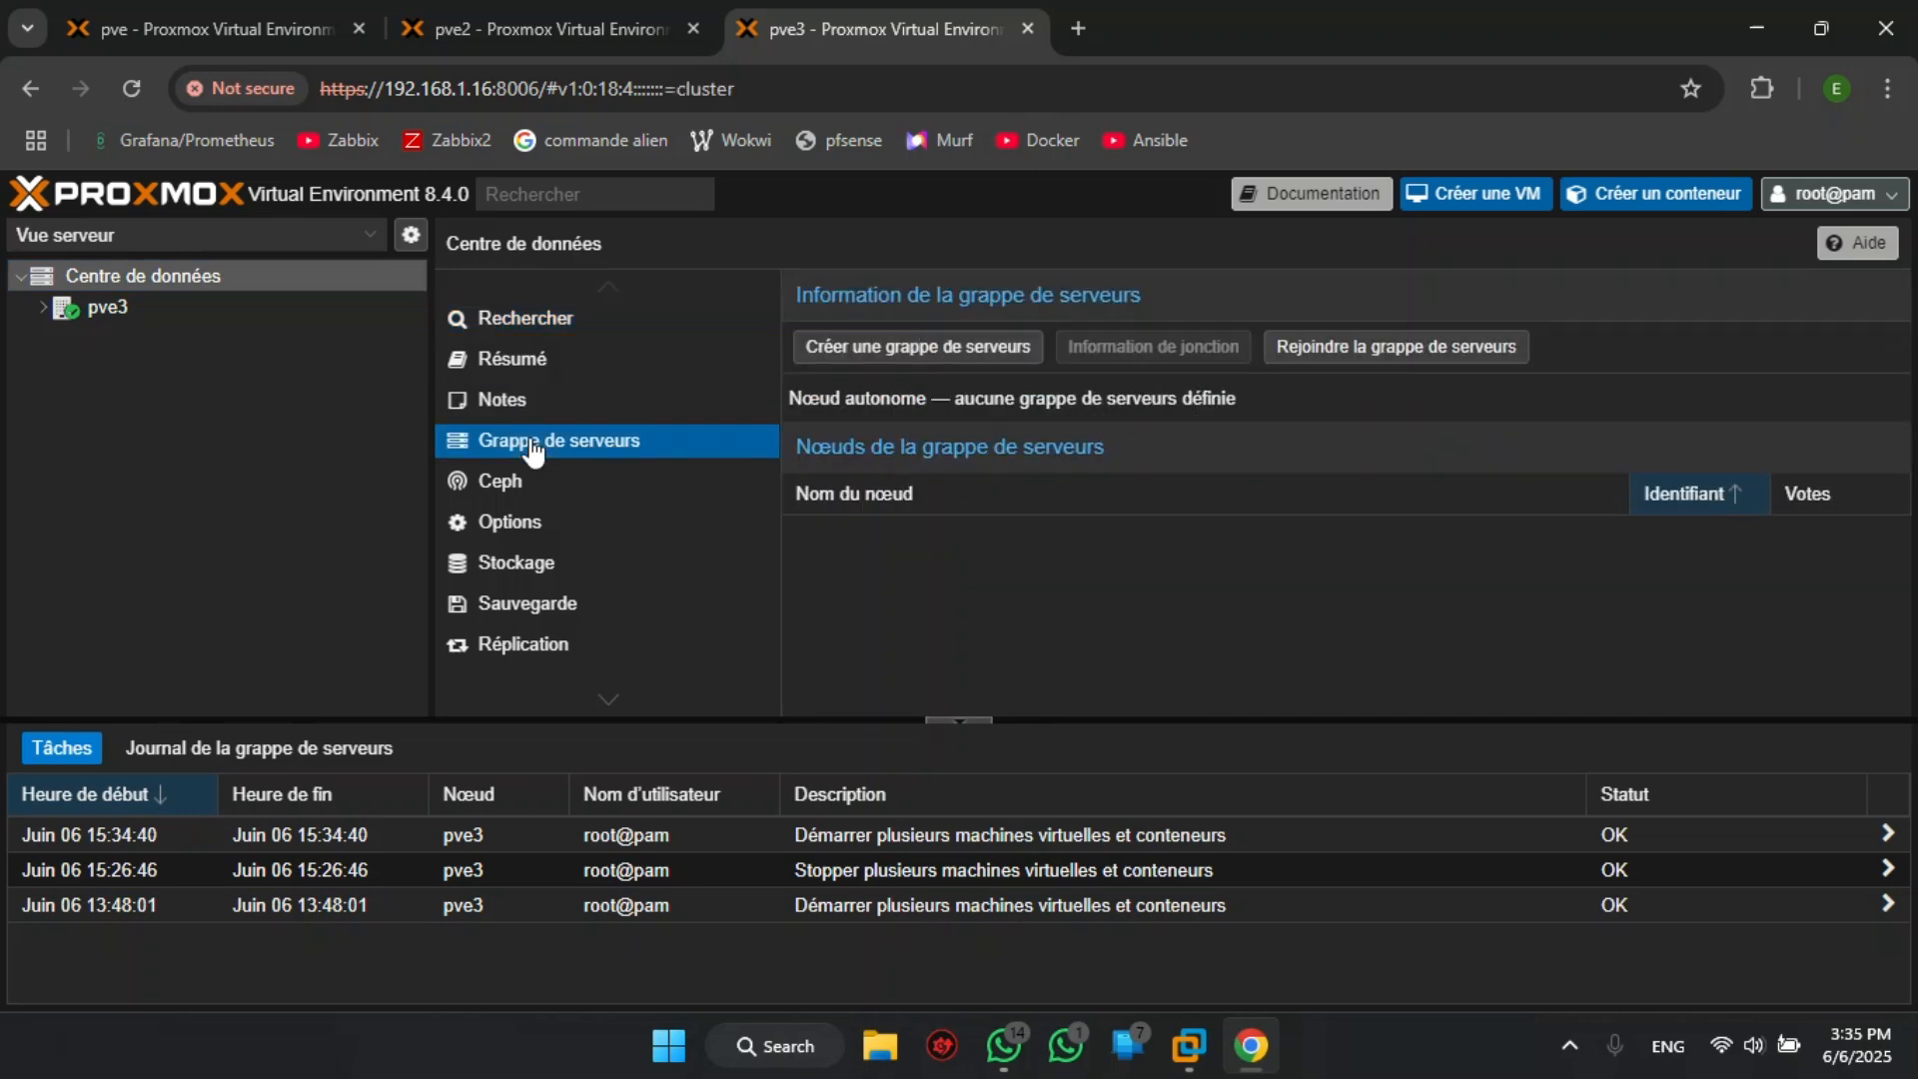
left_click(1365, 349)
key("ctrl+v")
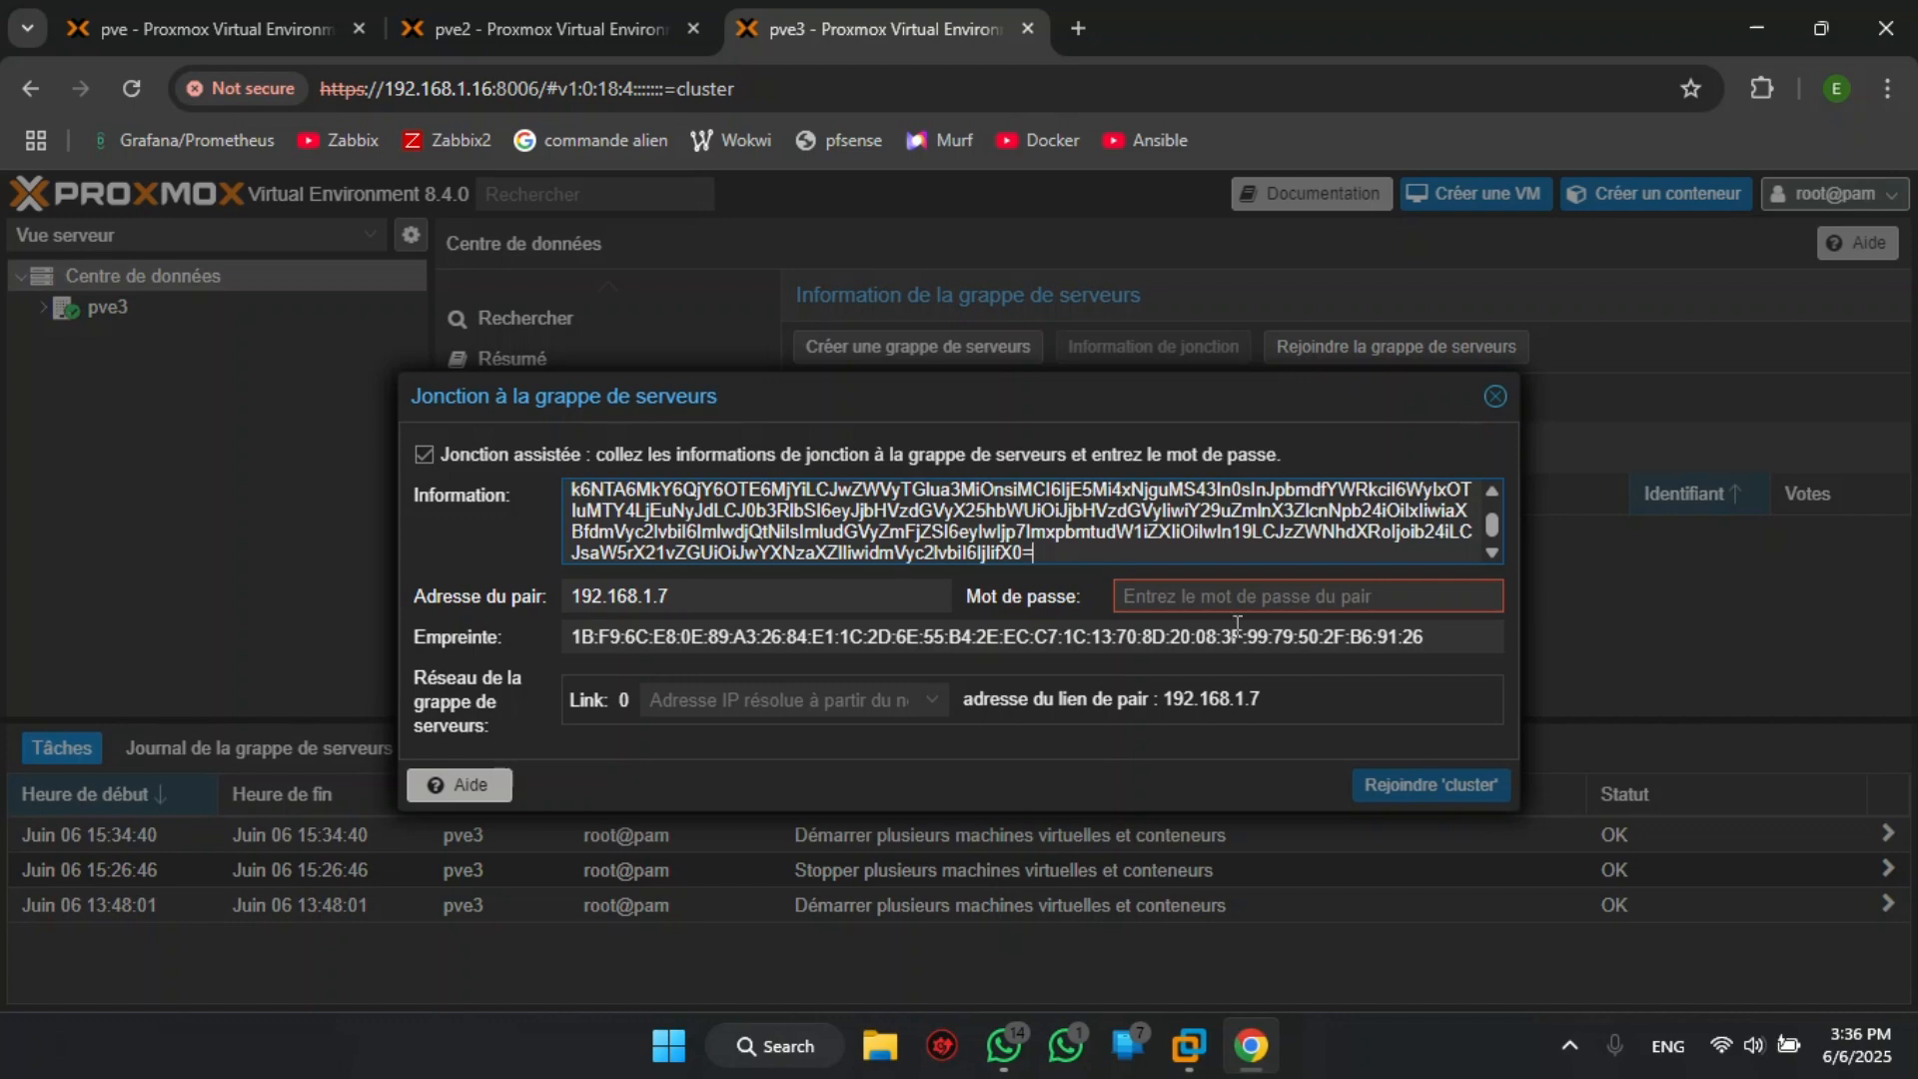
left_click(1295, 608)
type("***")
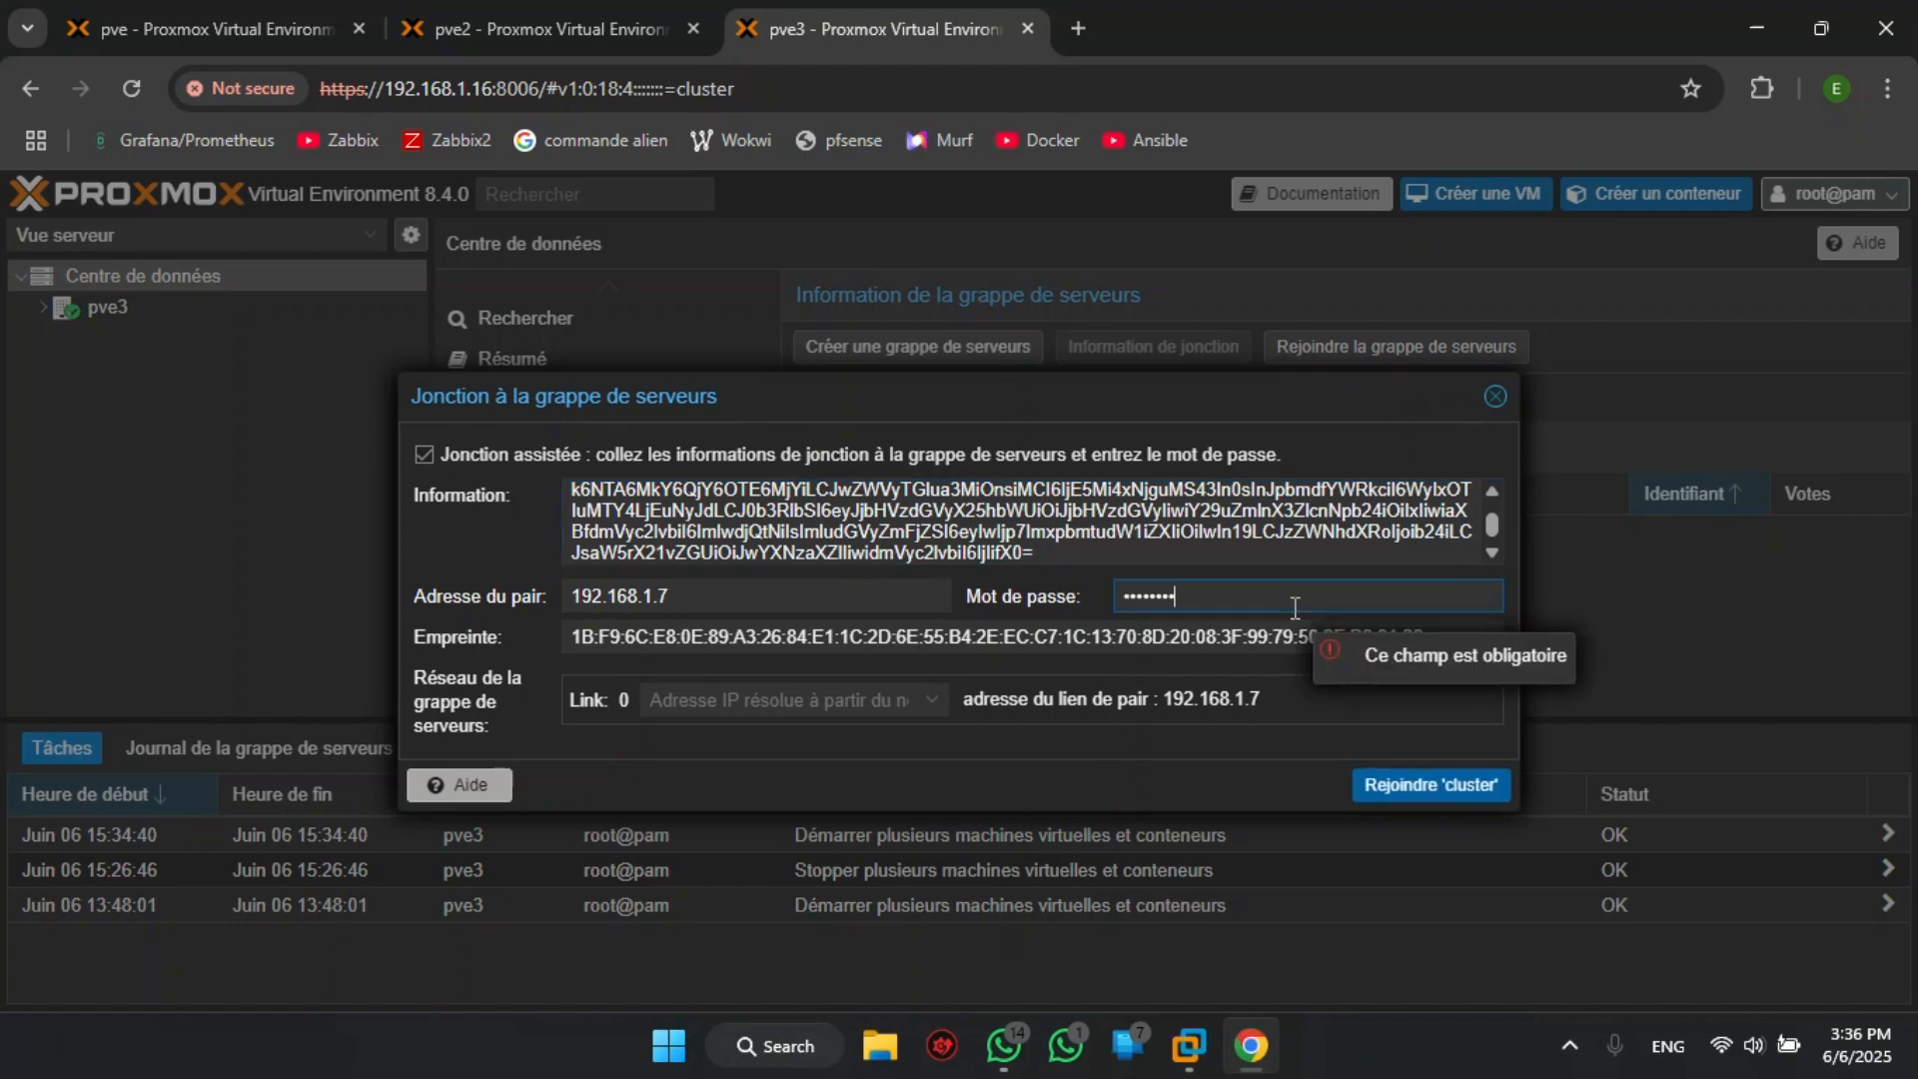
- Set link 0 to 192.168.1.16 and join pve3 to the cluster
left_click(929, 700)
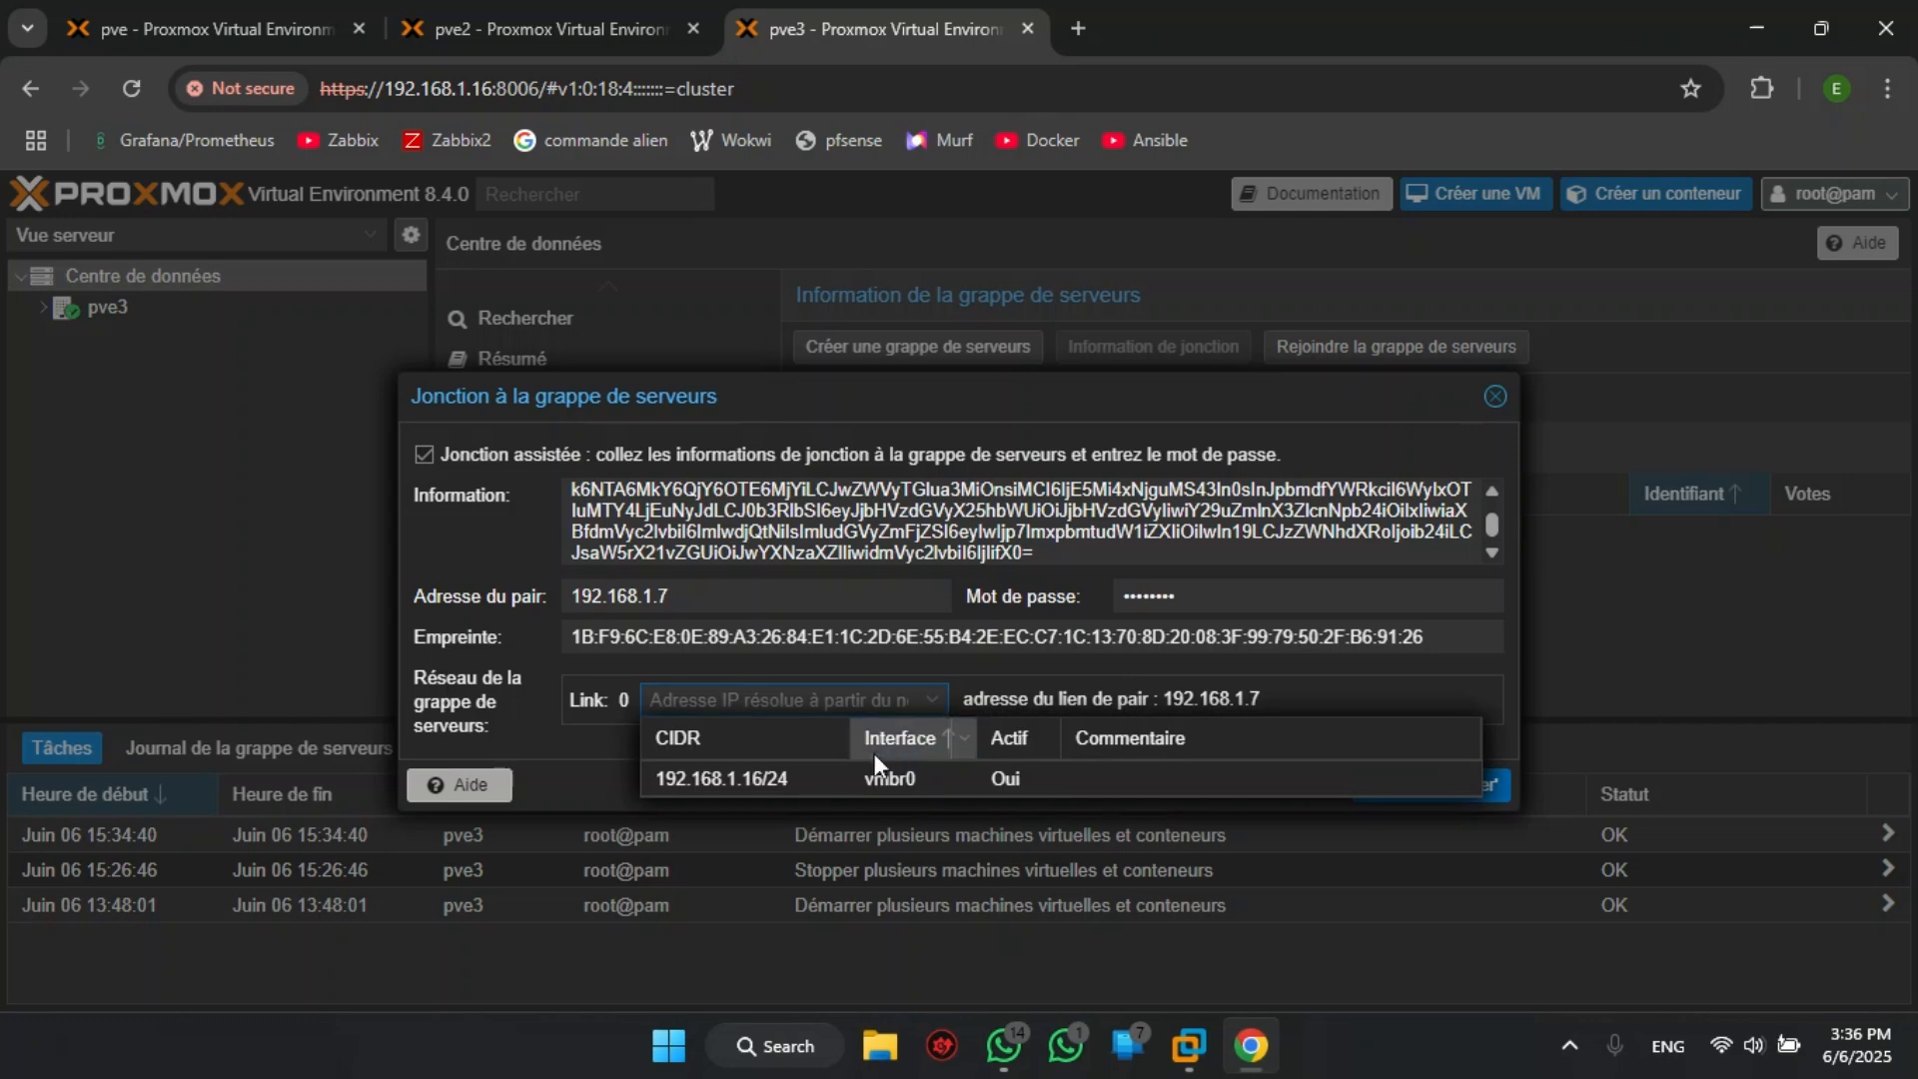
left_click(849, 787)
left_click(1438, 781)
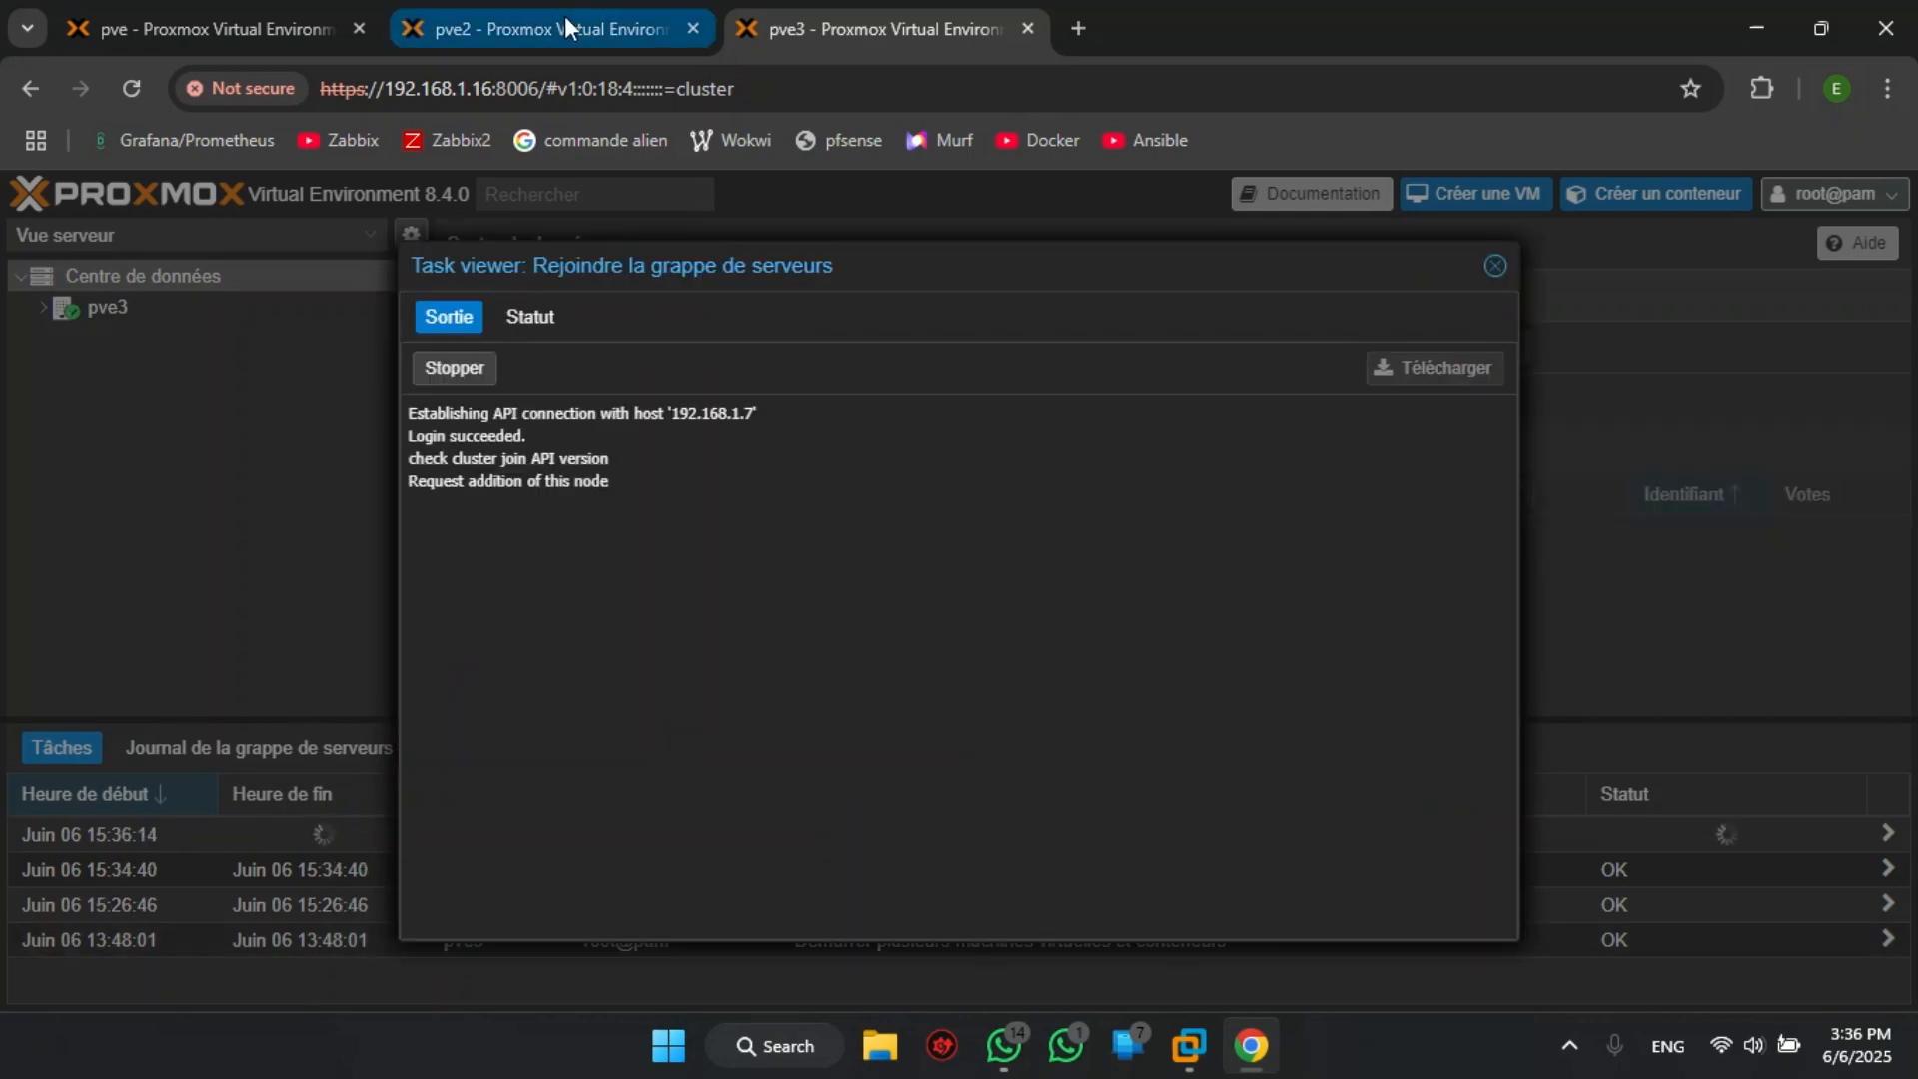
- Check the join tasks on each tab and the cluster node list and tree on the pve node
left_click(566, 15)
left_click(280, 12)
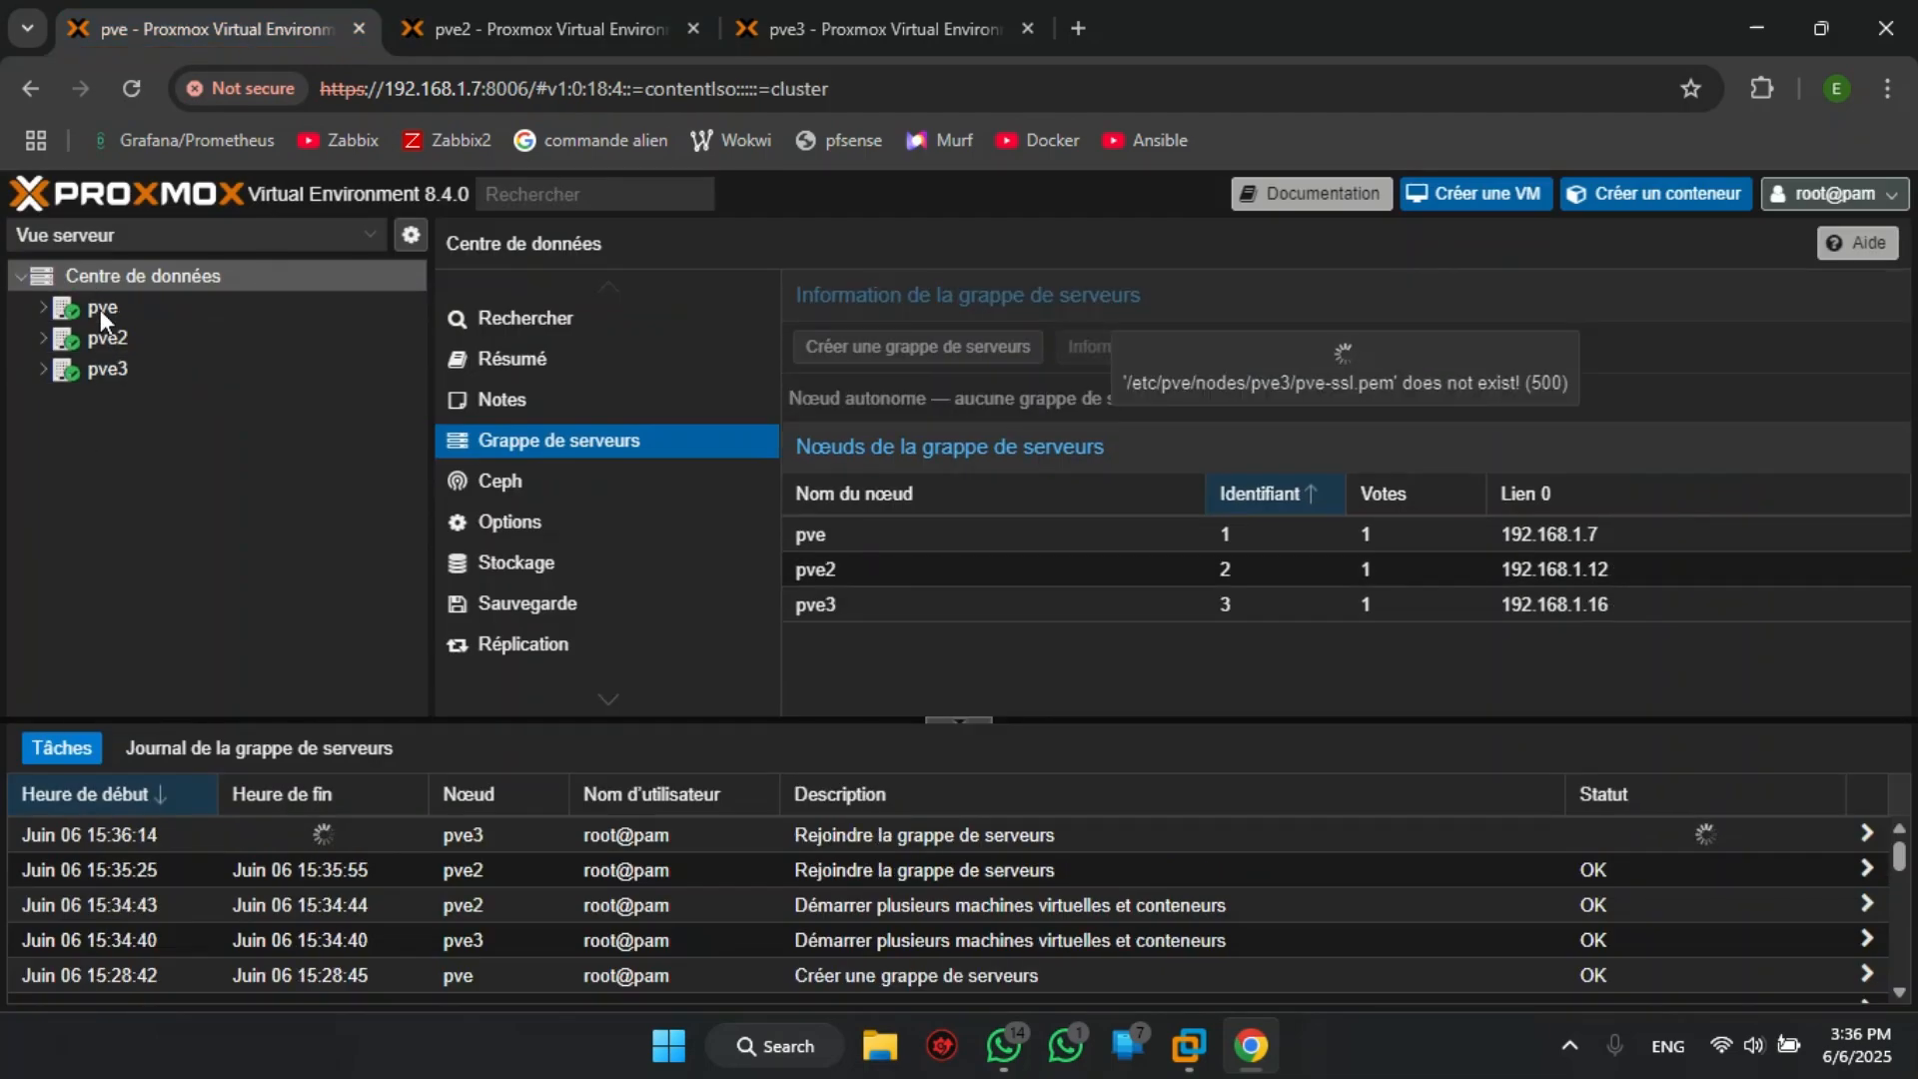
left_click(590, 32)
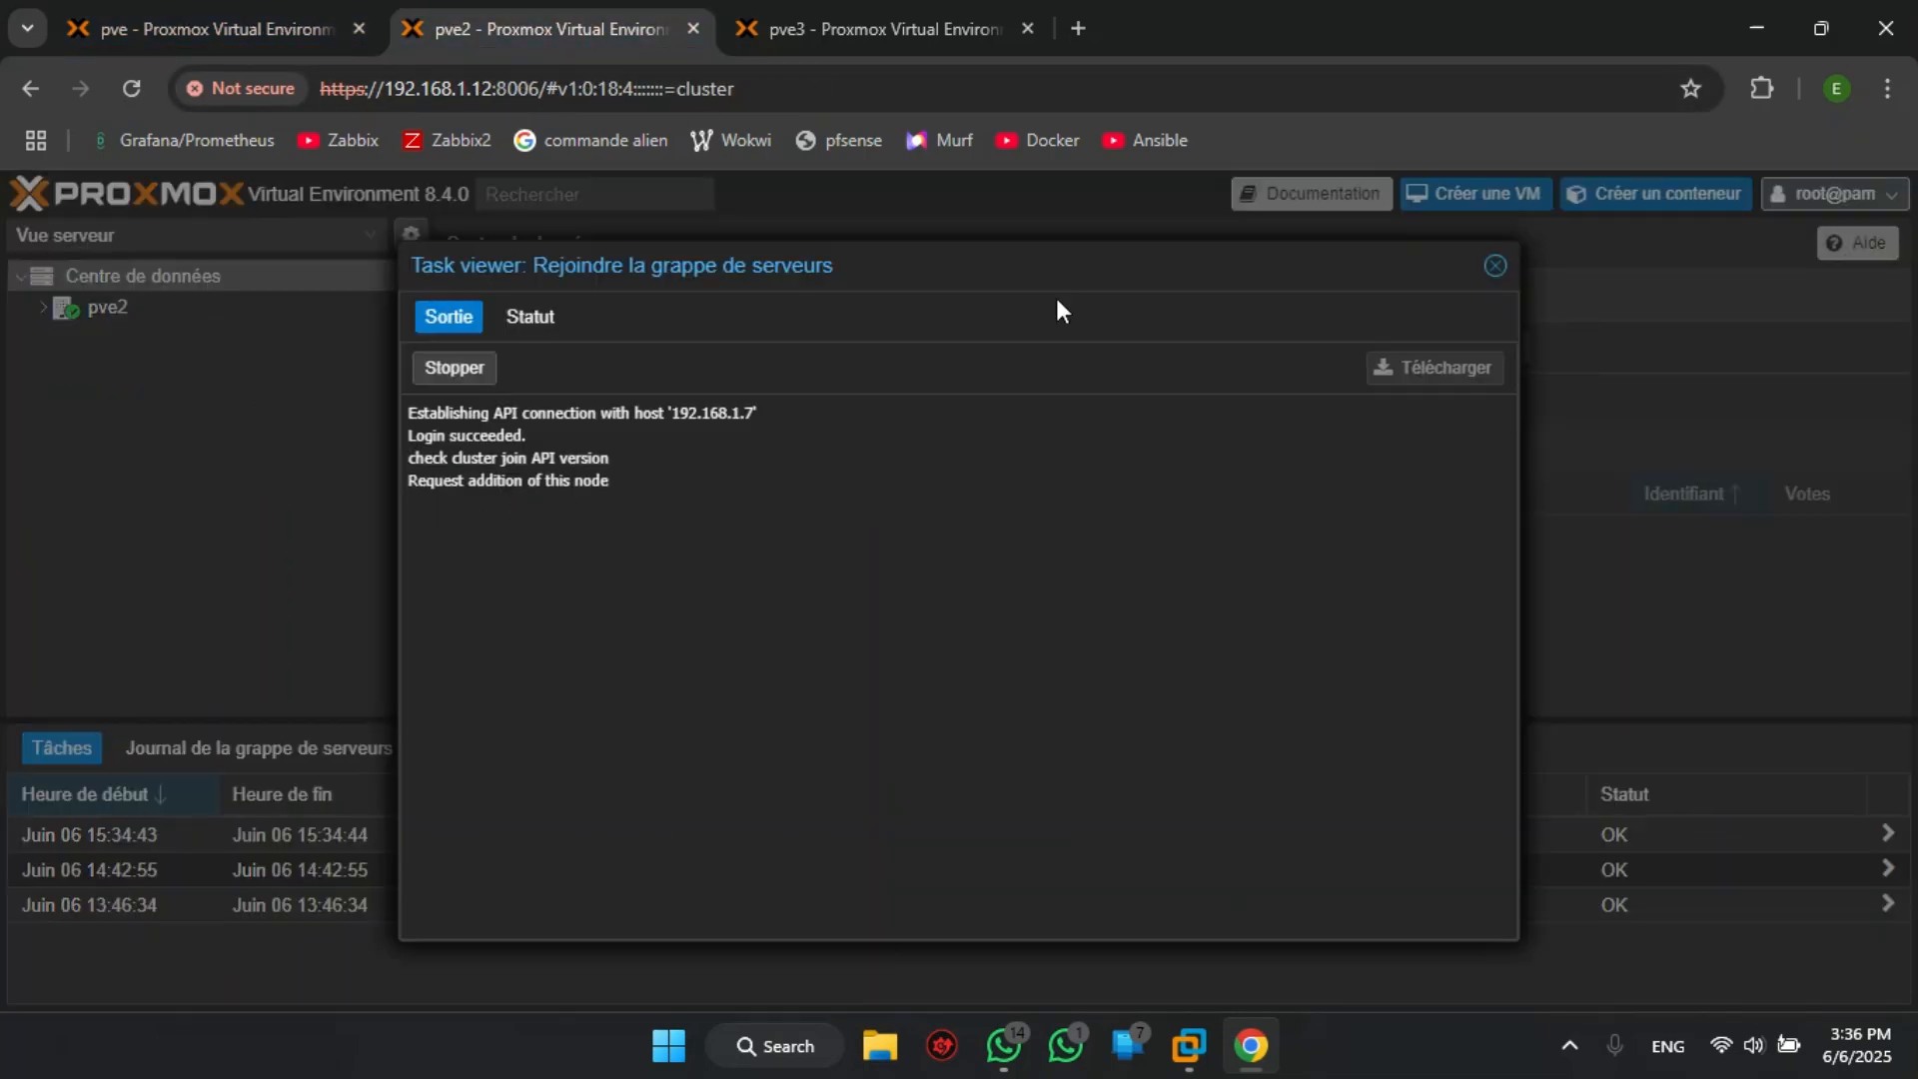
left_click(1496, 266)
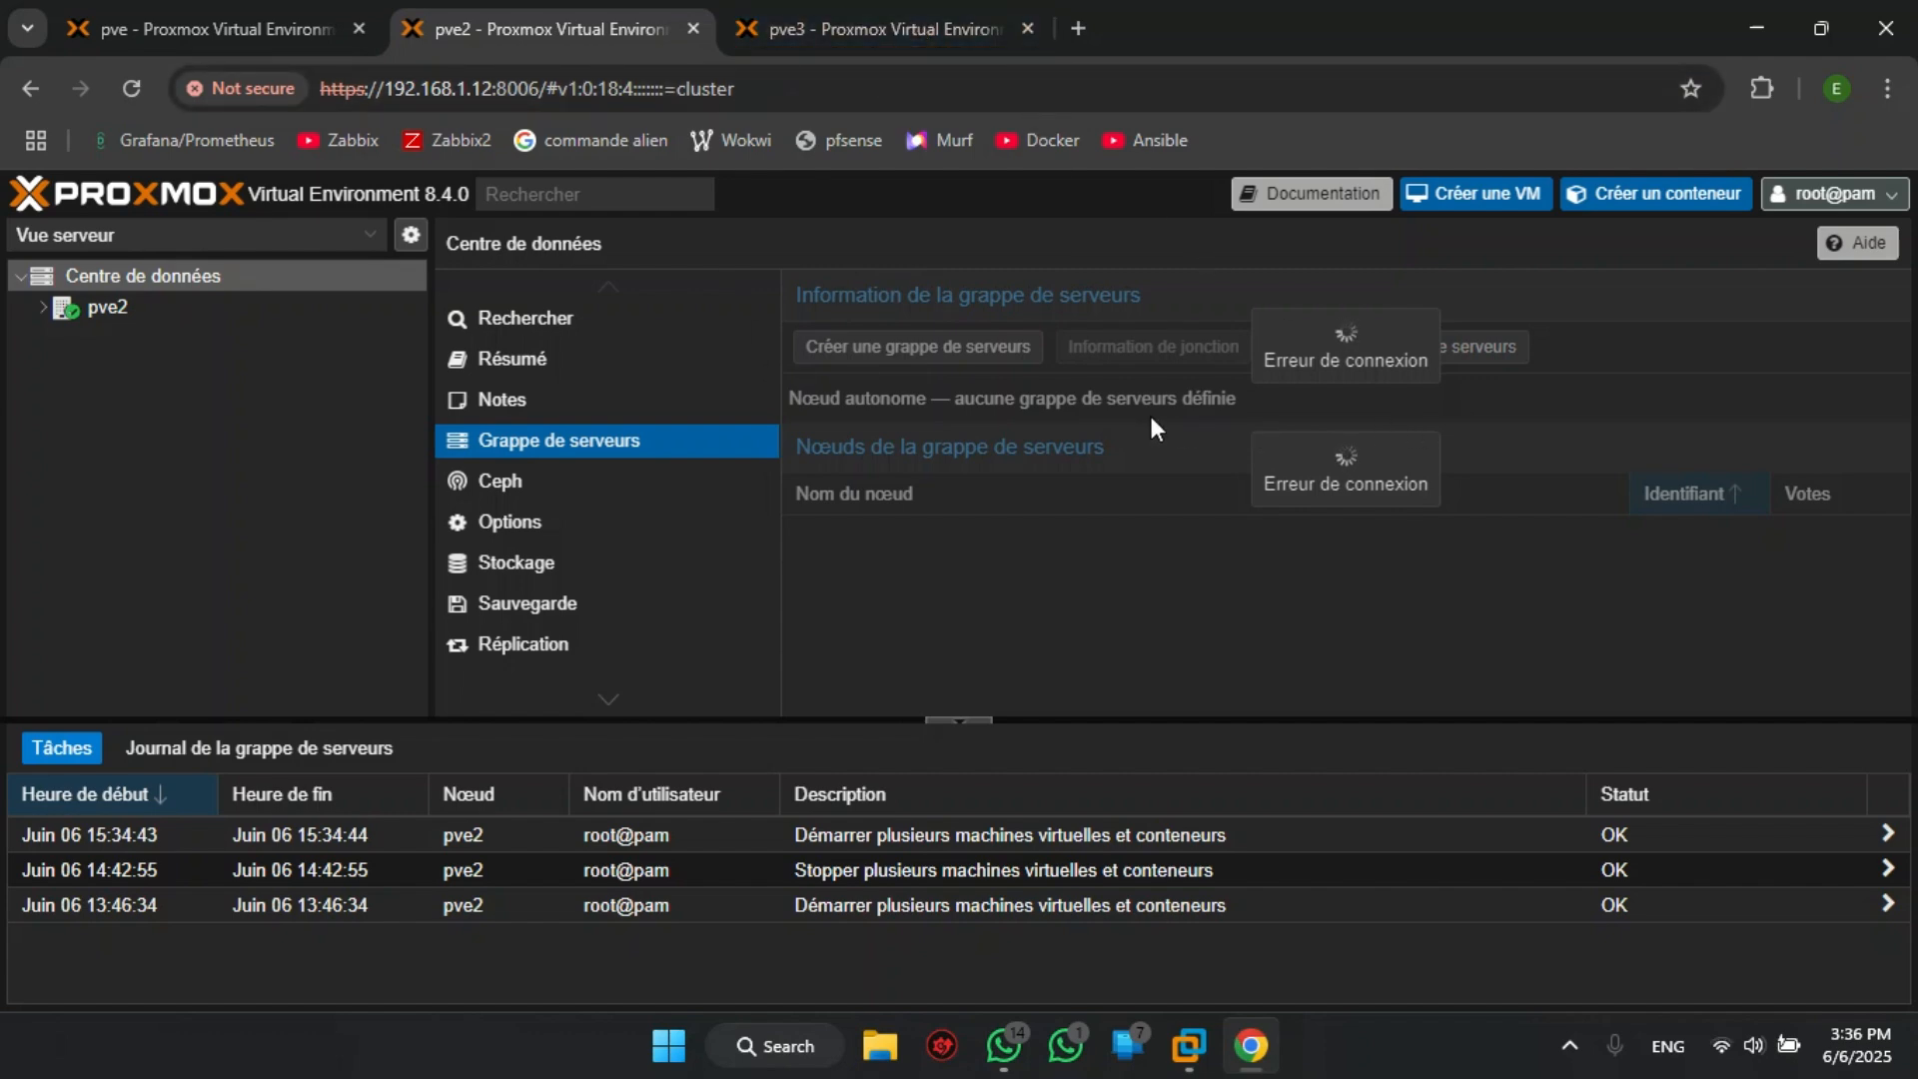
left_click(851, 18)
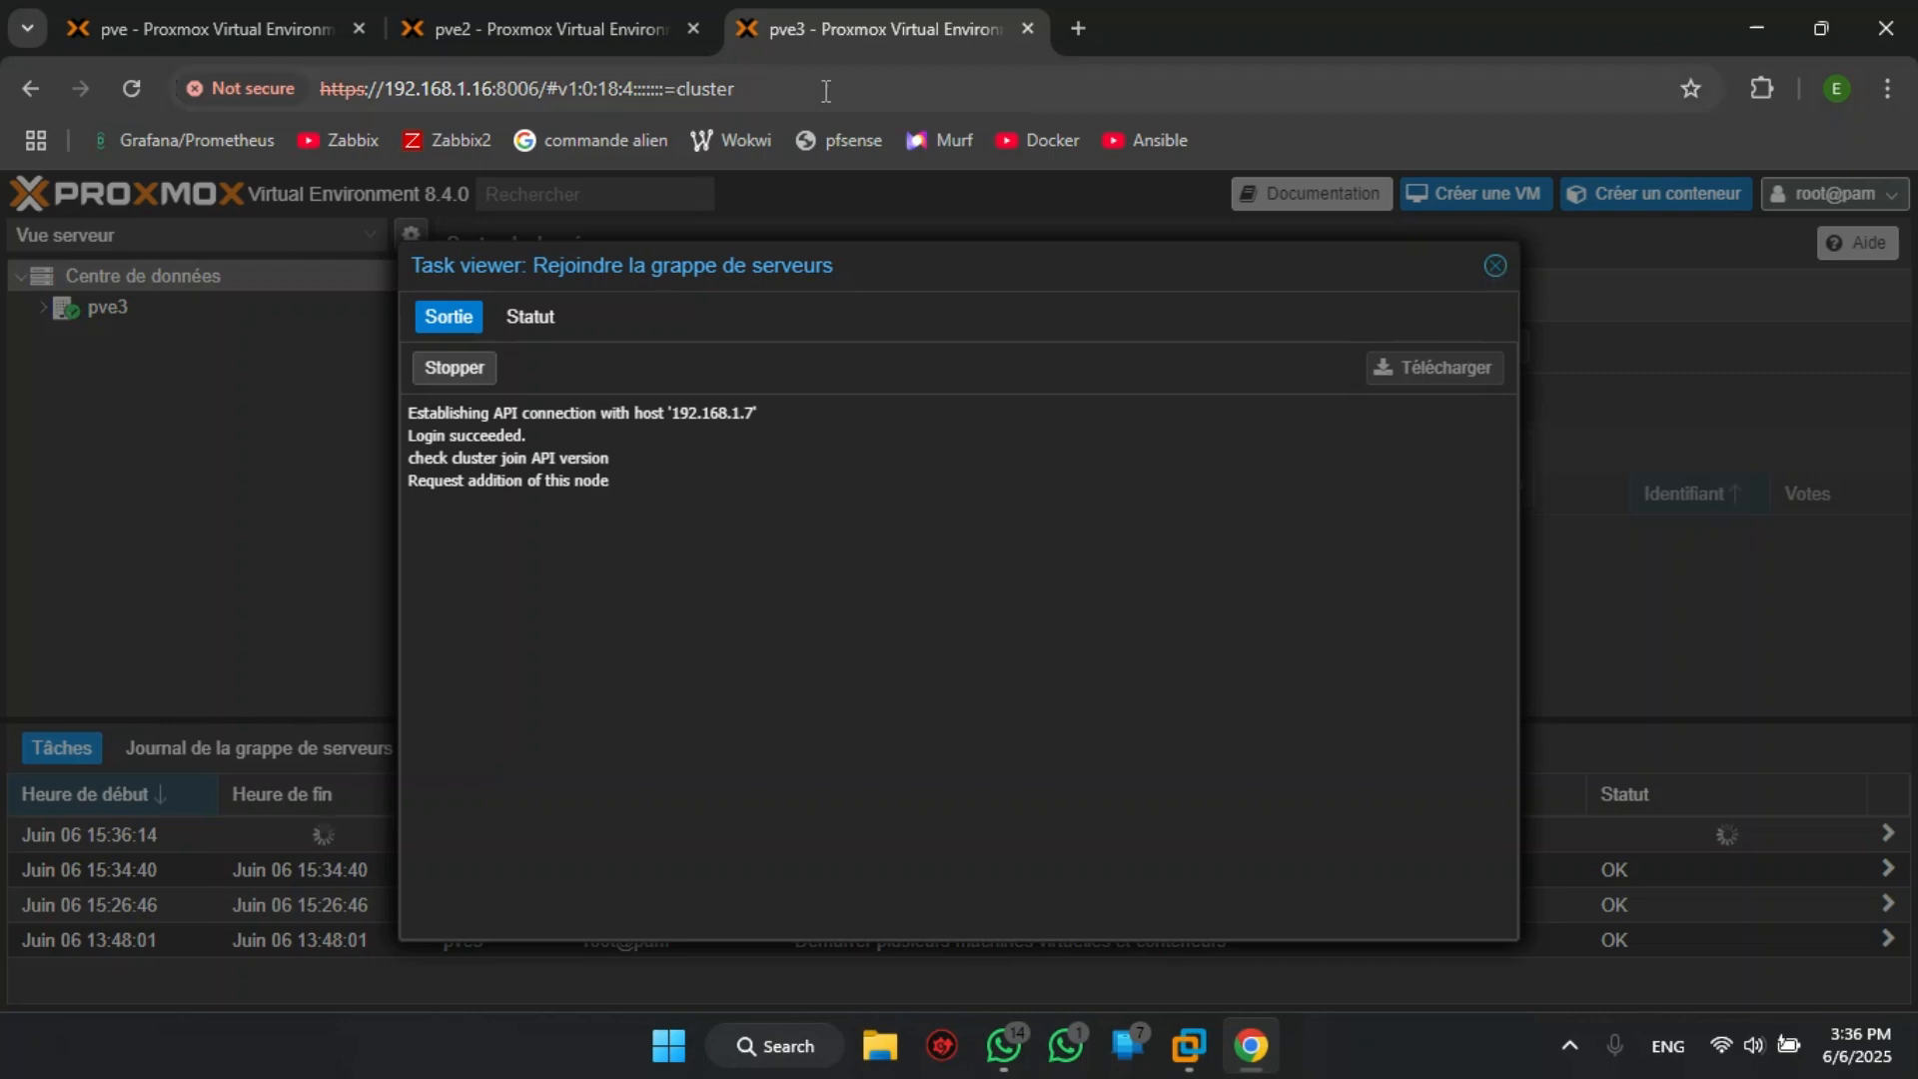
left_click(520, 14)
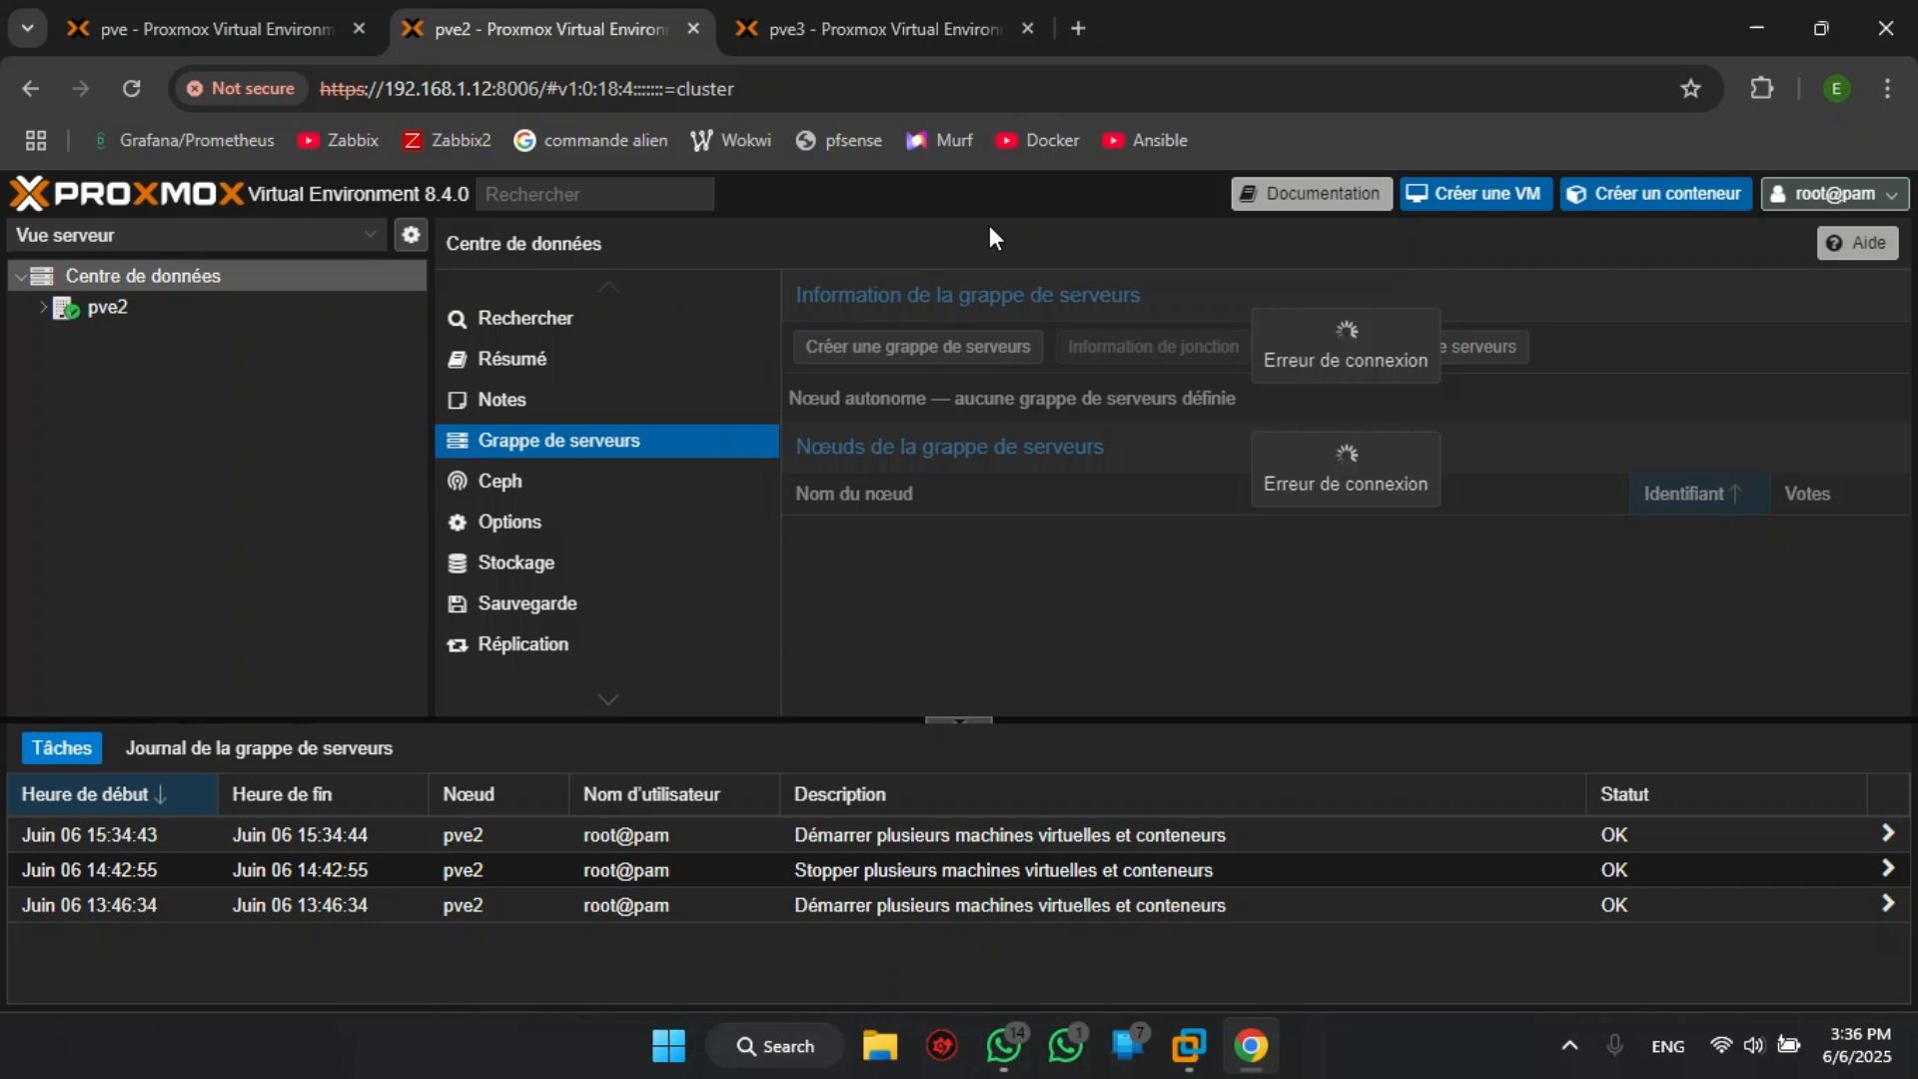
left_click(260, 32)
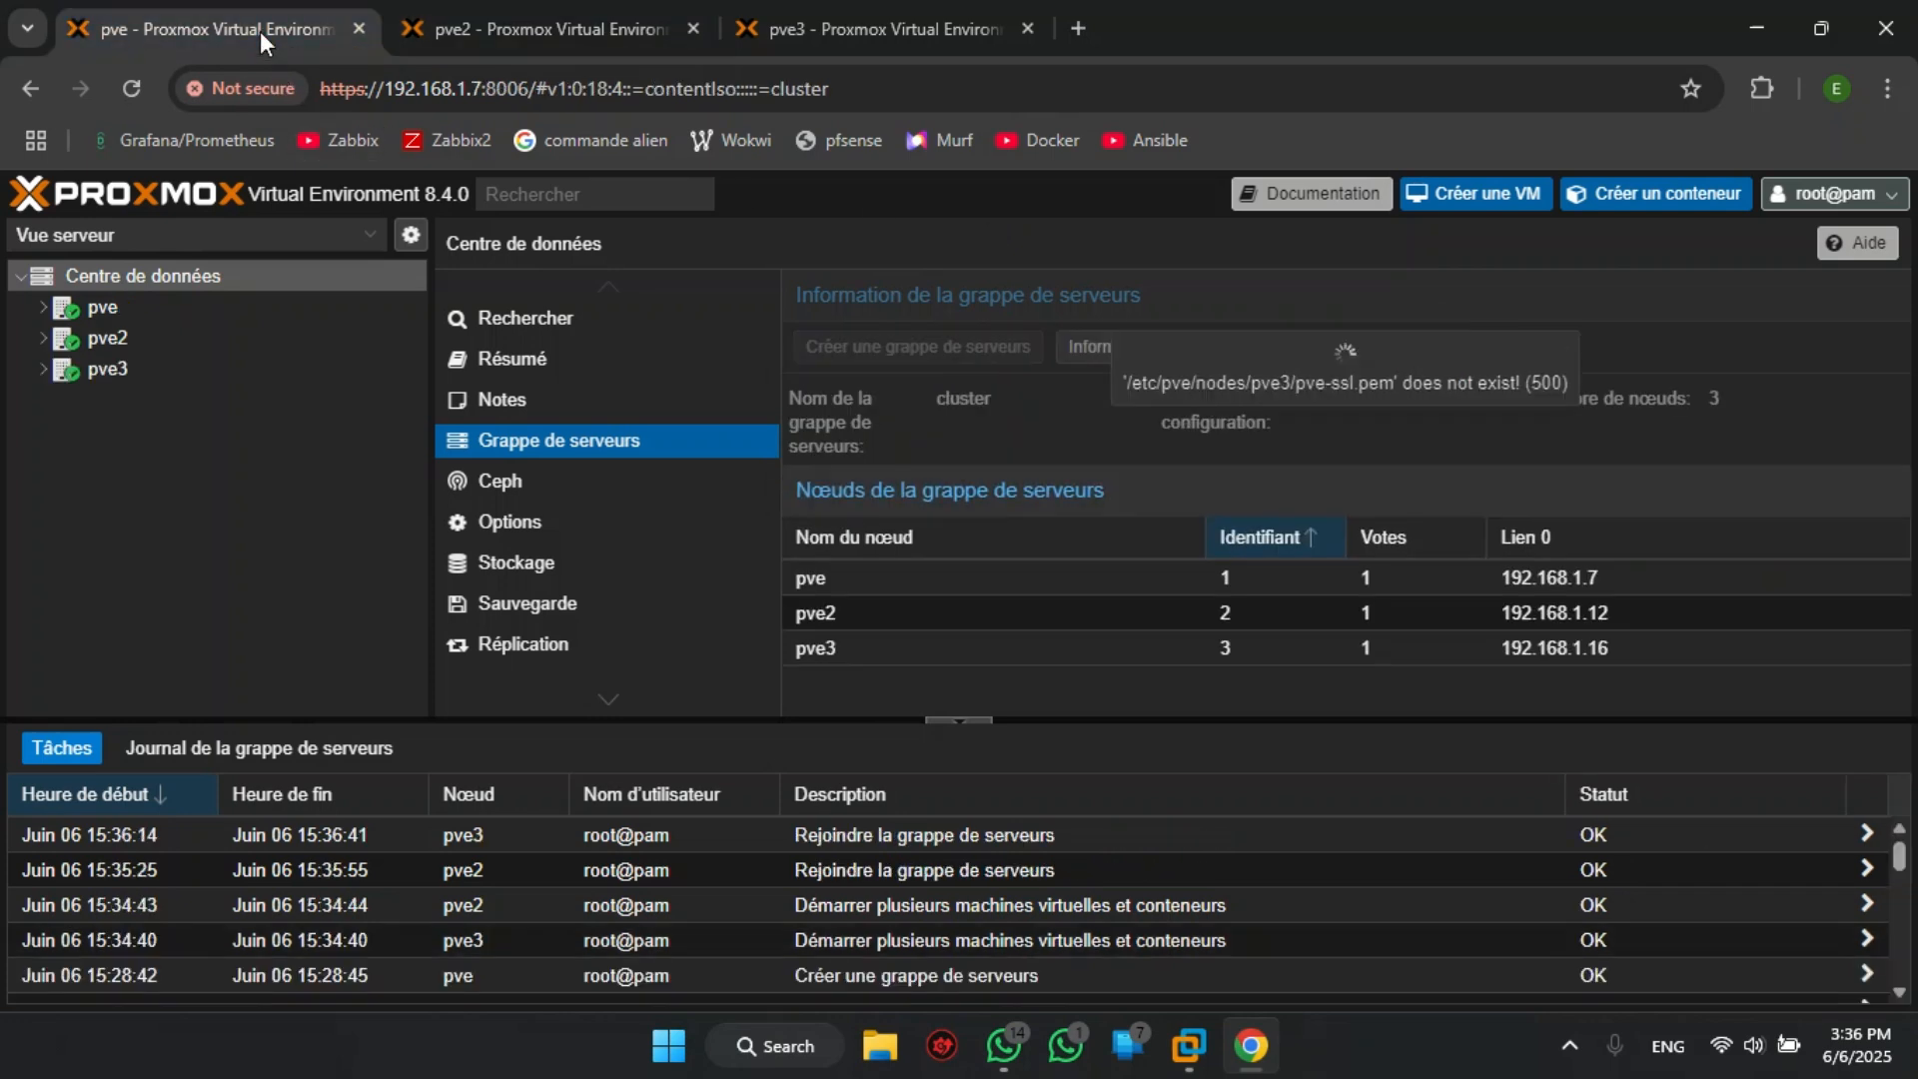
left_click(42, 307)
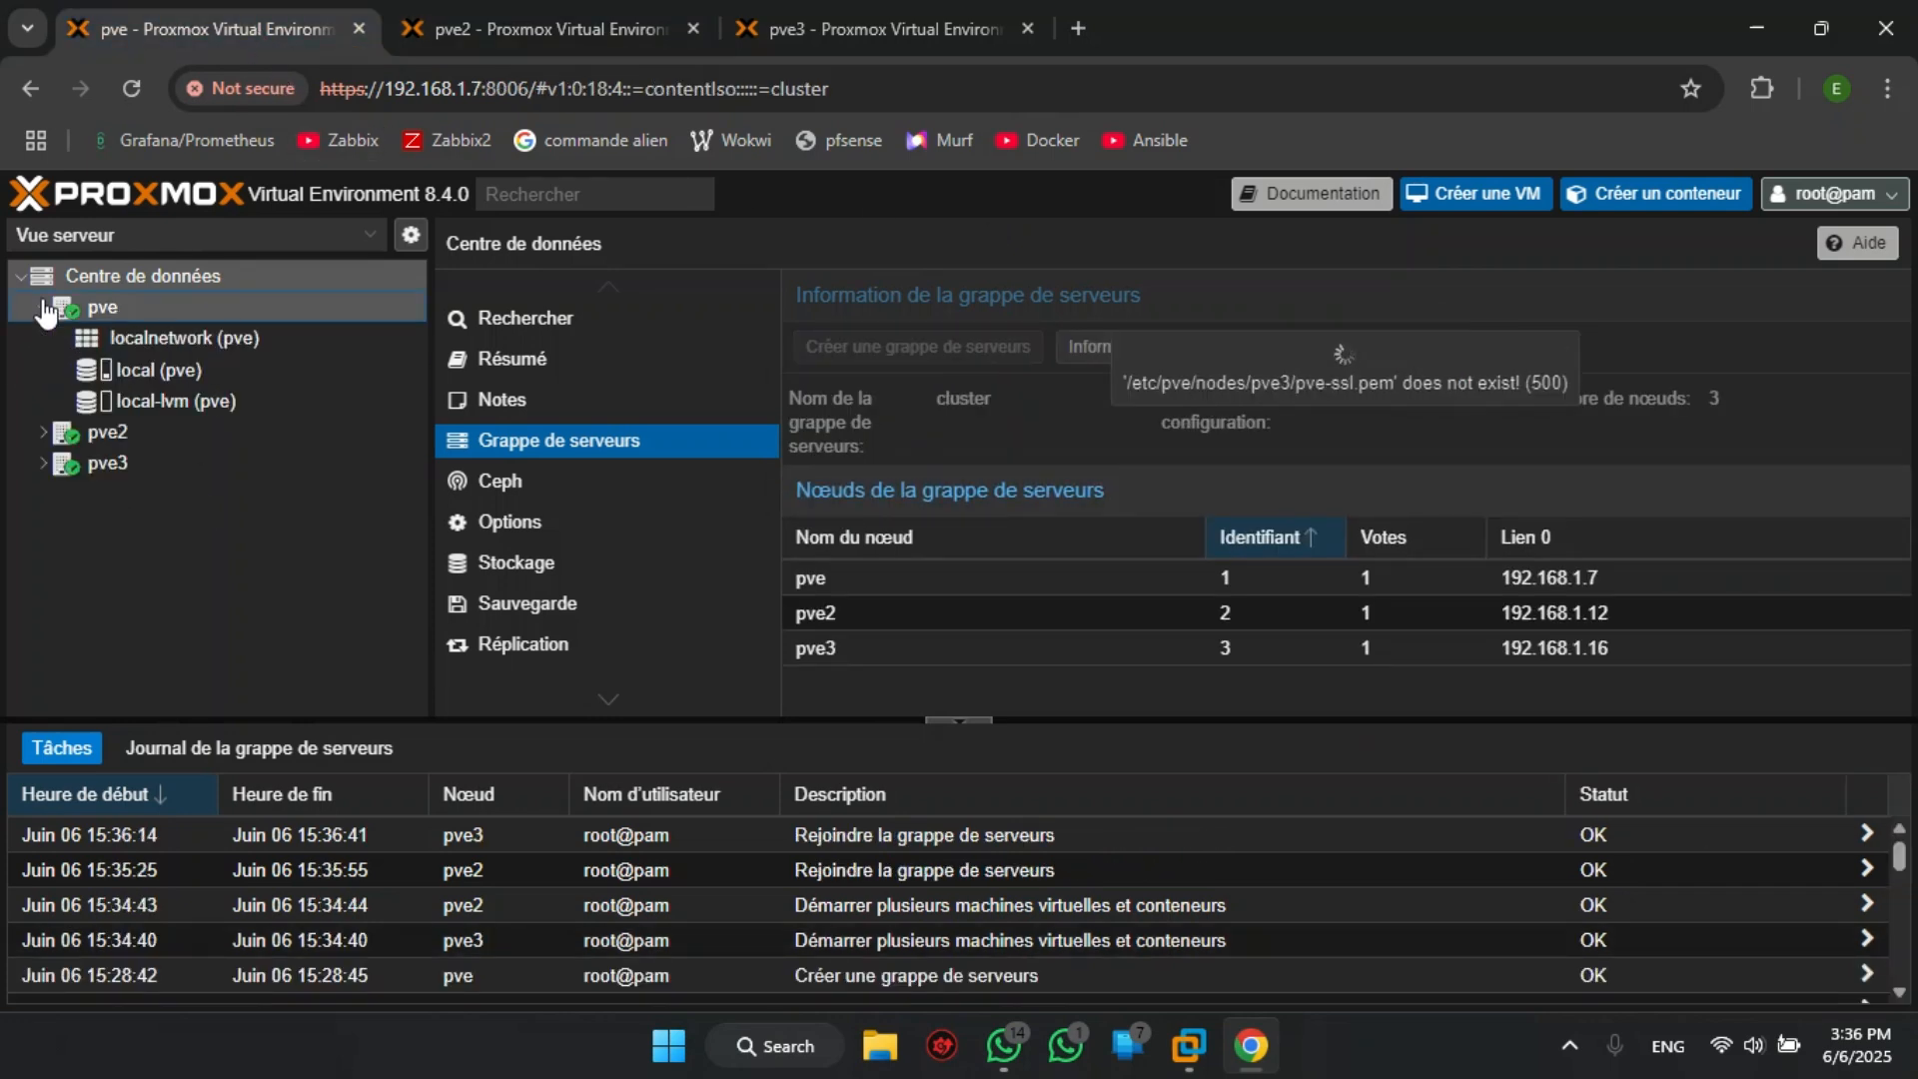
left_click(43, 432)
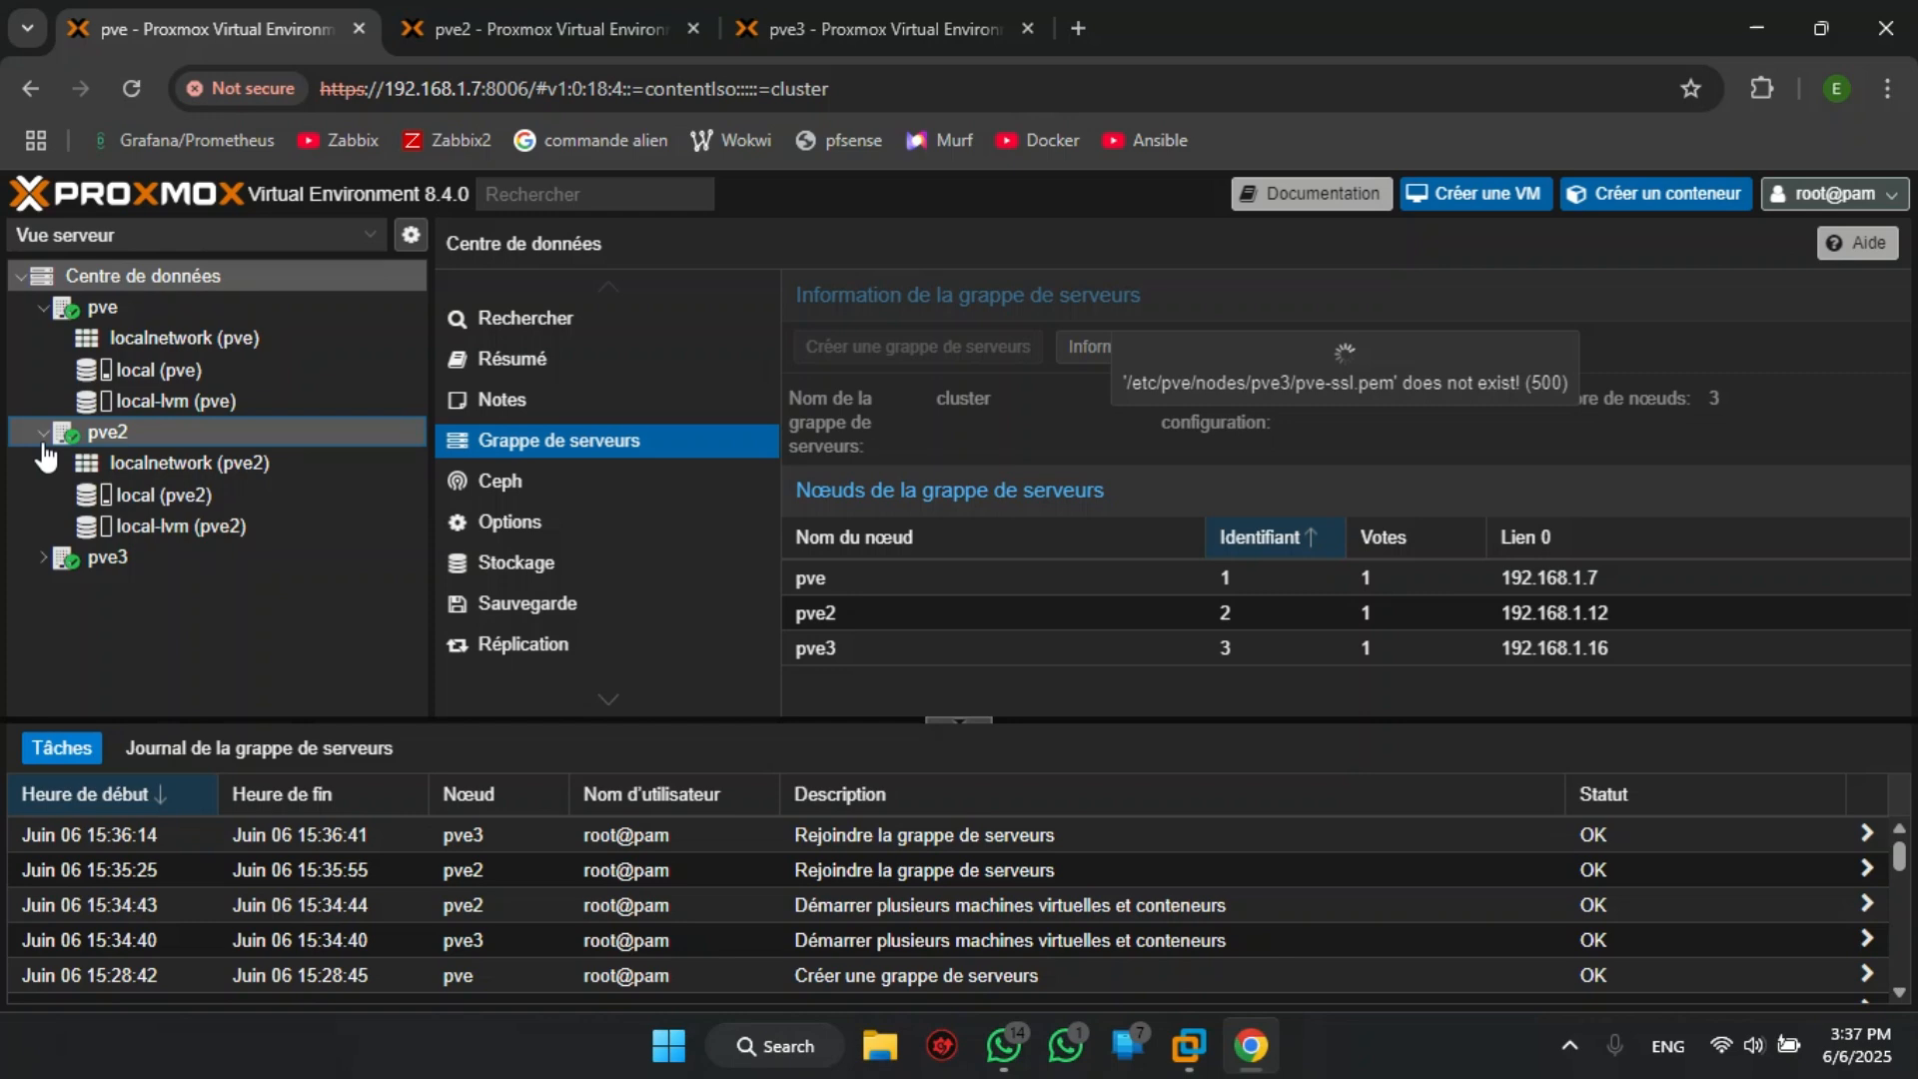
left_click(43, 556)
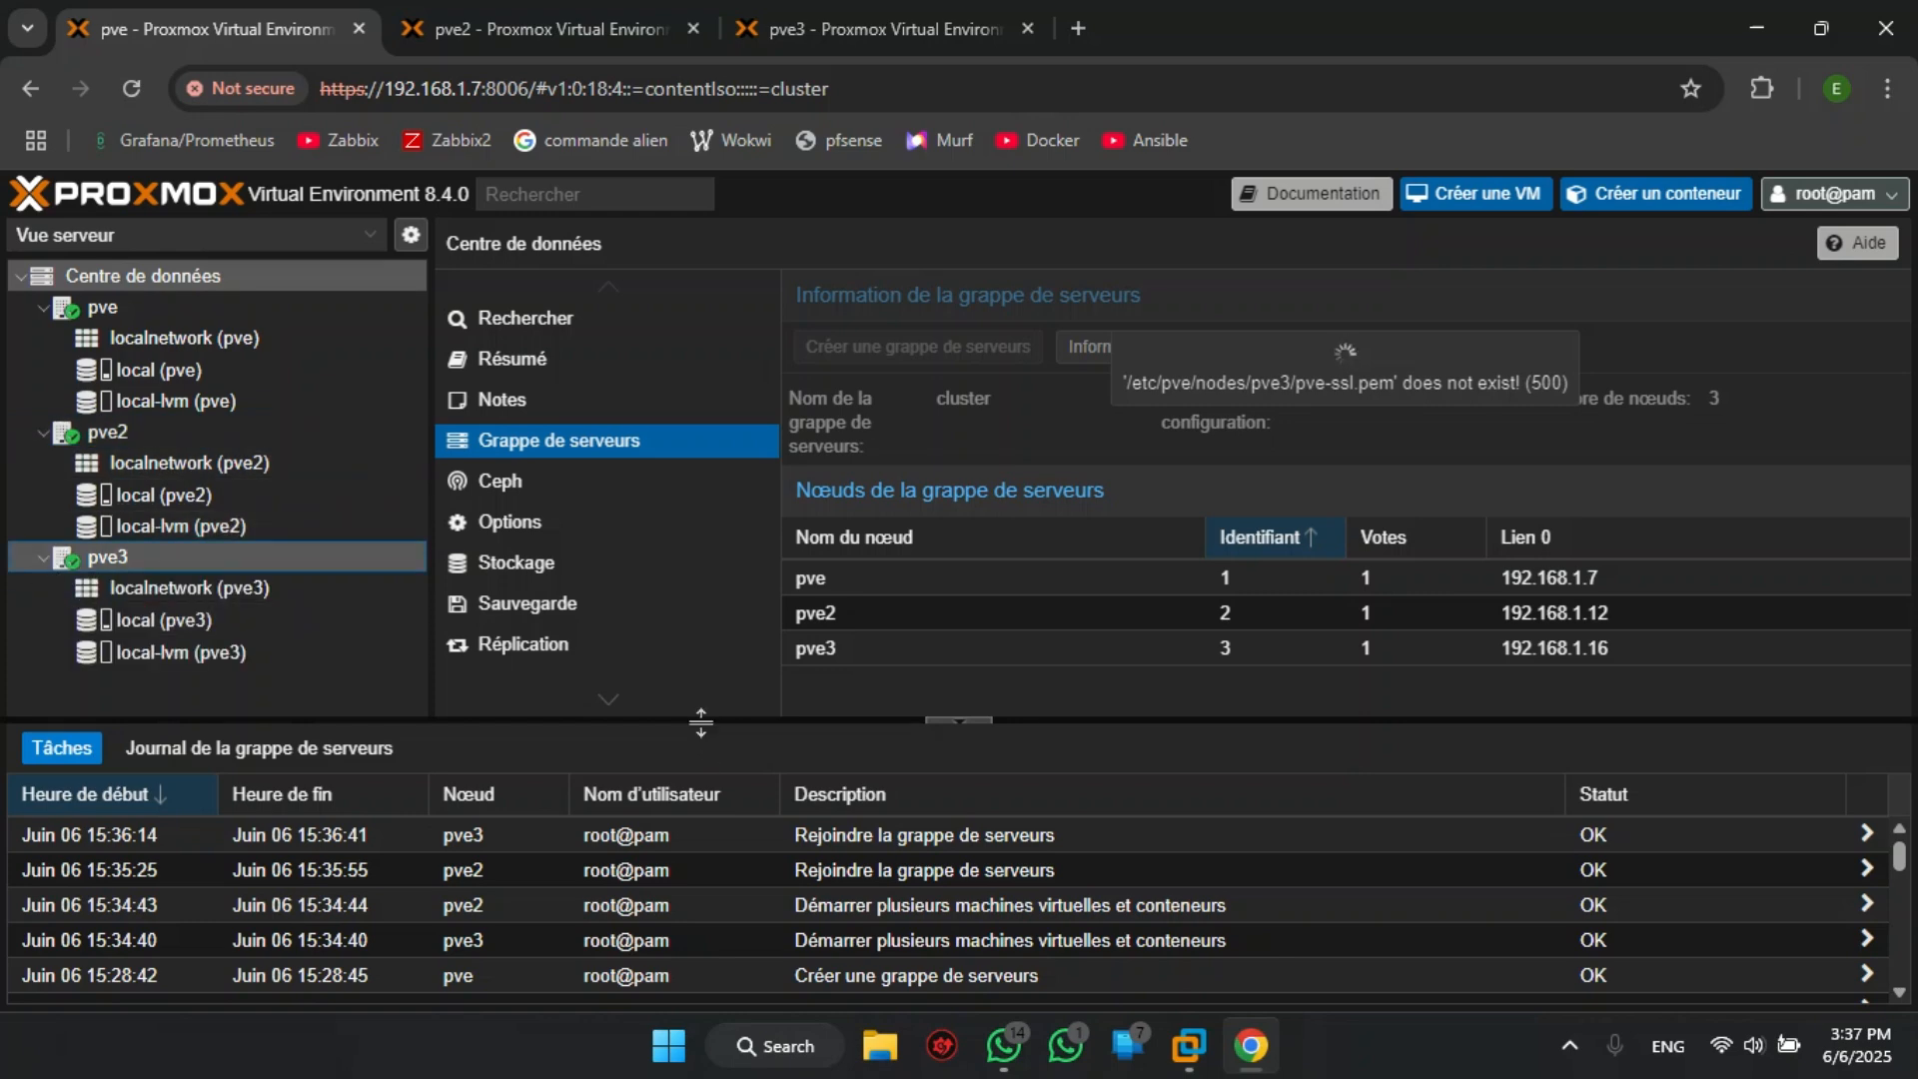
left_click_drag(699, 720, 713, 795)
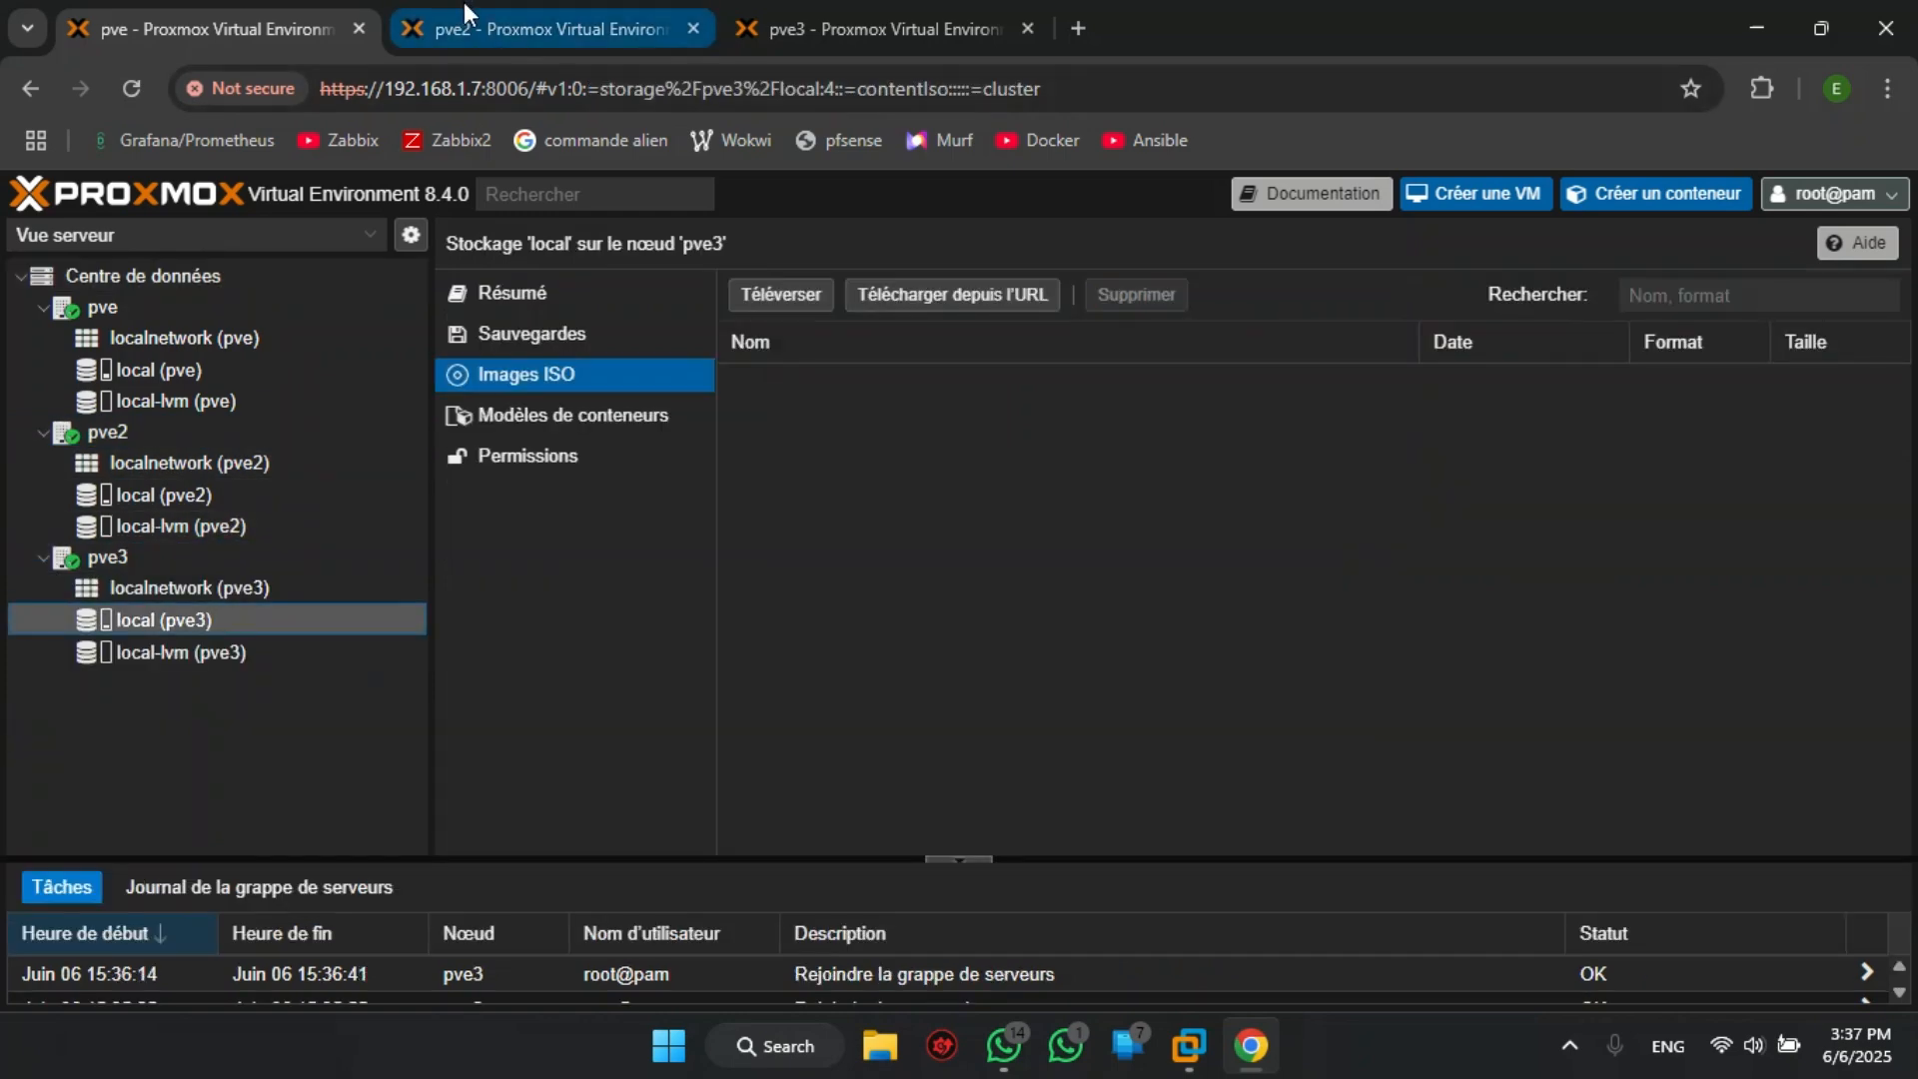
- Close pve3's task viewer and close the pve2 and pve3 browser tabs
left_click(463, 8)
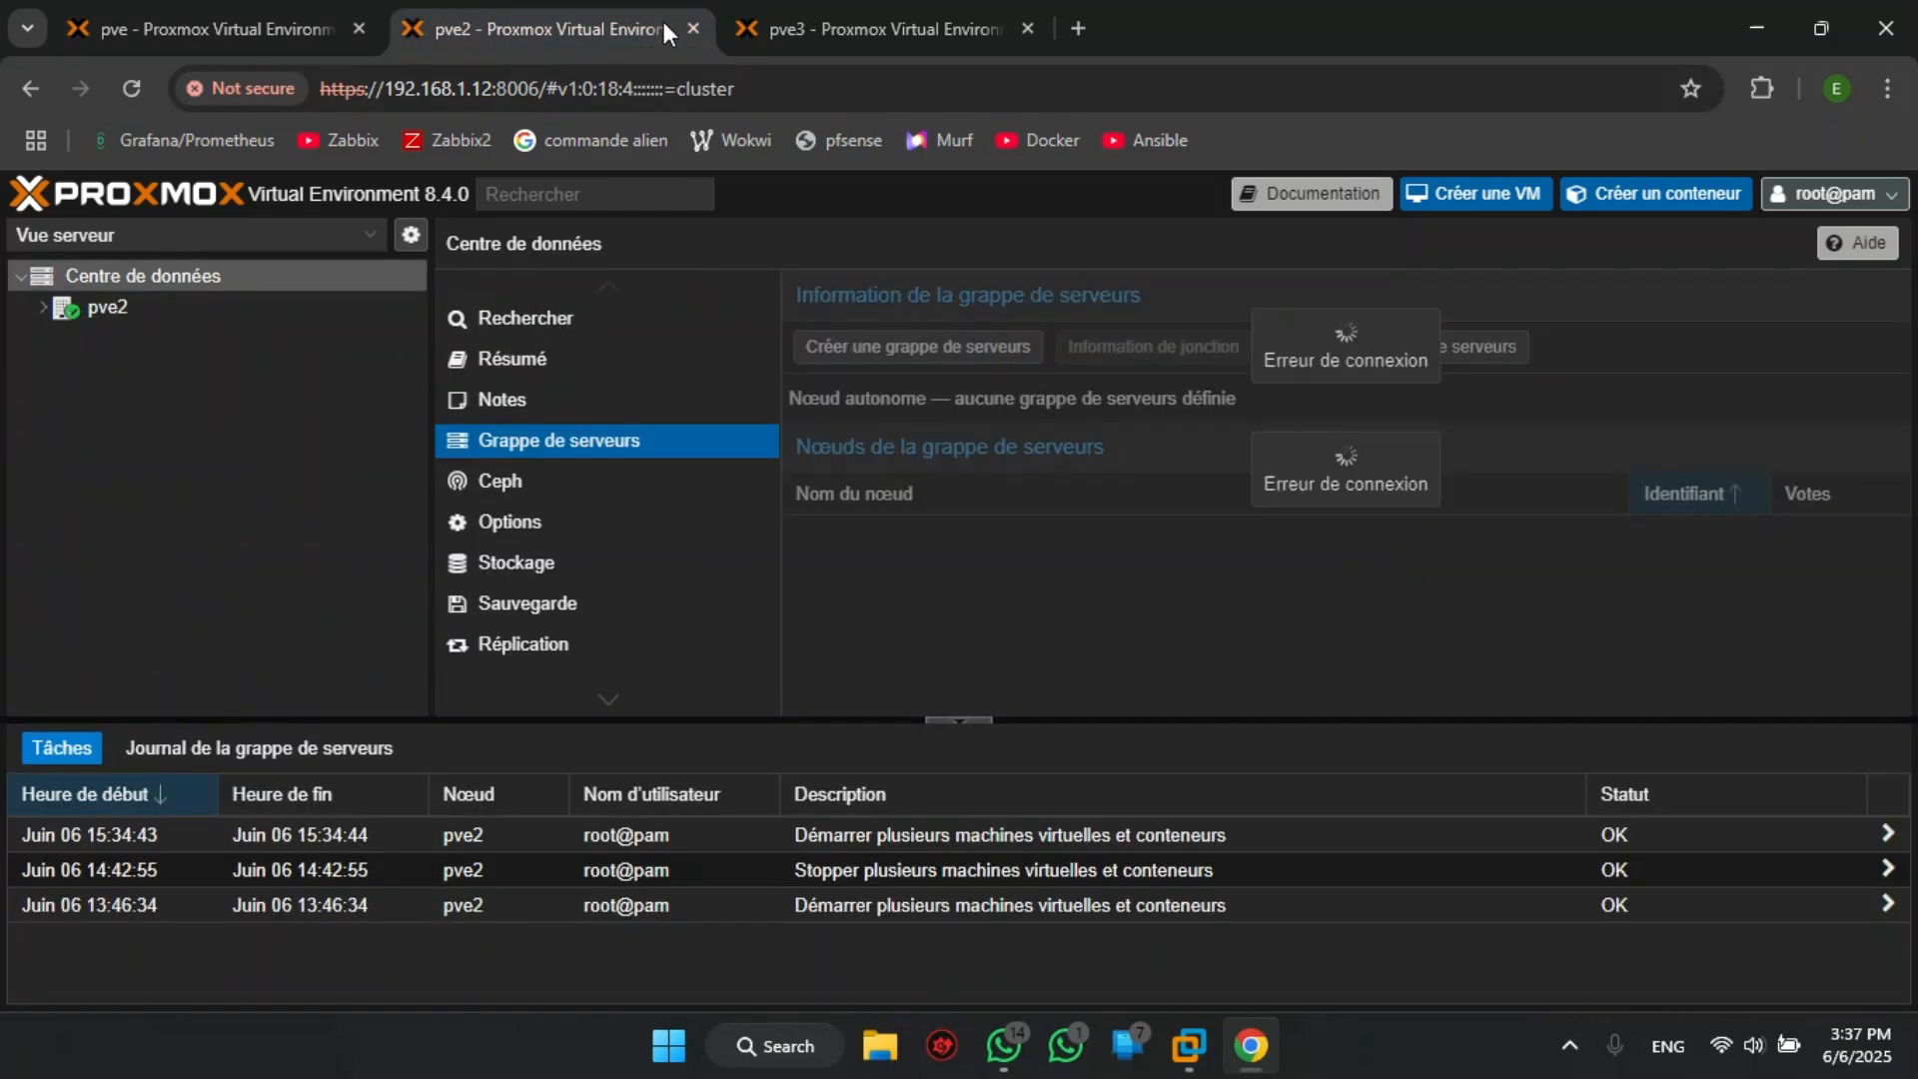
left_click(897, 28)
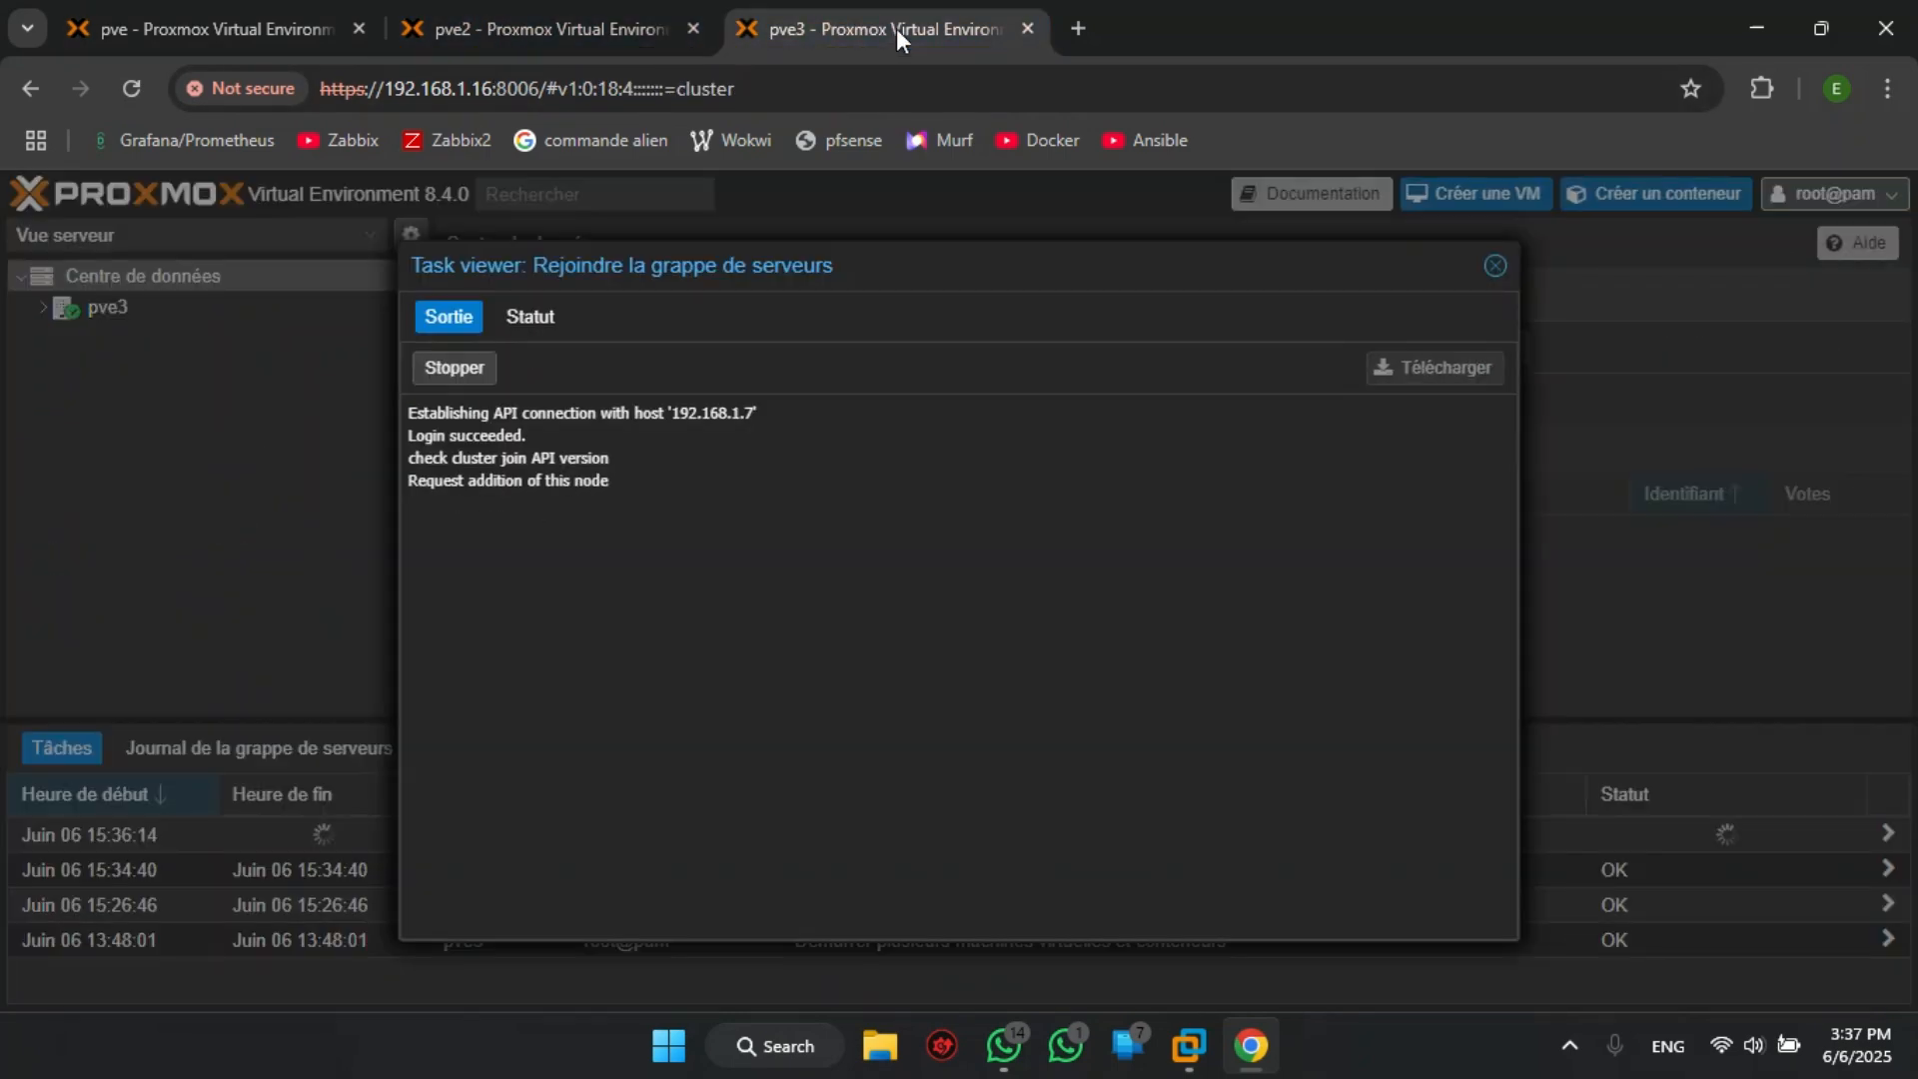
left_click(1494, 265)
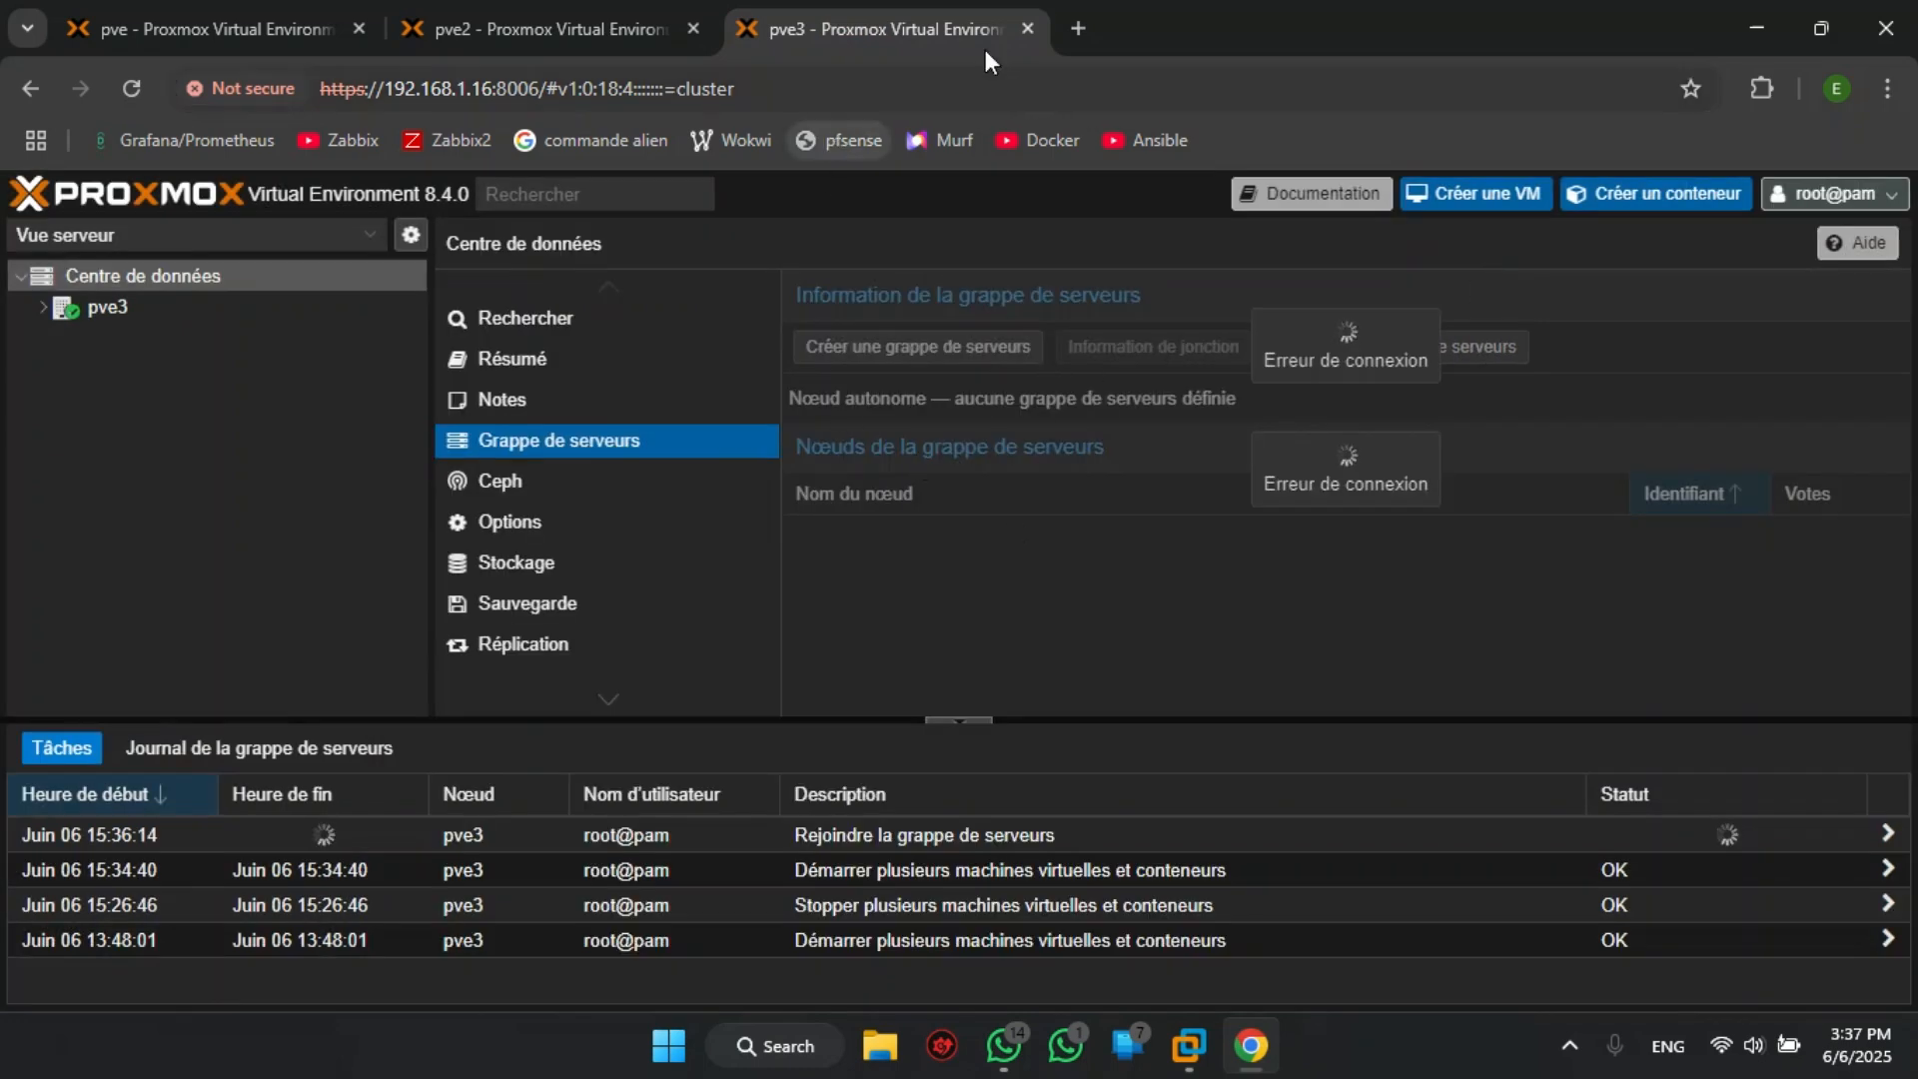
left_click(1029, 27)
left_click(692, 28)
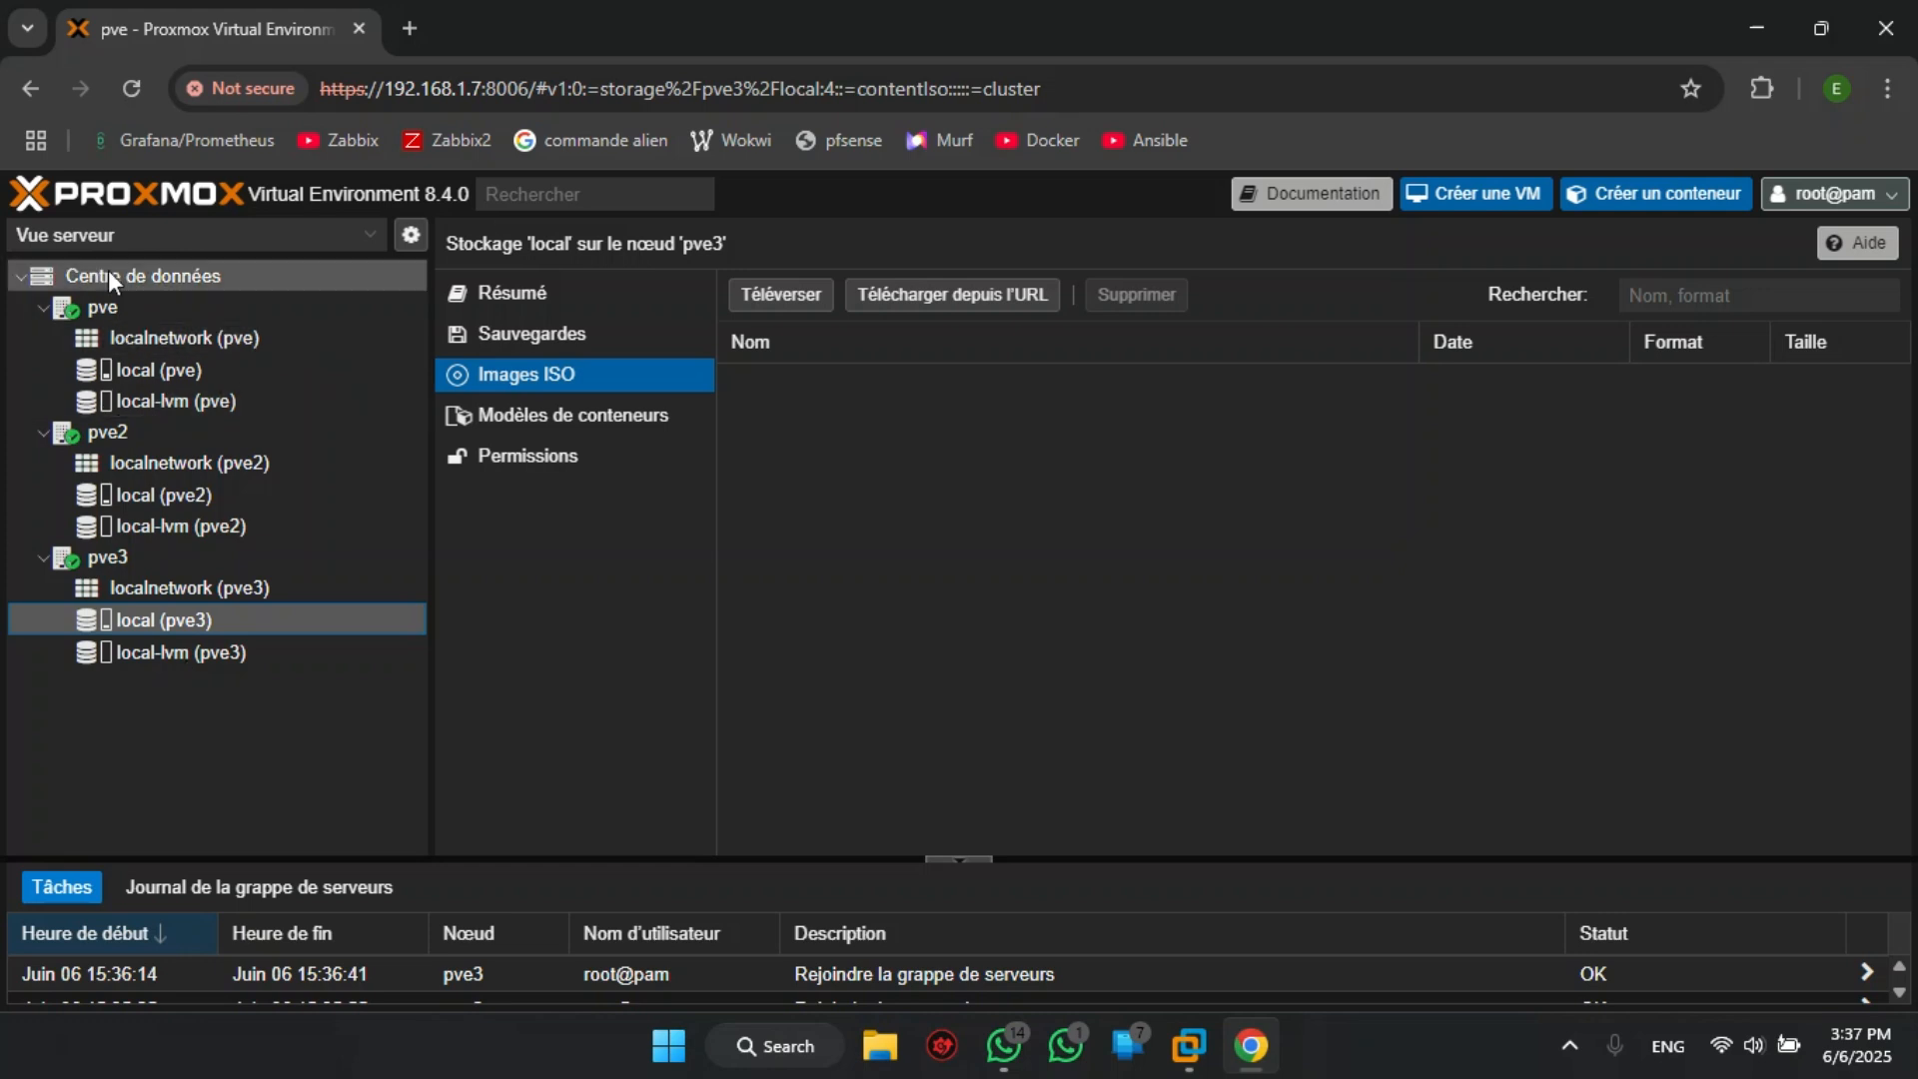
- Start creating a ZFS pool on node pve, name it disque and select the /dev/sdb disk
left_click(150, 303)
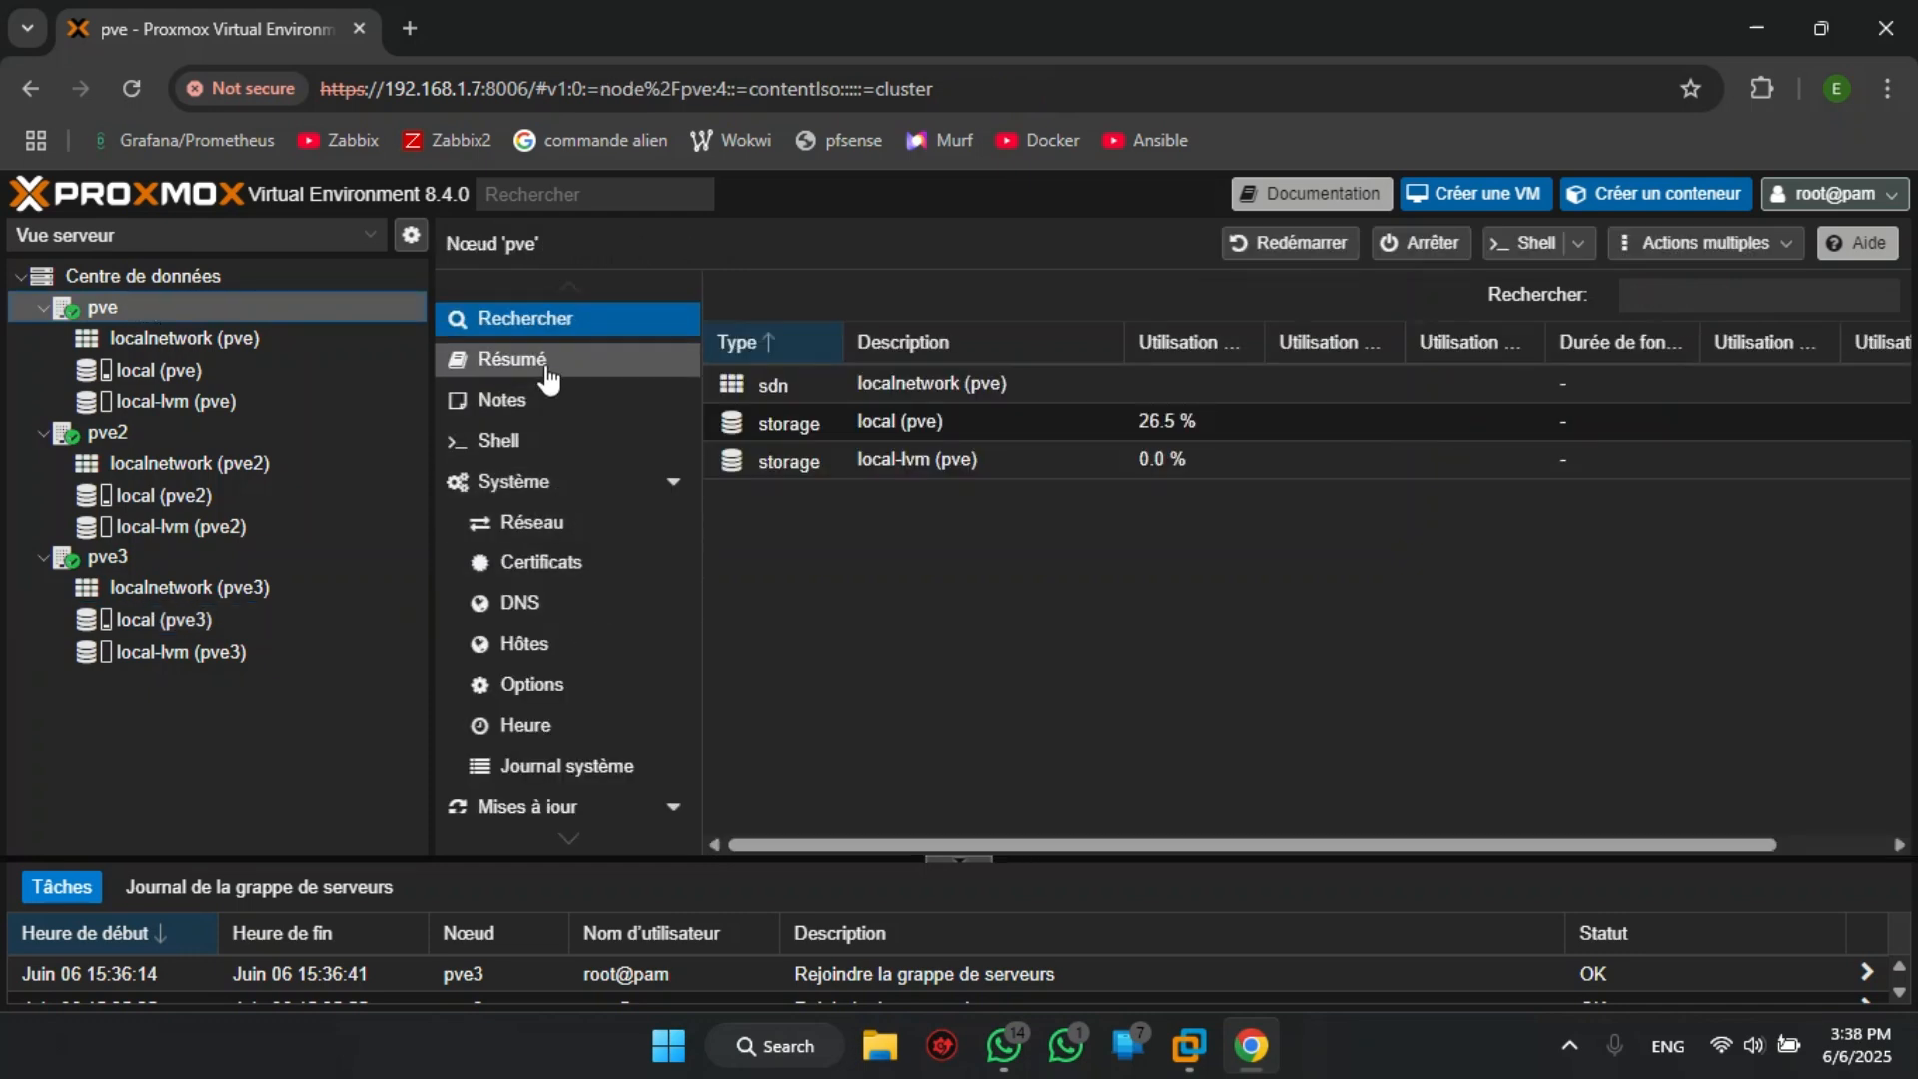
scroll(545, 458, "down", 2)
scroll(546, 461, "down", 3)
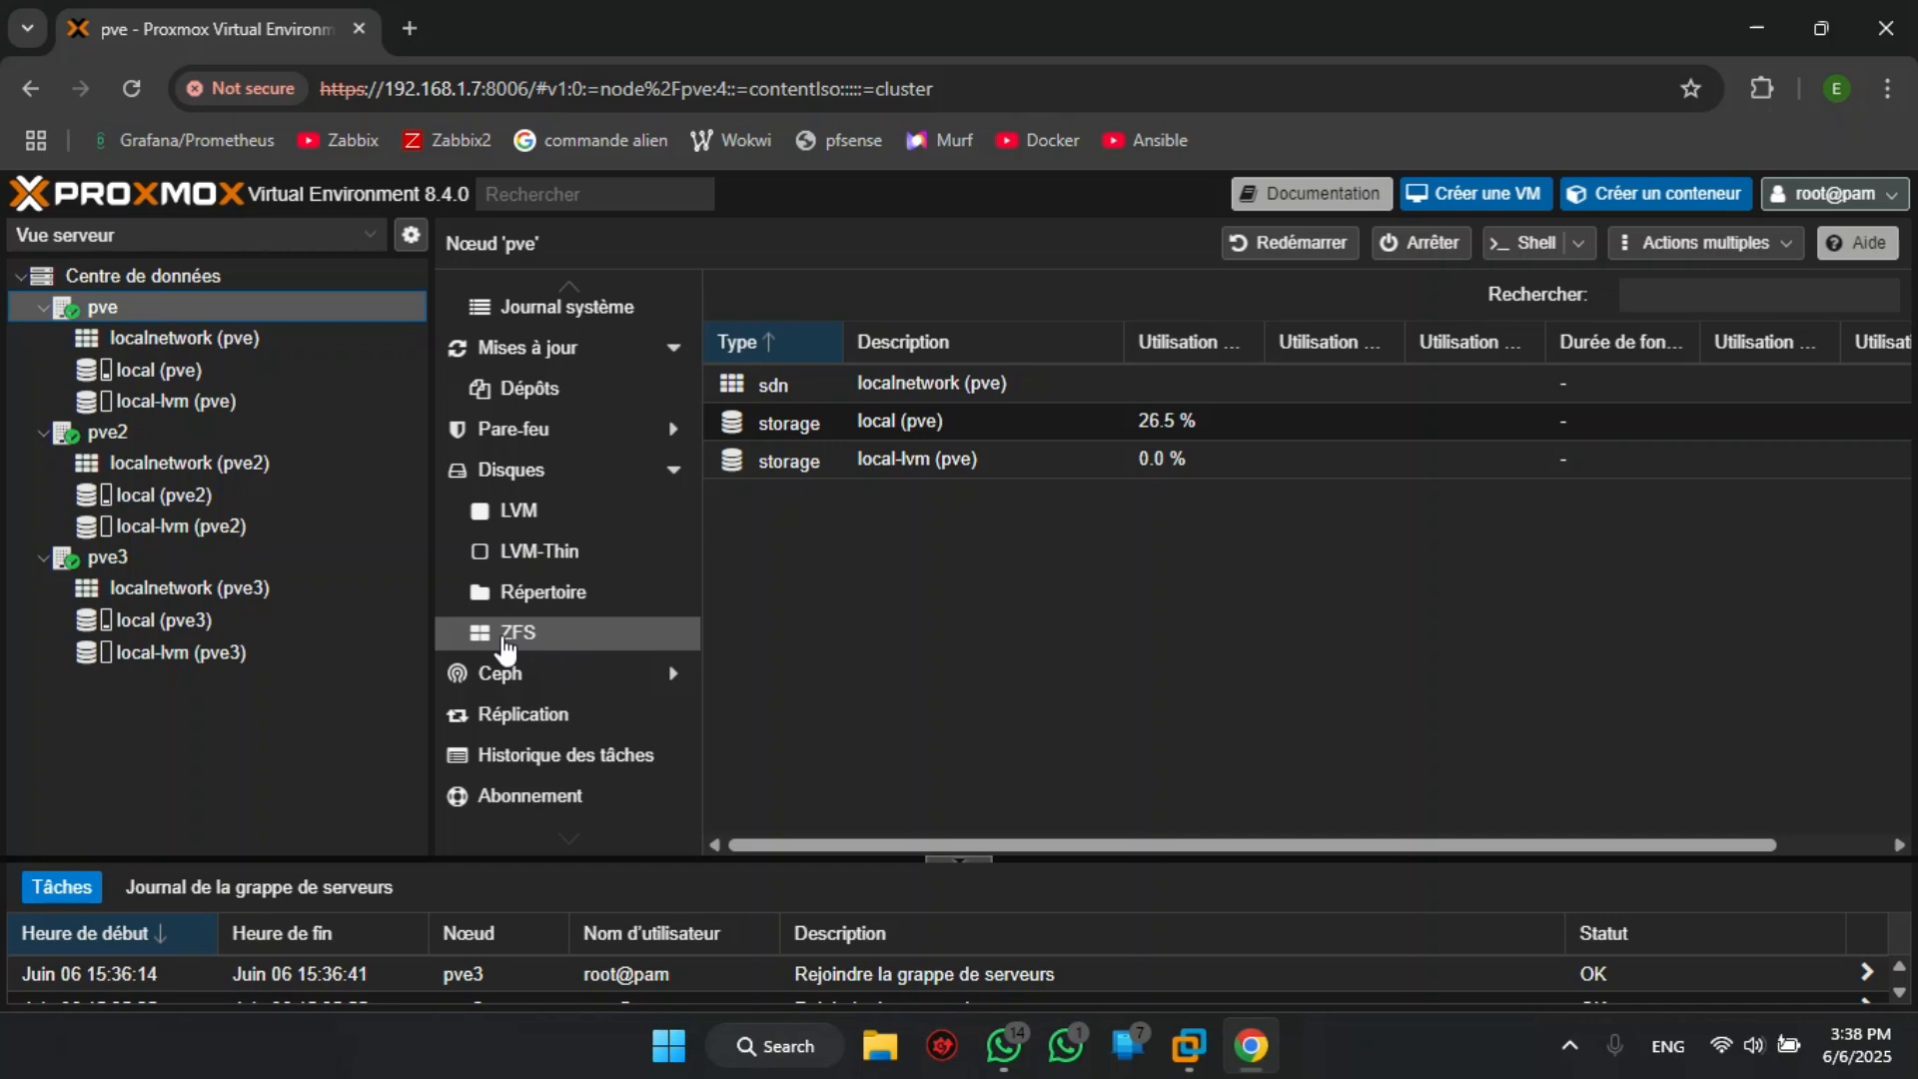
left_click(529, 637)
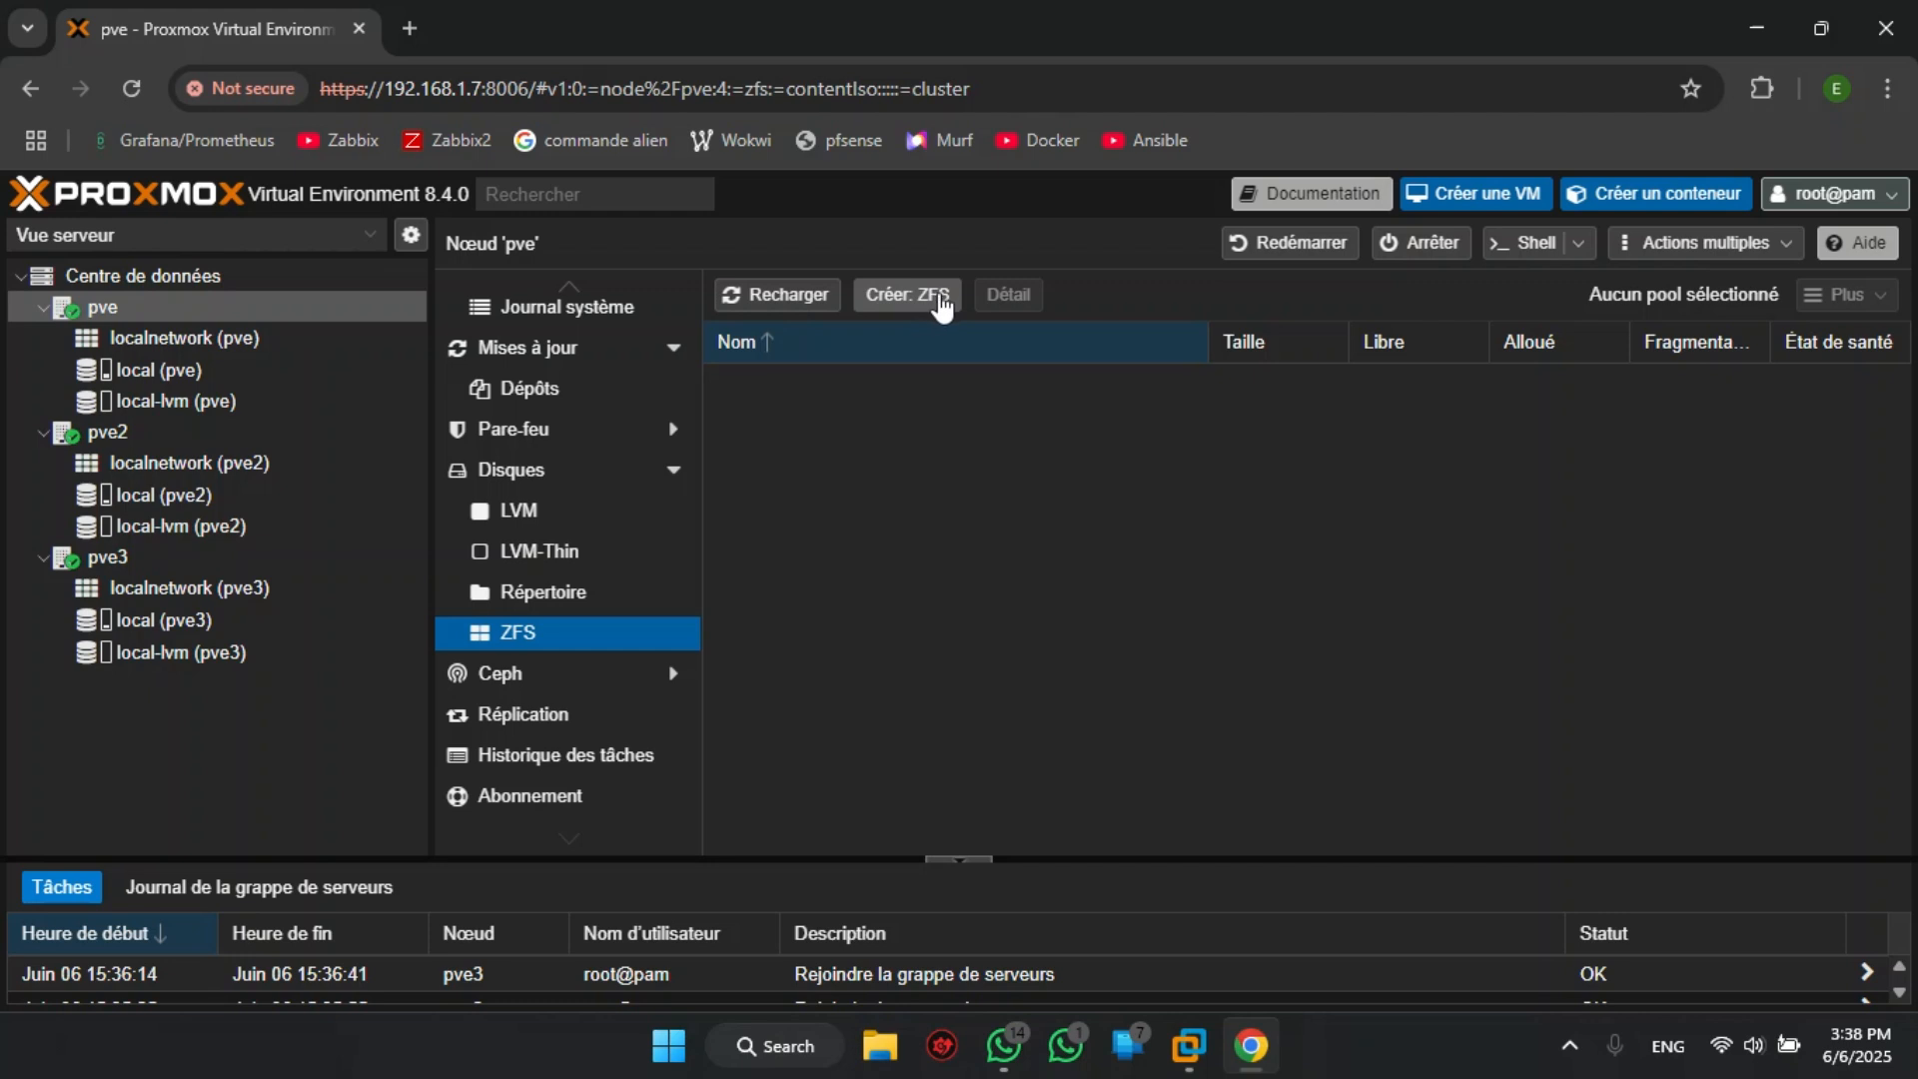
left_click(940, 302)
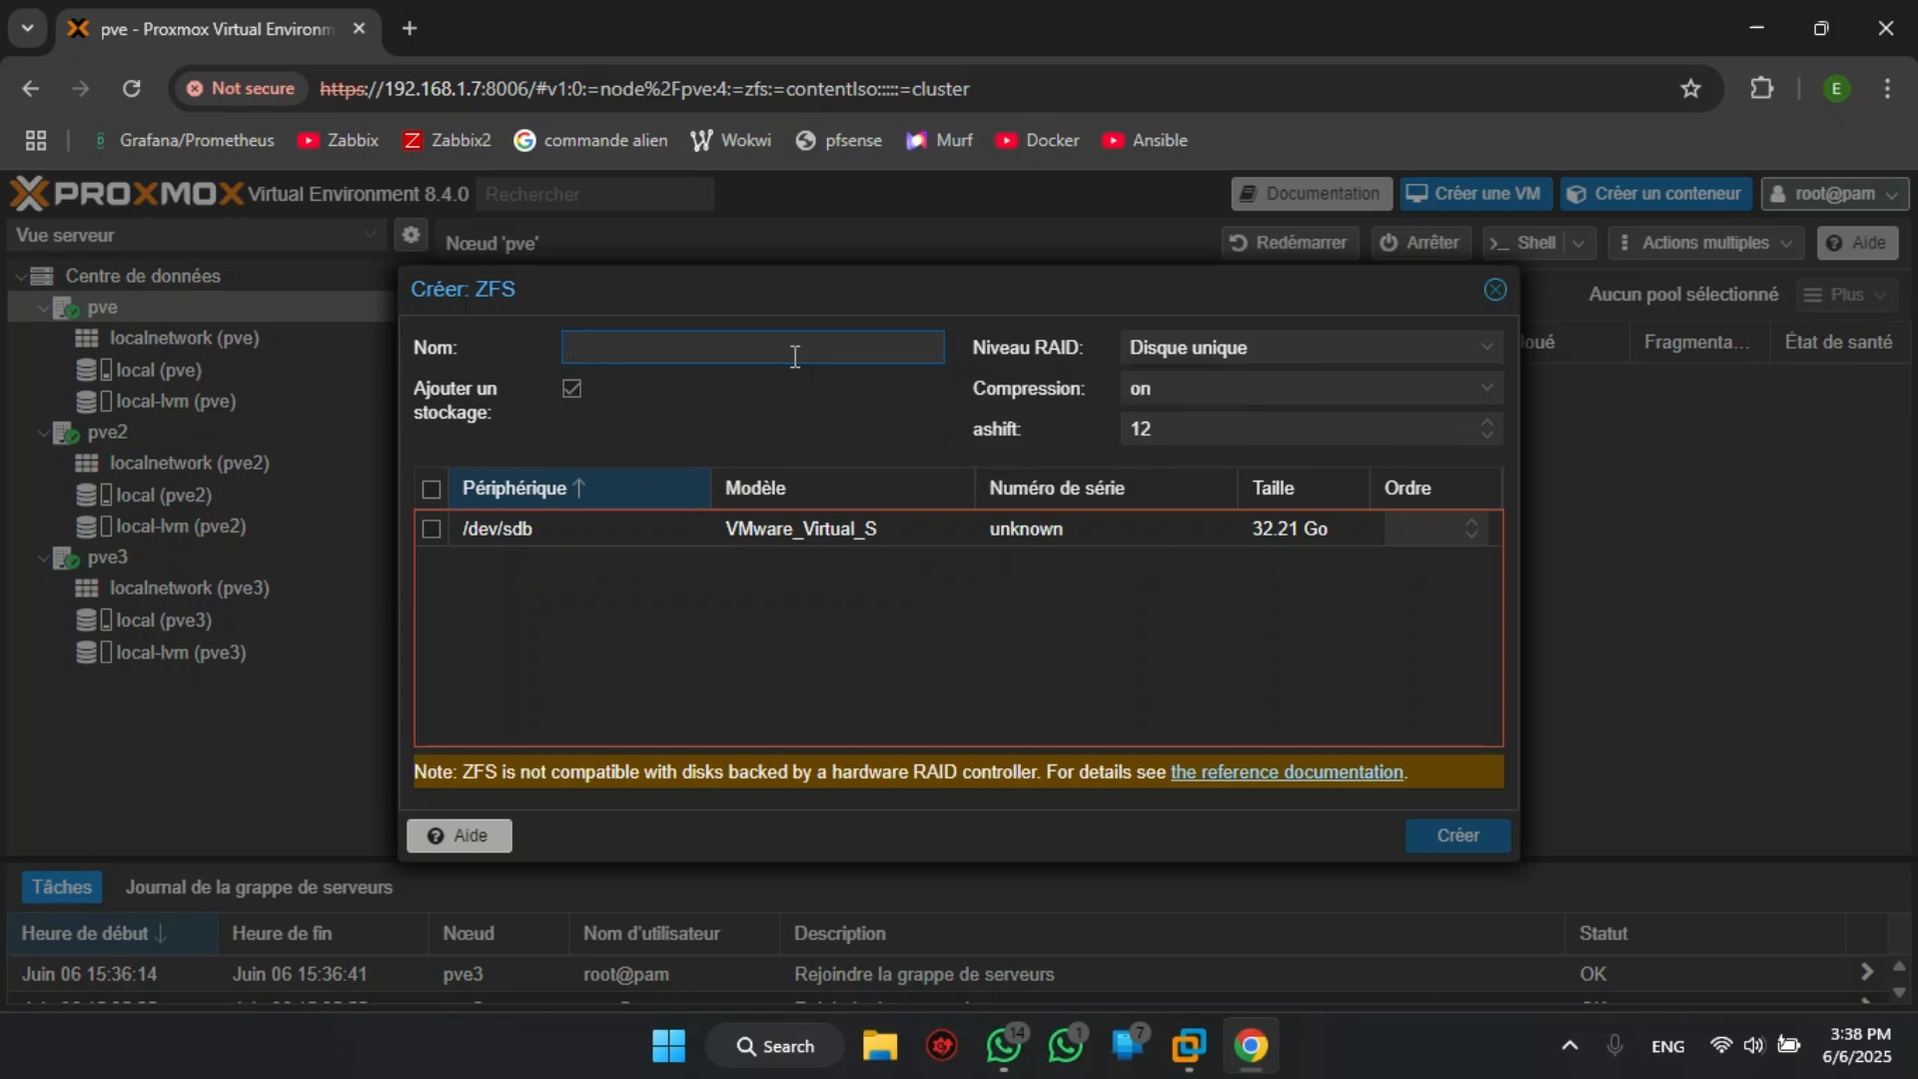
type("disque")
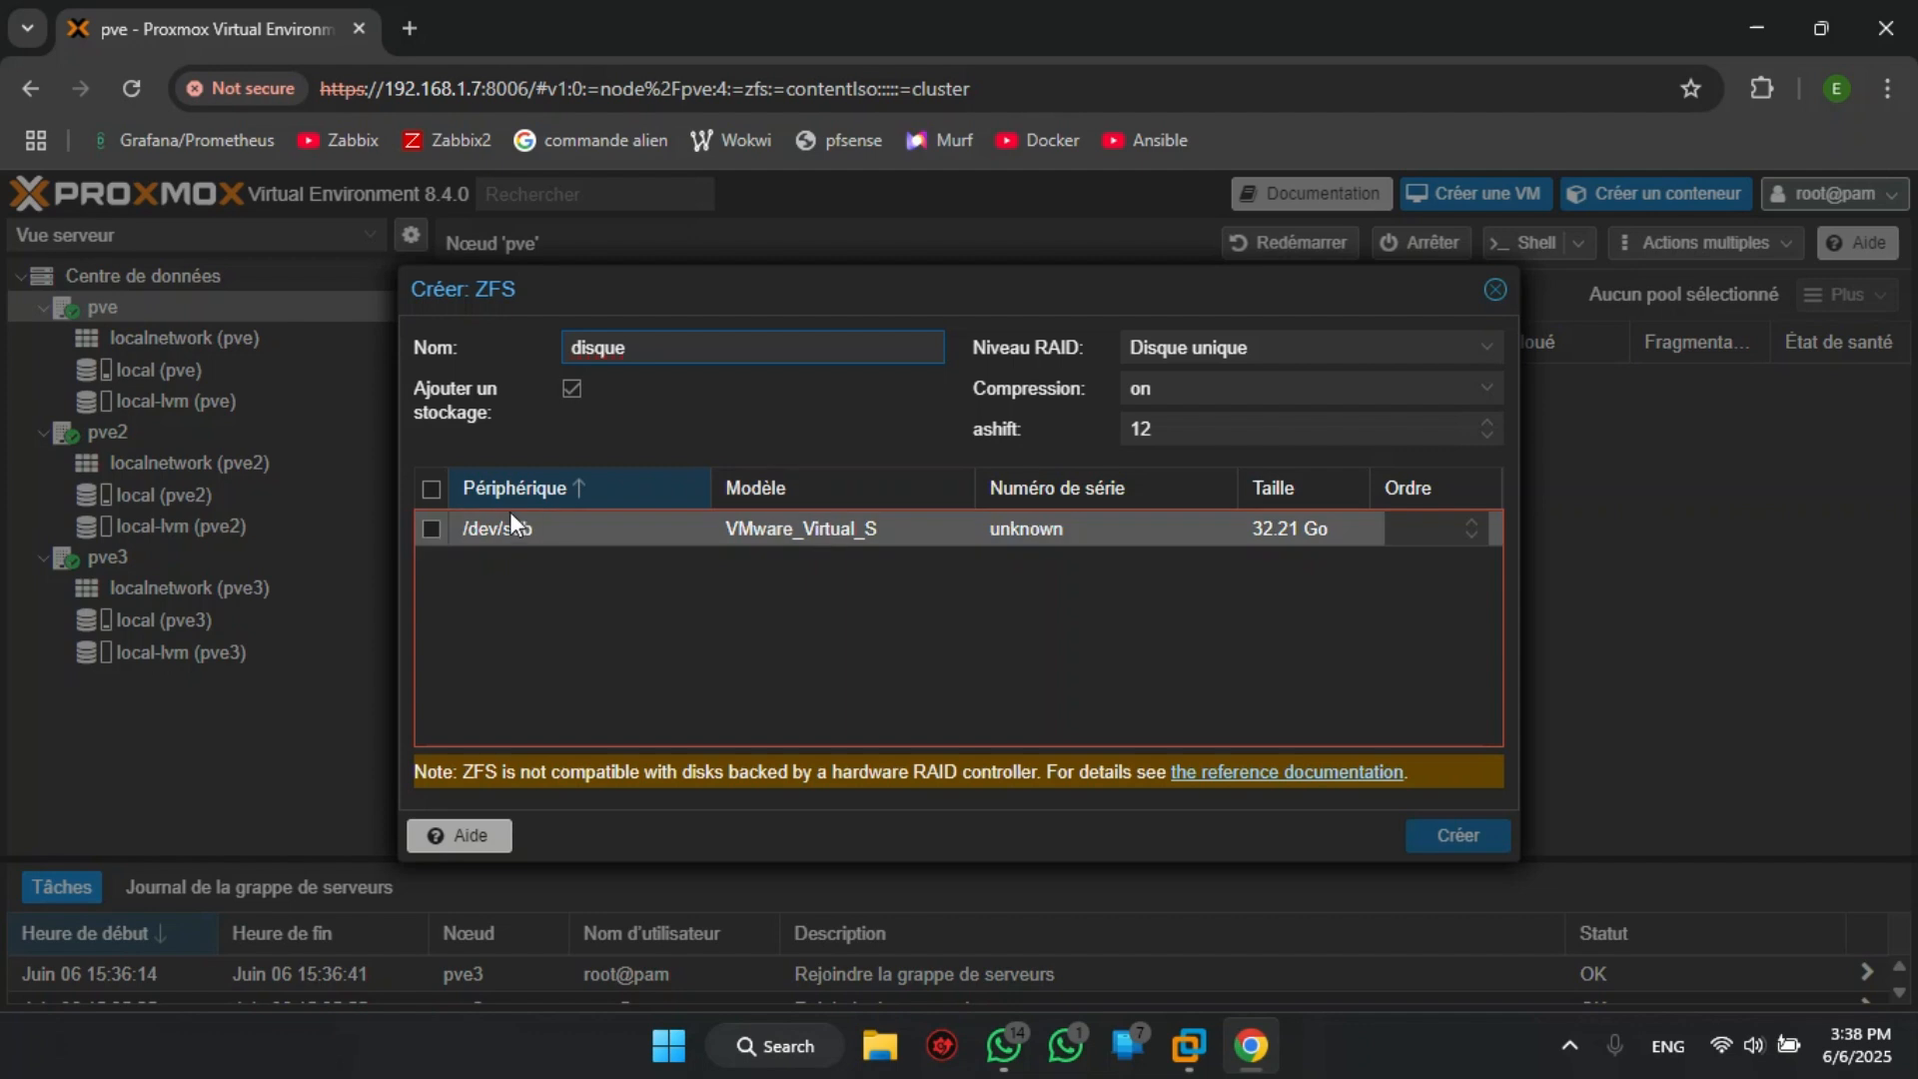
left_click(431, 530)
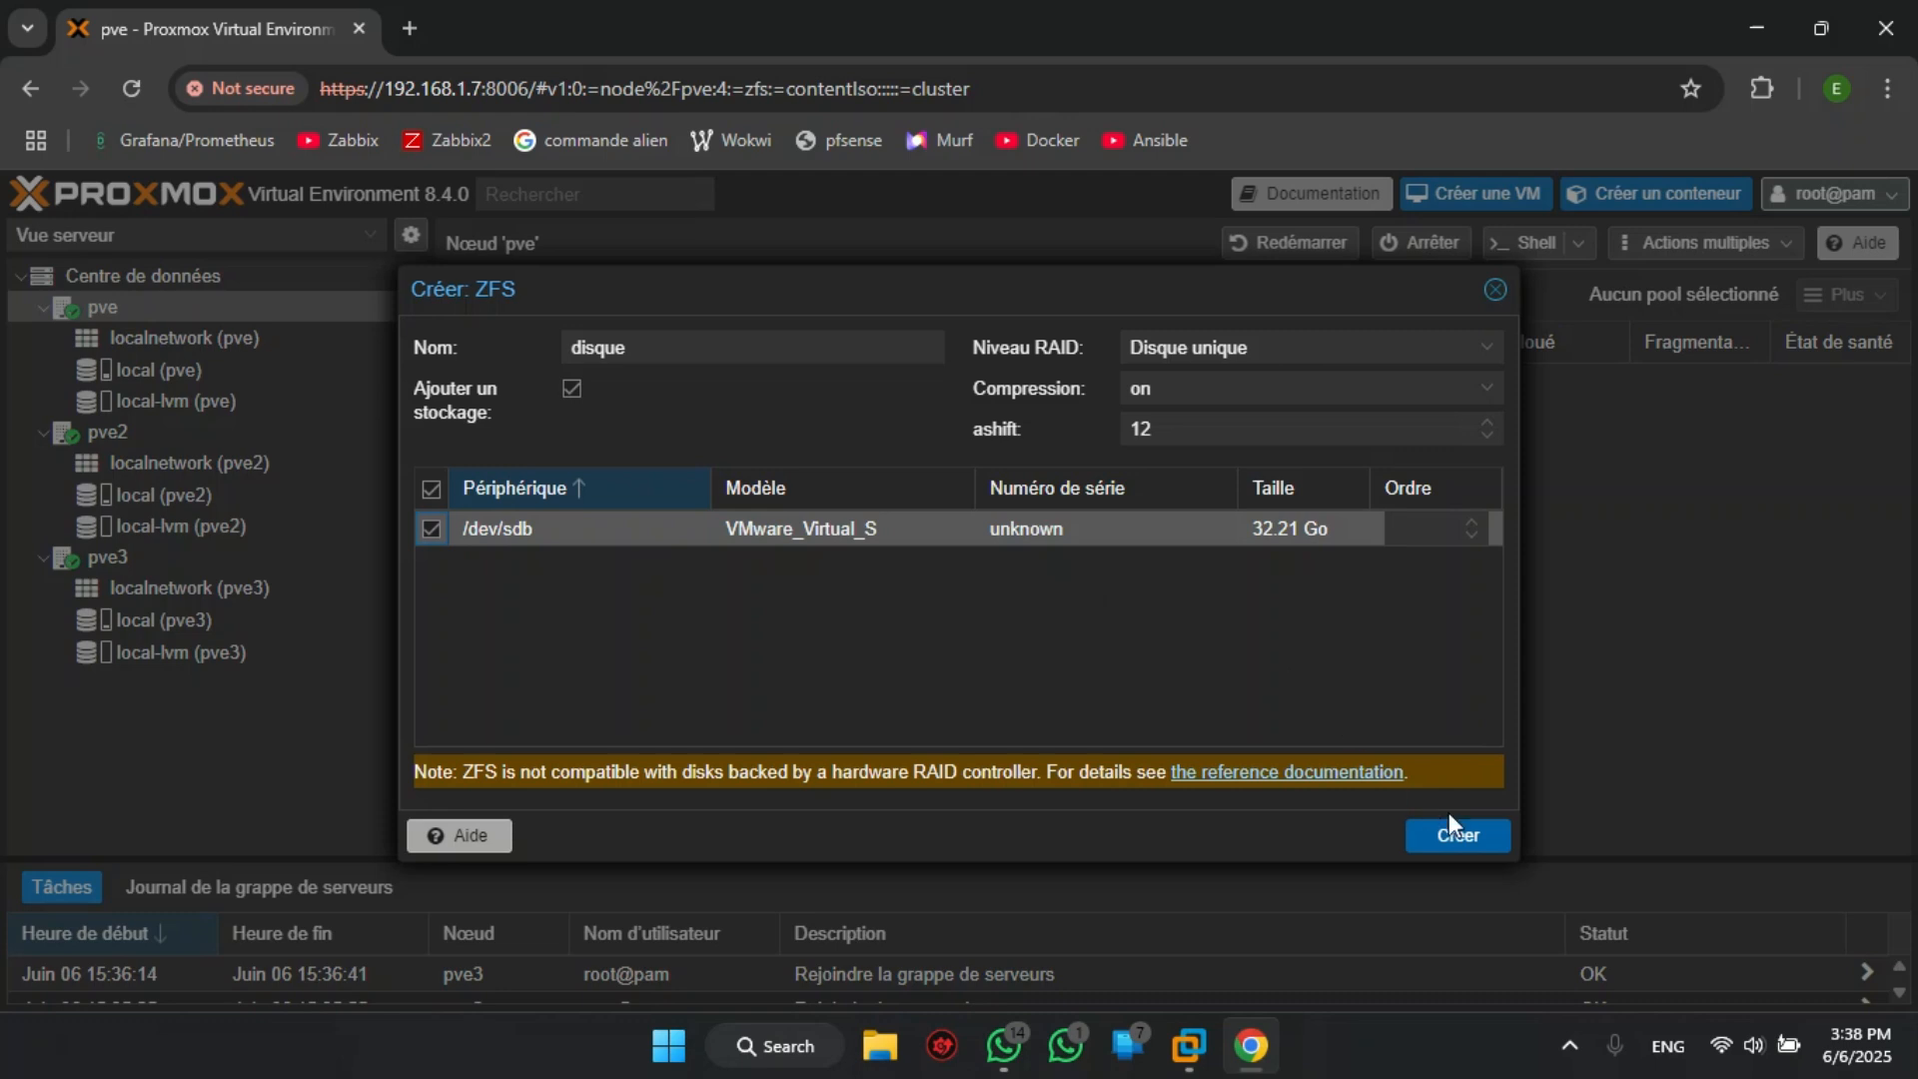
- Create the ZFS pool with RAID level Disque unique and compression on
left_click(1489, 349)
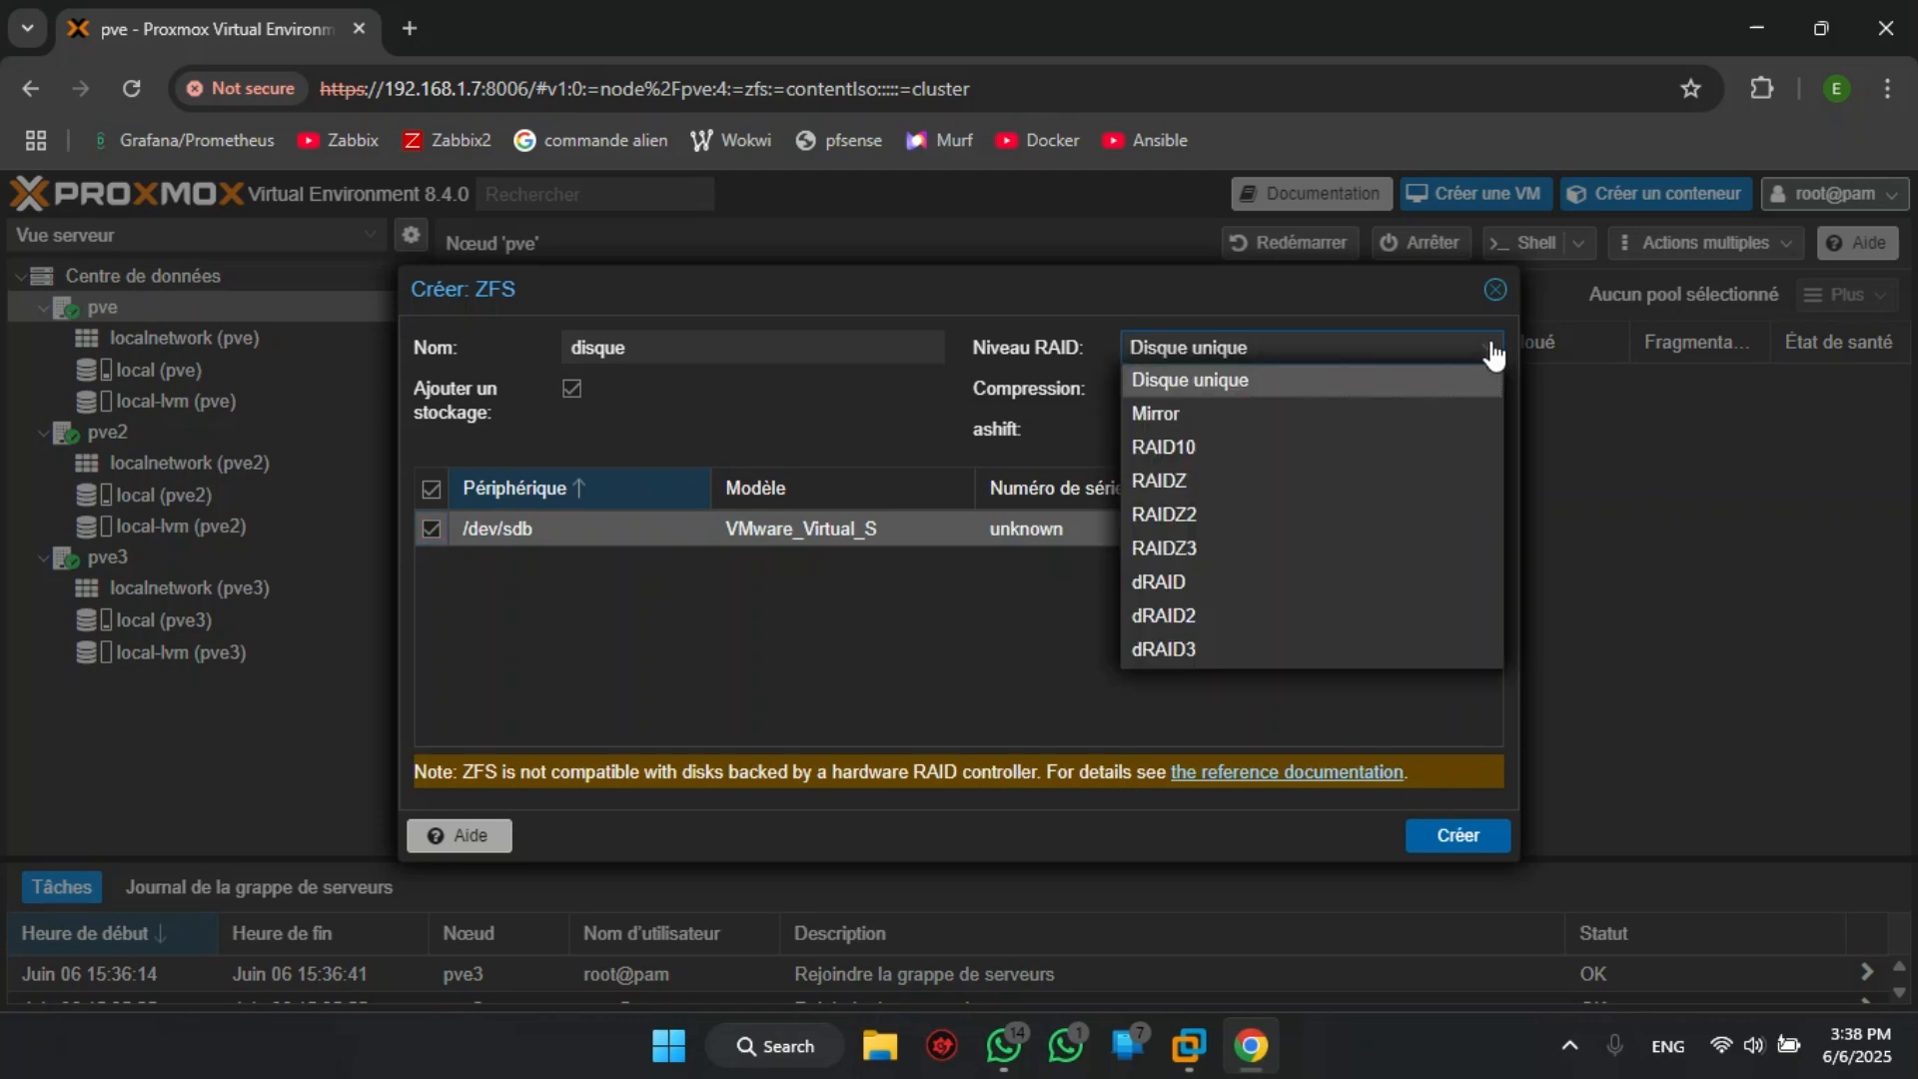
left_click(1491, 350)
left_click(1489, 397)
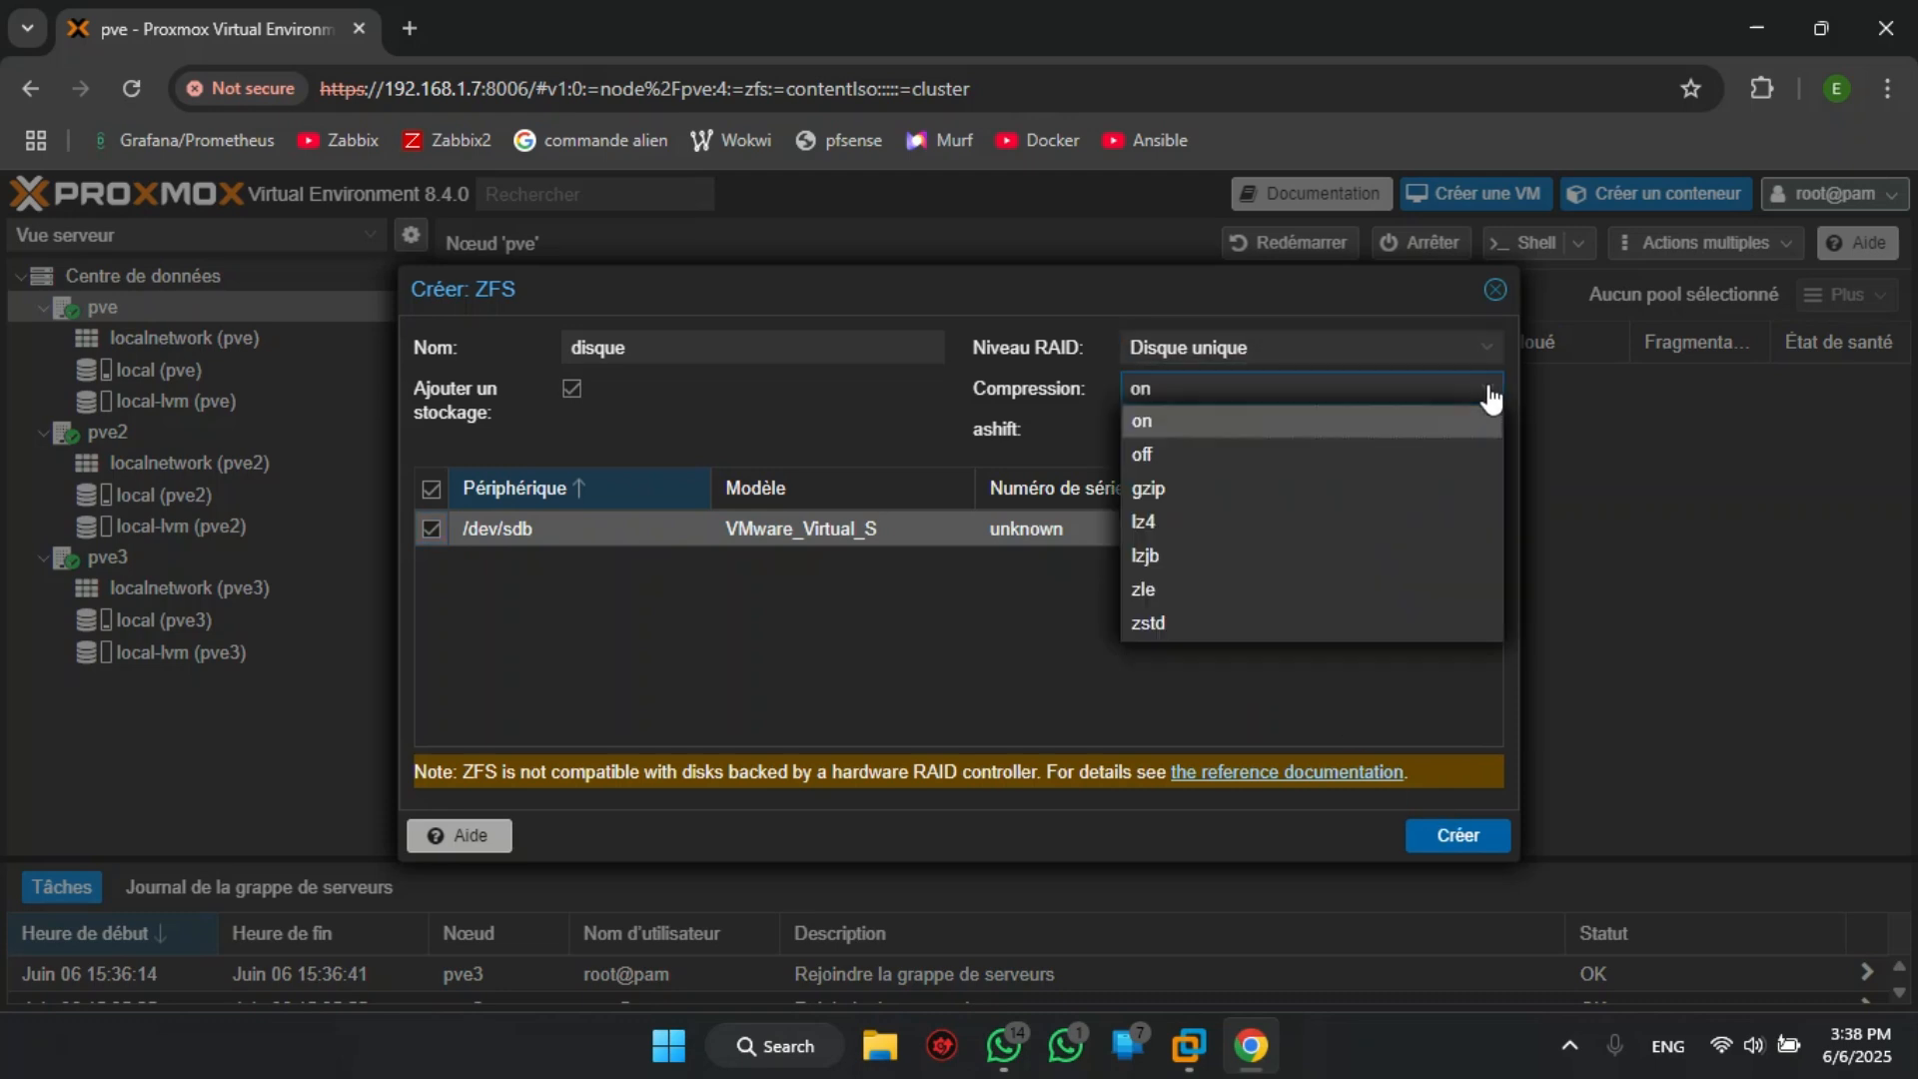
left_click(1492, 402)
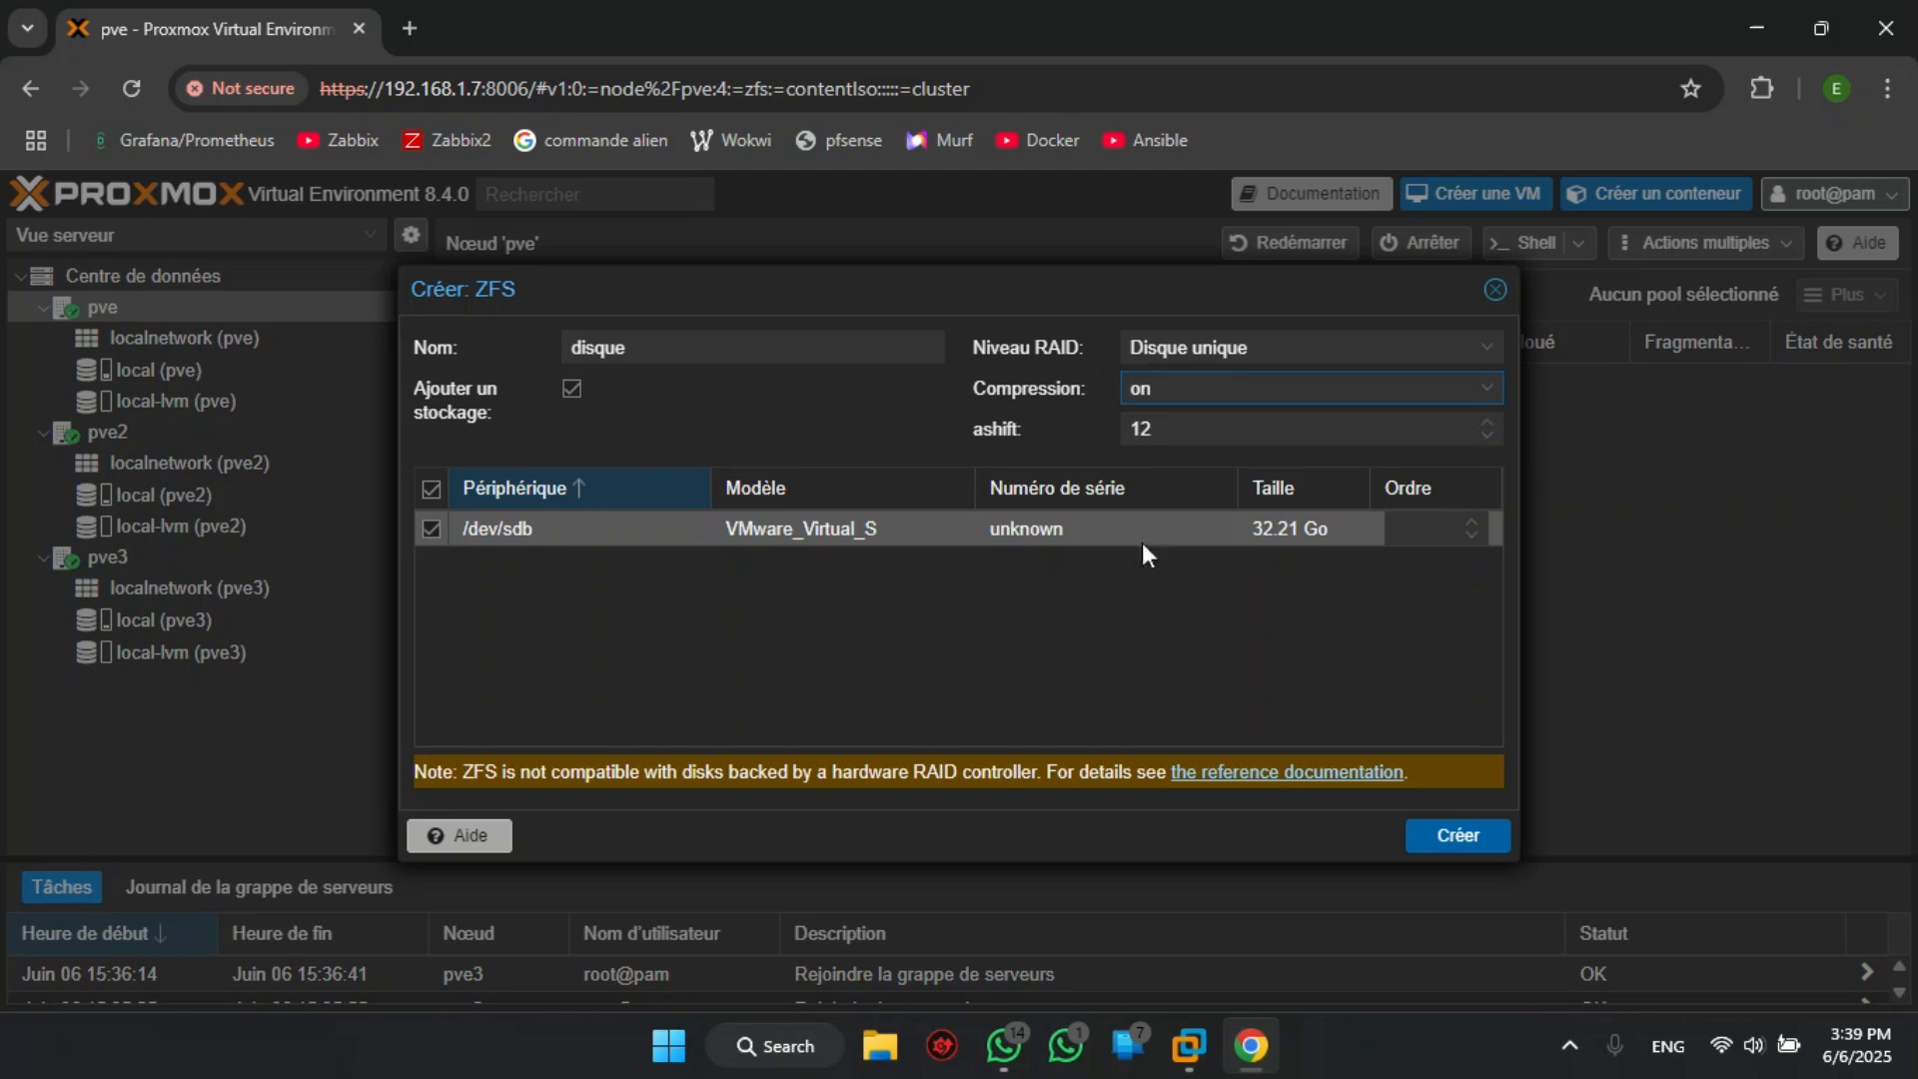
left_click(1453, 840)
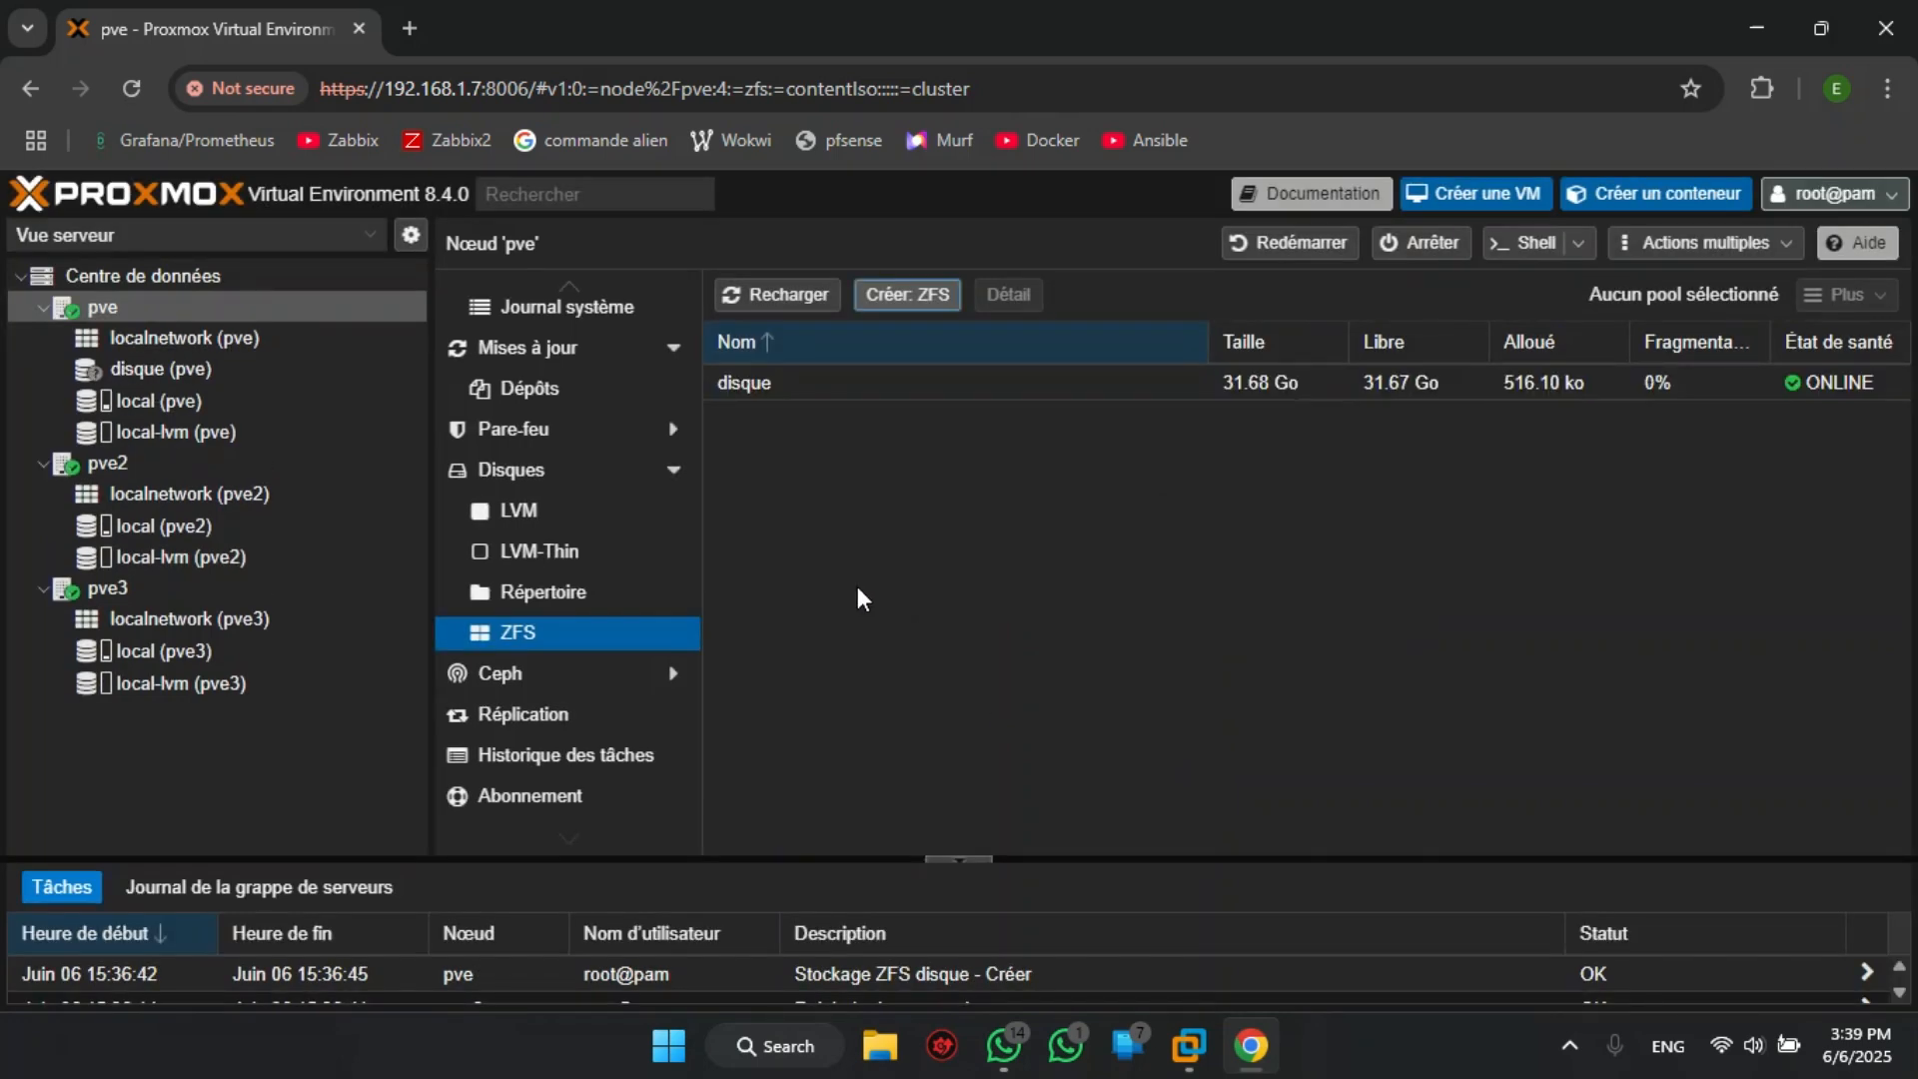
- Open the ZFS disks view of node pve2
left_click(939, 387)
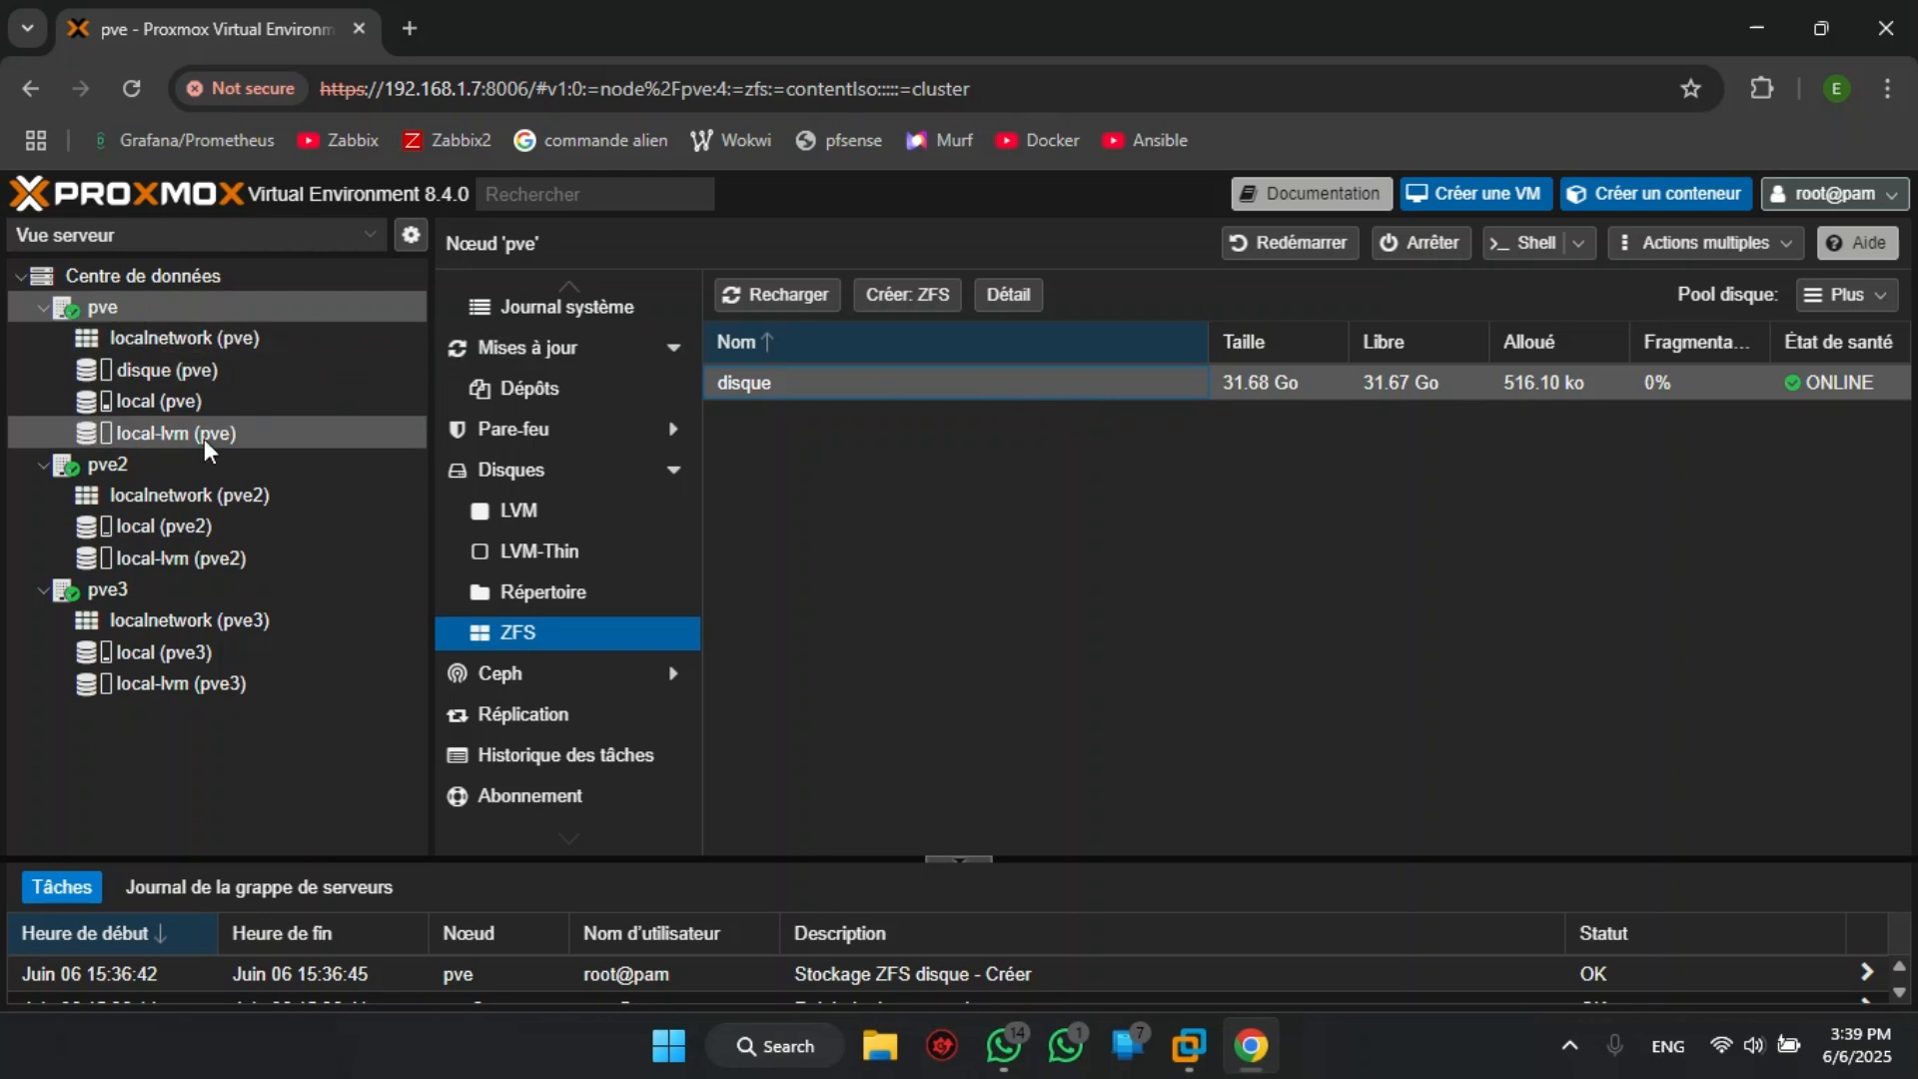
left_click(177, 465)
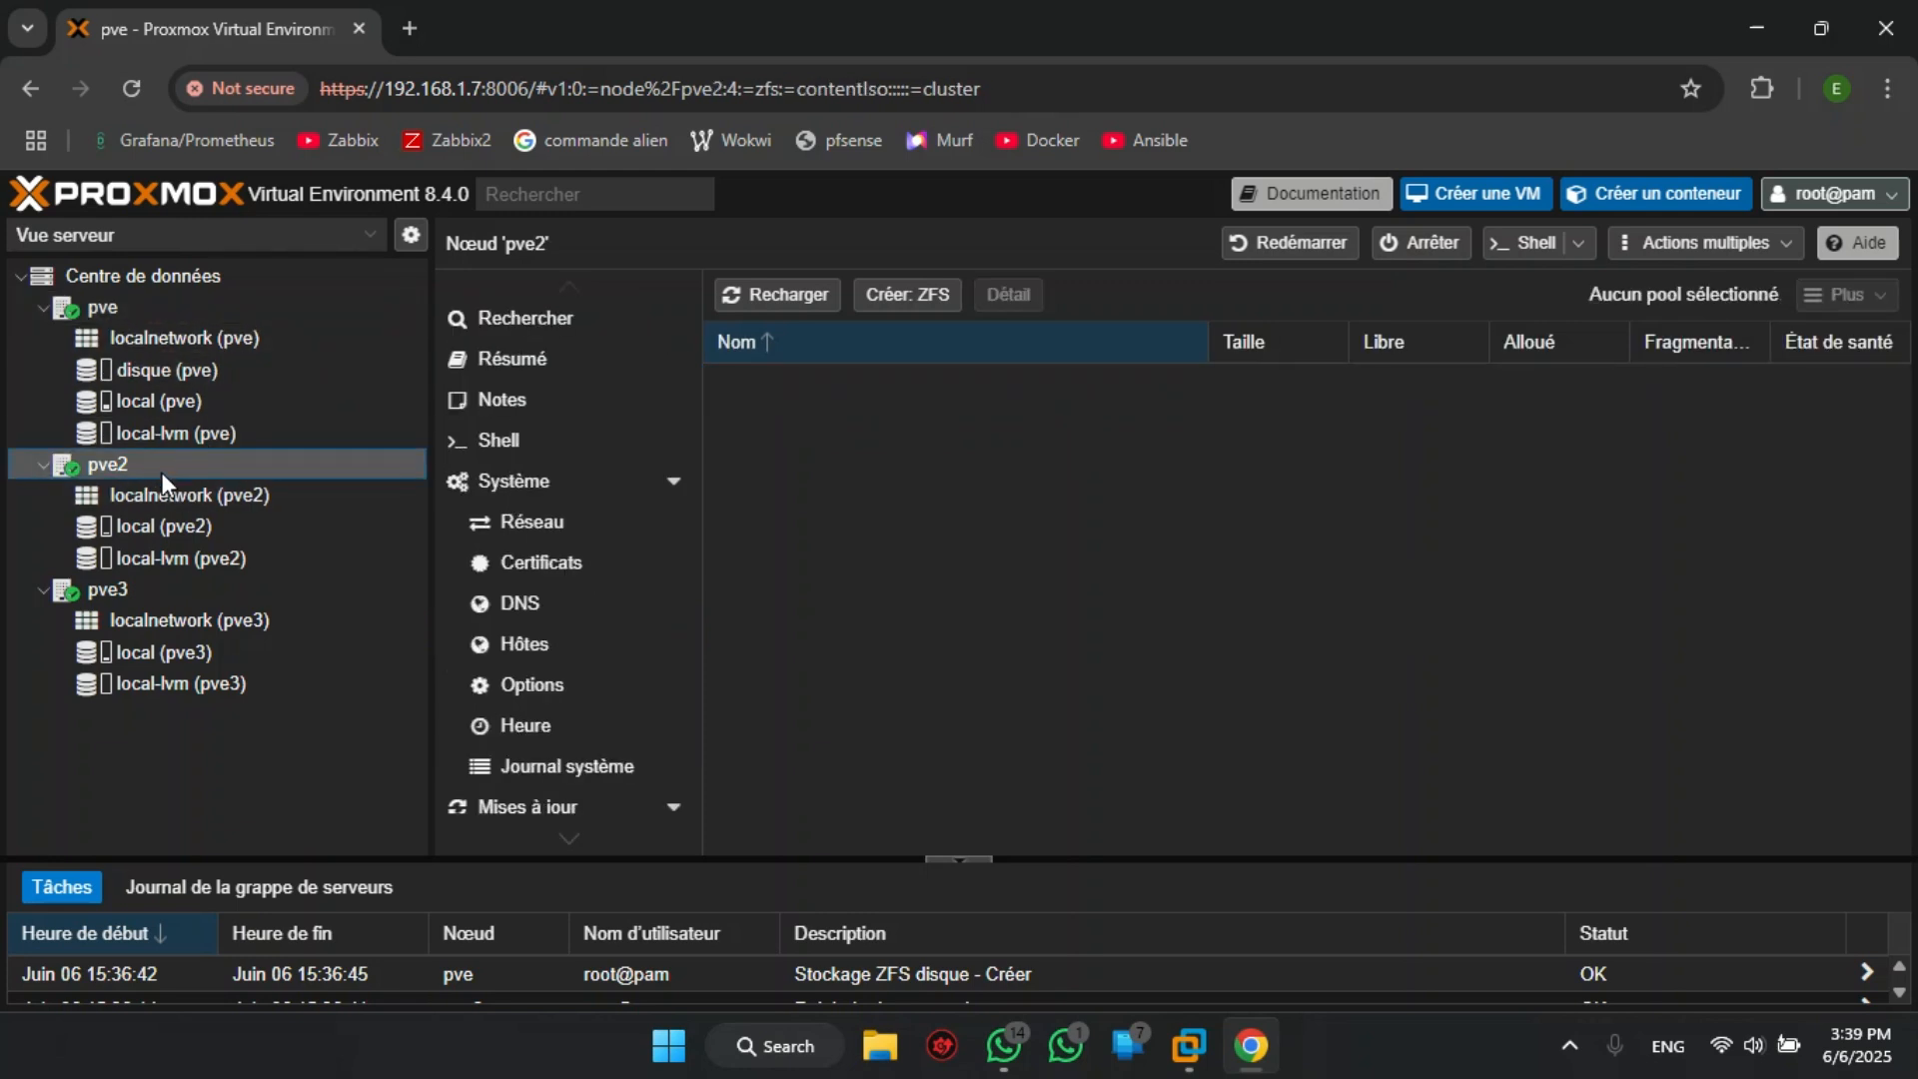
scroll(550, 672, "down", 2)
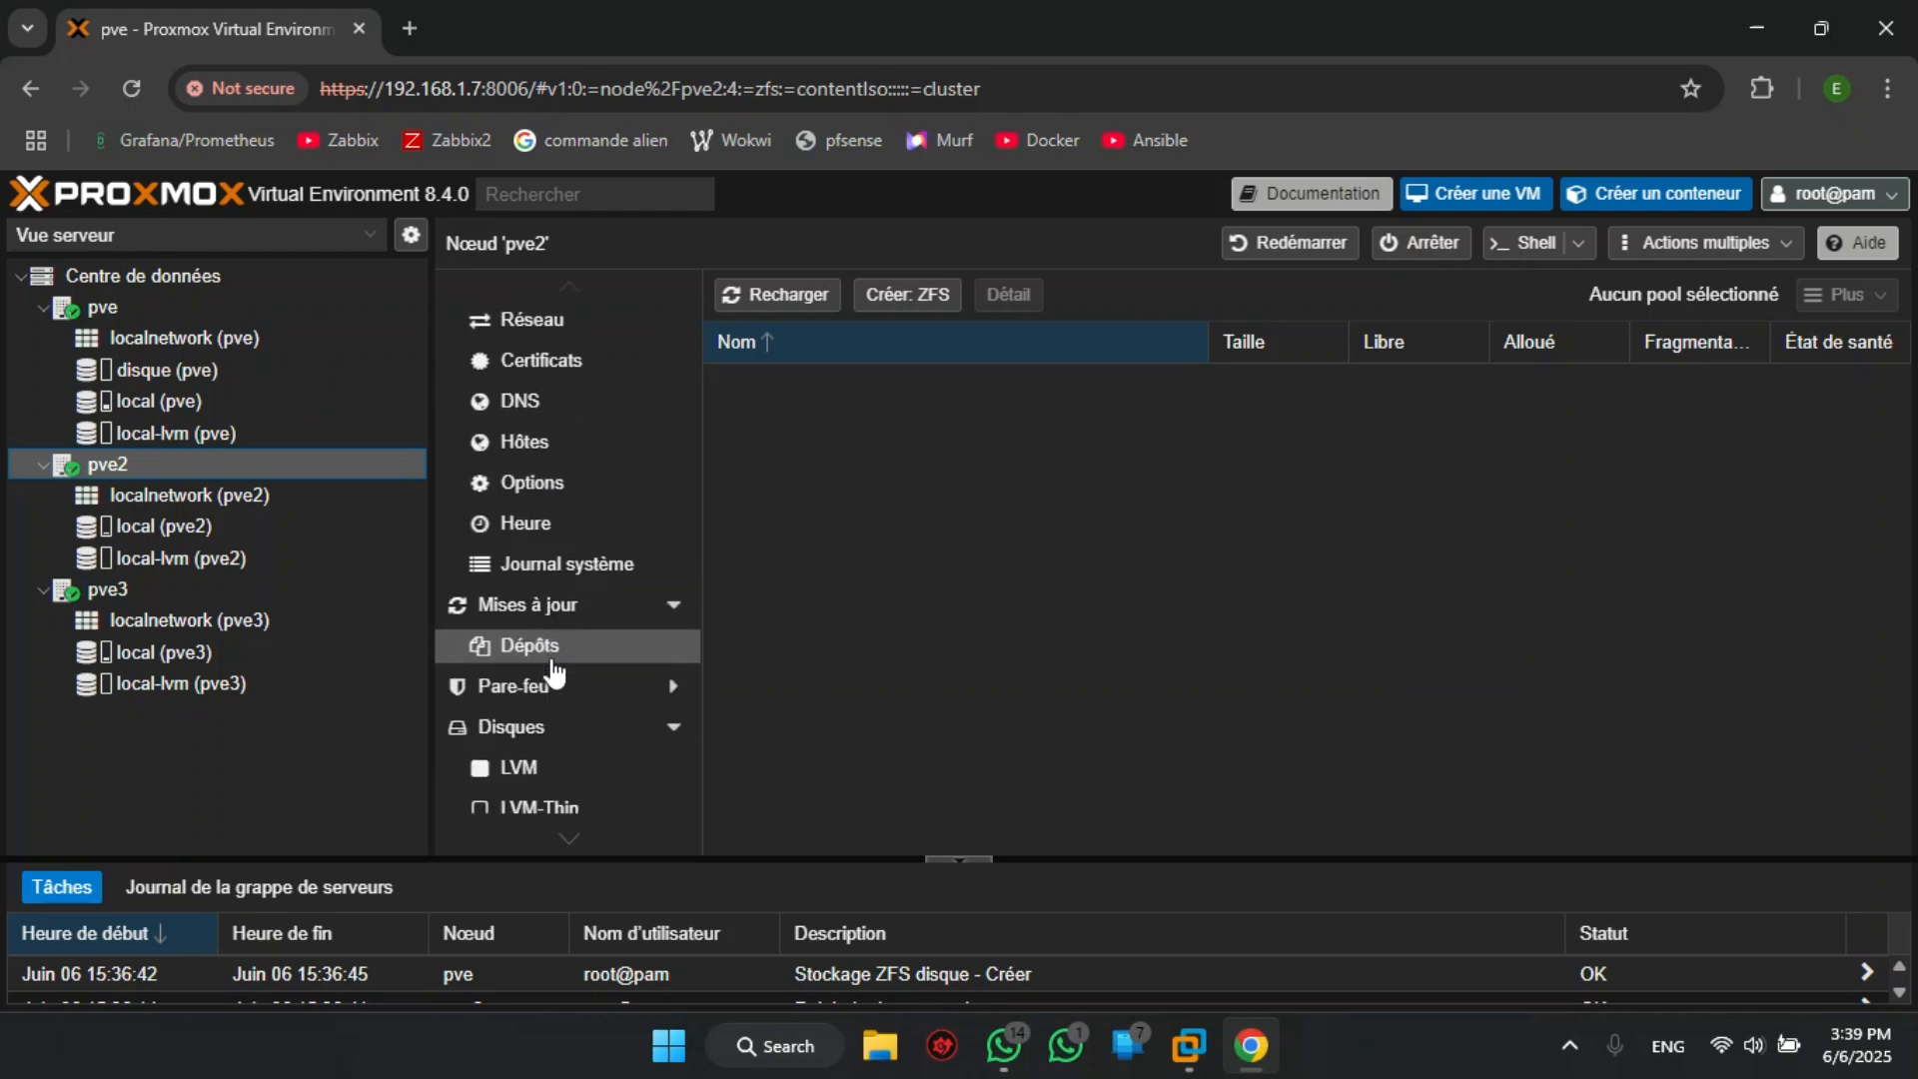
scroll(555, 675, "down", 1)
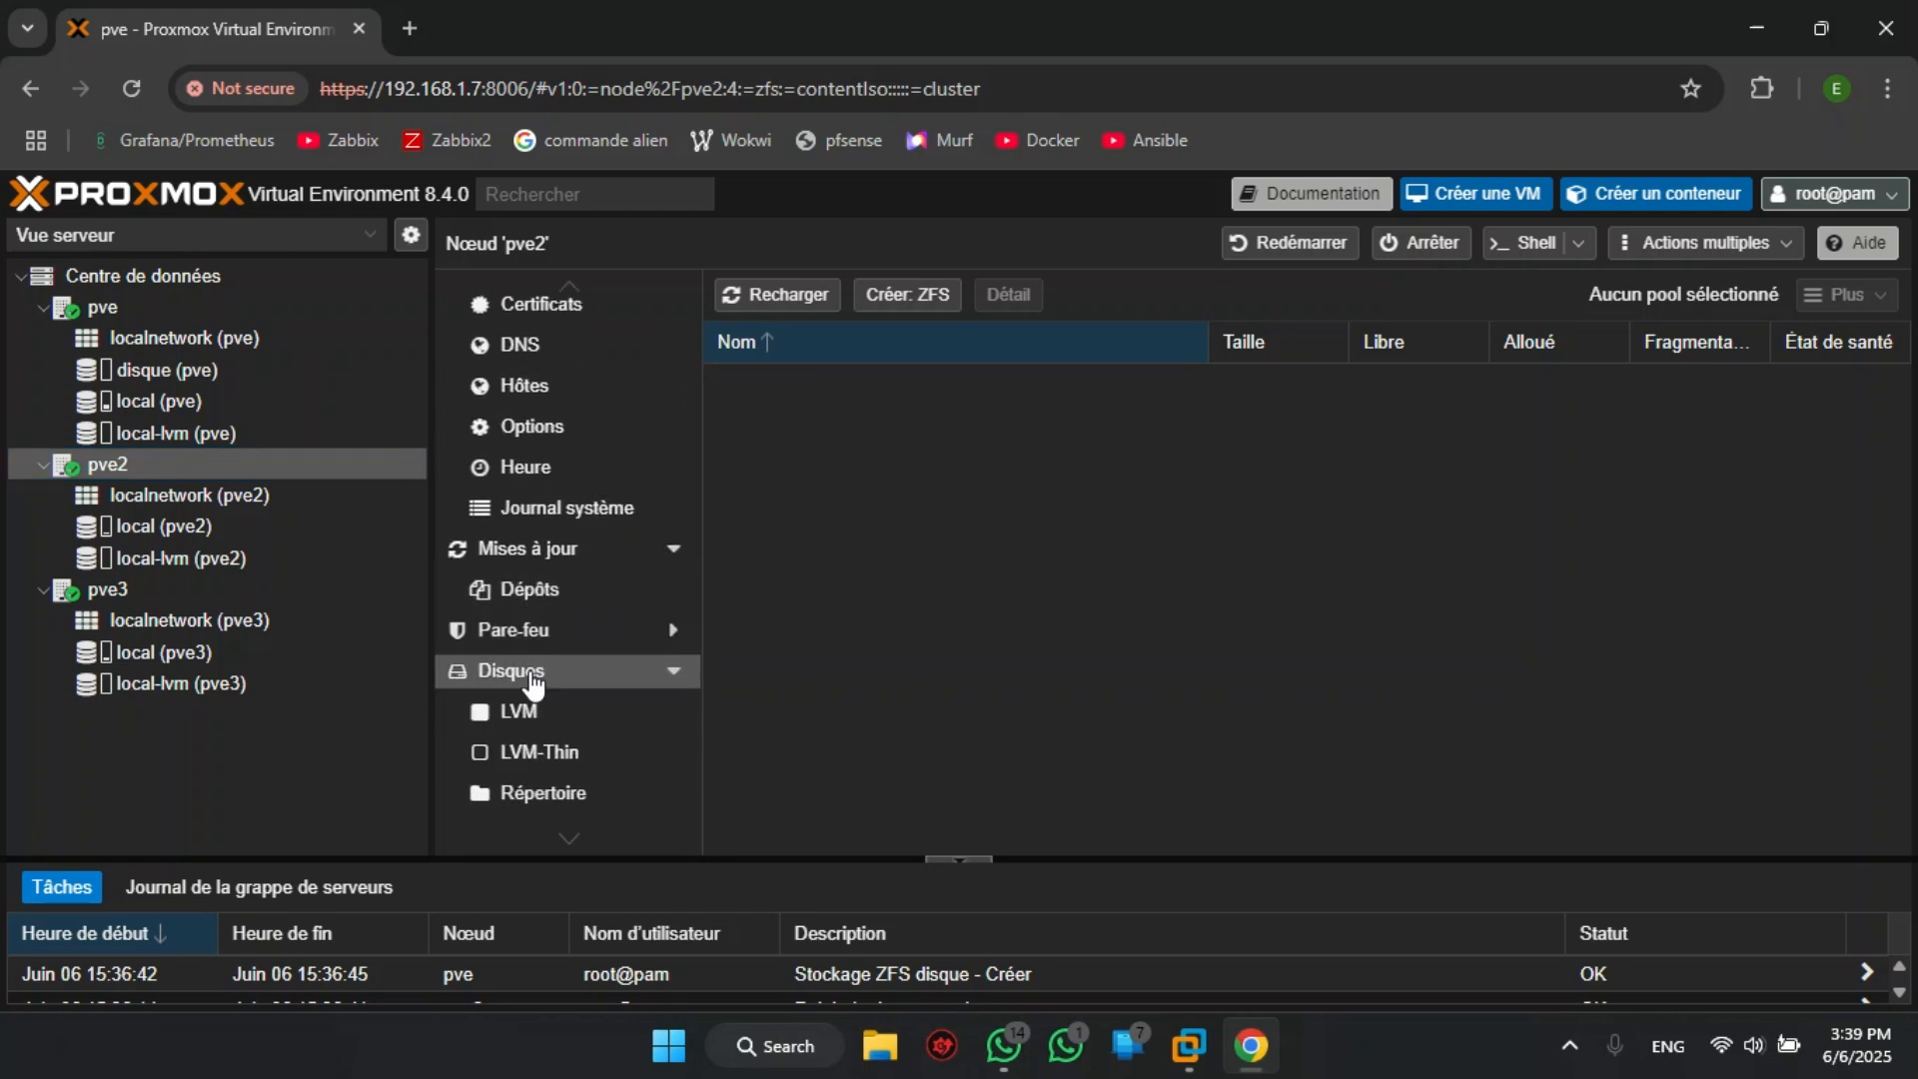
left_click(530, 676)
scroll(515, 671, "down", 3)
left_click(524, 643)
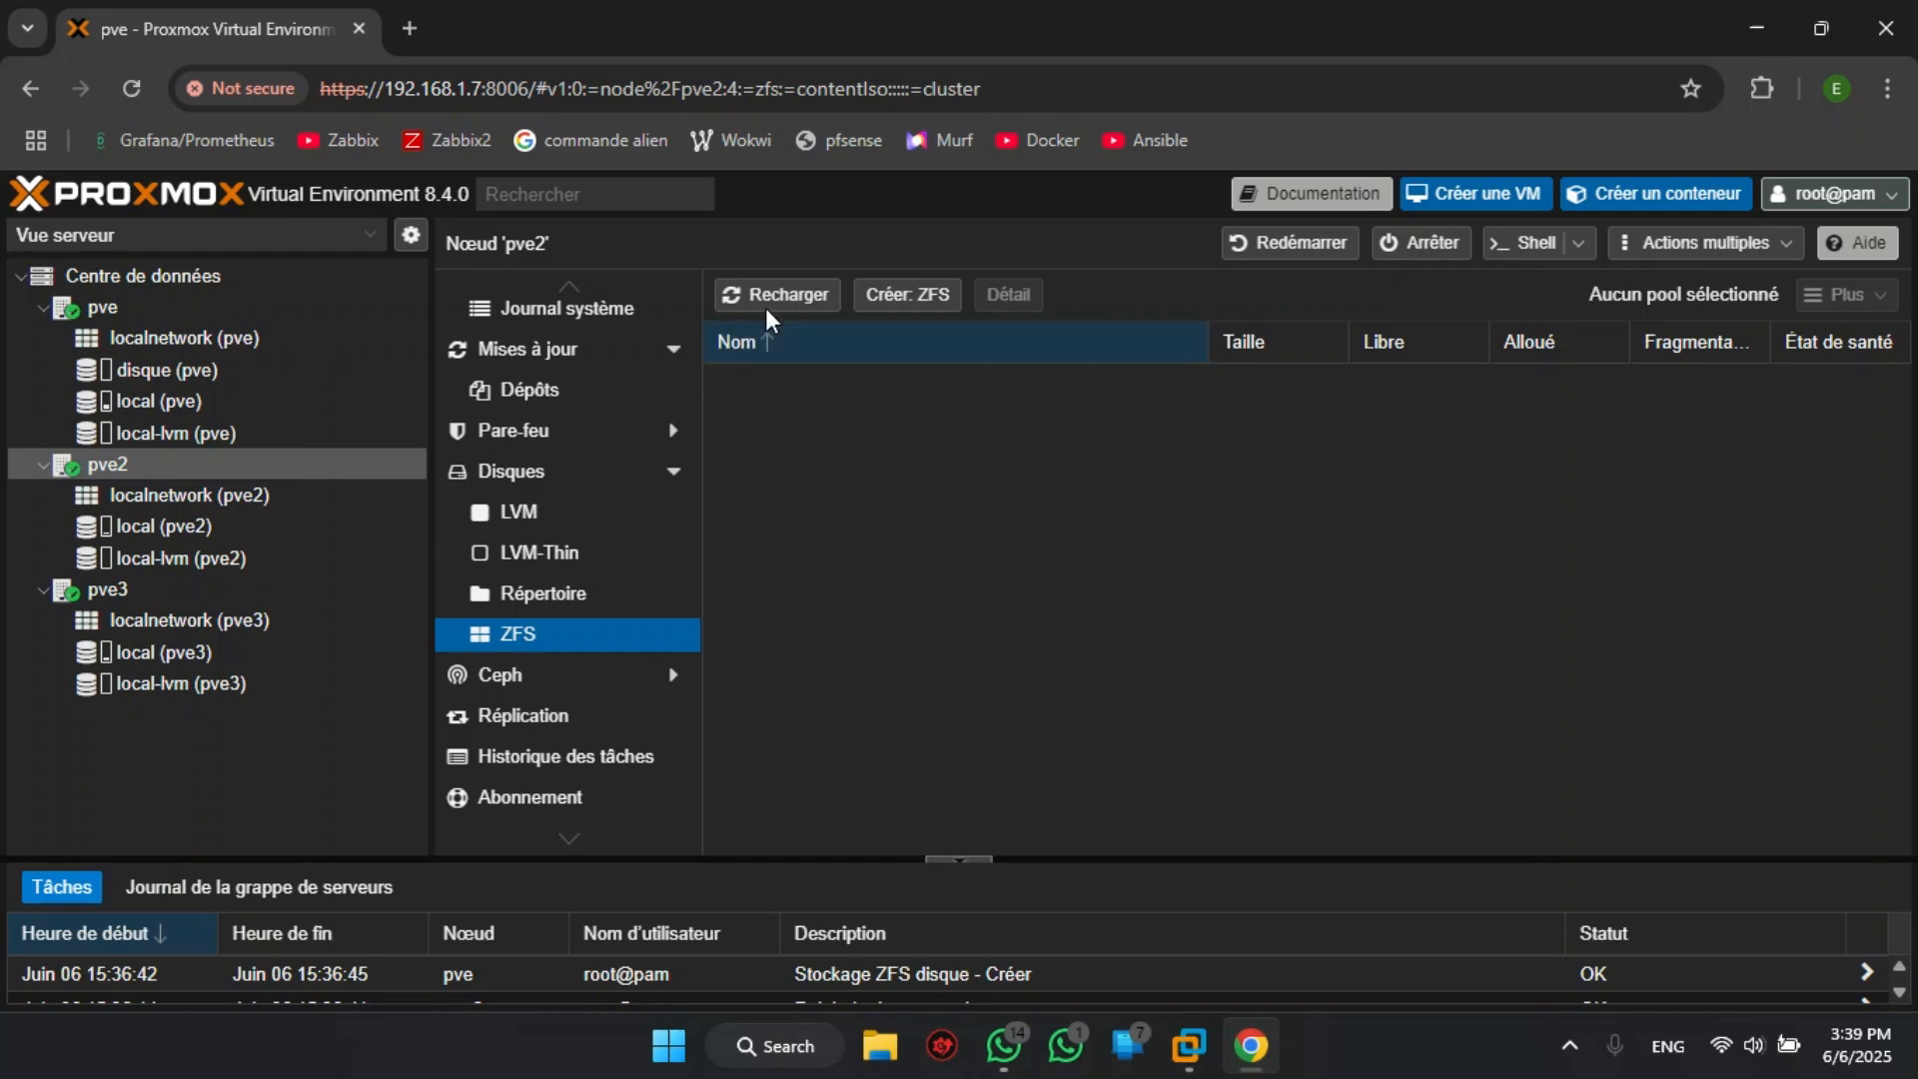
left_click(907, 296)
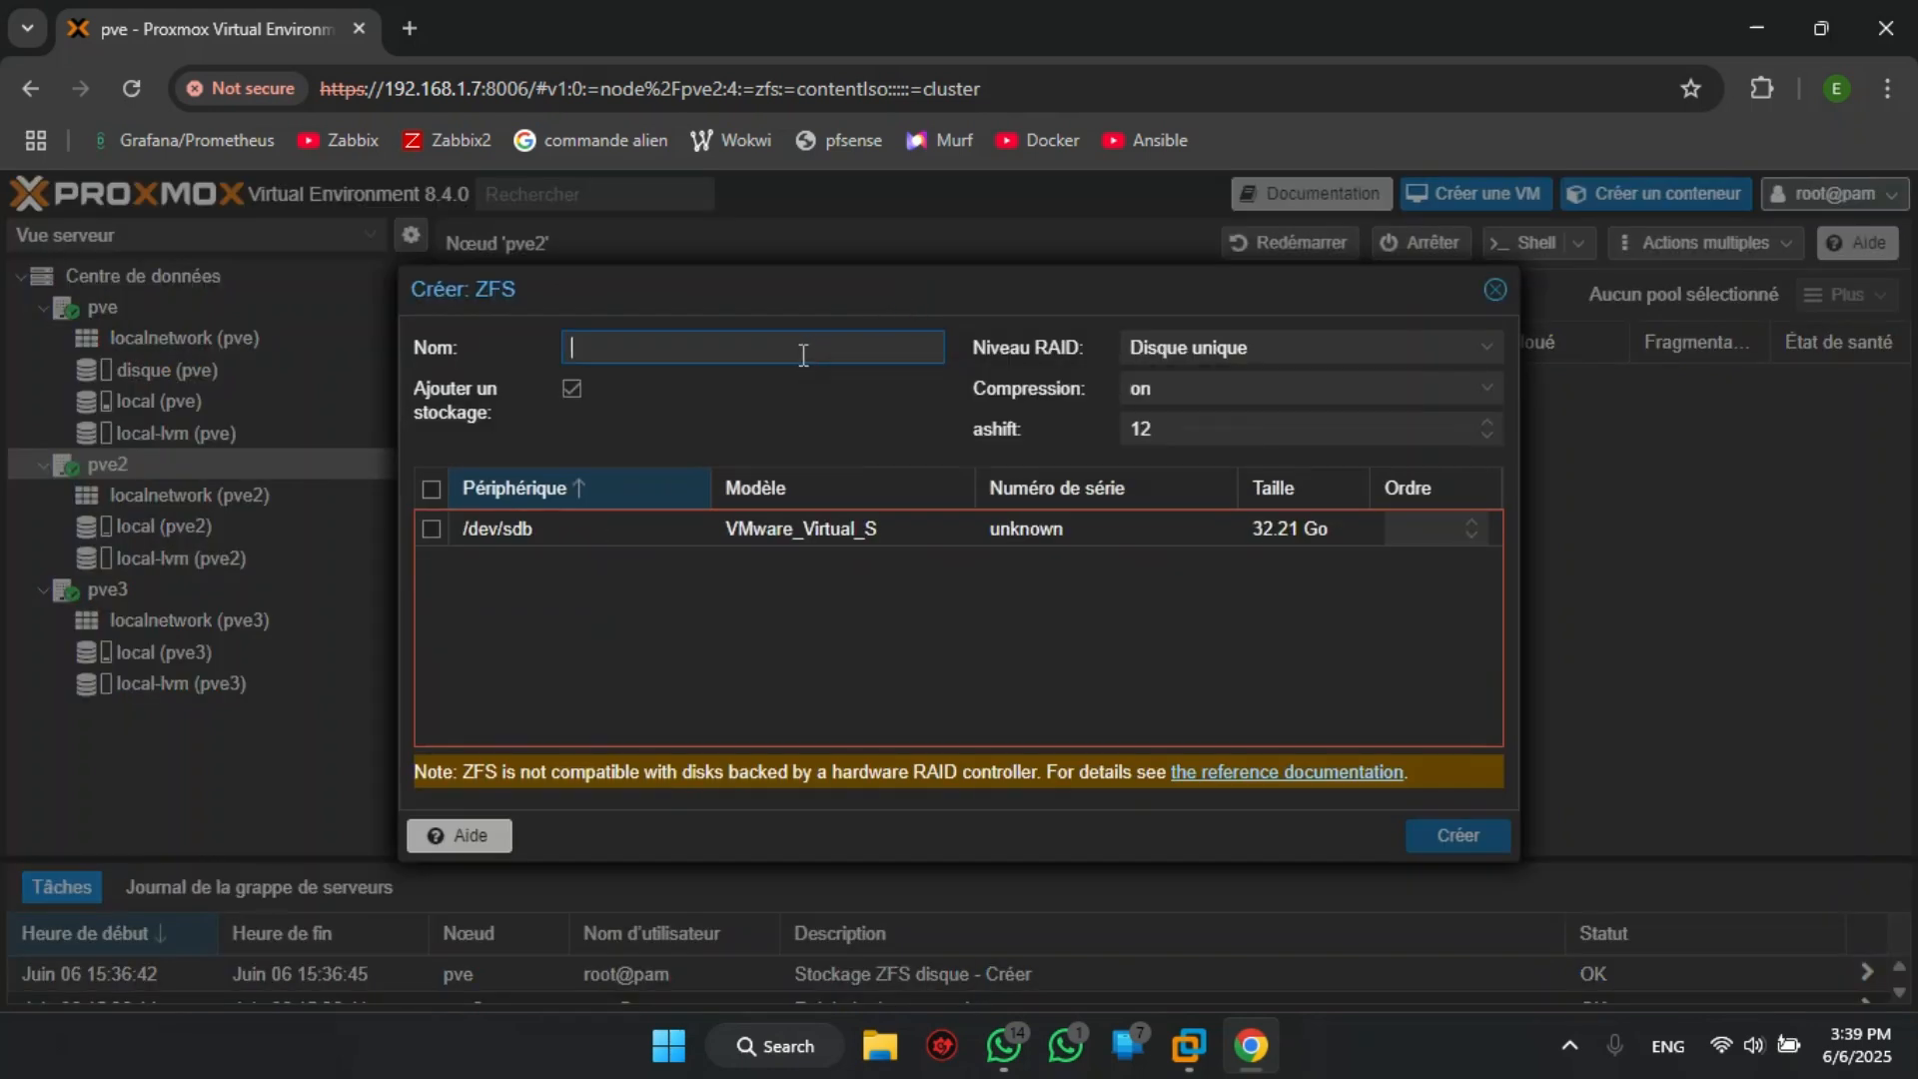
type("disqu")
left_click(1494, 291)
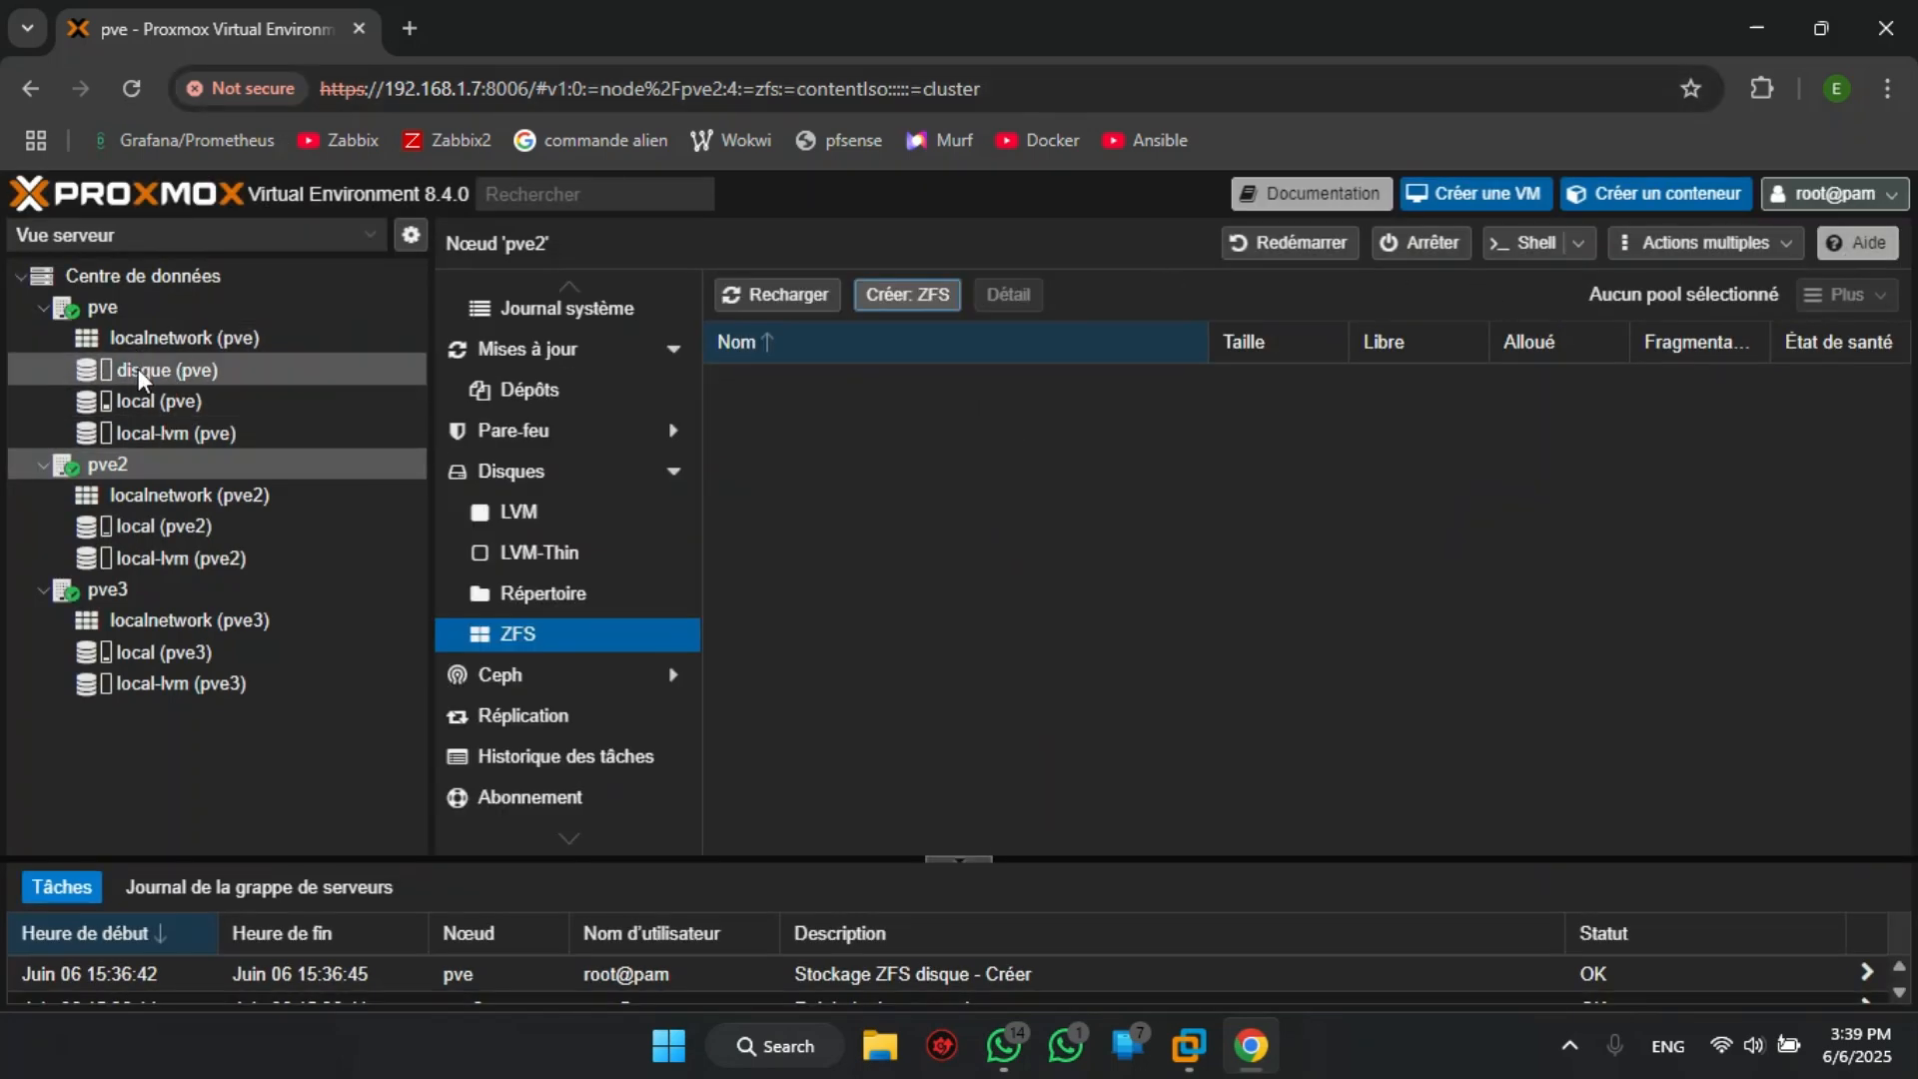
- Create a ZFS pool named disque on node pve2 using /dev/sdb, without adding it as storage
left_click(116, 312)
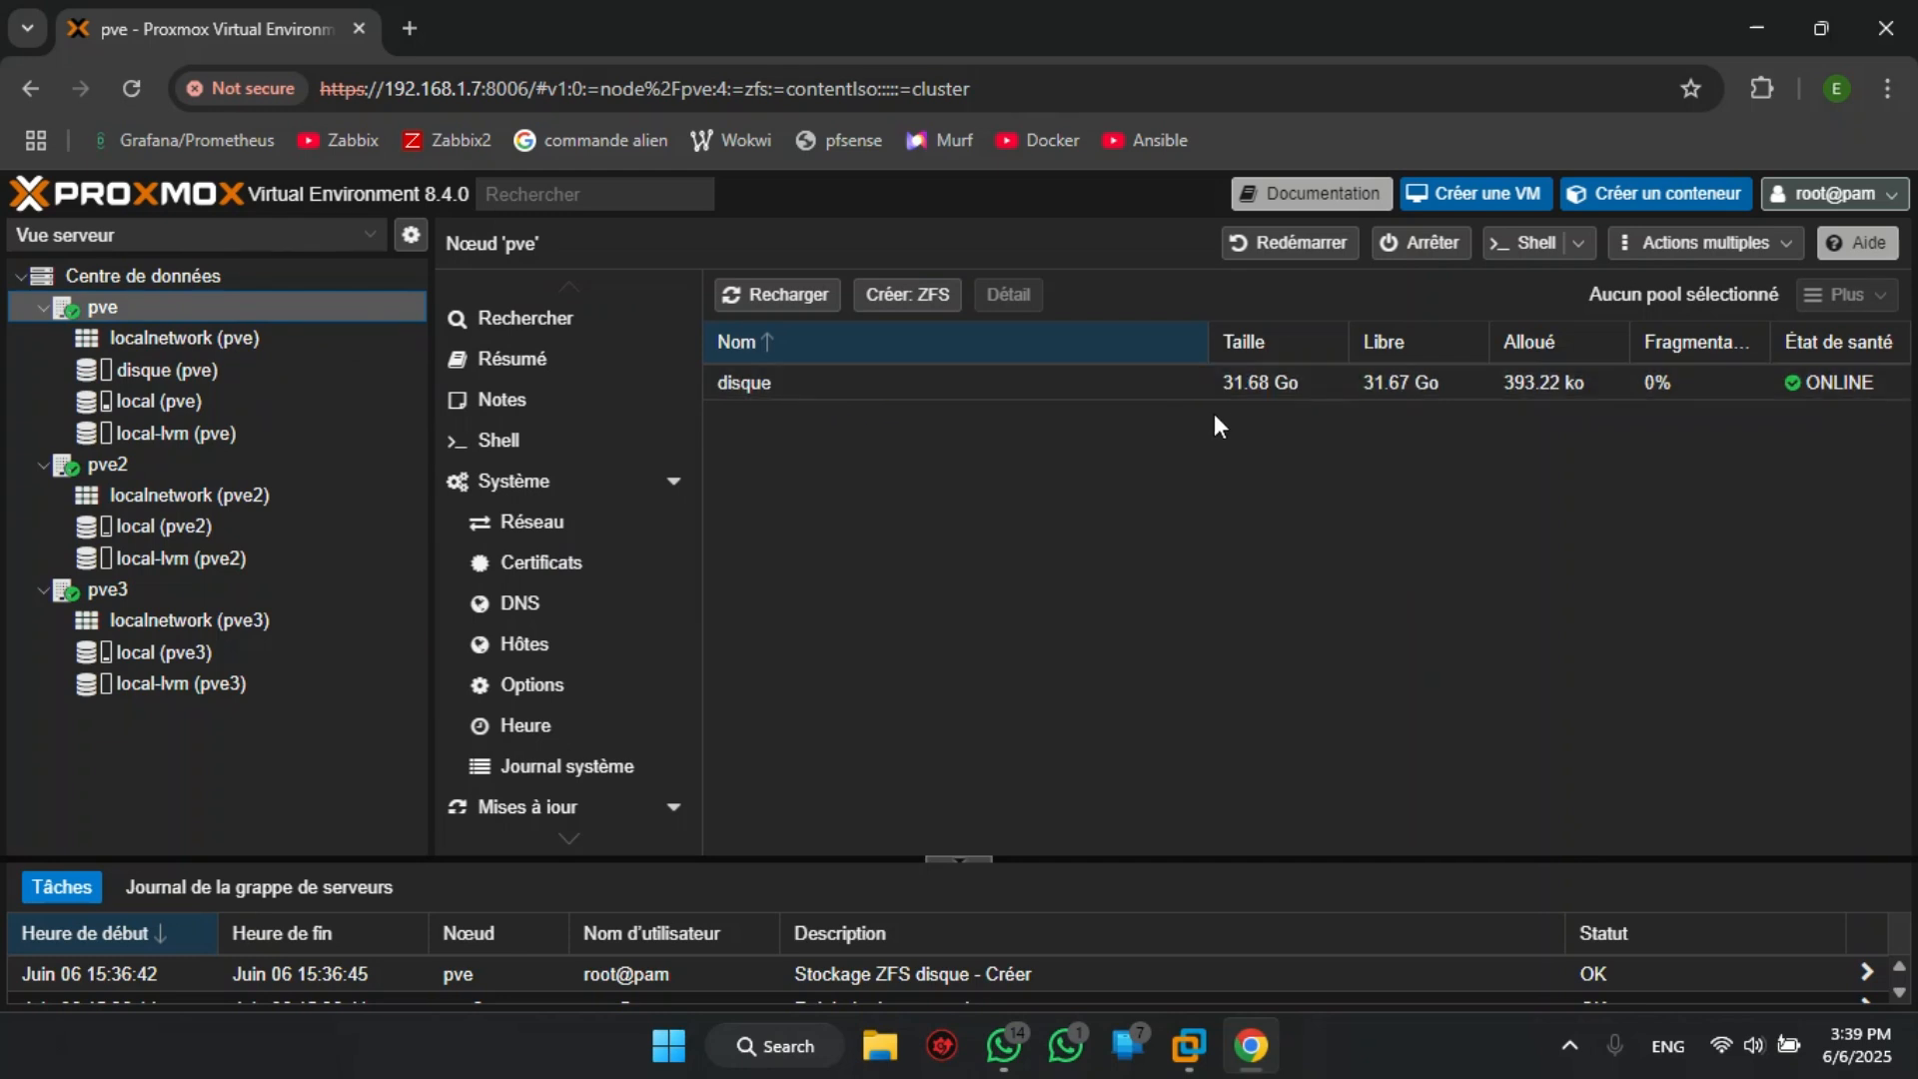
left_click(138, 465)
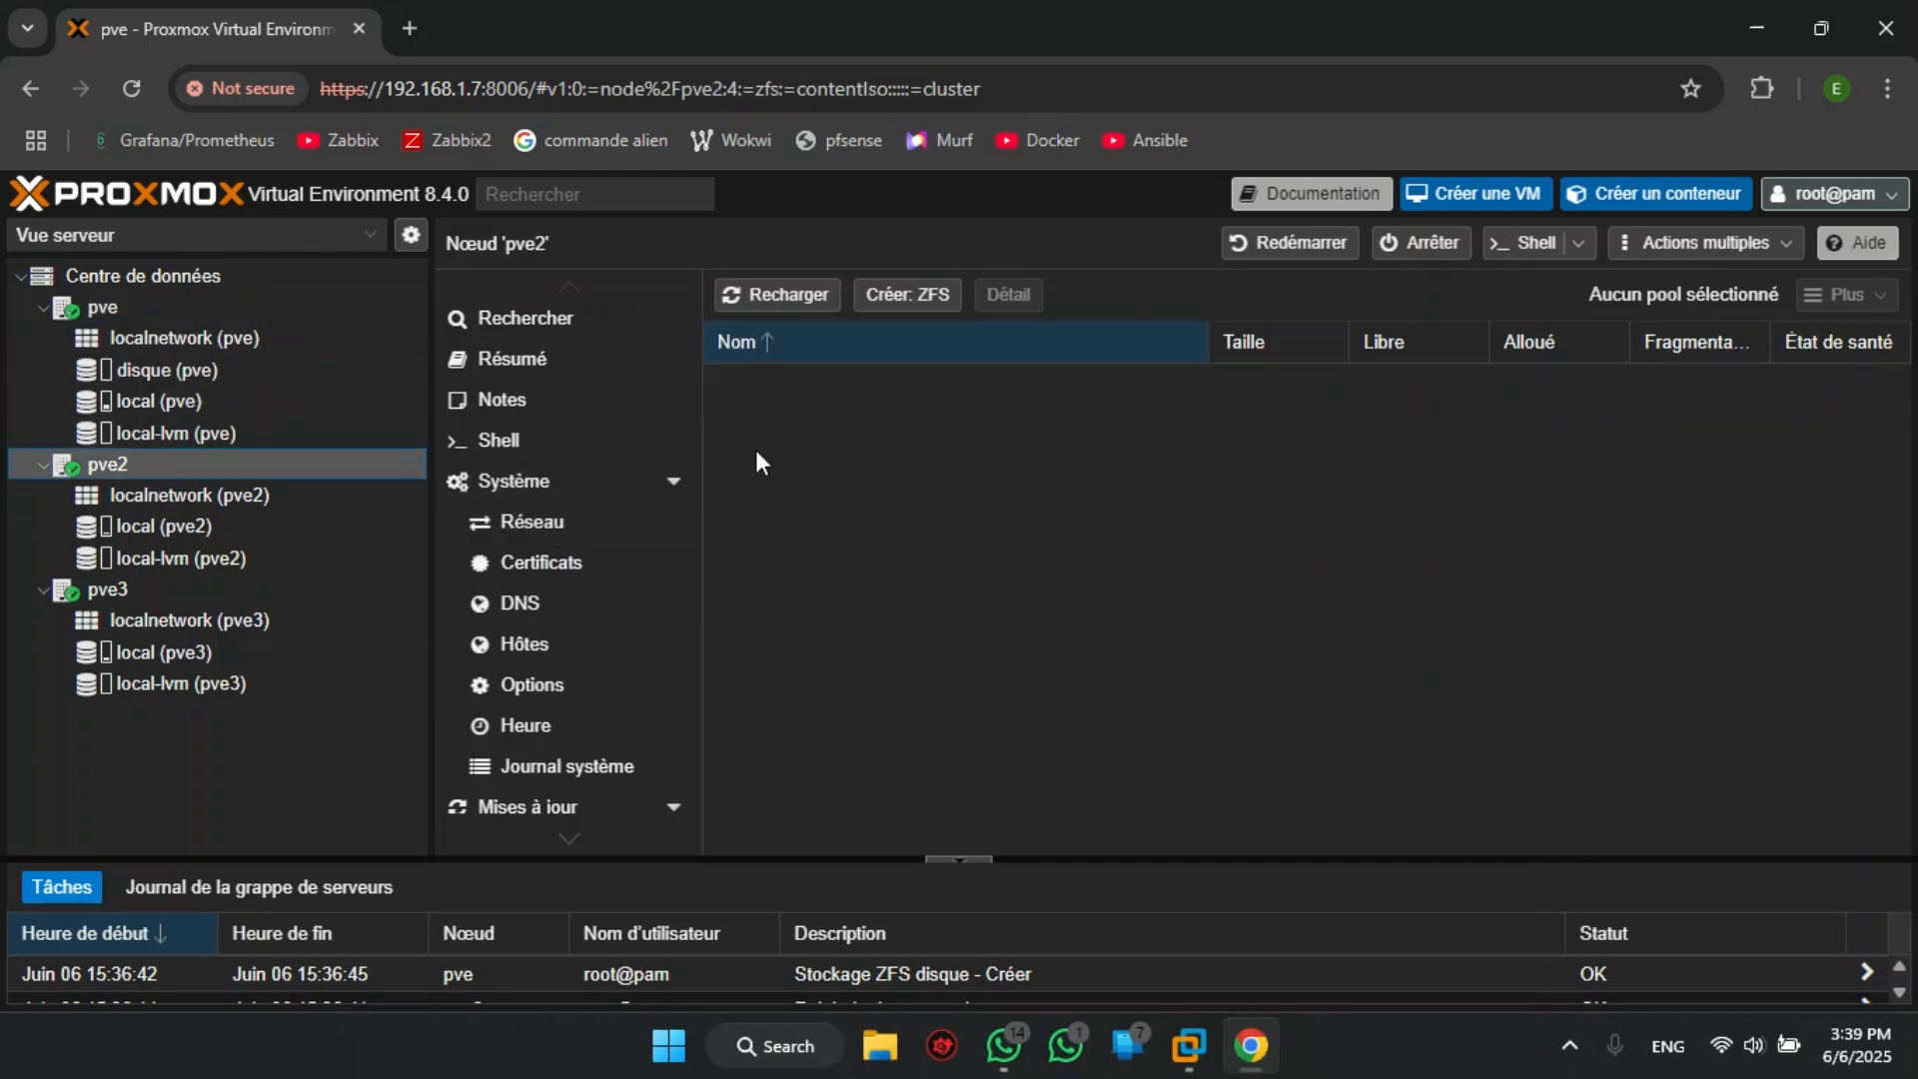
left_click(904, 315)
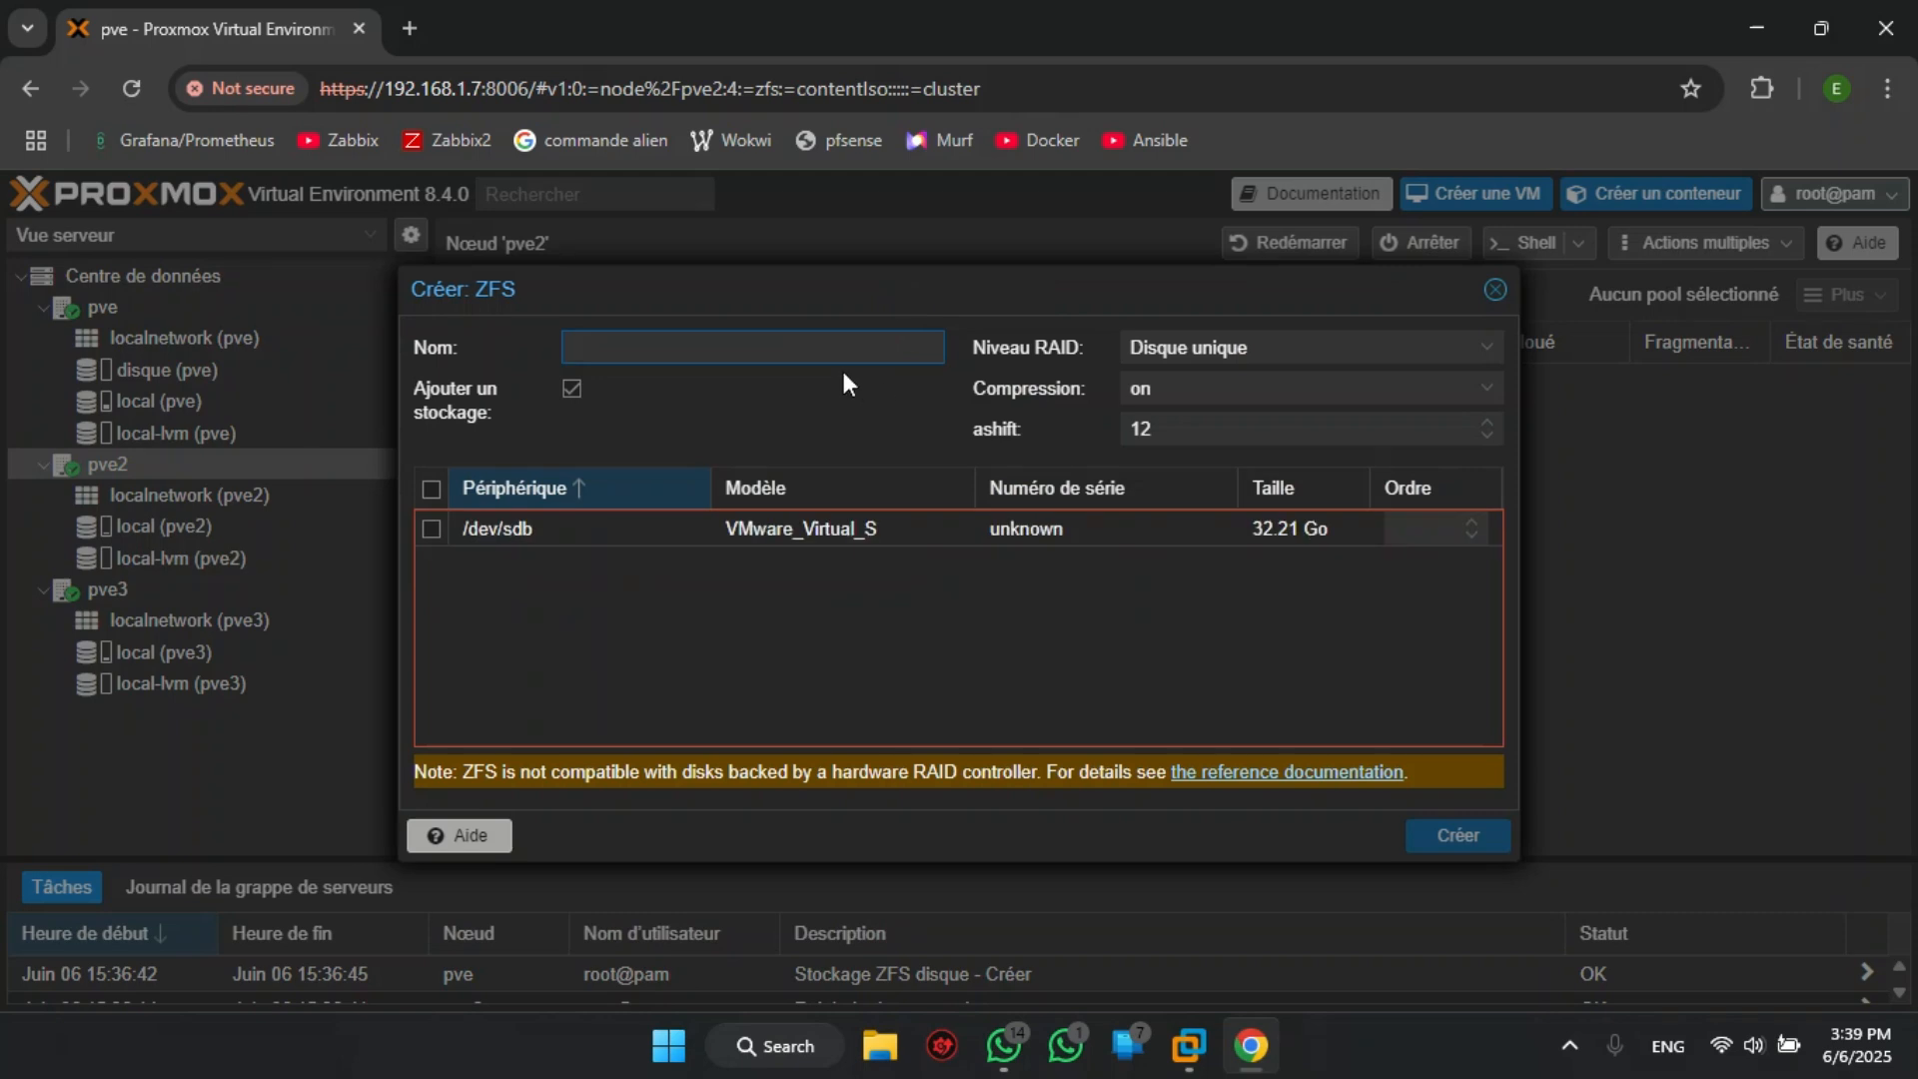
type("disque")
left_click(572, 390)
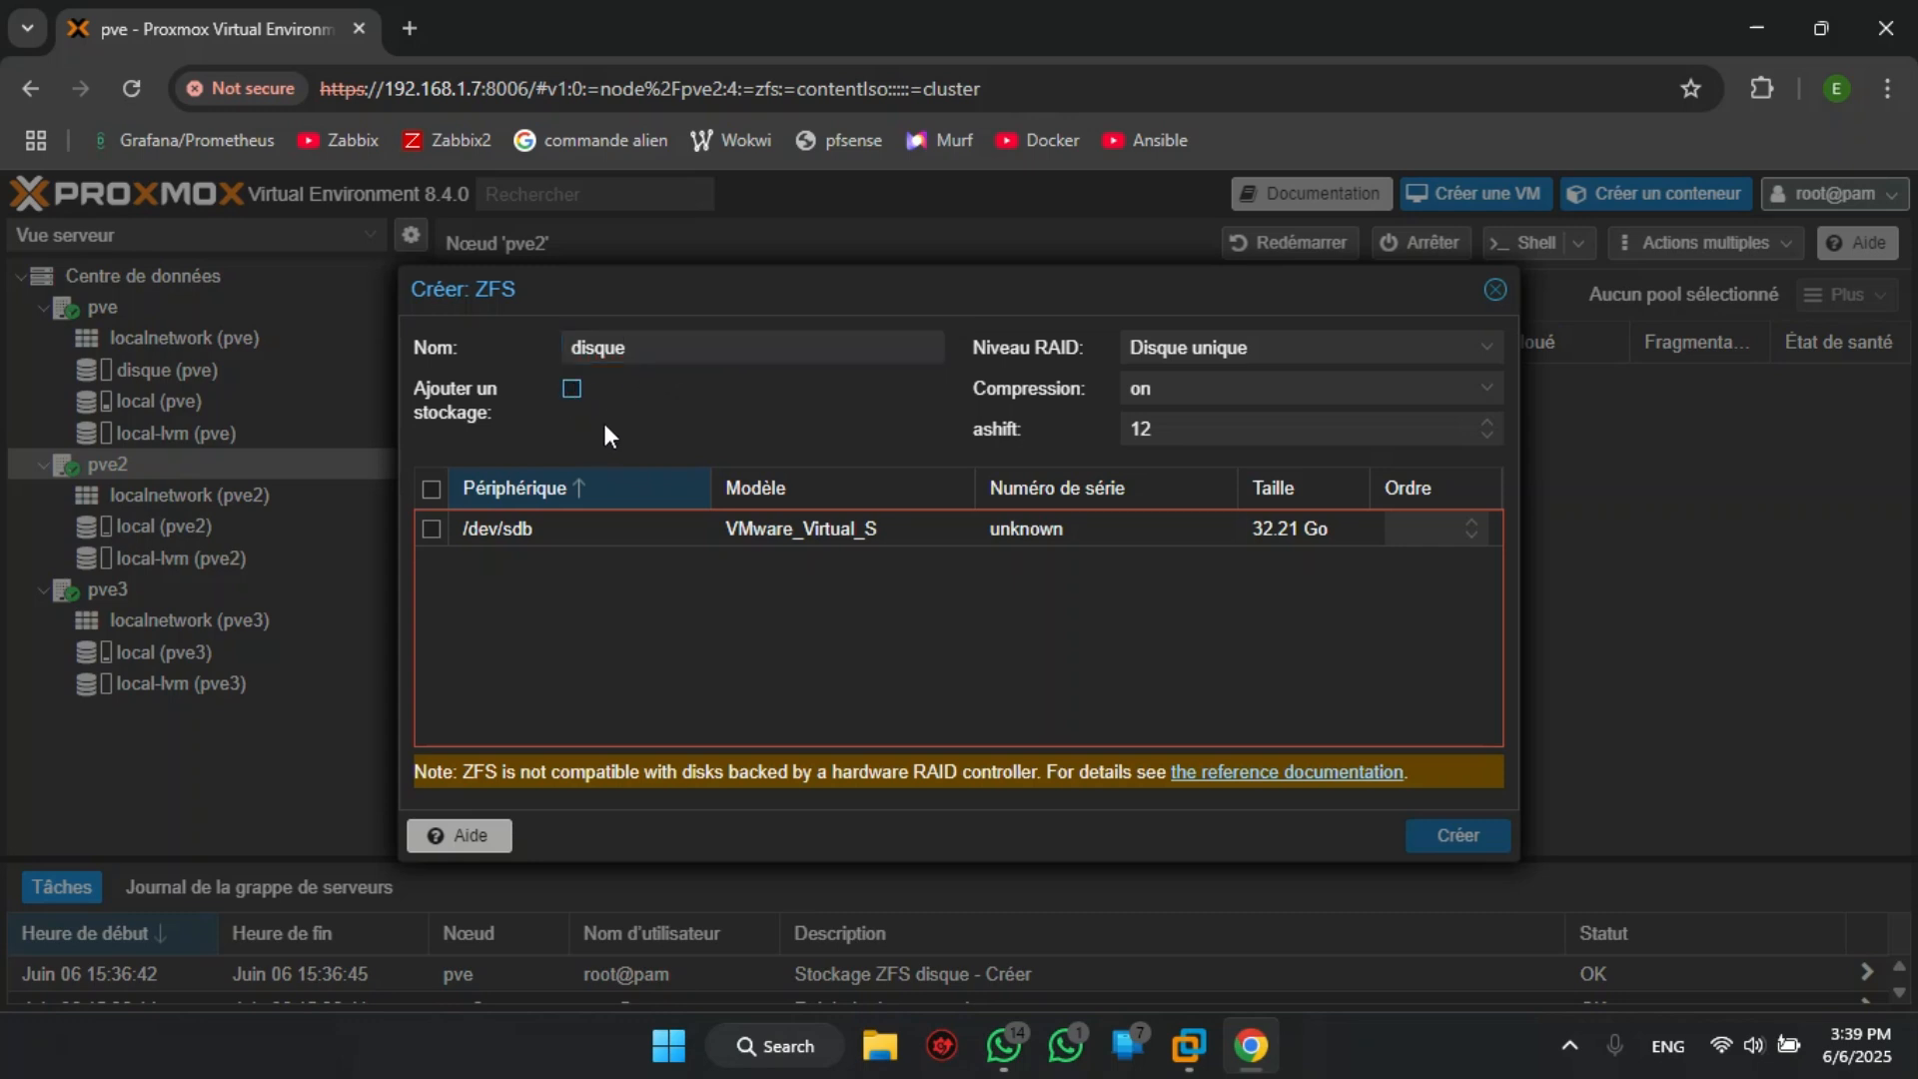
left_click(429, 526)
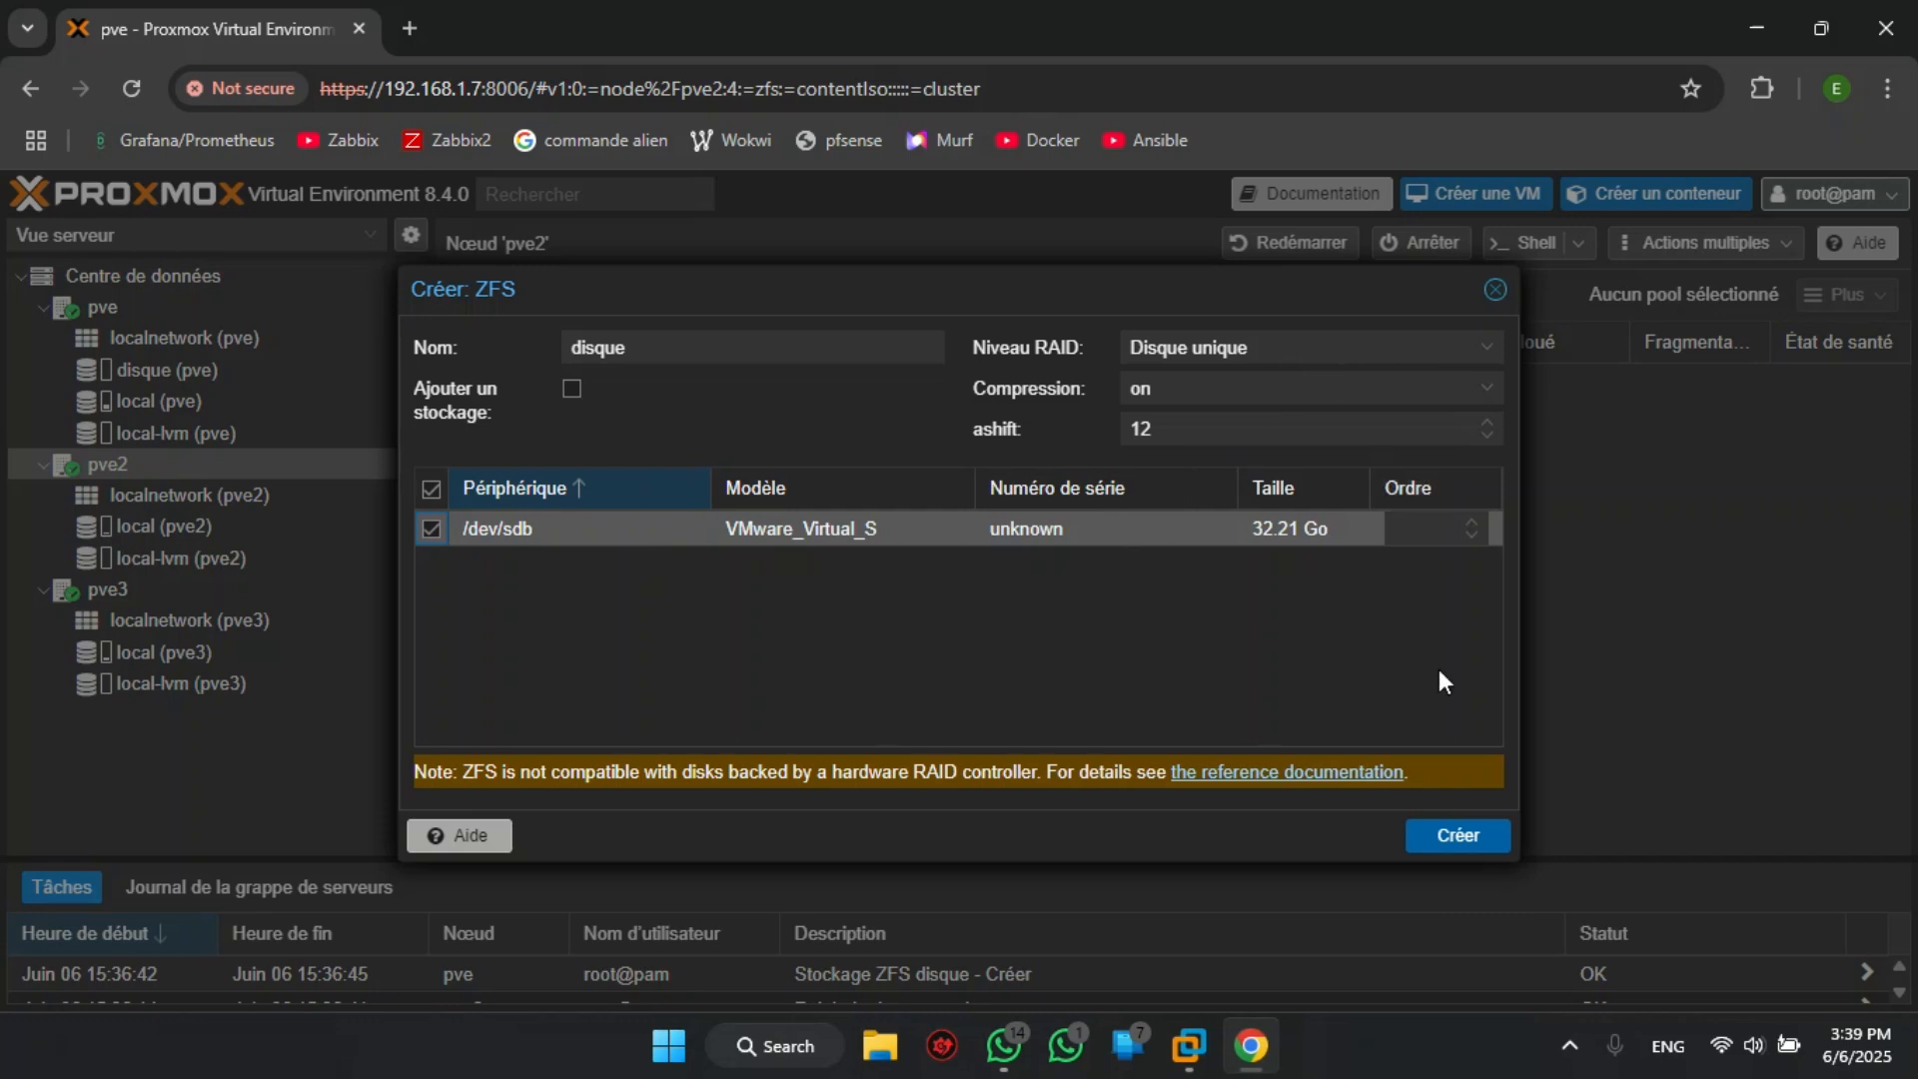
left_click(1455, 831)
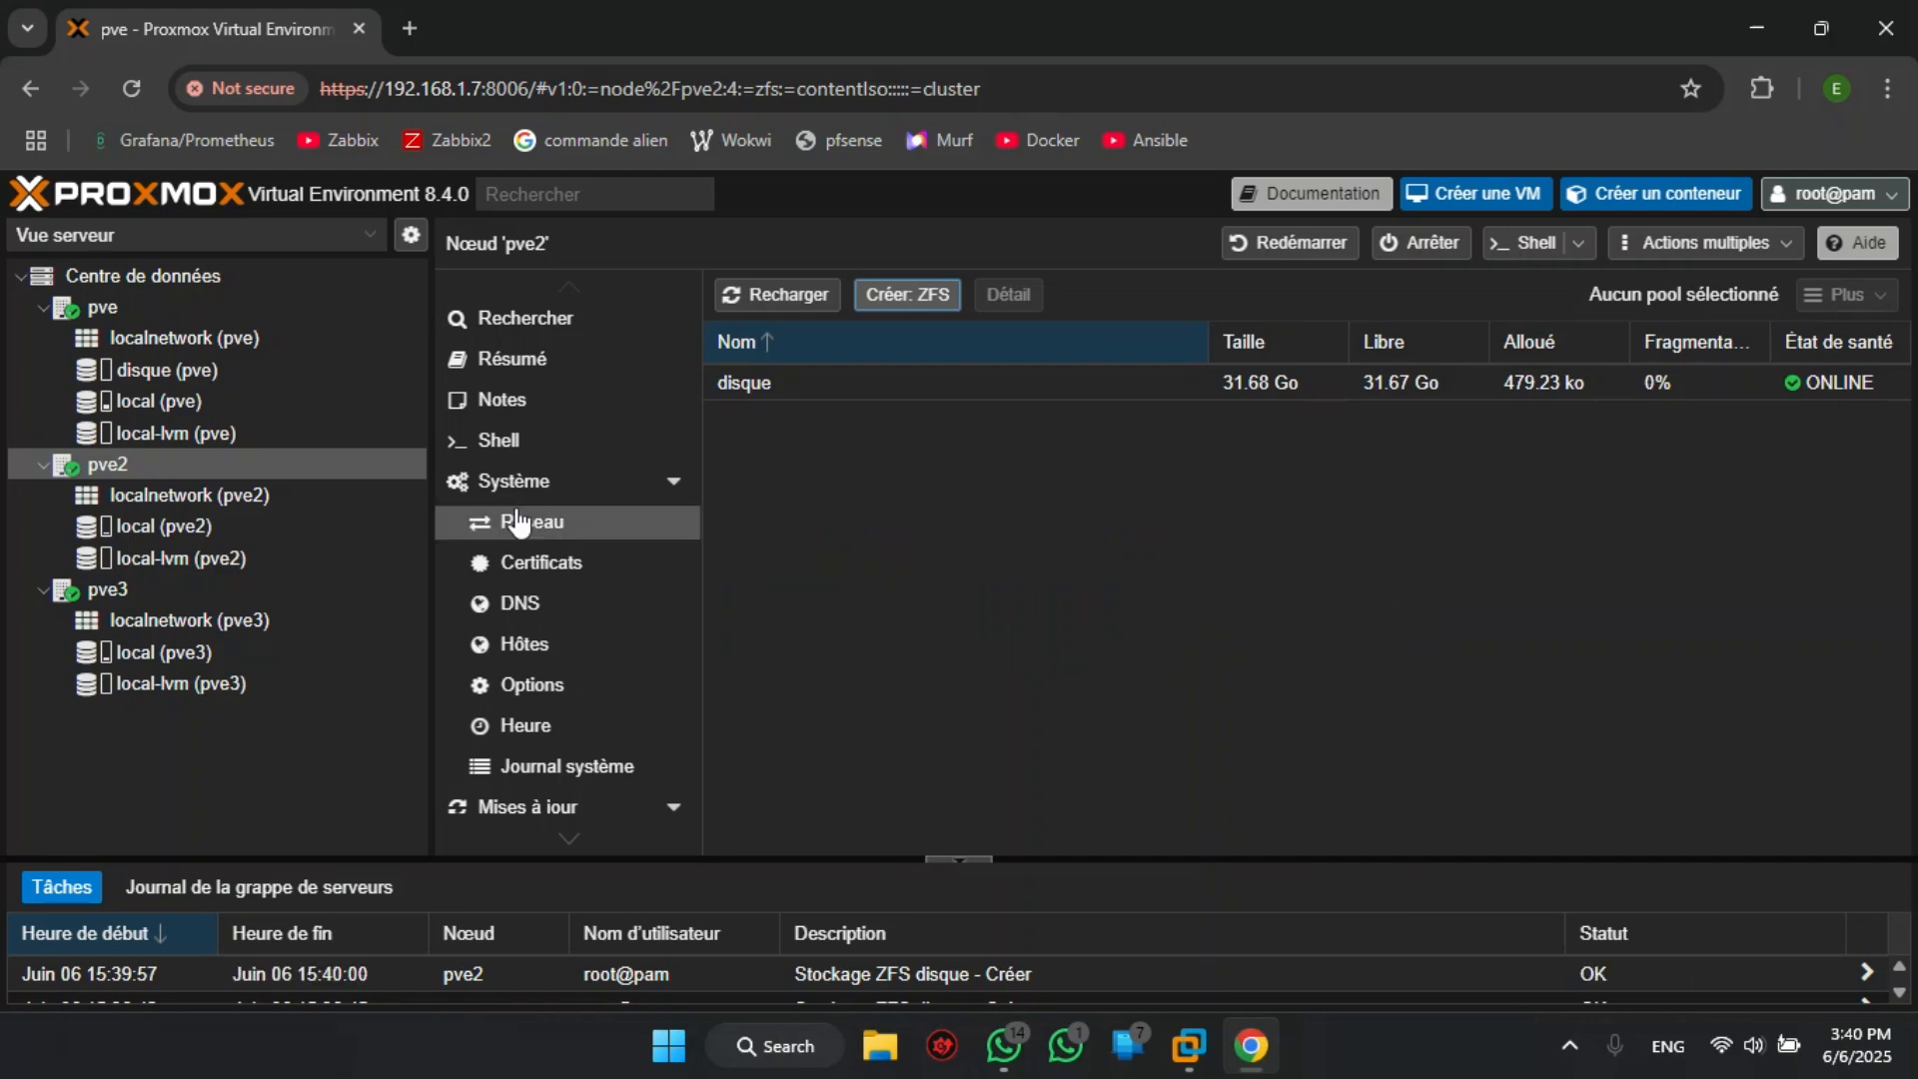
- Create a ZFS pool named disque on node pve3 using /dev/sdb, without adding it as storage
left_click(116, 589)
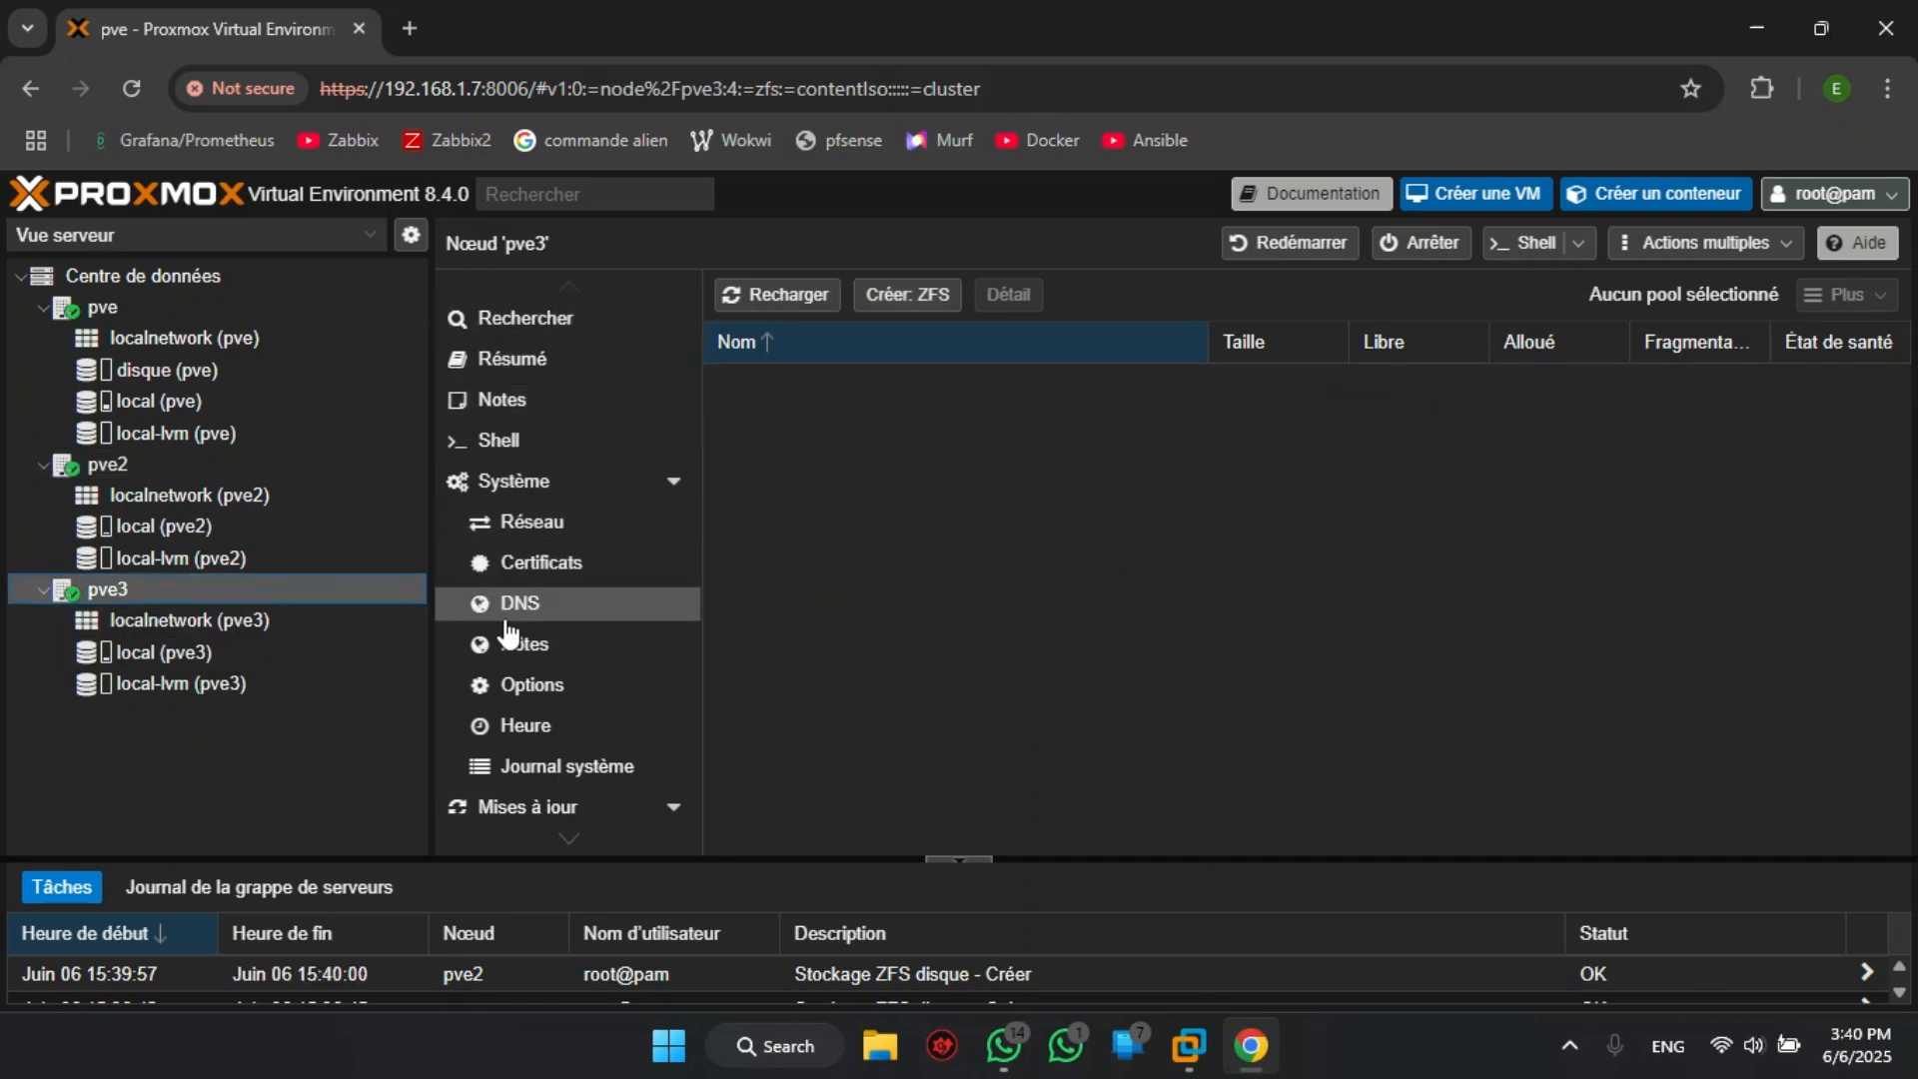
scroll(511, 639, "down", 3)
scroll(509, 635, "down", 1)
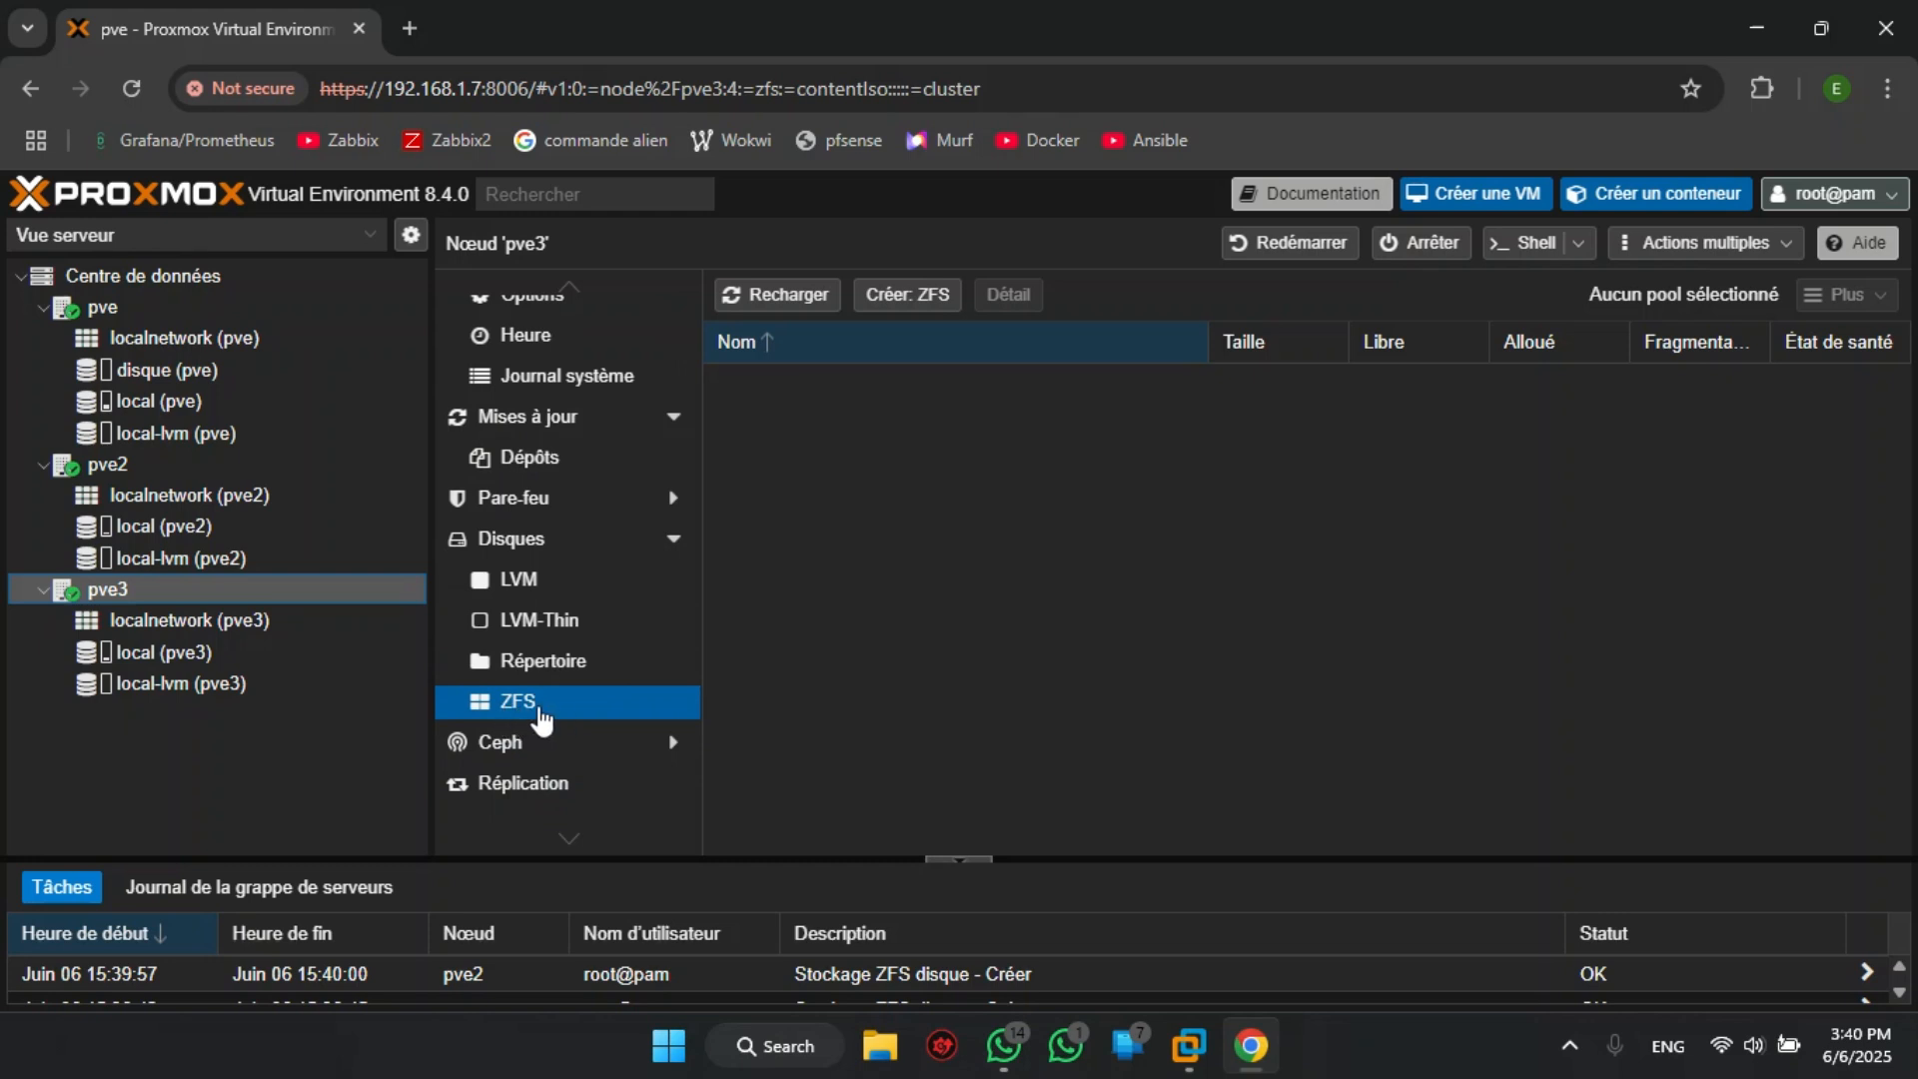
left_click(909, 298)
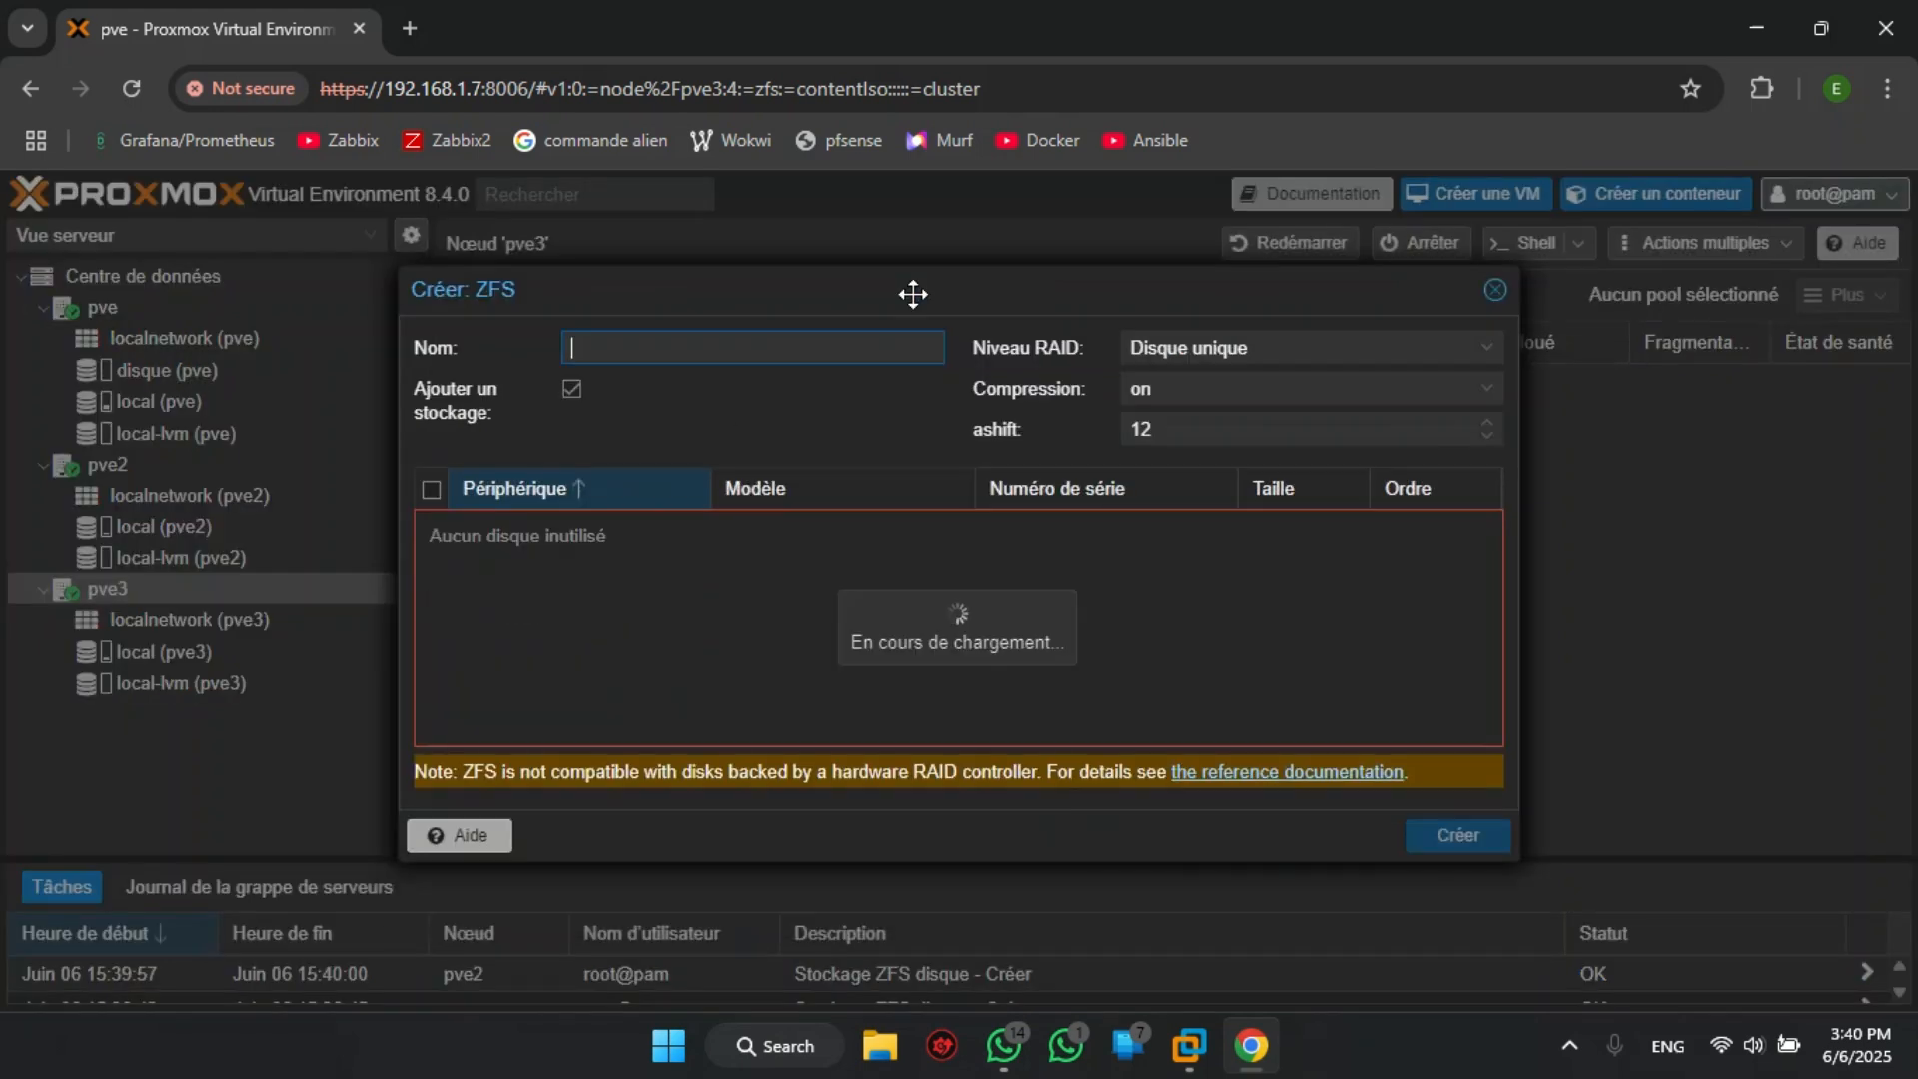
type("disque")
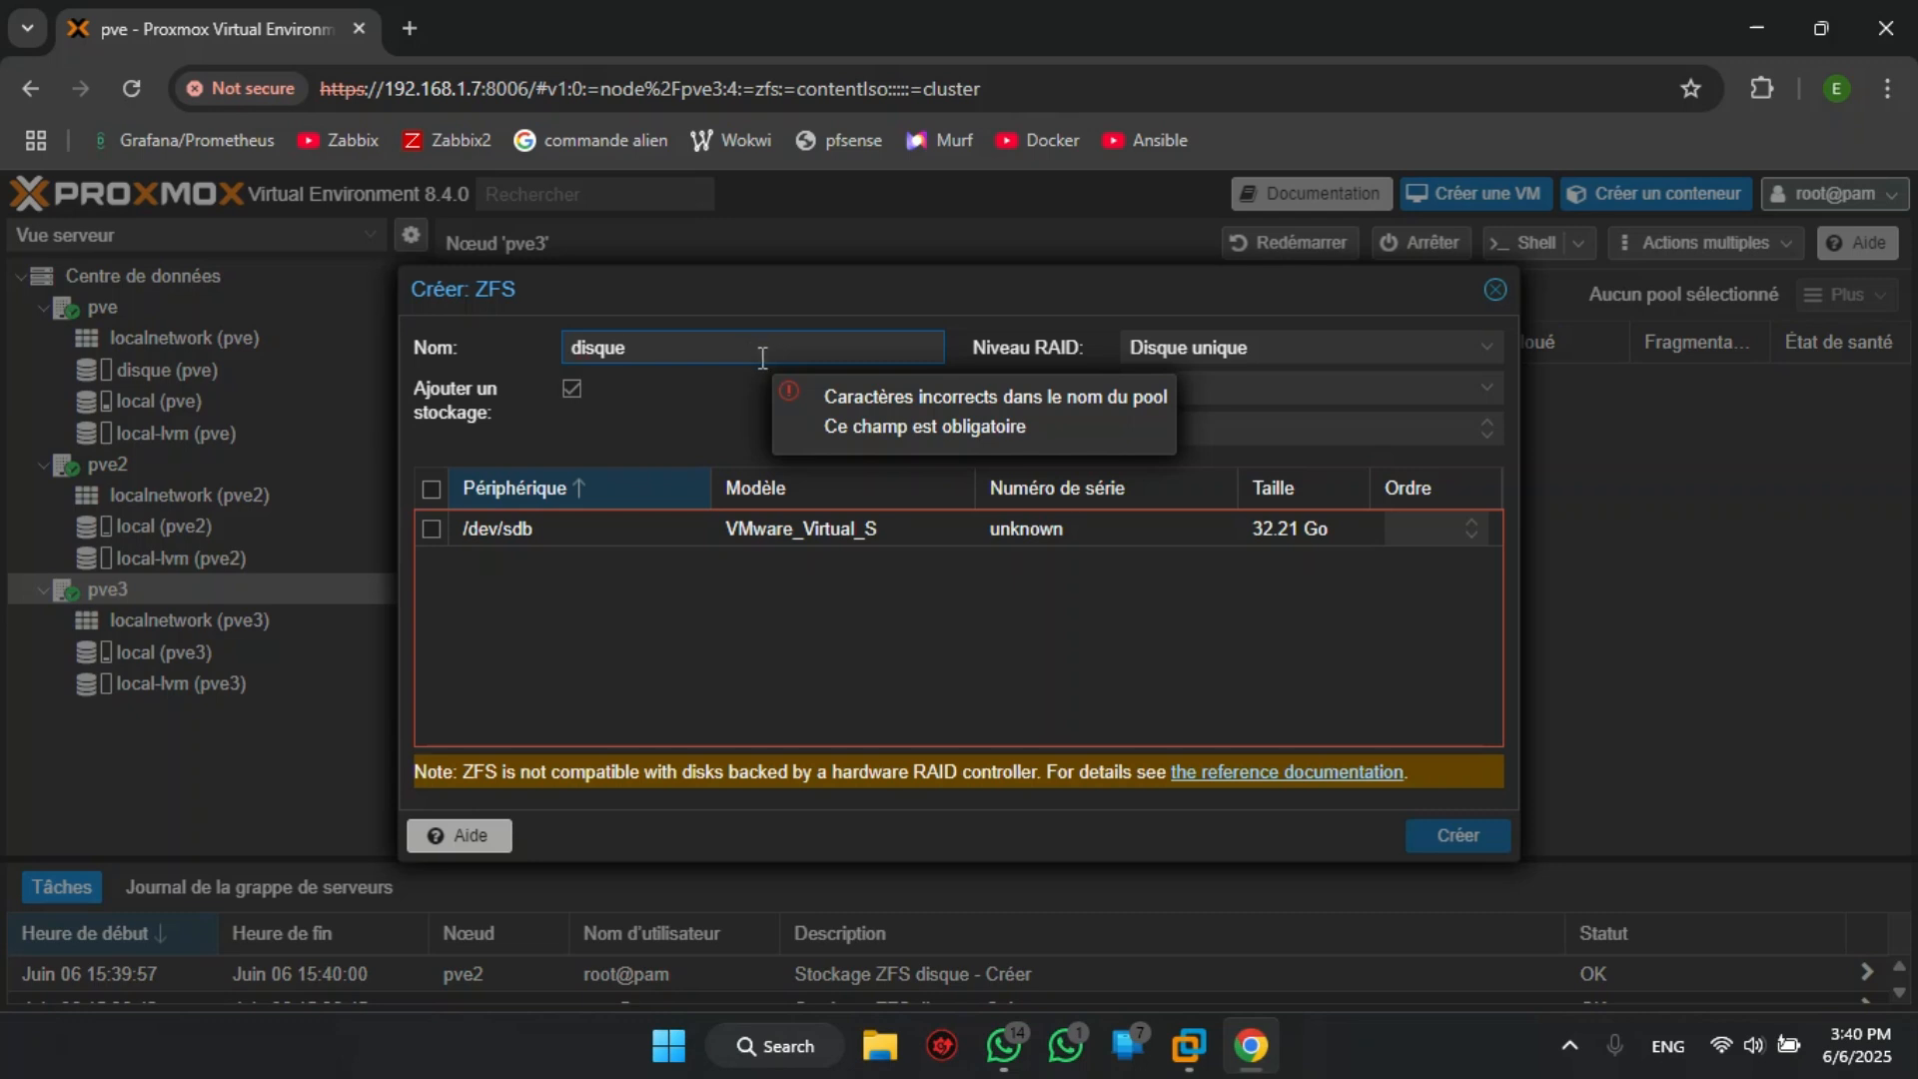
left_click(573, 390)
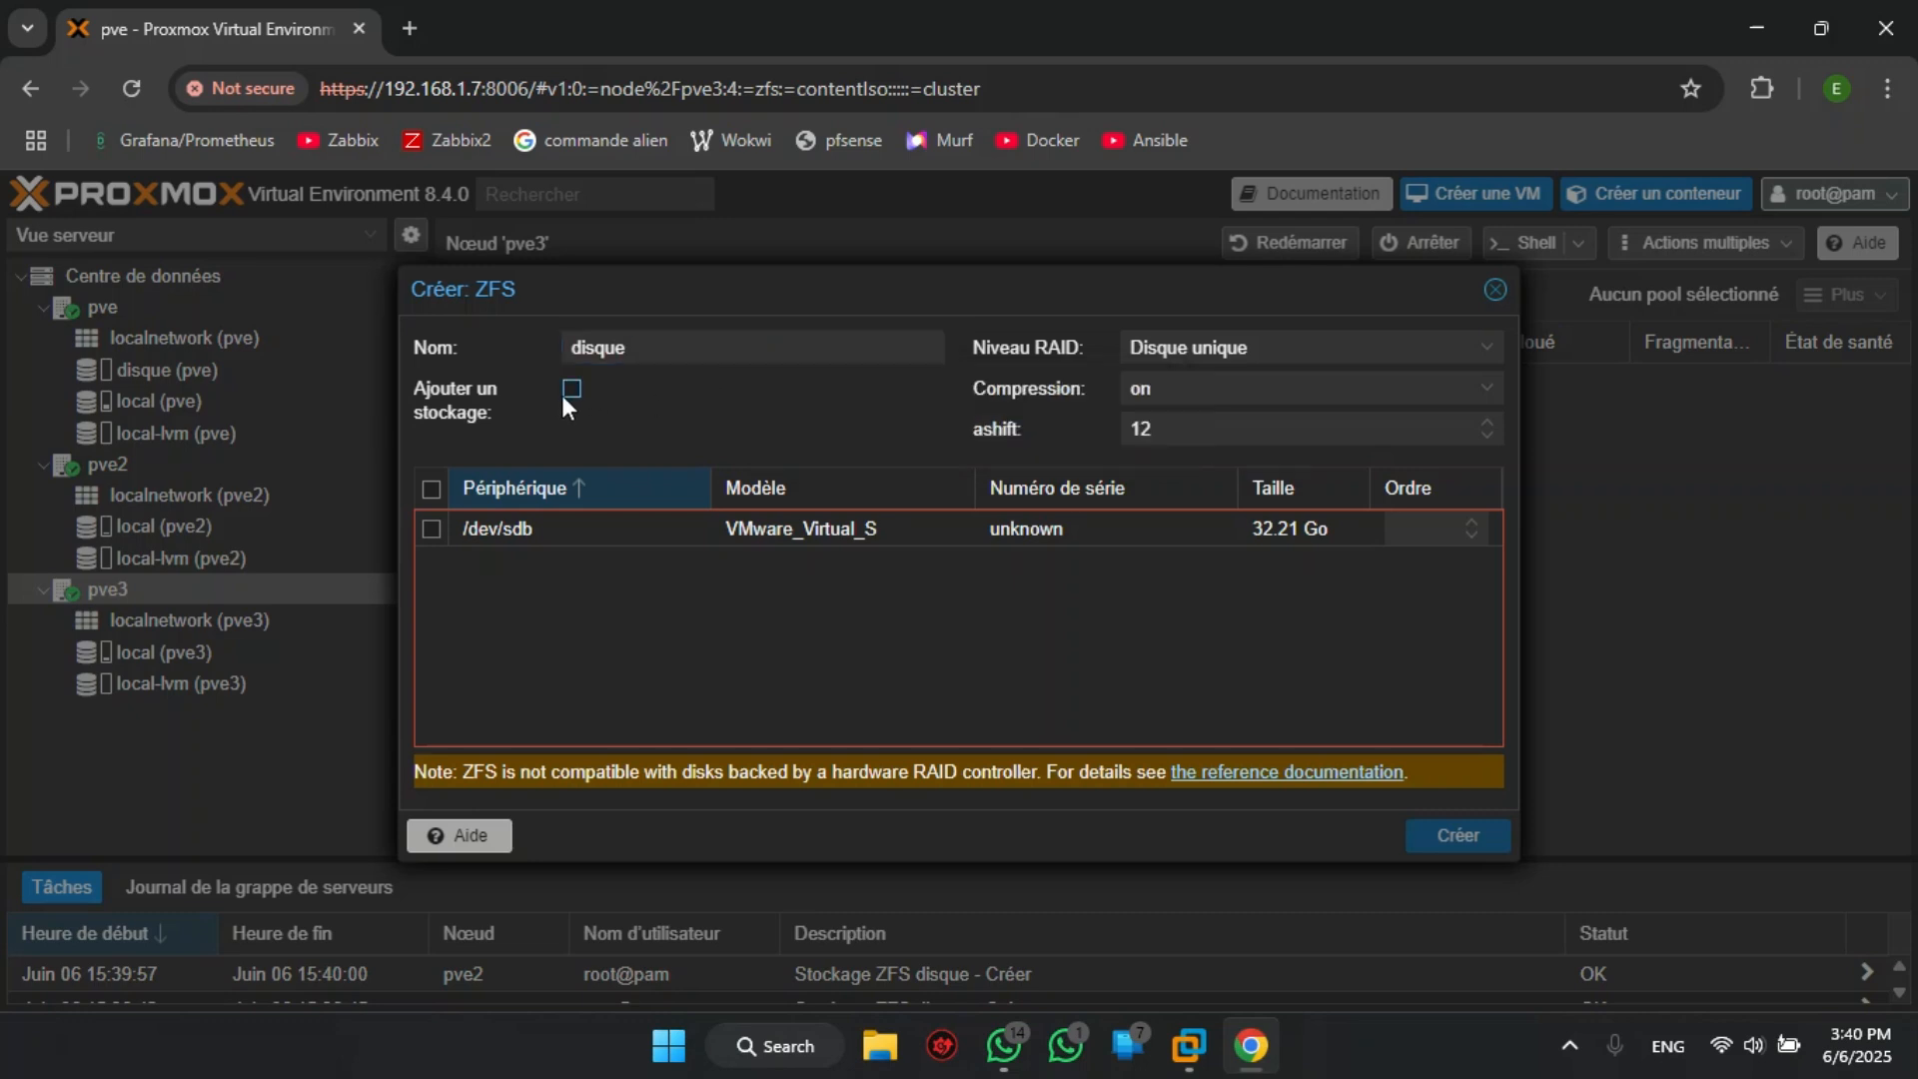
left_click(431, 529)
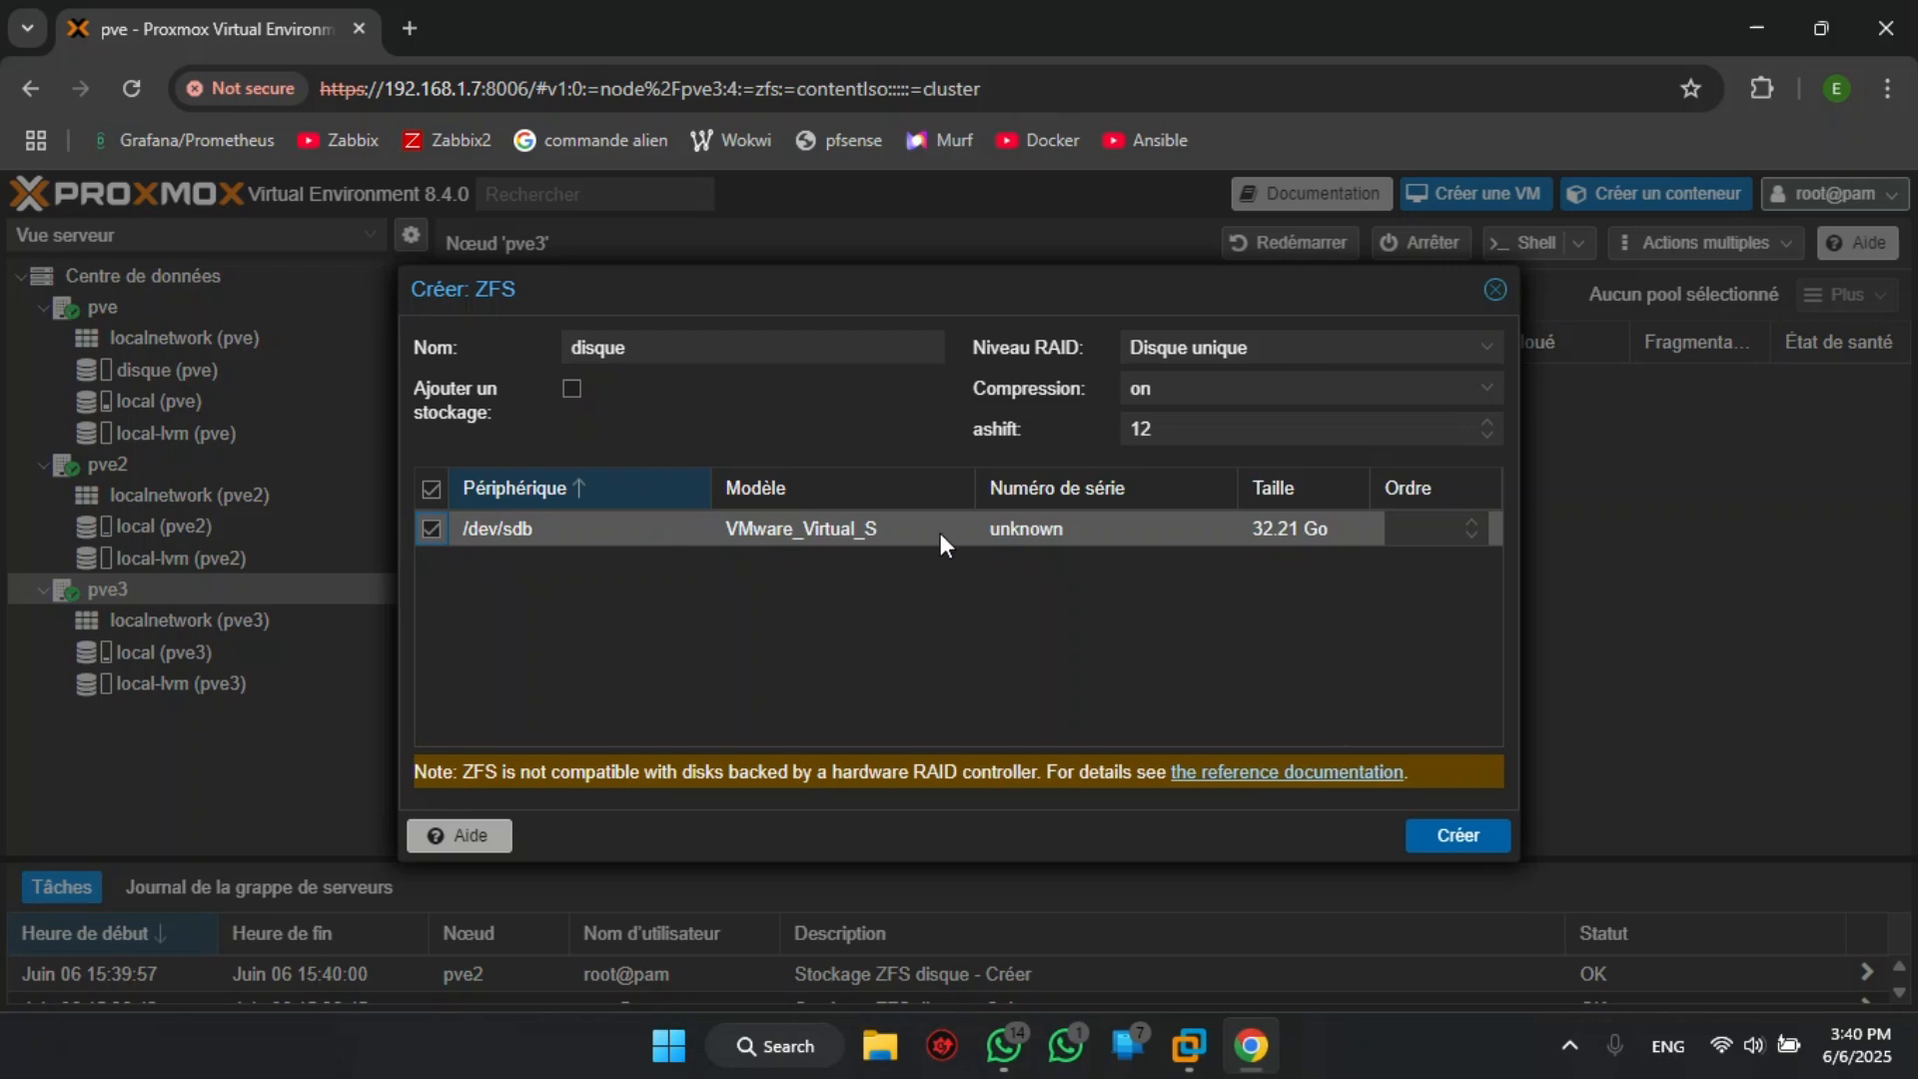
left_click(1462, 839)
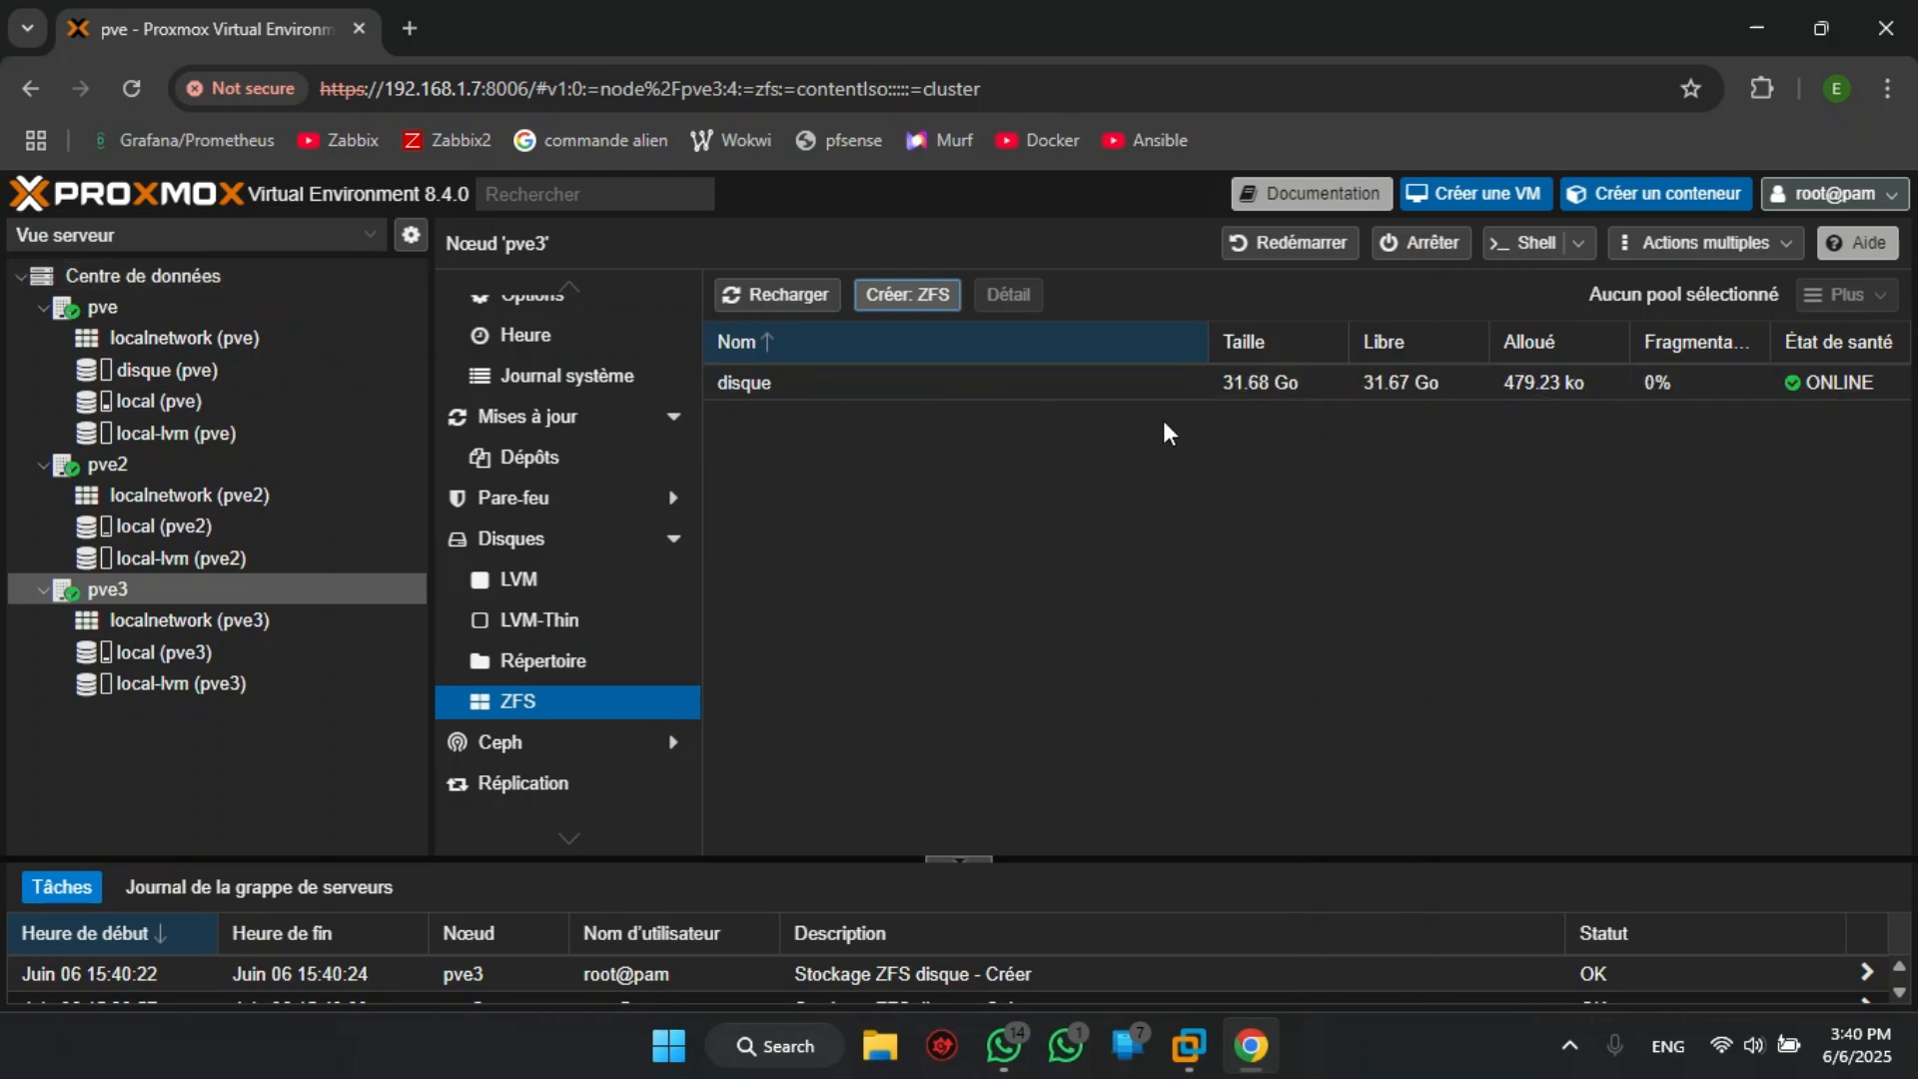
- Edit the datacenter storage disque so that it is available on nodes pve, pve2 and pve3
left_click(162, 276)
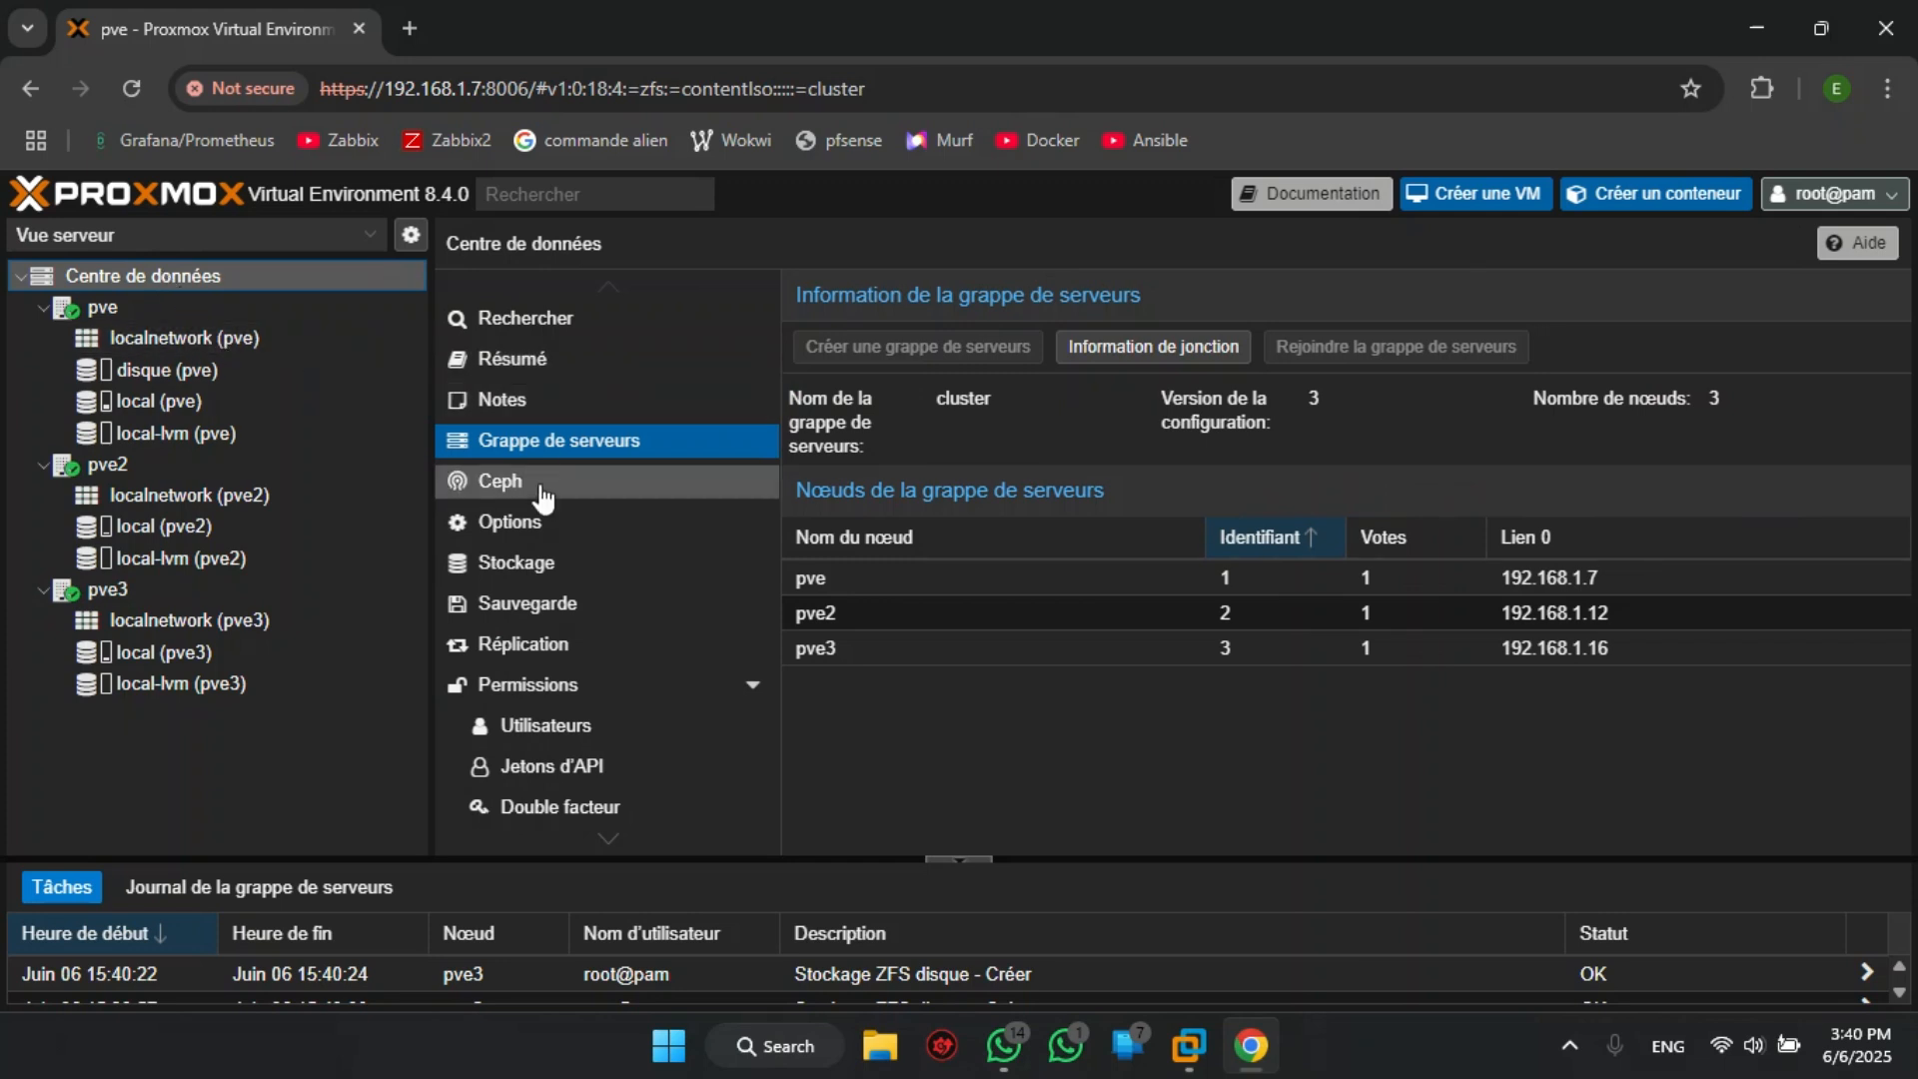
left_click(530, 561)
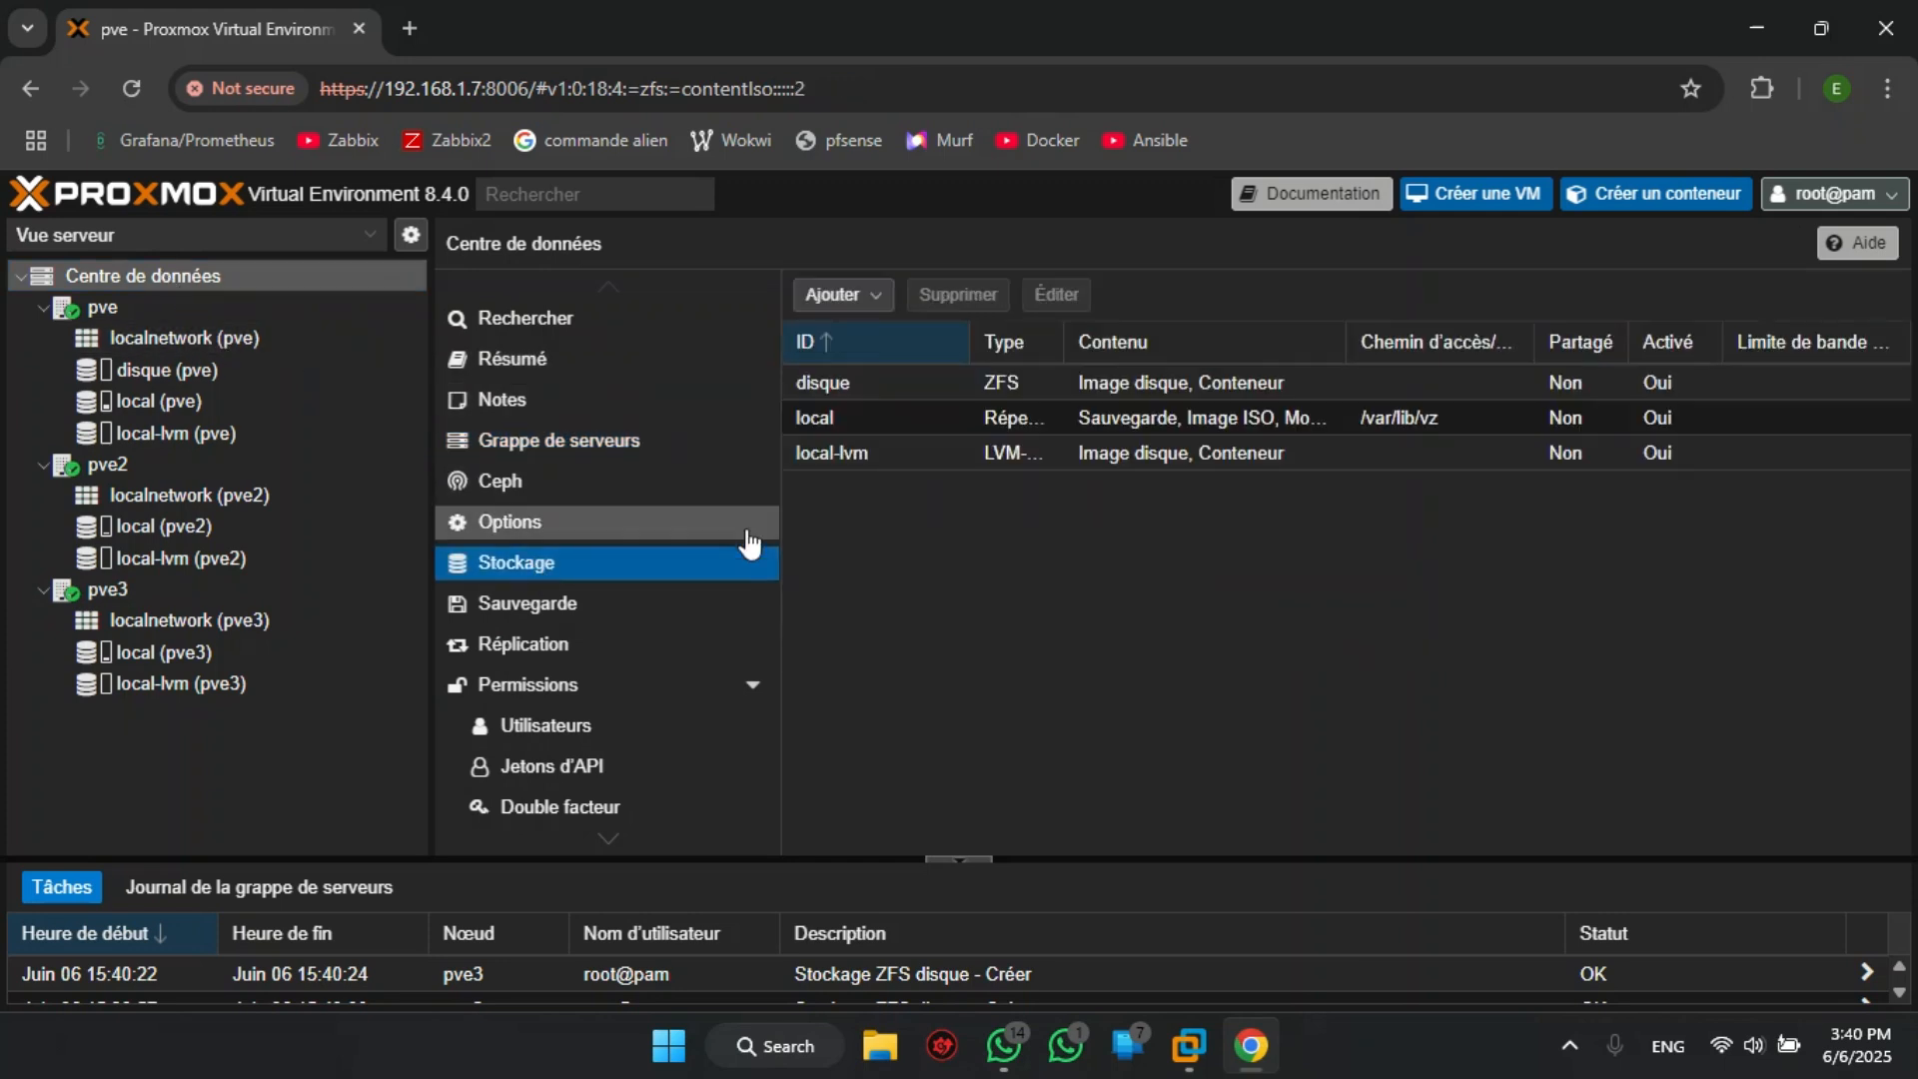
left_click(845, 387)
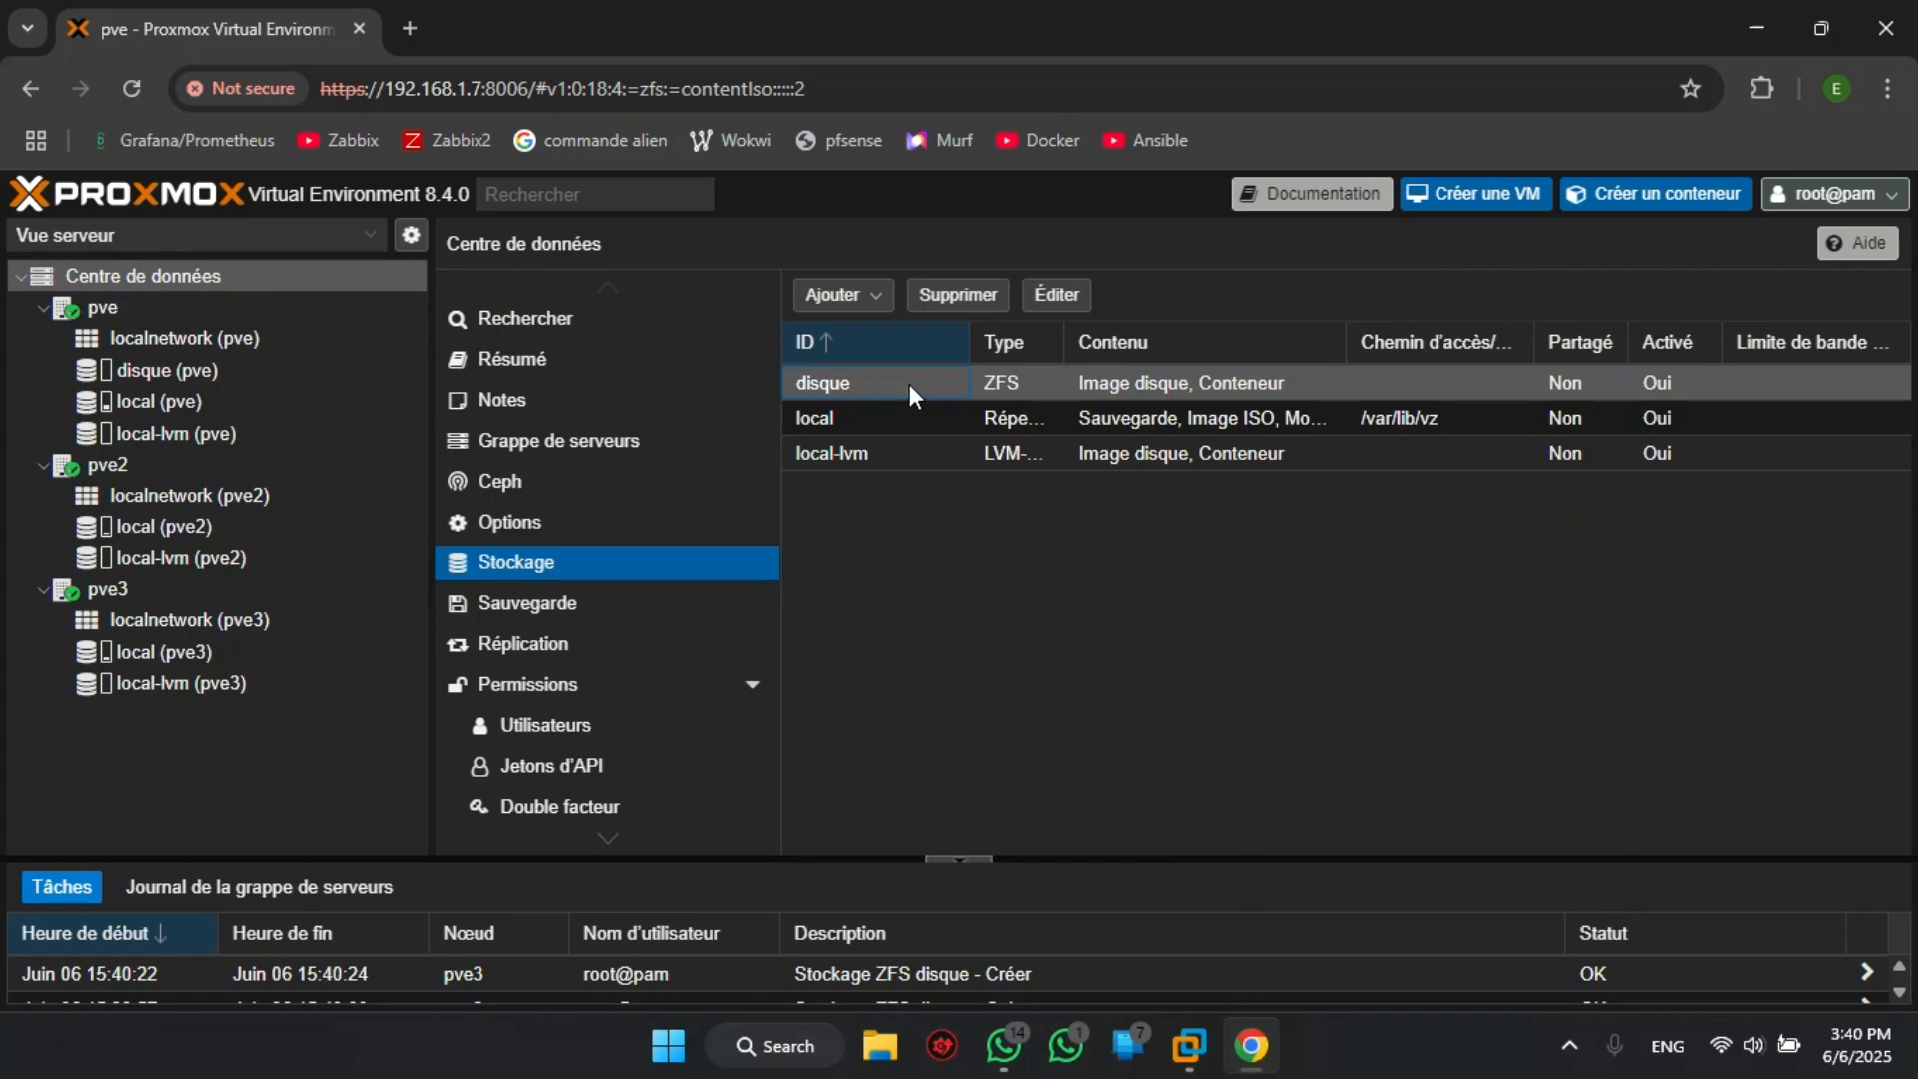
left_click(1051, 293)
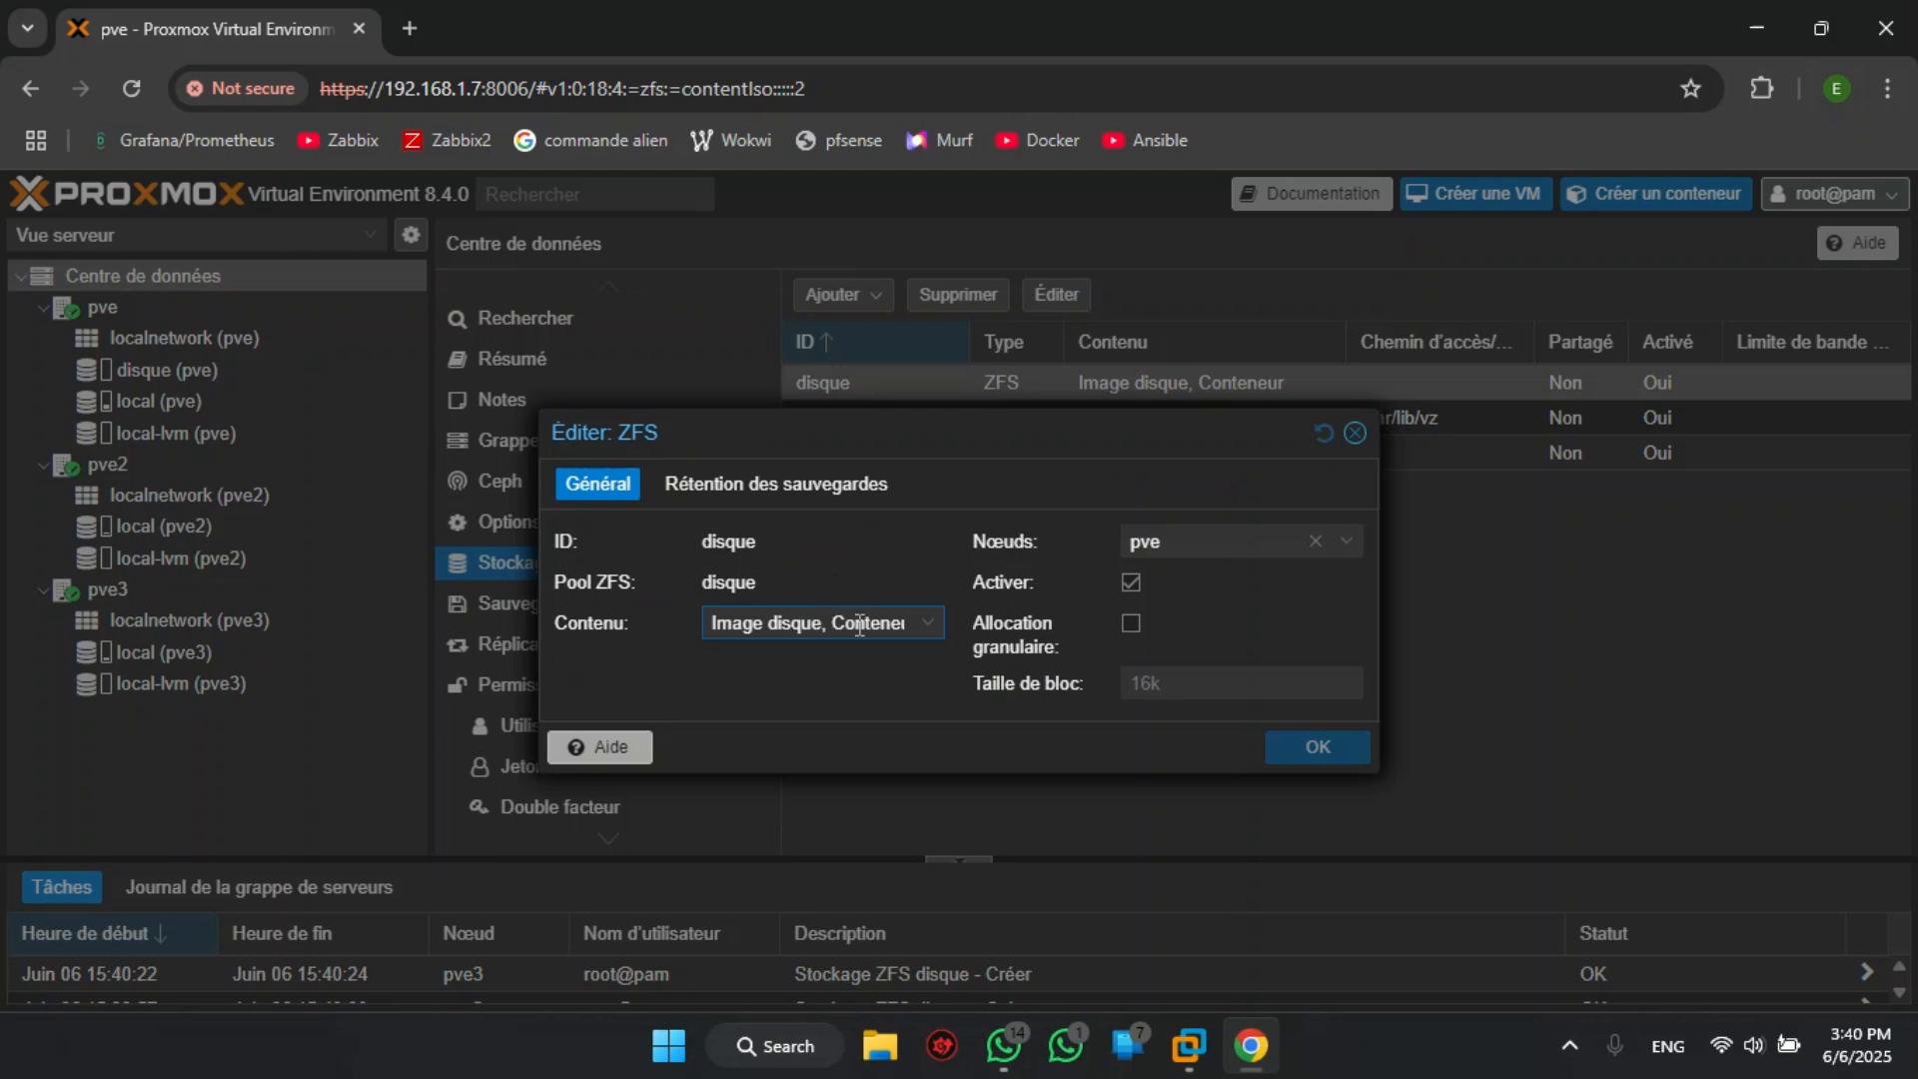
left_click(927, 626)
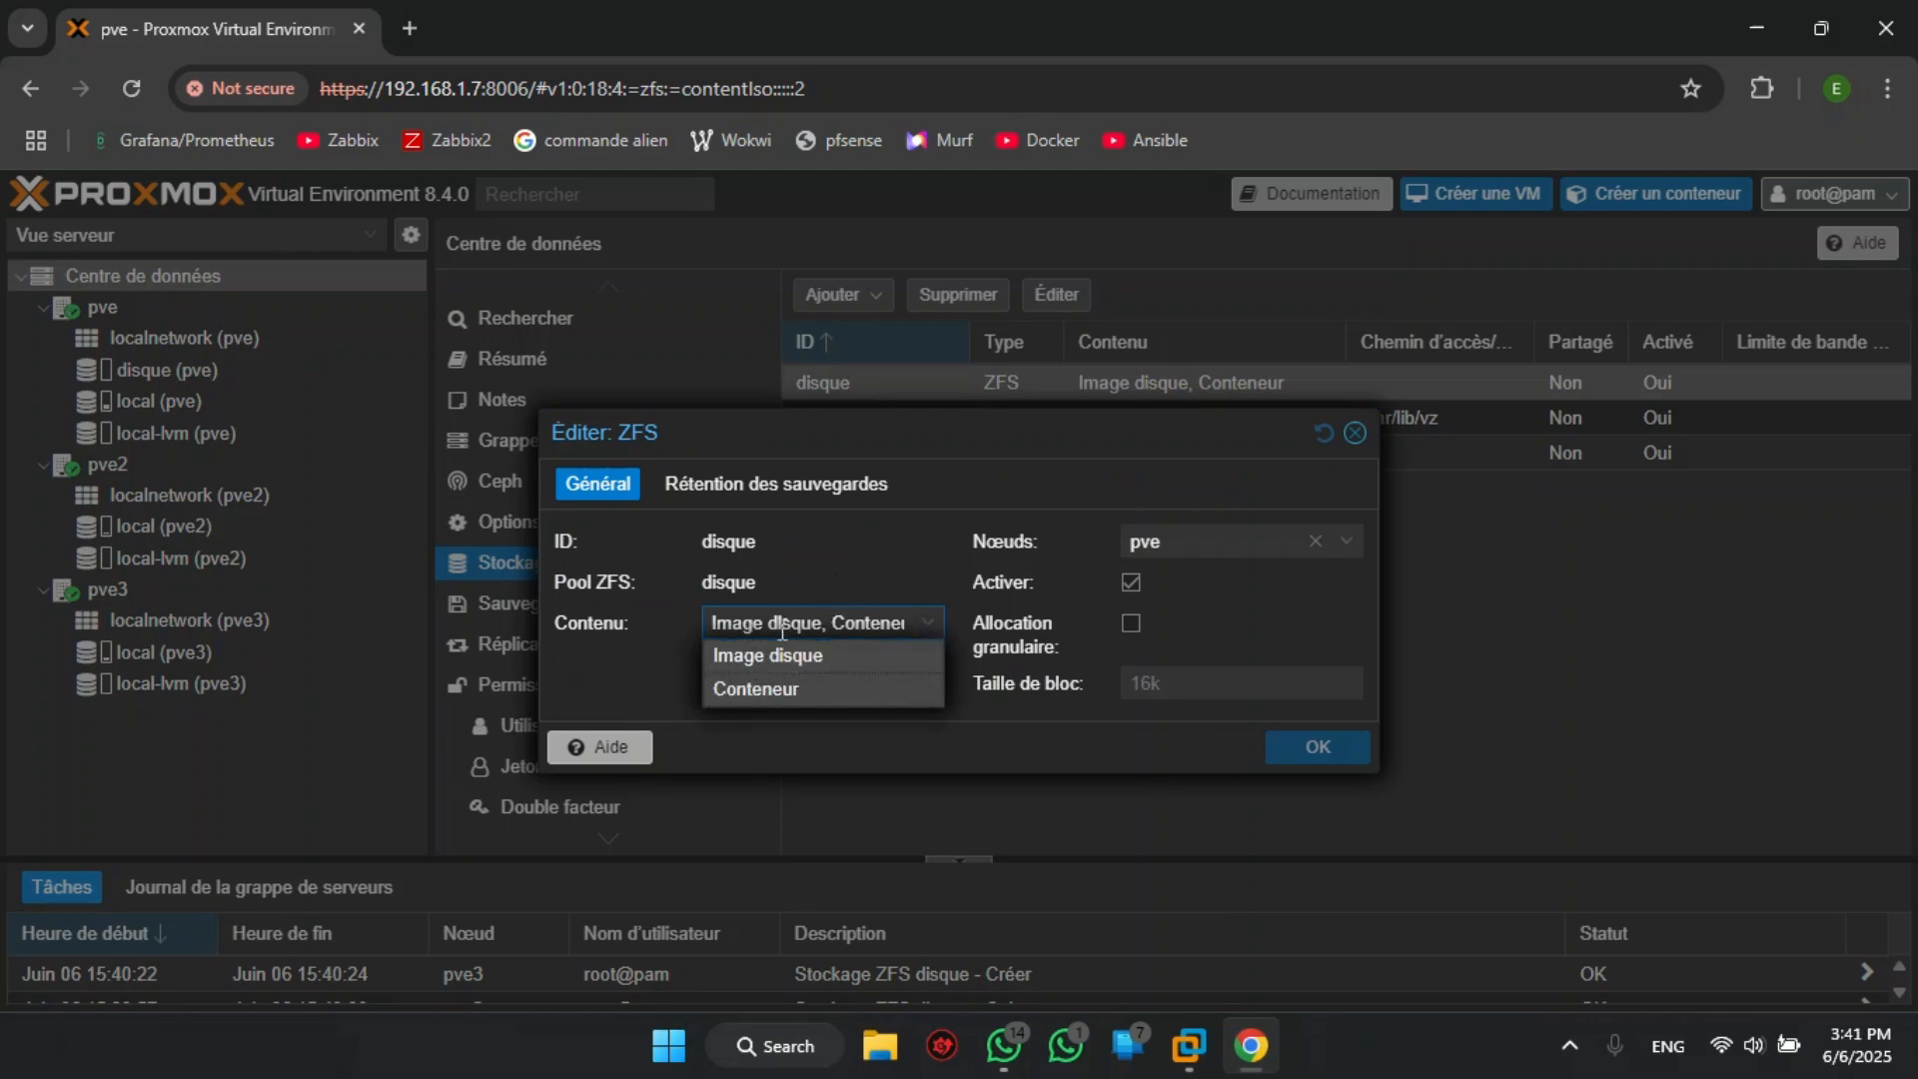
left_click(689, 685)
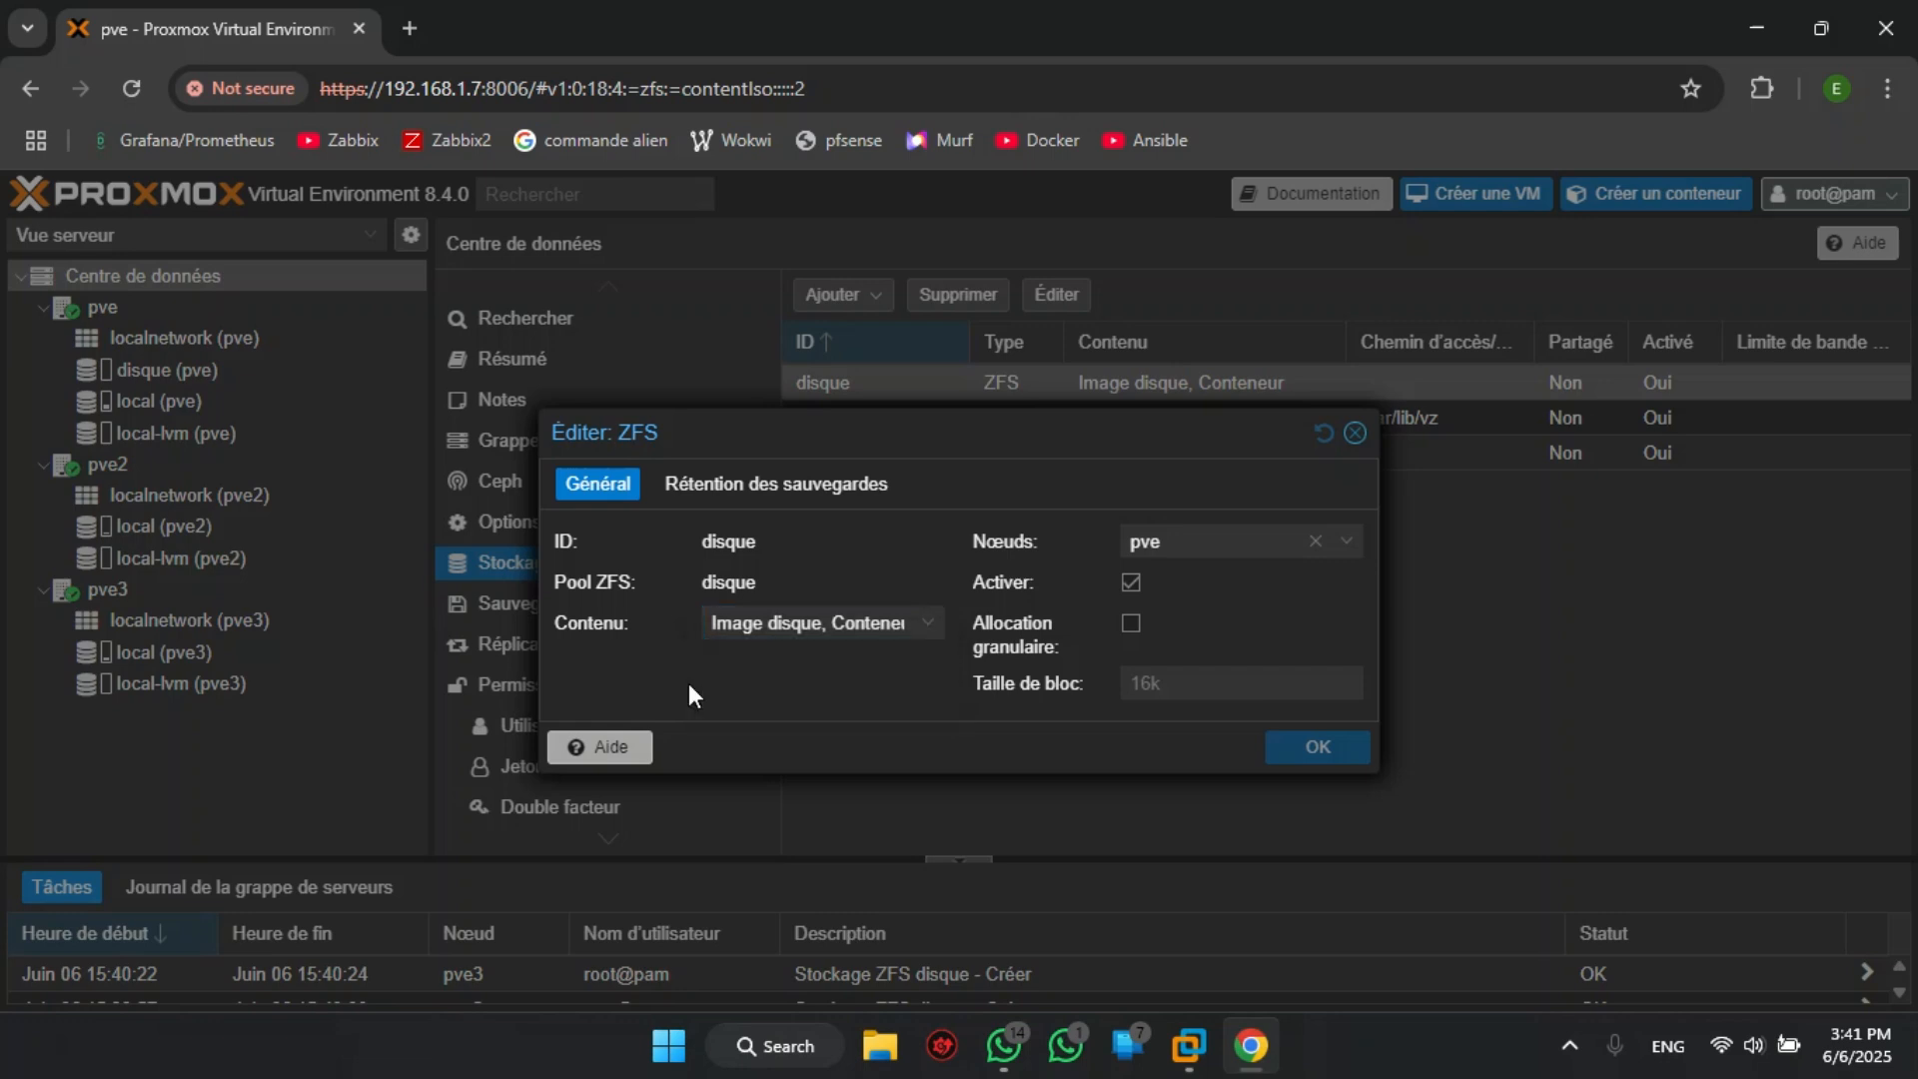
left_click(1344, 545)
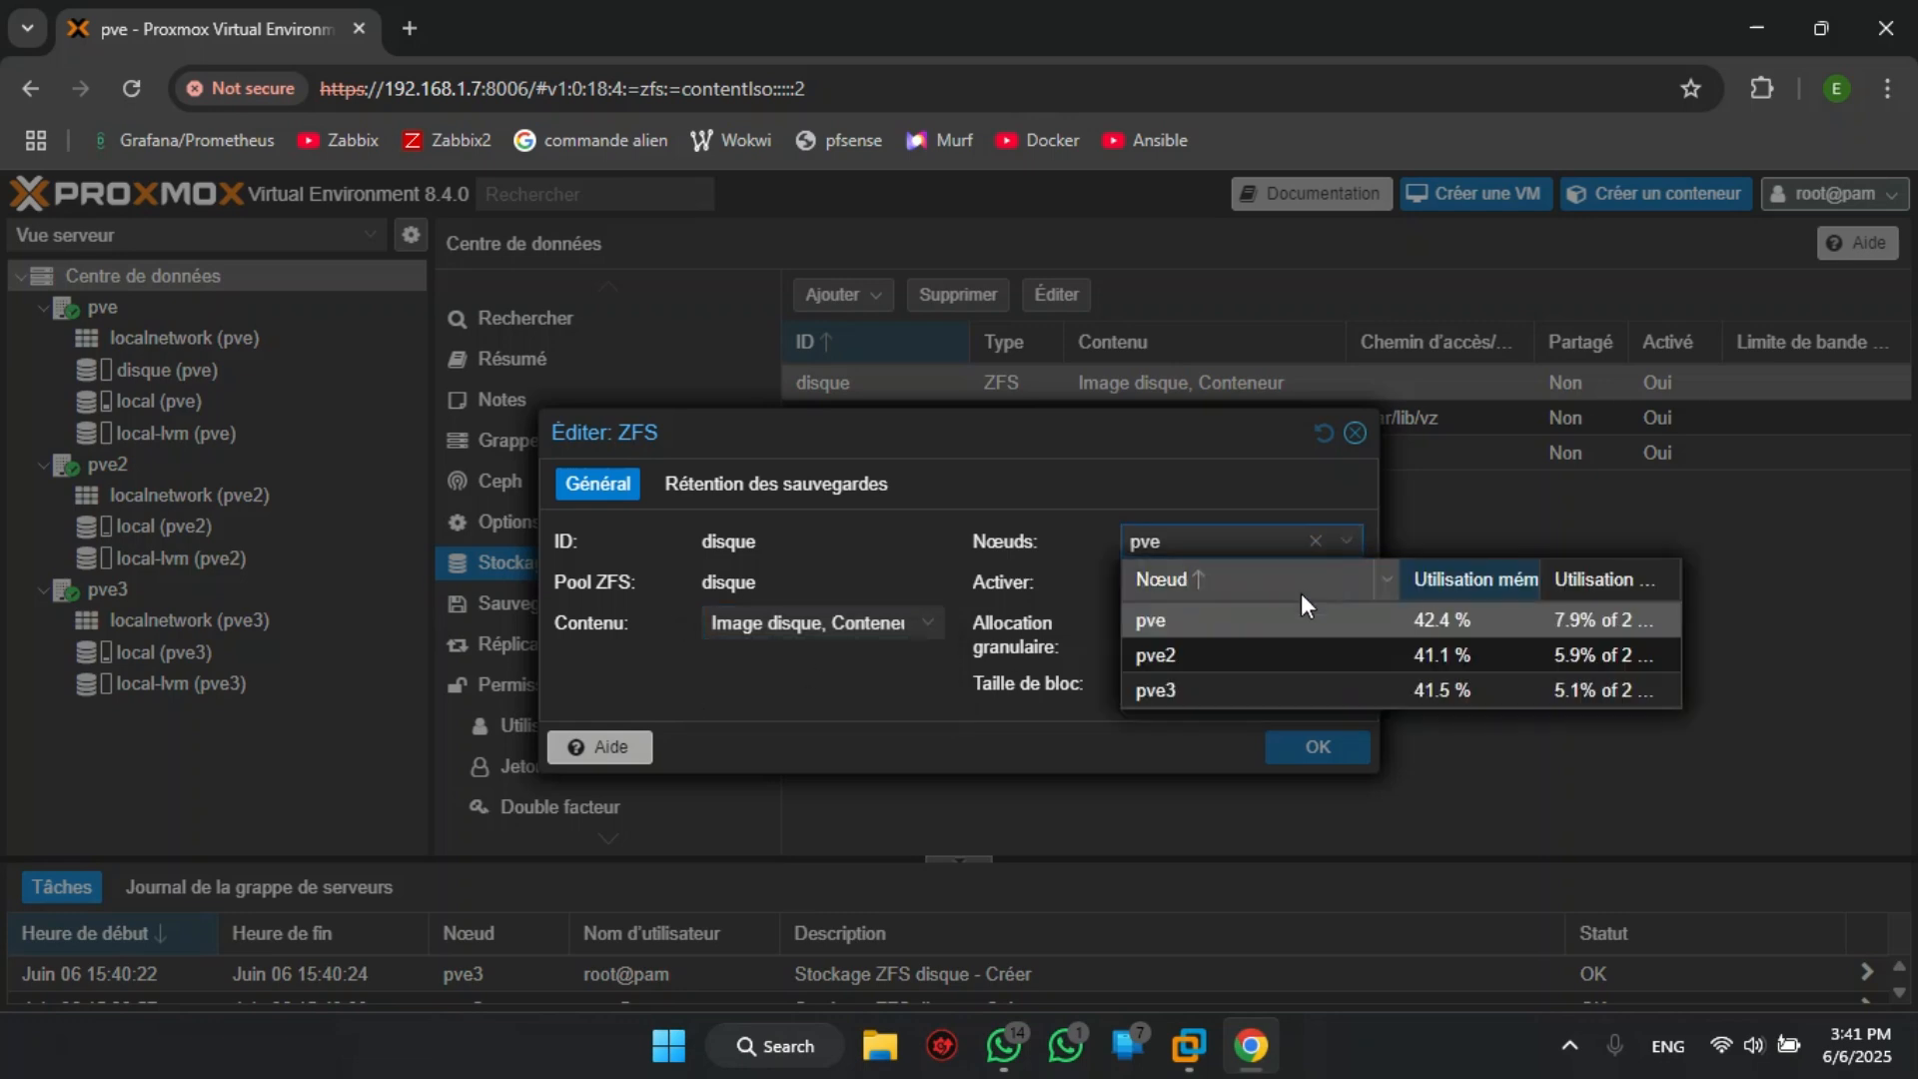
left_click(1187, 656)
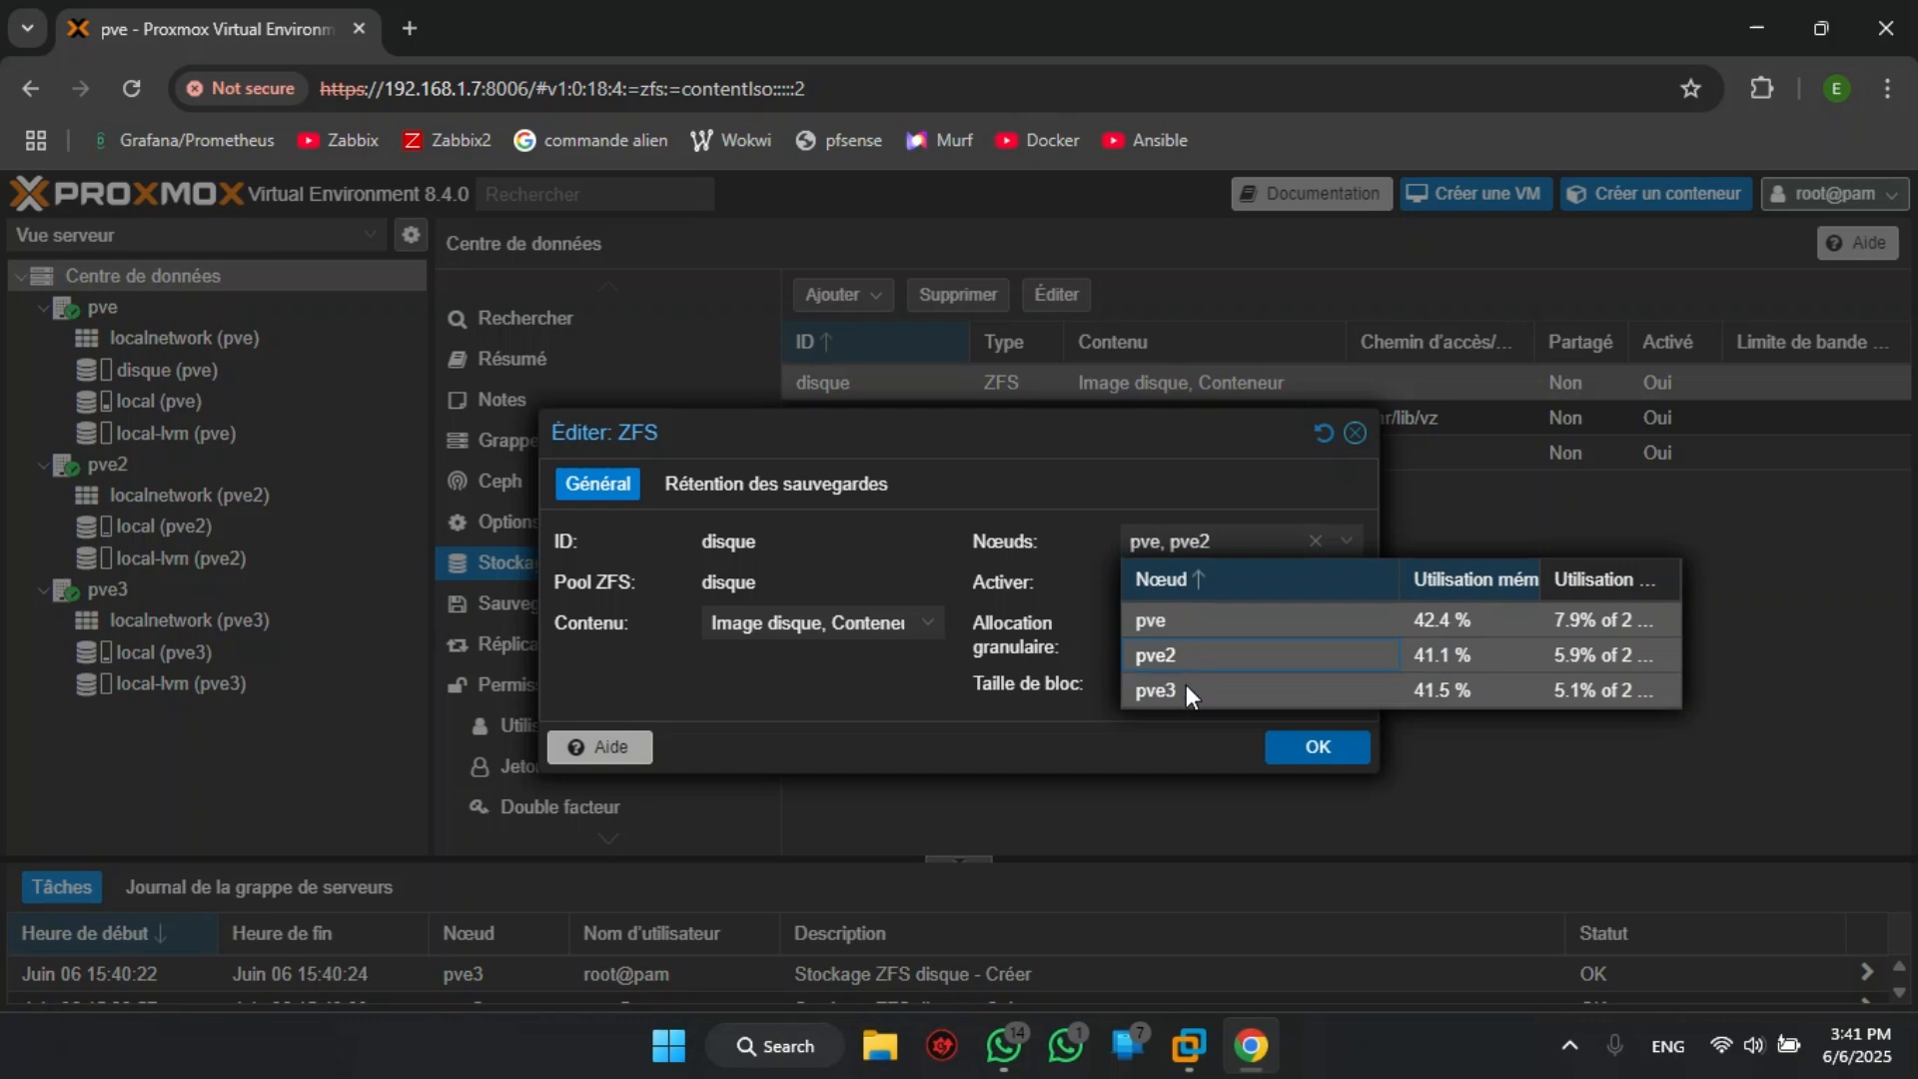
left_click(1185, 690)
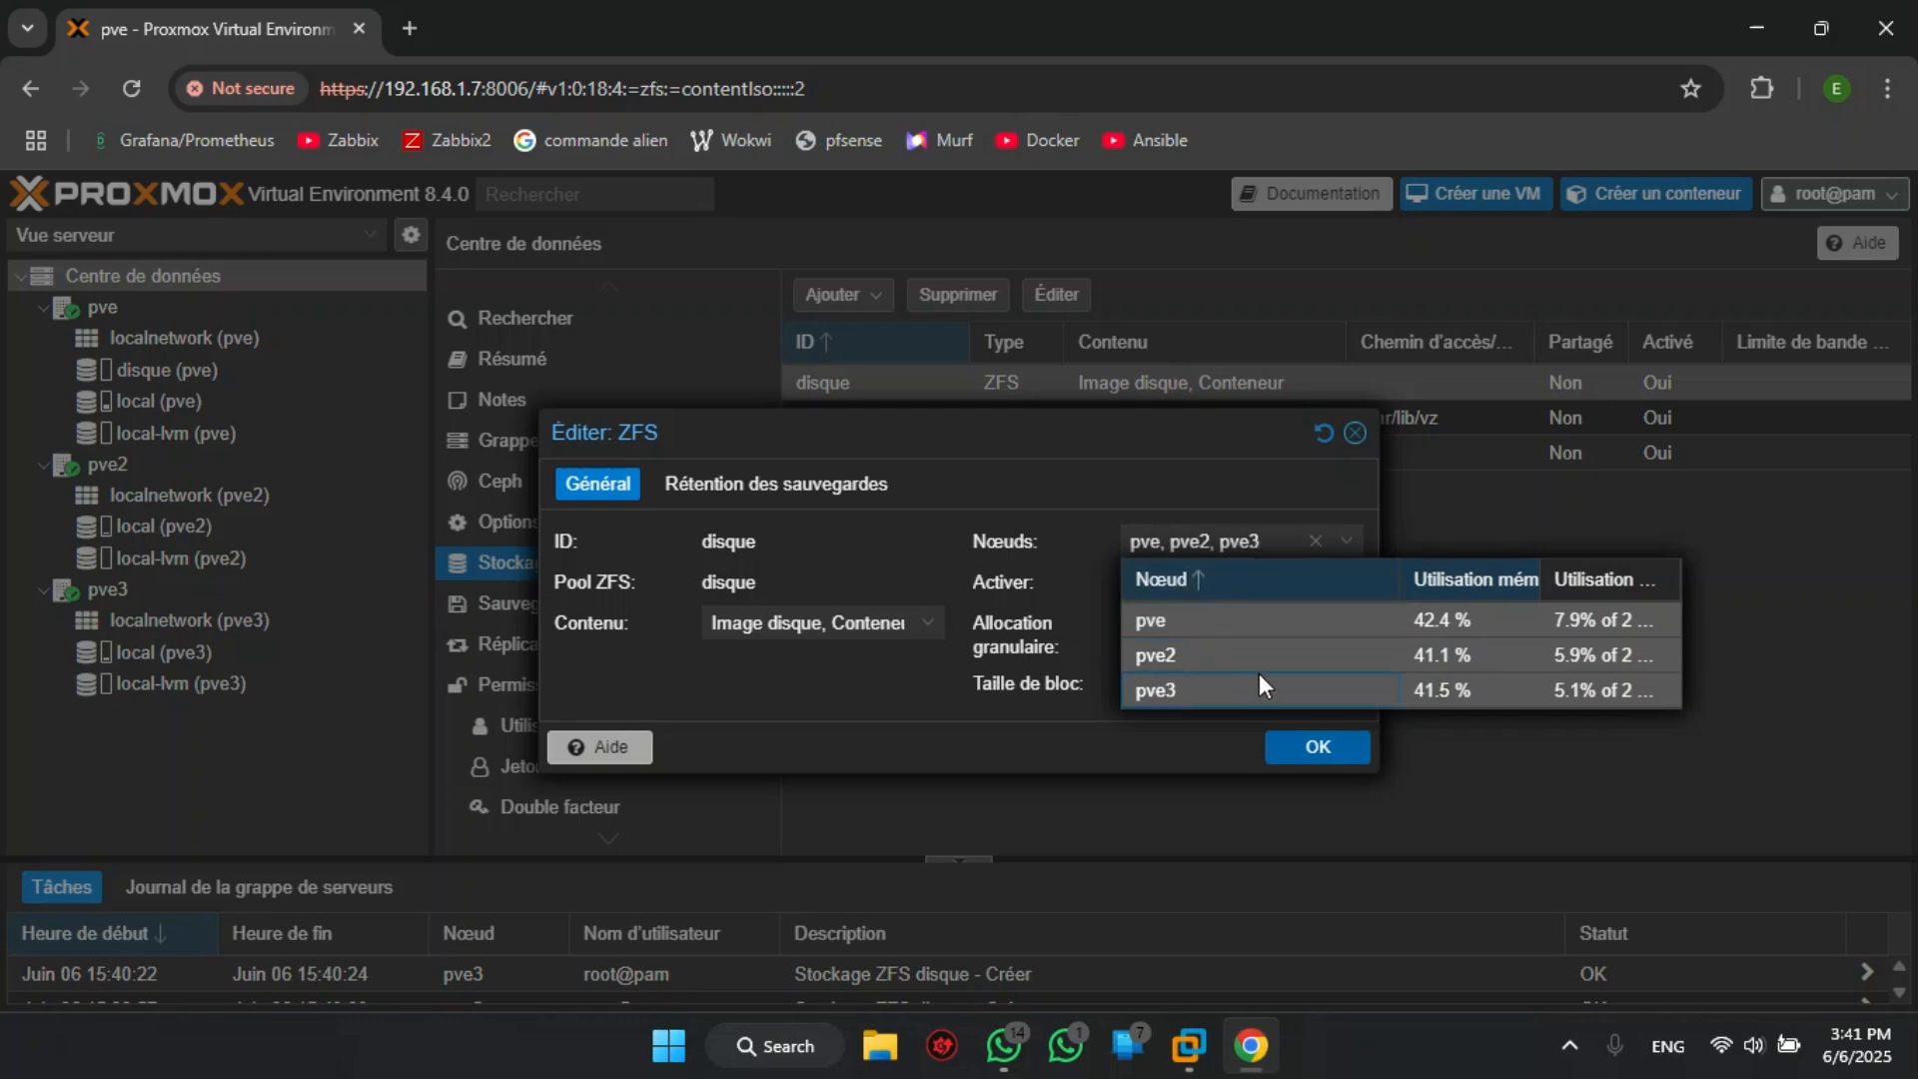
left_click(1017, 723)
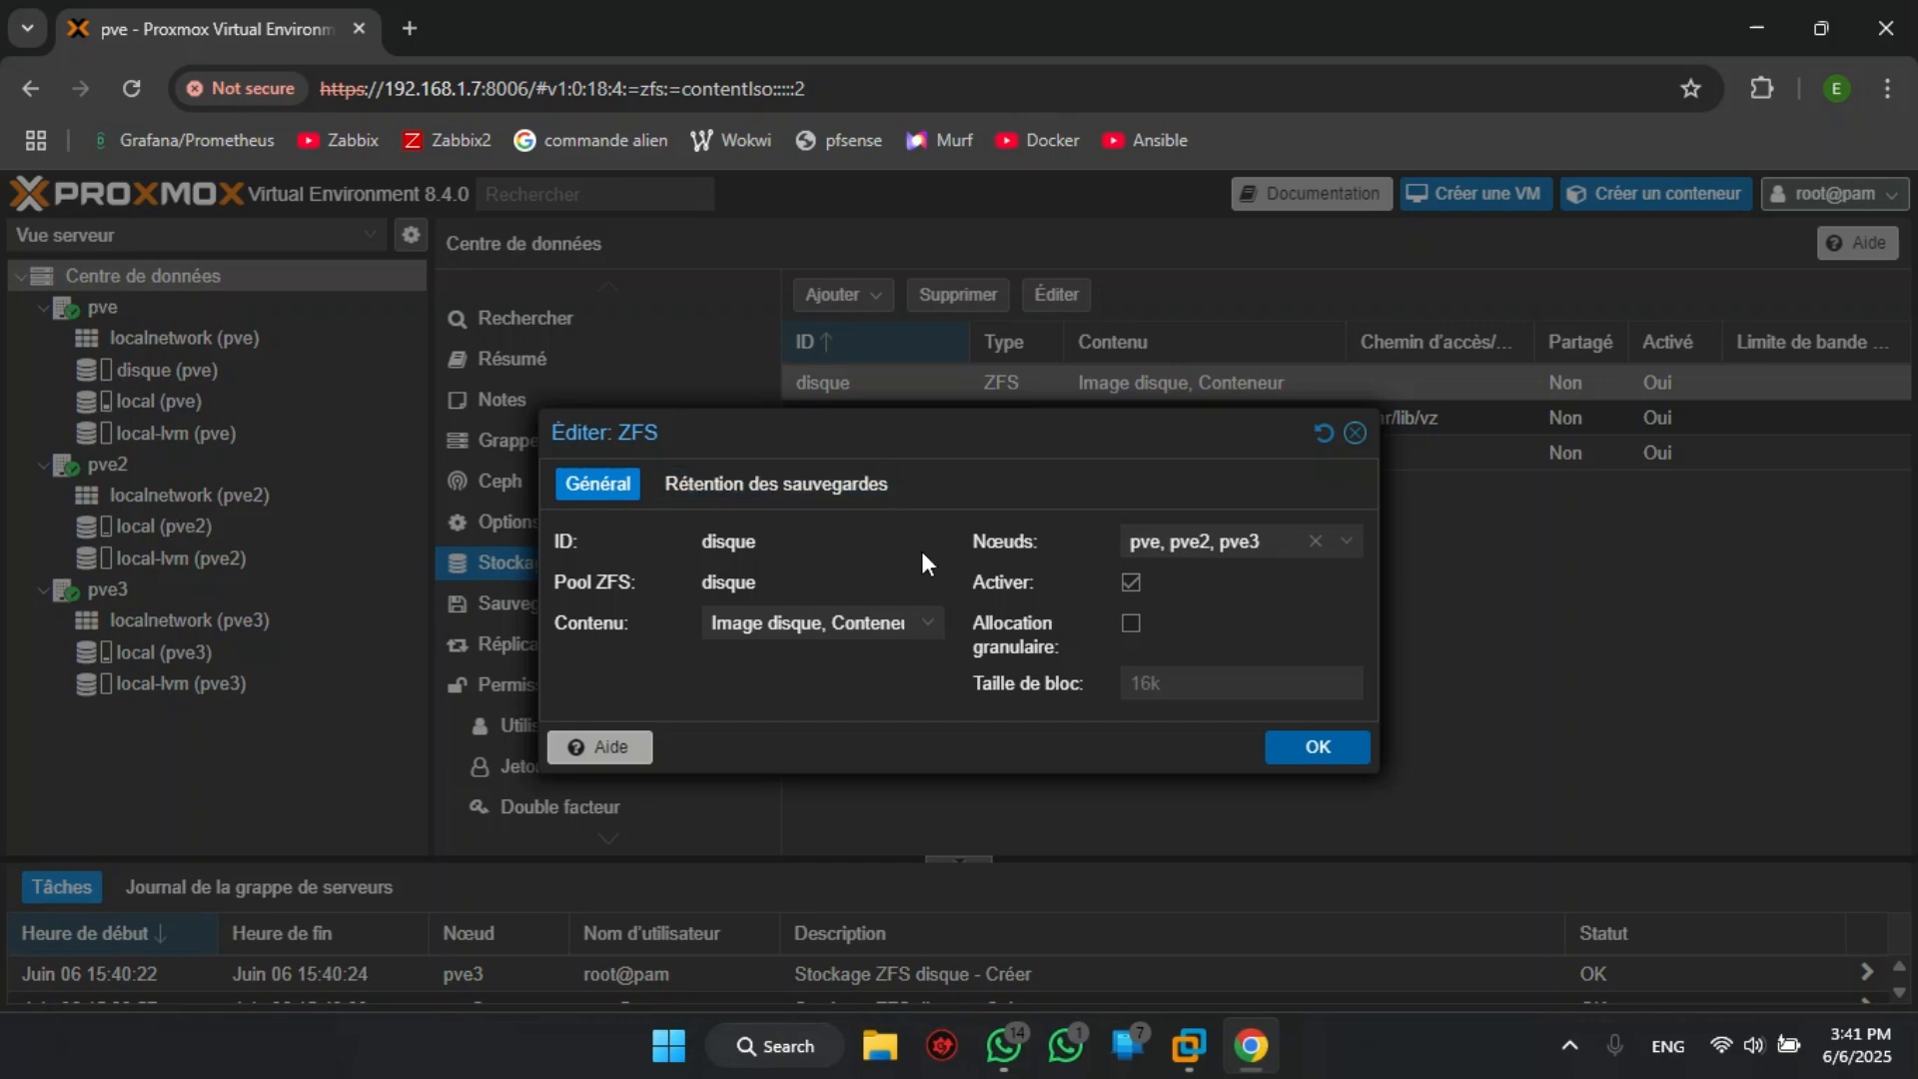
left_click(1312, 749)
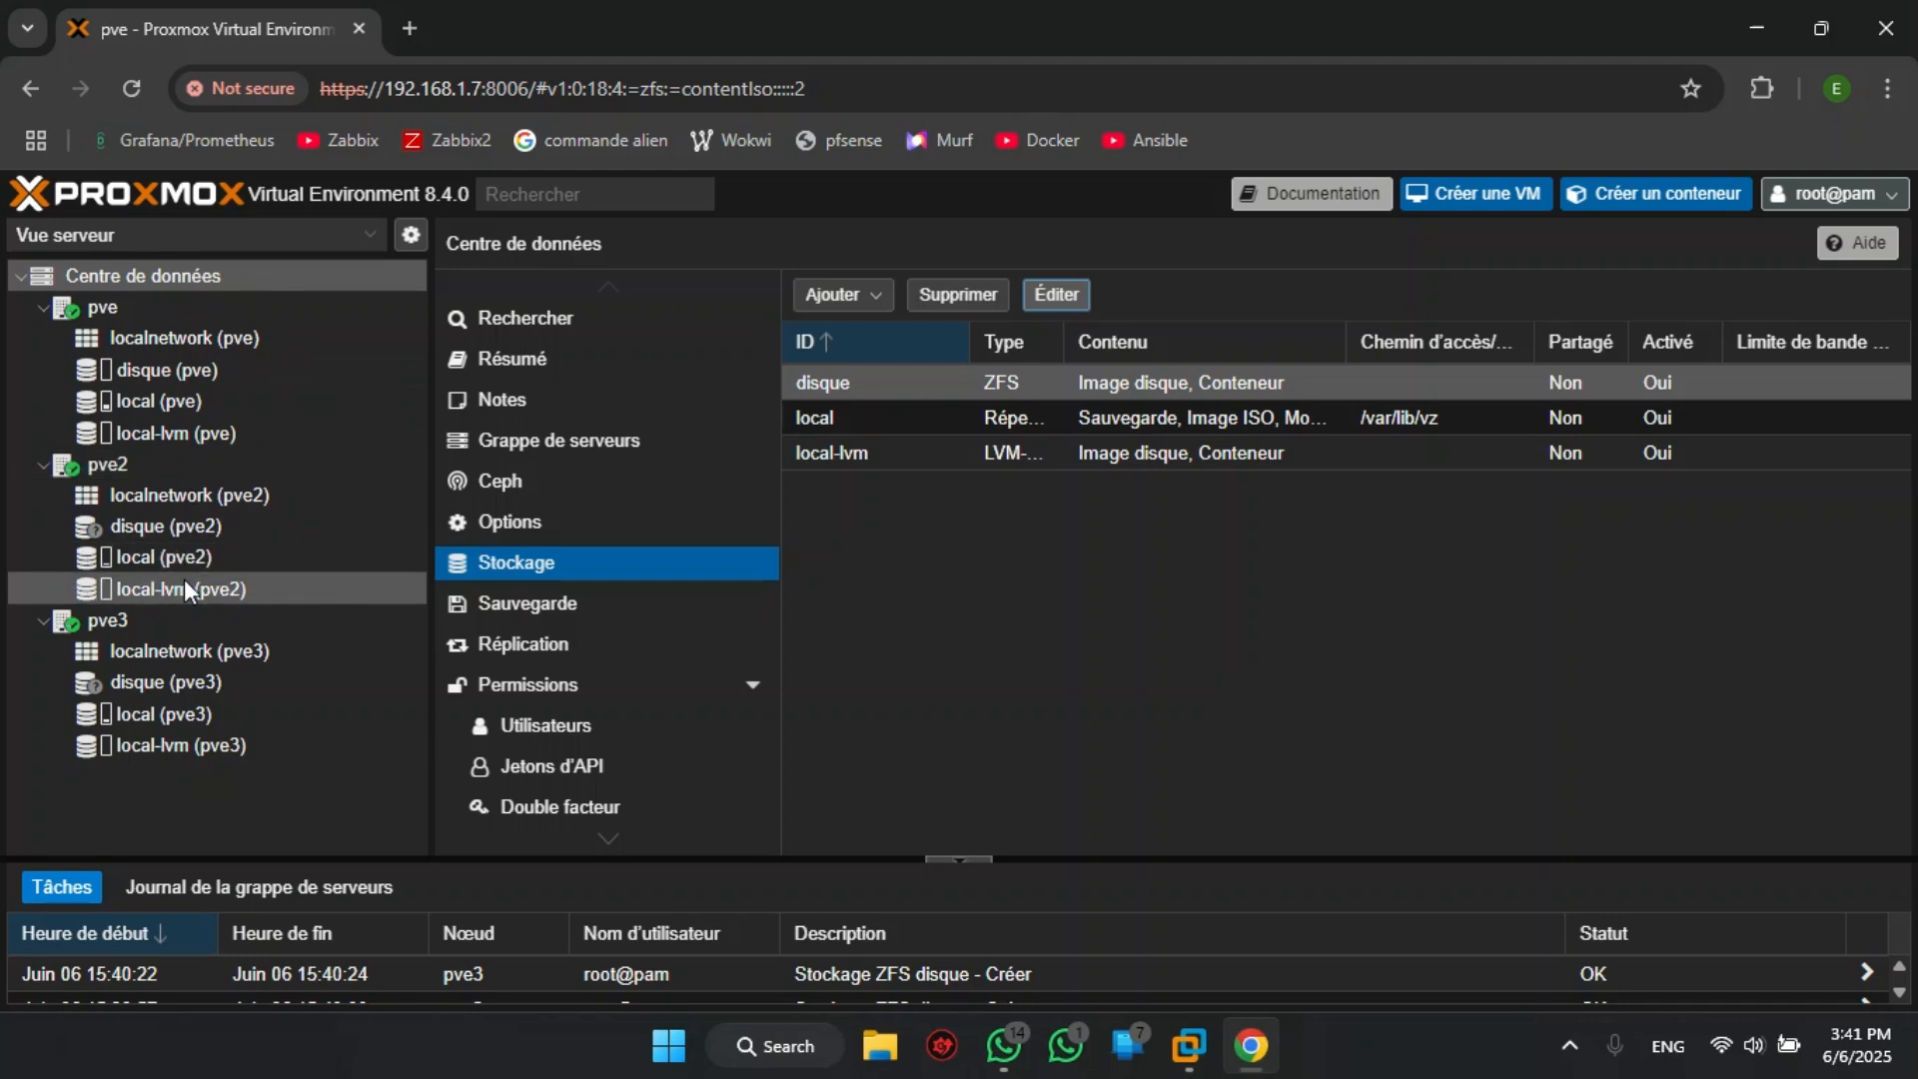
- Start creating a virtual machine on node pve and name it server
mouse_move(185, 583)
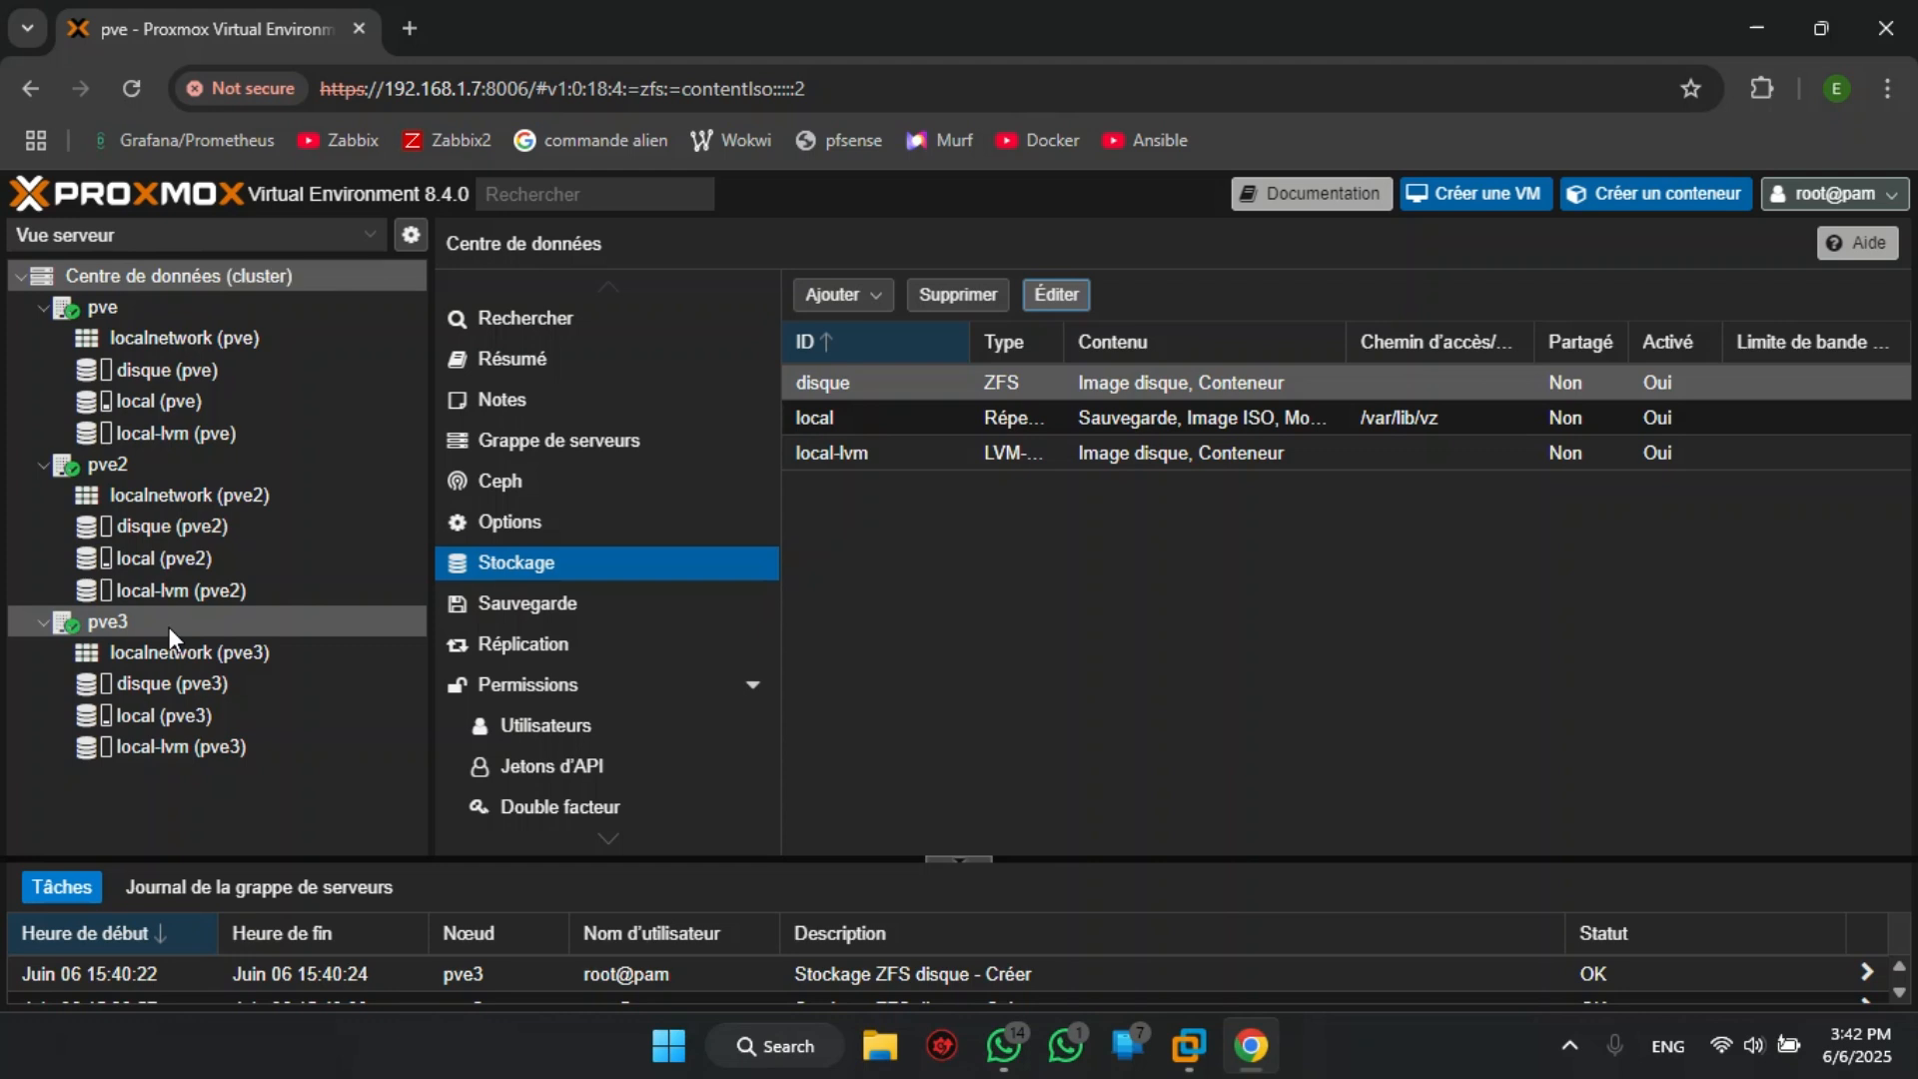
left_click(132, 303)
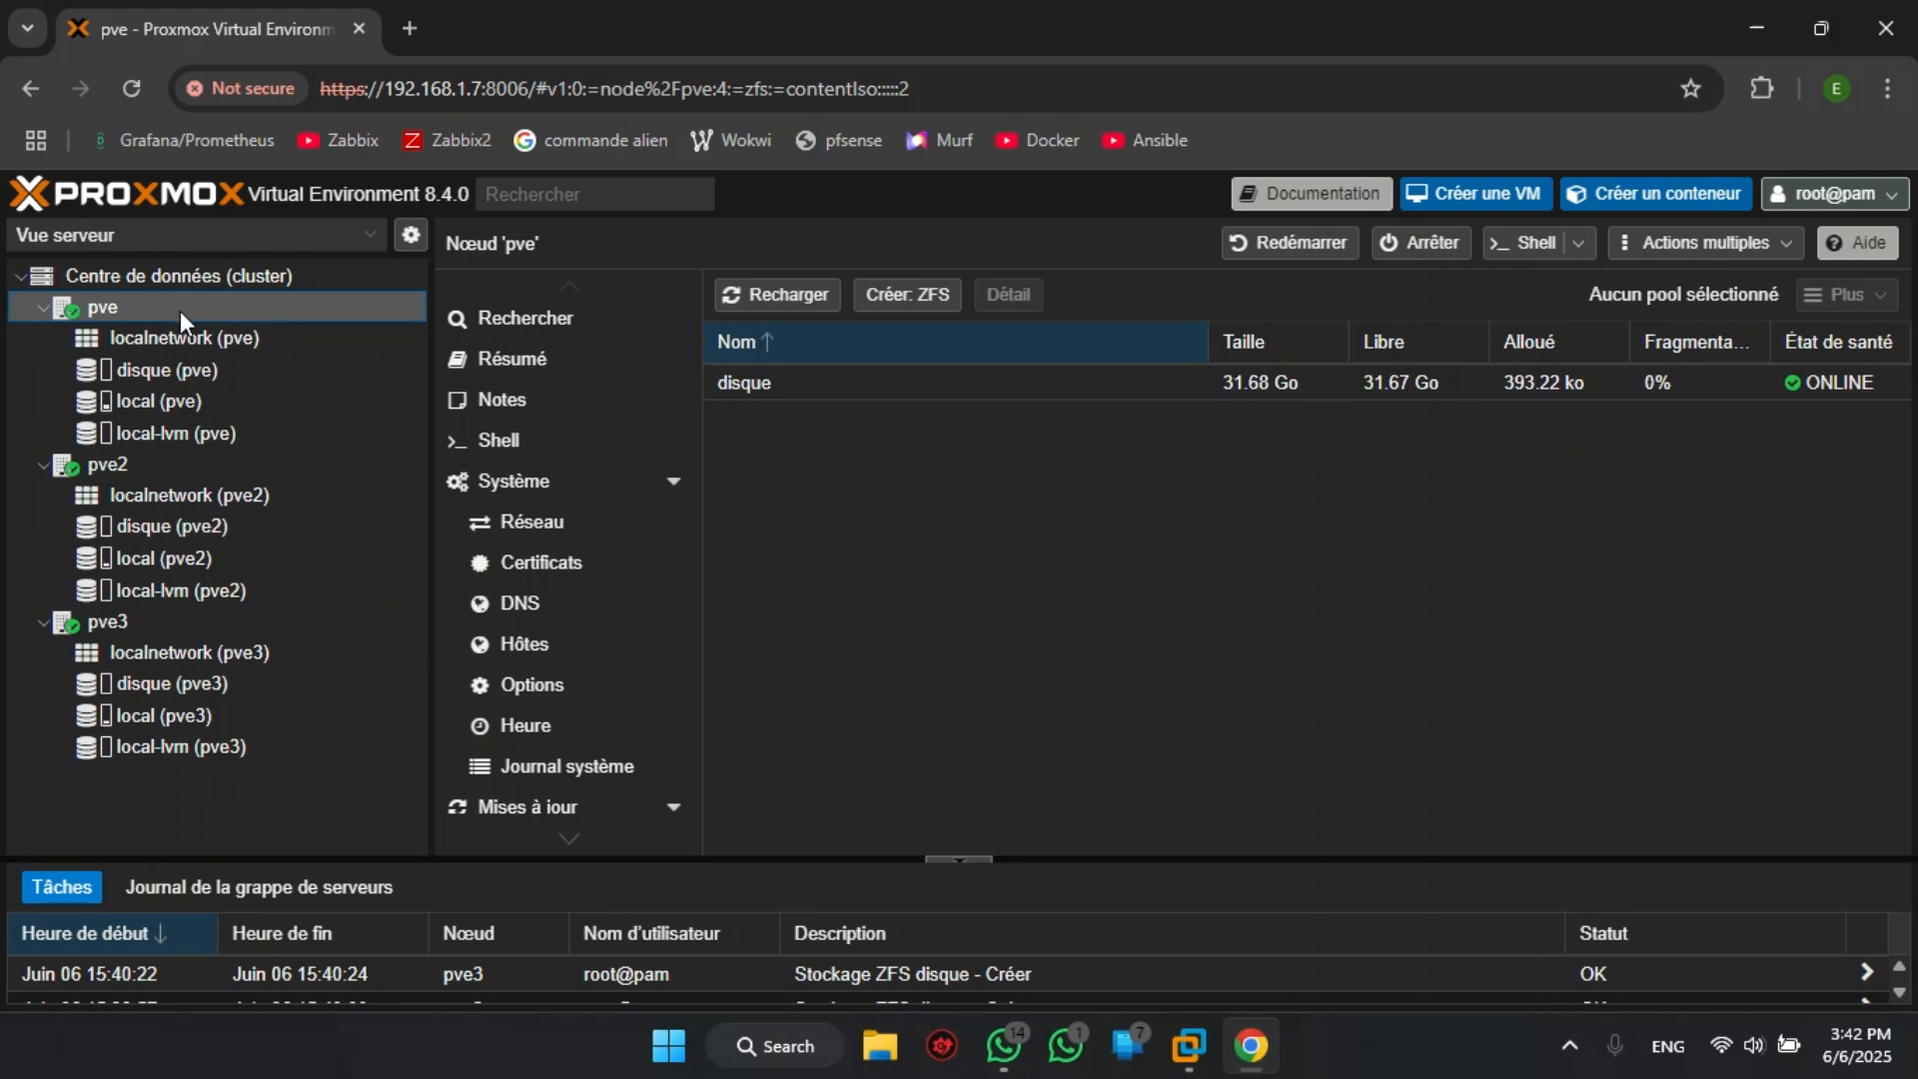
left_click(1503, 199)
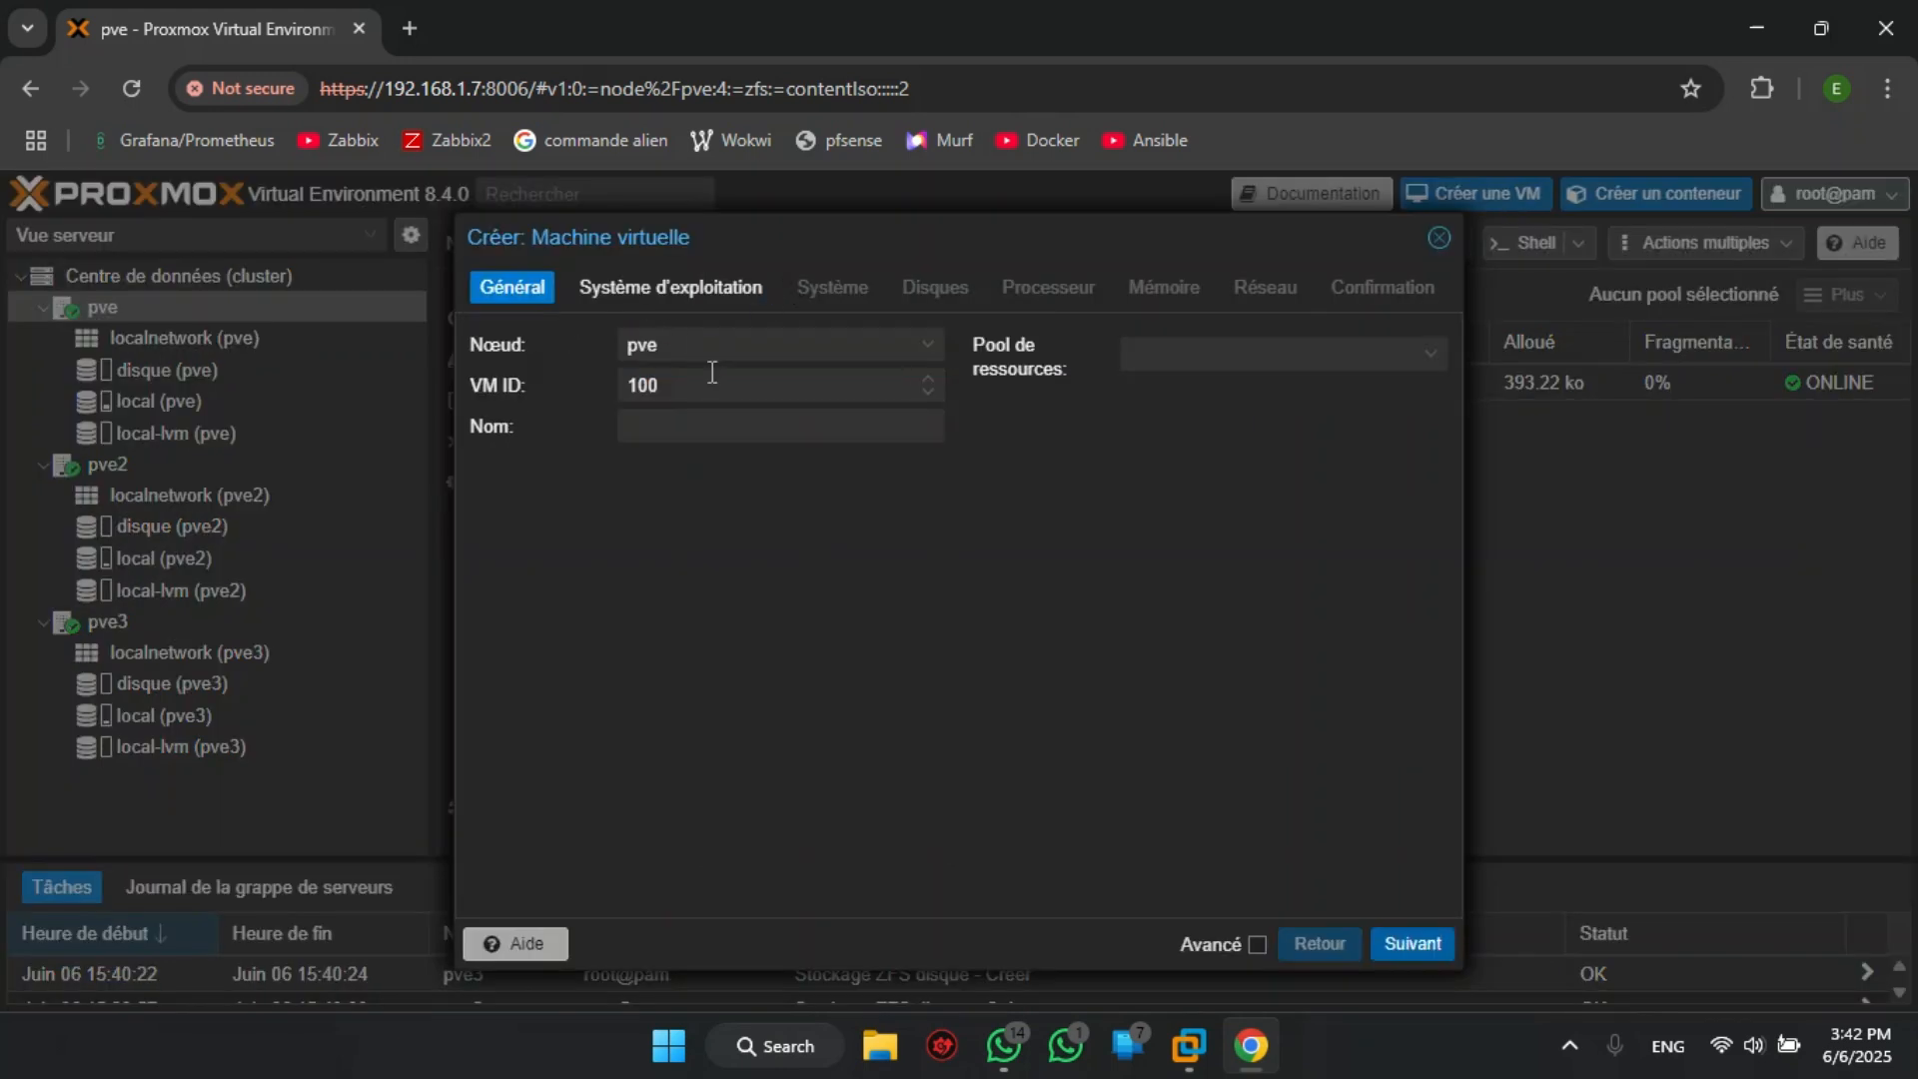
left_click(713, 431)
type("deb")
key("BackSpace")
key("BackSpace")
key("BackSpace")
type("server")
left_click(1407, 354)
left_click(1390, 939)
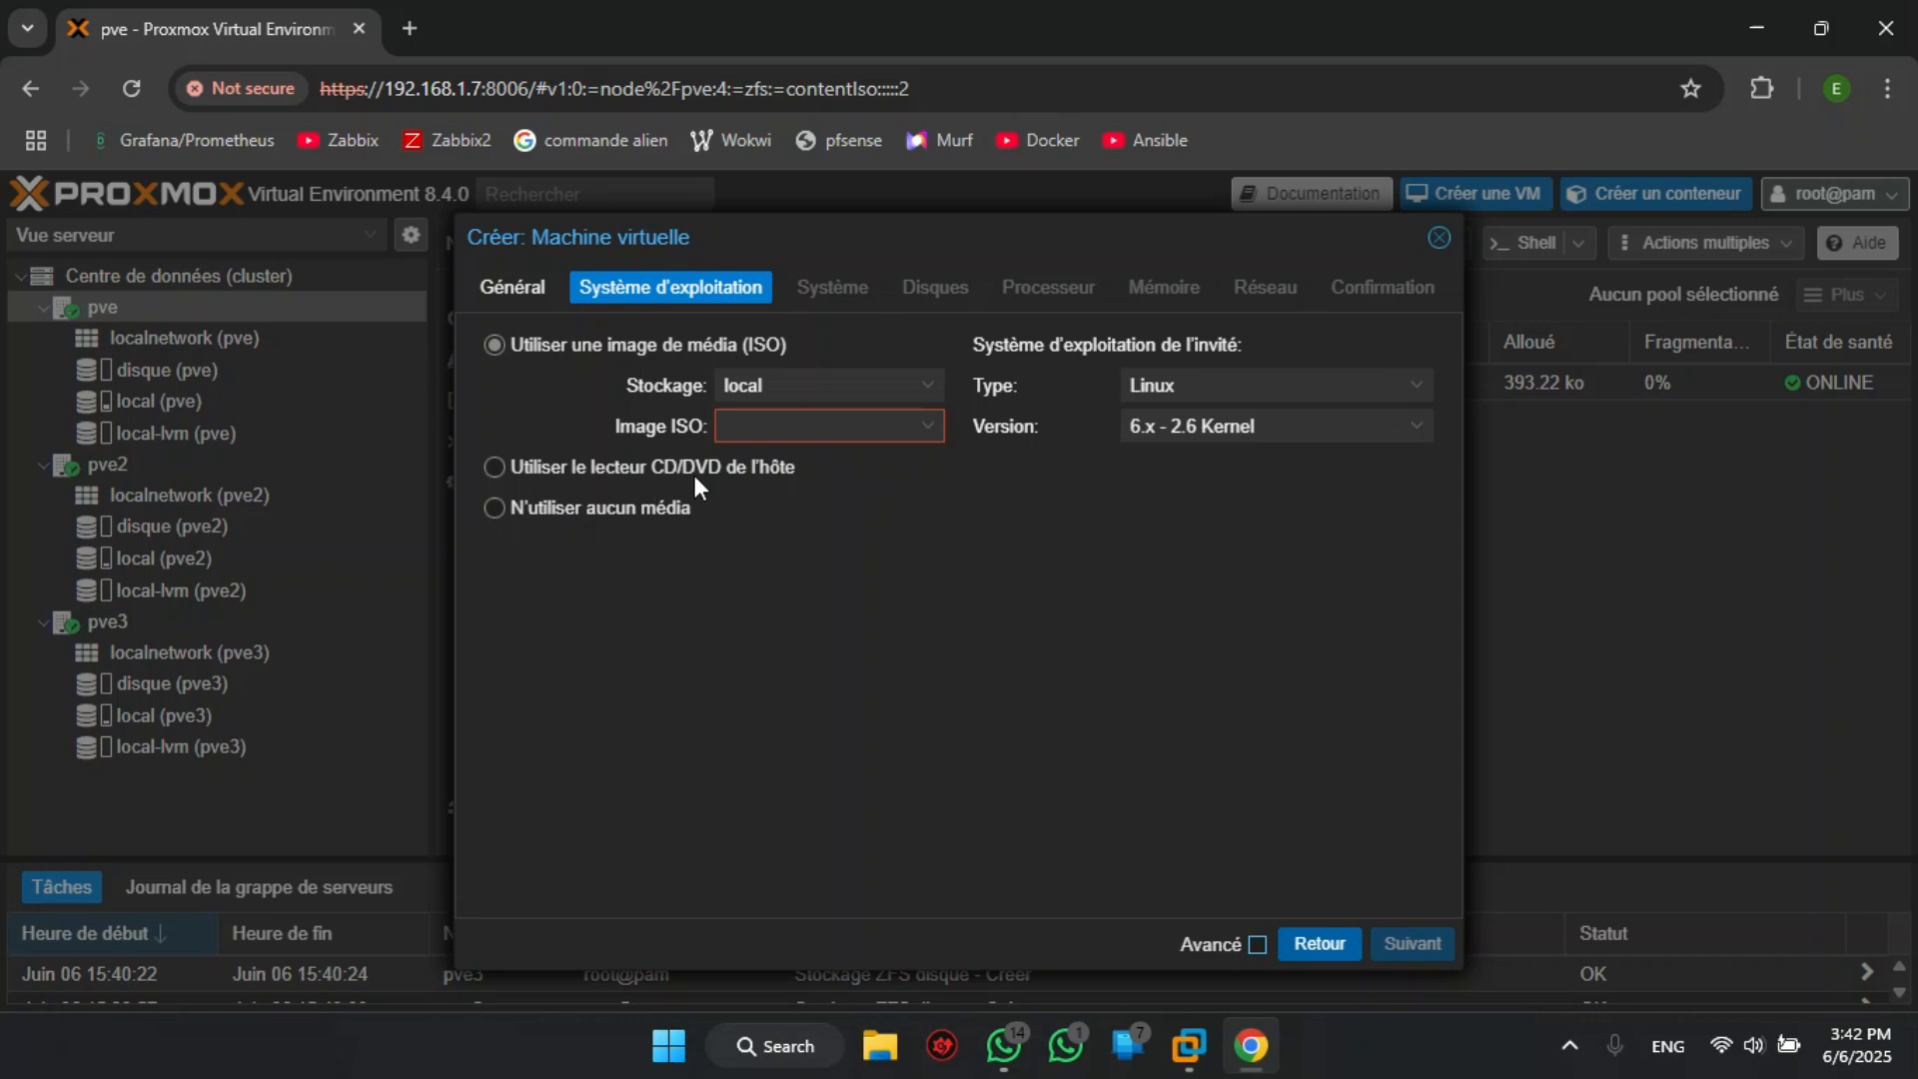
- Set the VM to use no installation media and keep the default system settings
left_click(580, 512)
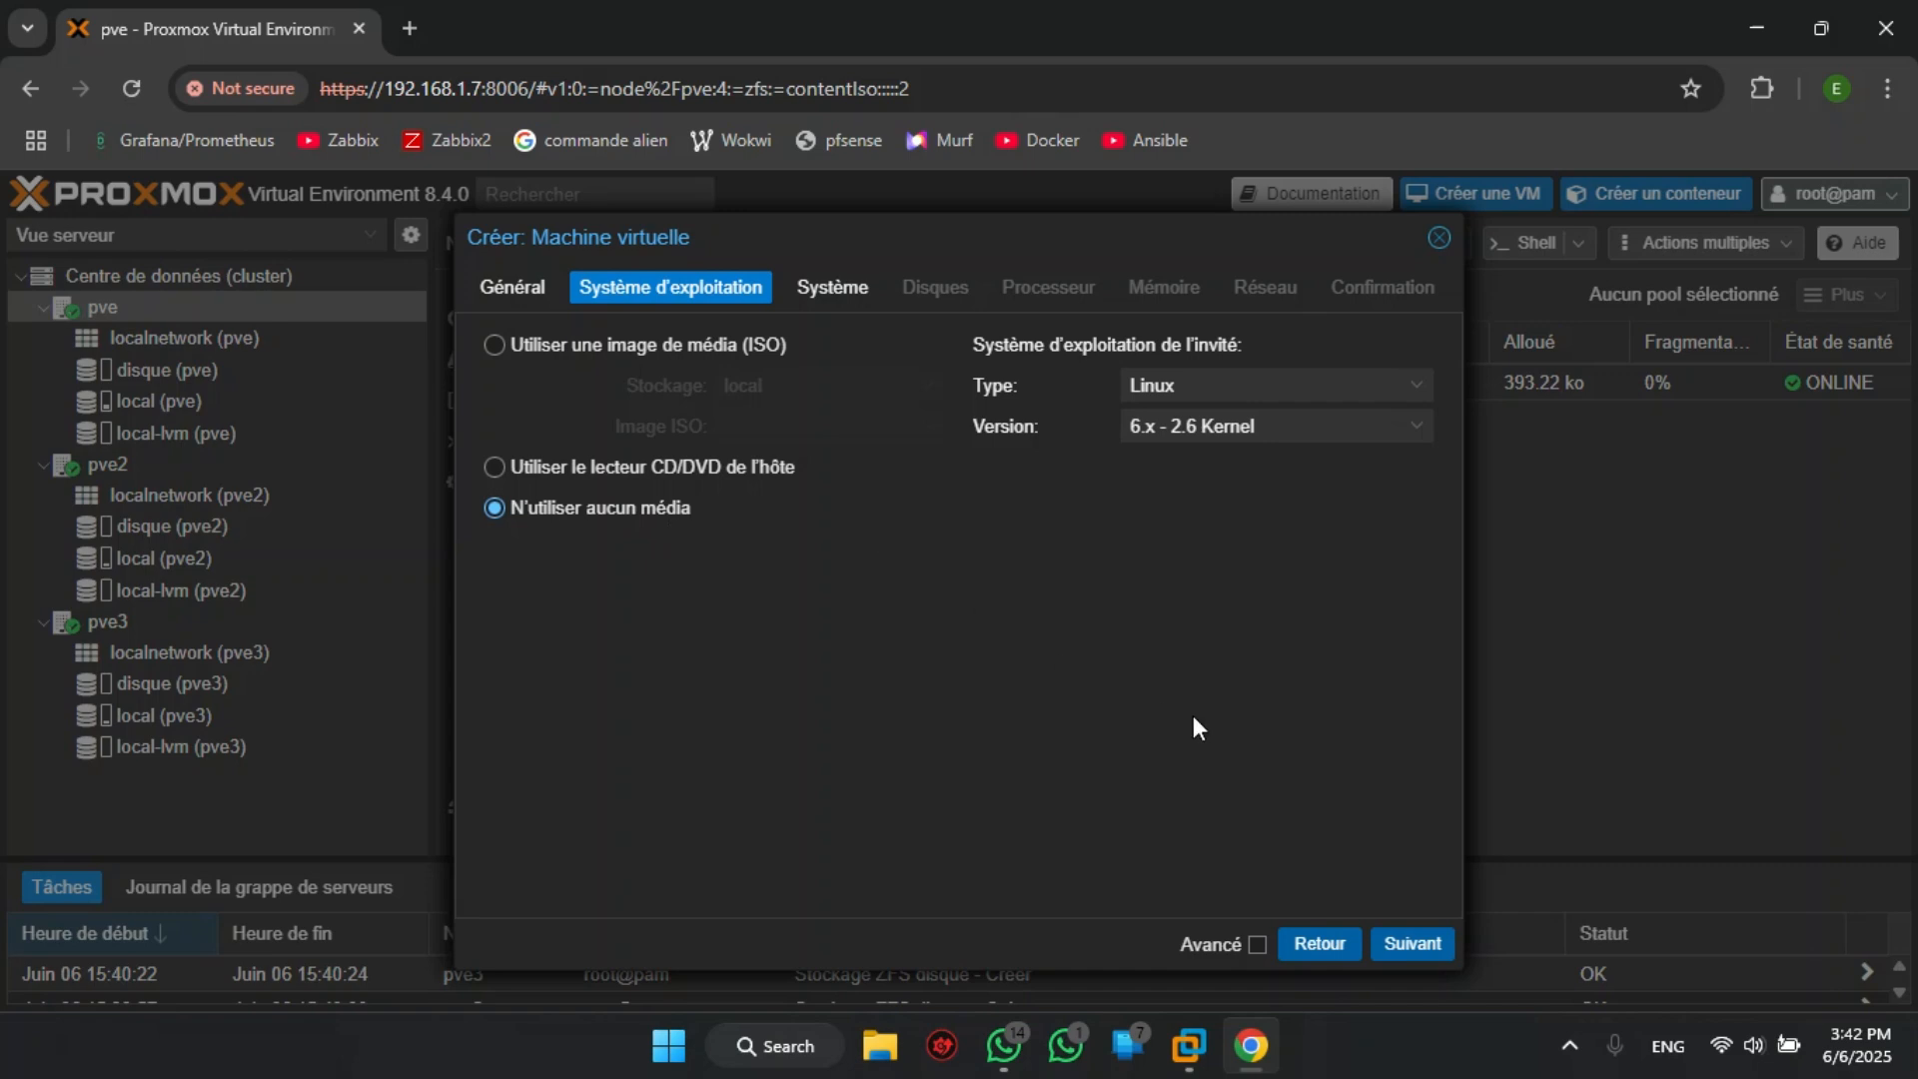
left_click(1399, 944)
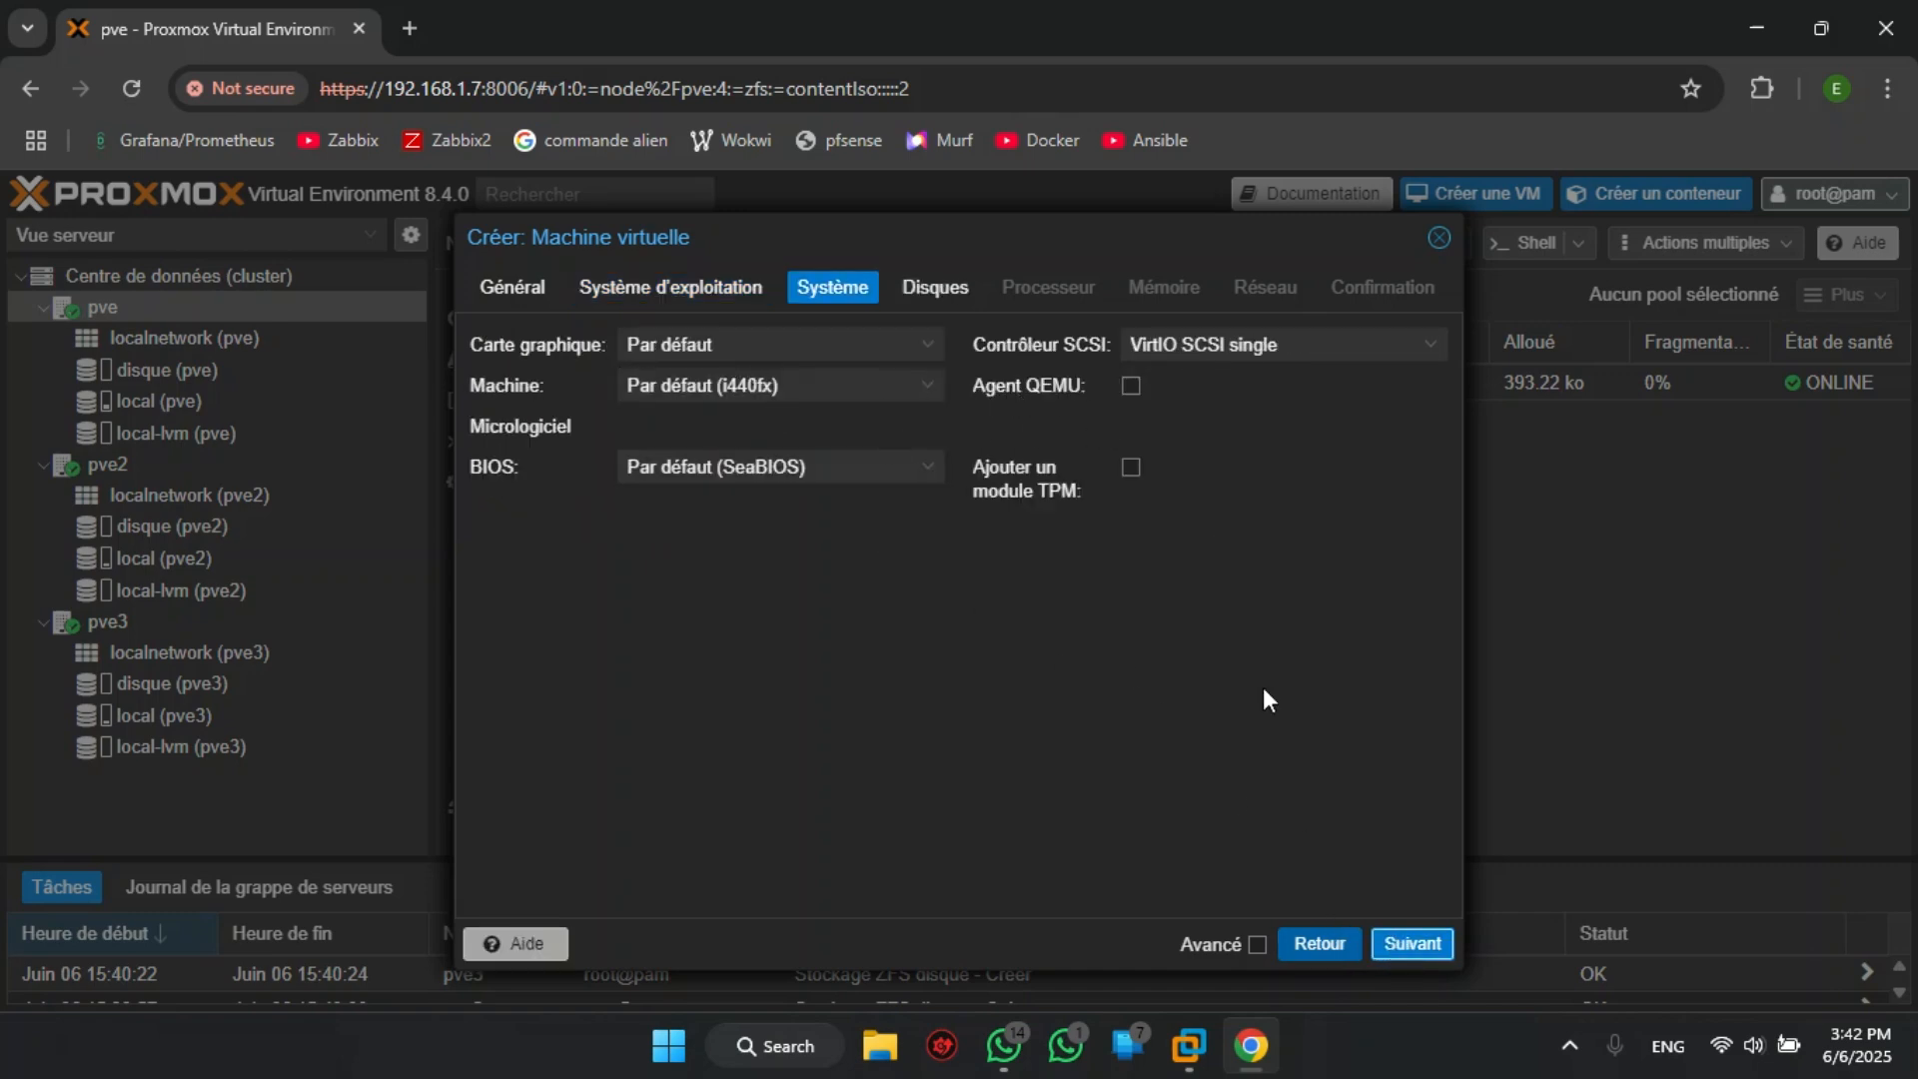
left_click(1408, 944)
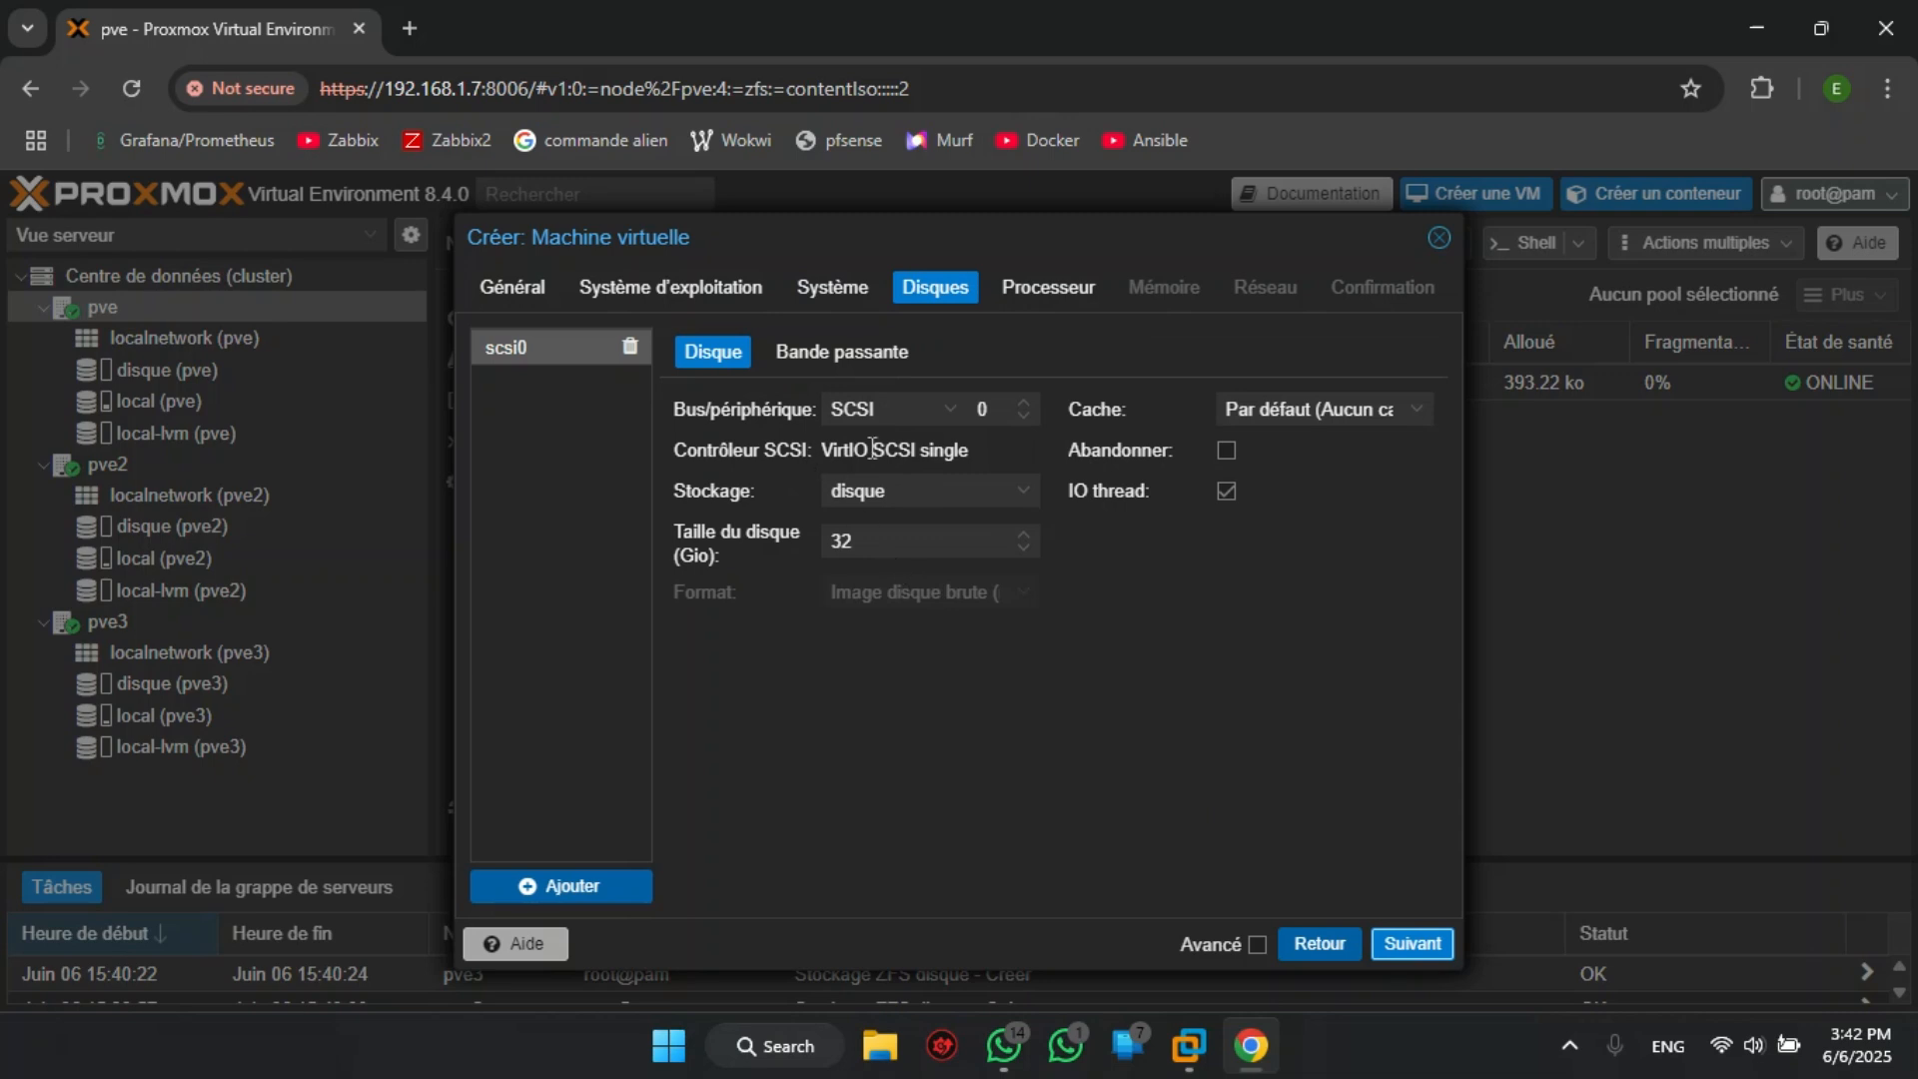
- Place the VM's disk on the disque storage with a size of 8 GiB
left_click(1023, 491)
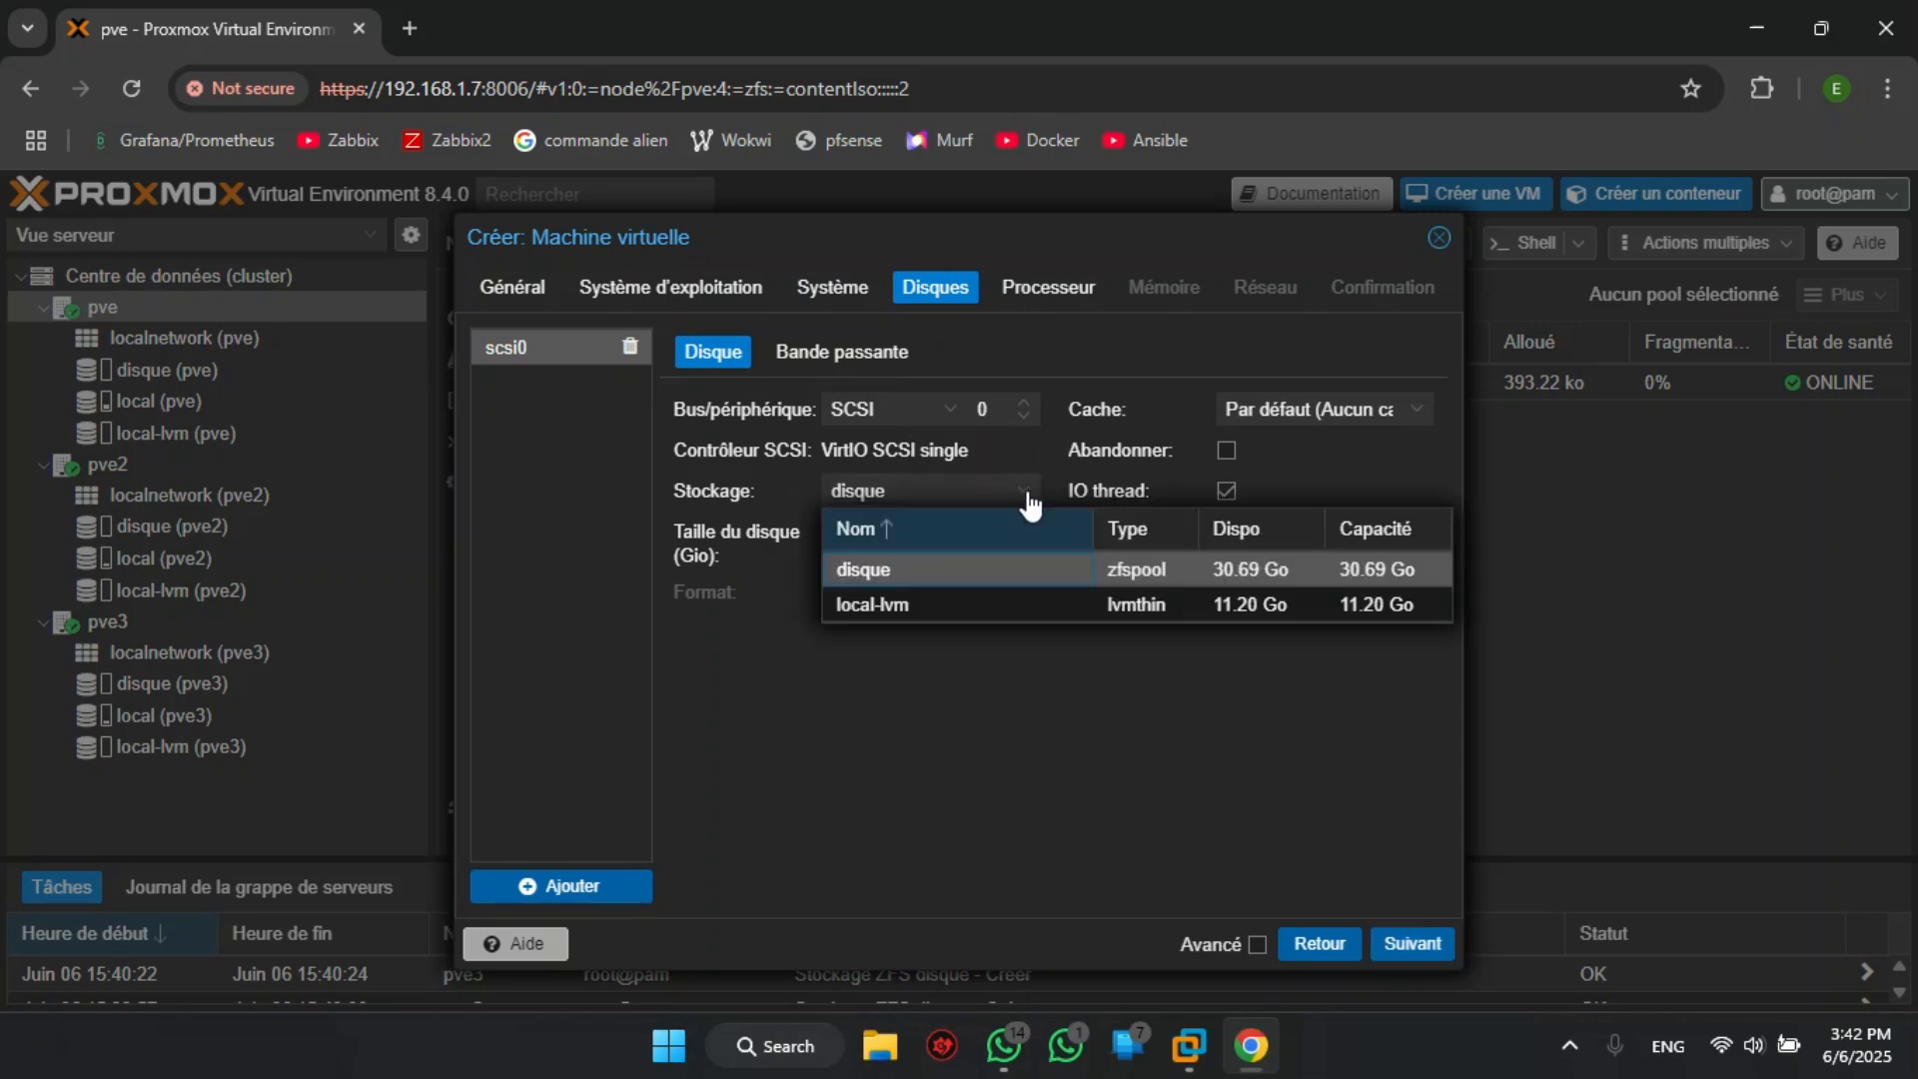
left_click(959, 572)
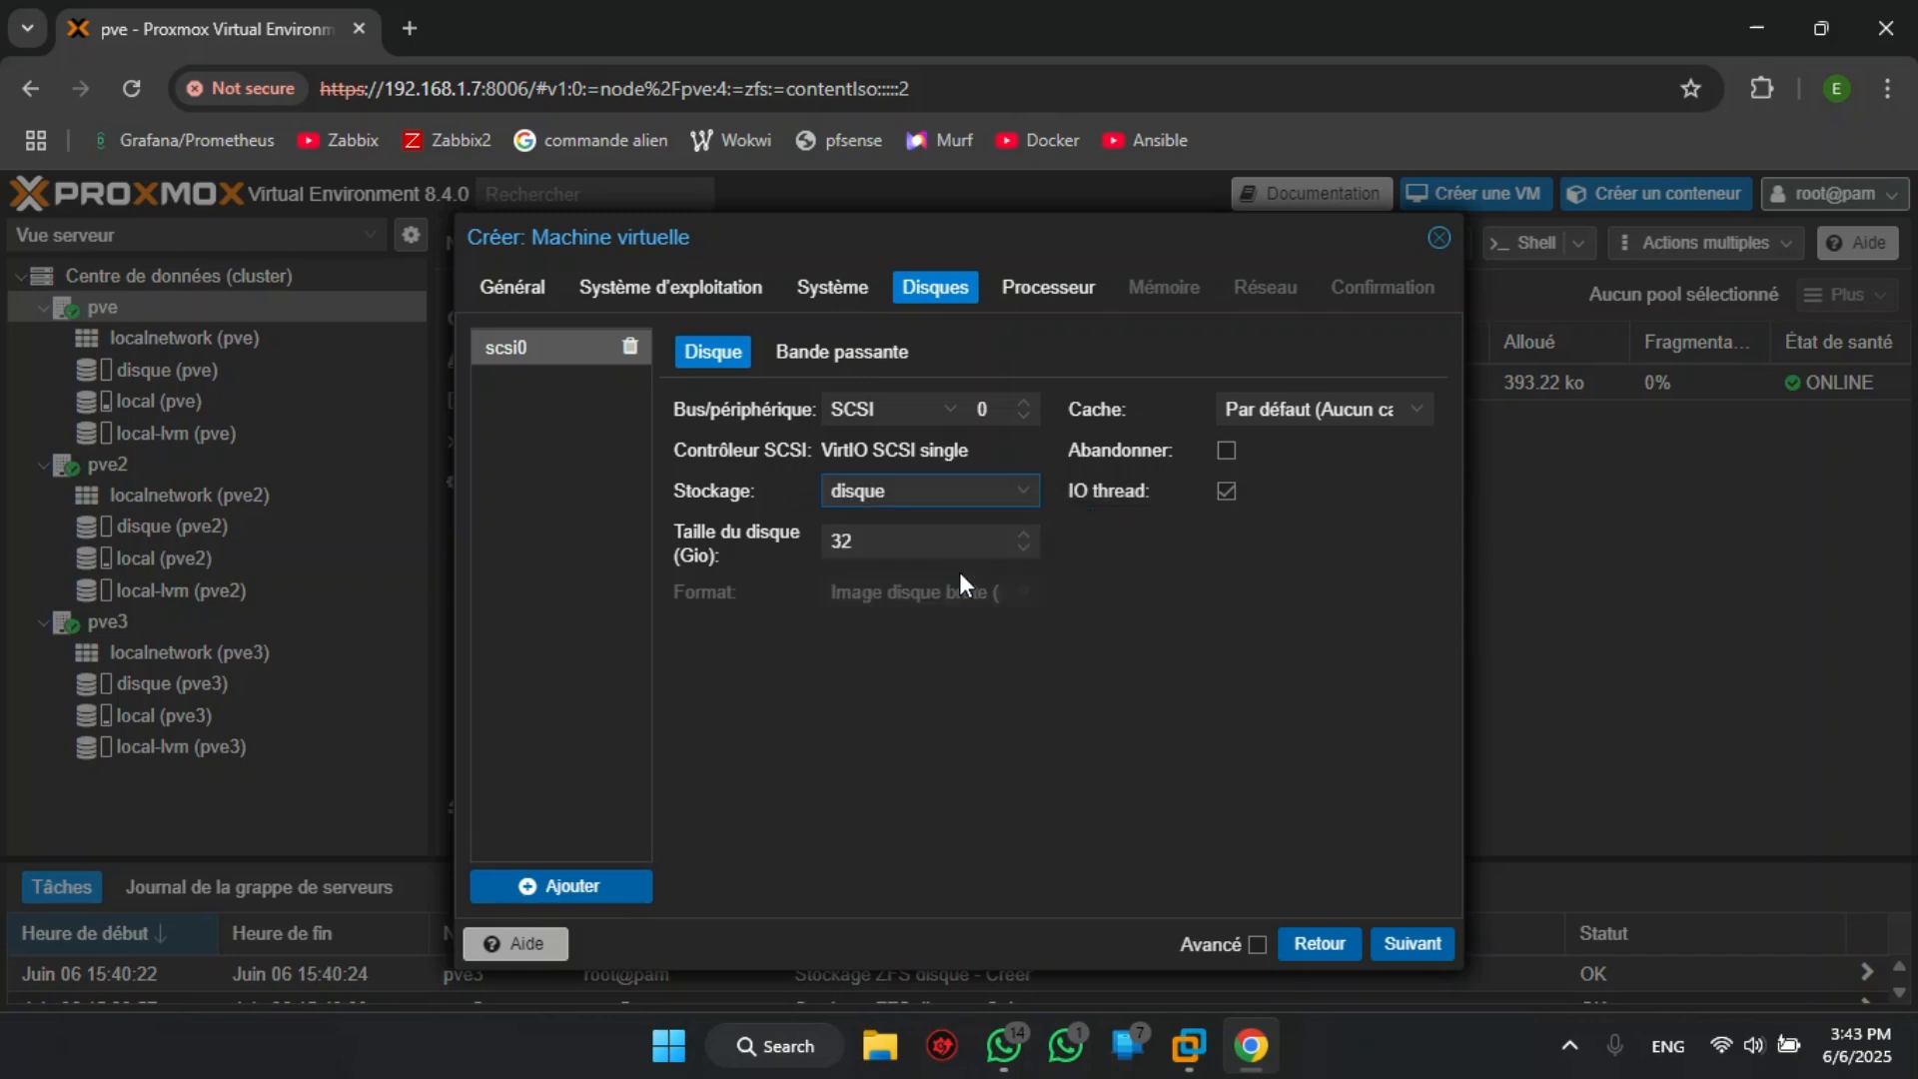
left_click(877, 537)
key("BackSpace")
key("BackSpace")
type("8")
left_click(1184, 663)
left_click(1409, 945)
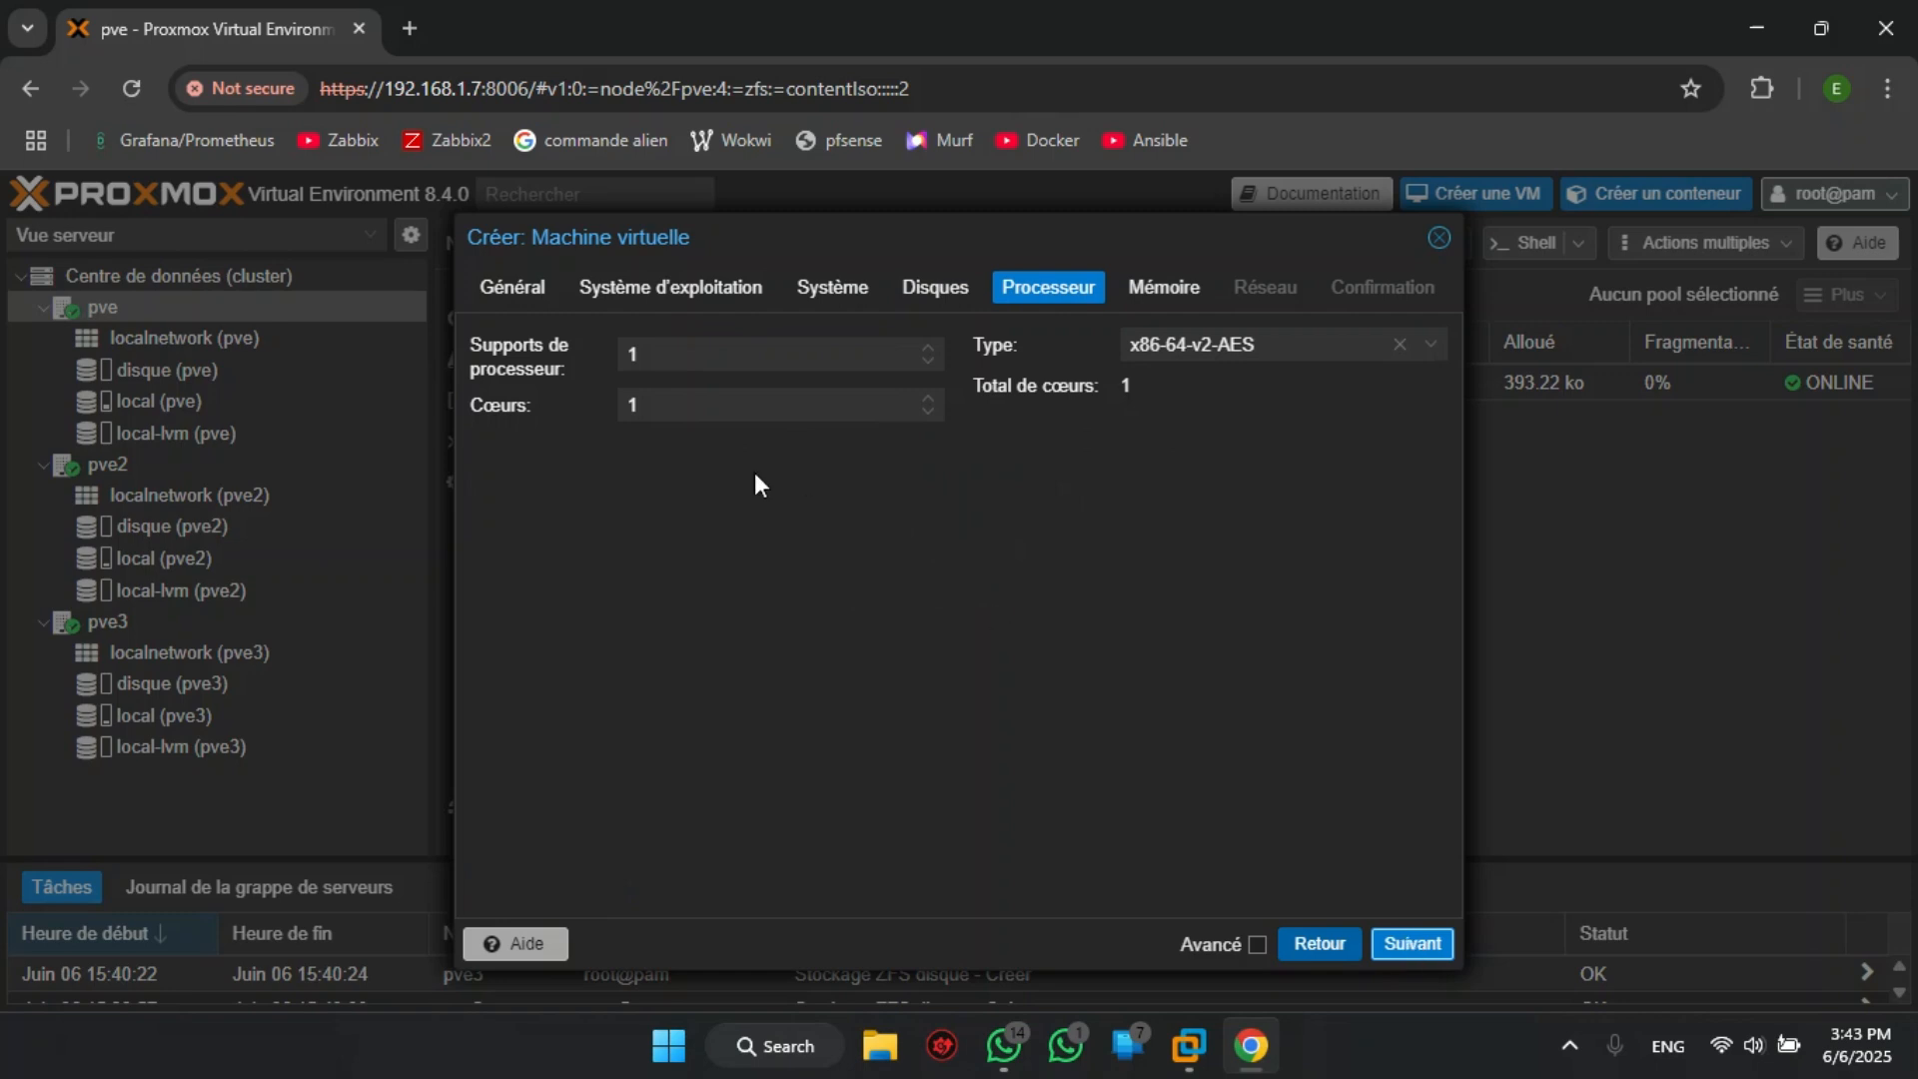
- Keep the default CPU and network settings, set memory to 800 MiB, and finish creating the VM
left_click(1389, 947)
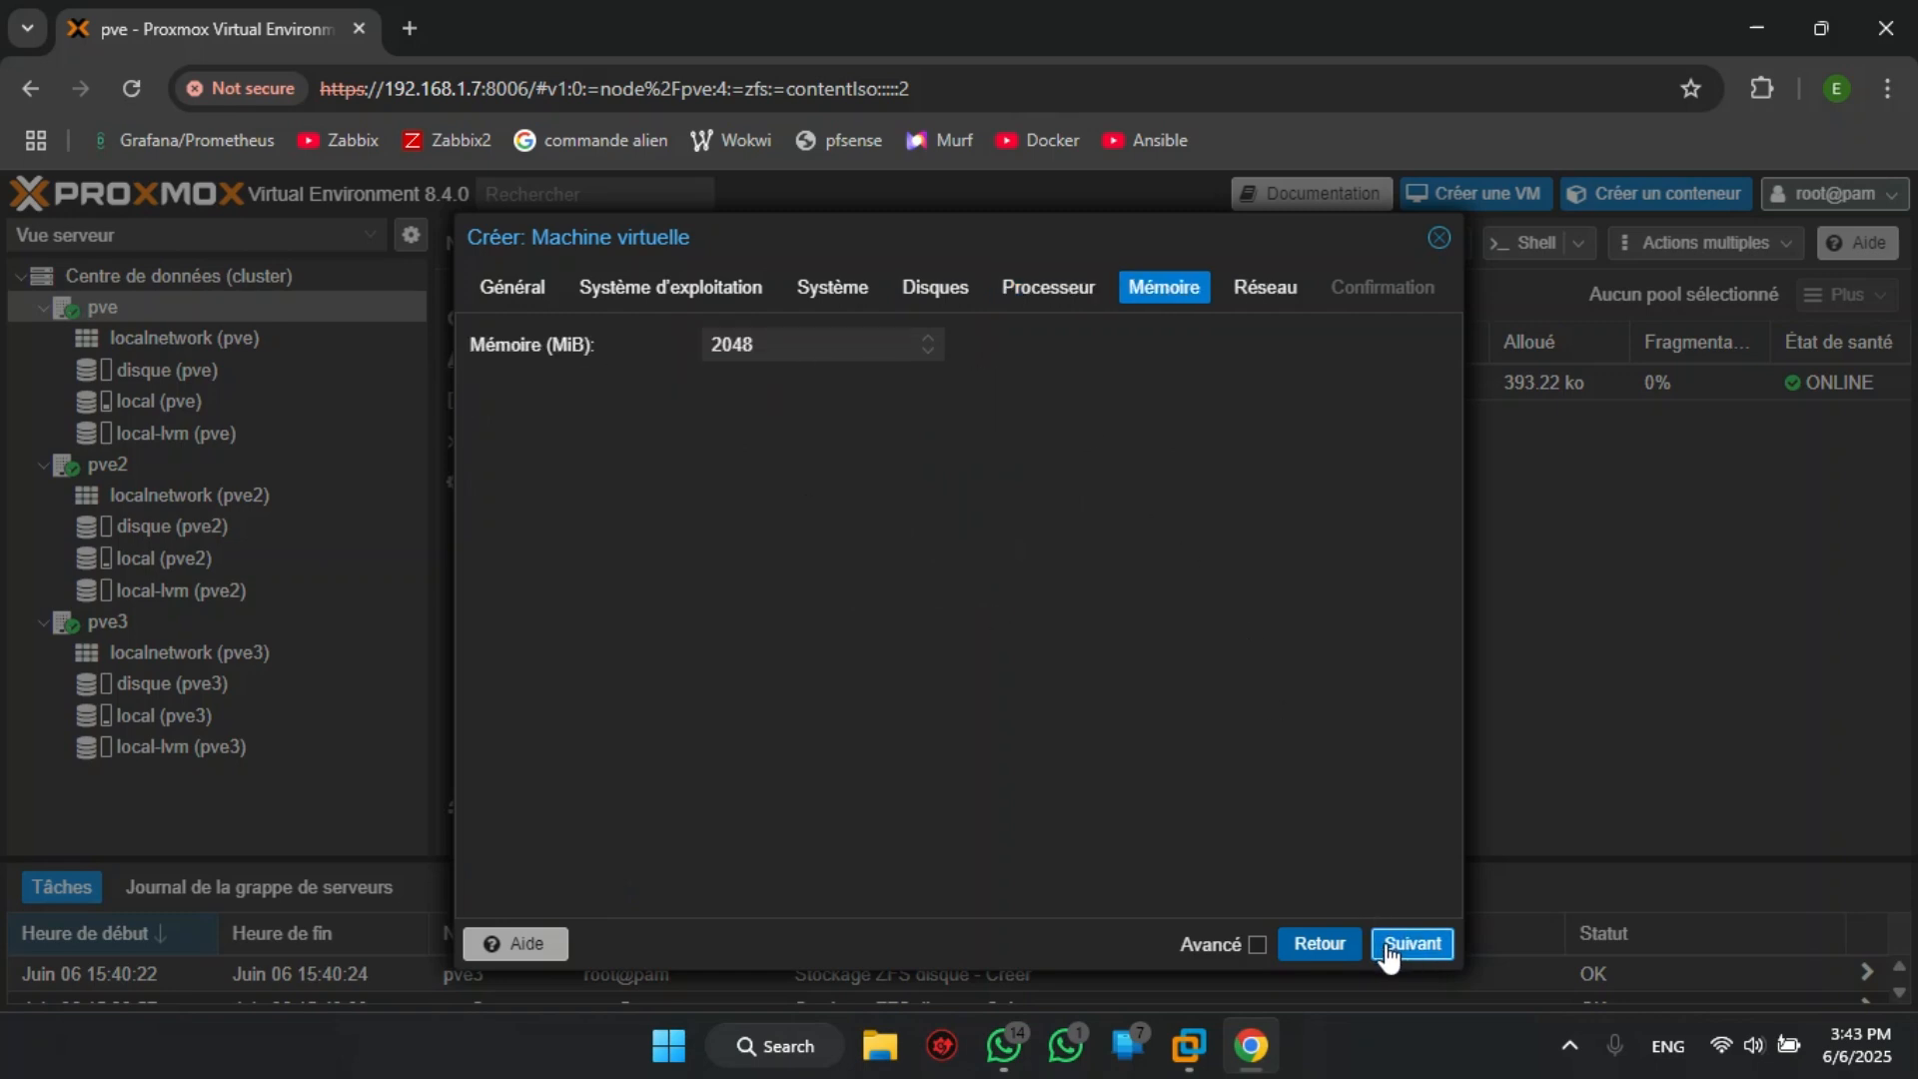
left_click(810, 345)
key("BackSpace")
key("BackSpace")
key("BackSpace")
key("BackSpace")
type("800")
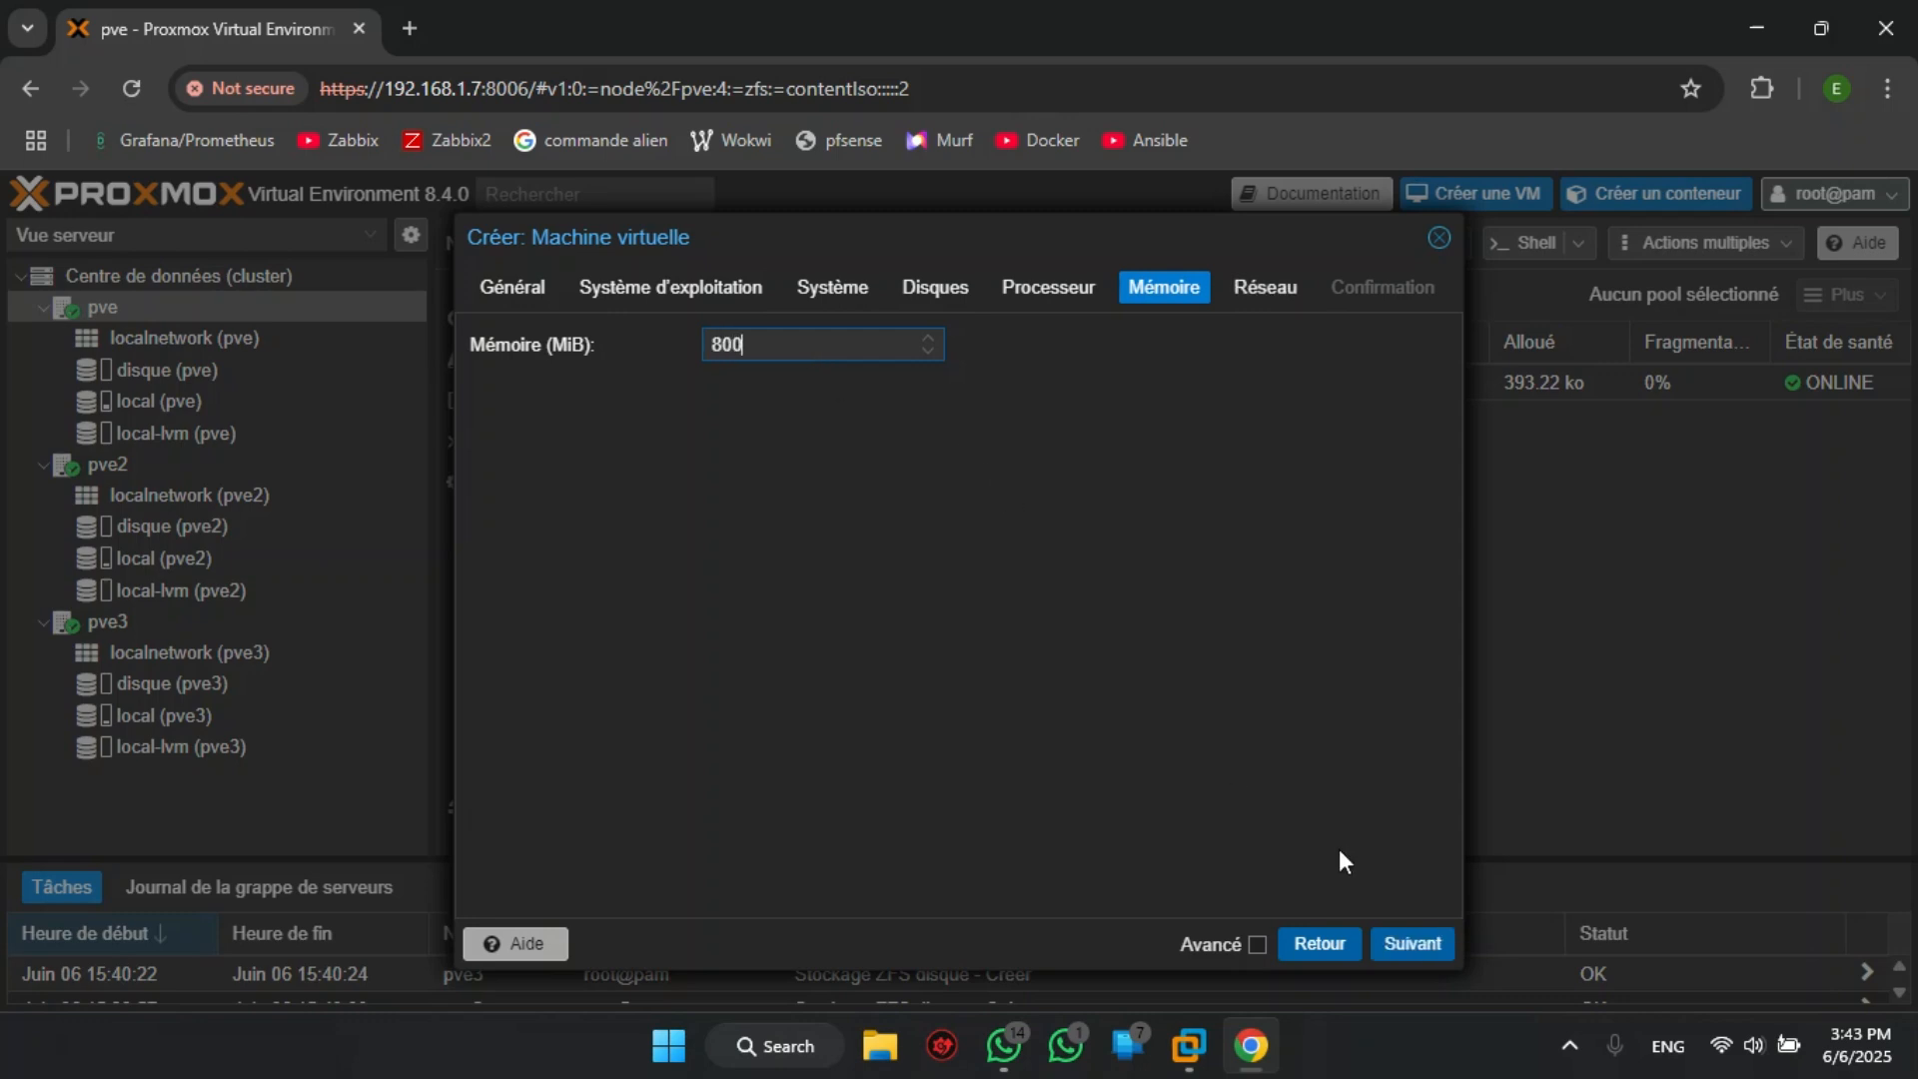
left_click(1396, 947)
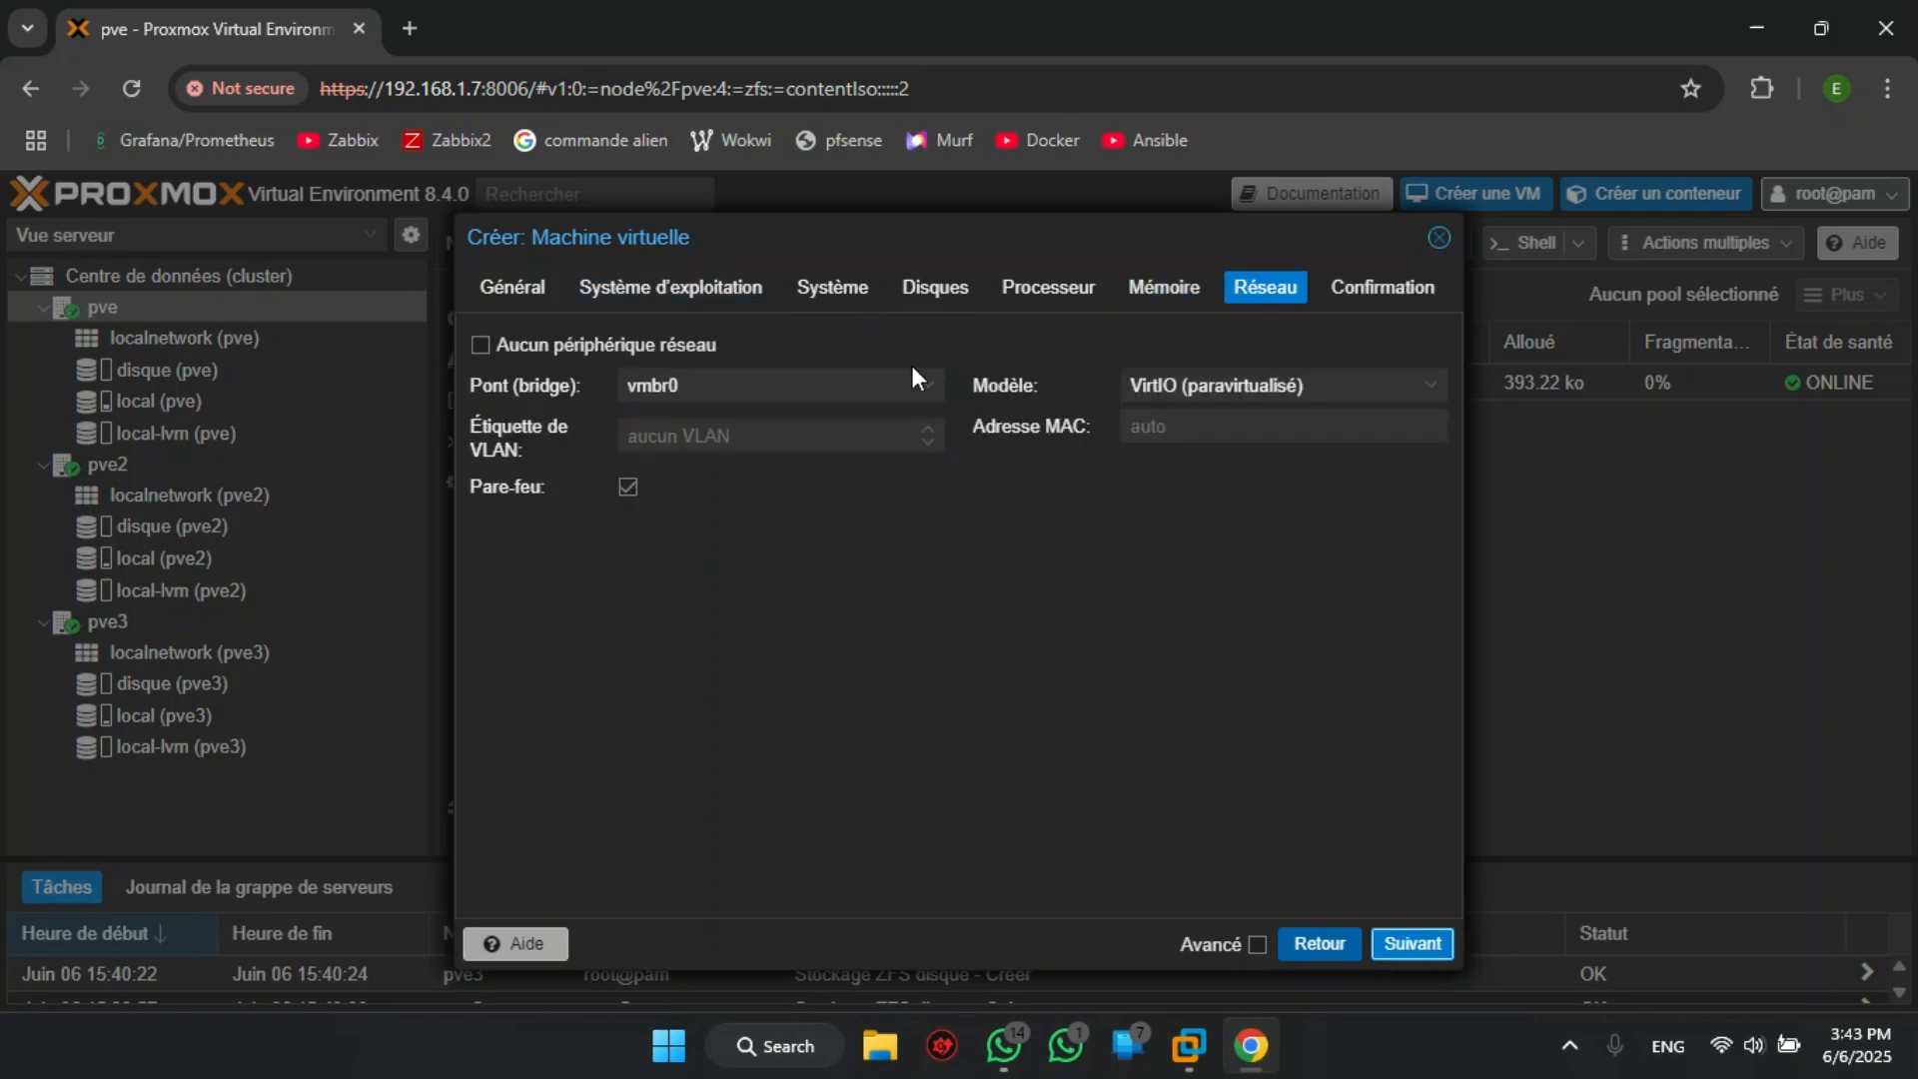
left_click(1399, 944)
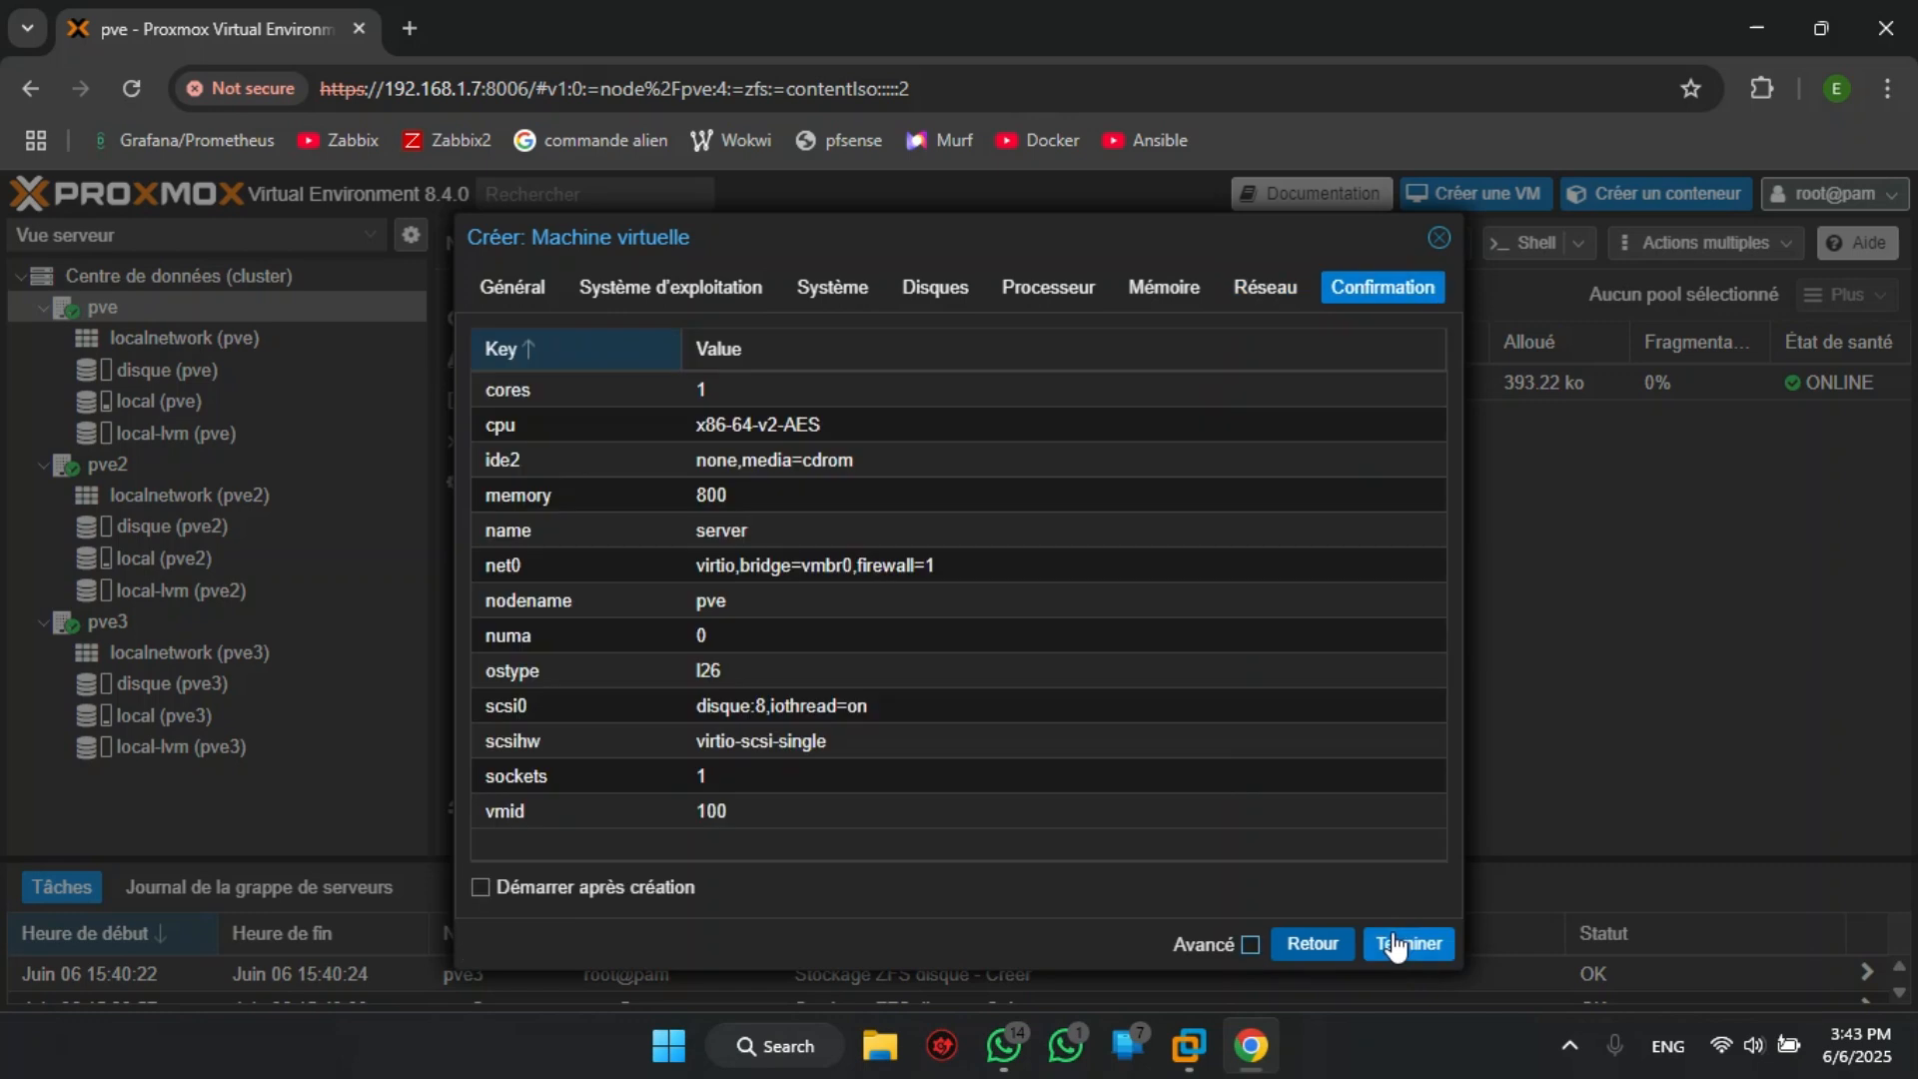
left_click(1397, 945)
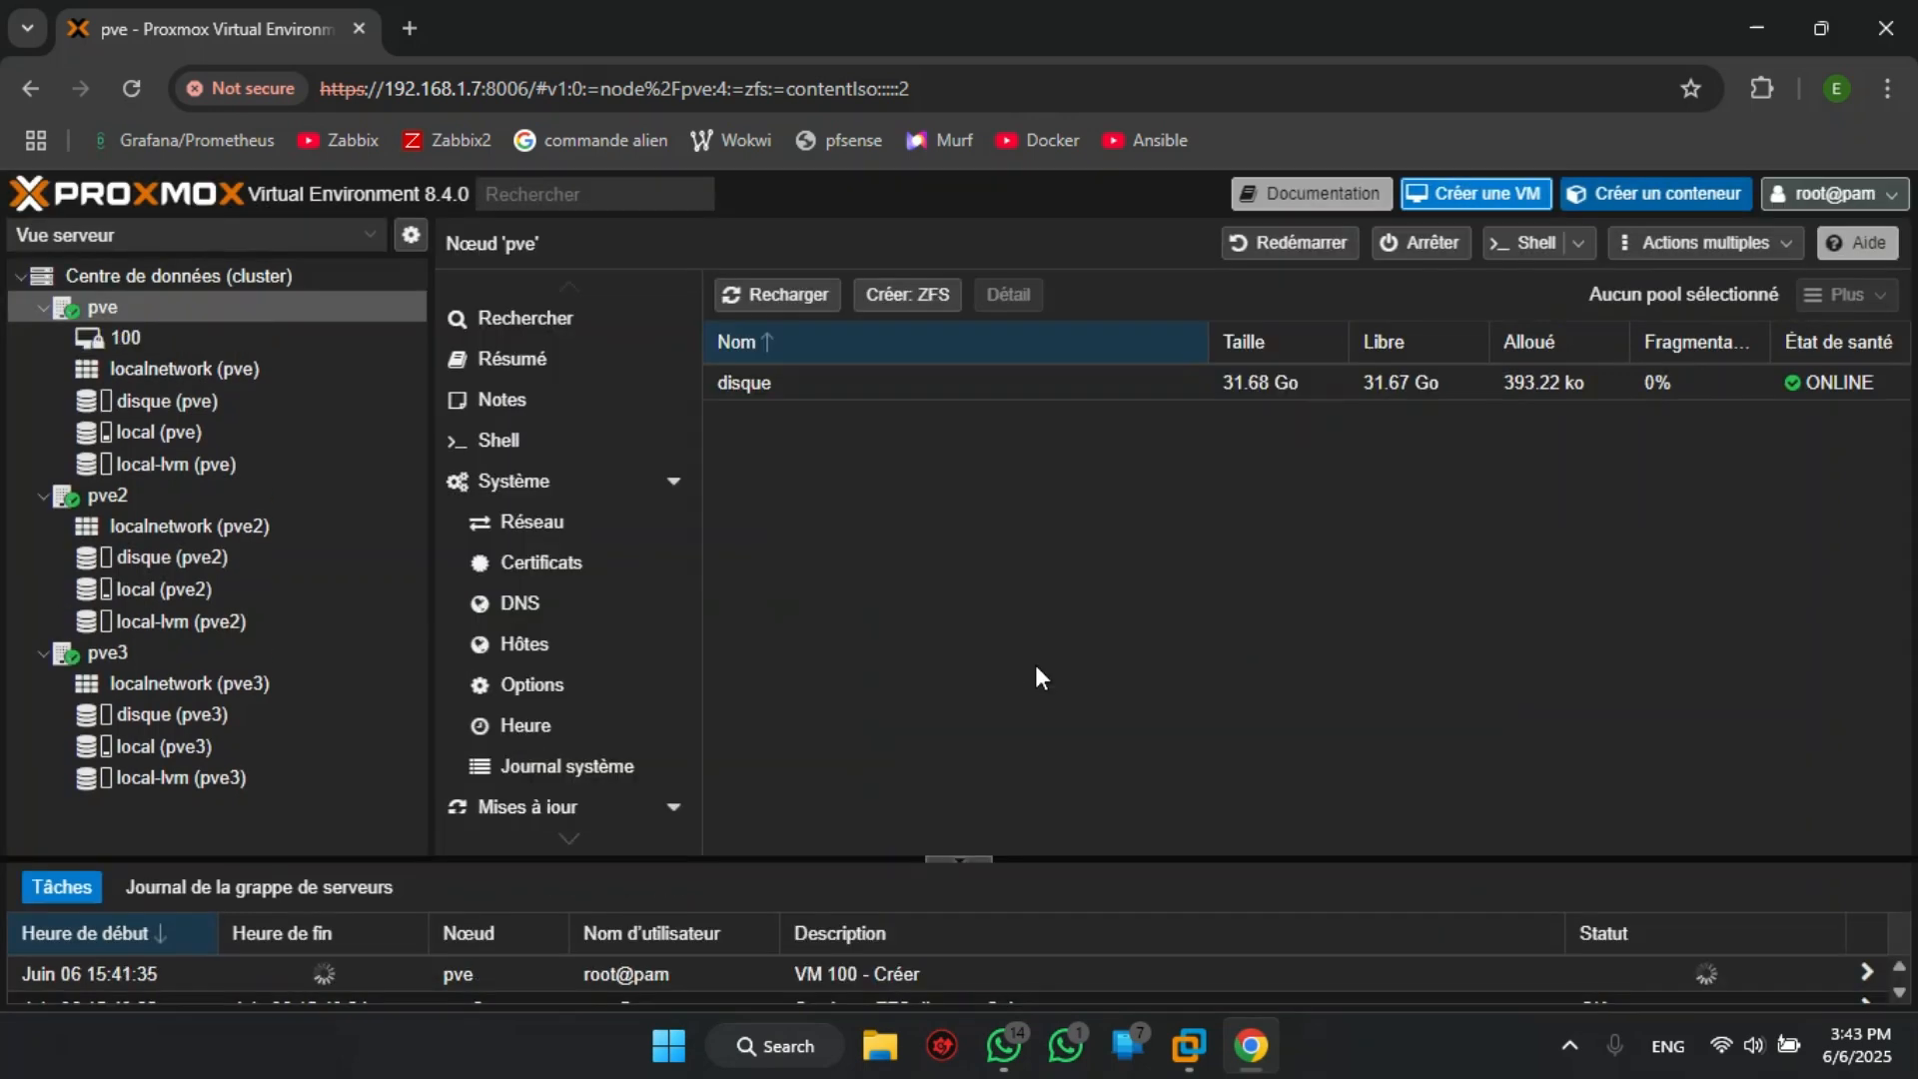
- Add a replication job for VM 100 targeting node pve2 with the schedule */15
left_click(273, 342)
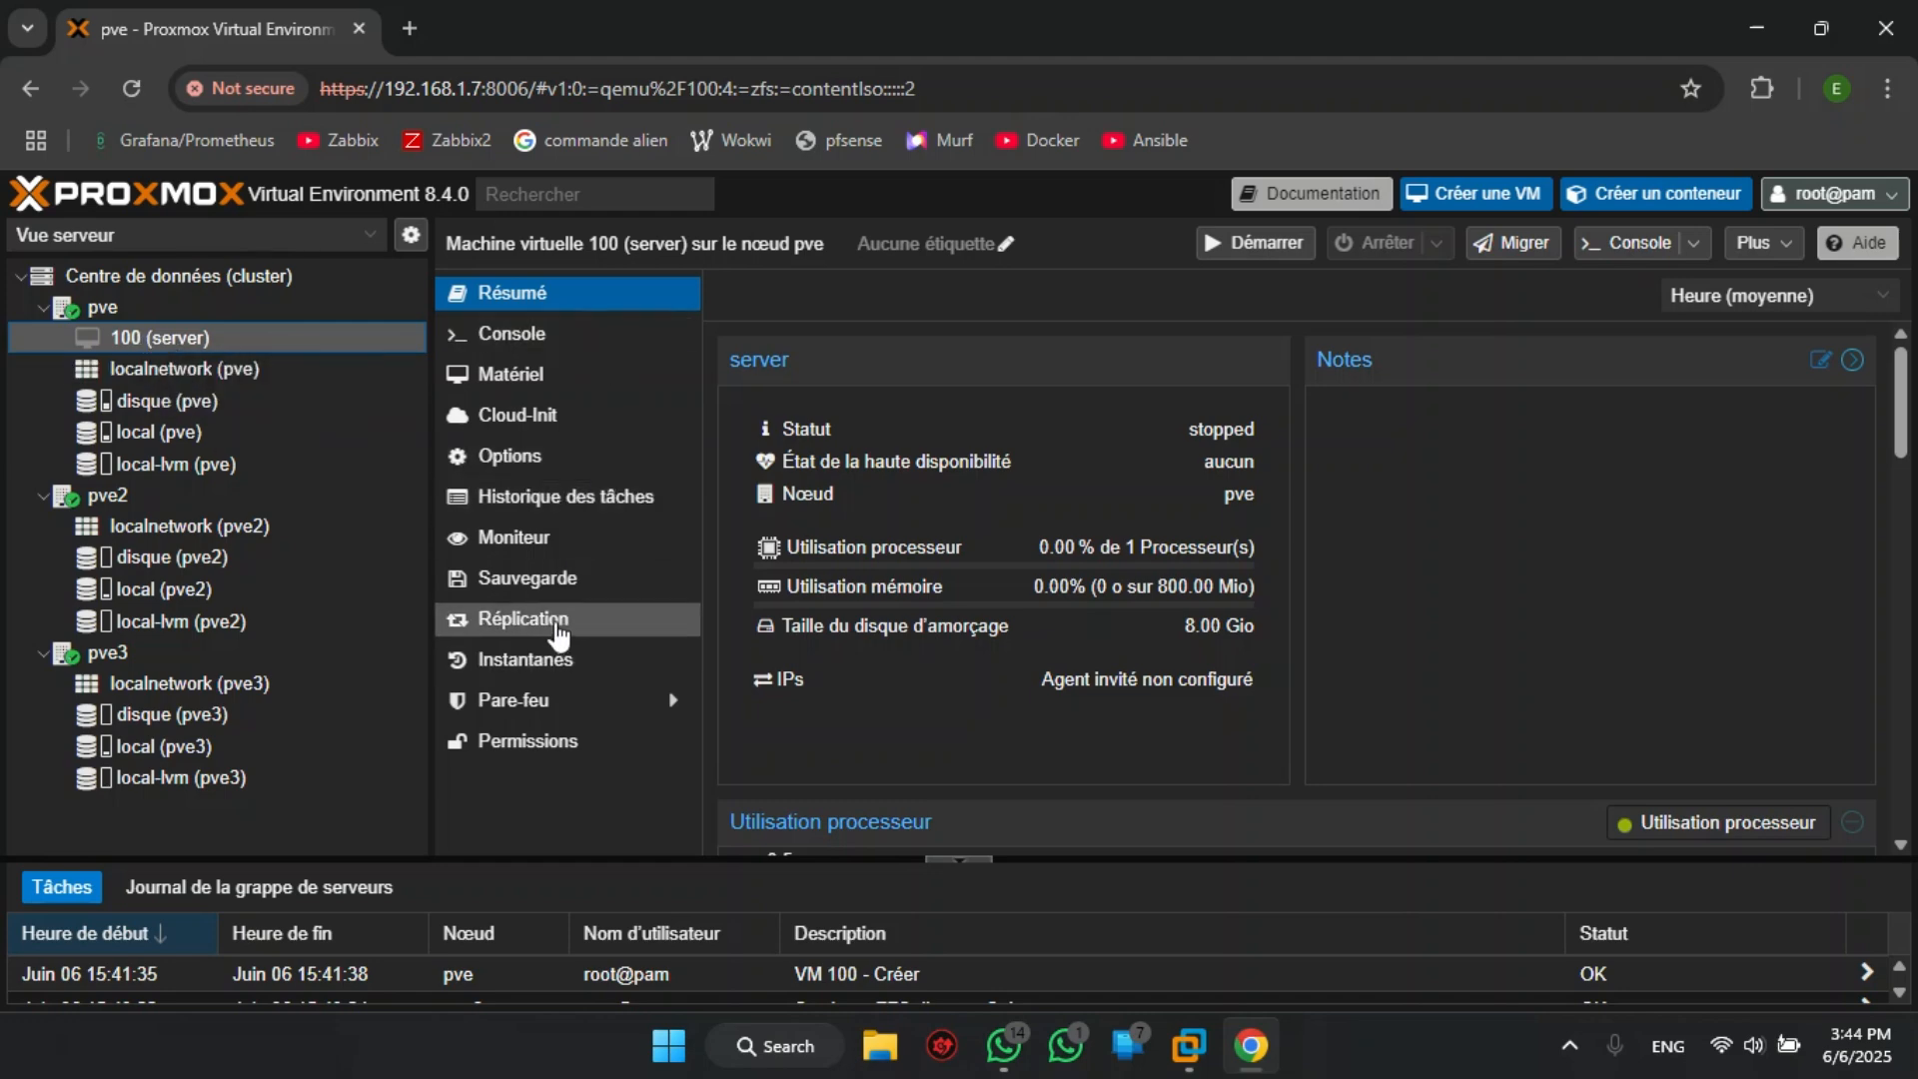
left_click(534, 629)
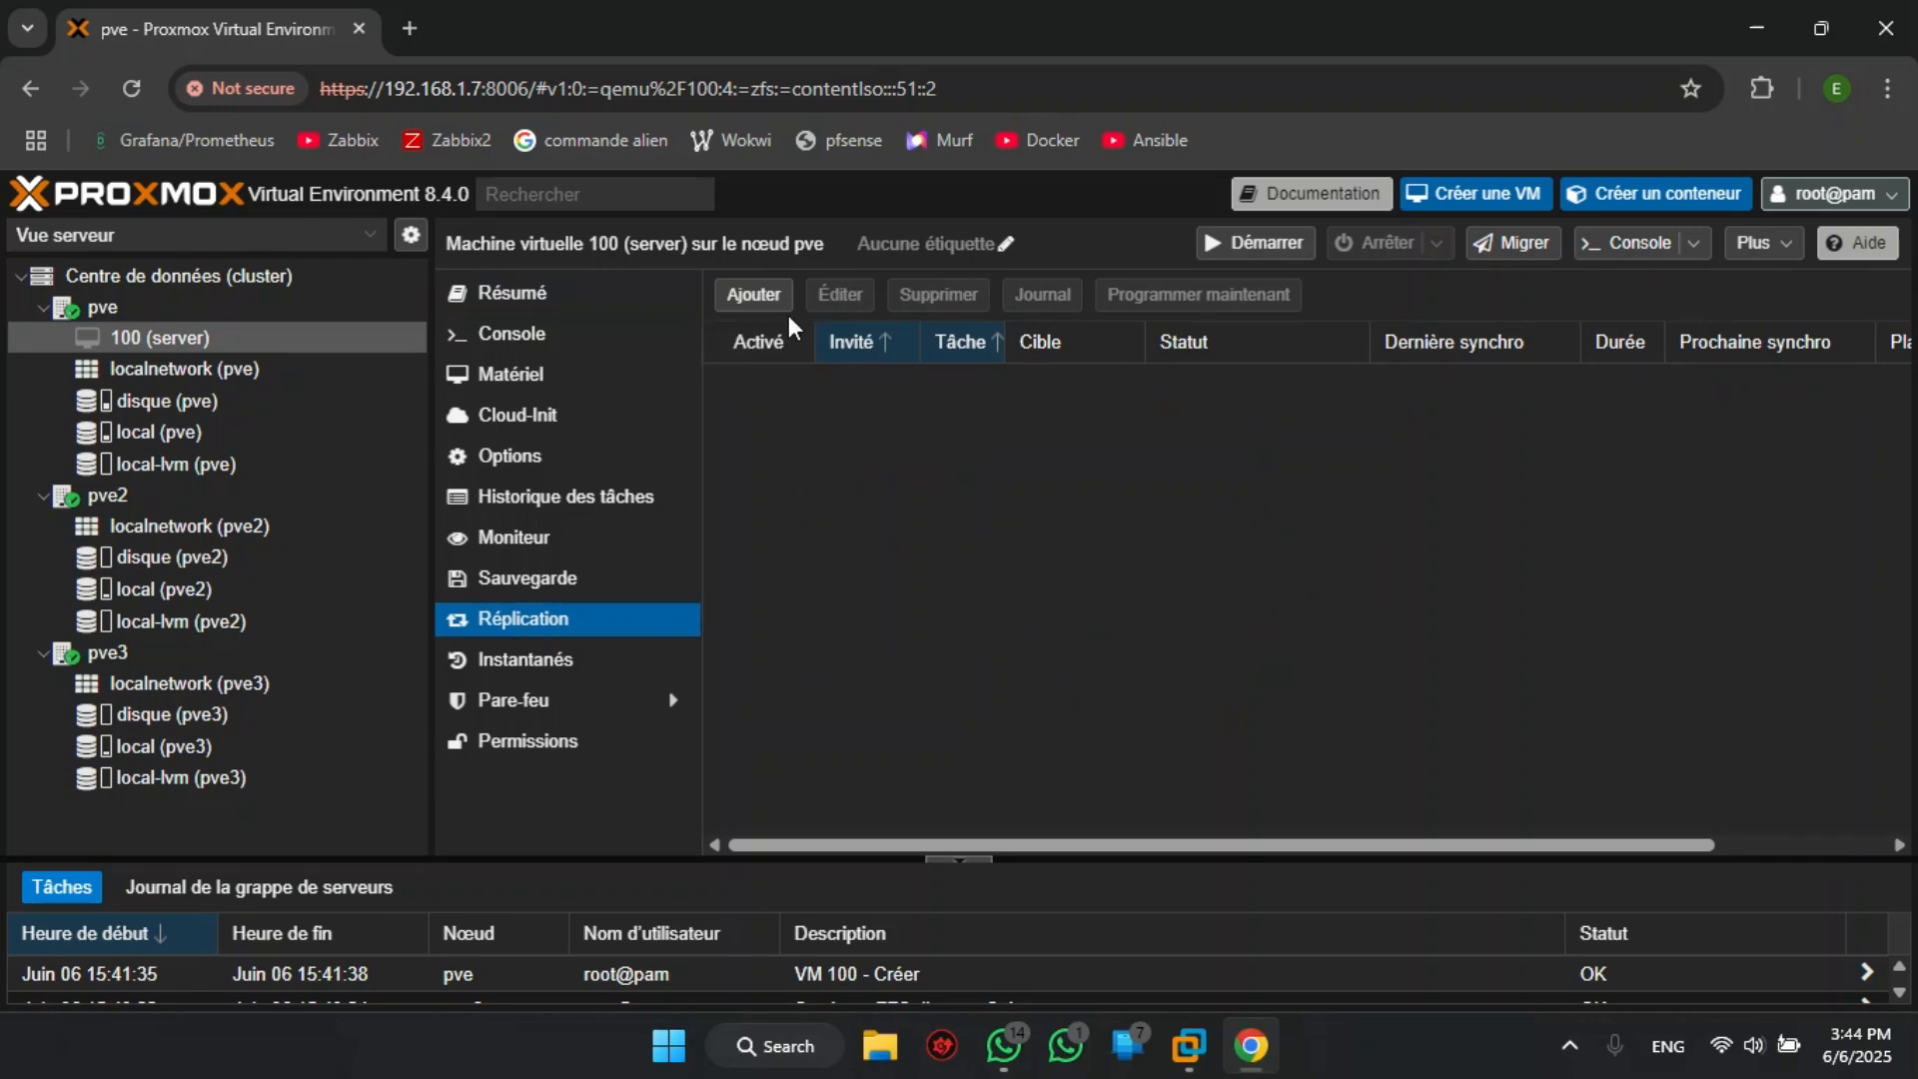
left_click(757, 306)
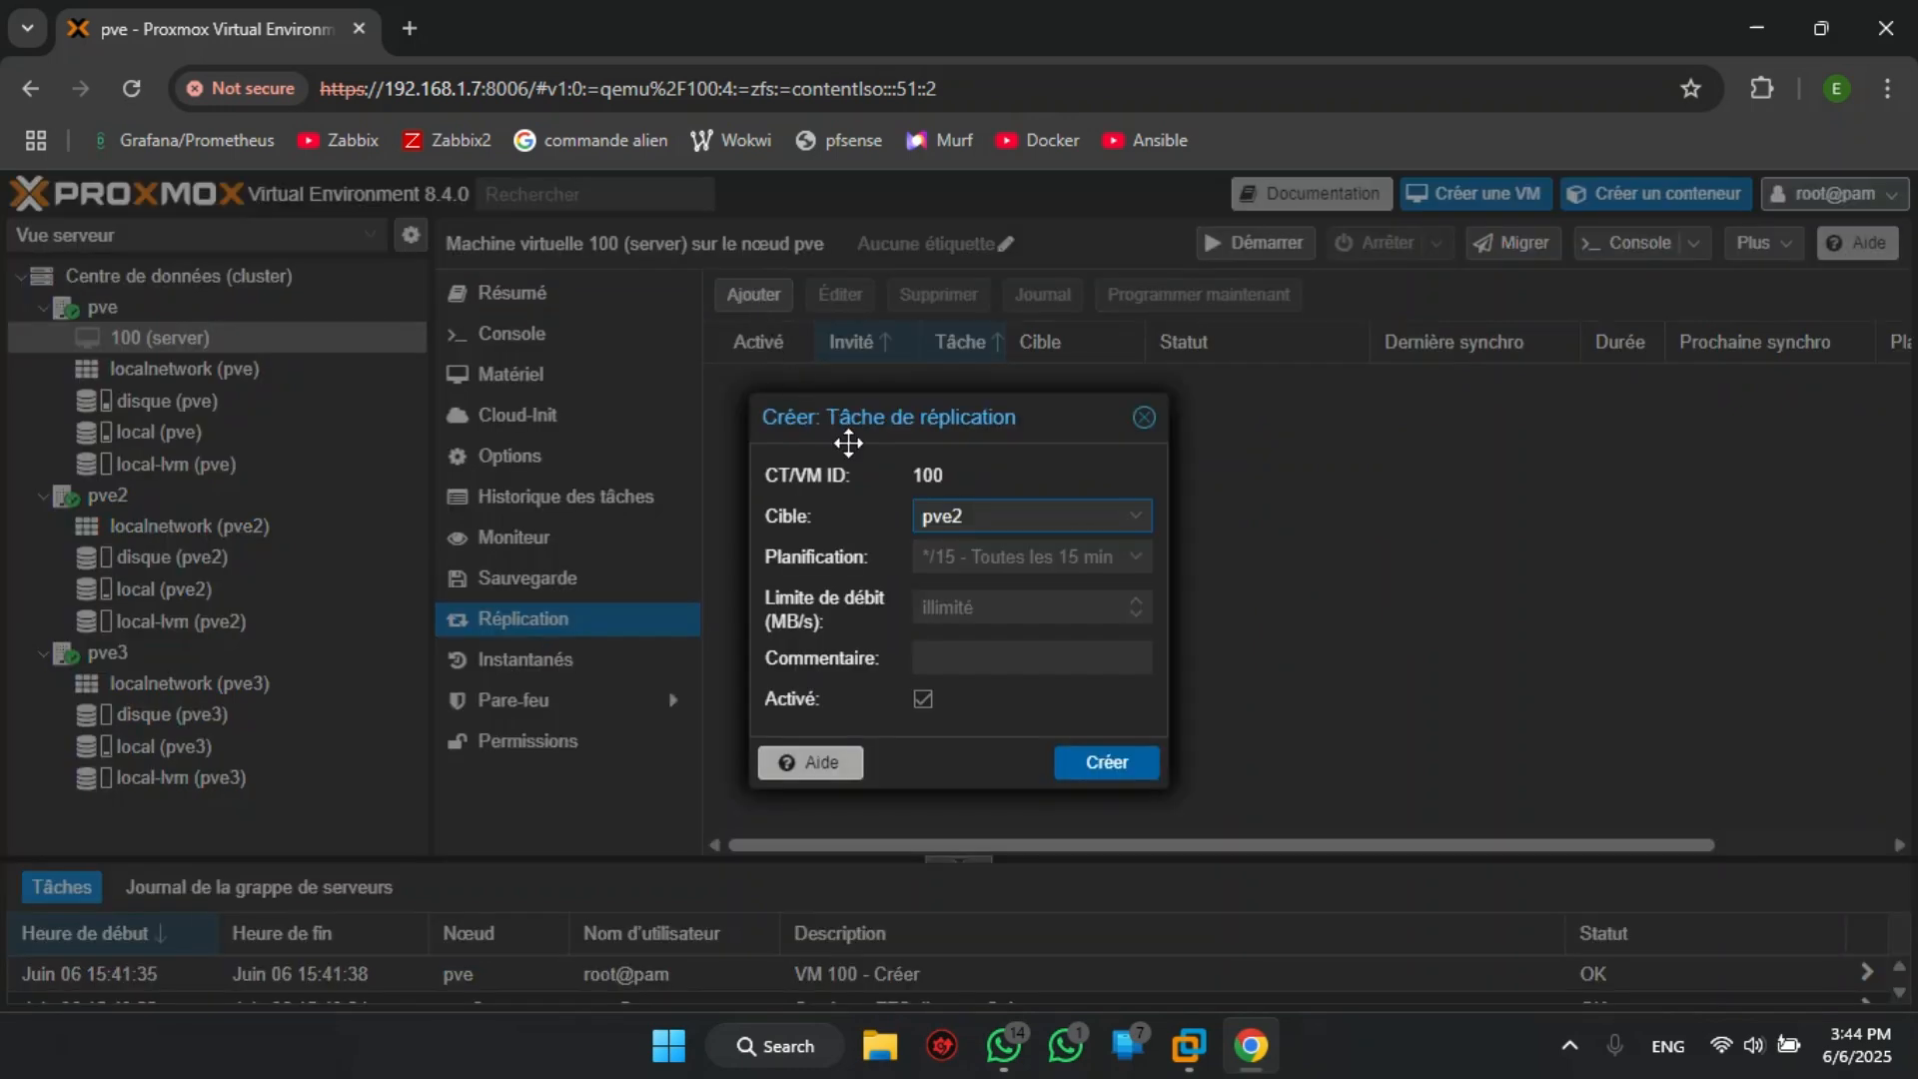
left_click(1136, 528)
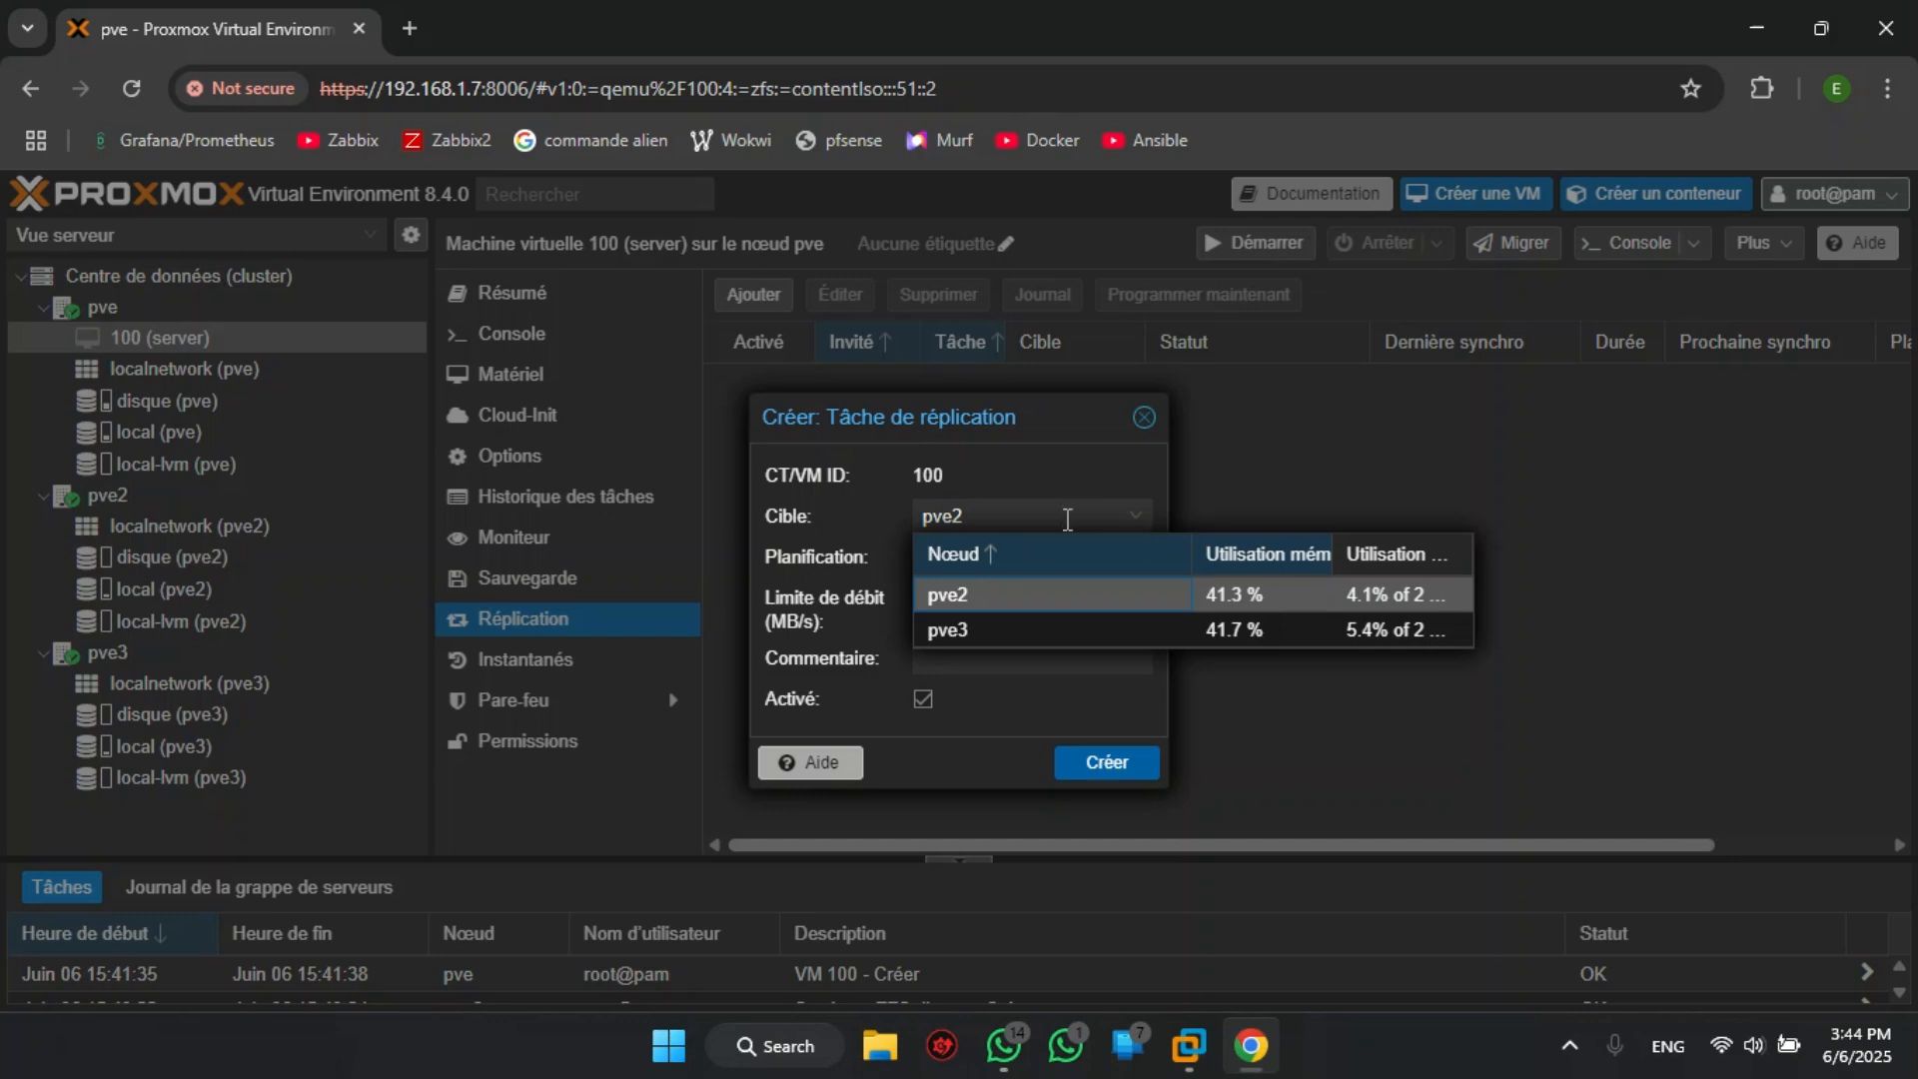
left_click(1136, 529)
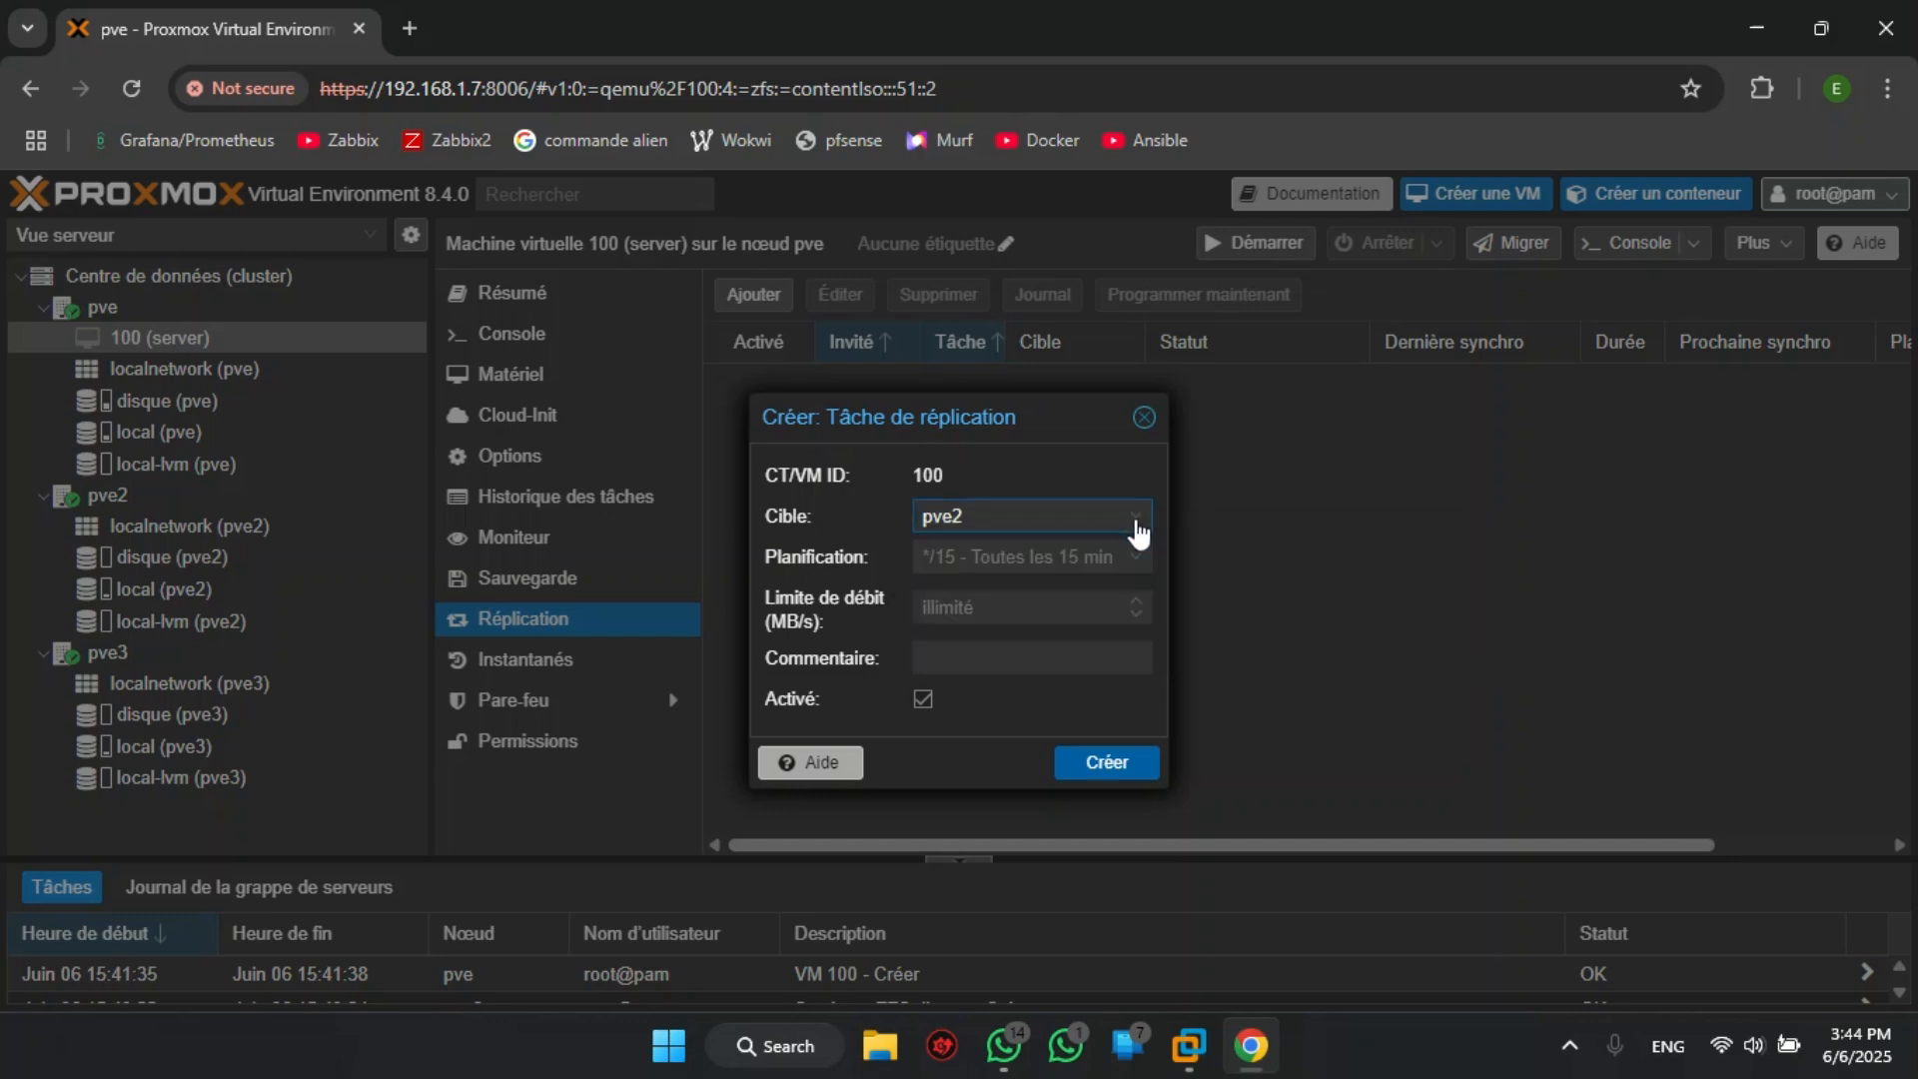
left_click(1008, 551)
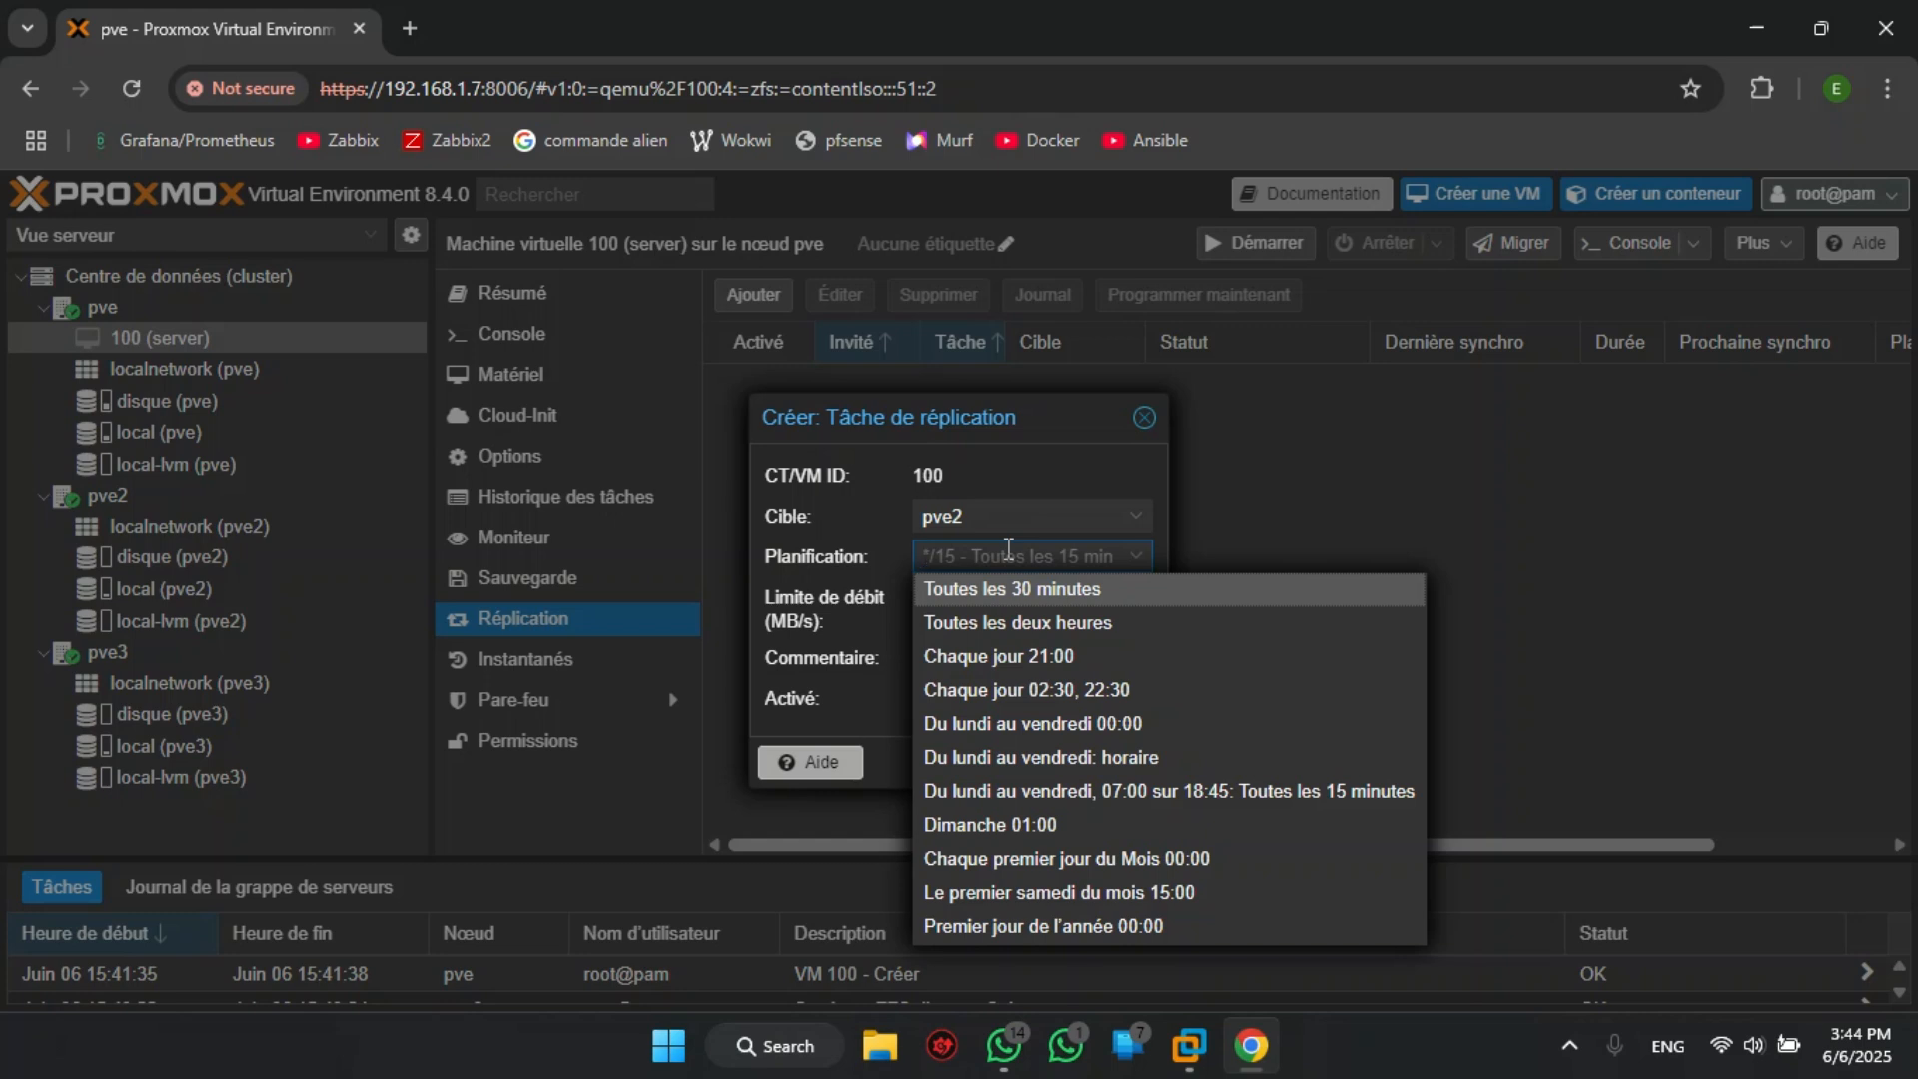
type("*")
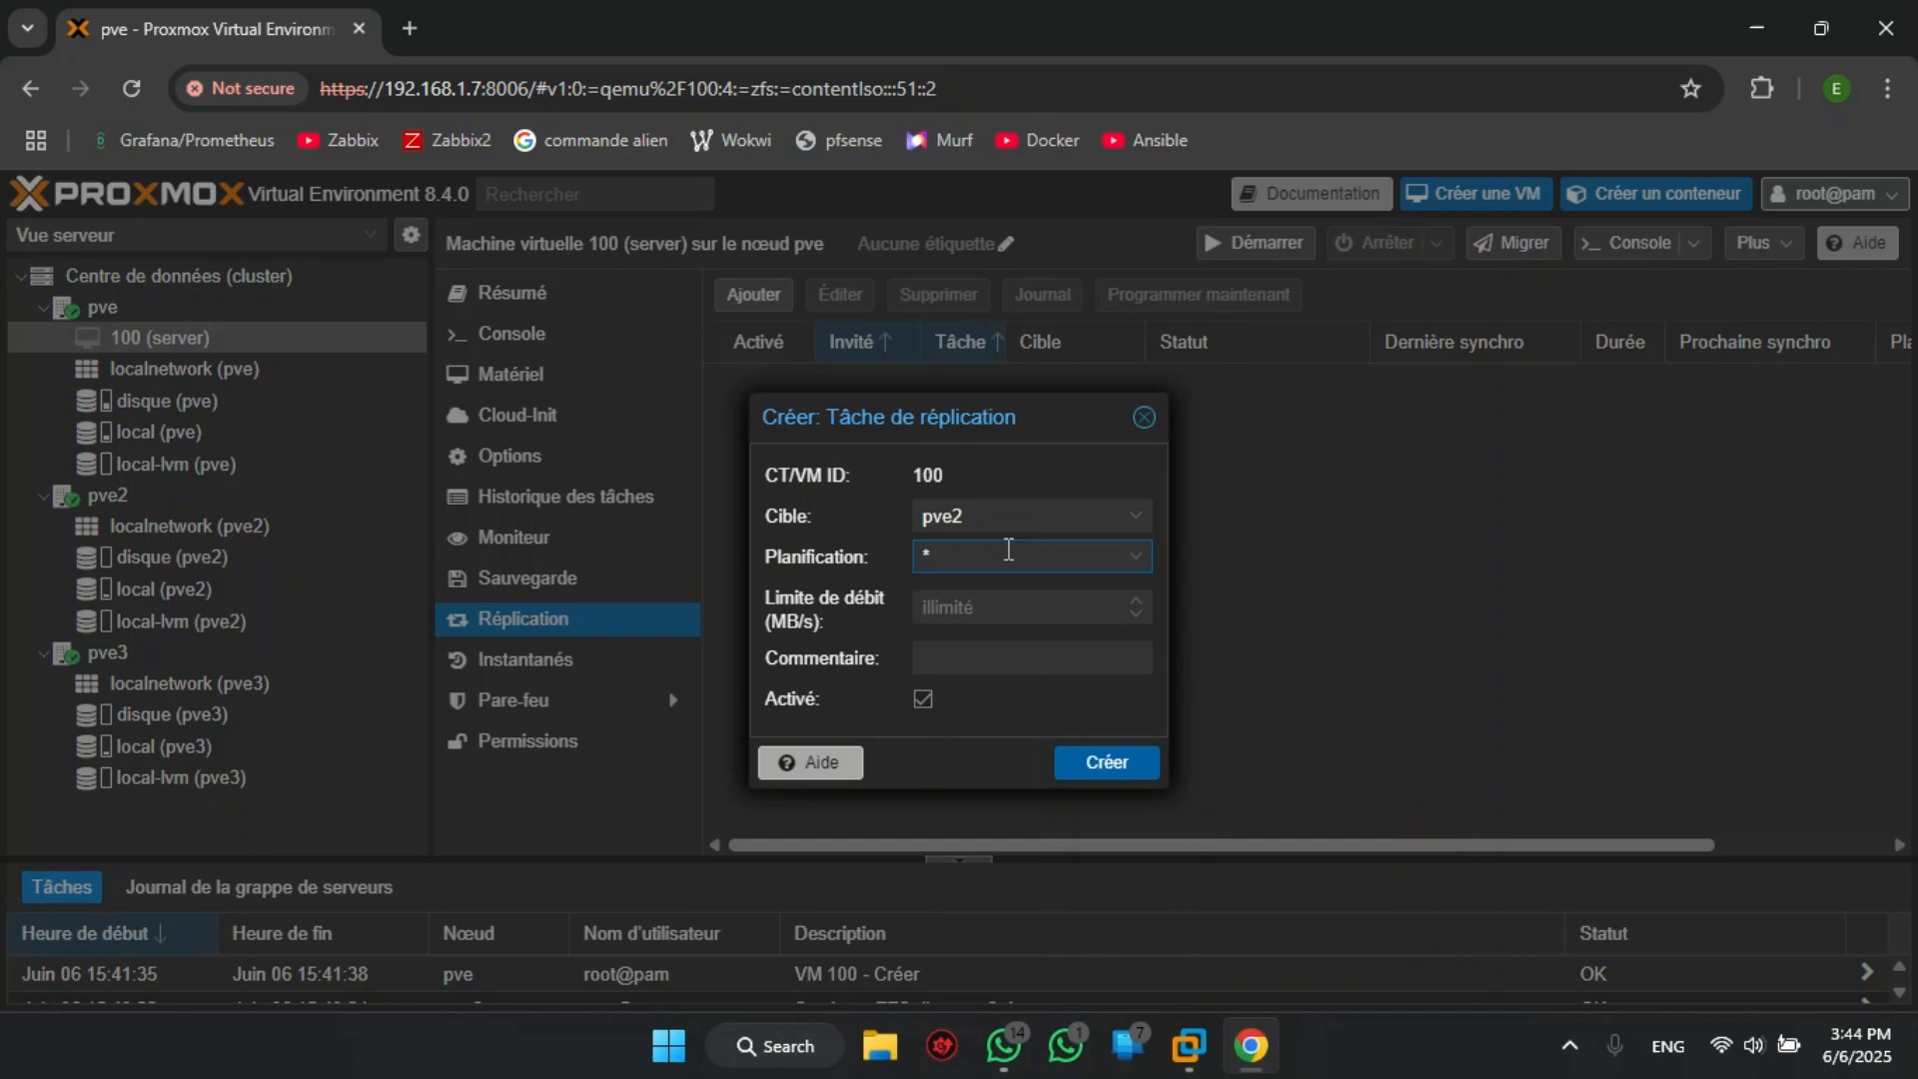
type("/15")
key("BackSpace")
key("BackSpace")
key("BackSpace")
key("BackSpace")
type("*")
left_click(984, 608)
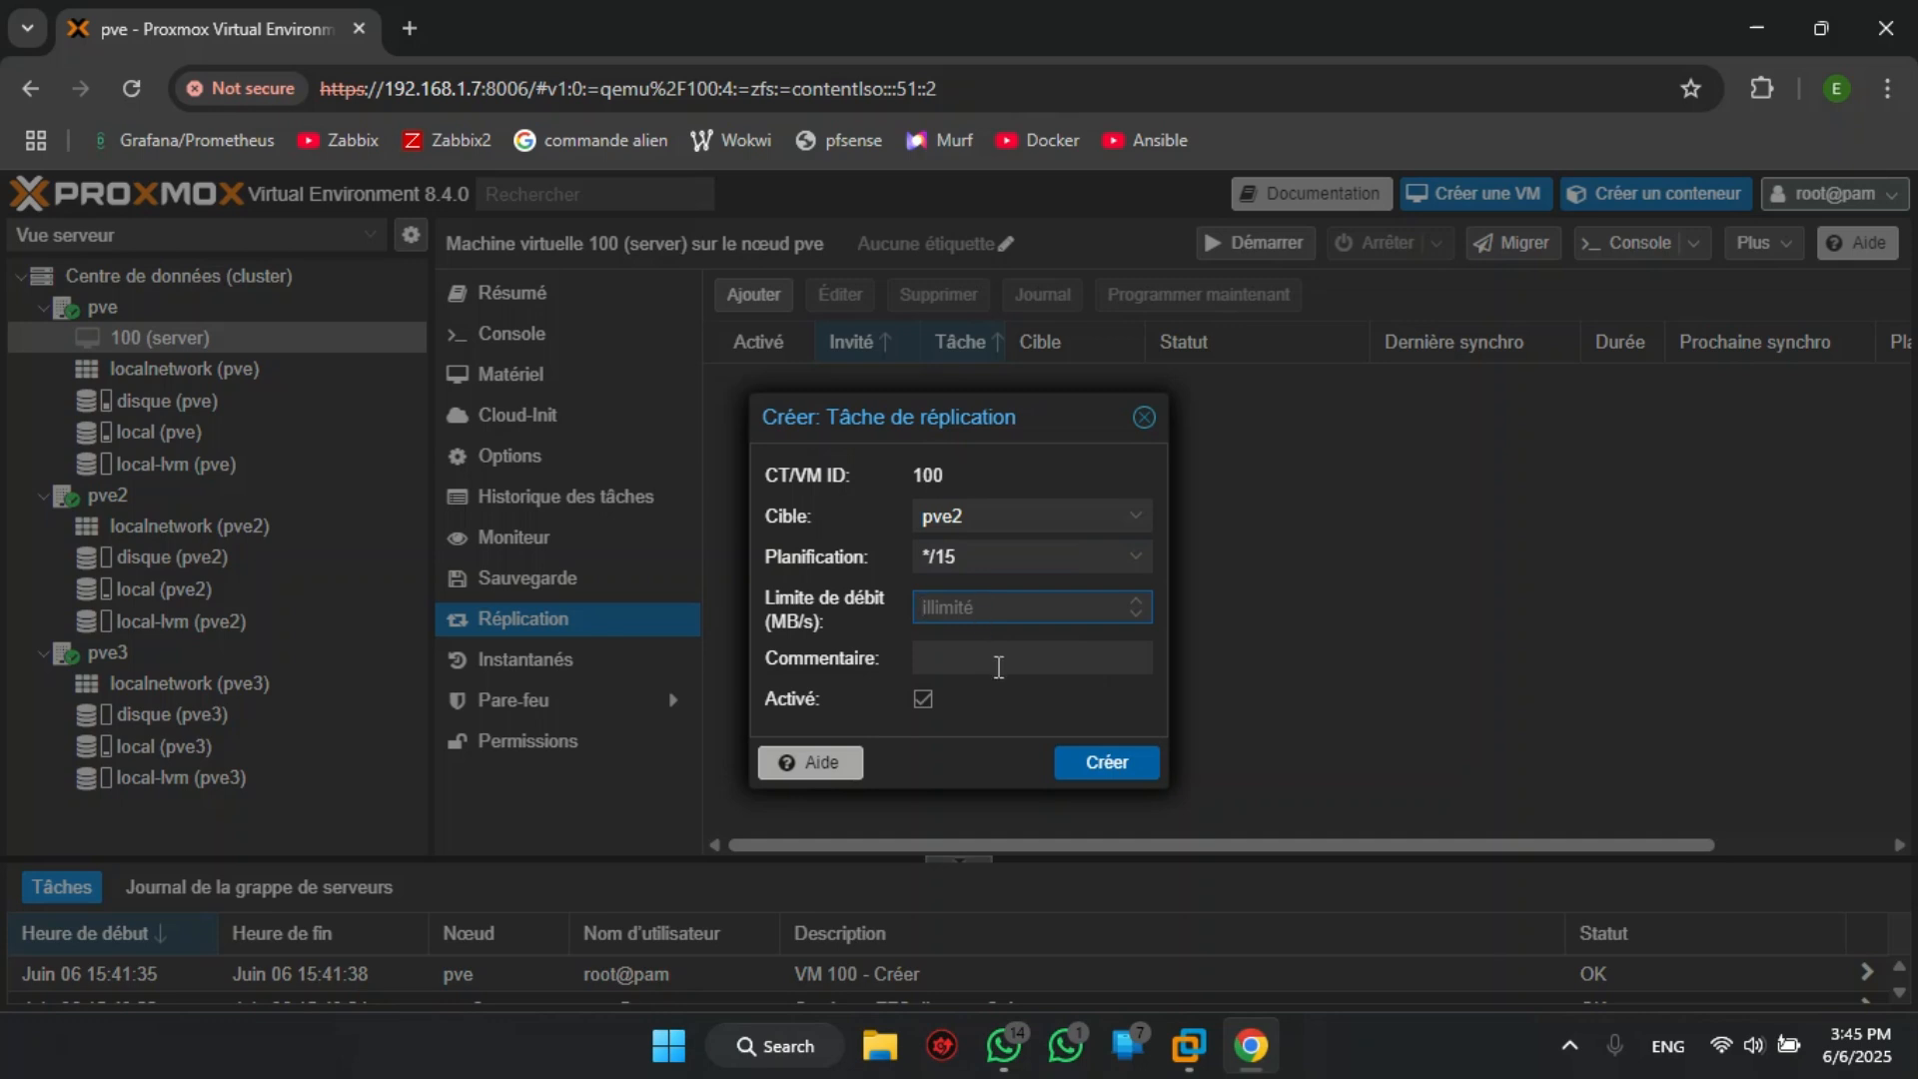
left_click(998, 667)
left_click(1109, 765)
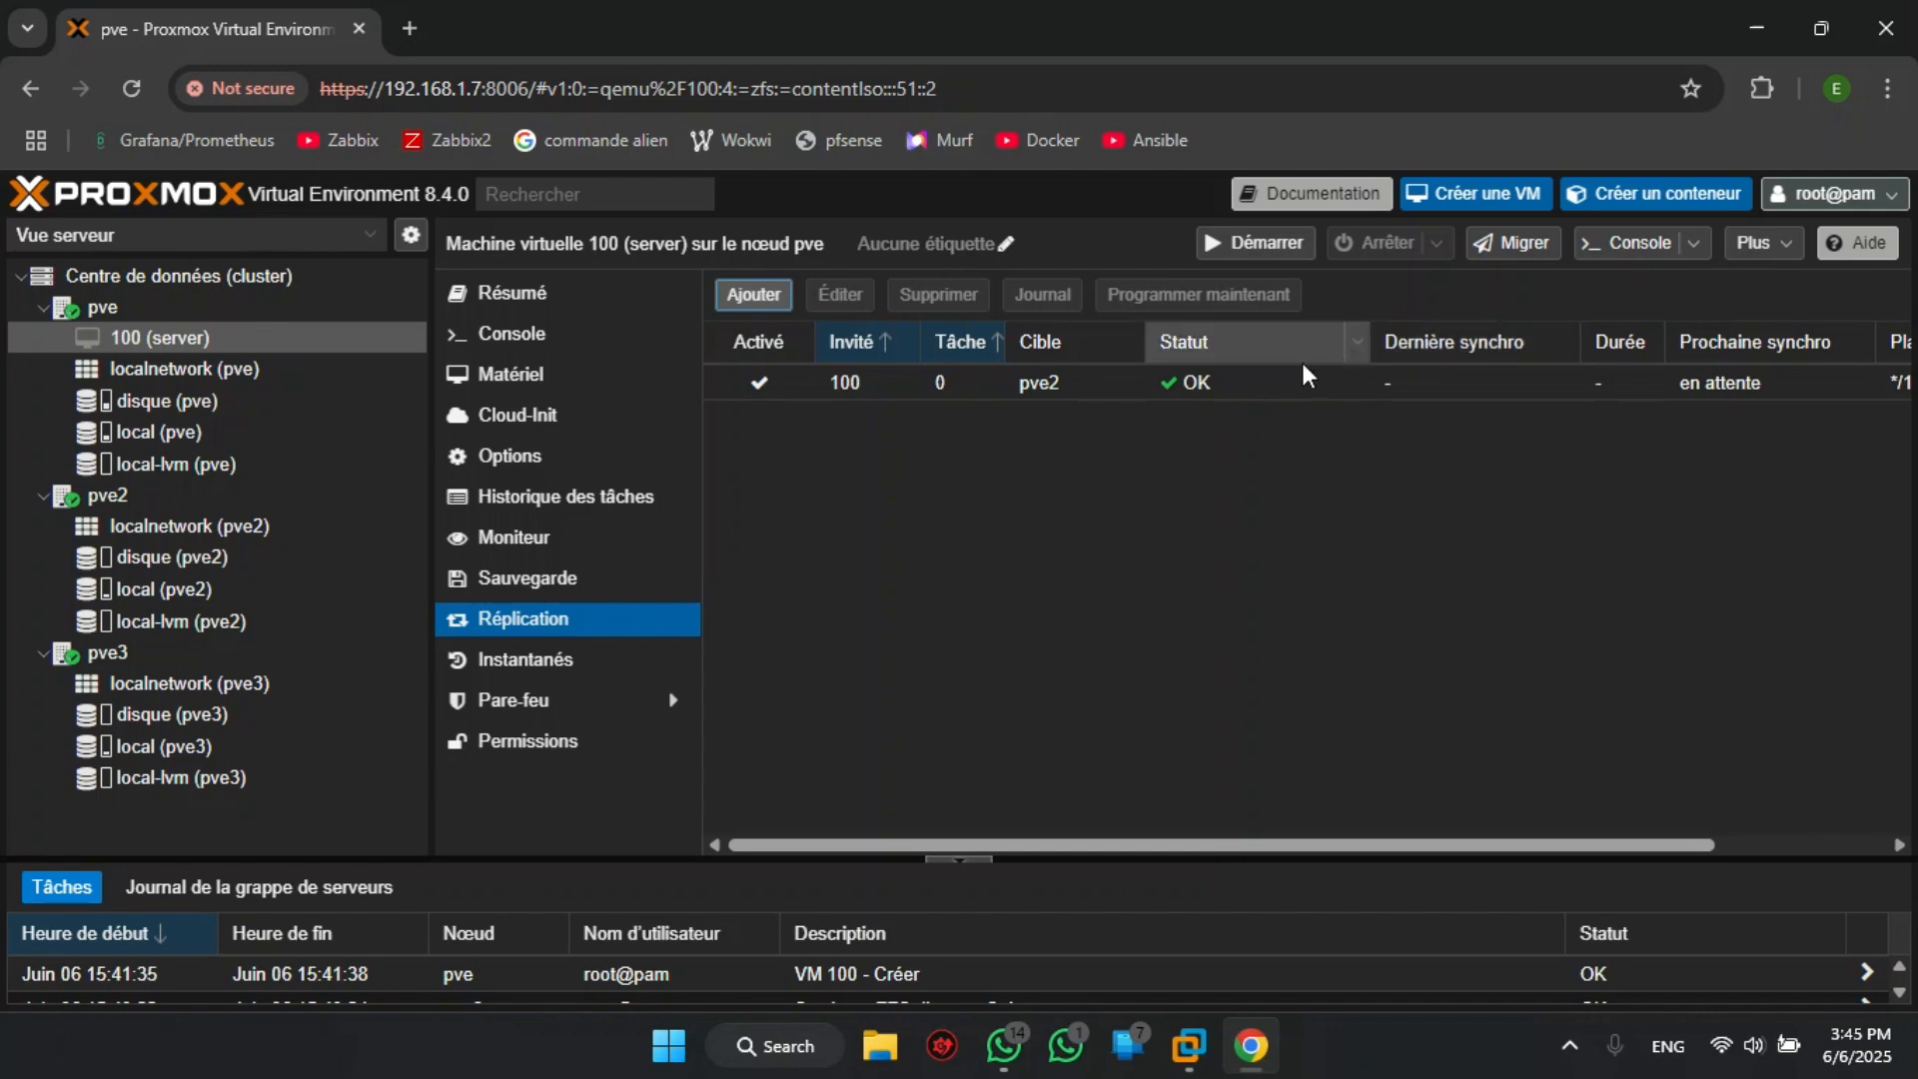
- Run the pve2 replication job of VM 100 immediately
left_click(1121, 385)
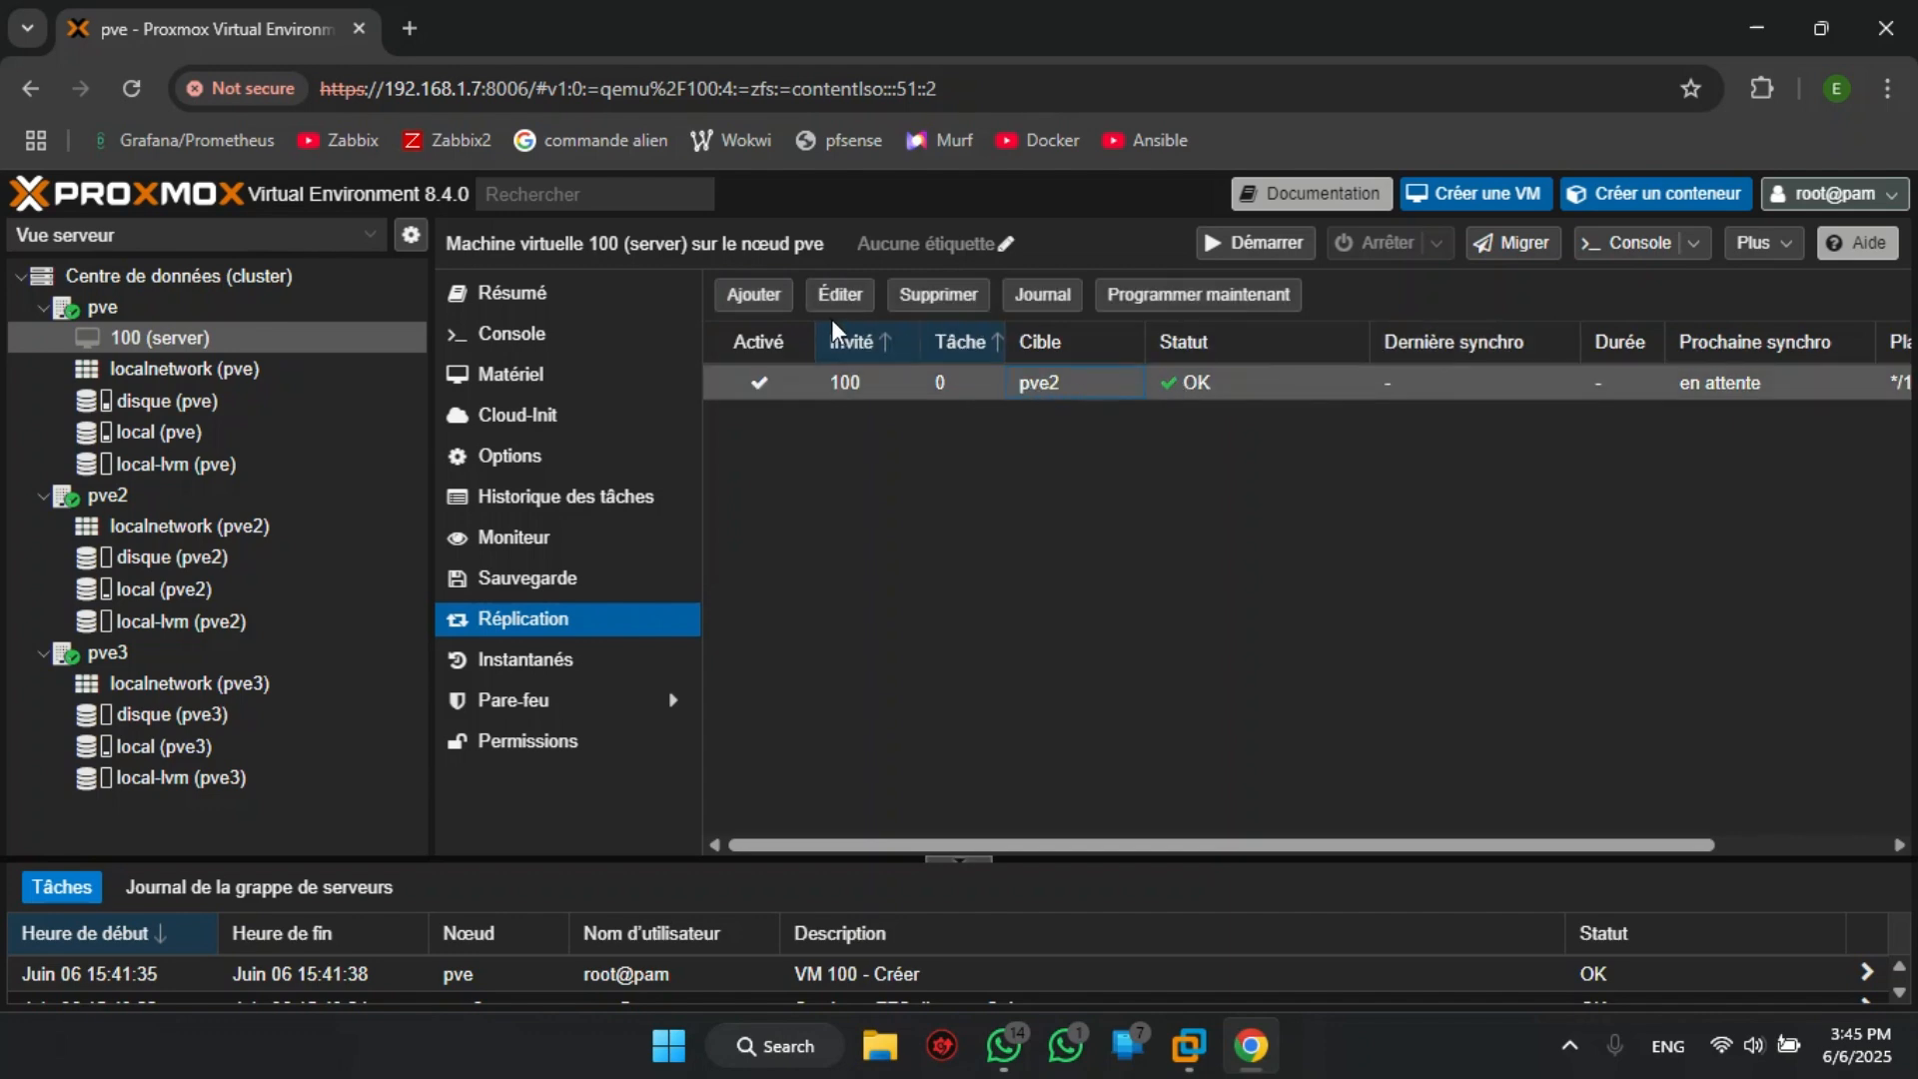
left_click(1244, 306)
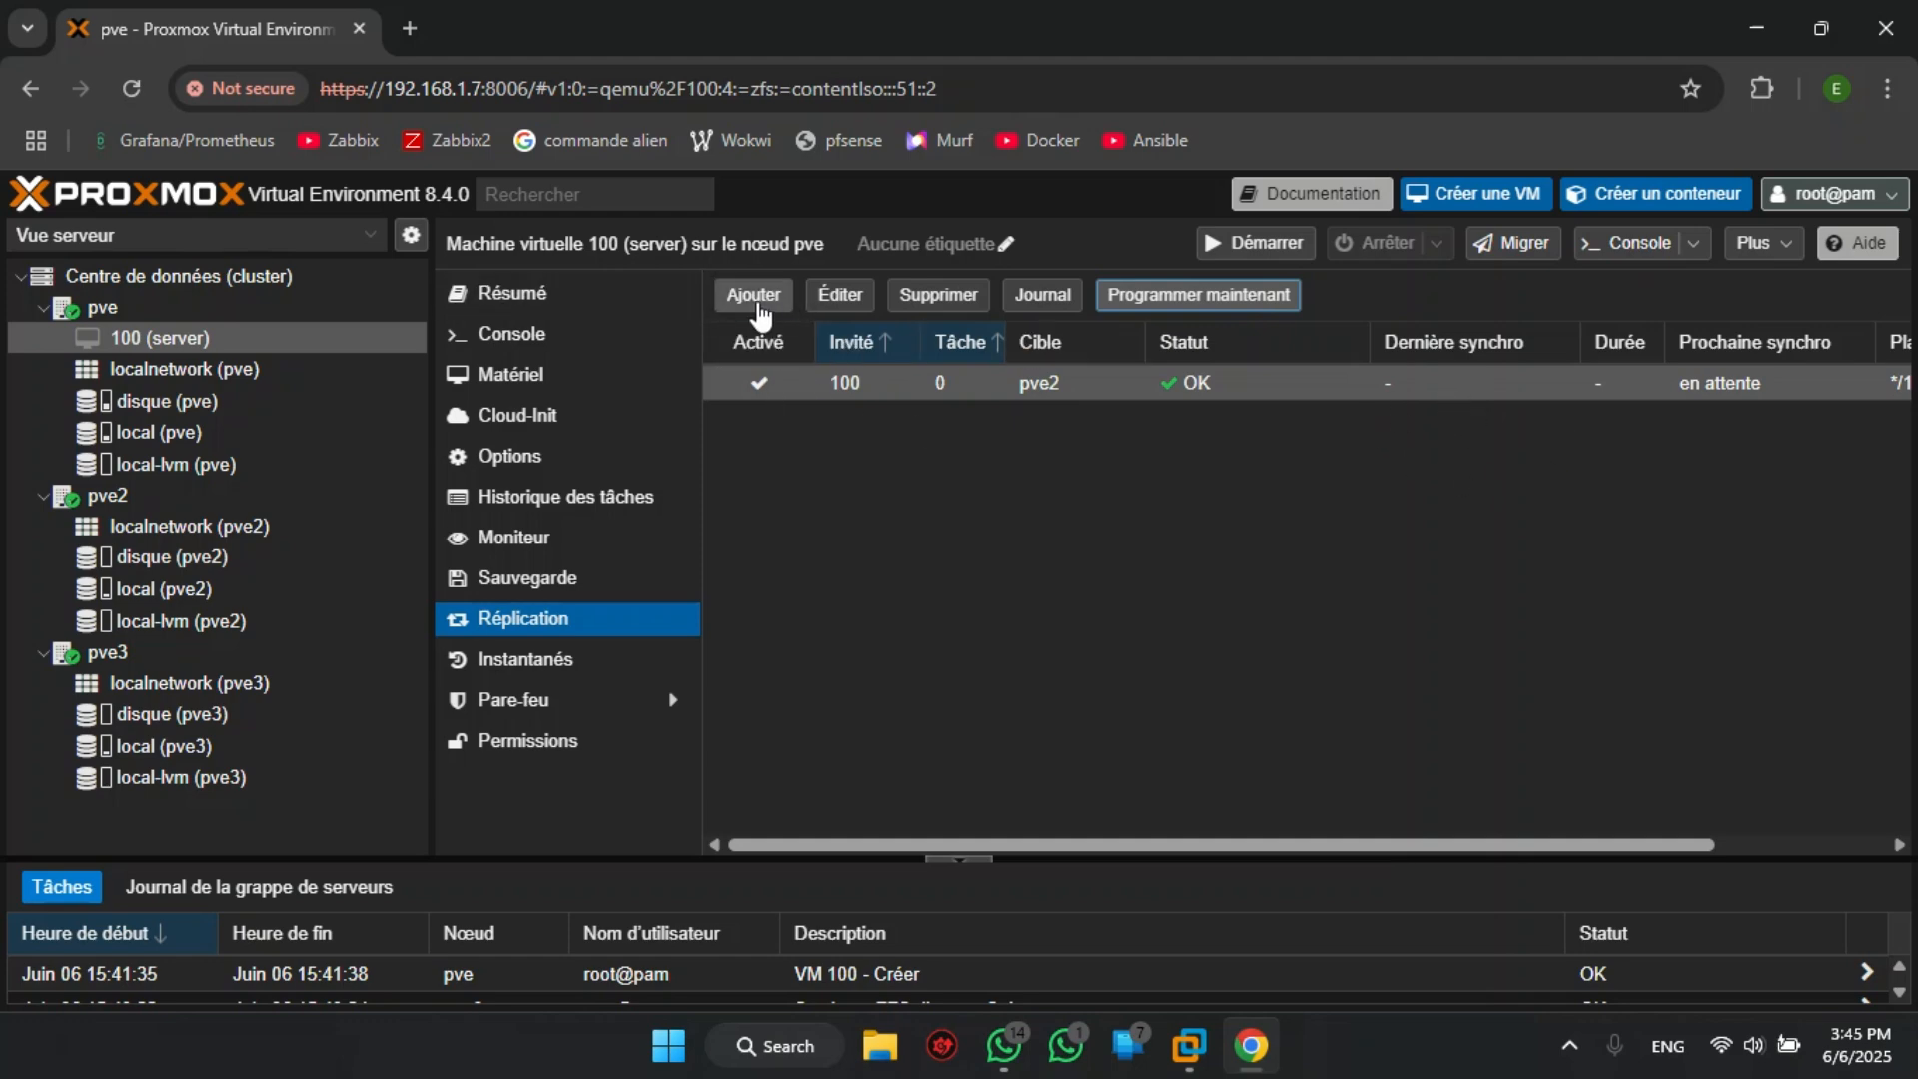
- Add a second replication job for VM 100 targeting node pve3 with the schedule */15, enabled
left_click(761, 303)
left_click(1133, 529)
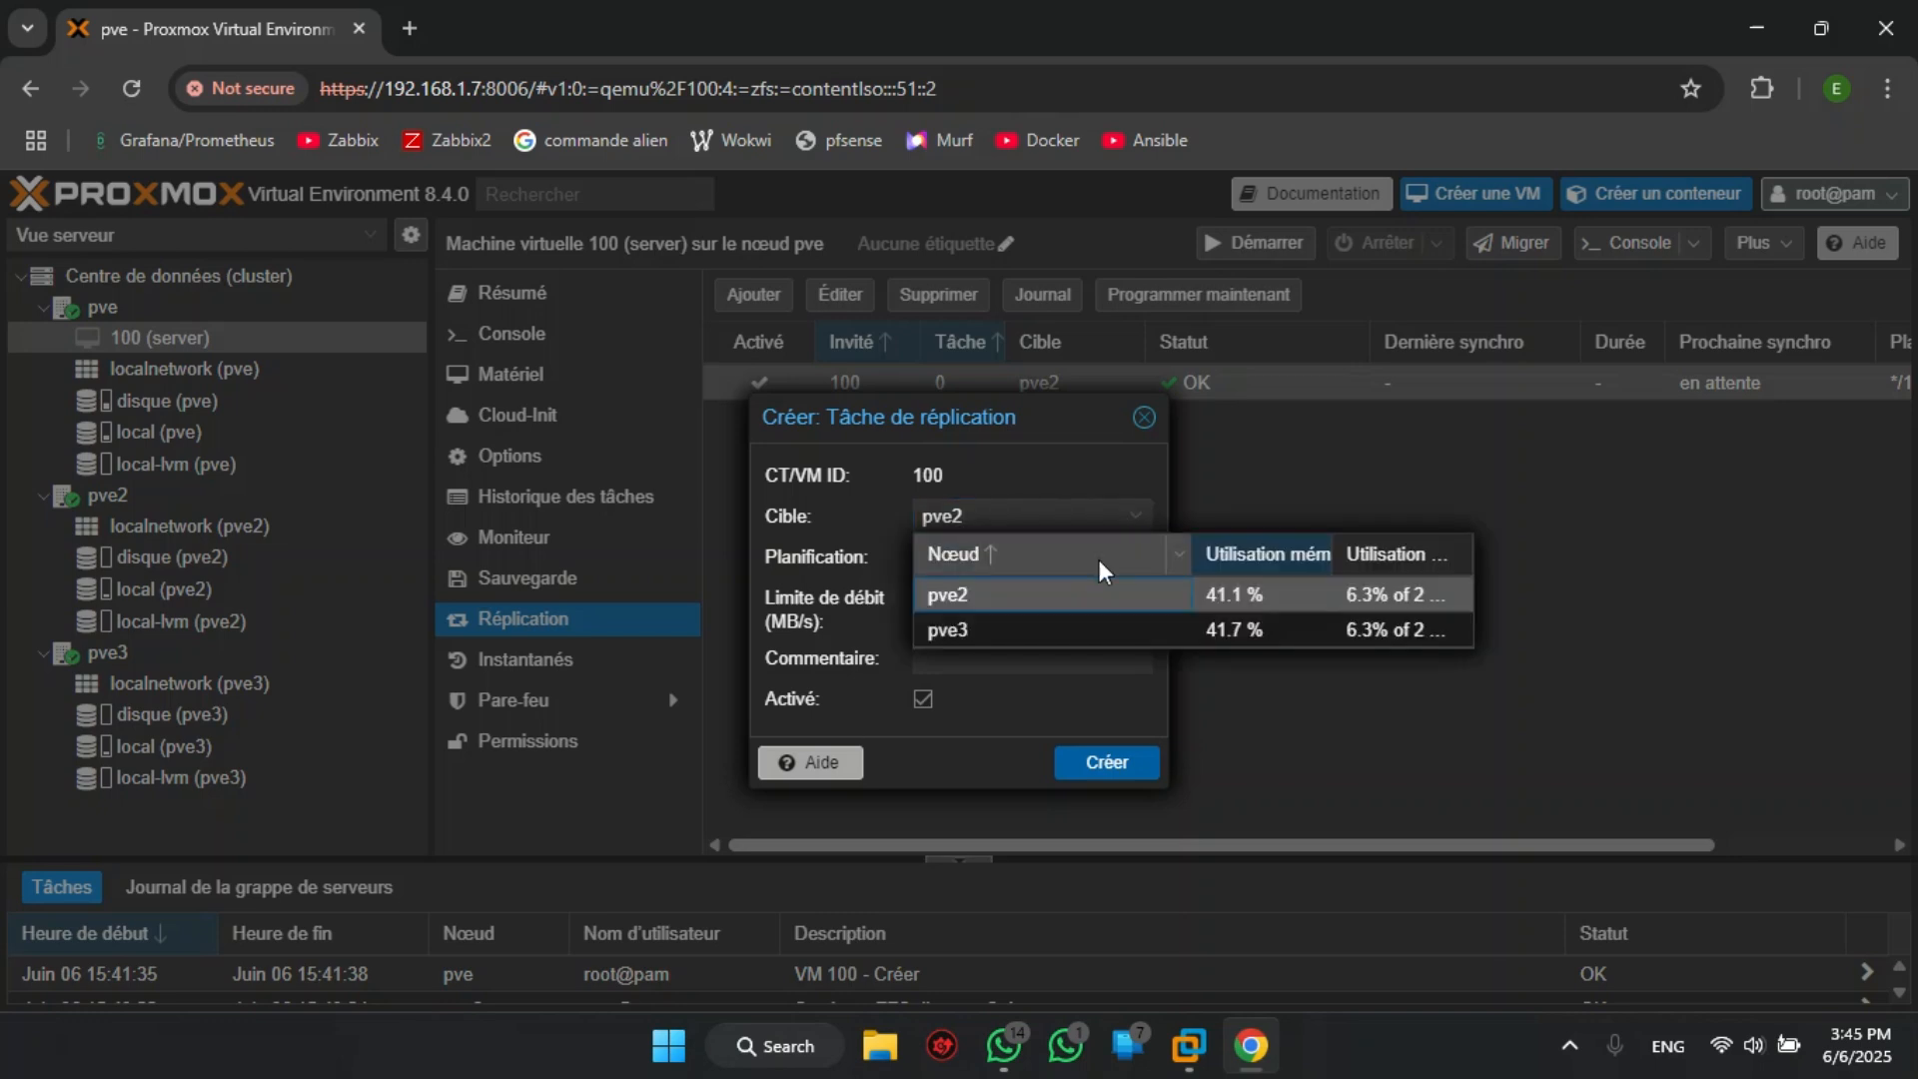
left_click(1003, 629)
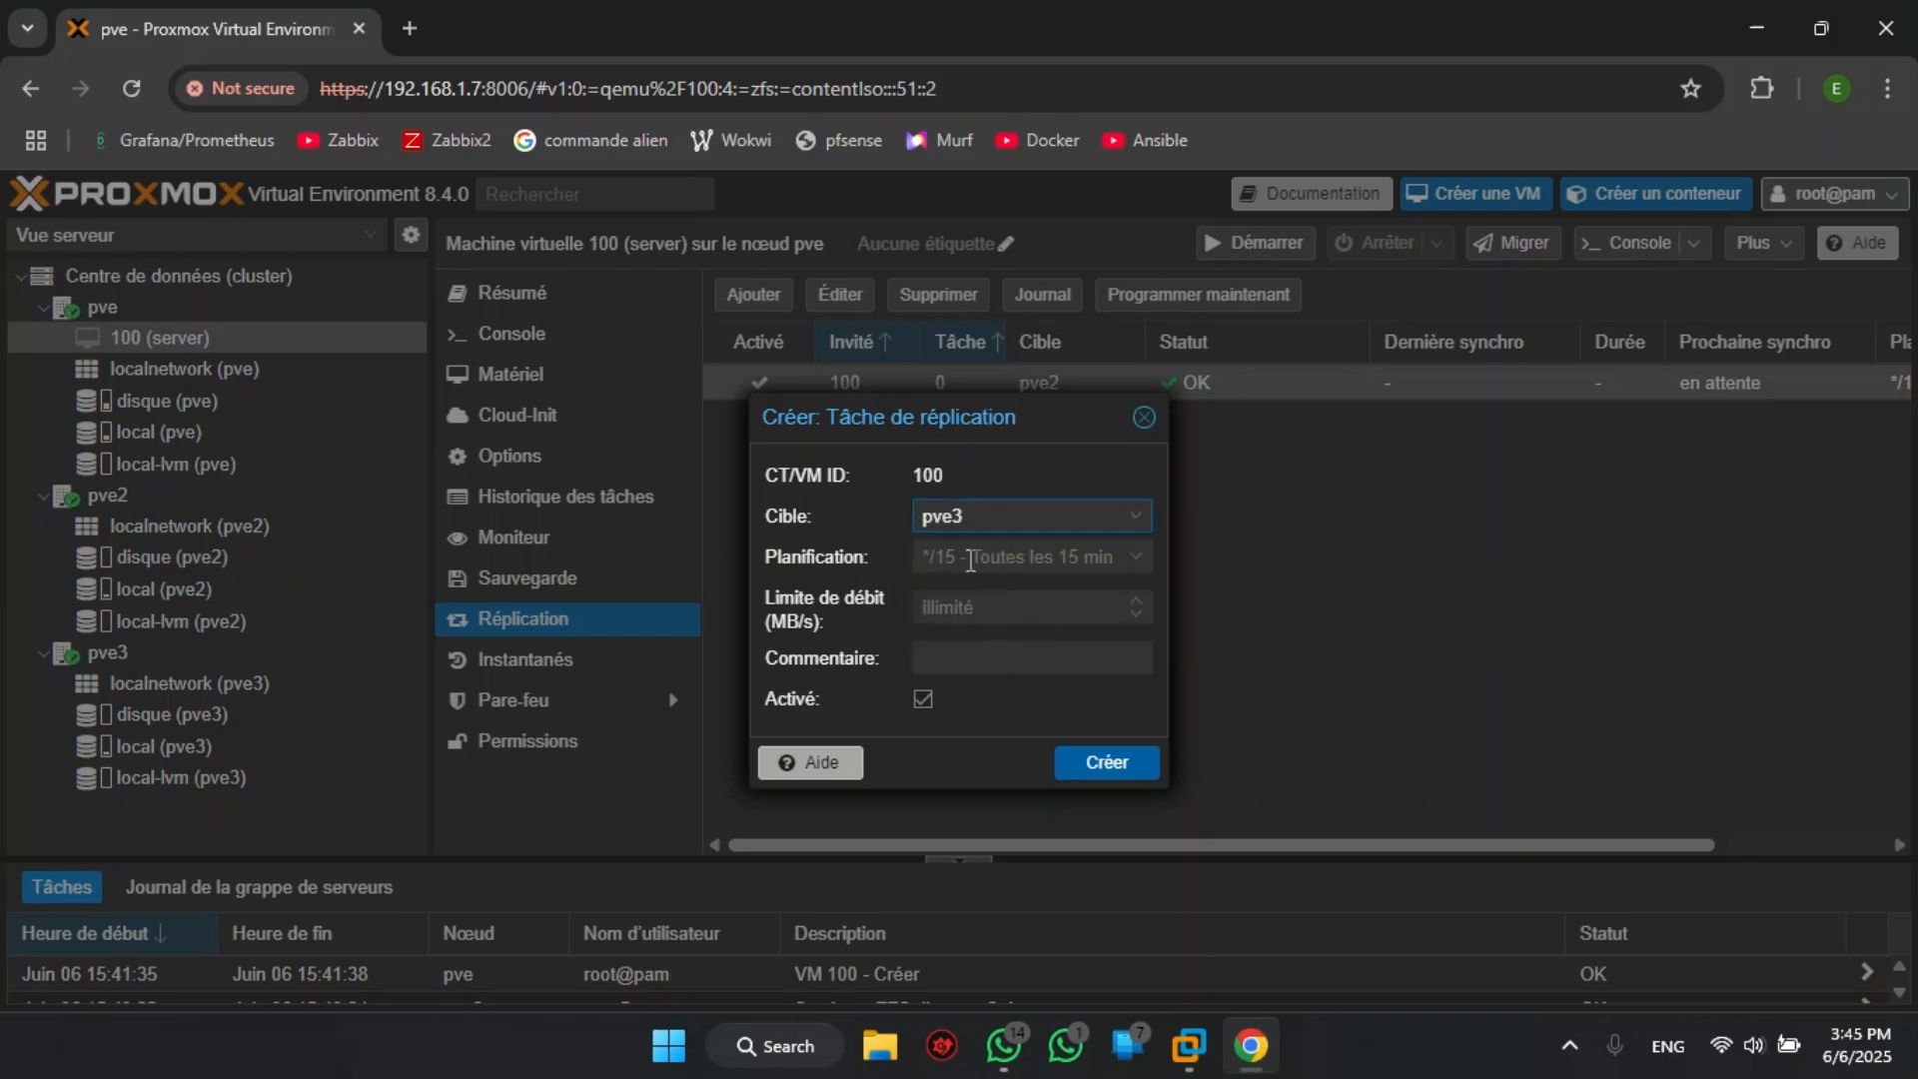
left_click(970, 561)
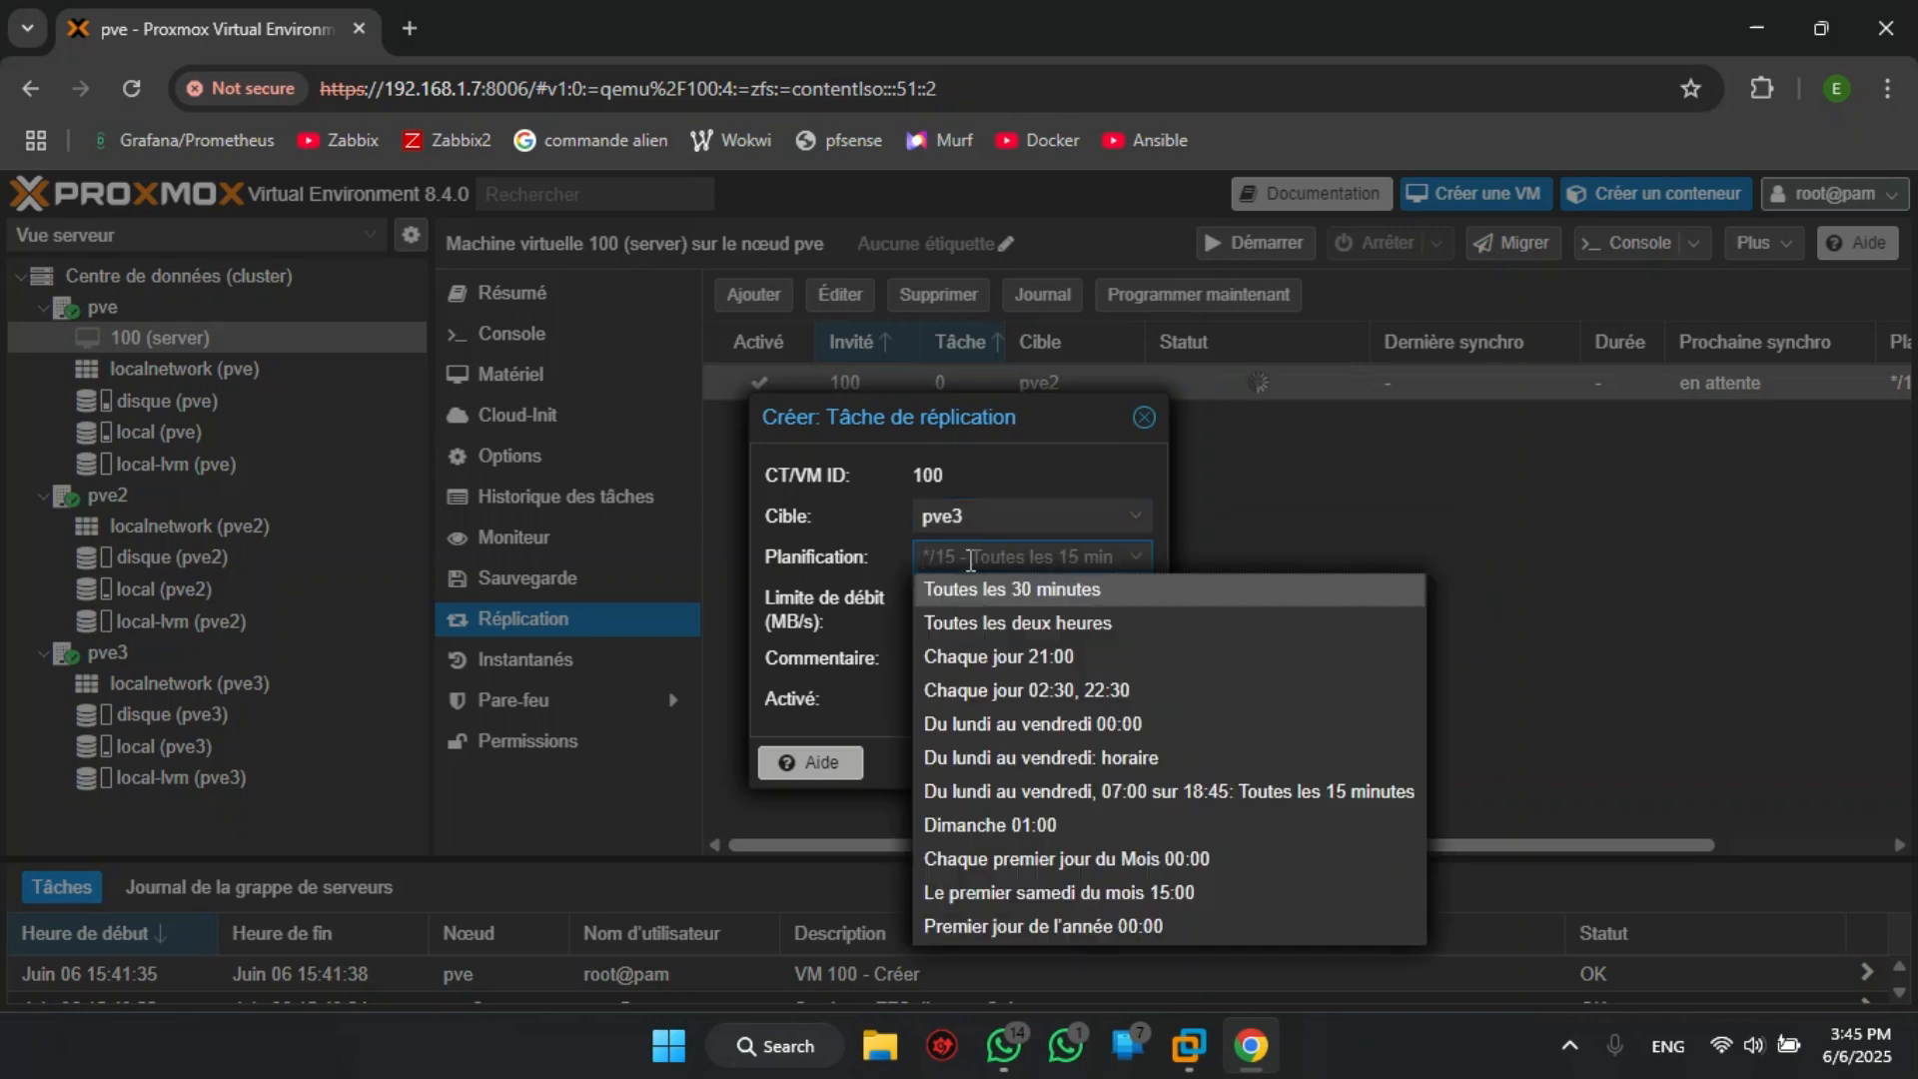
type("*/15")
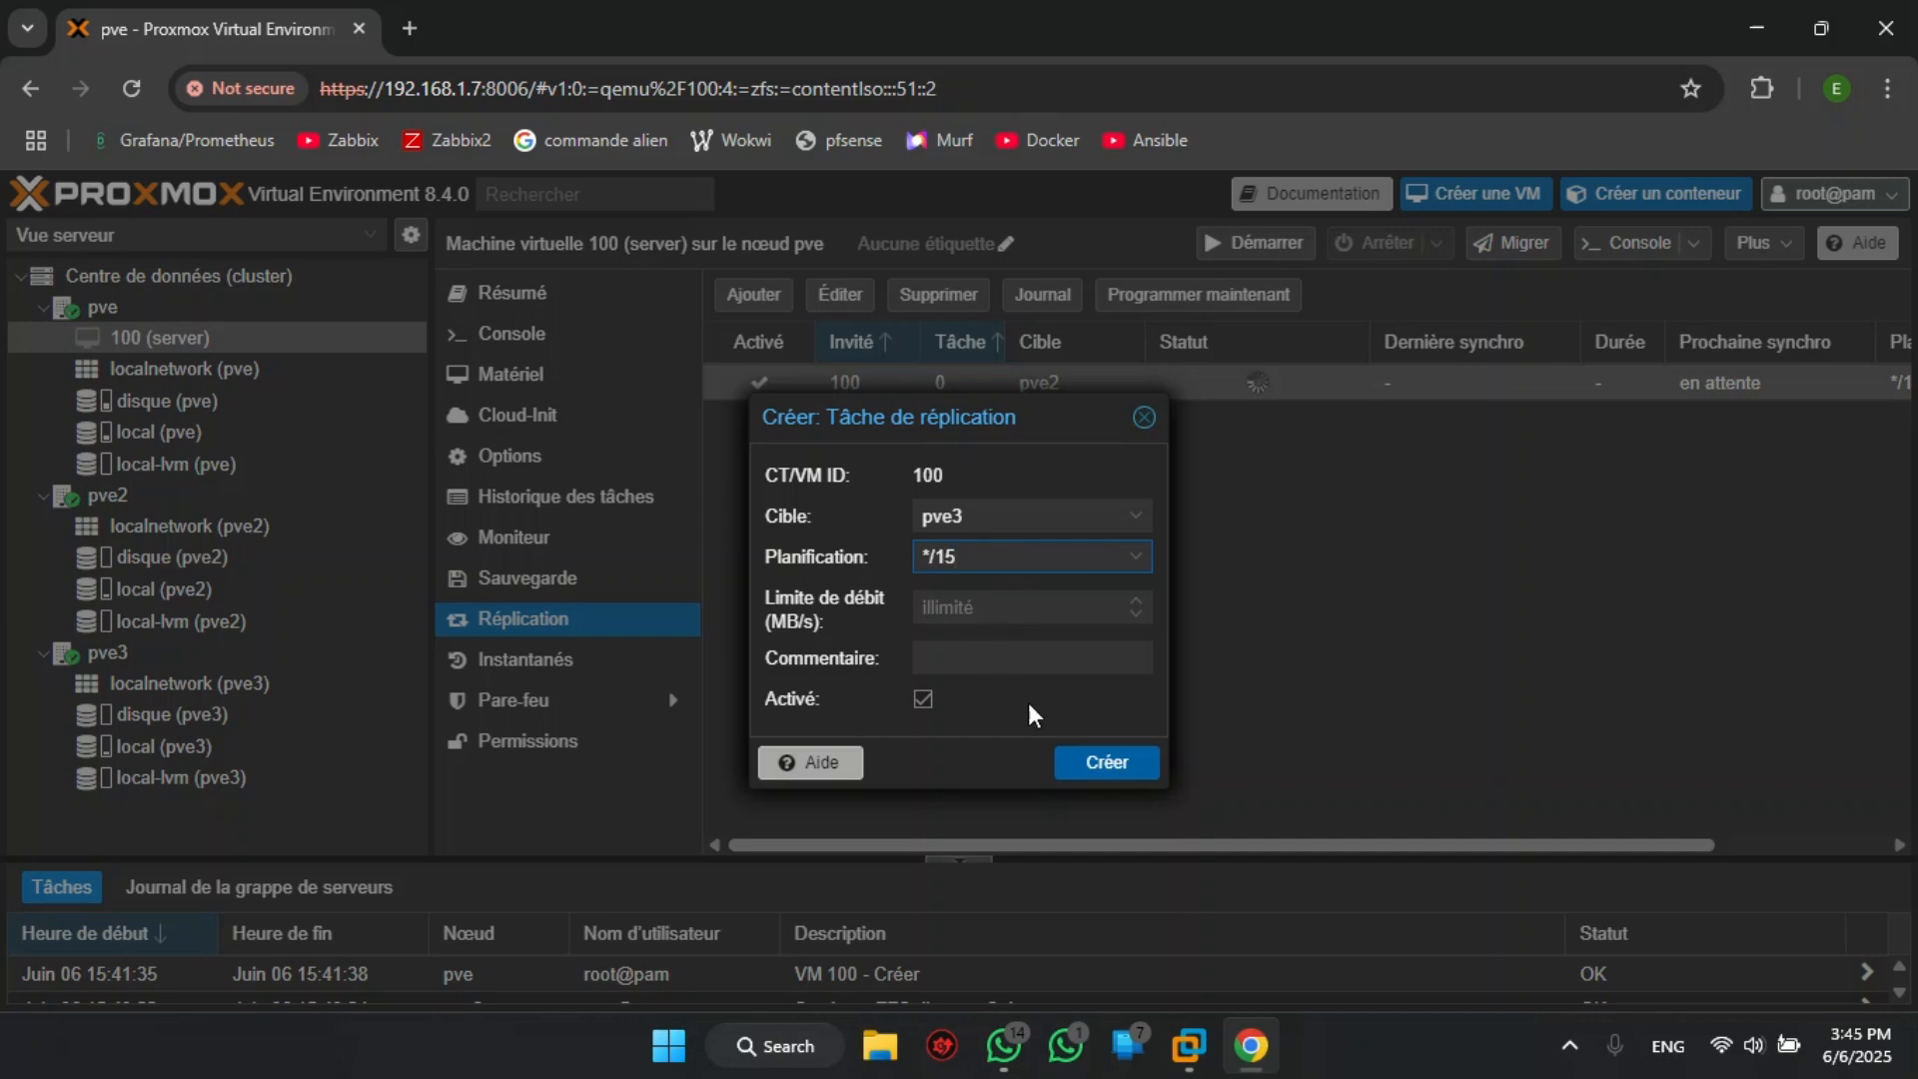
left_click(917, 701)
left_click(917, 700)
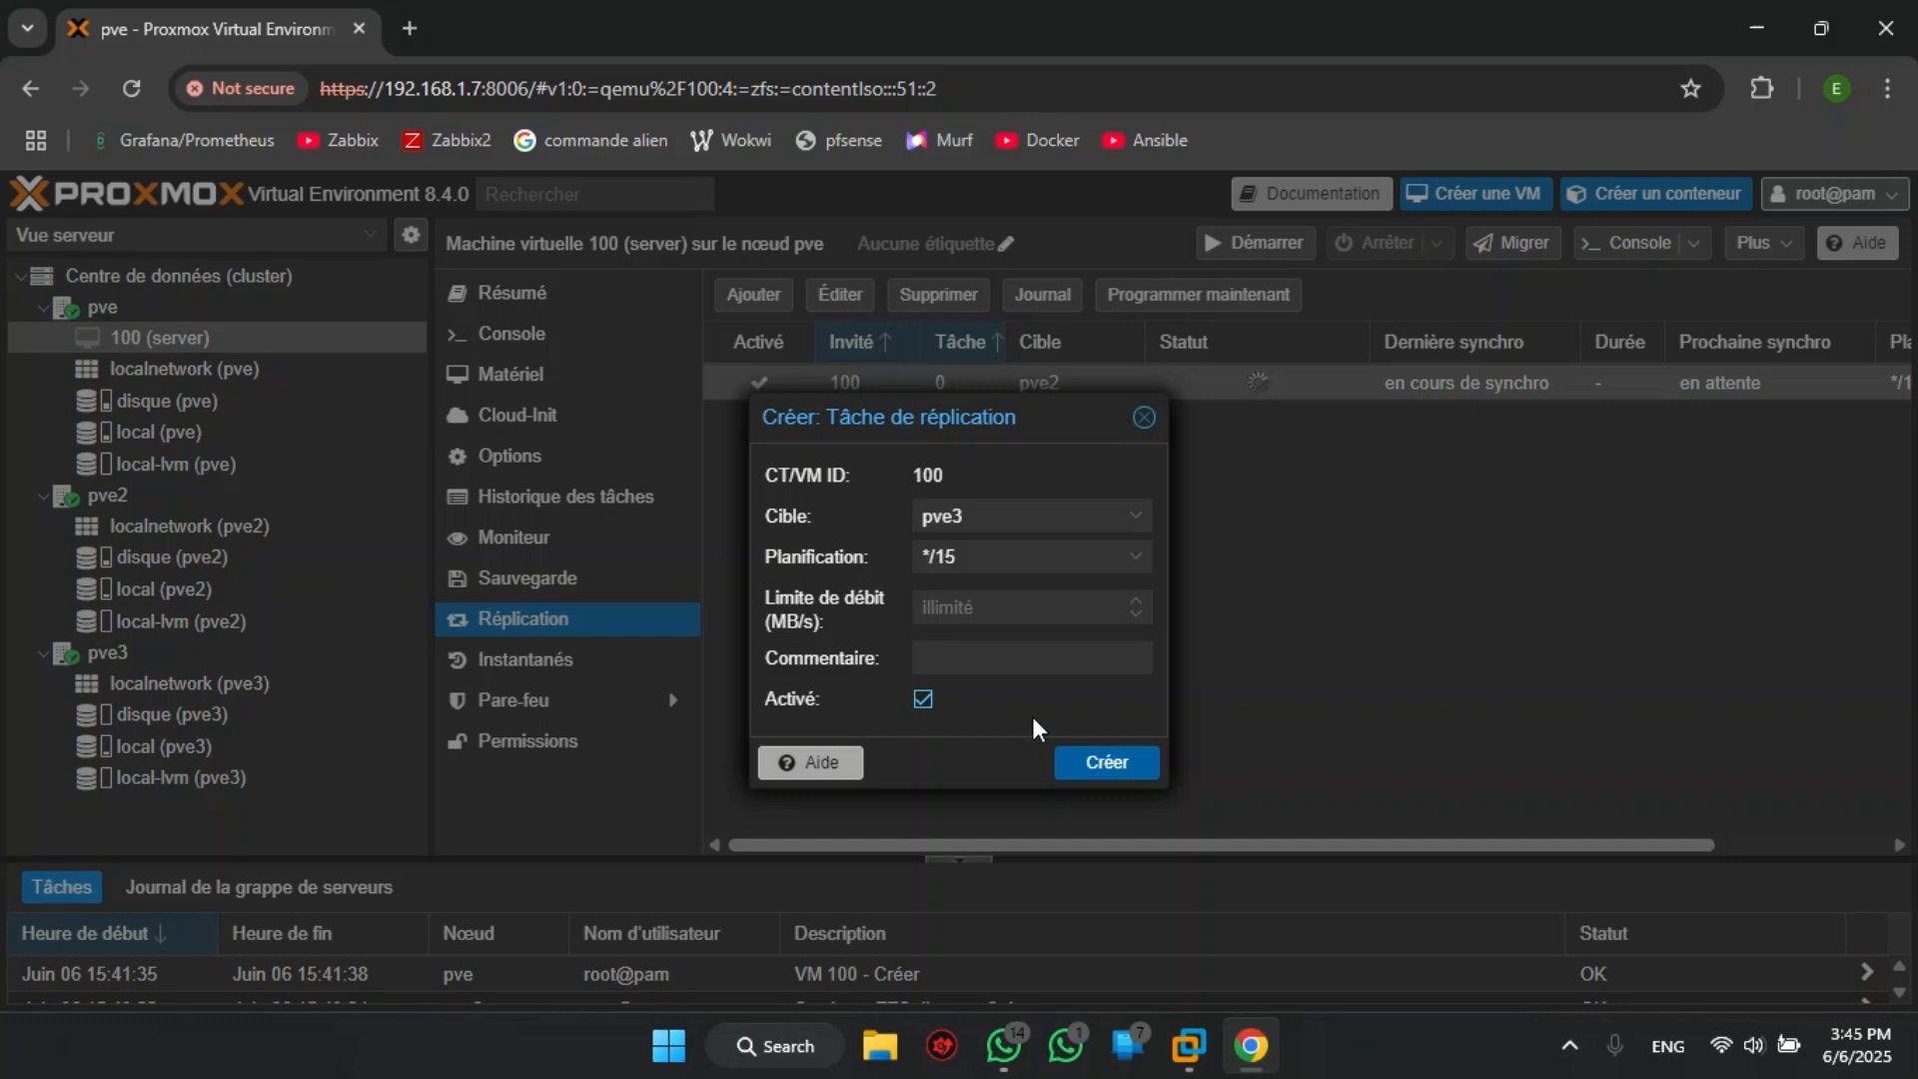
left_click(1073, 761)
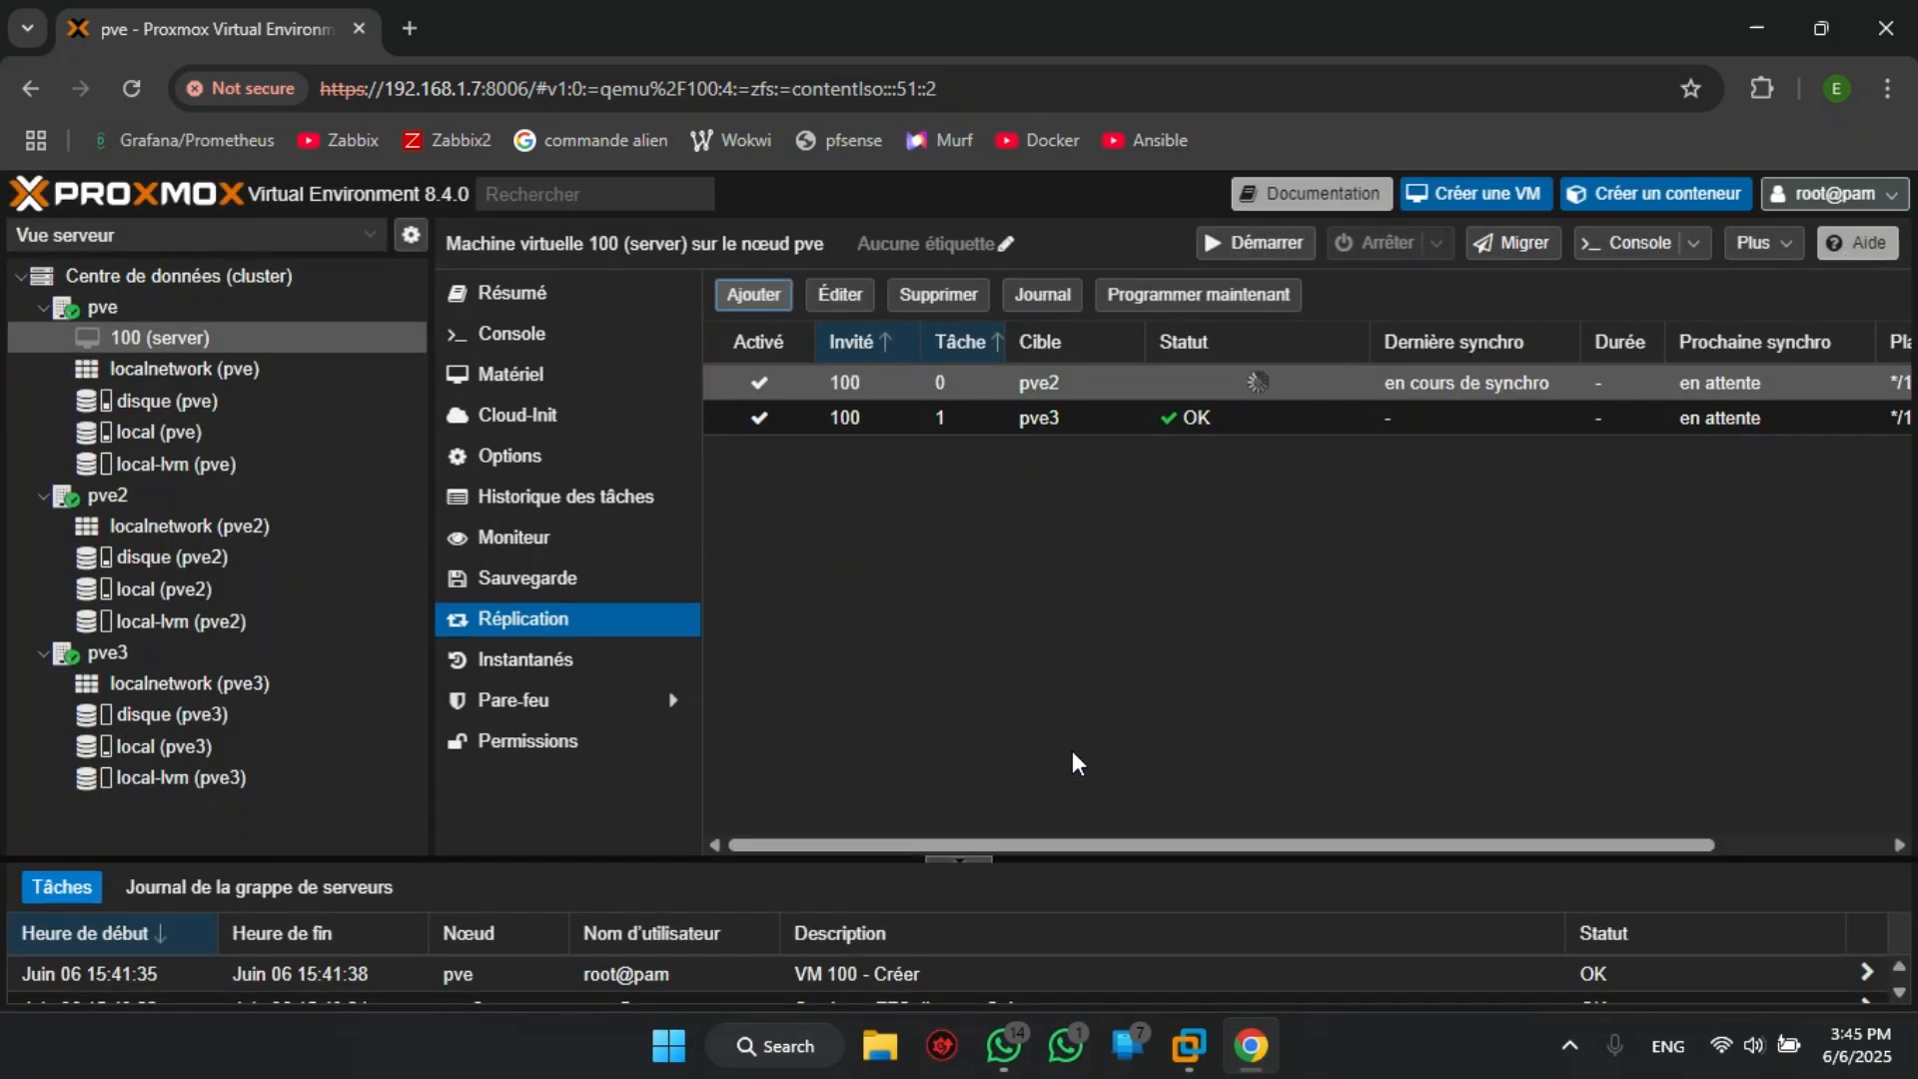
- Run the pve3 replication job immediately and check the status of both replication jobs
left_click(1185, 417)
left_click(1207, 298)
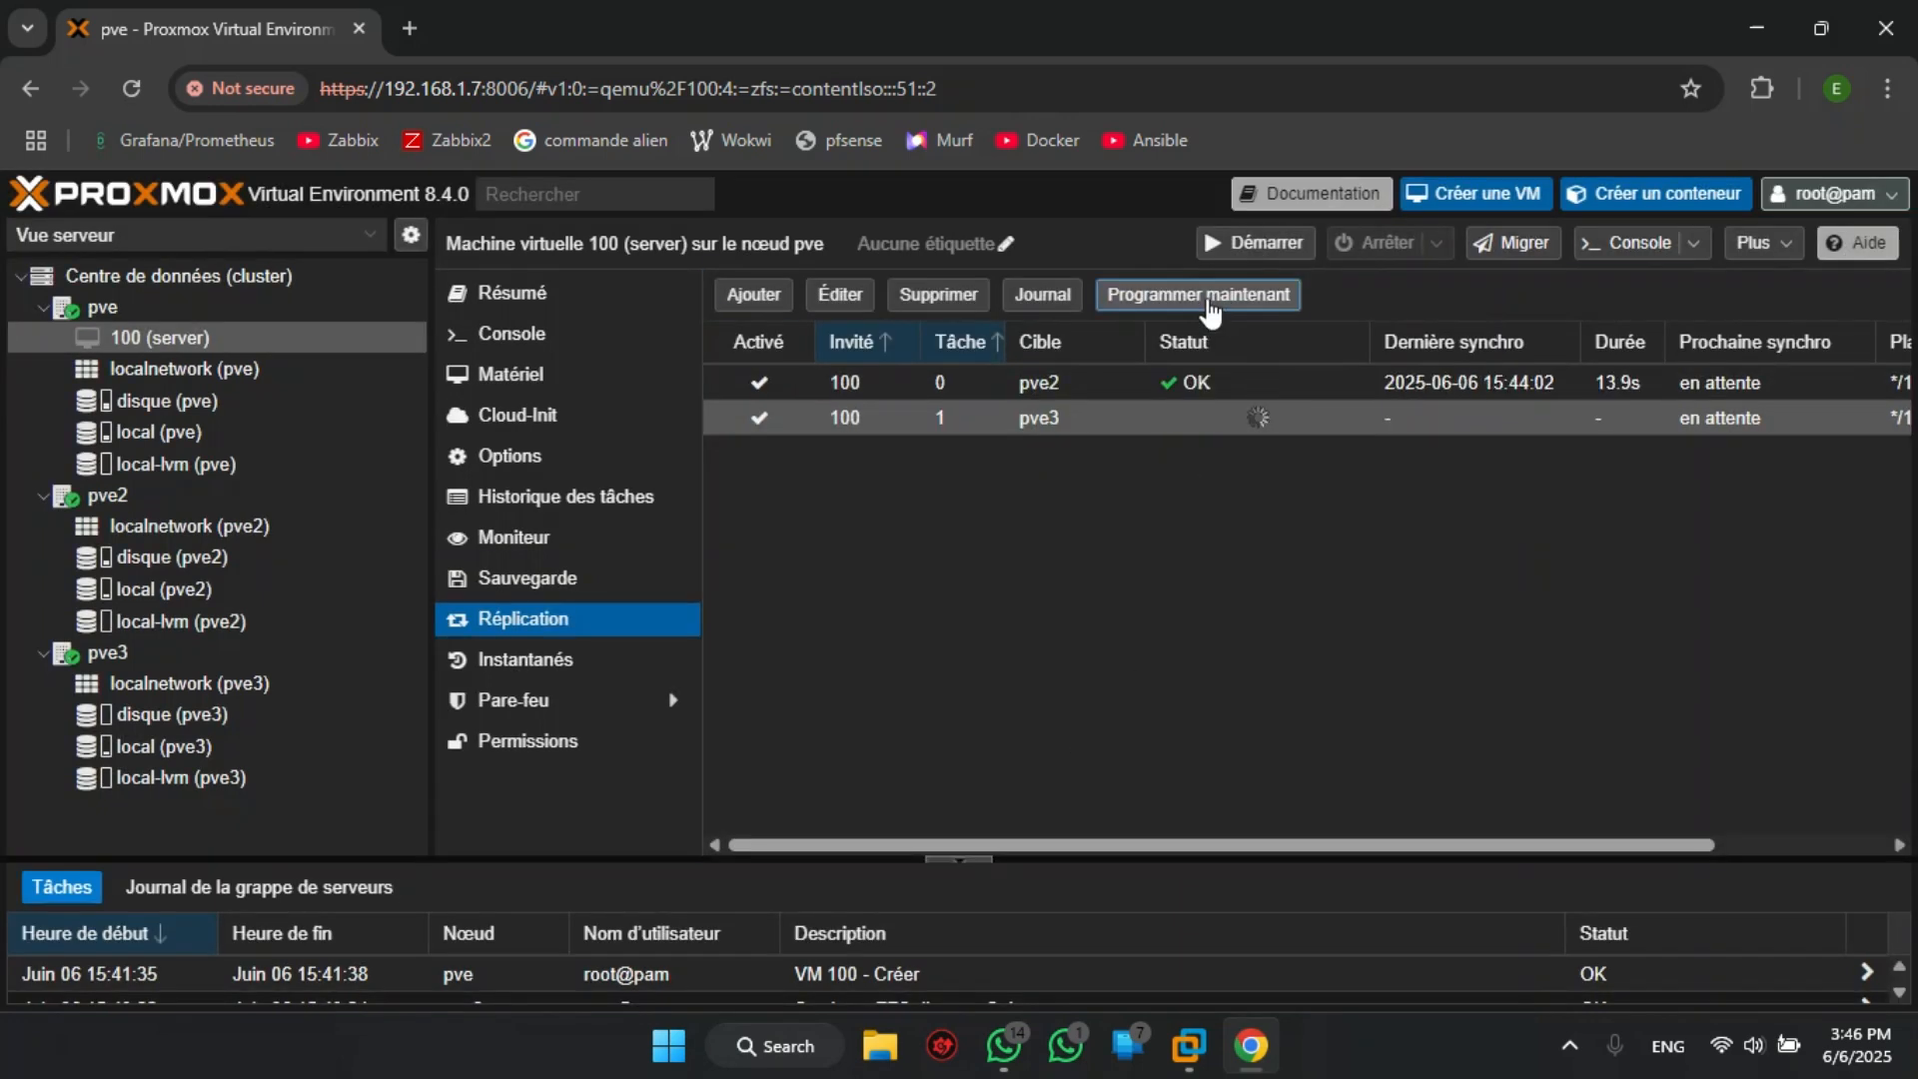
left_click(1157, 392)
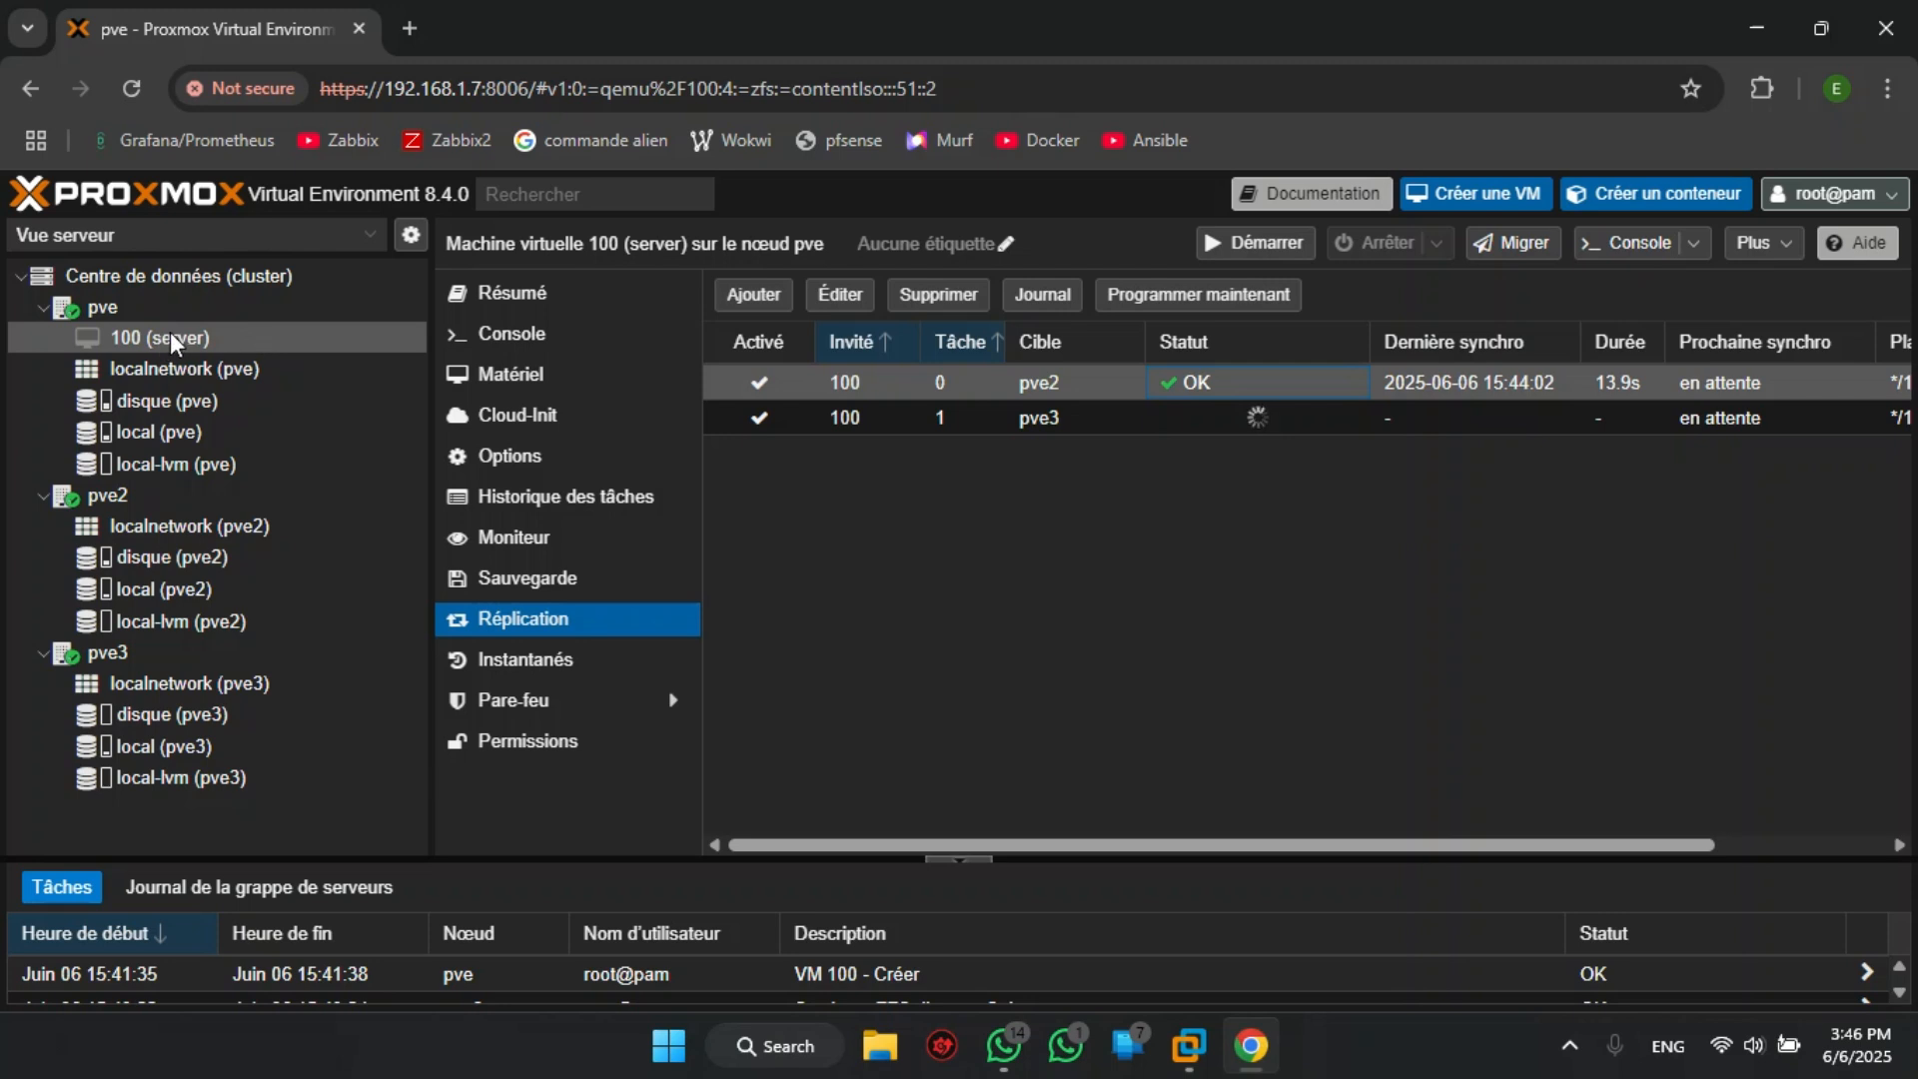
left_click(1284, 419)
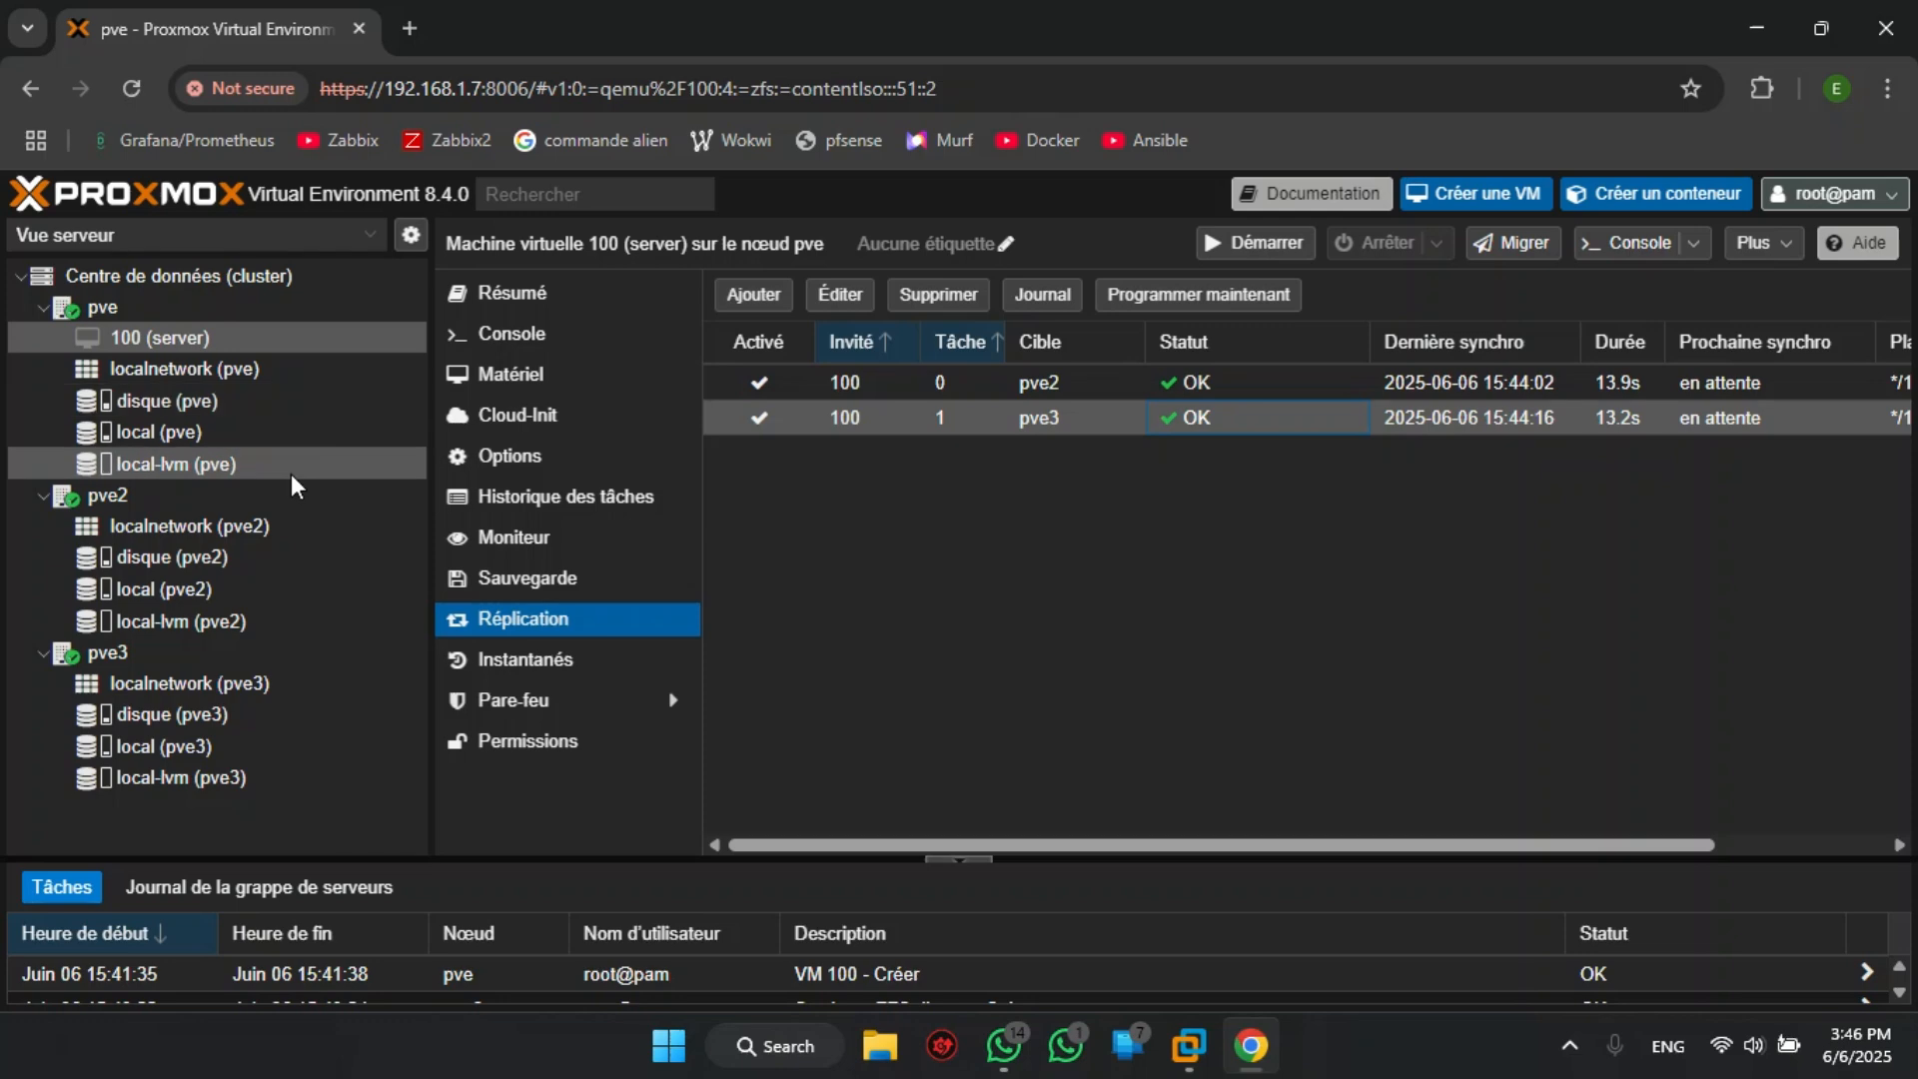
- Add VM 100 as a cluster HA resource with the requested state started
left_click(127, 278)
scroll(649, 629, "down", 4)
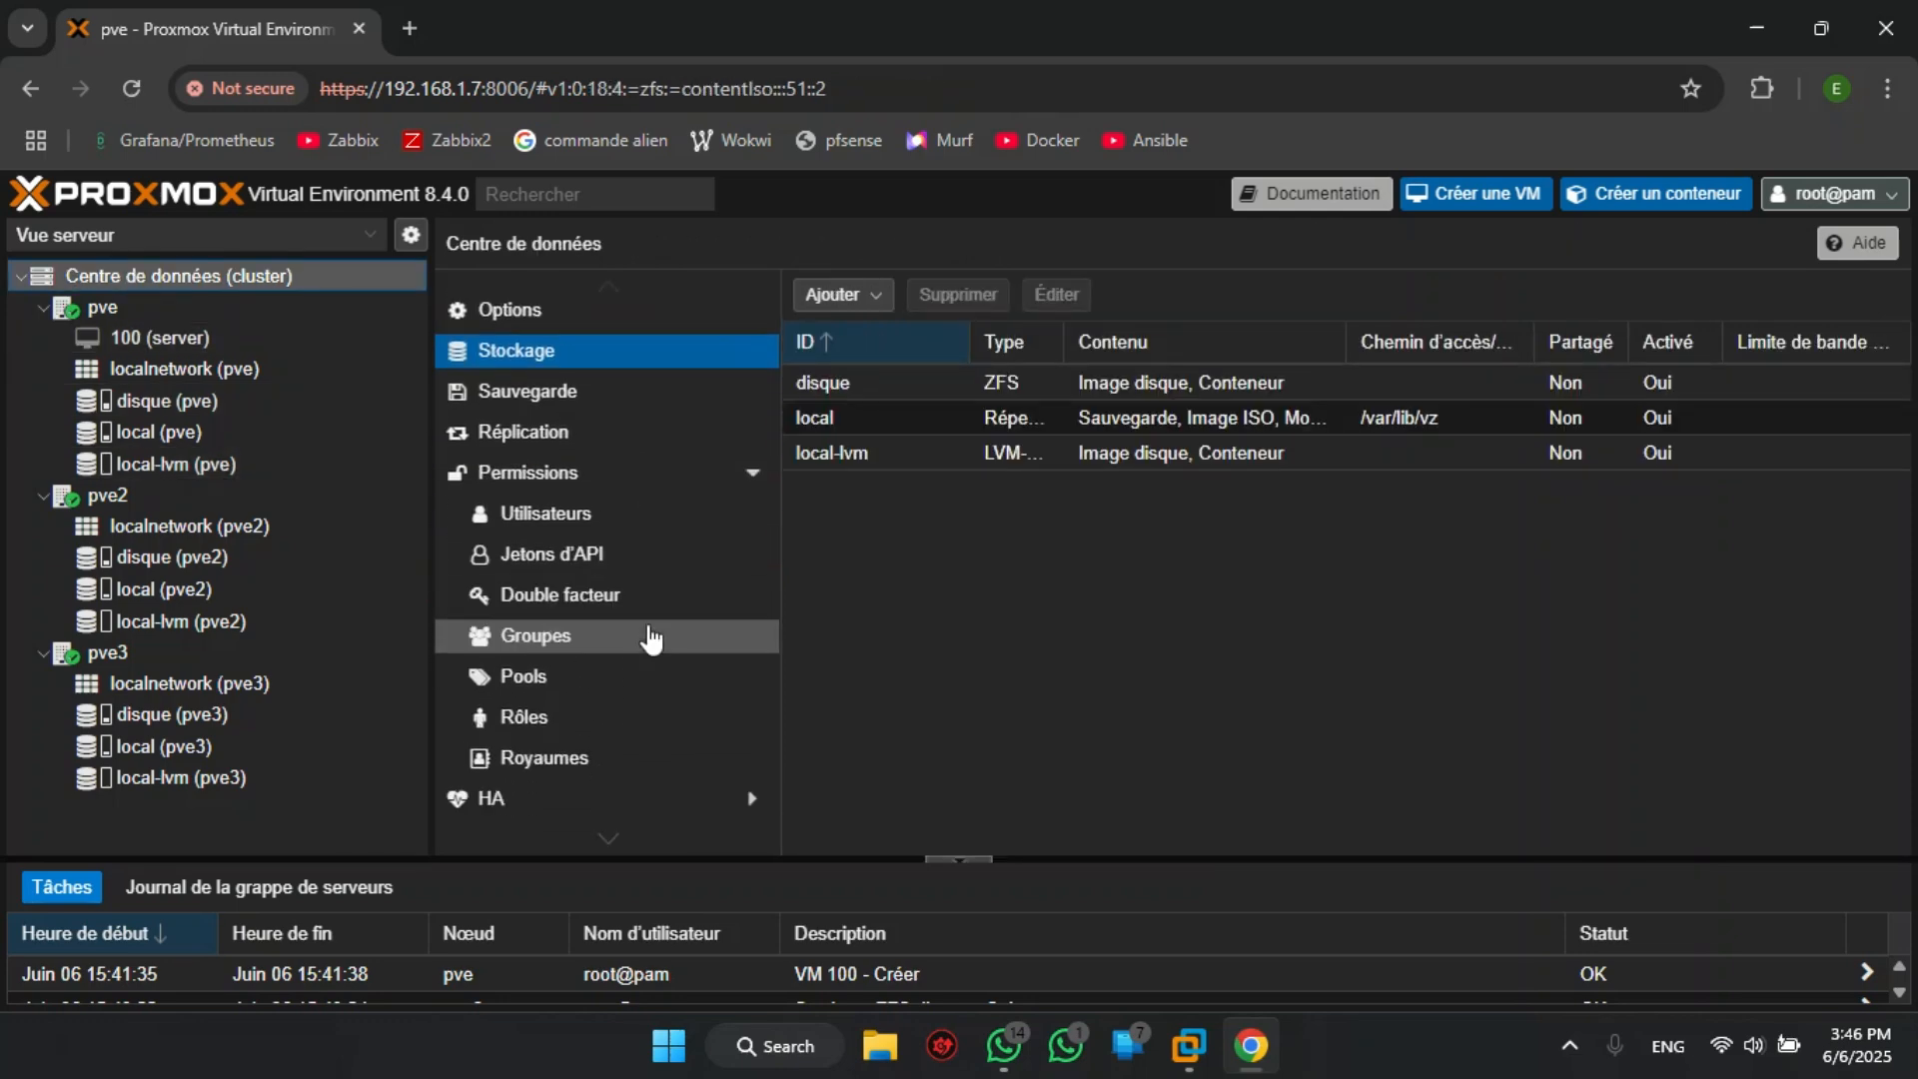
left_click(650, 628)
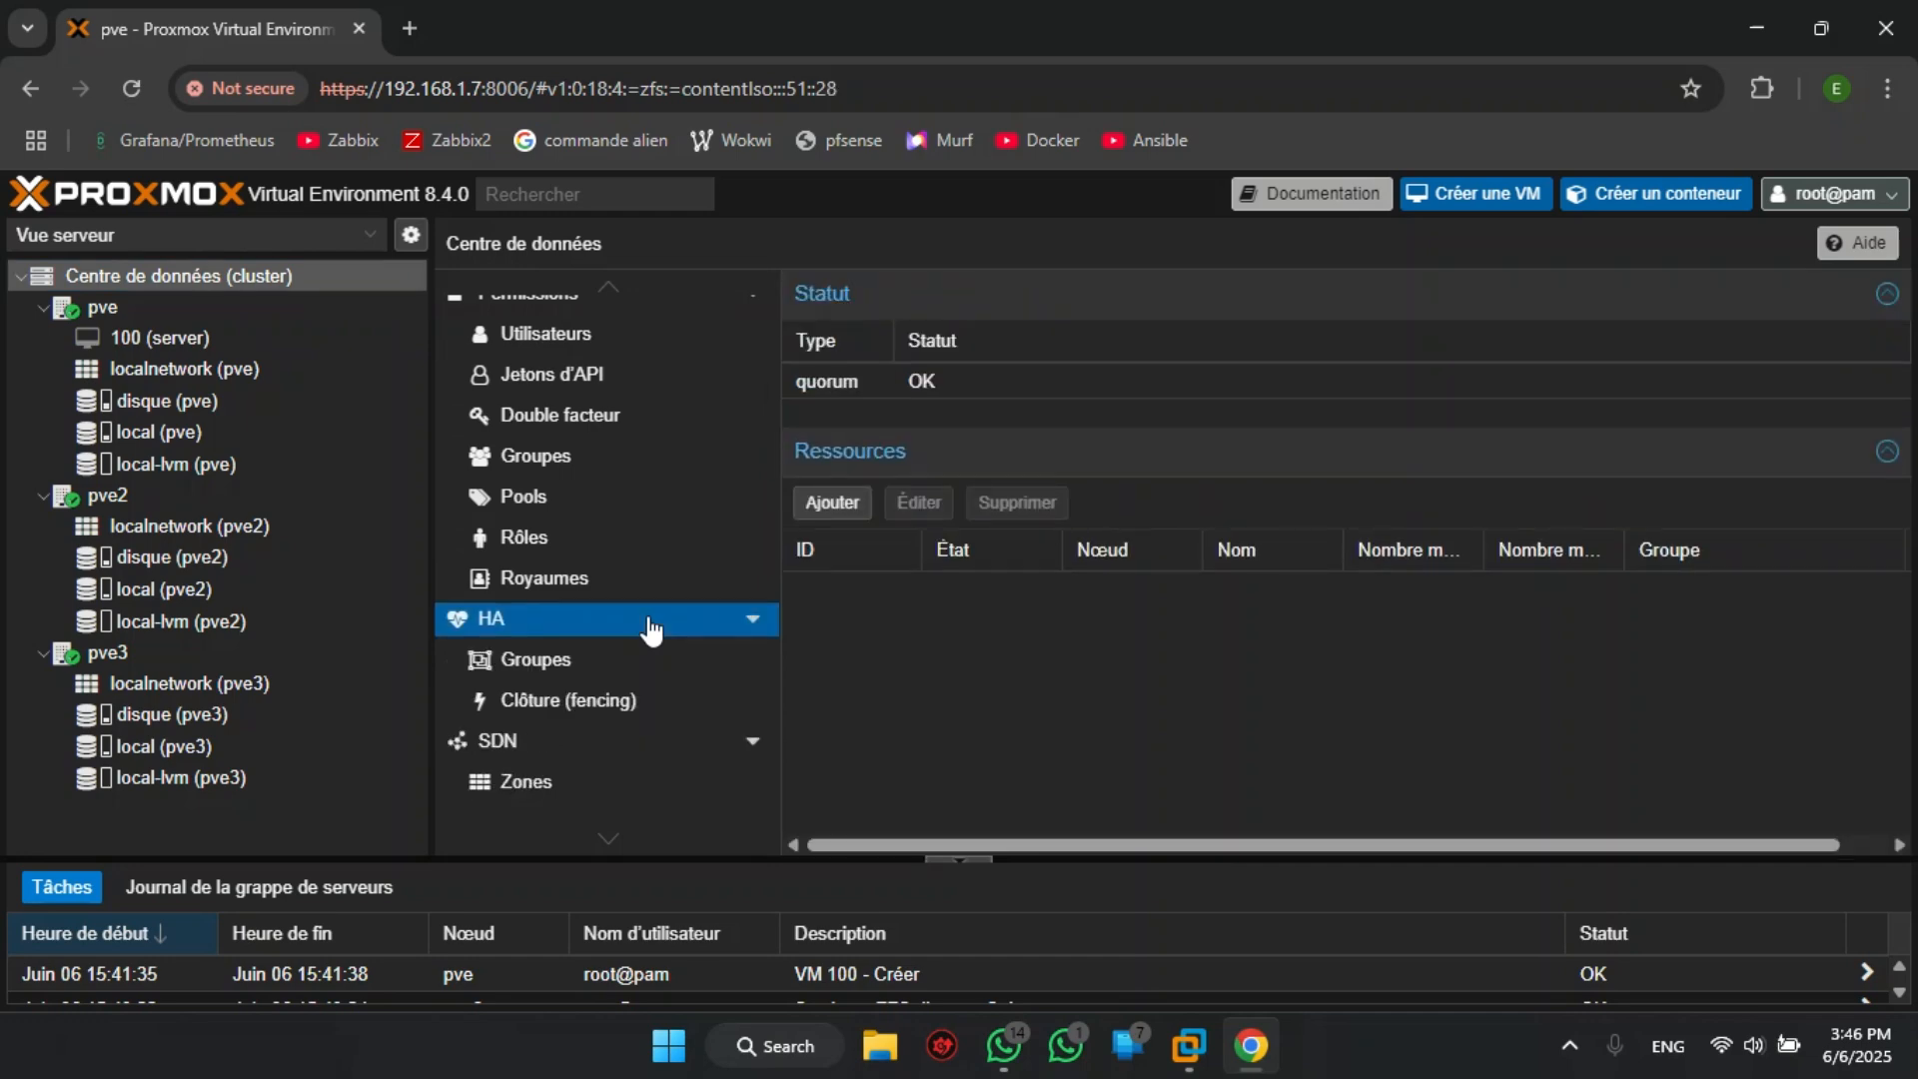
left_click(852, 506)
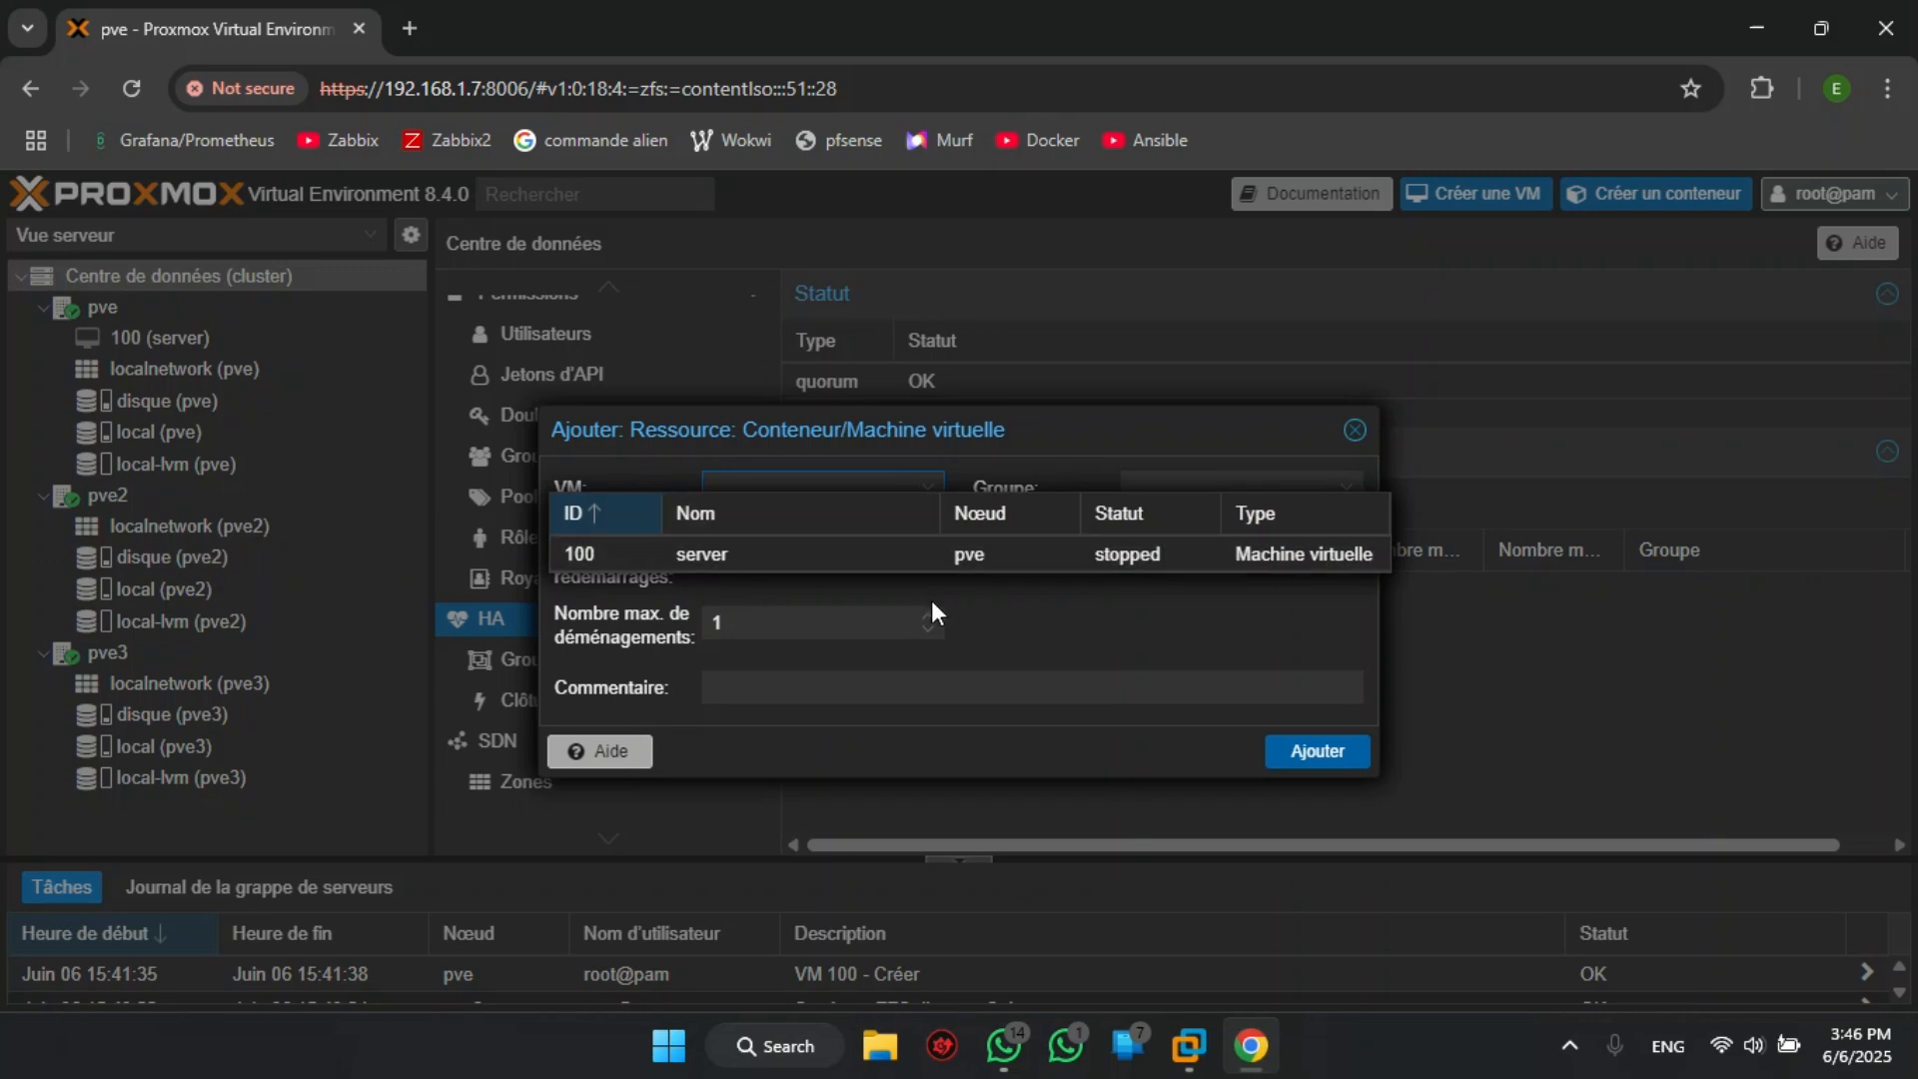
left_click(767, 553)
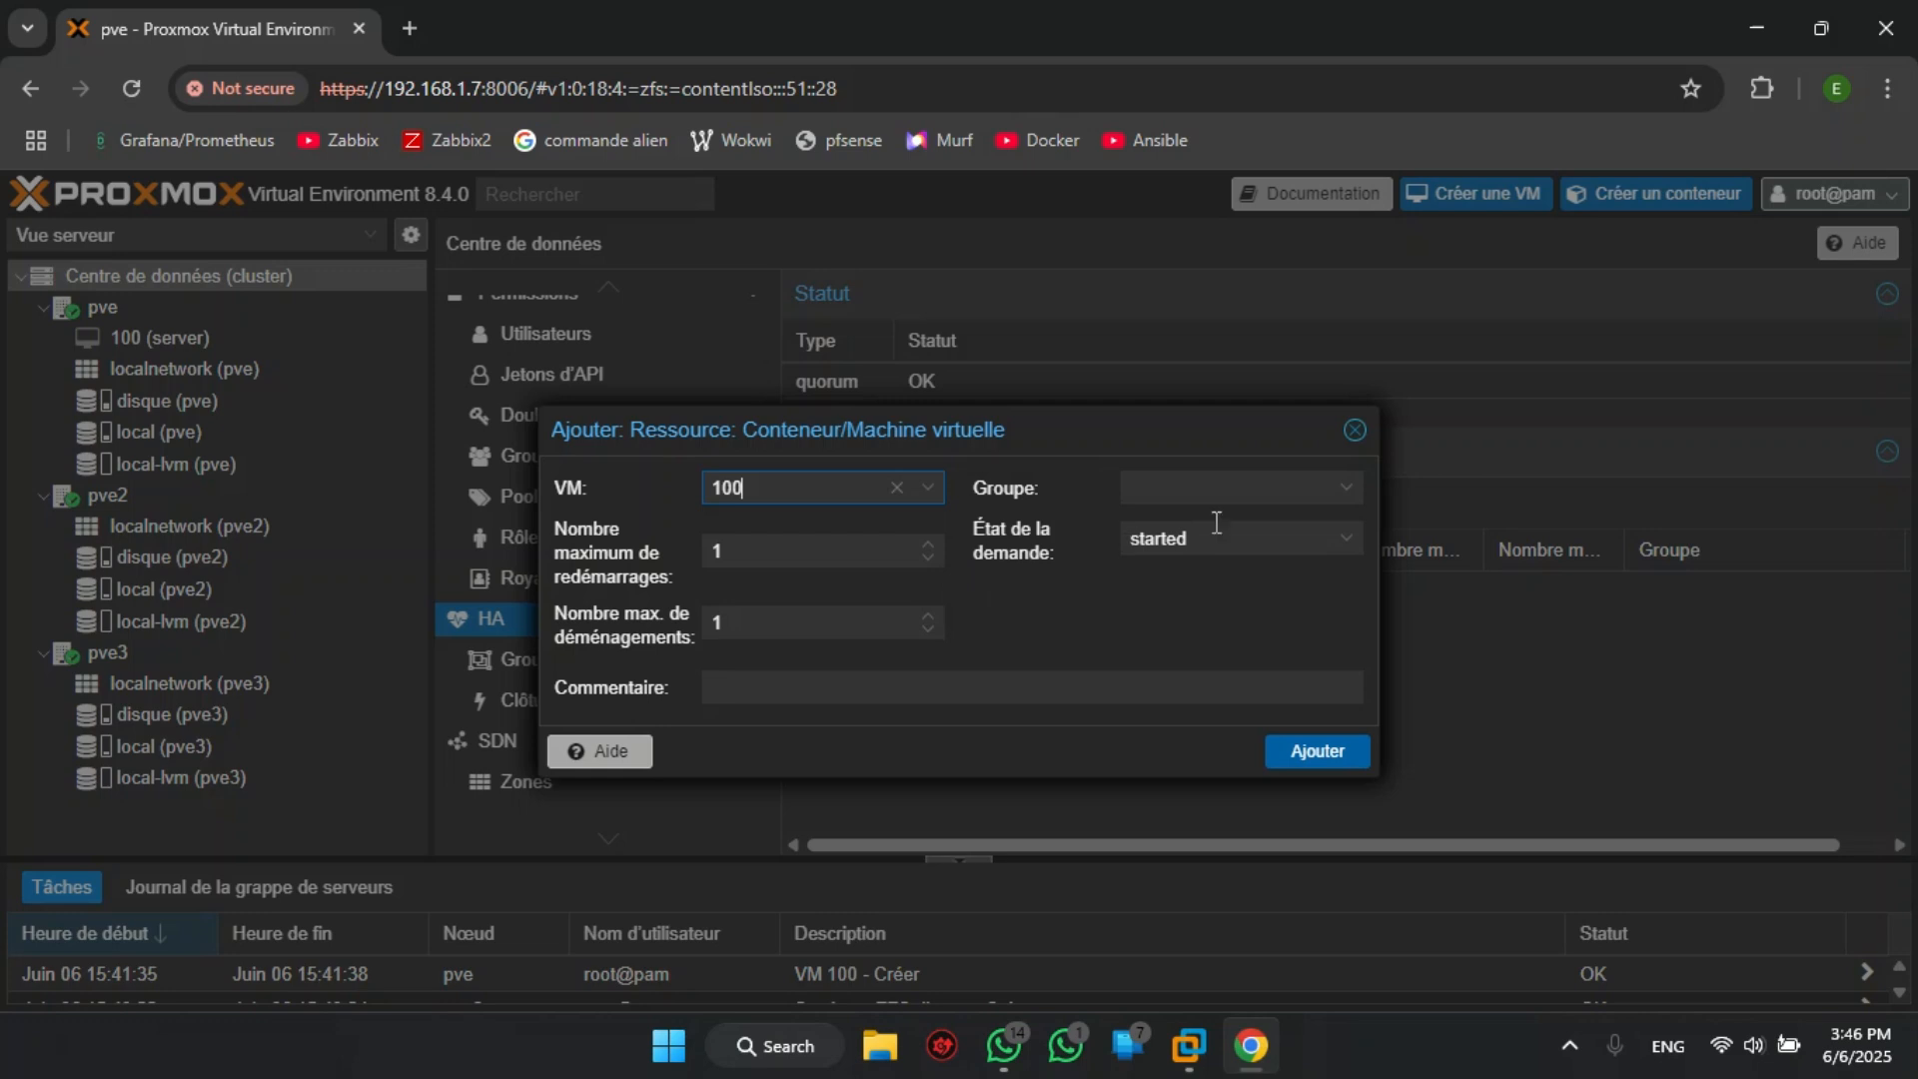
left_click(1341, 545)
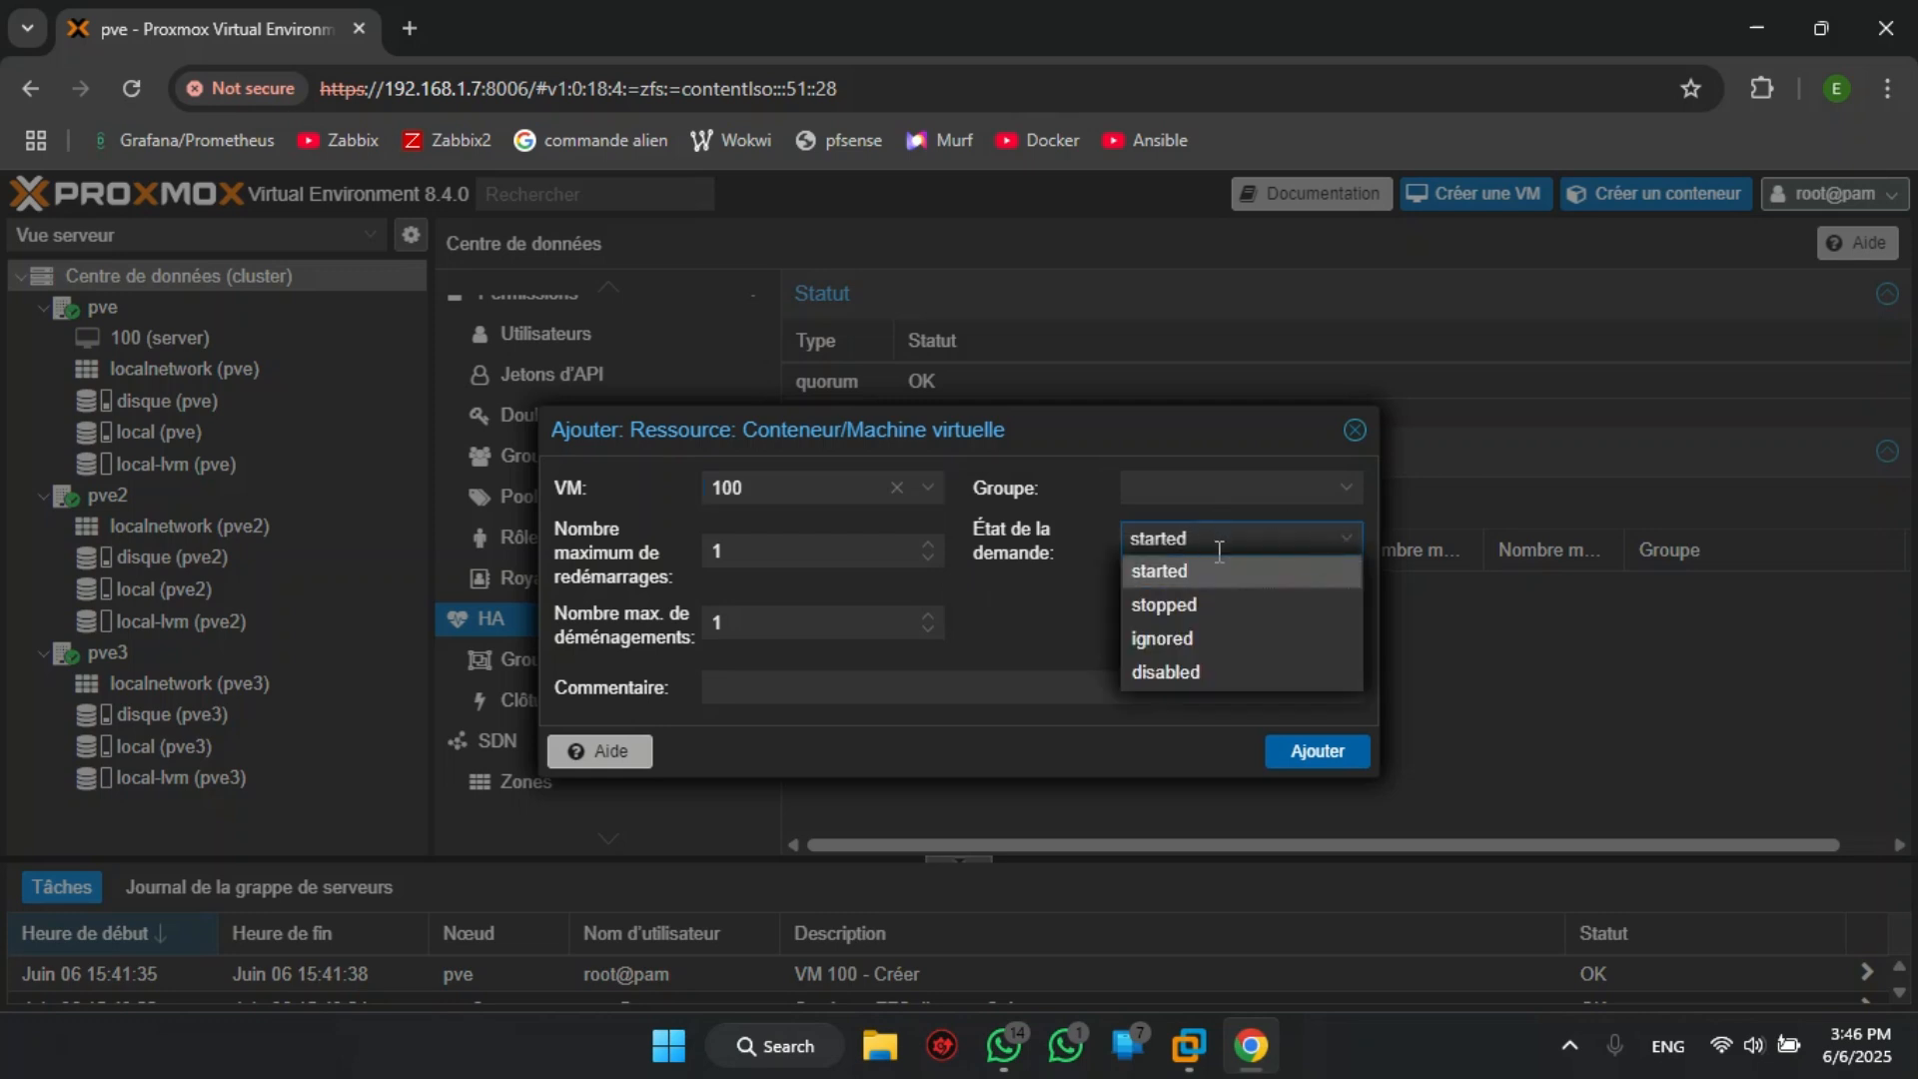
left_click(1247, 567)
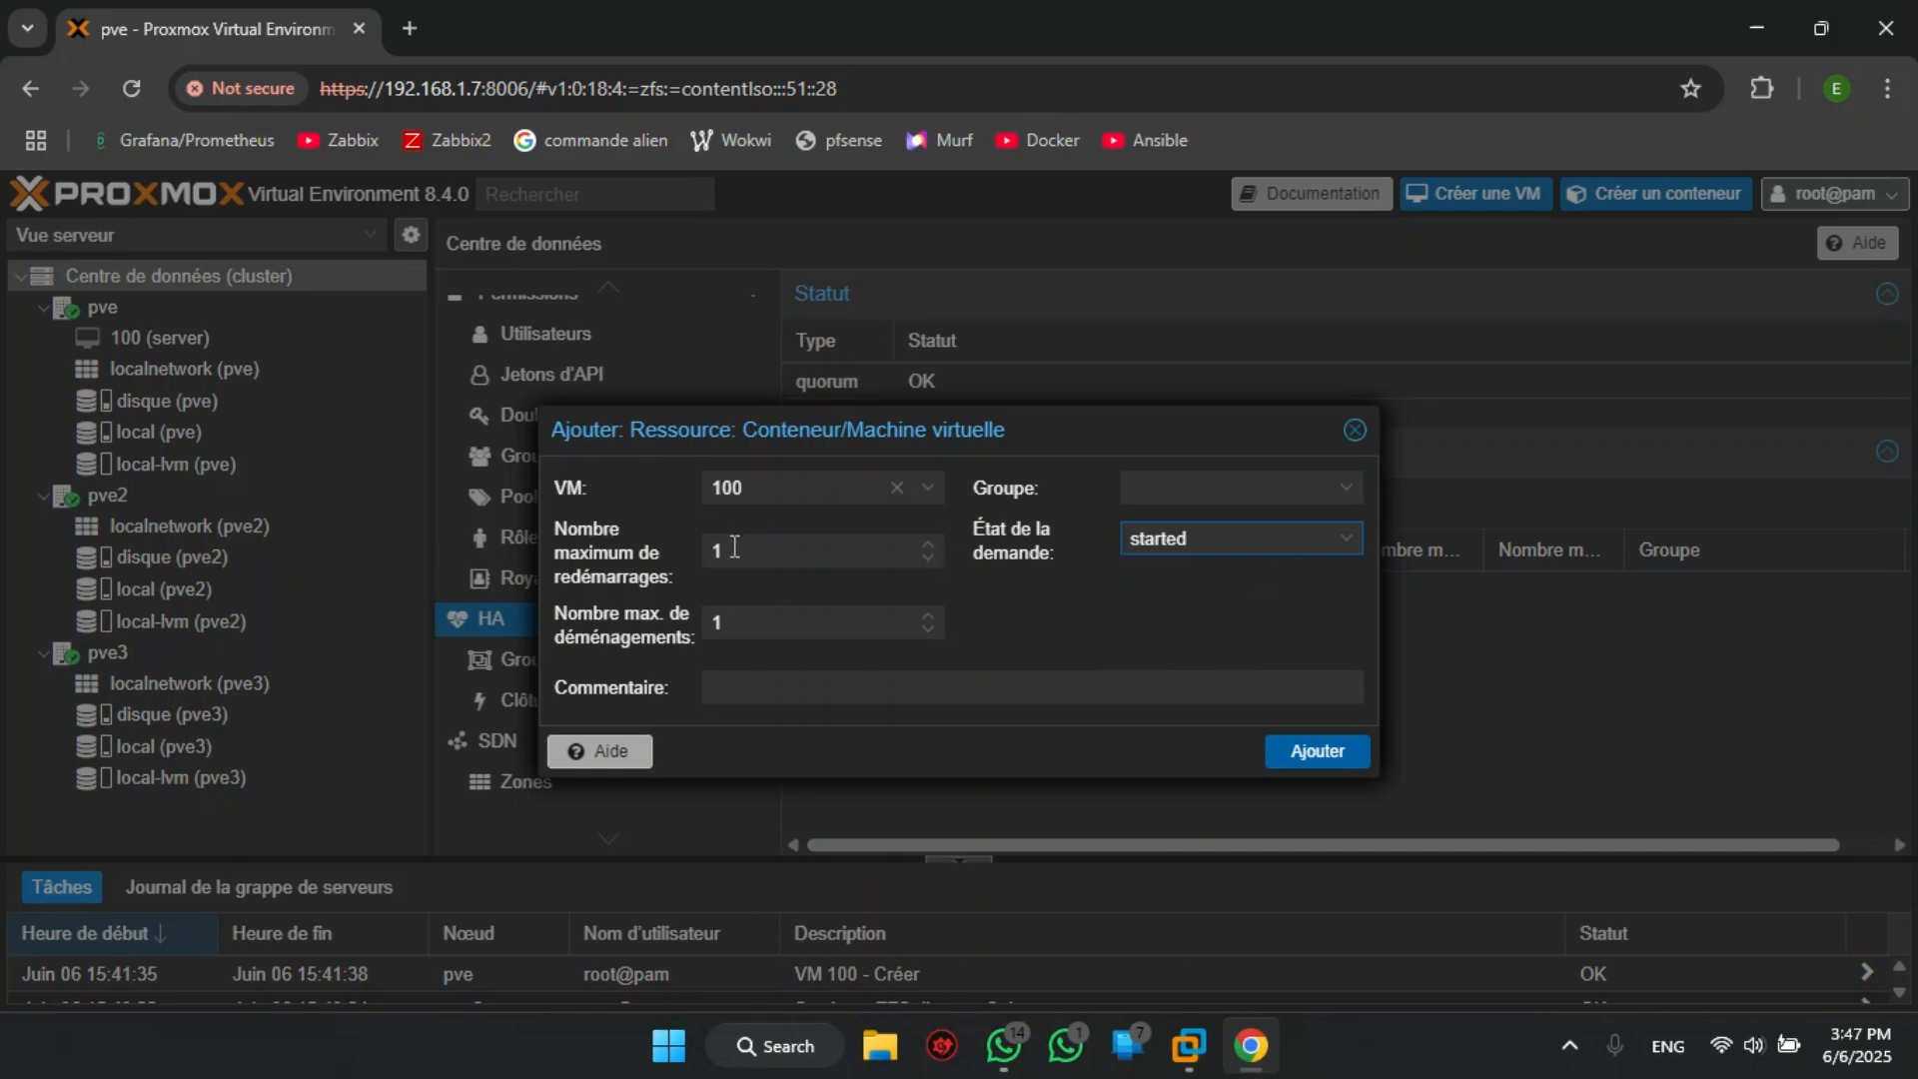
left_click(1324, 755)
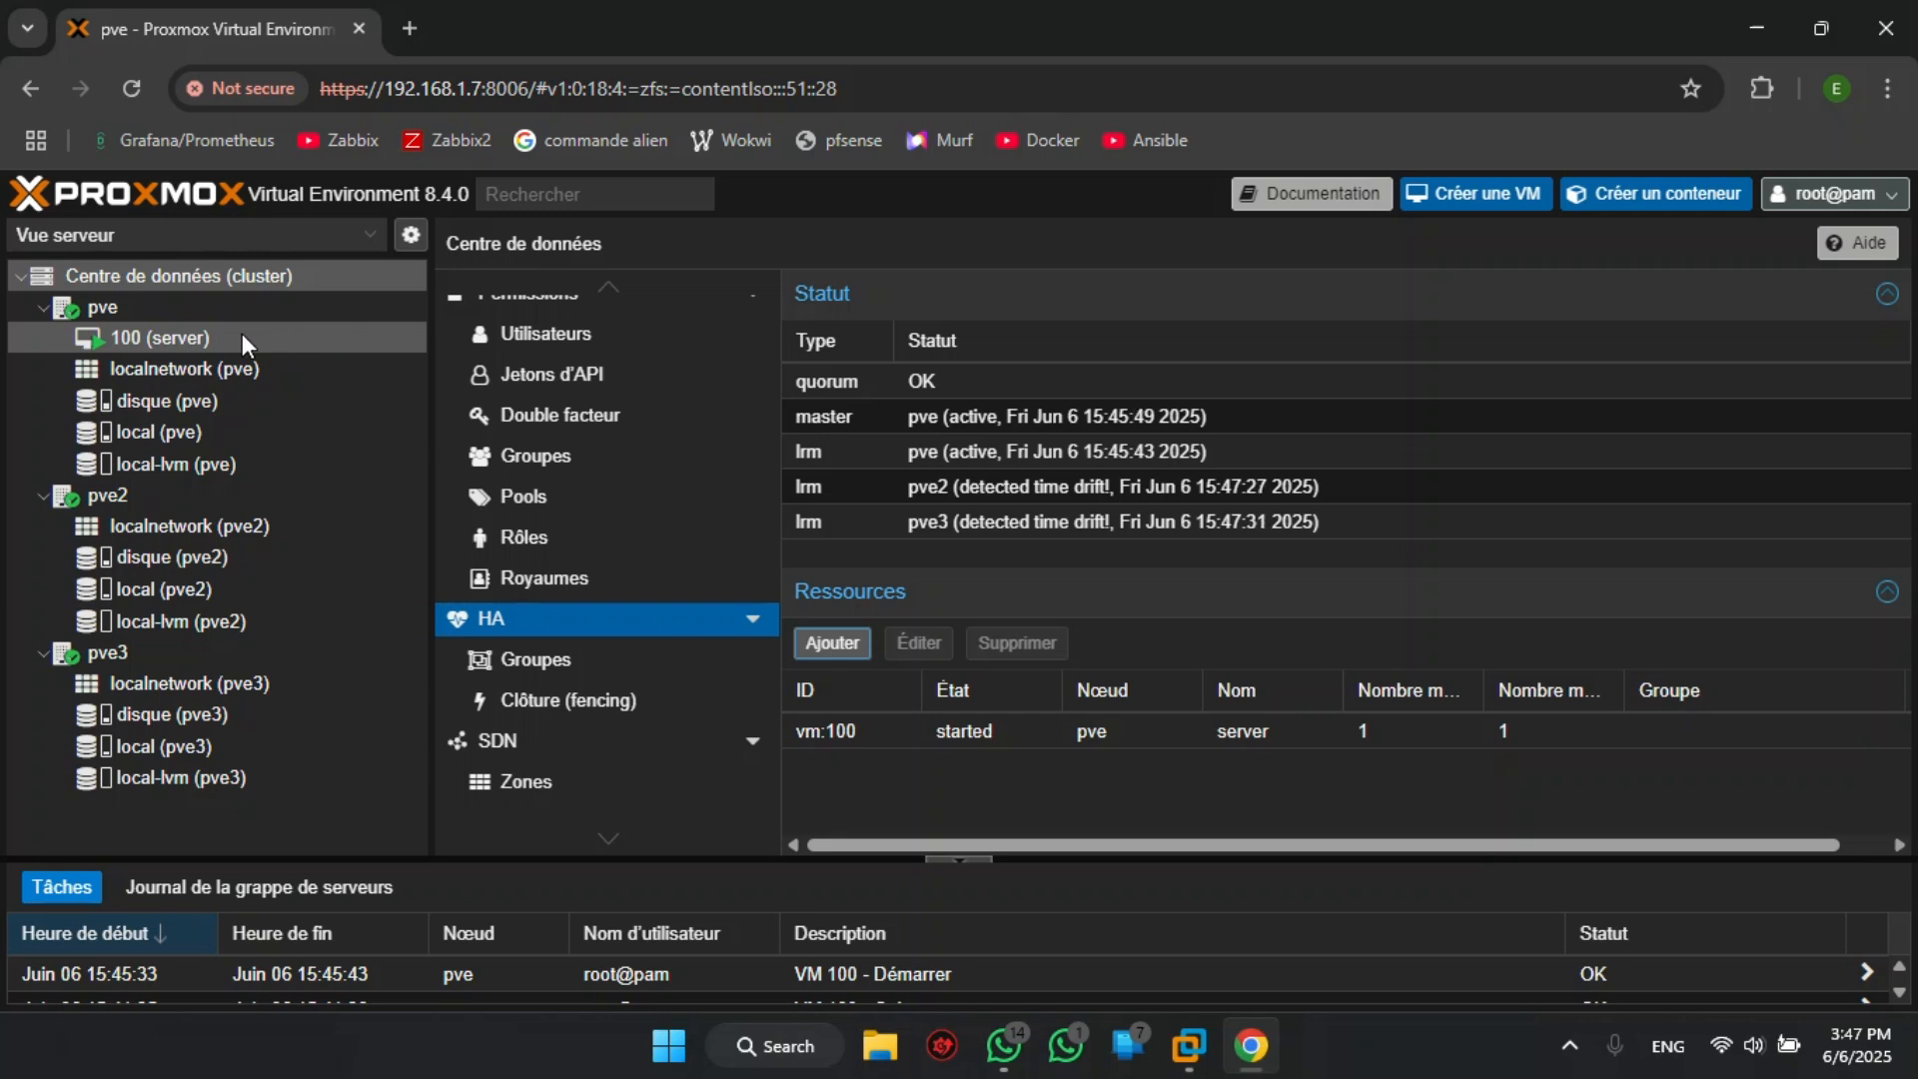
- Open pve2's web interface at 192.168.1.12:8006 in a new browser tab, proceeding past the certificate warning
mouse_move(188, 339)
mouse_move(122, 336)
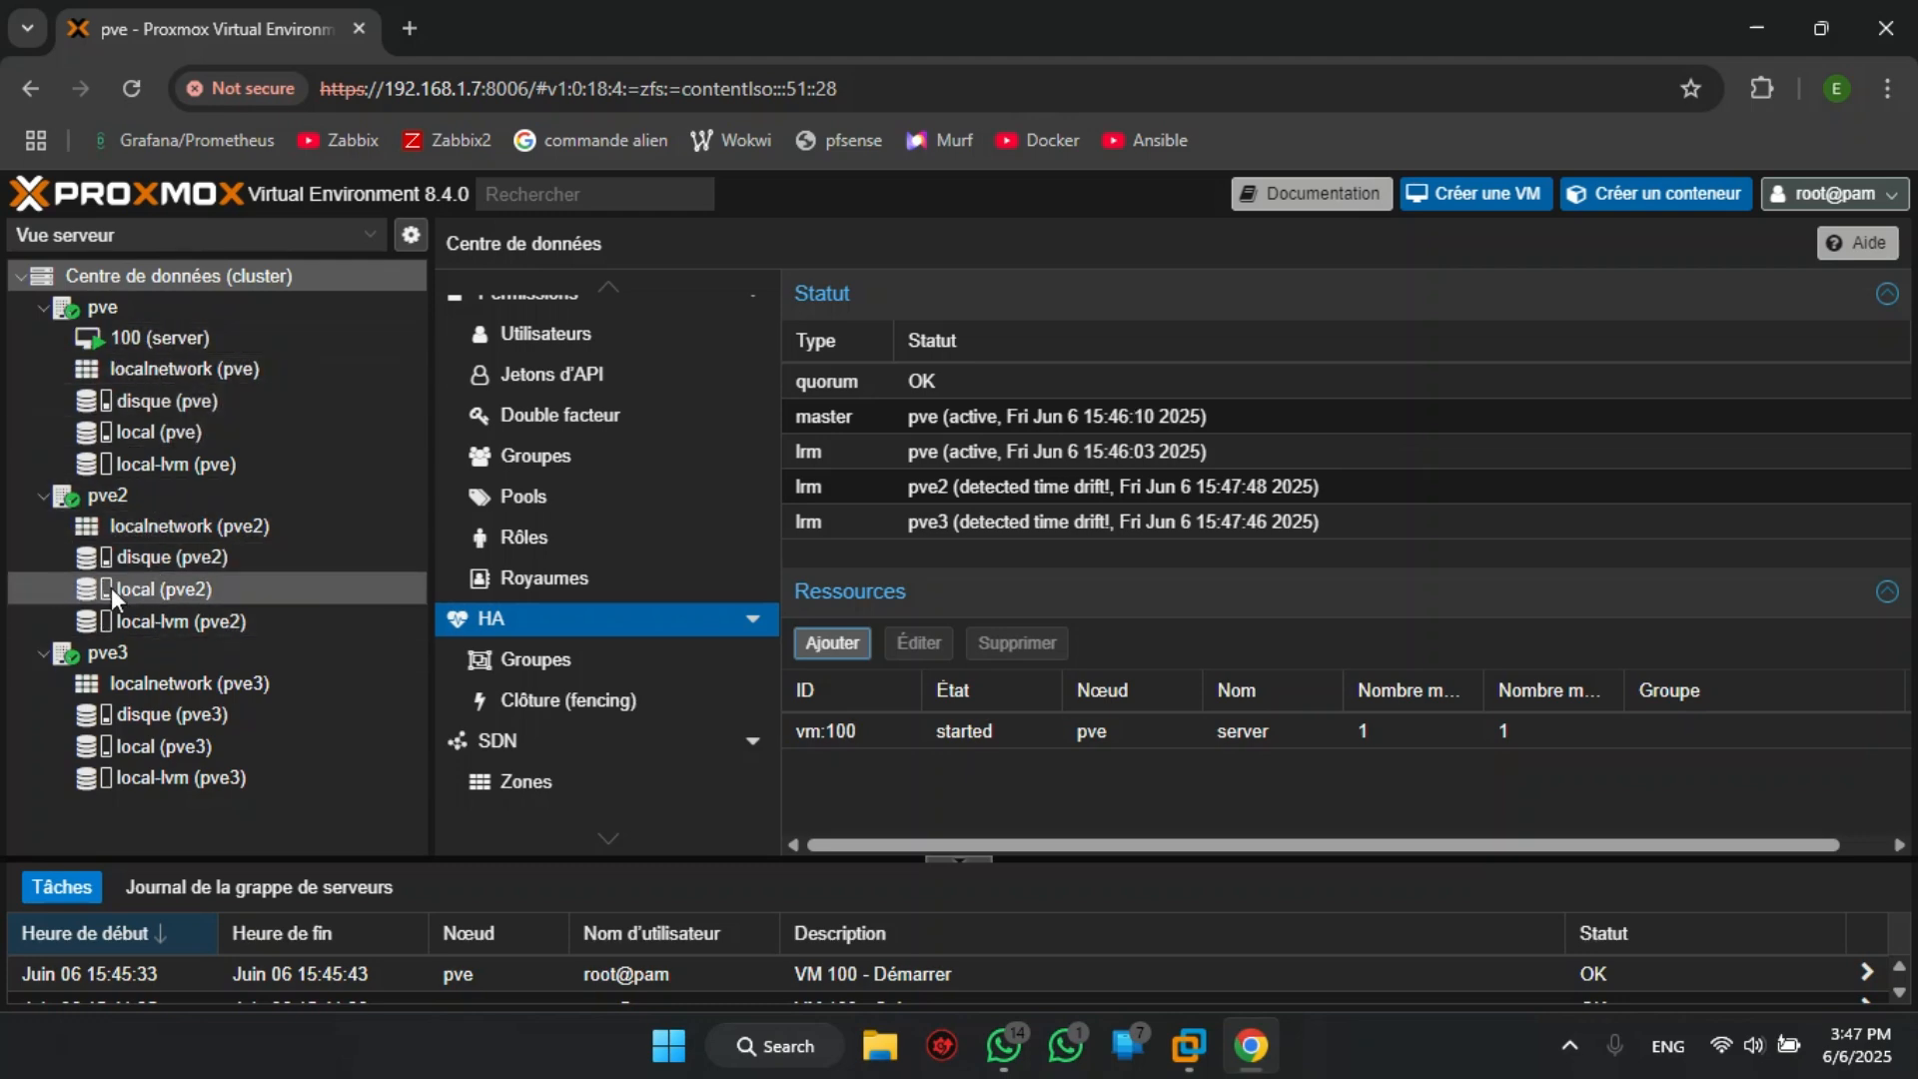
left_click(405, 28)
type("192.168.1.7:8006")
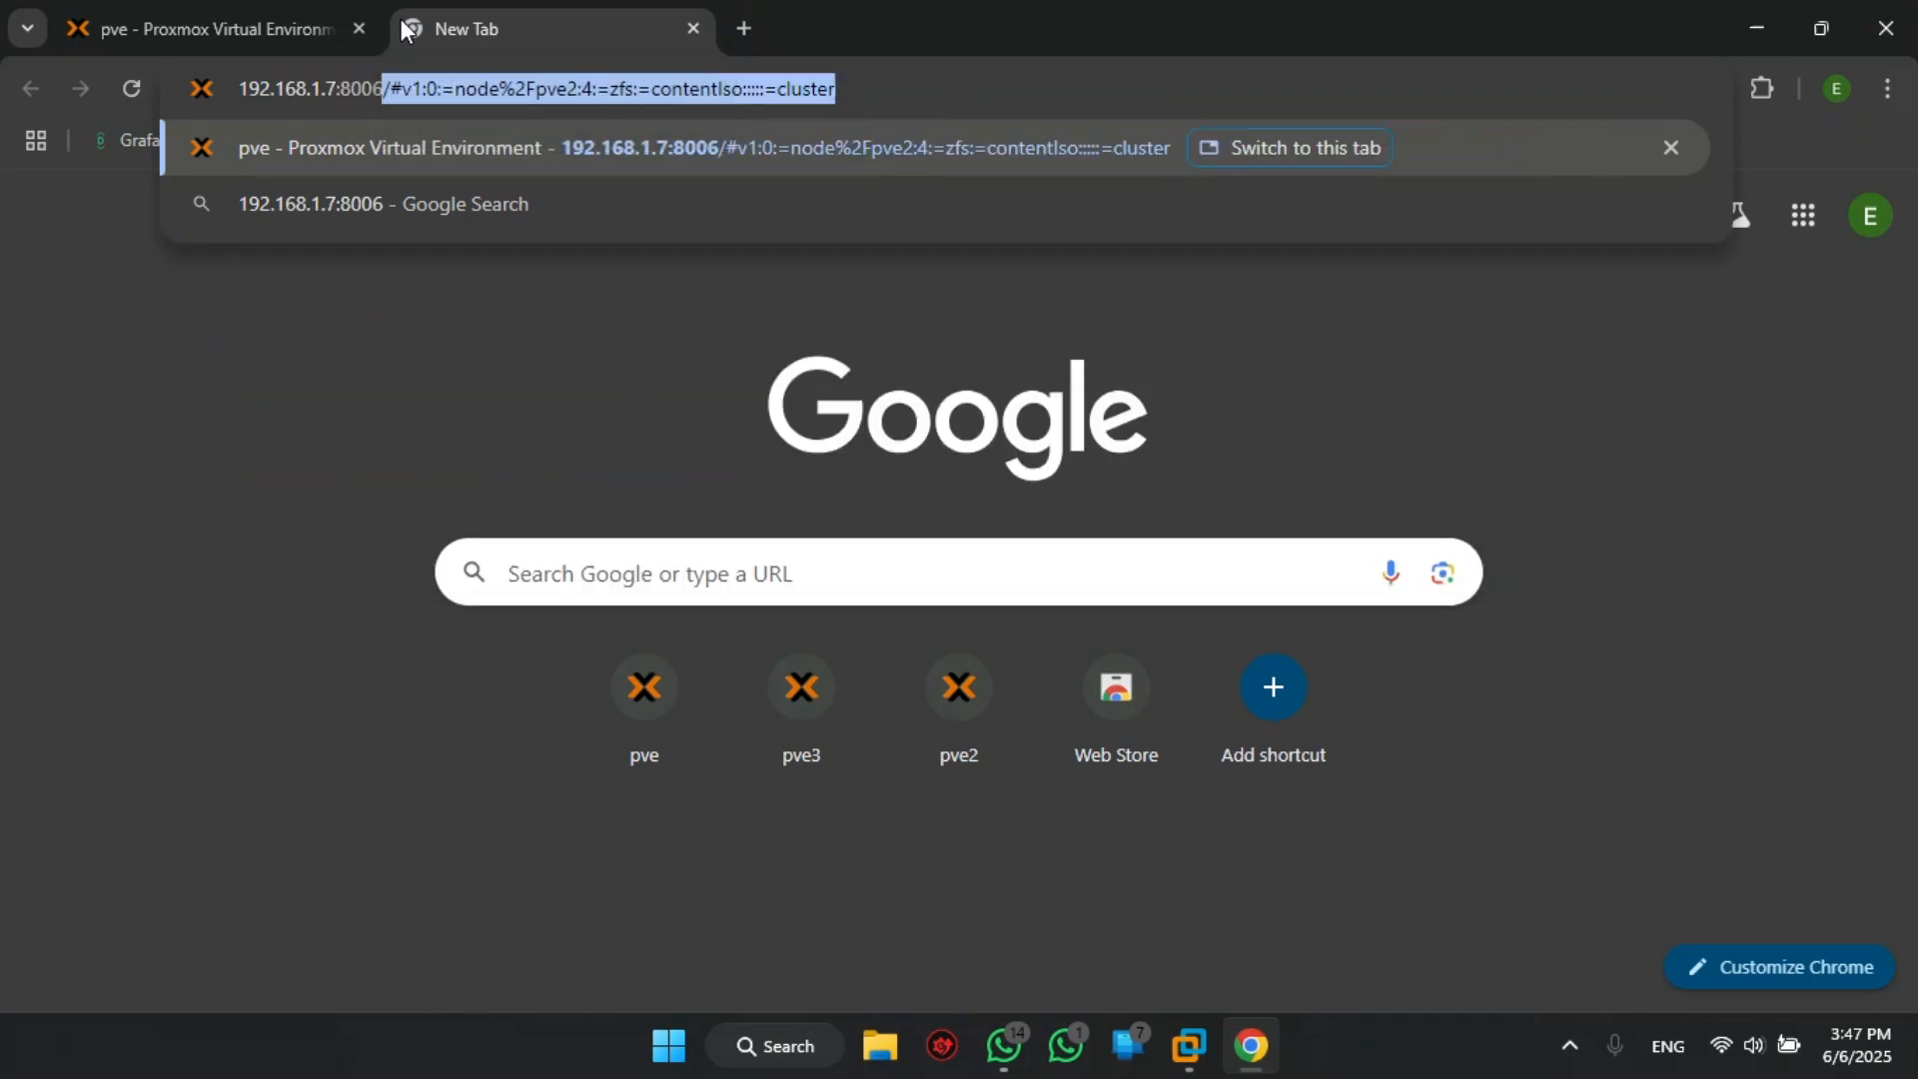
key("Left")
key("Left")
key("Left")
key("Left")
key("BackSpace")
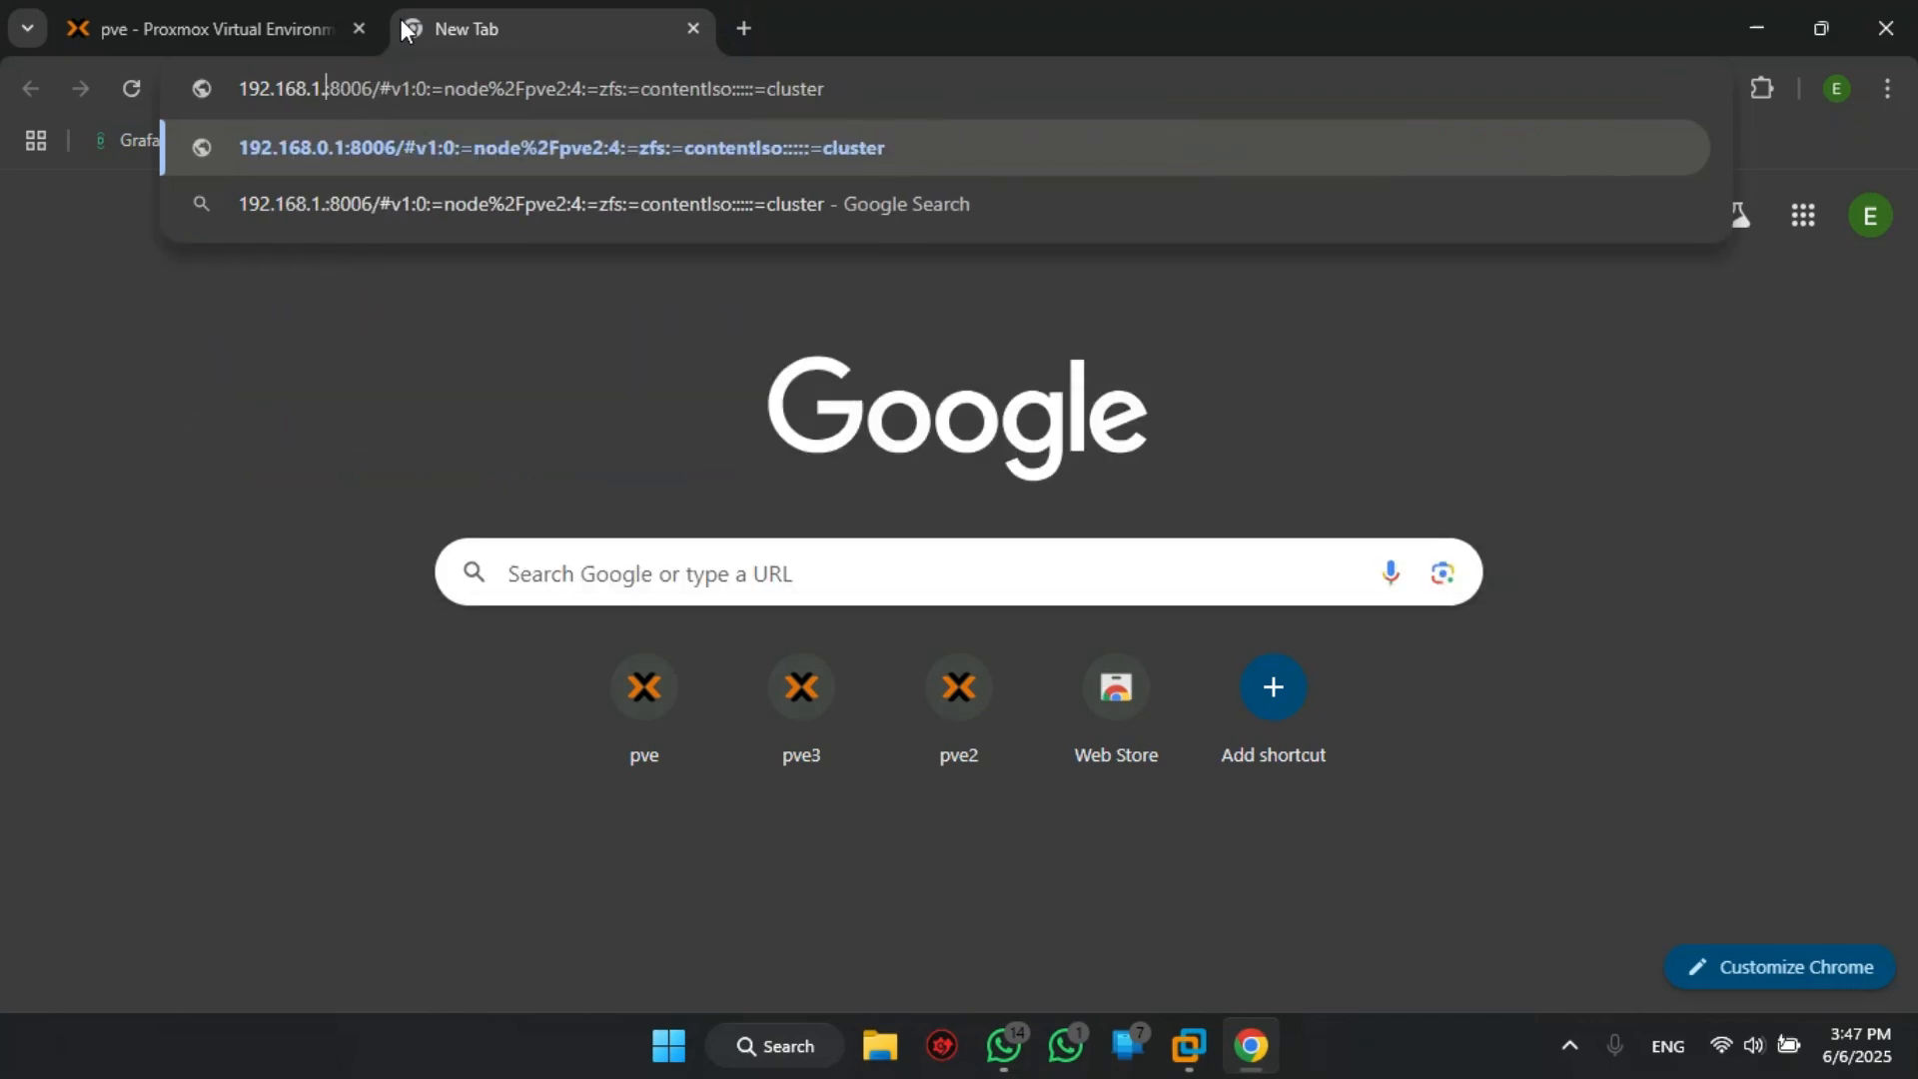
type("12")
key("Return")
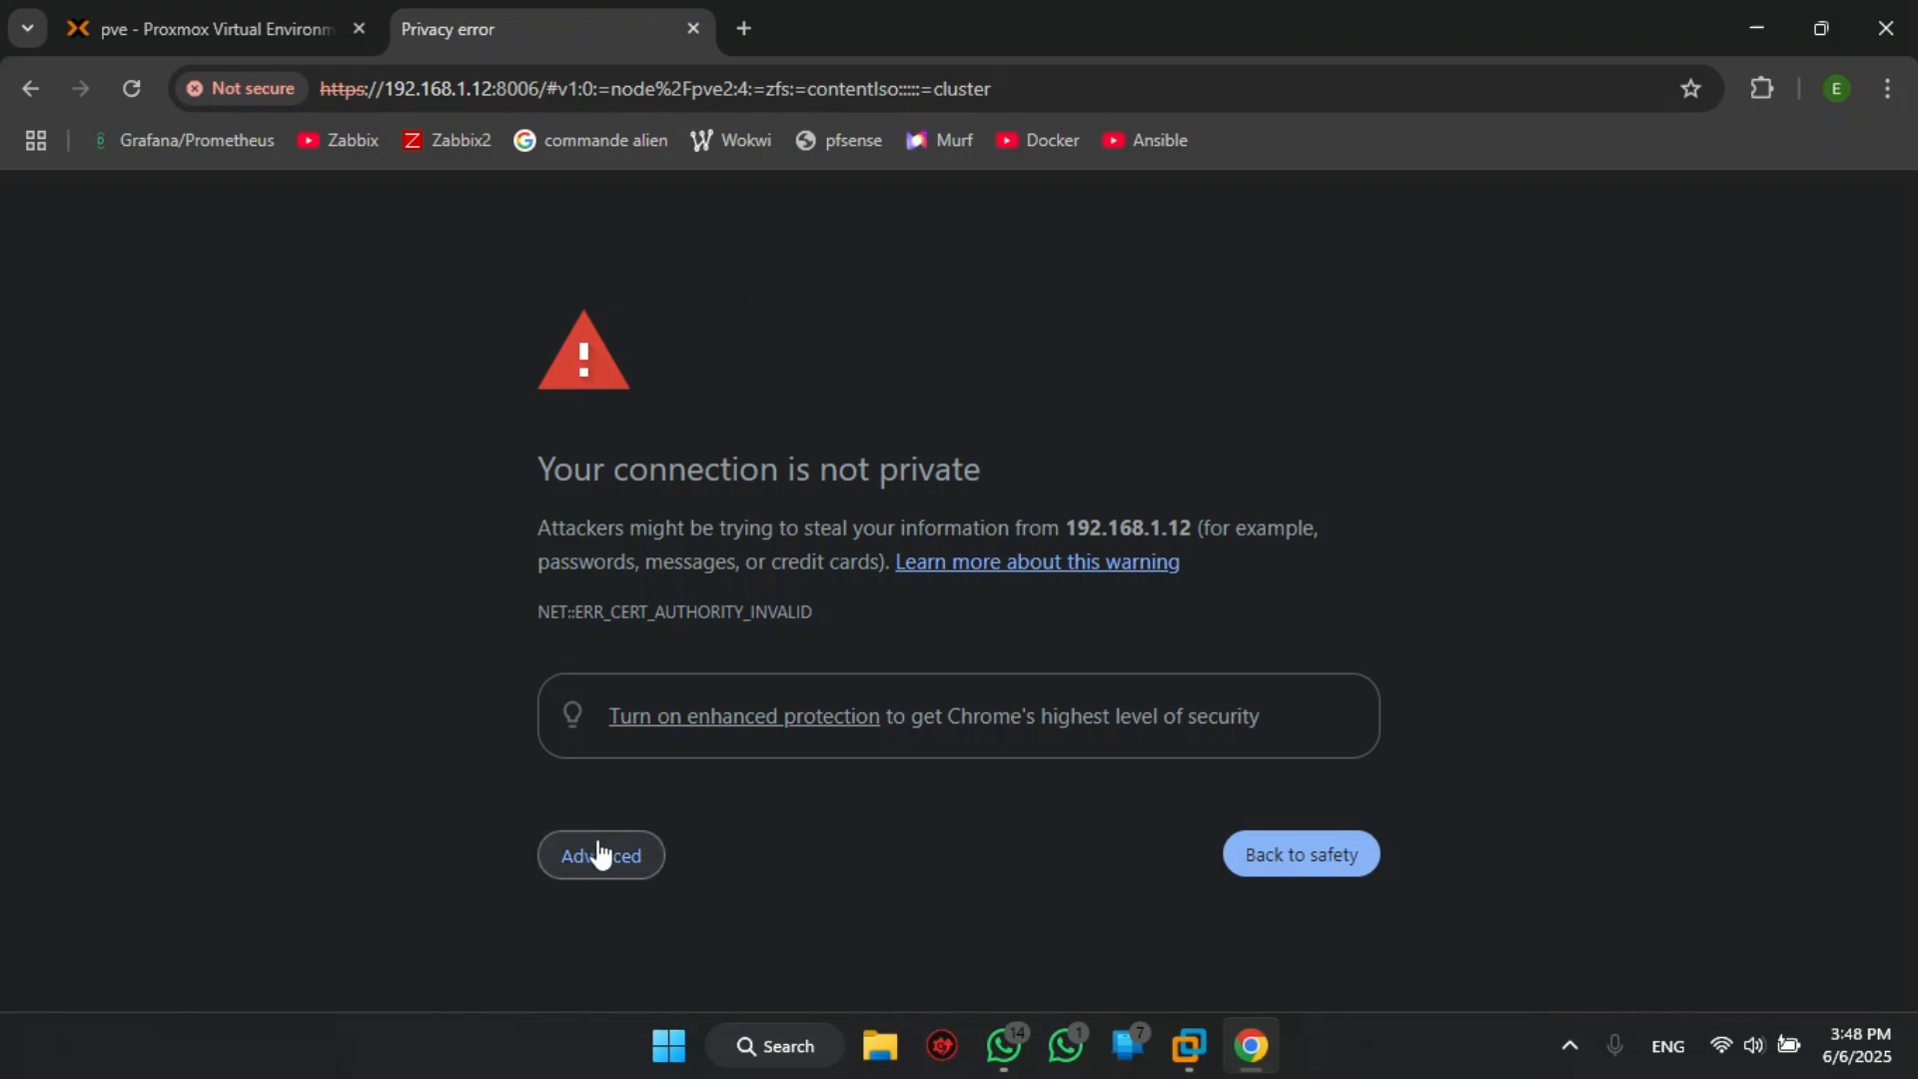
left_click(602, 856)
scroll(602, 856, "down", 2)
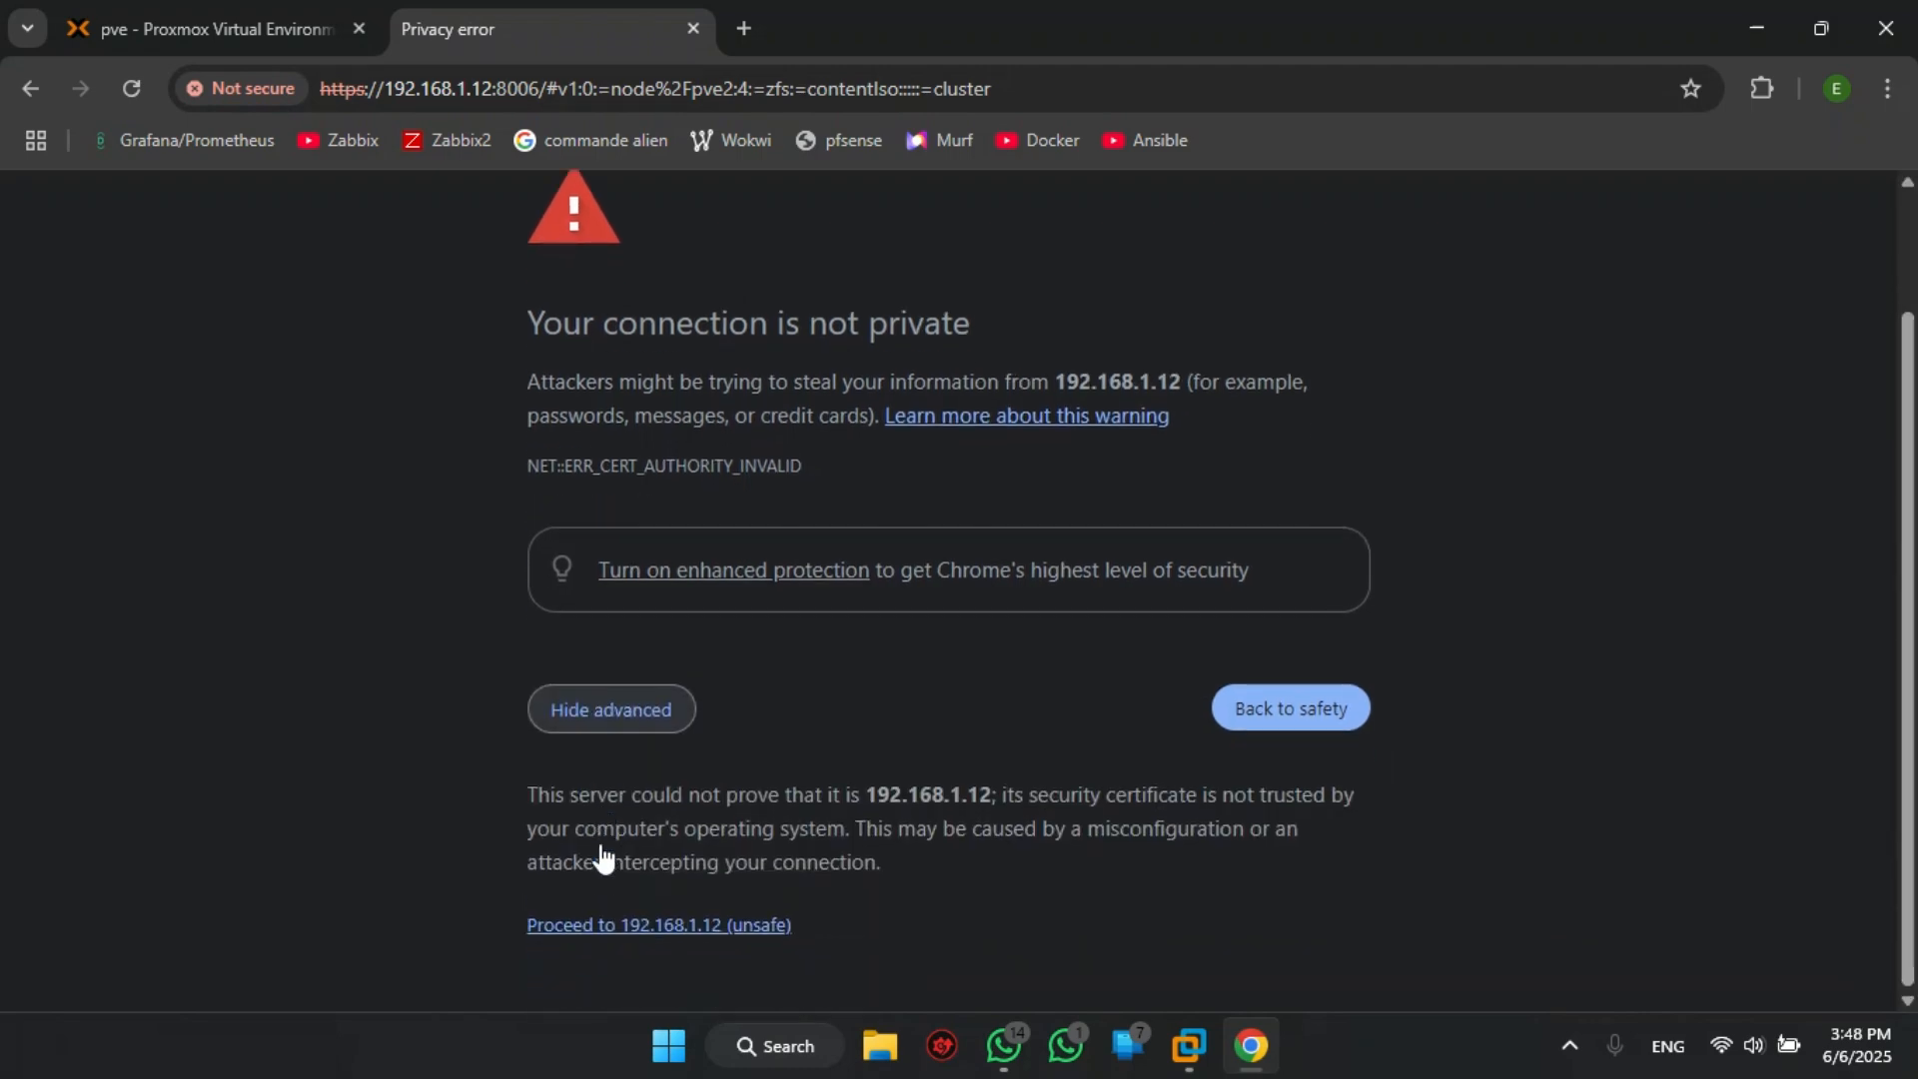
left_click(677, 922)
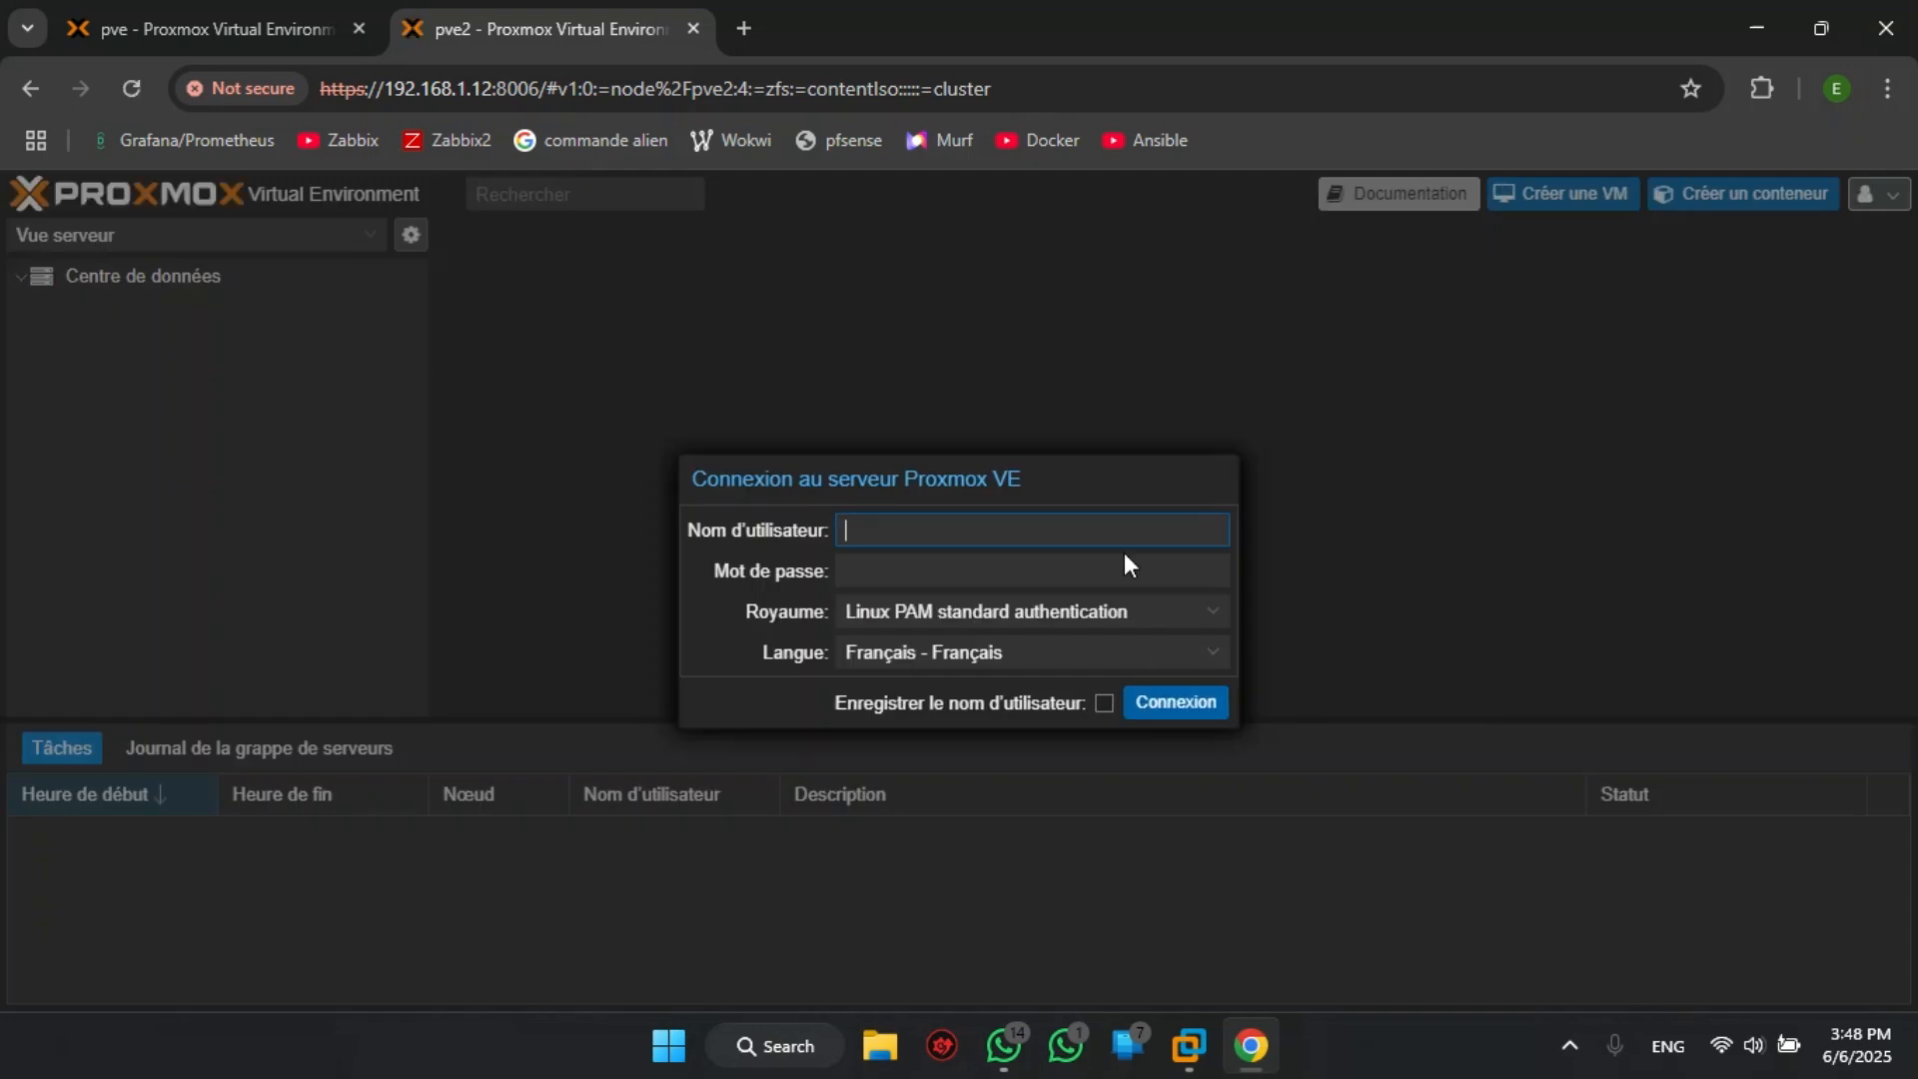
- Log in to pve2 as root with the account password and expand the pve and pve3 nodes in the server tree
type("root")
key("Tab")
type("********")
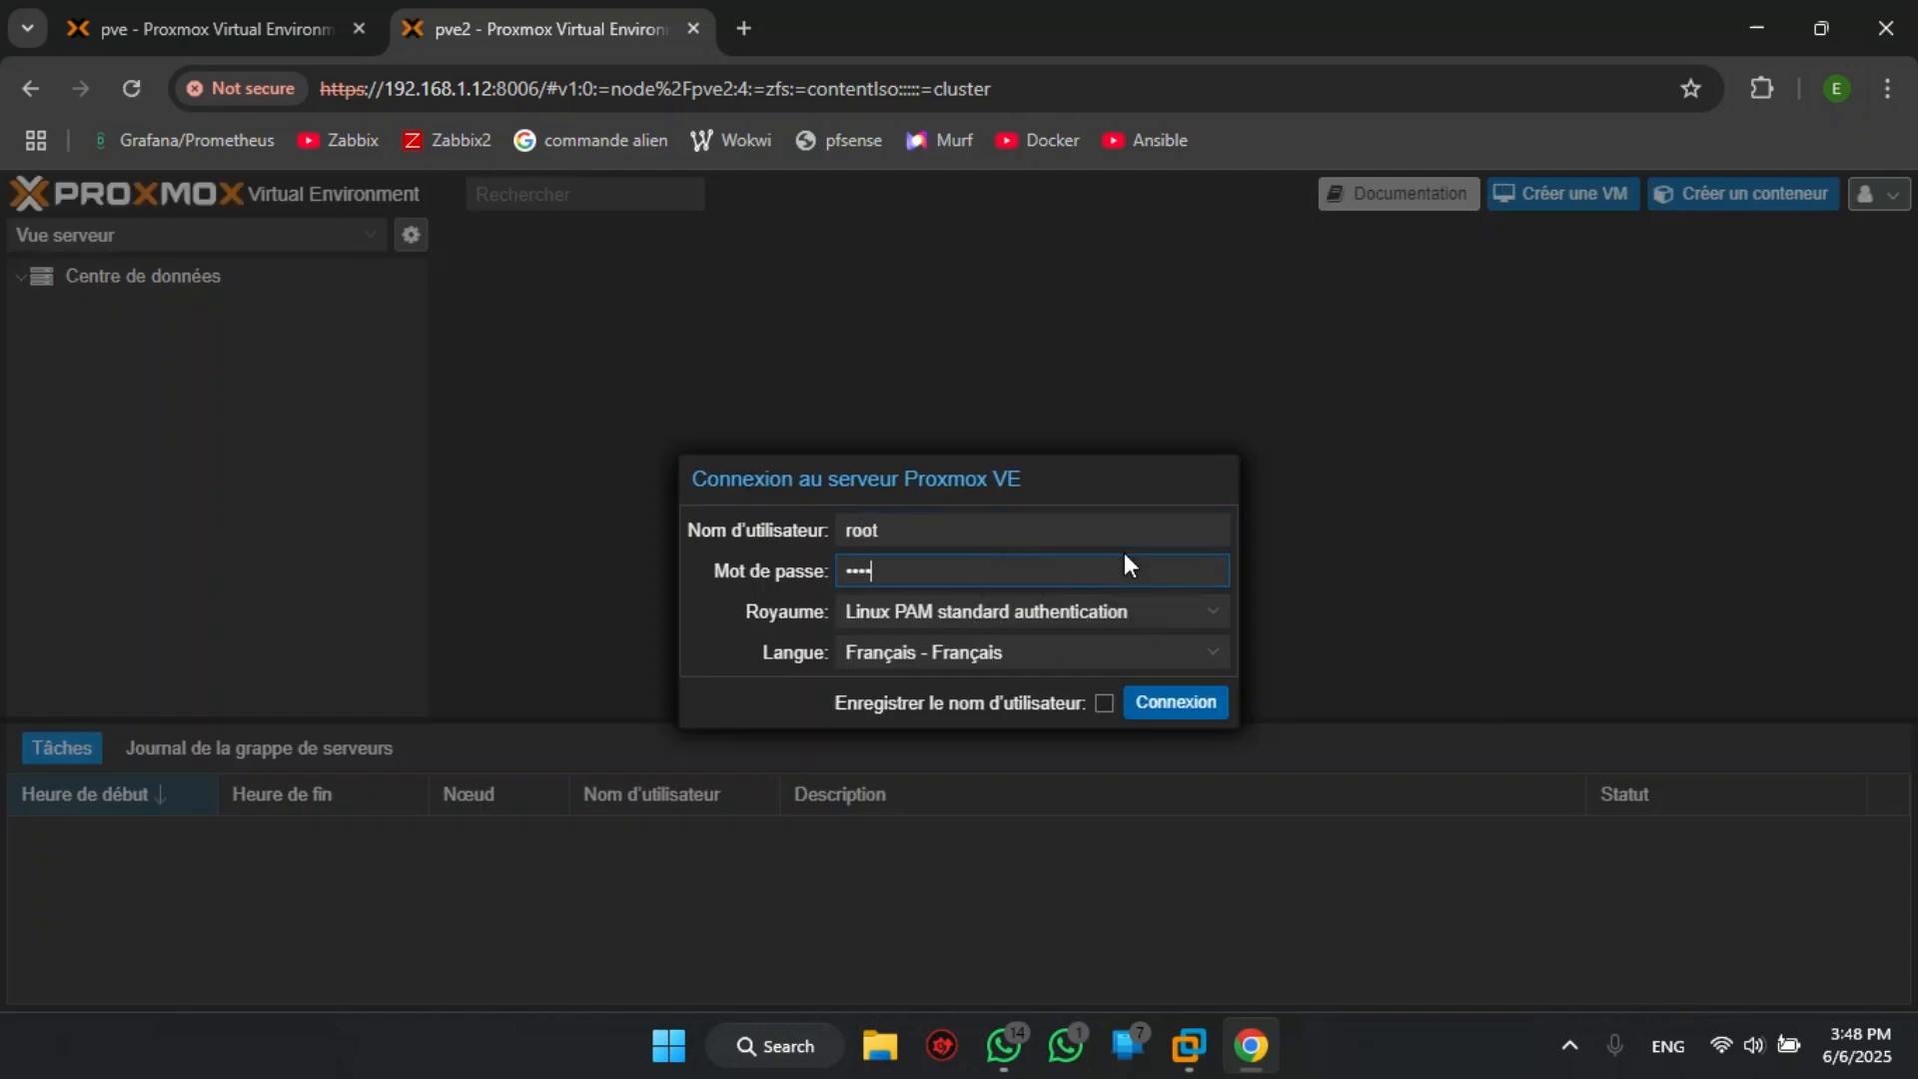
key("Return")
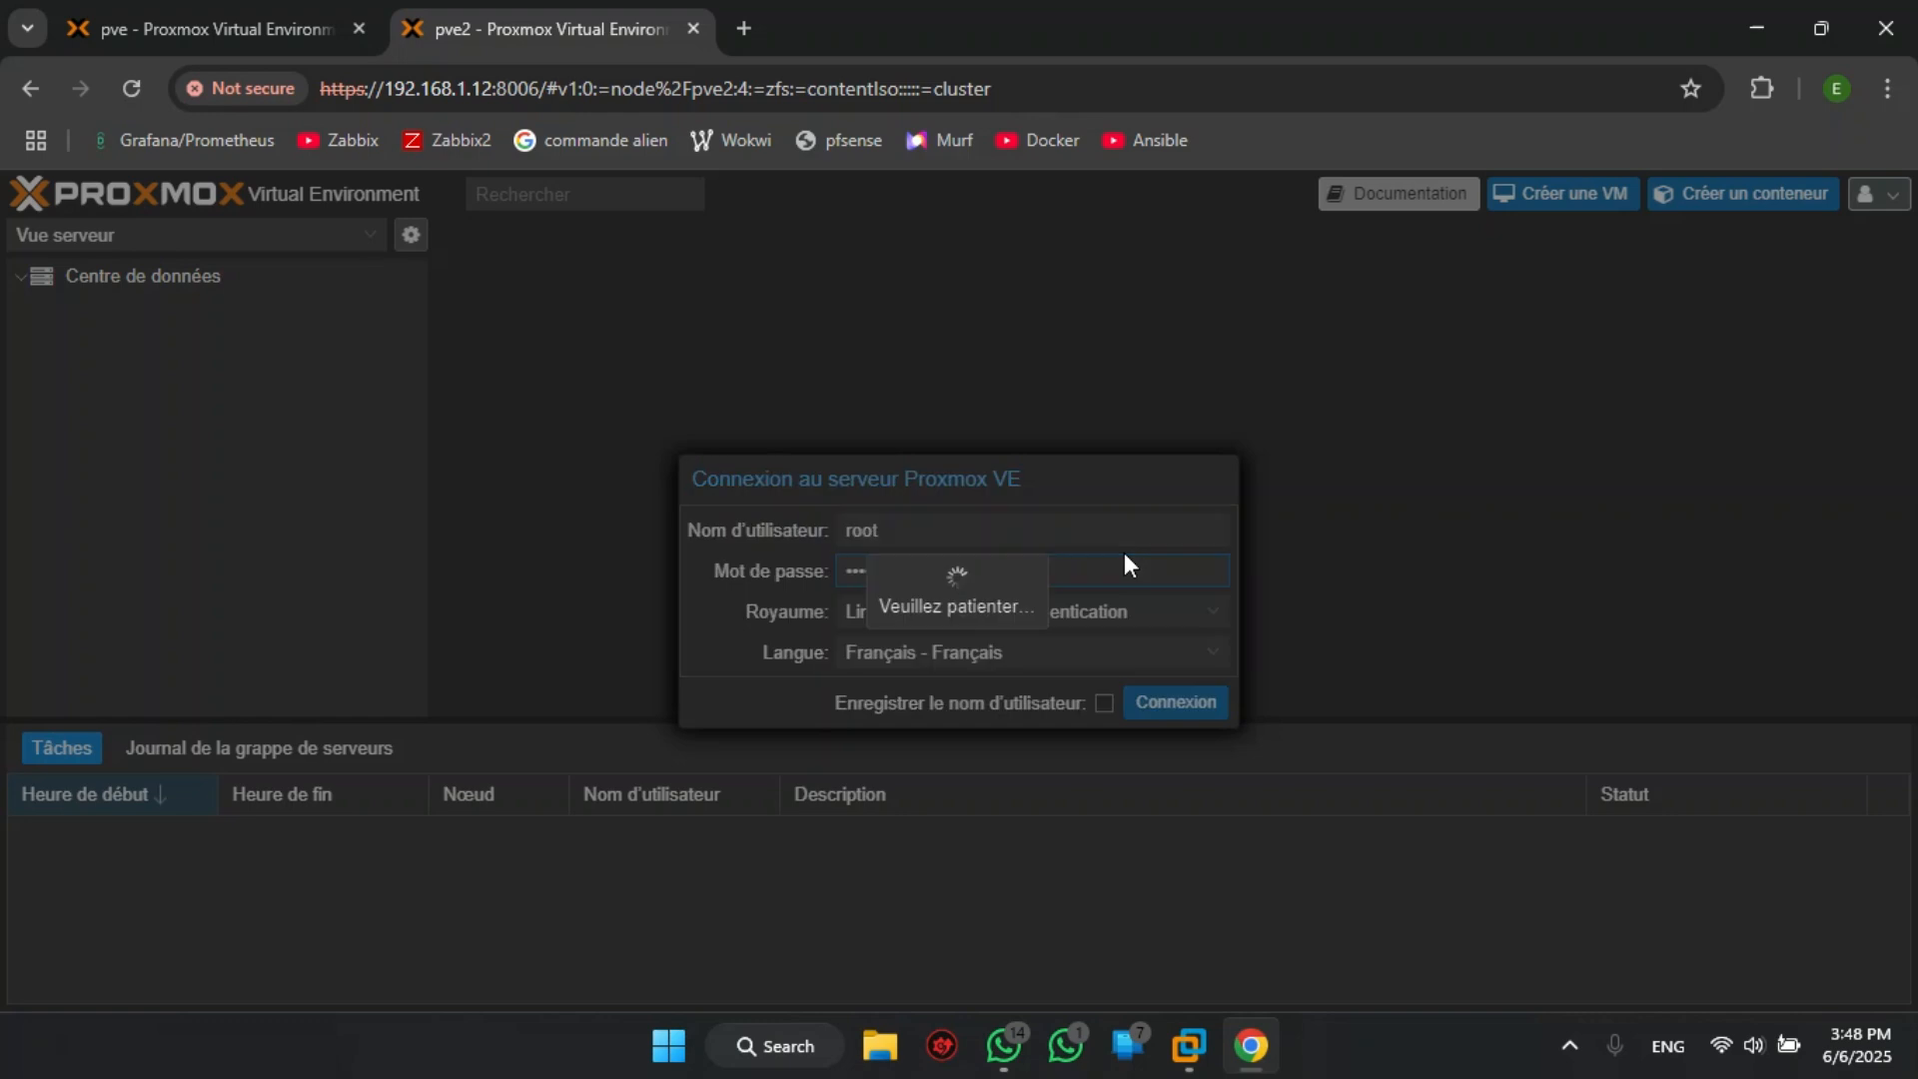
left_click(961, 650)
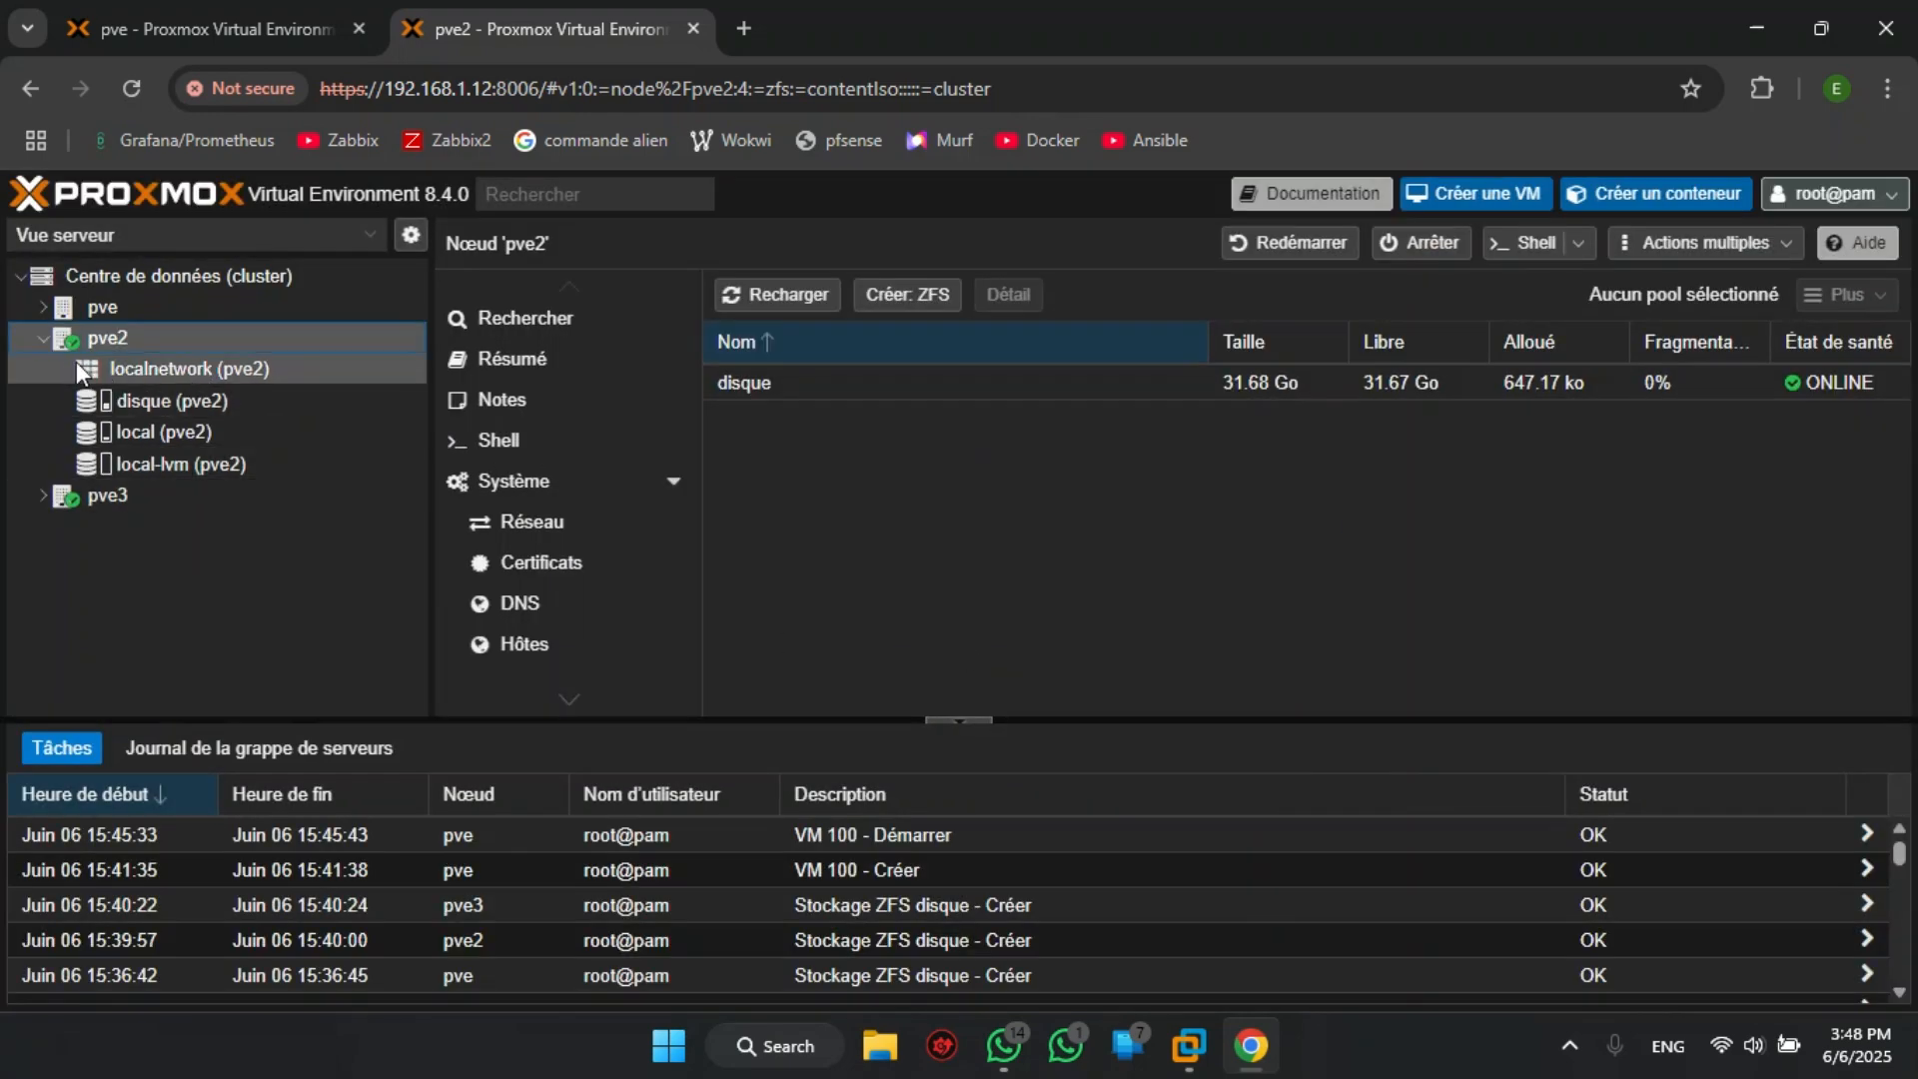
left_click(43, 307)
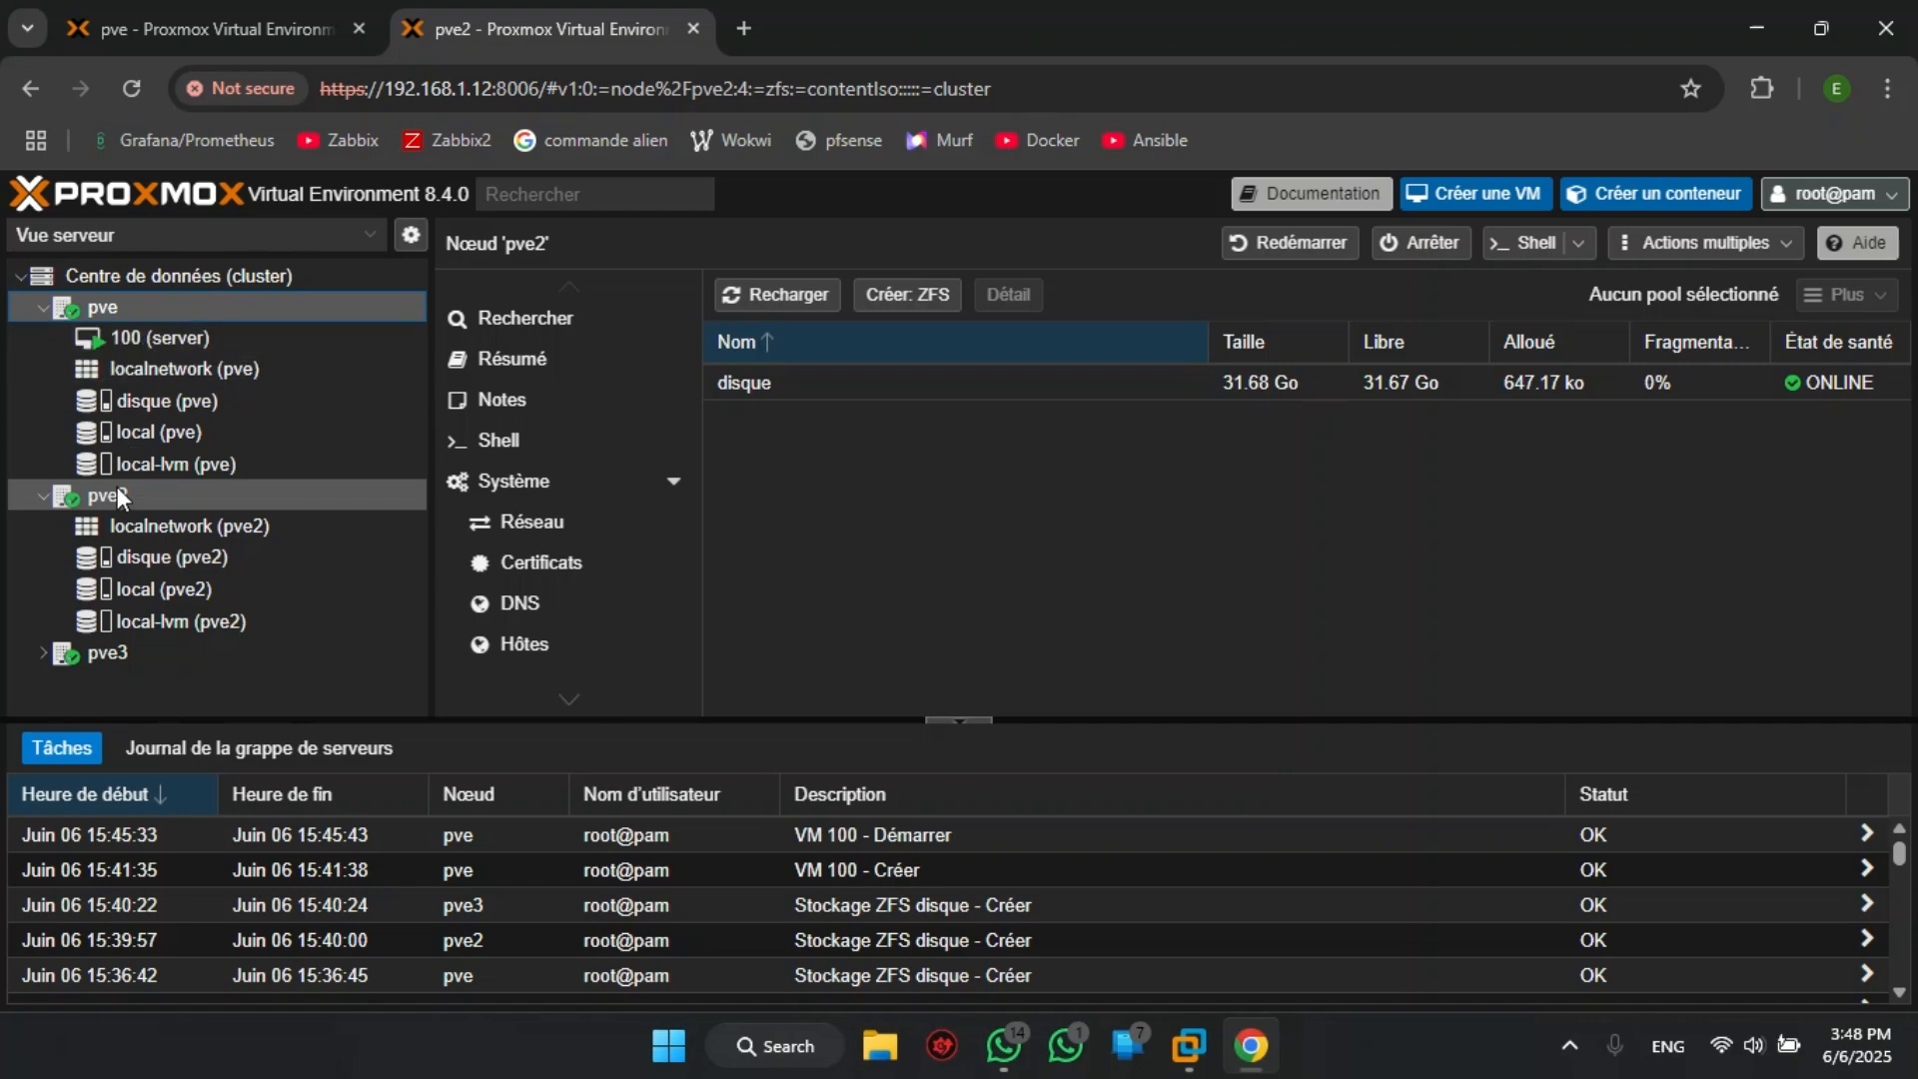
left_click(43, 654)
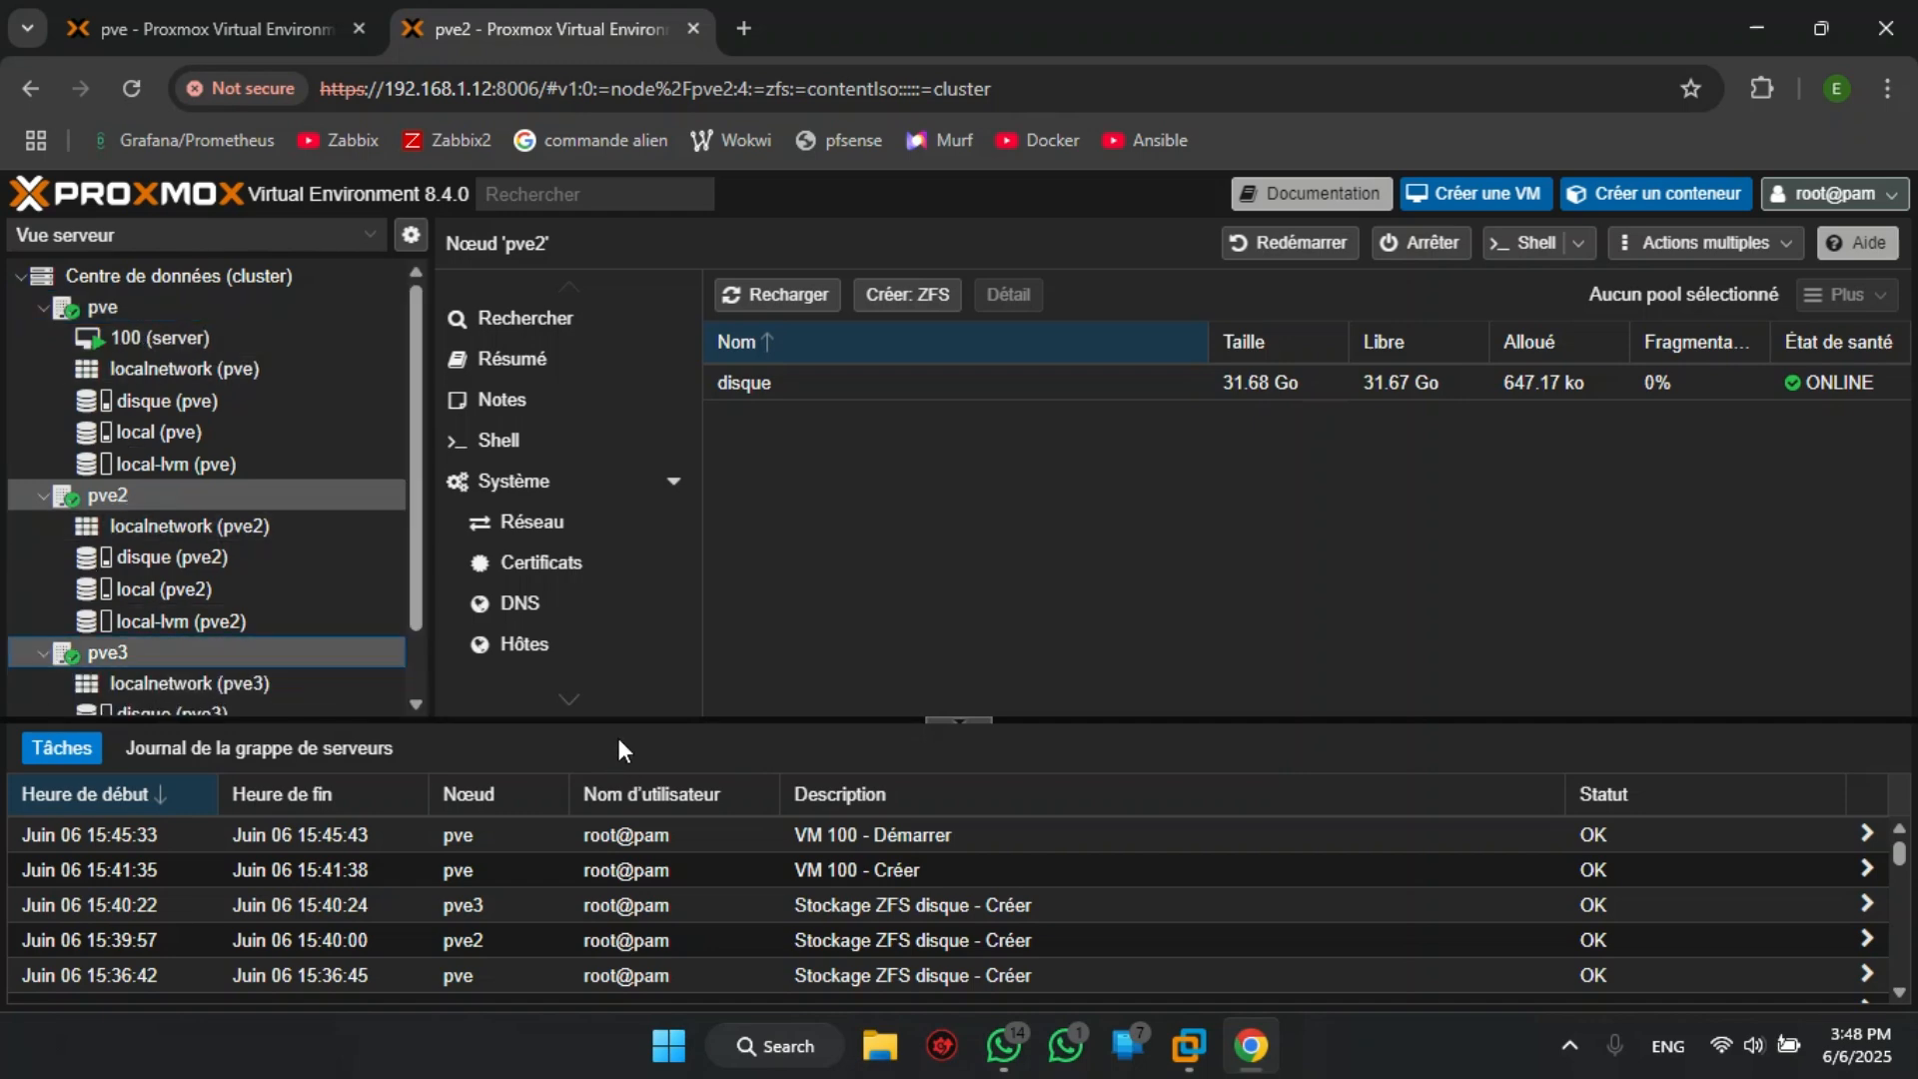
left_click_drag(621, 720, 626, 867)
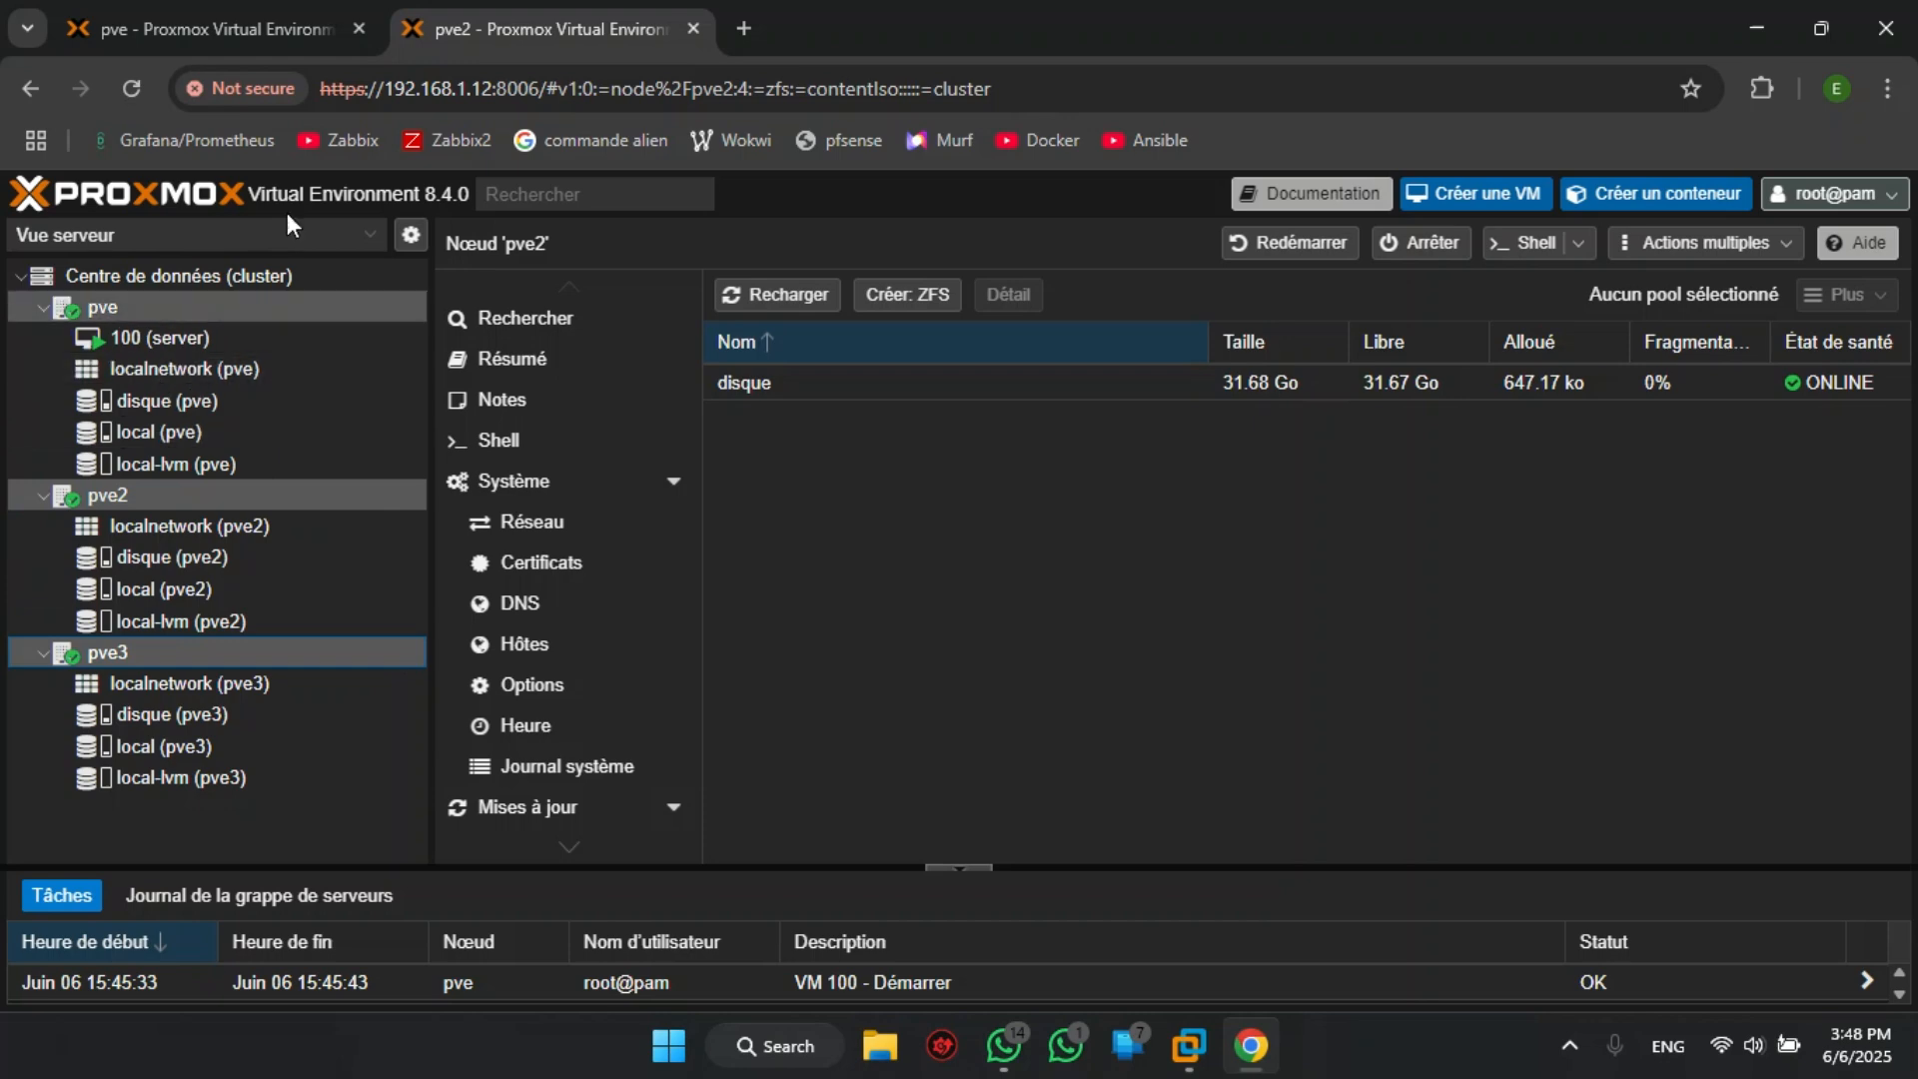
- Shut down node pve by running init 0 in its shell from the first tab, then close the console
left_click(285, 44)
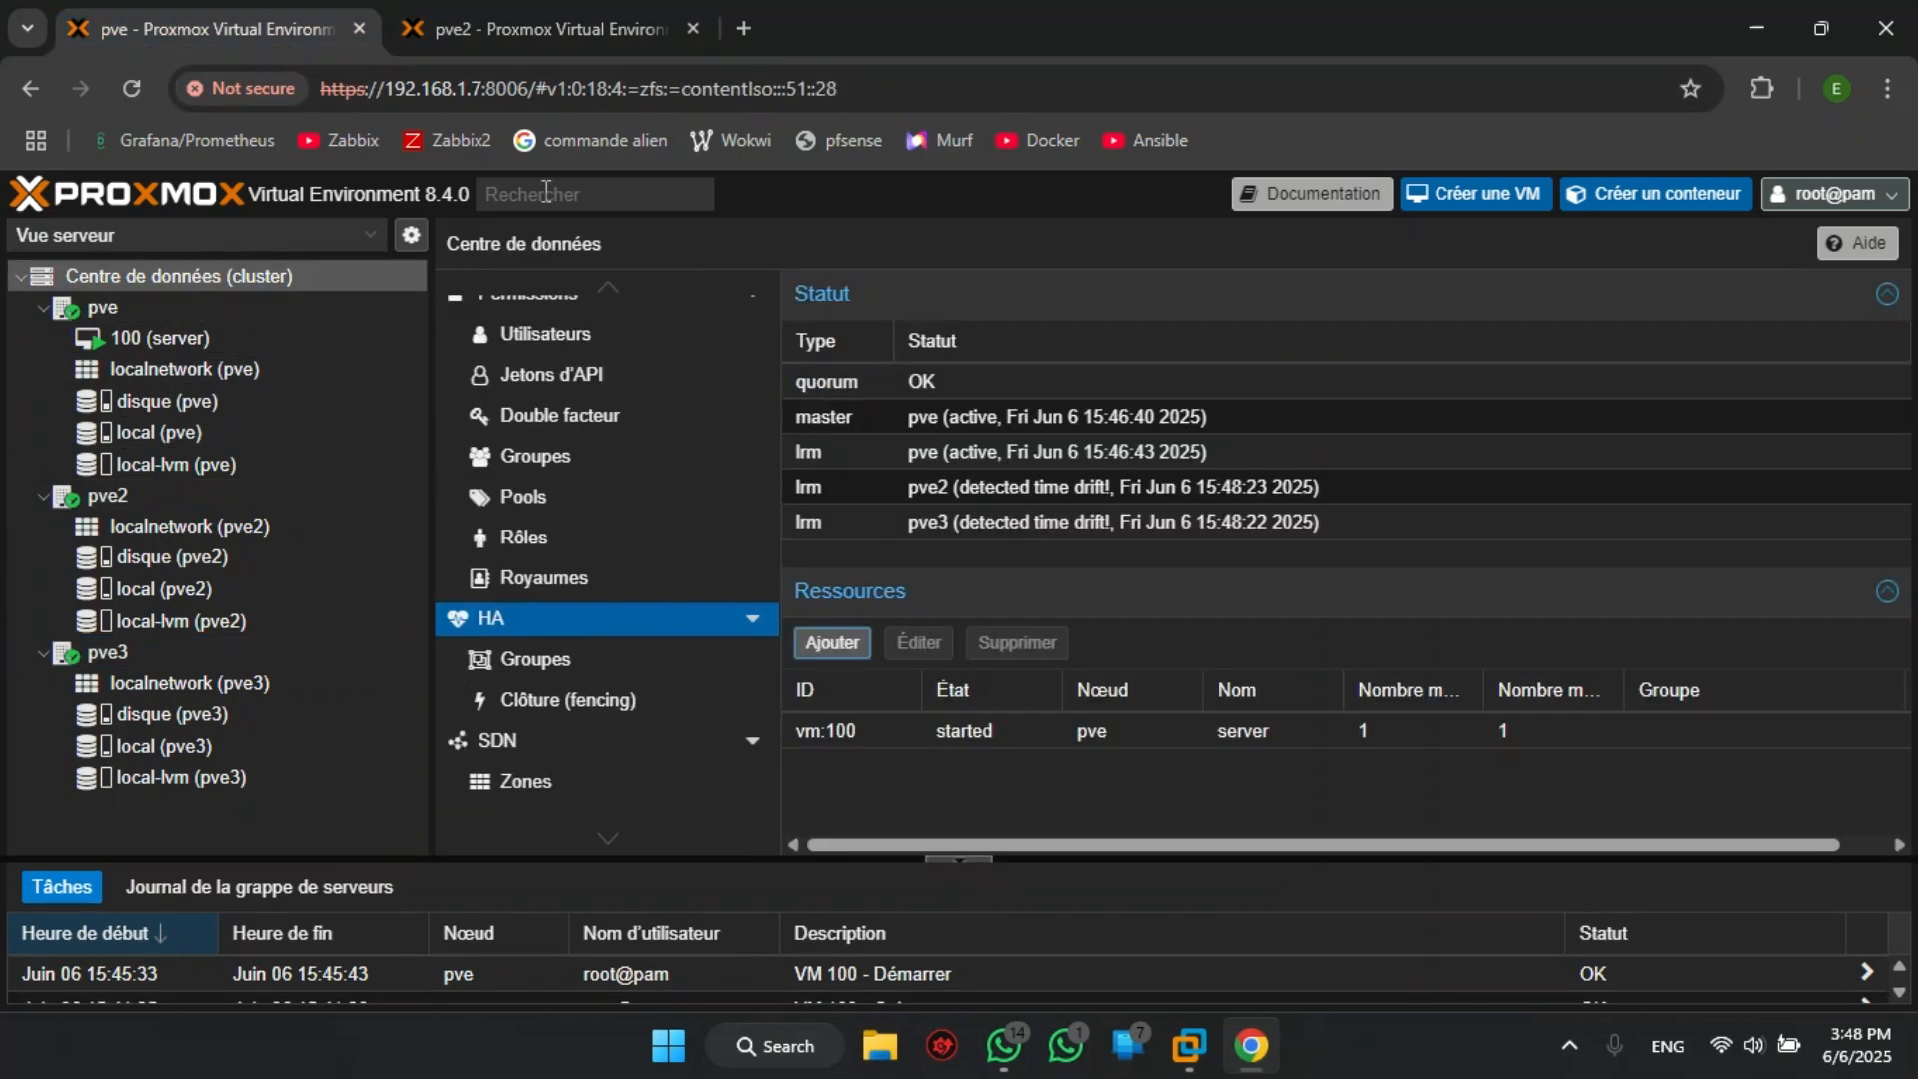
left_click(110, 308)
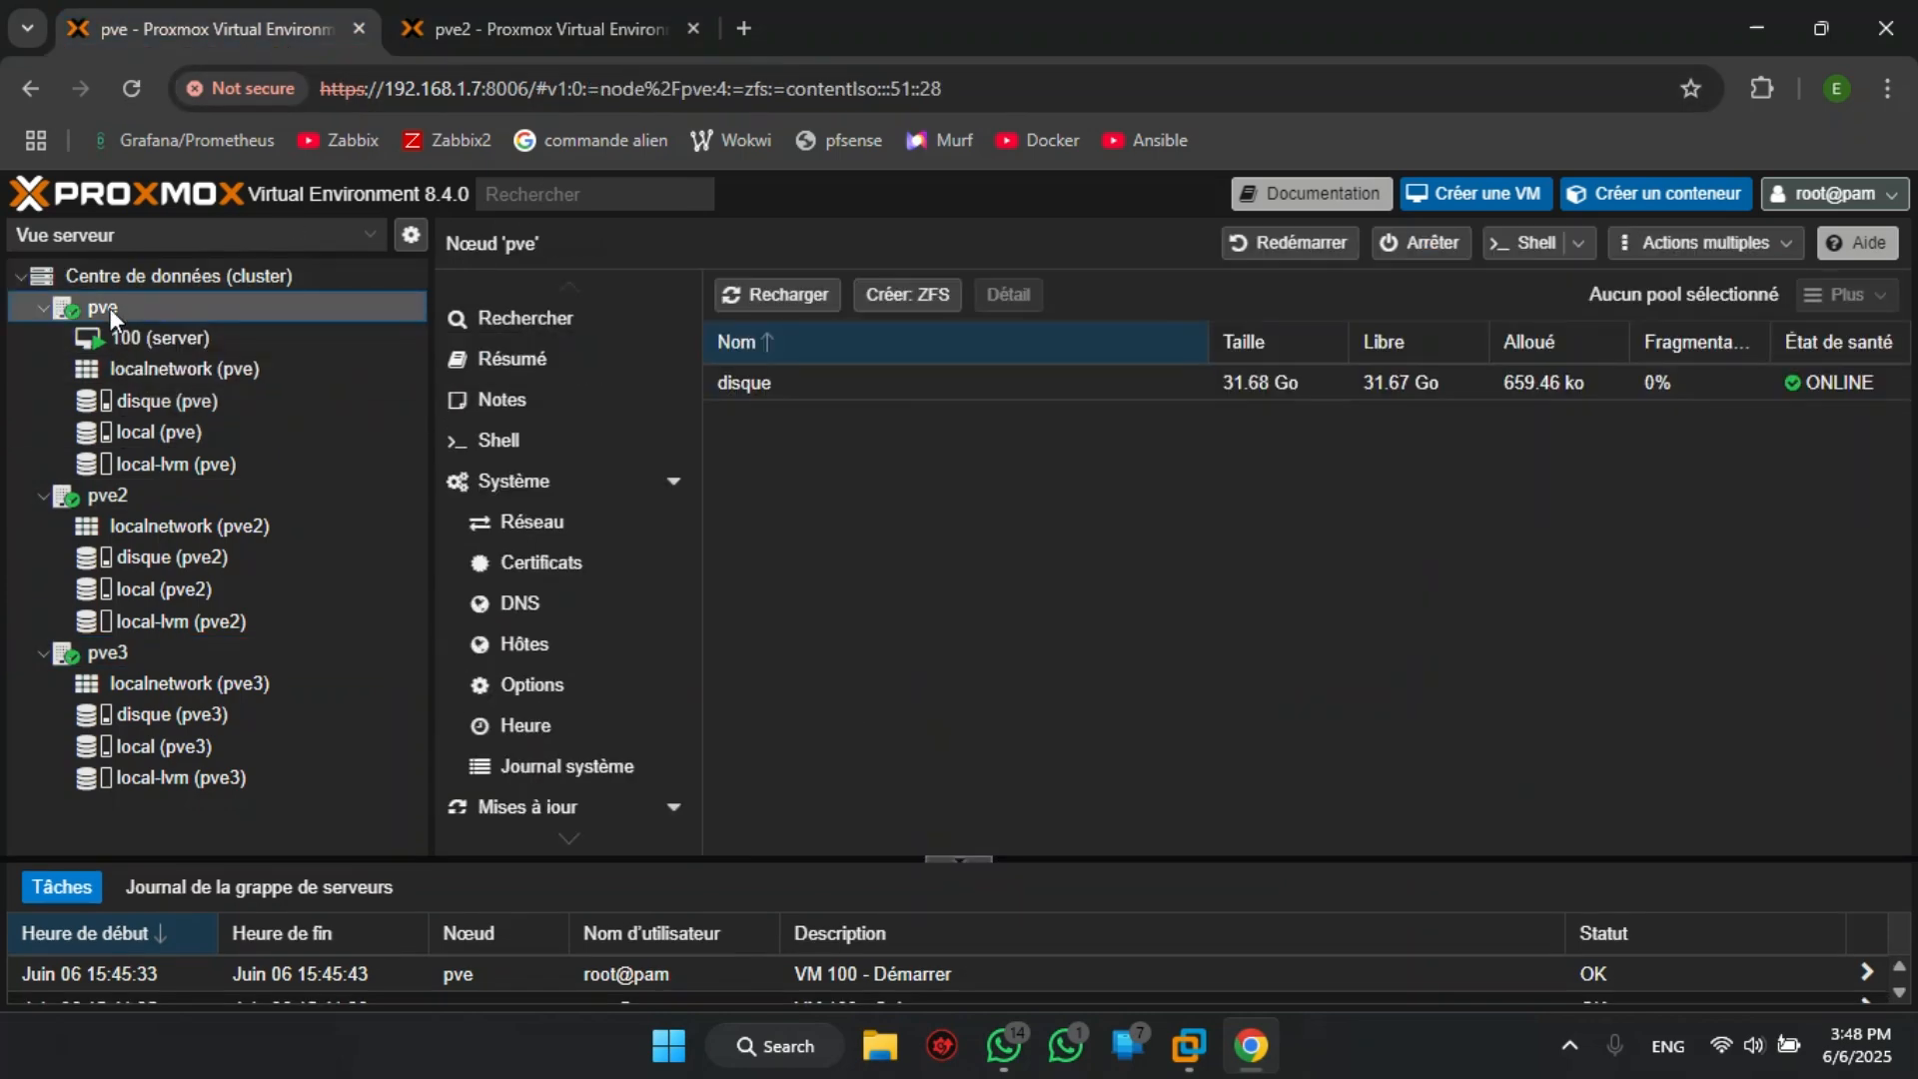
left_click(1498, 250)
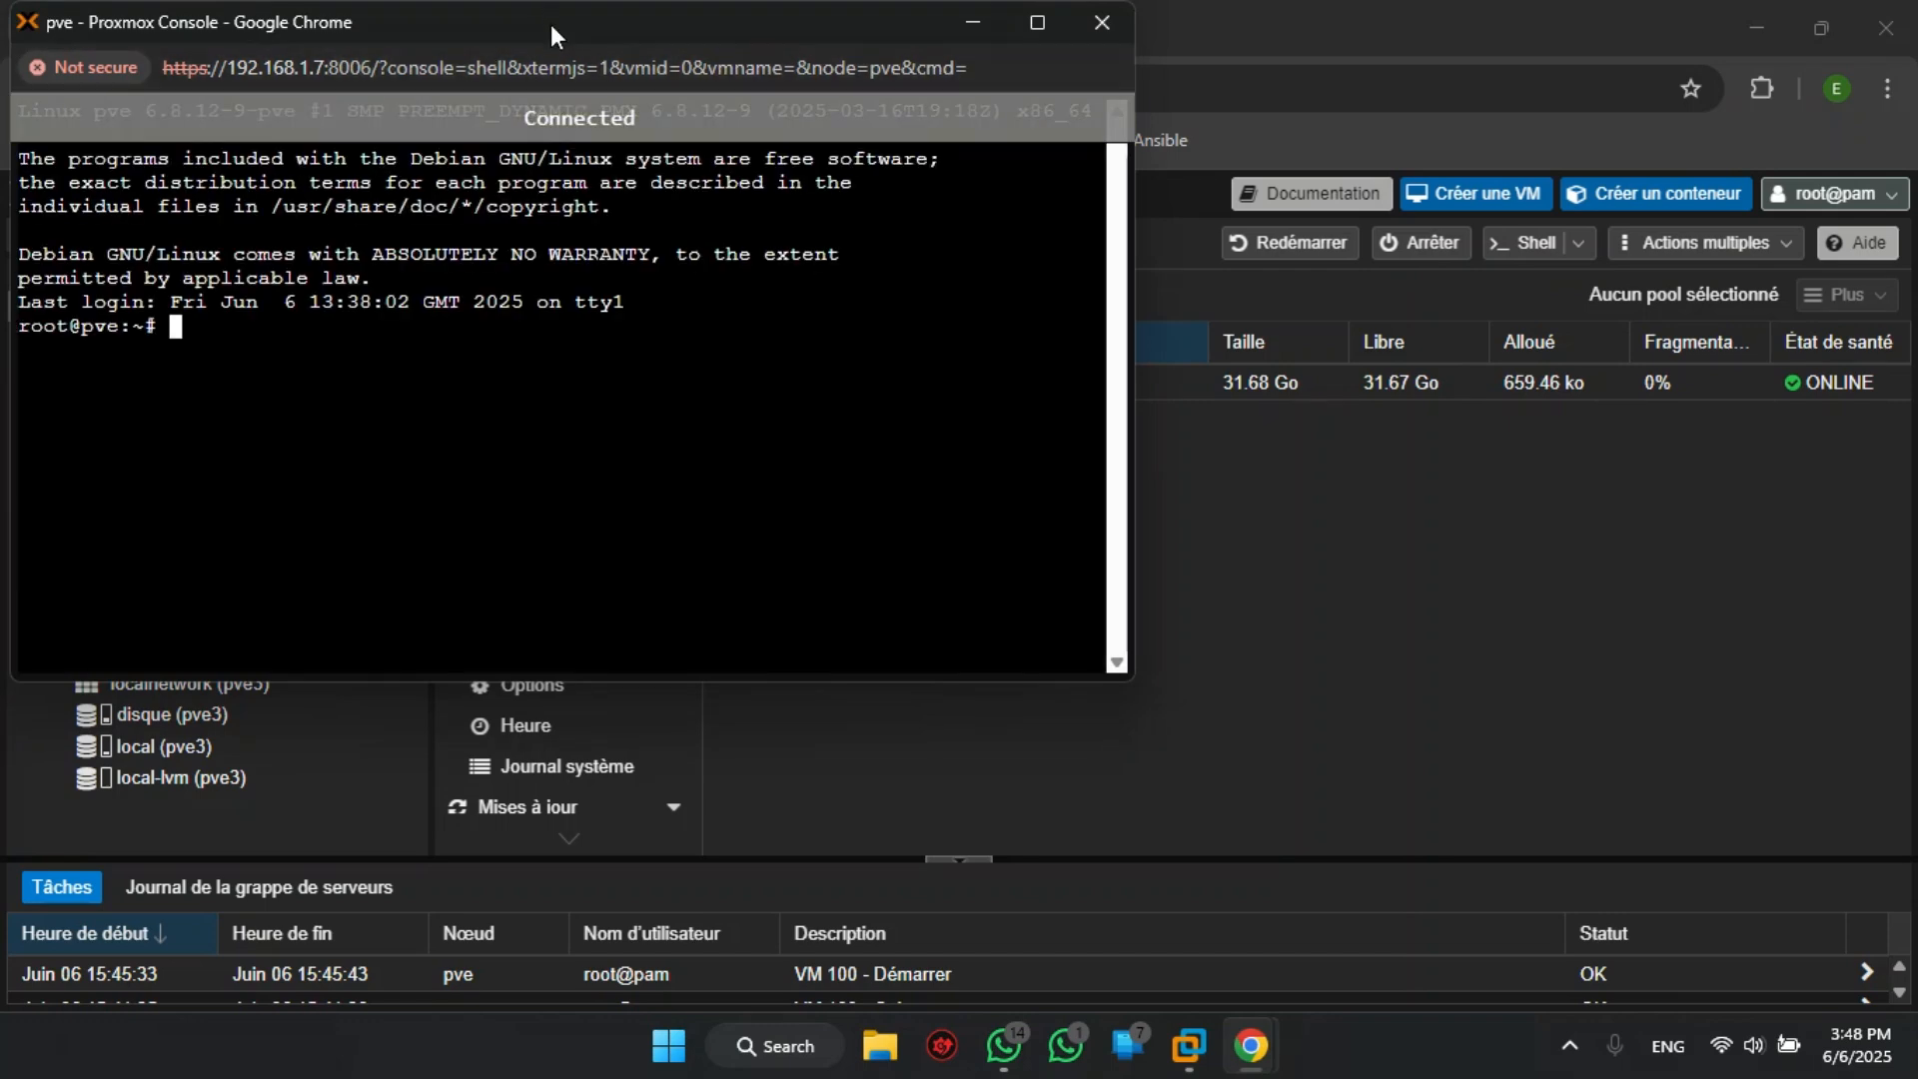
left_click_drag(549, 24, 1055, 124)
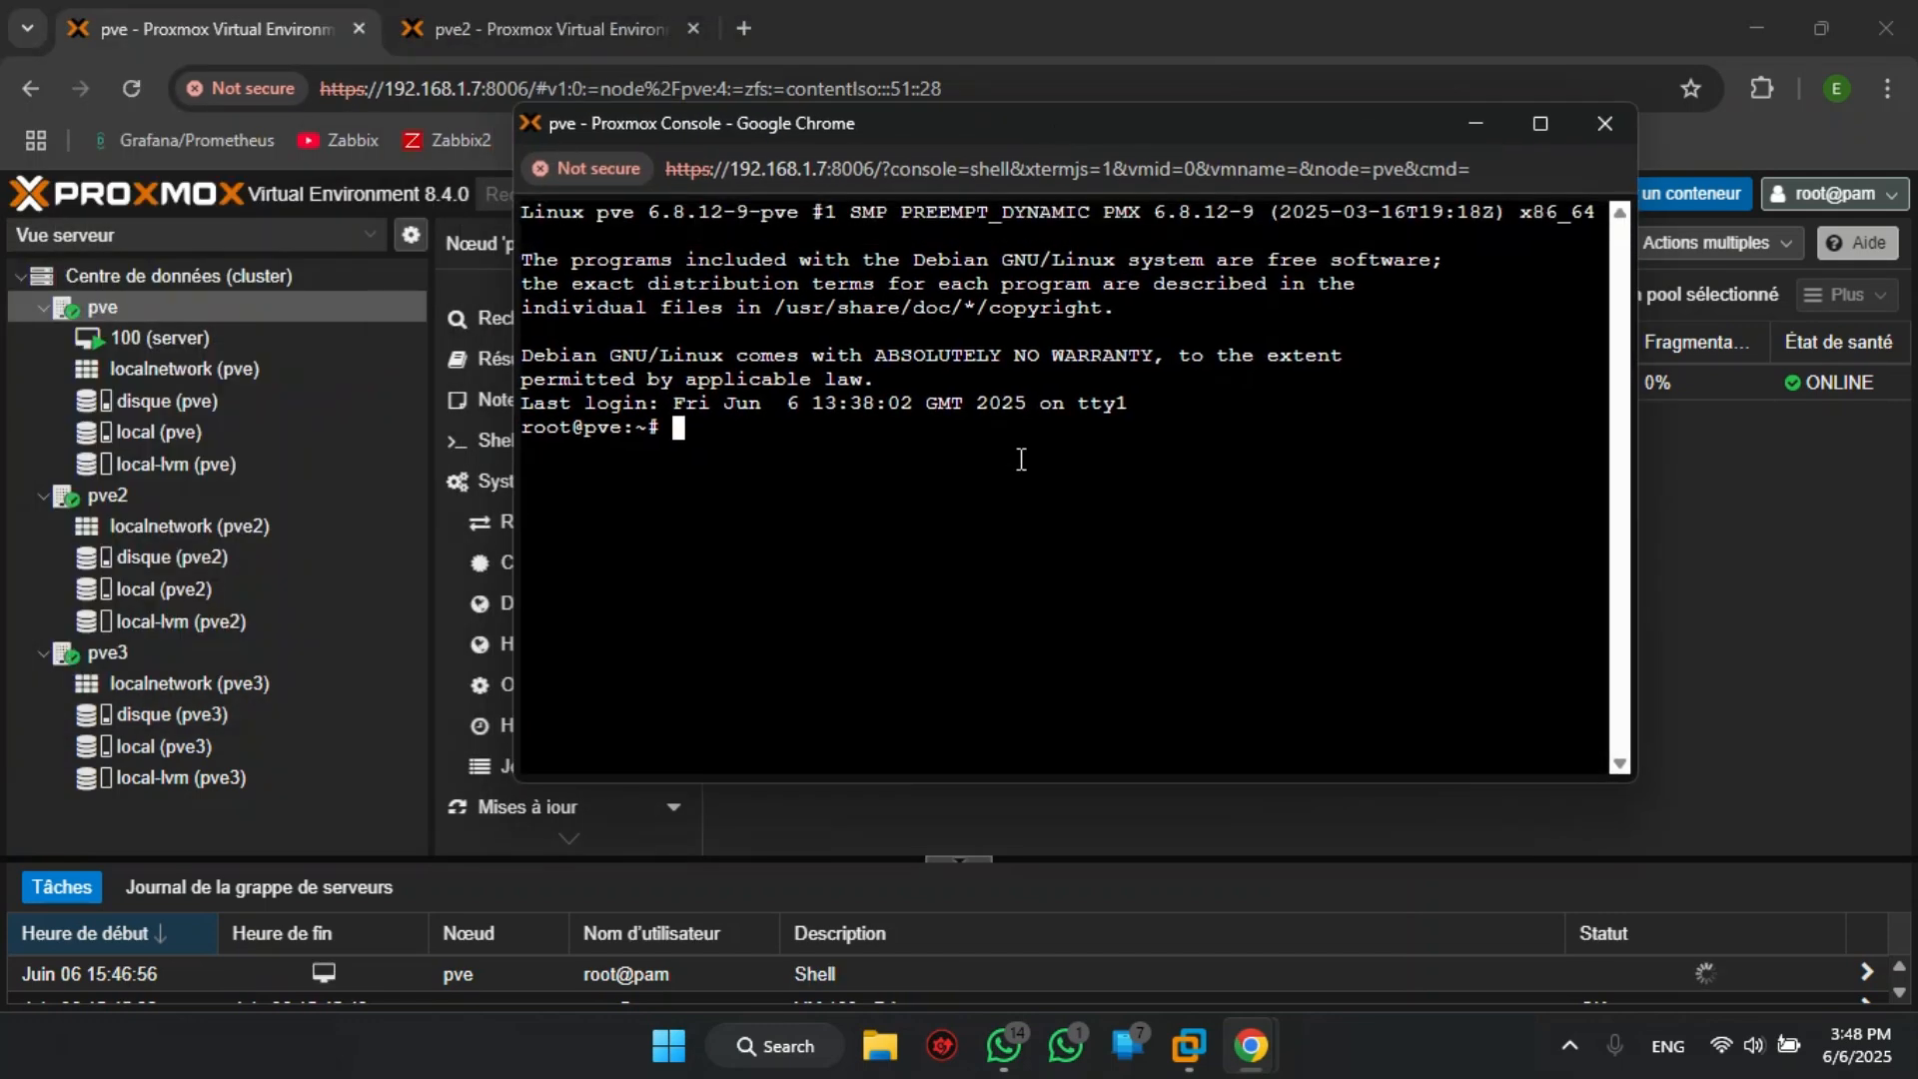
type("init 0")
key("Return")
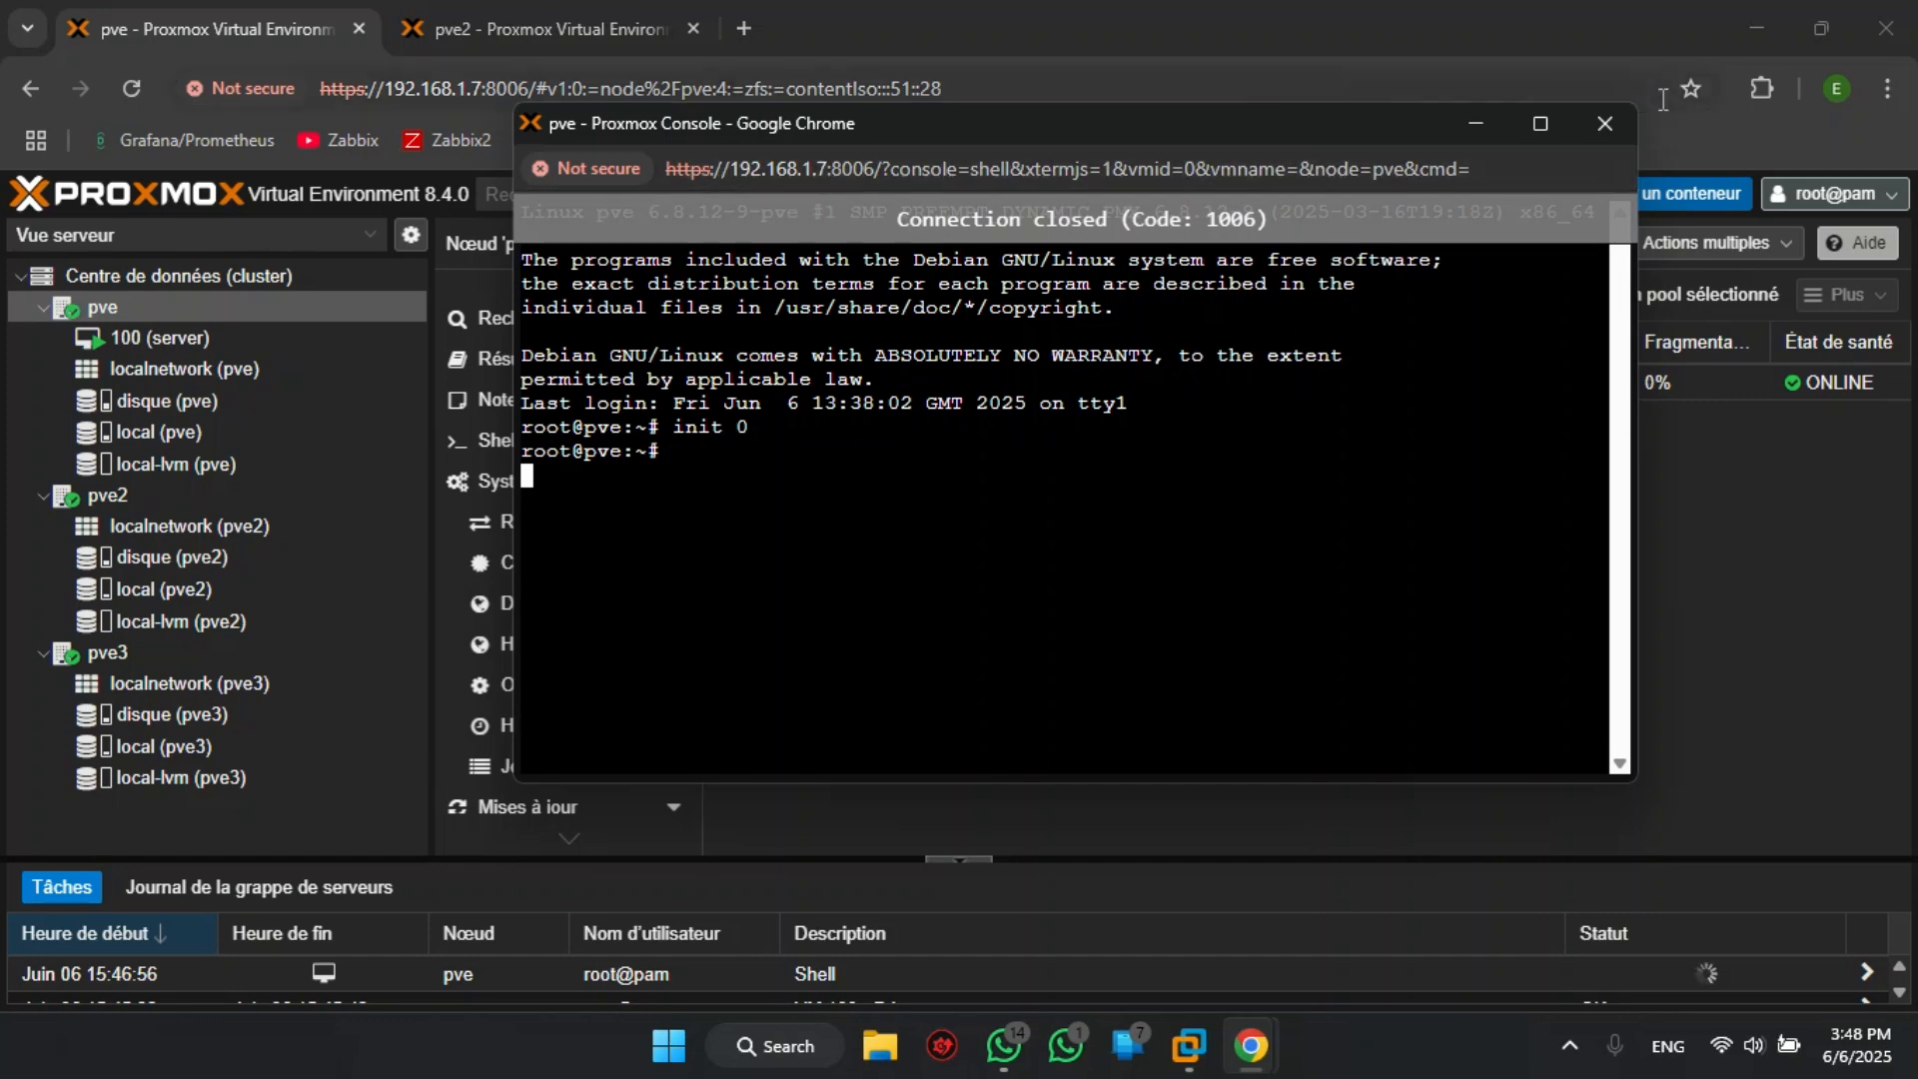
left_click(1605, 122)
- Watch the Proxmox virtual machine's console in VMware Workstation and check node pve's status from pve2's interface
mouse_move(1188, 1046)
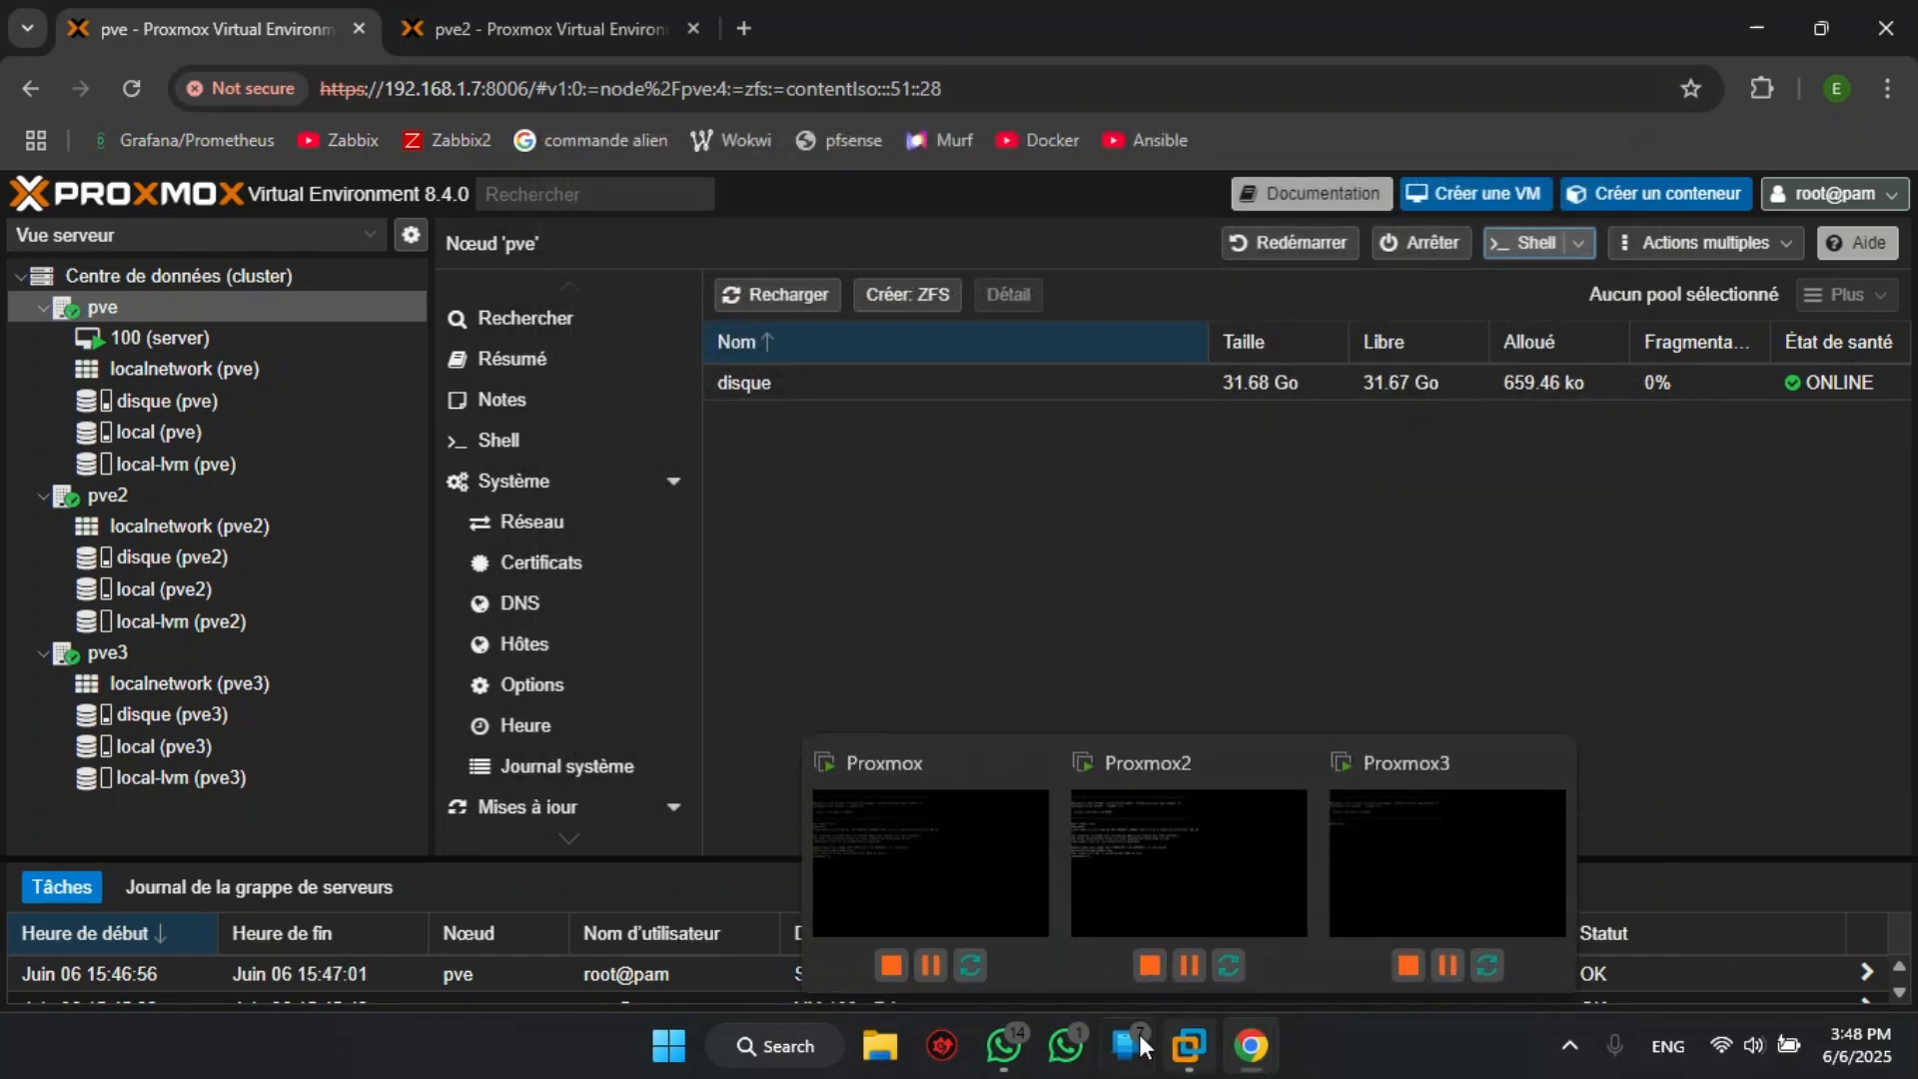
left_click(941, 892)
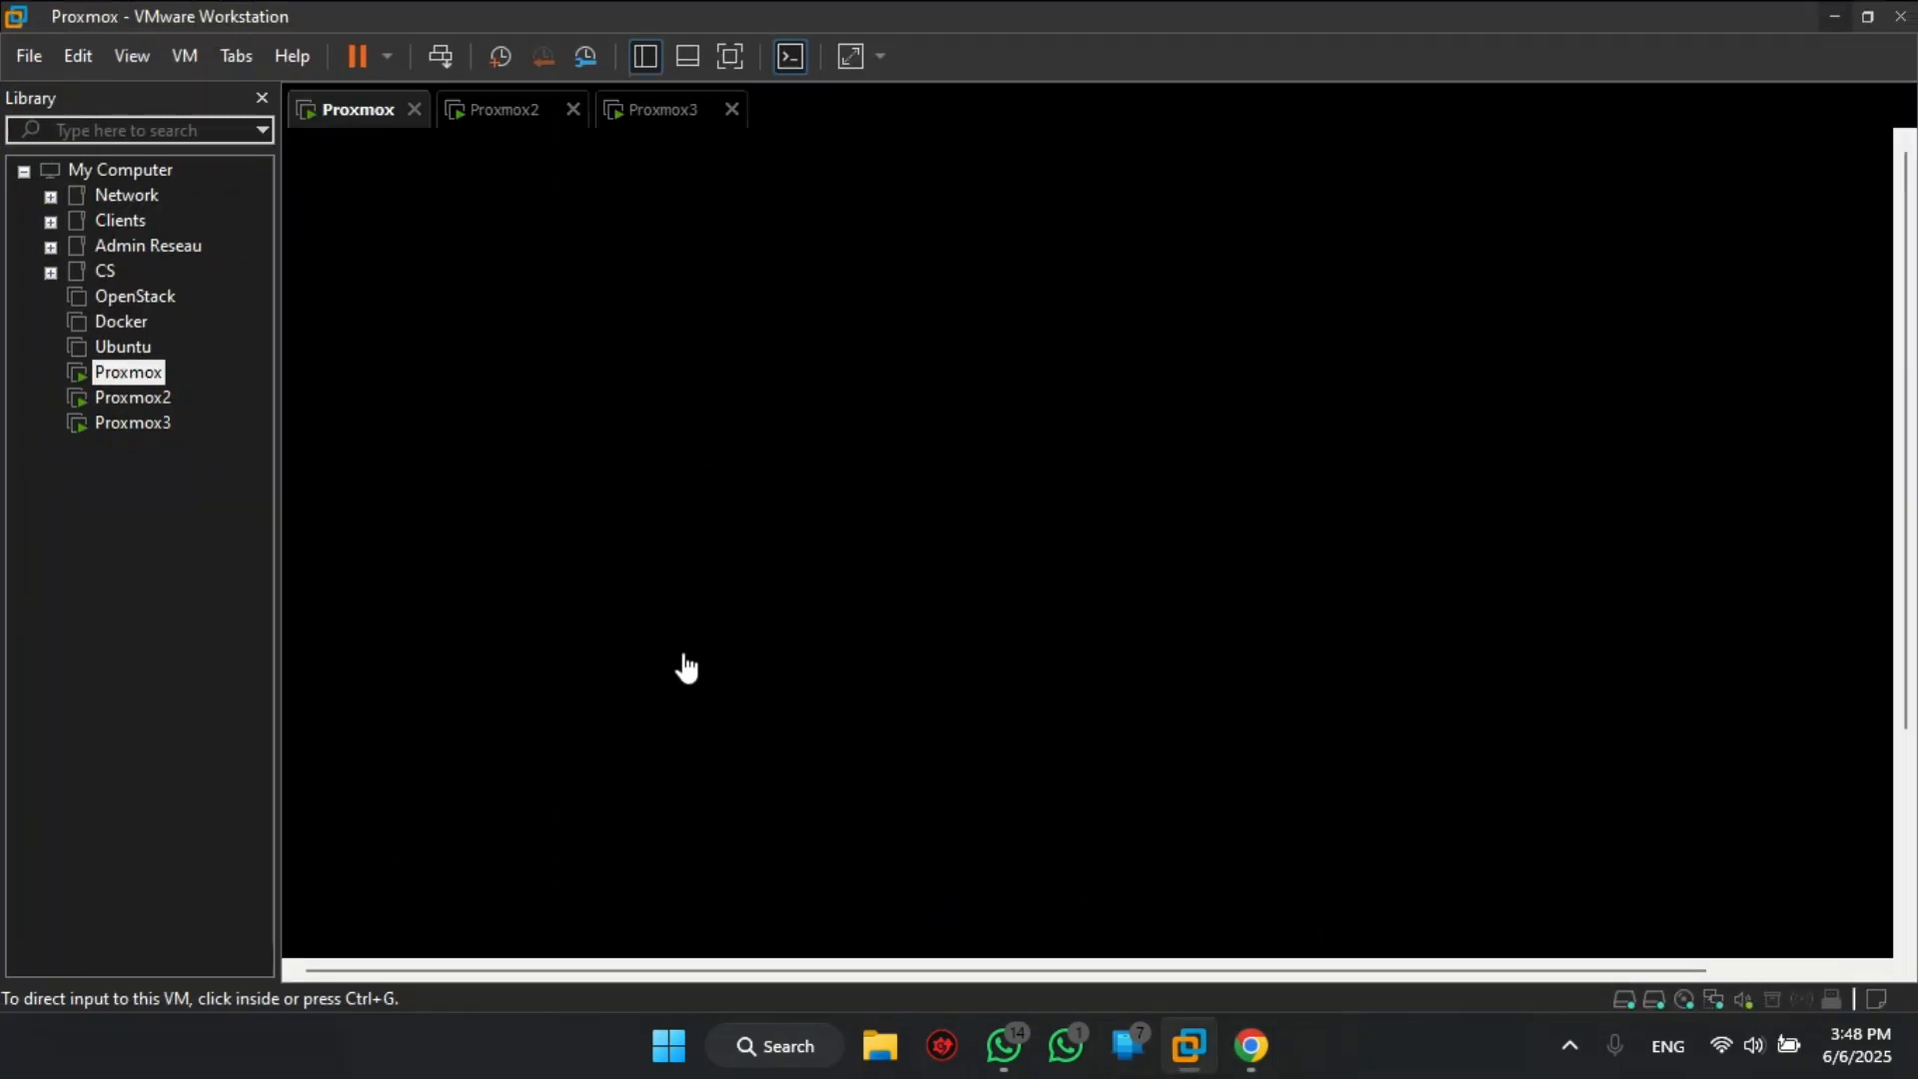
left_click(1845, 27)
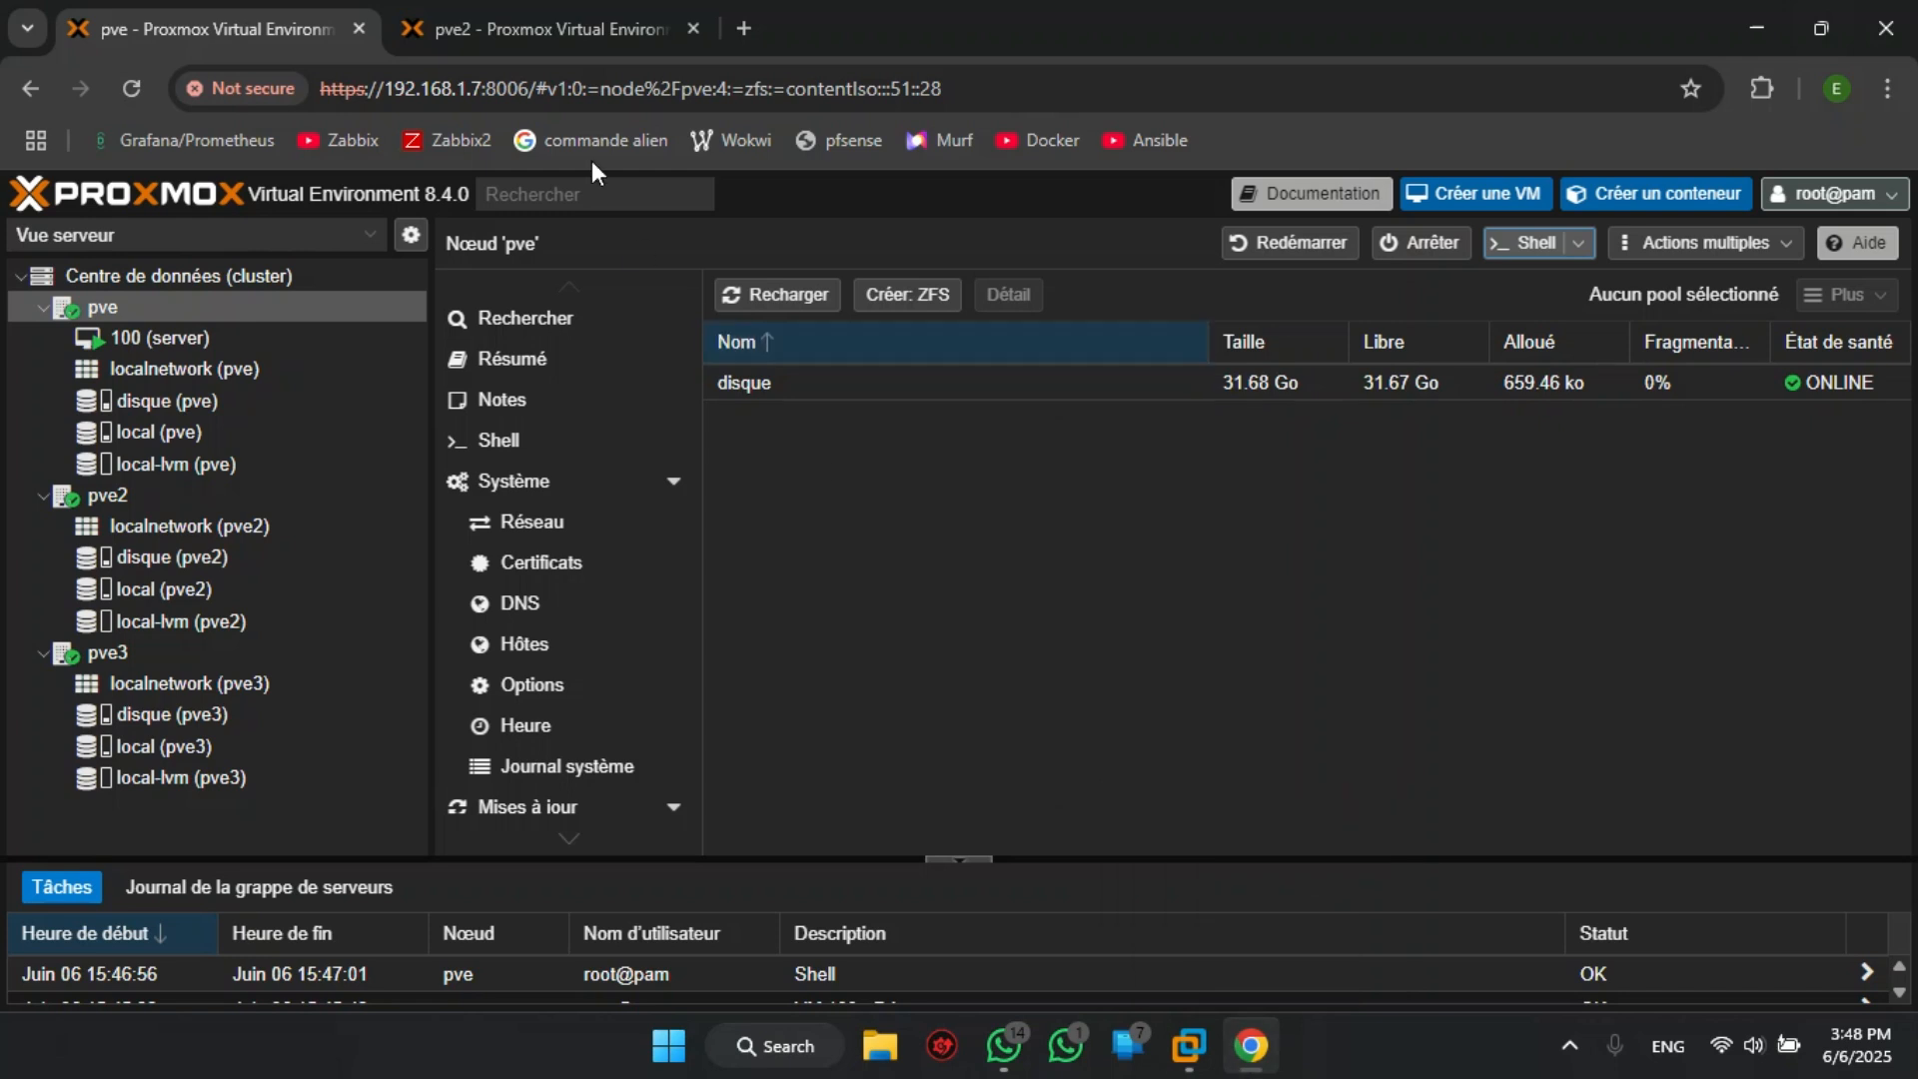
left_click(568, 26)
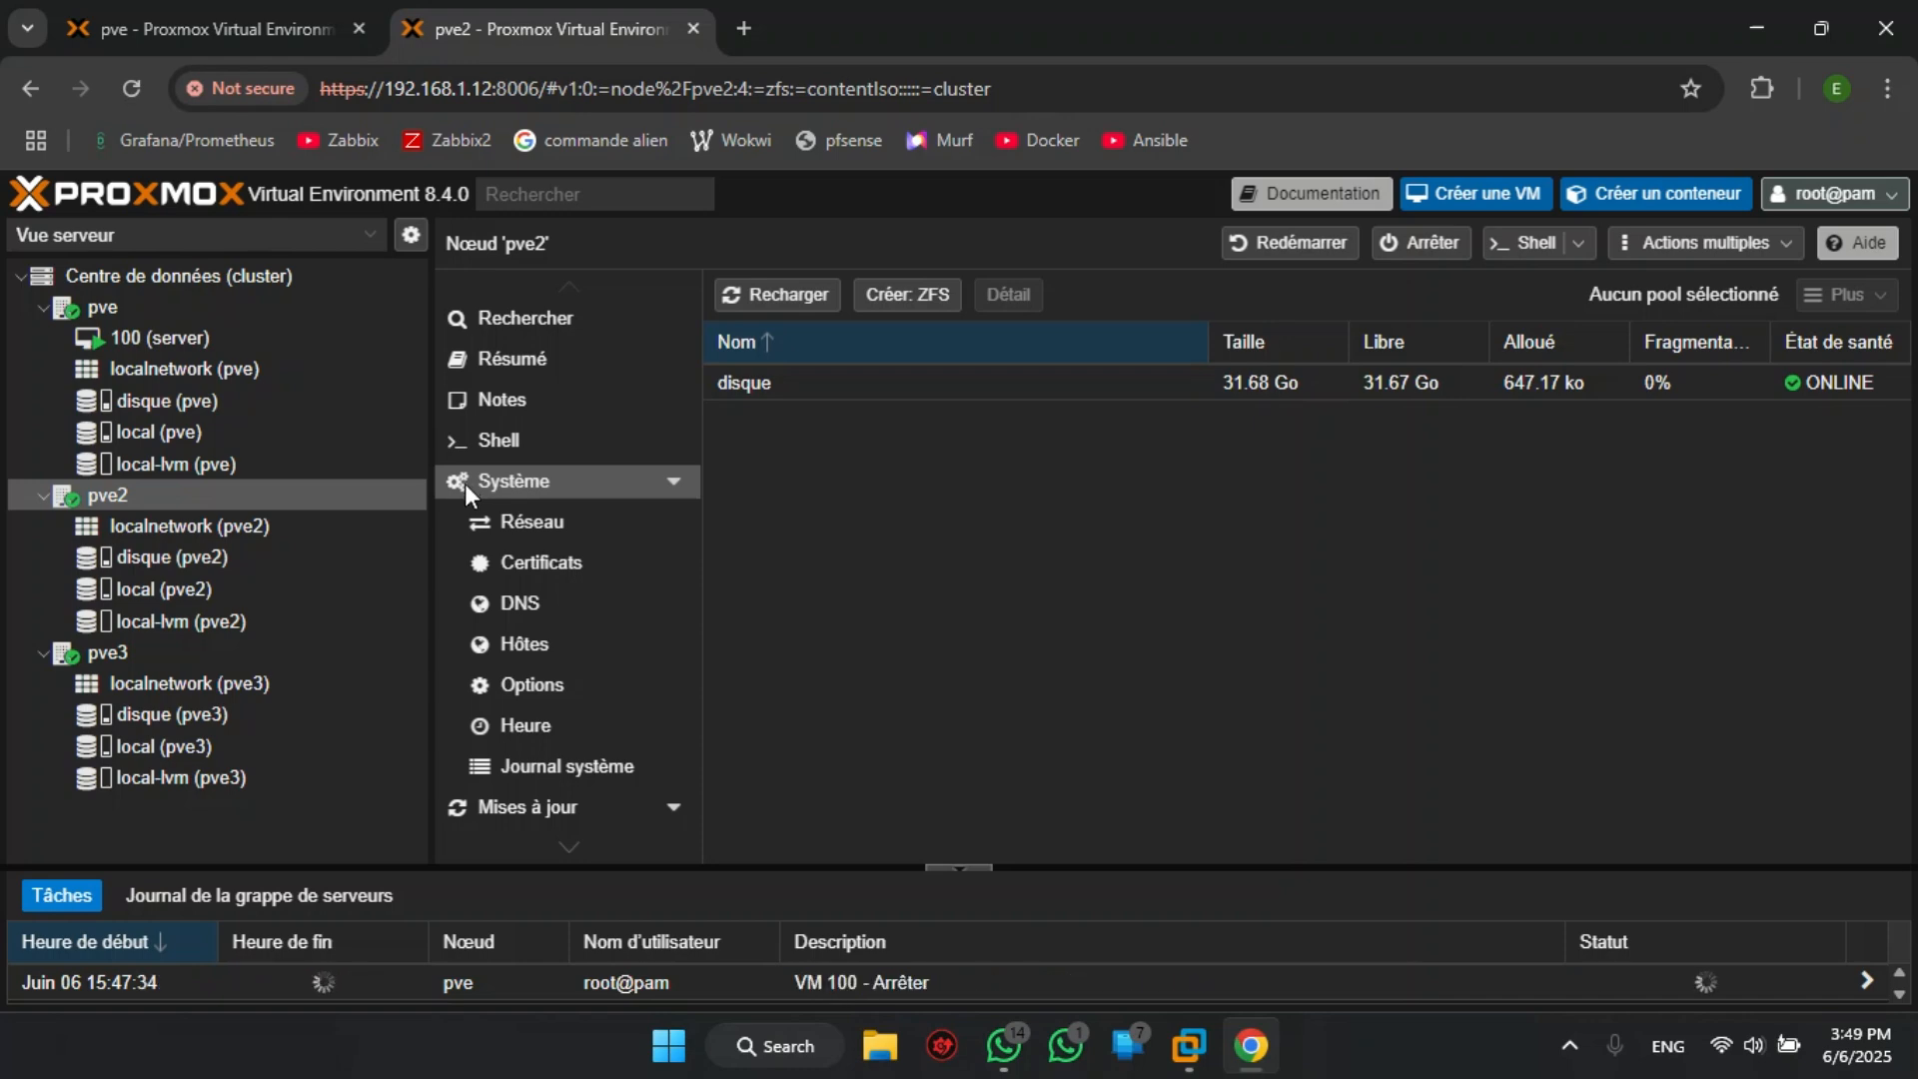
mouse_move(1189, 1046)
left_click(929, 905)
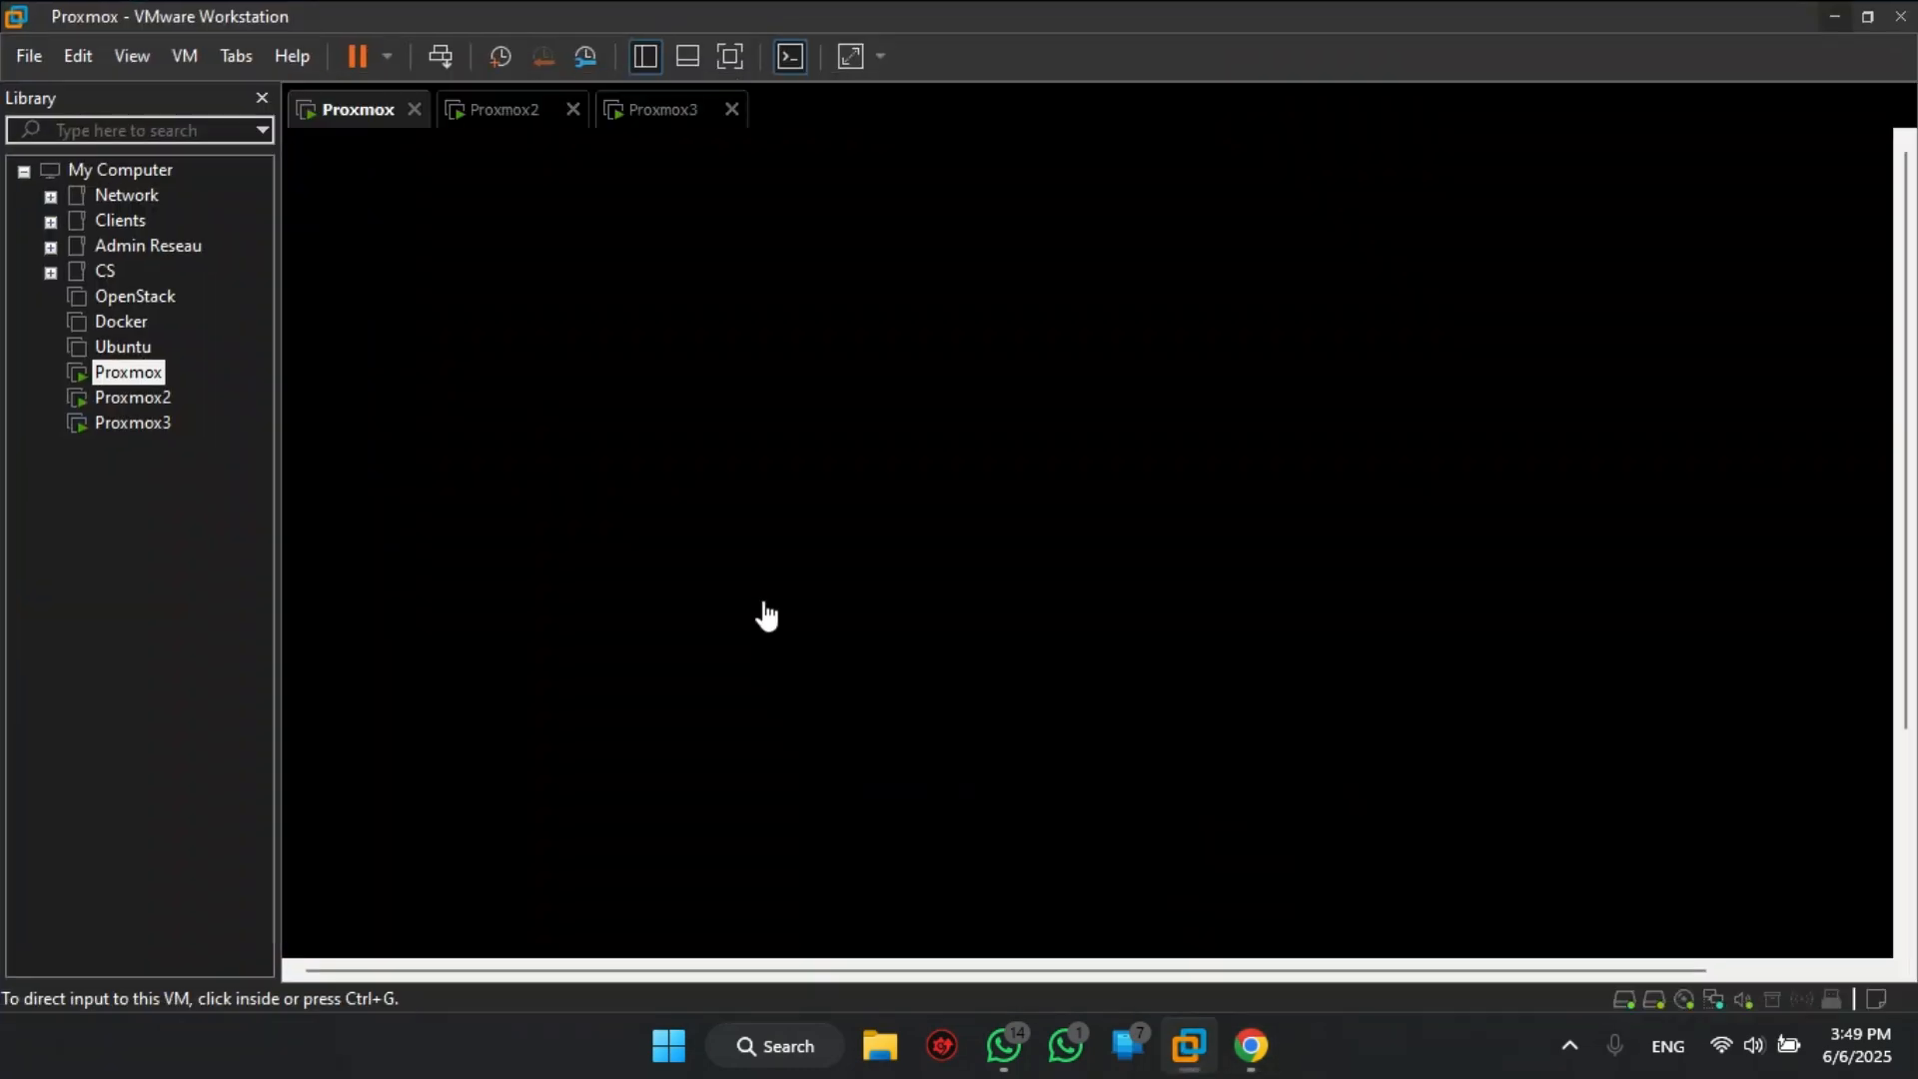
left_click(1834, 16)
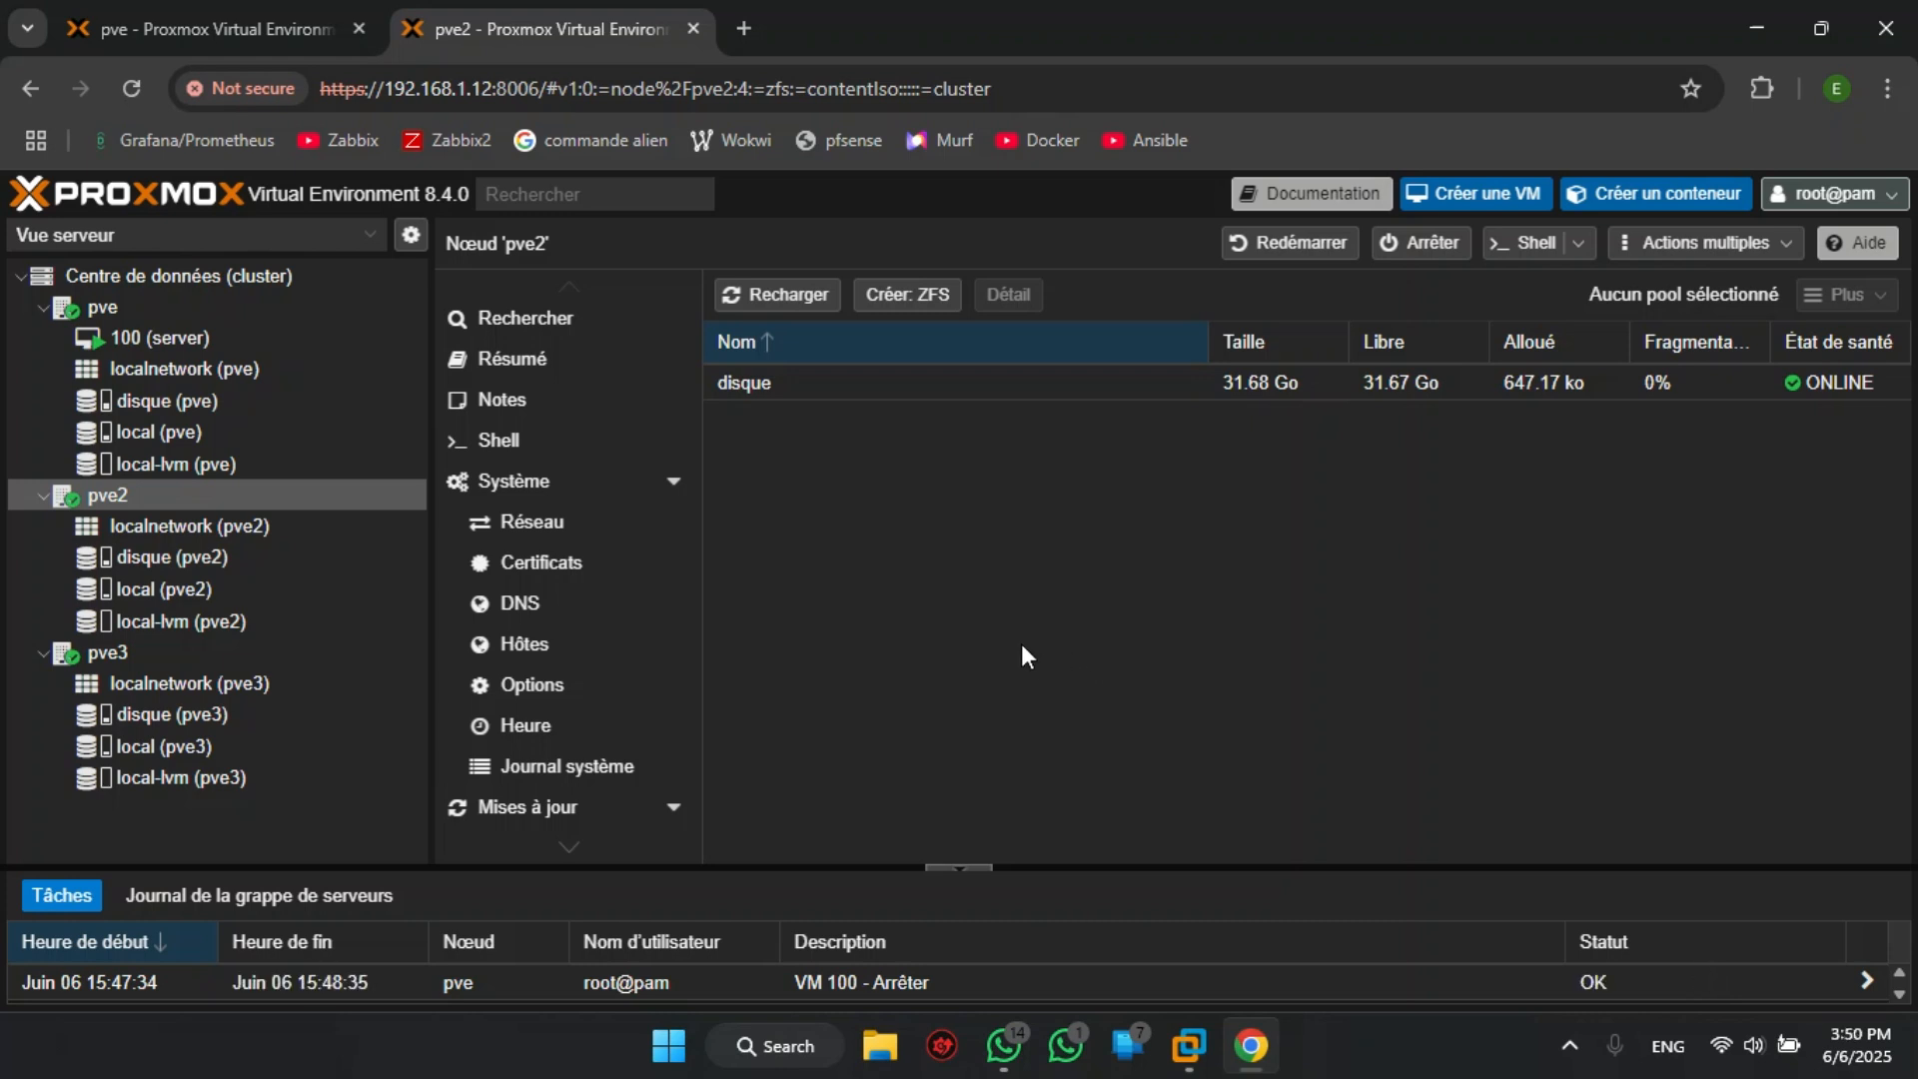
mouse_move(94, 310)
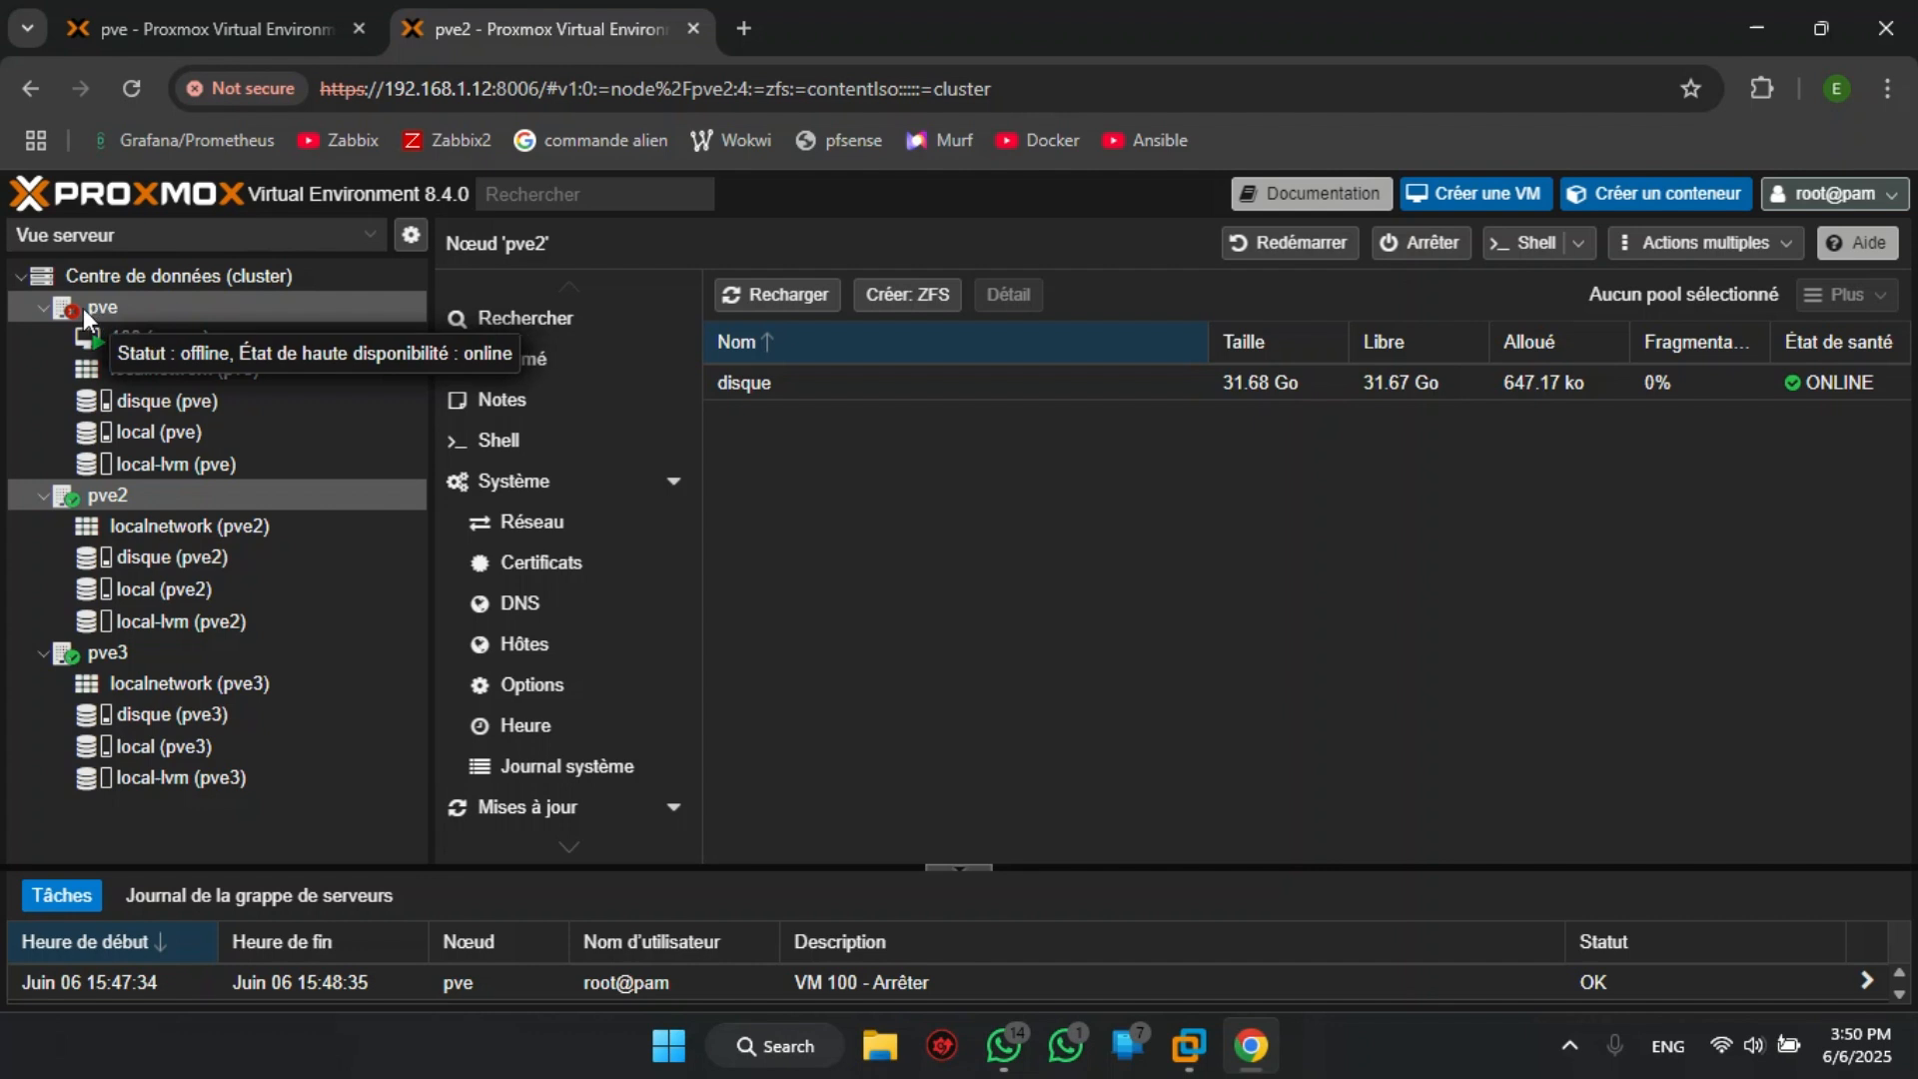